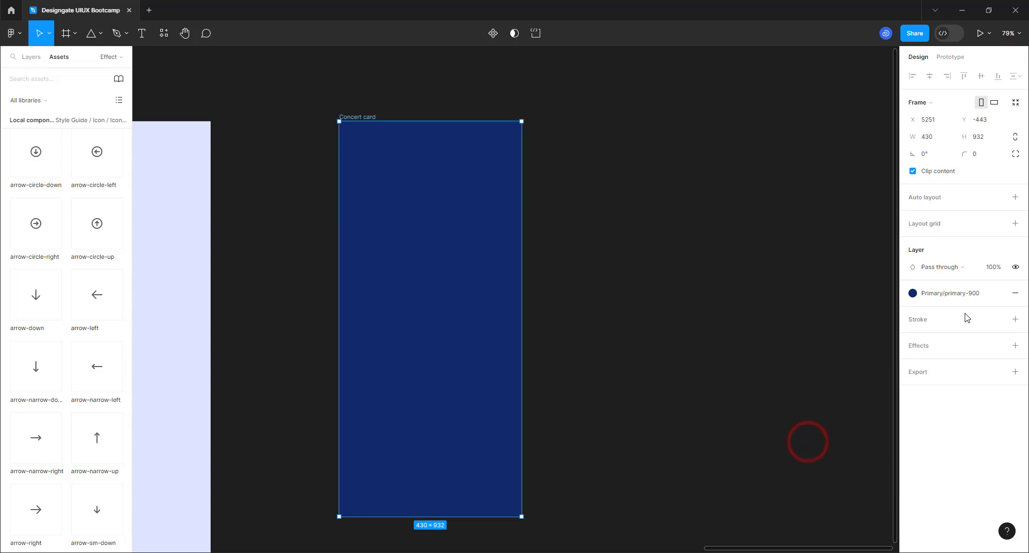
- Detach the card fill from Primary/primary-900 and darken it to navy #051542, shown in Hex
left_click(997, 293)
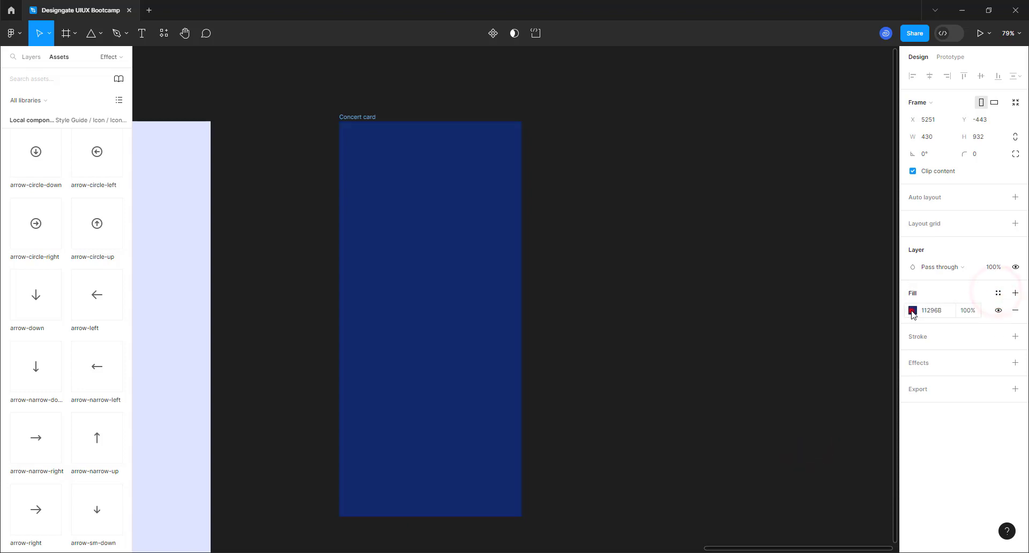
left_click(911, 310)
left_click(858, 449)
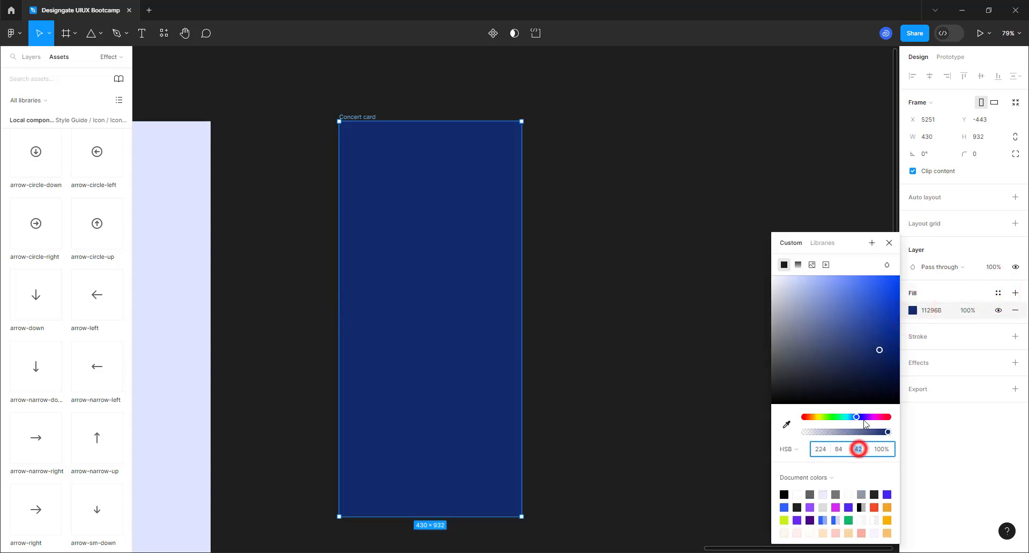
left_click(887, 370)
left_click_drag(892, 378, 892, 370)
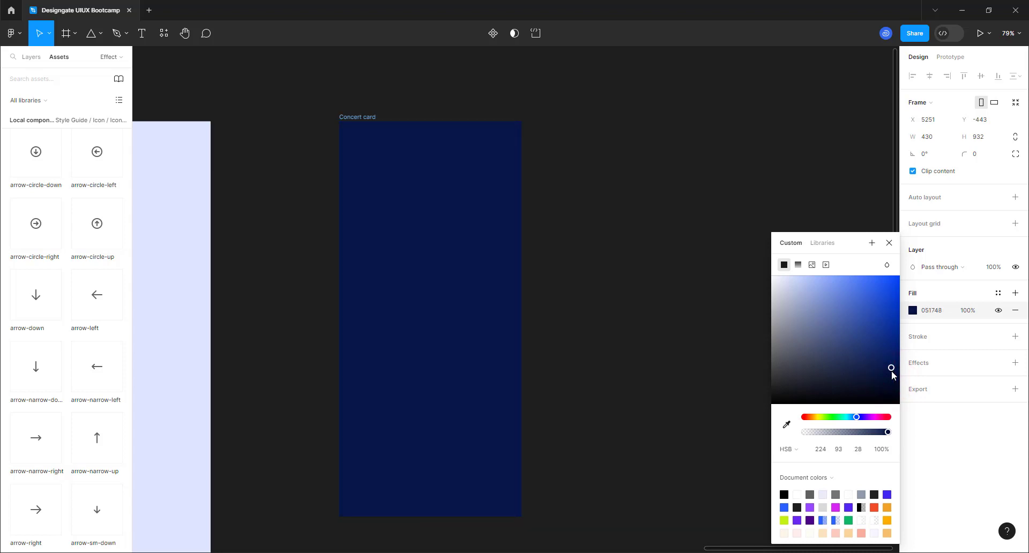
left_click(498, 229)
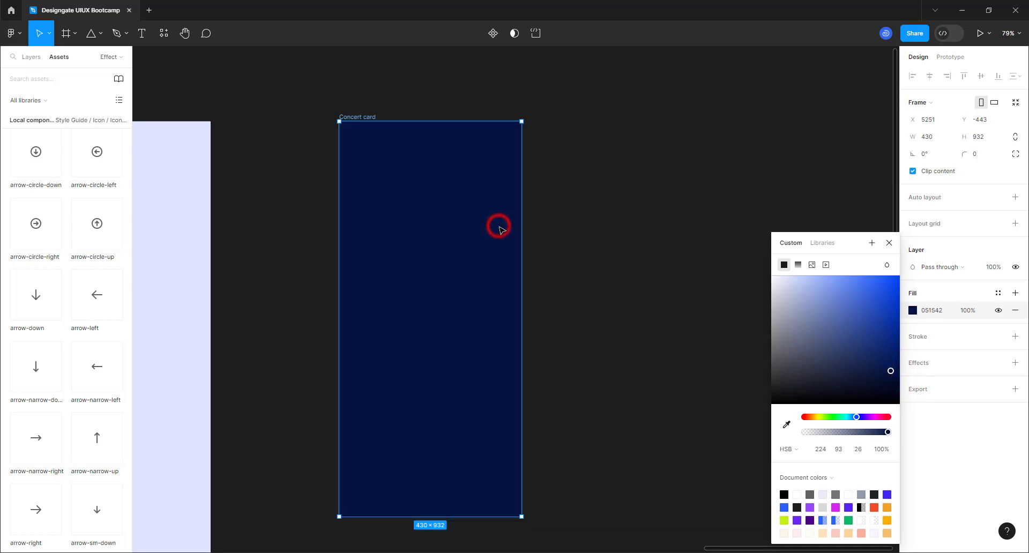
left_click(796, 448)
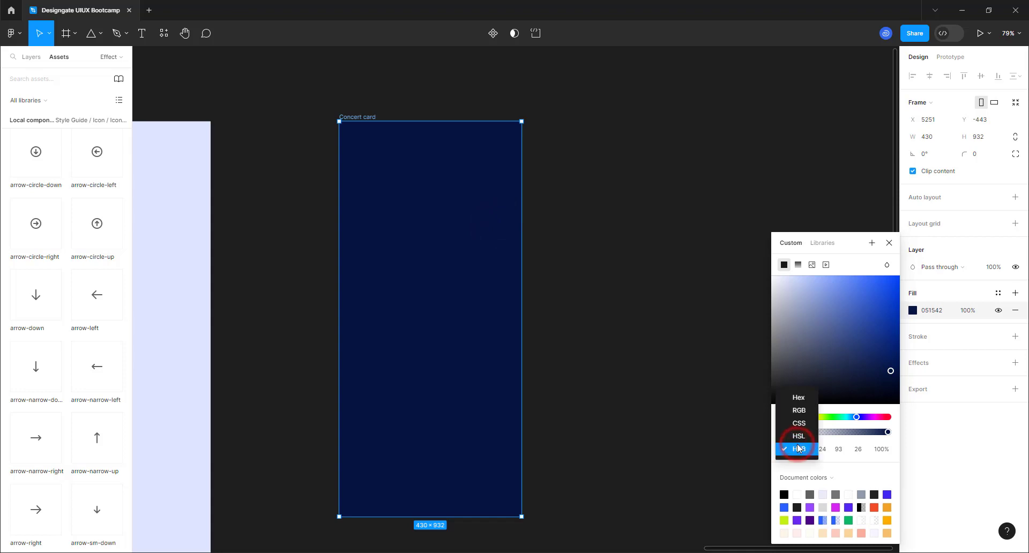
left_click(793, 398)
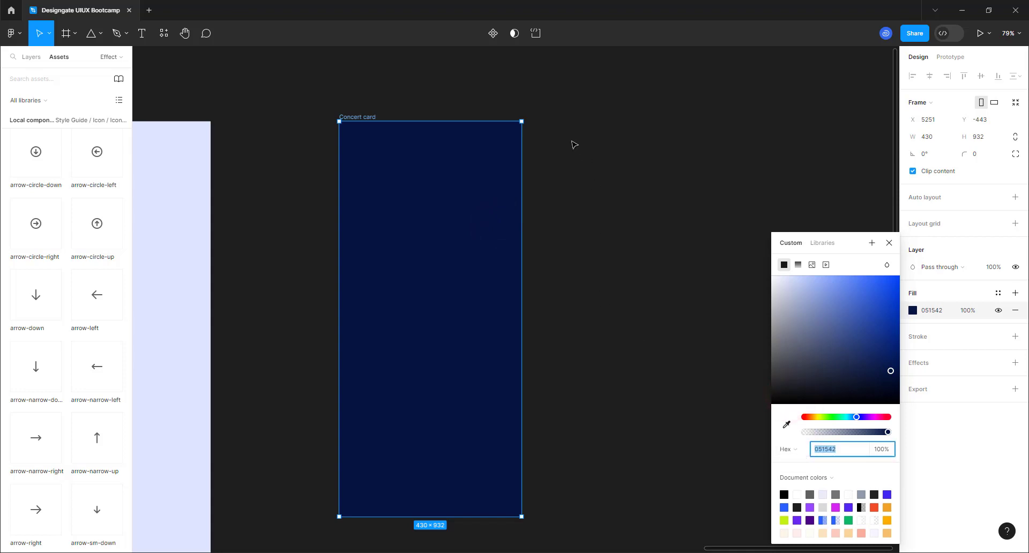
left_click(554, 157)
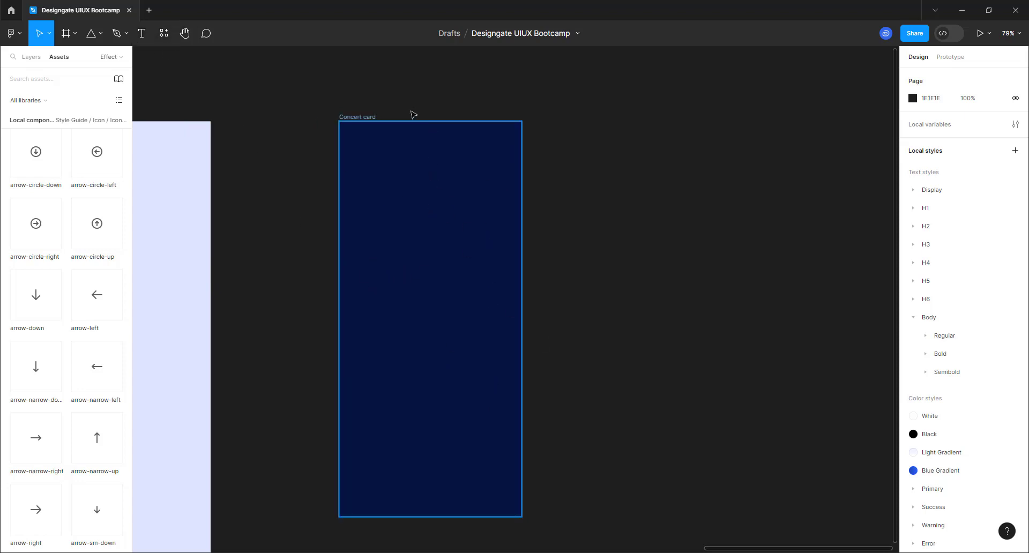
- Give the Concert card a 1-column stretch layout grid with 32 margins and 20 gutter
left_click(350, 119)
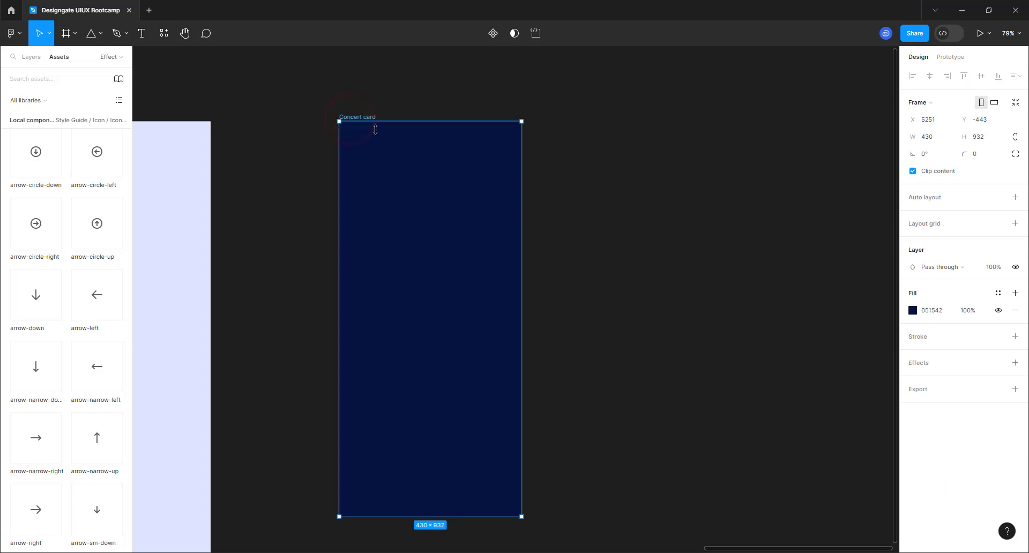
left_click(1014, 223)
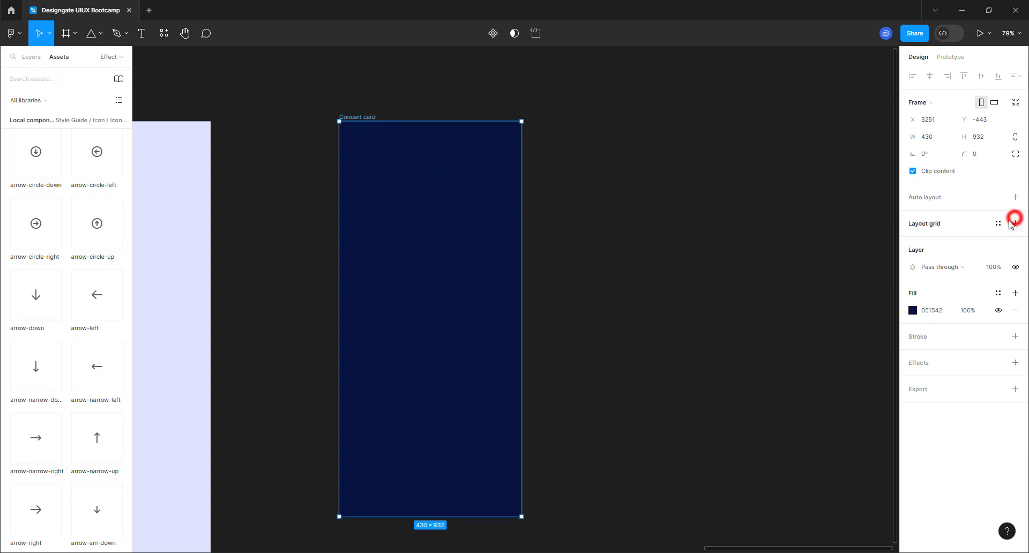
left_click(914, 241)
left_click(791, 243)
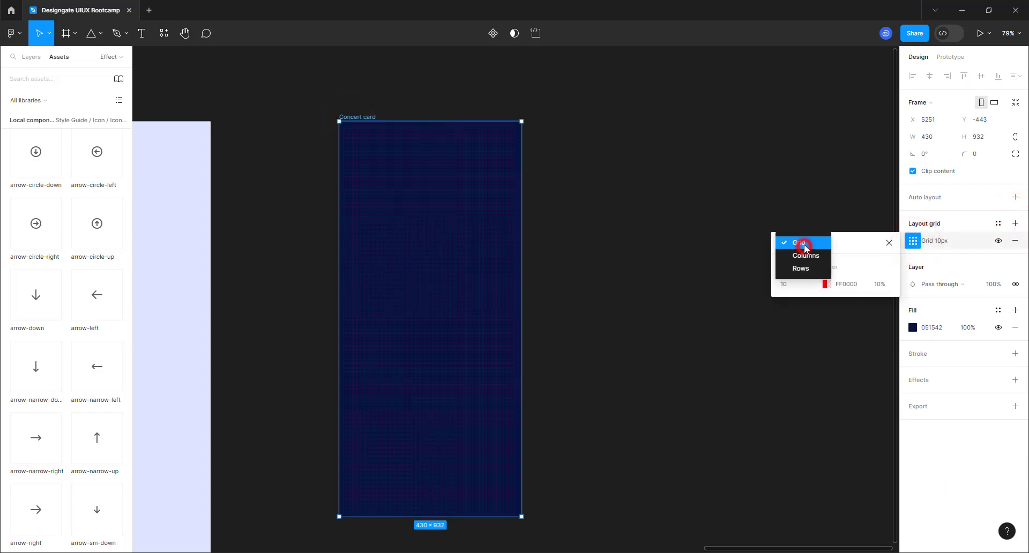
left_click(800, 254)
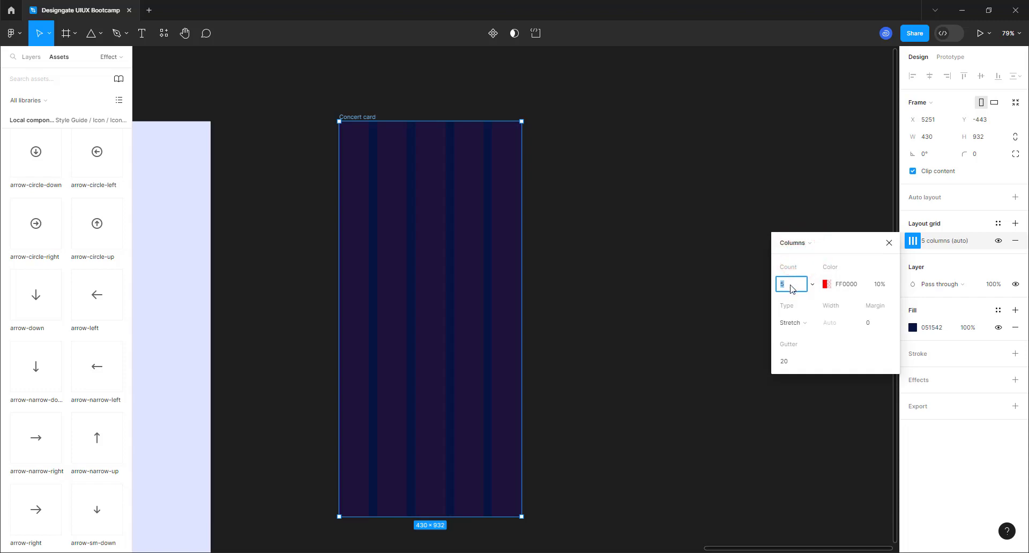
left_click(876, 321)
type("32")
left_click(542, 298)
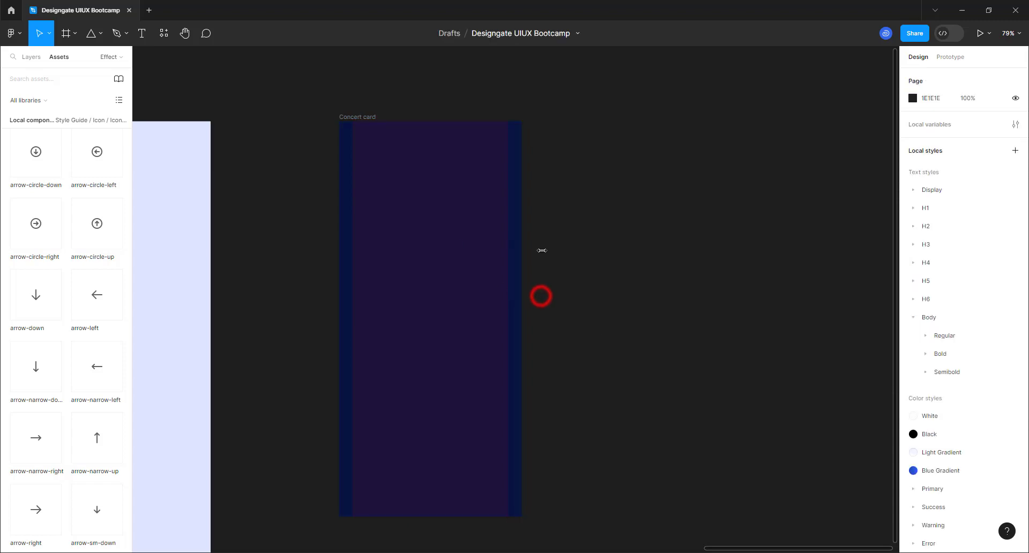
scroll(300, 172, "up", 3)
scroll(352, 196, "up", 1)
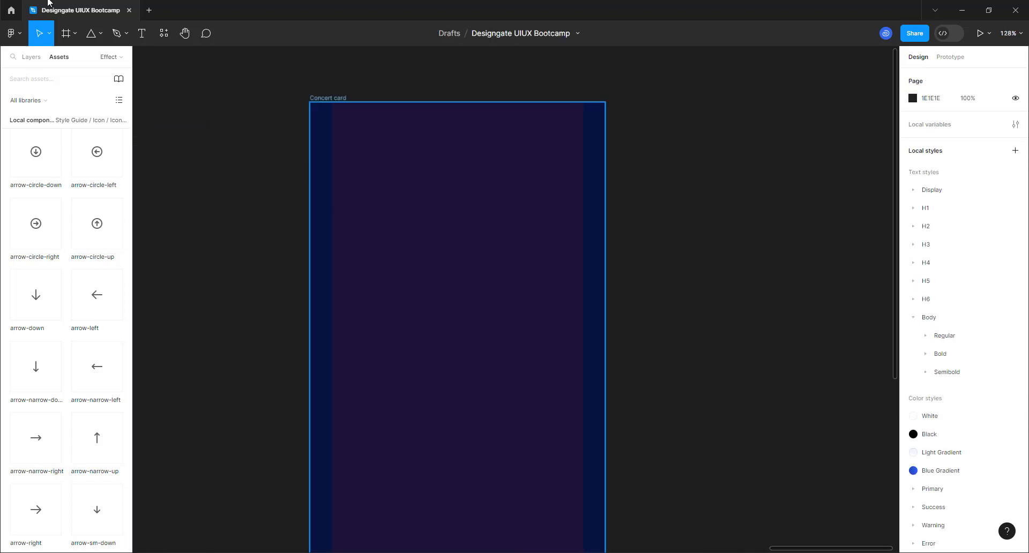
- Add the text 'Happening this weekend' to the card and move it toward the top-left
left_click(140, 41)
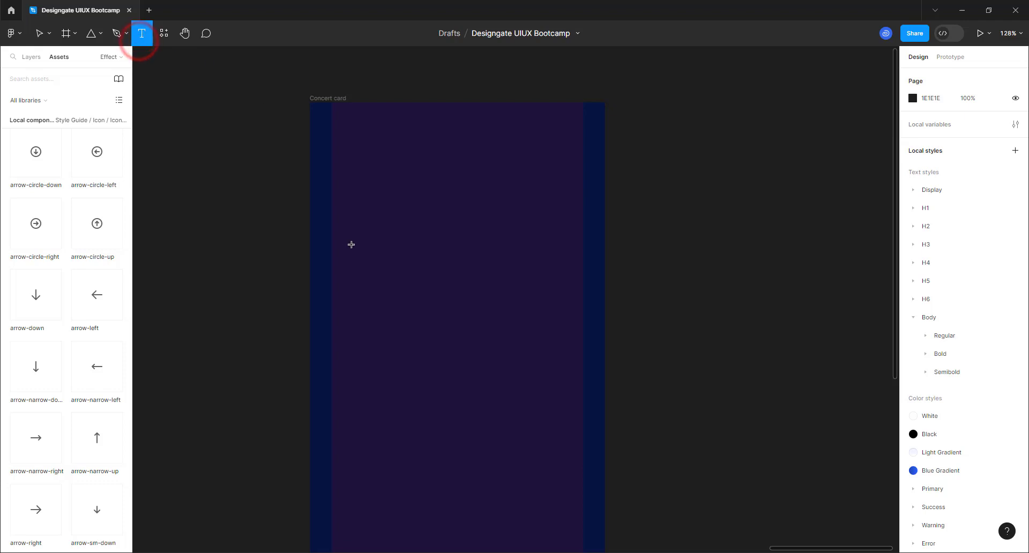
left_click(359, 228)
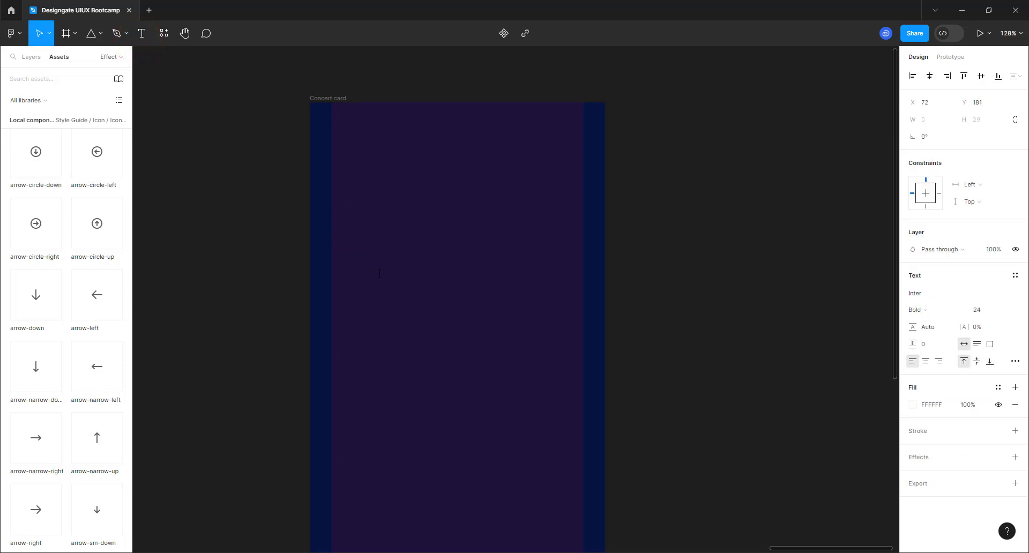
type("Happening this")
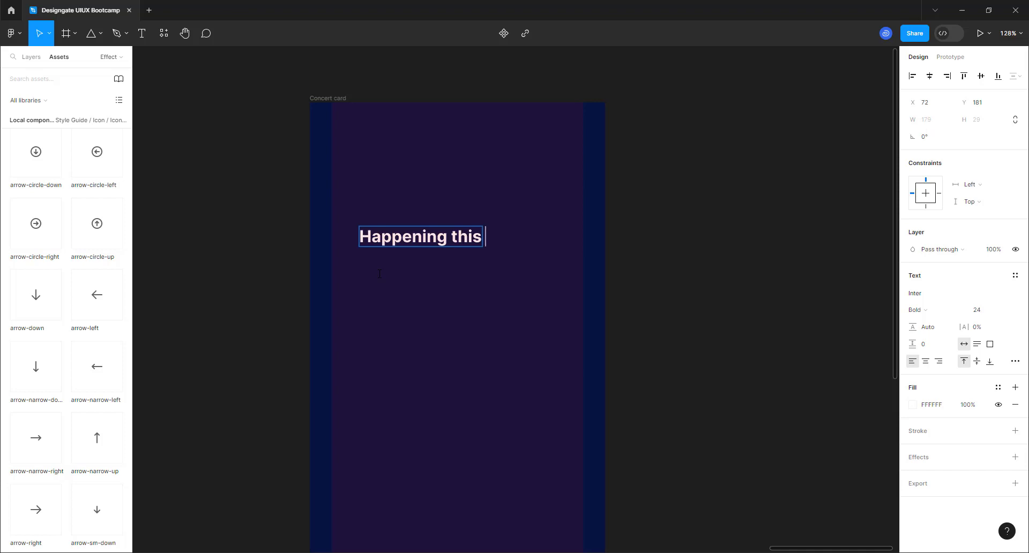
type(" weekend")
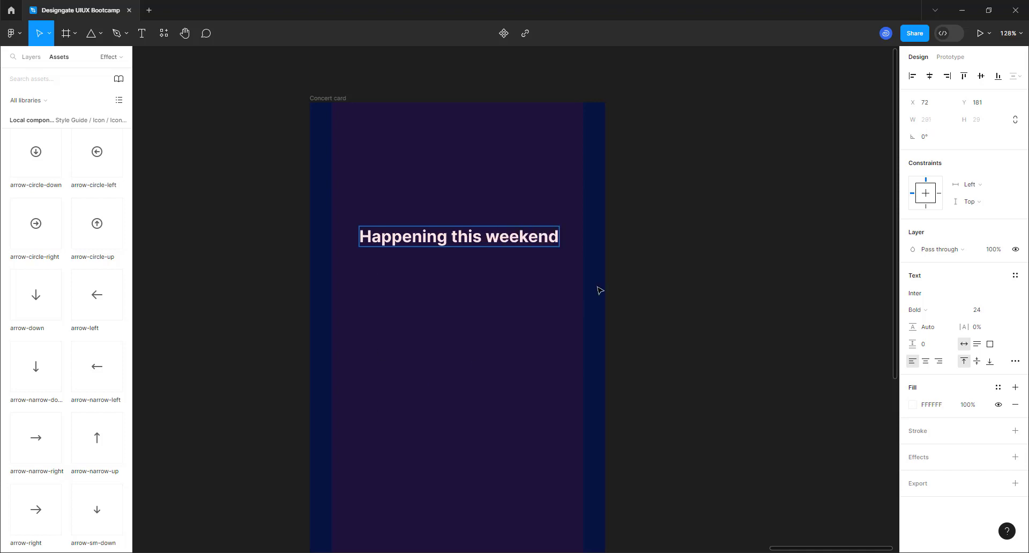
left_click(604, 280)
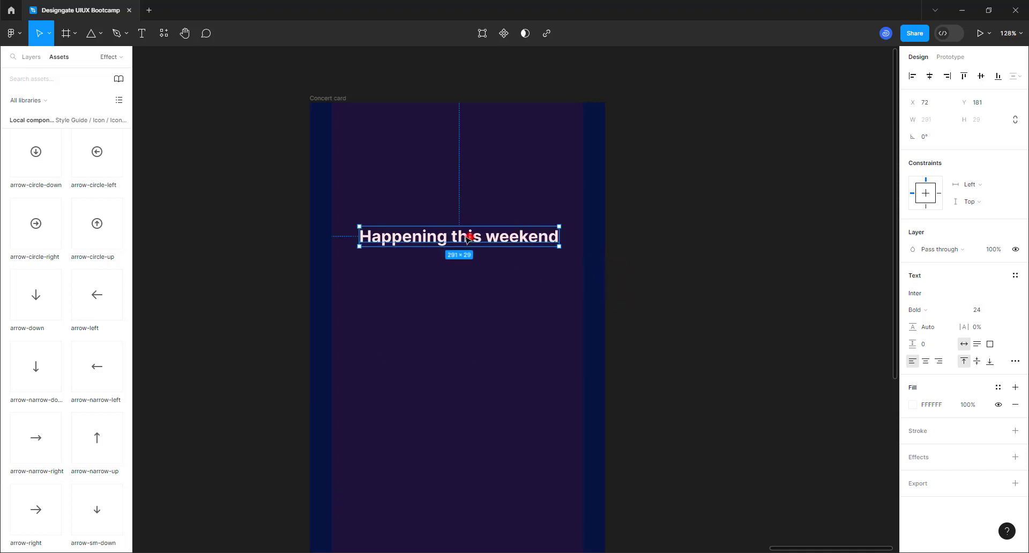
left_click_drag(466, 239, 444, 213)
- Break the heading after 'Happening', set it to size 32, and align it to the 32 margin
double_click(430, 209)
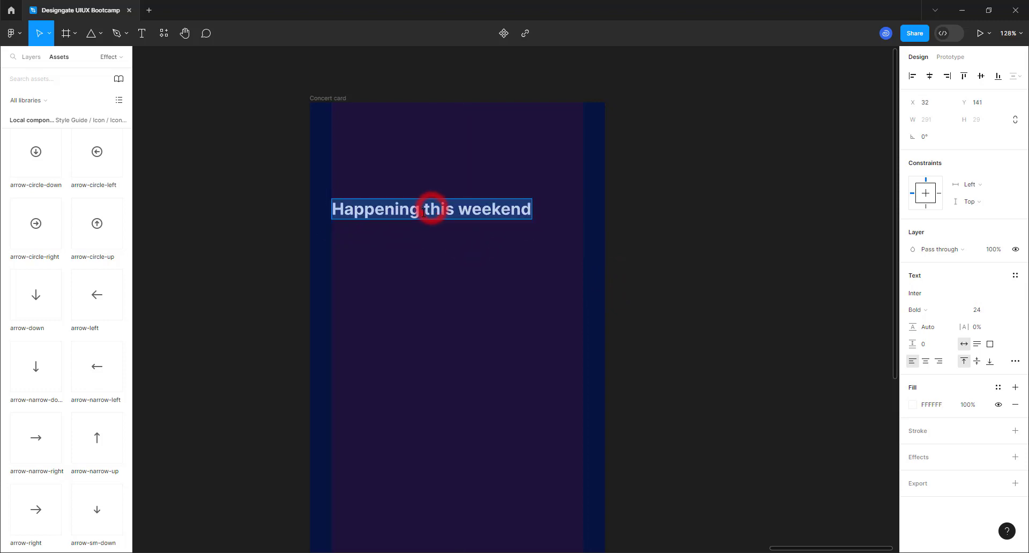
left_click(423, 210)
key("Return")
left_click(465, 311)
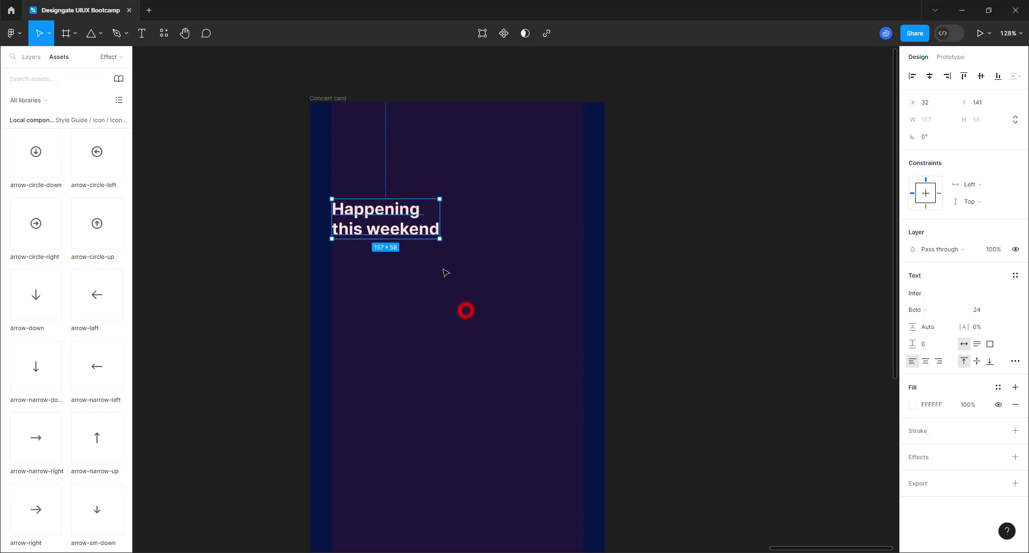
left_click(1004, 309)
left_click(994, 321)
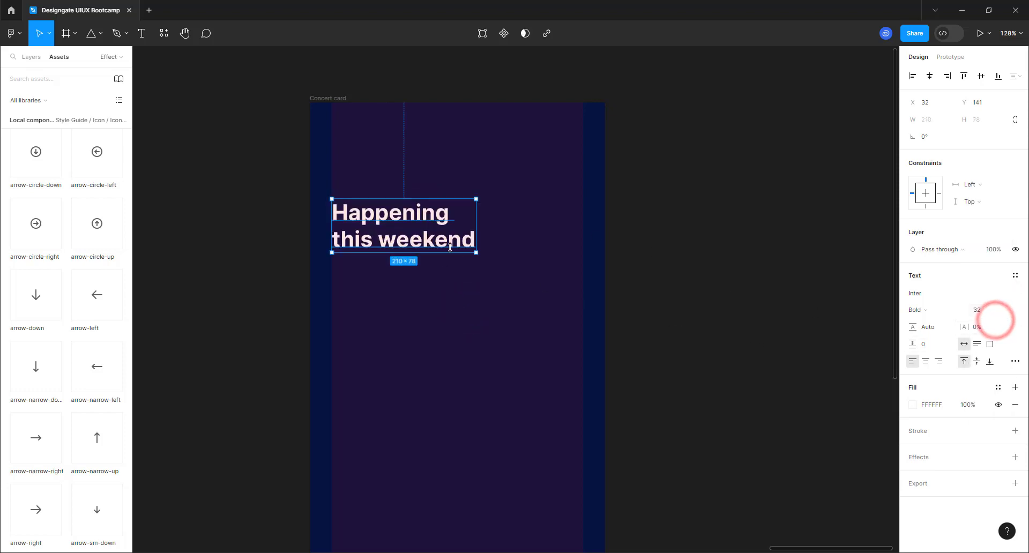
left_click_drag(450, 247, 445, 224)
scroll(402, 238, "down", 5)
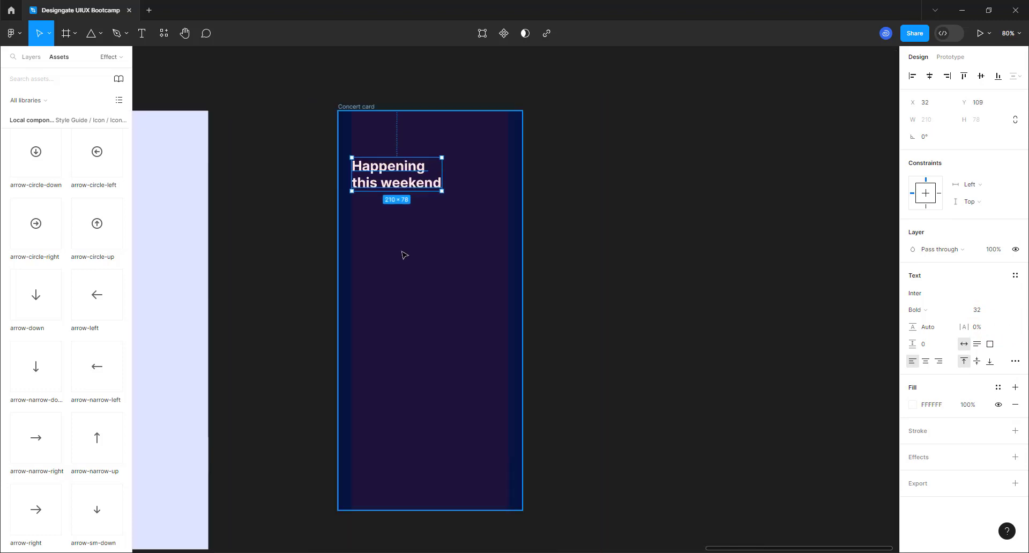
scroll(405, 255, "up", 1)
scroll(405, 255, "up", 1)
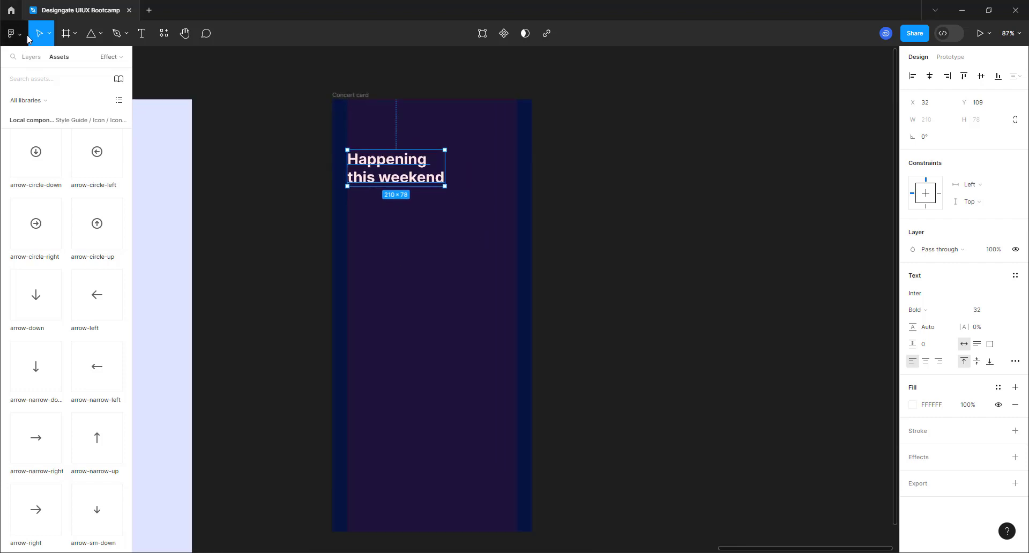
- Draw a 366-wide frame below the heading and set its height to 660
left_click(67, 35)
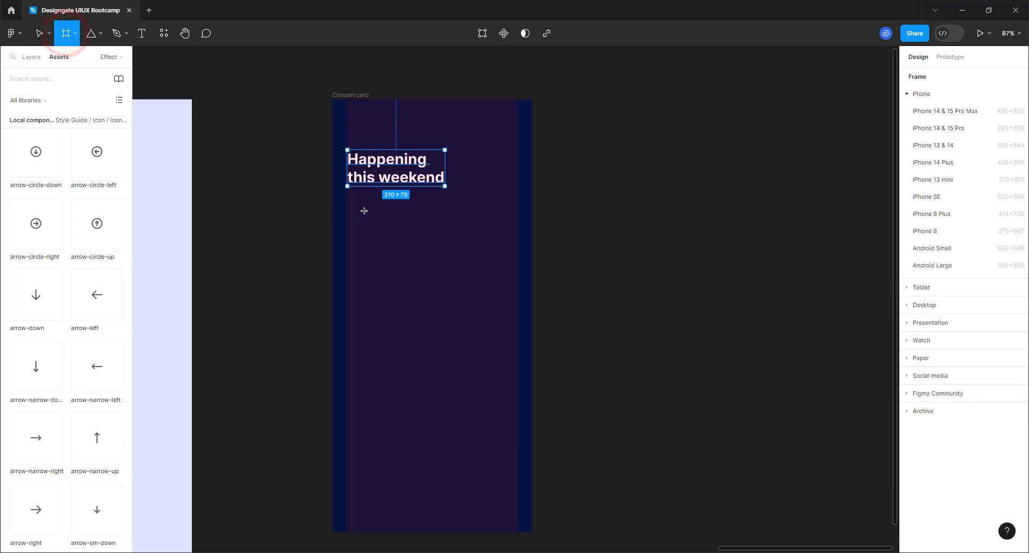
left_click_drag(348, 201, 517, 455)
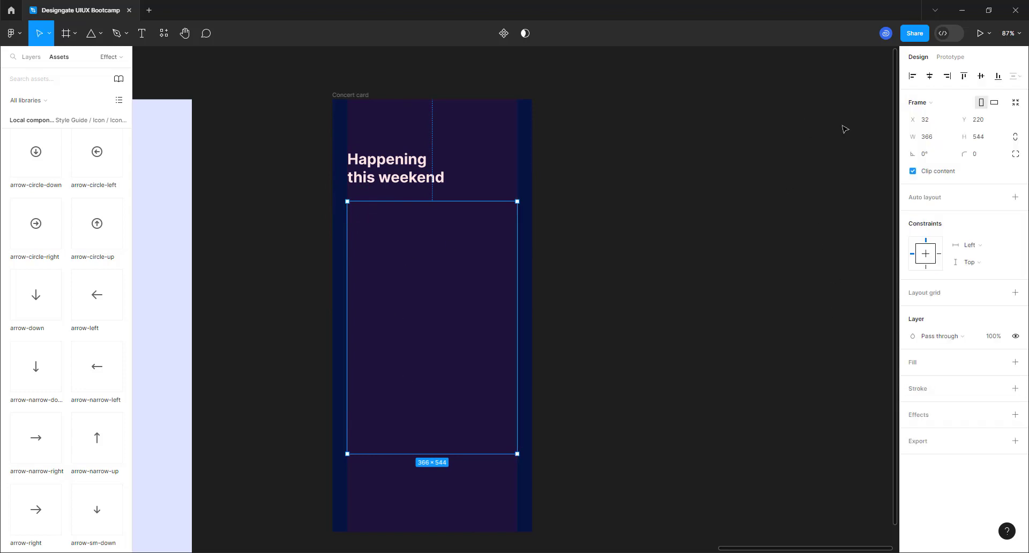
left_click(979, 137)
type("660")
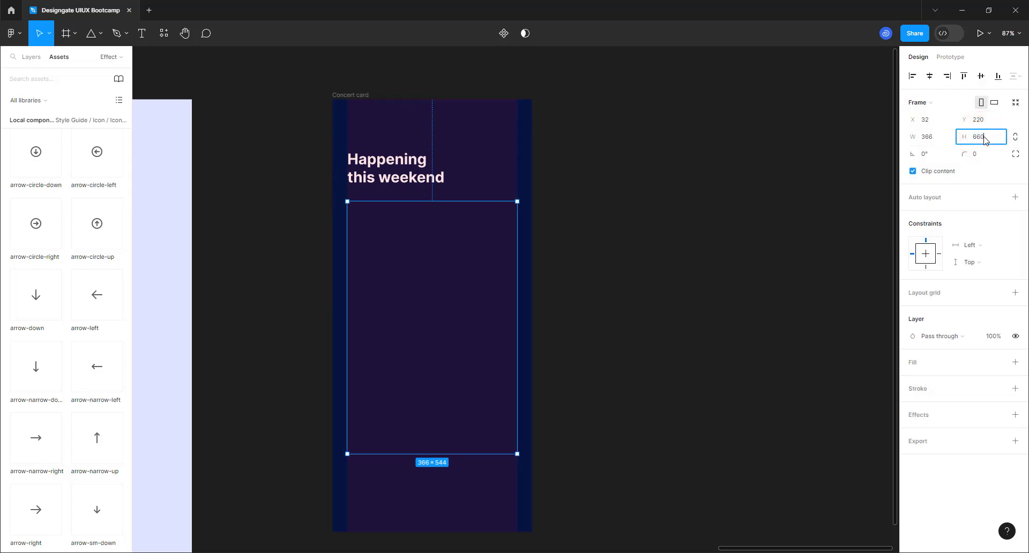
key("Return")
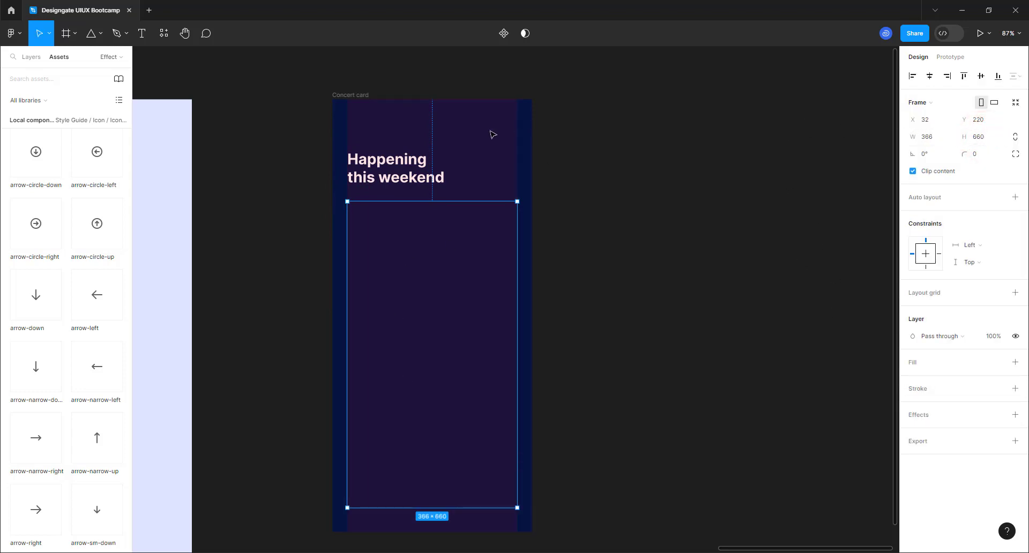
scroll(404, 386, "down", 2)
scroll(404, 386, "up", 1)
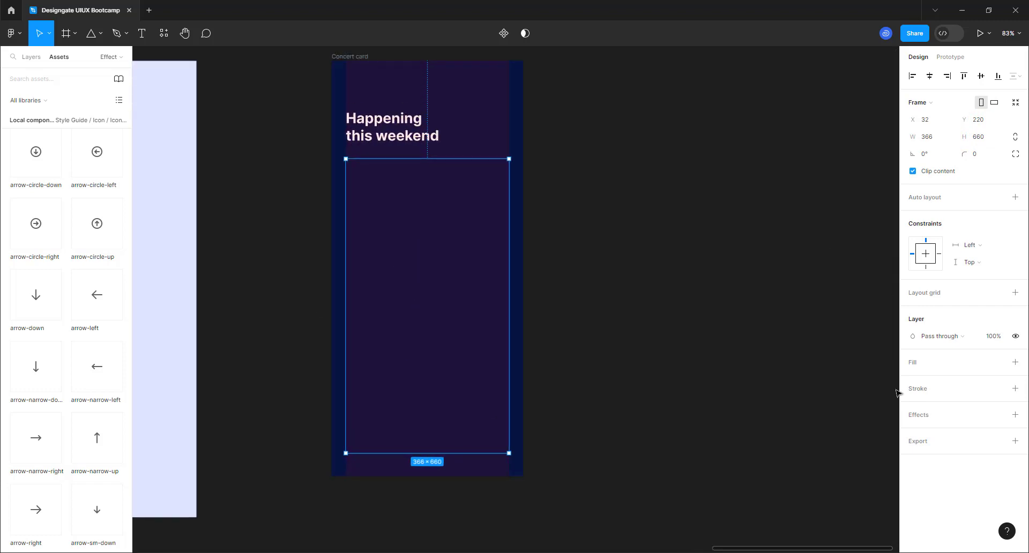
- Add a fill to the new frame and round its corners to radius 16
left_click(1013, 363)
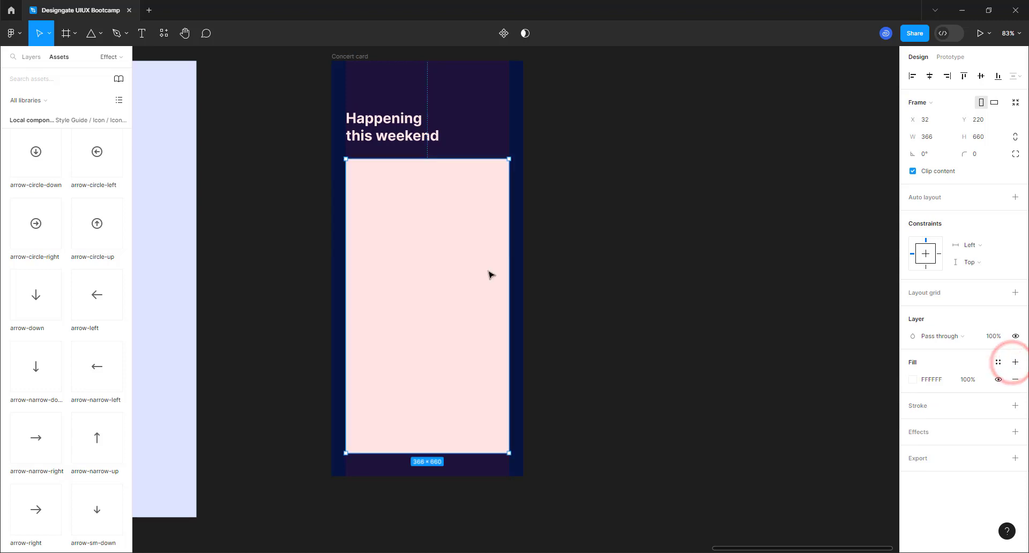
left_click(979, 154)
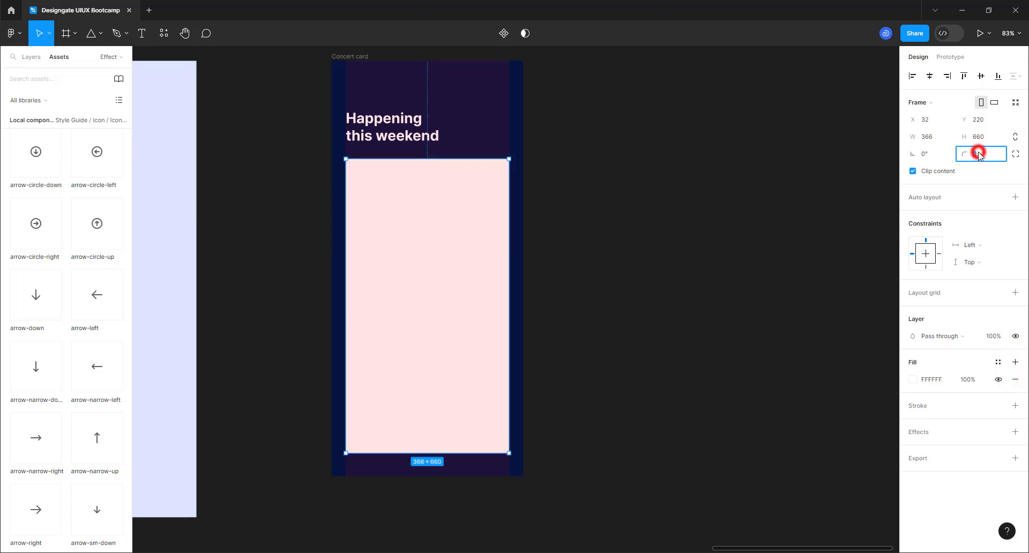
type("16")
key("Return")
left_click(979, 154)
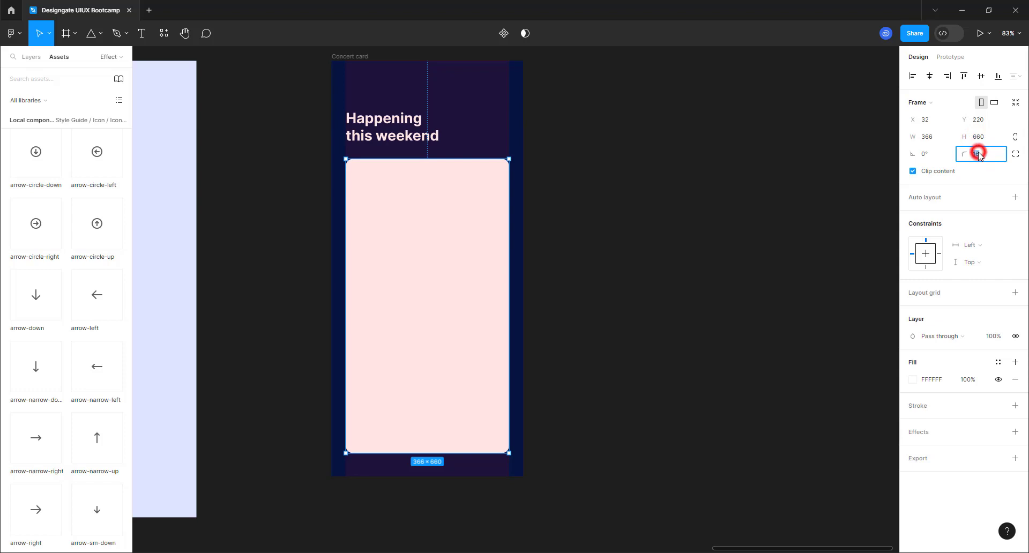
left_click(691, 208)
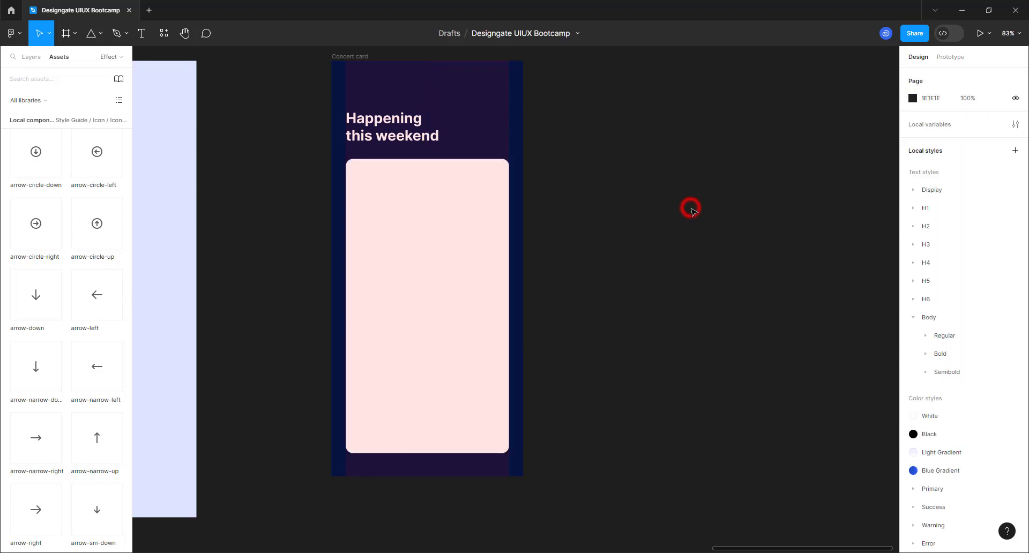
- Duplicate the card frame and name the two layers Photo and Frame
left_click(432, 252)
key("ctrl+d")
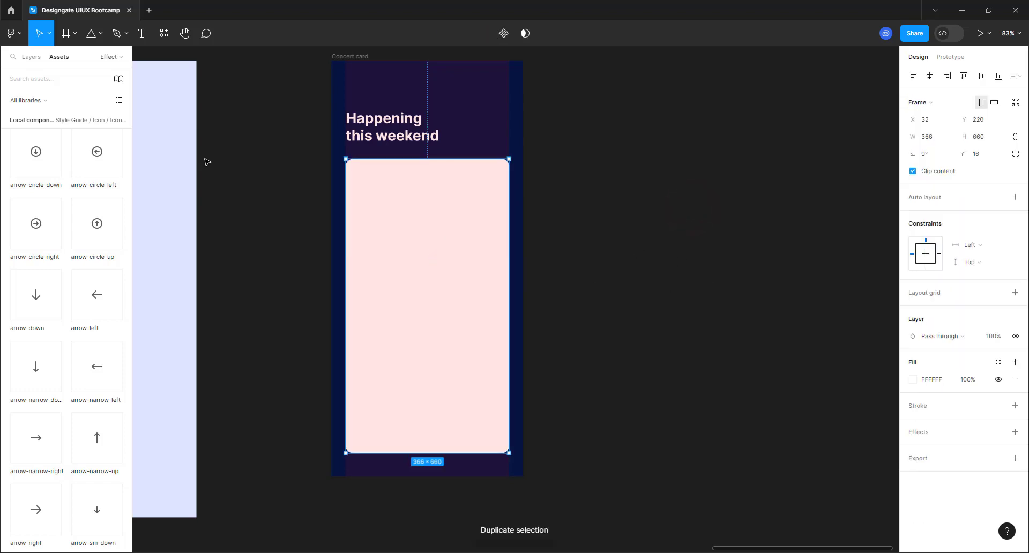
left_click(31, 57)
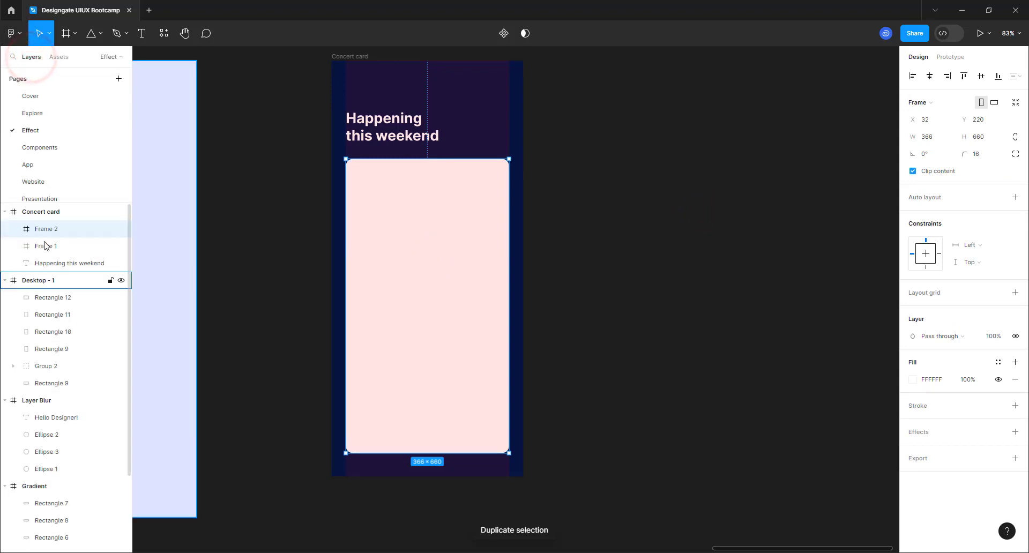
double_click(51, 231)
type("Ph")
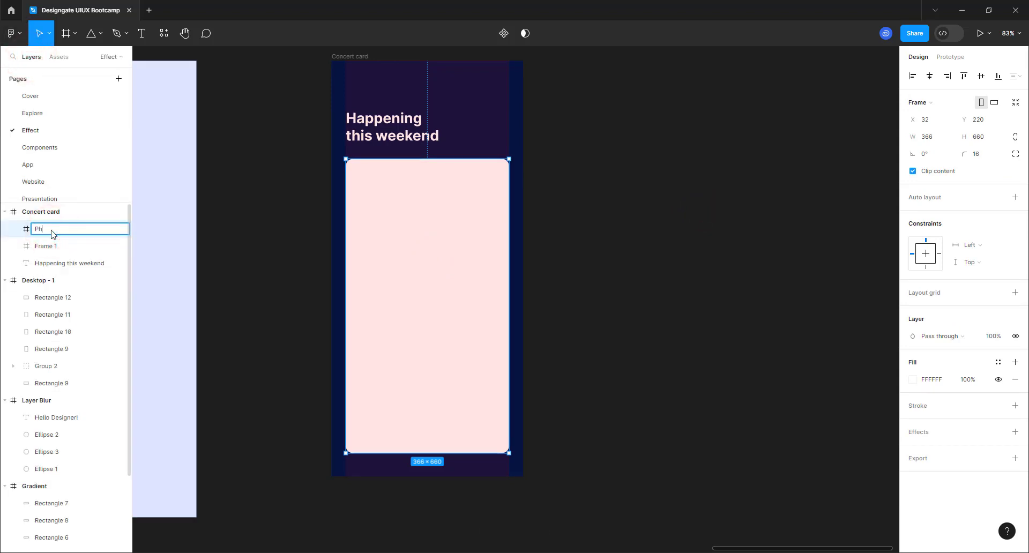
type("oto")
key("Return")
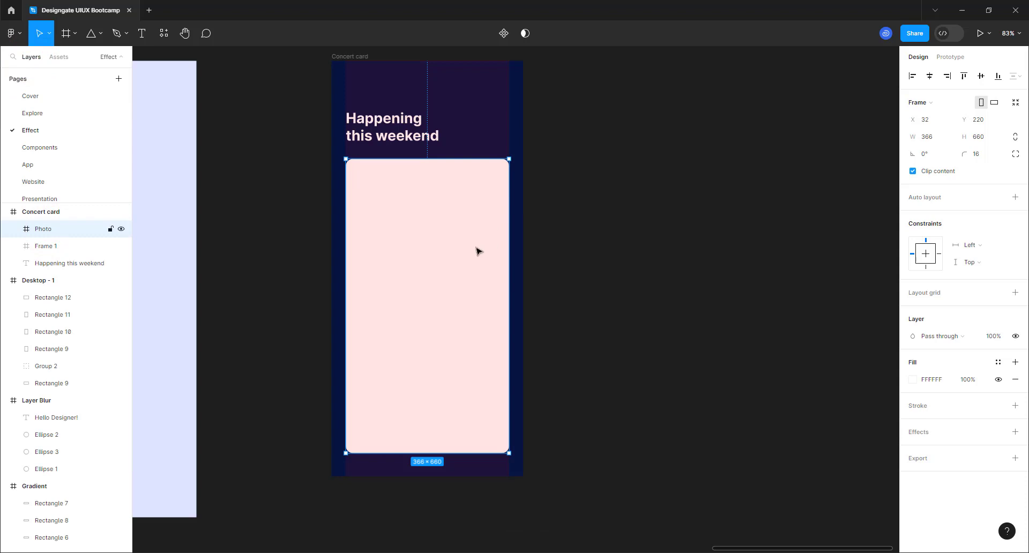
double_click(49, 246)
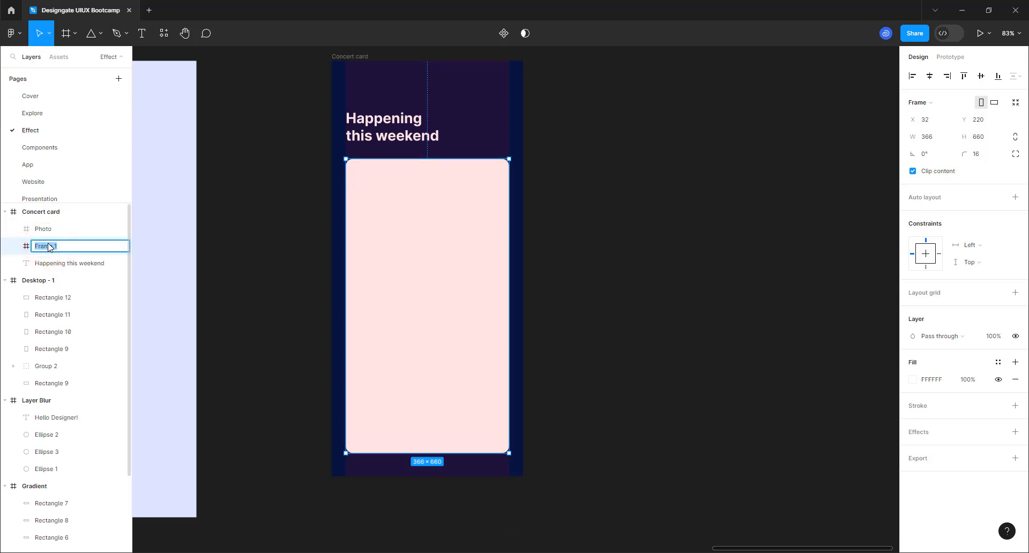
key("Return")
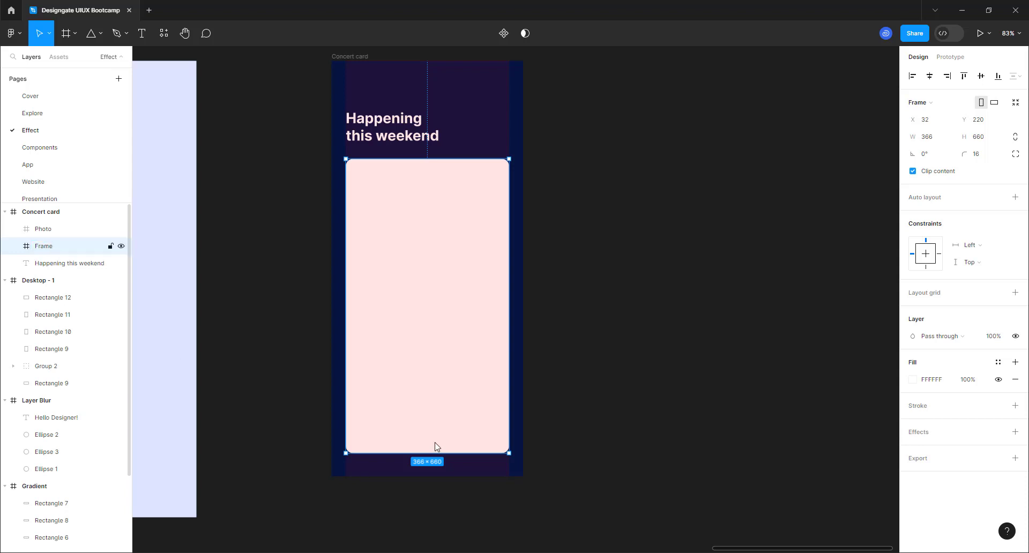
- Give Photo a light grey DFDFDF fill and a height of 600
left_click(43, 235)
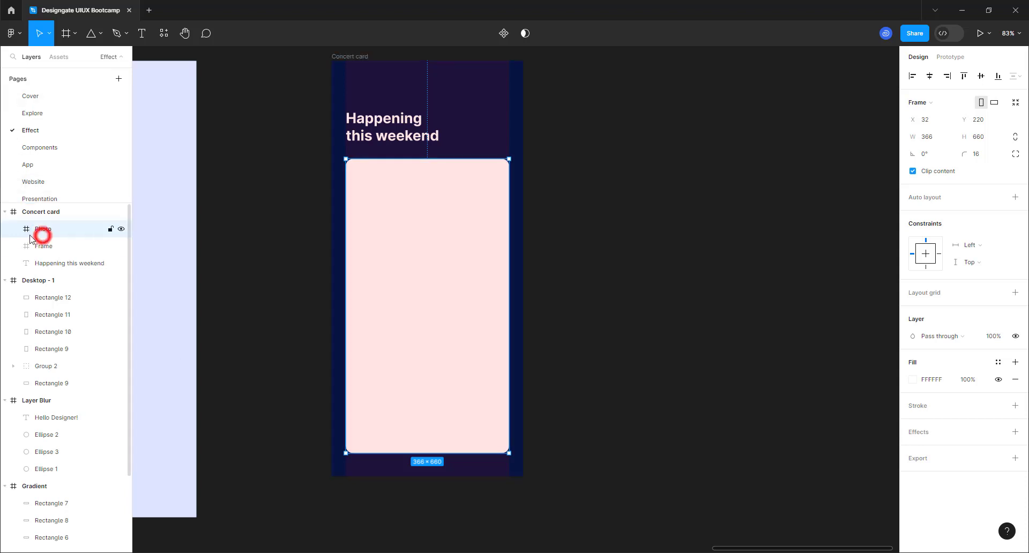
left_click(917, 384)
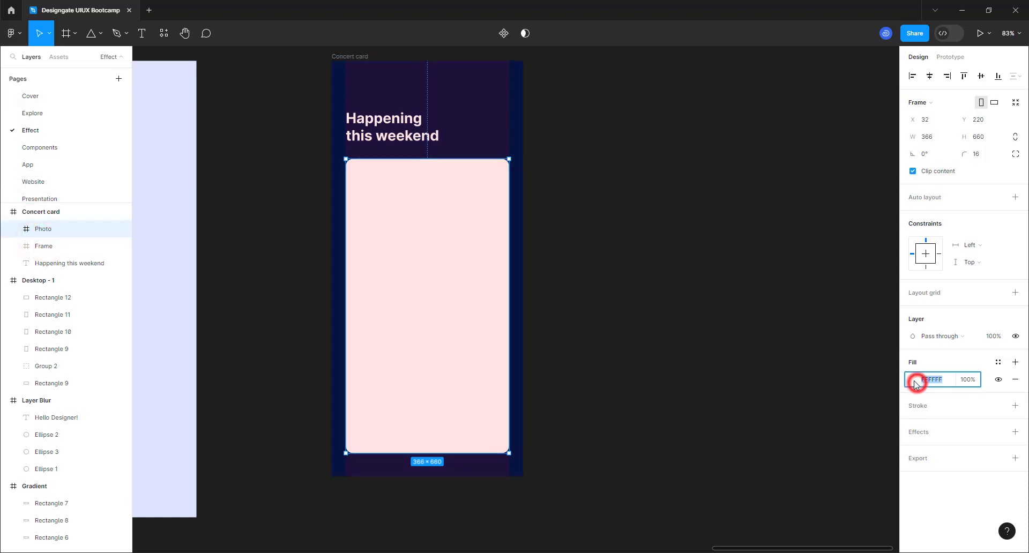
left_click(913, 380)
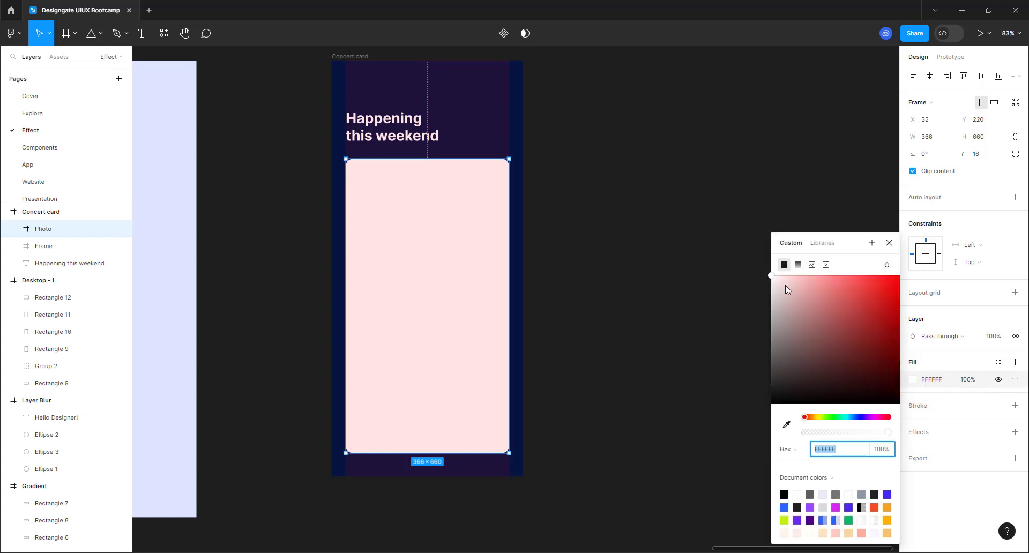
left_click(785, 285)
left_click(777, 292)
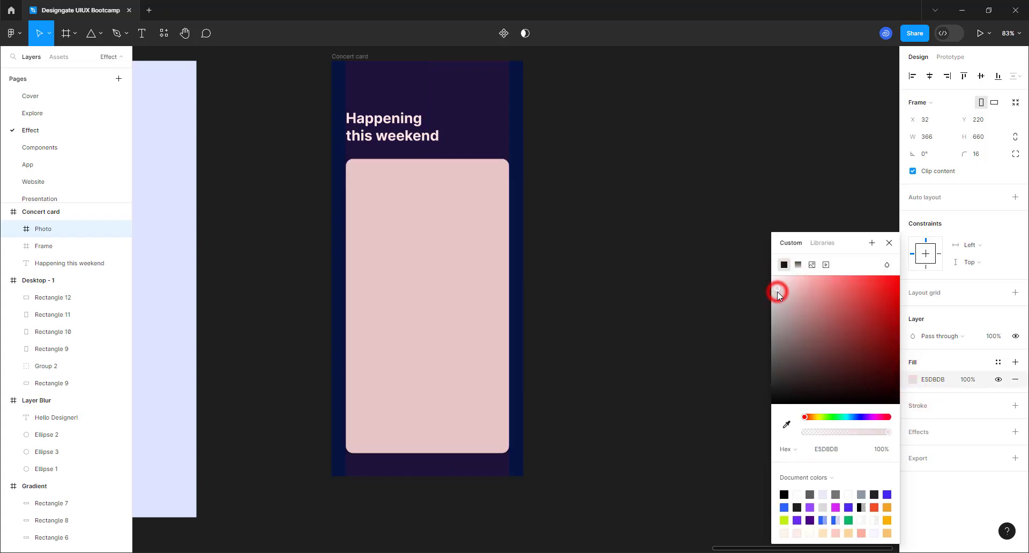
left_click_drag(773, 291, 756, 290)
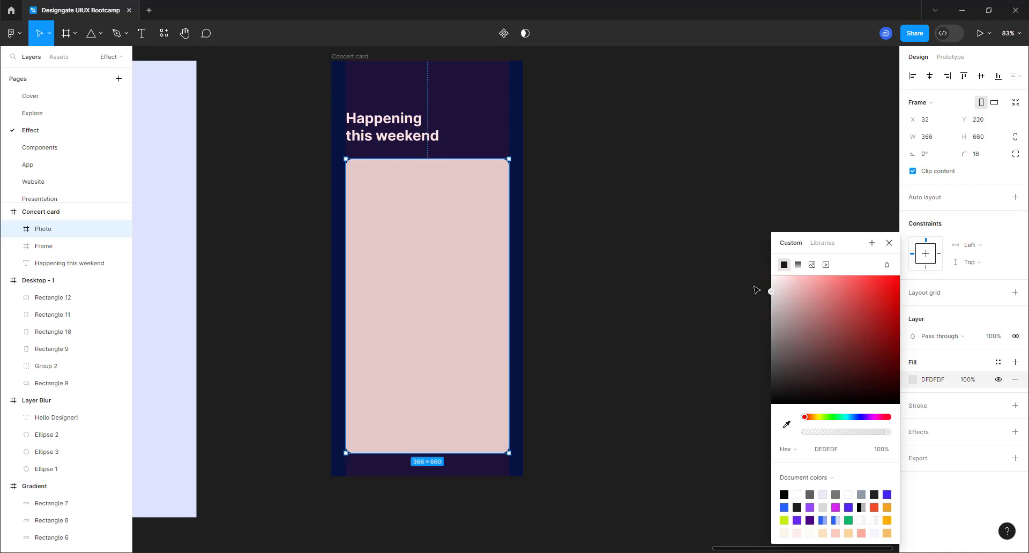
left_click(990, 139)
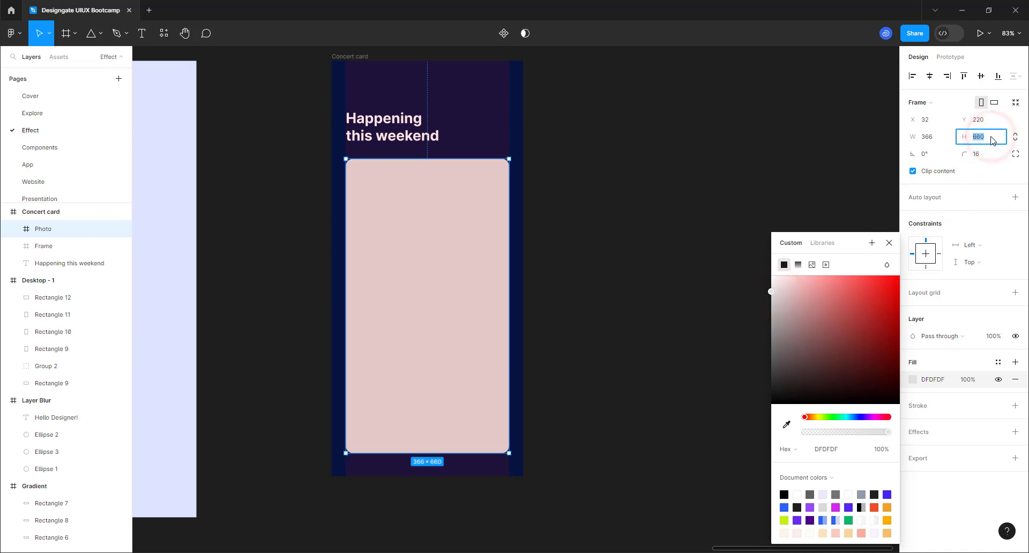
key("Return")
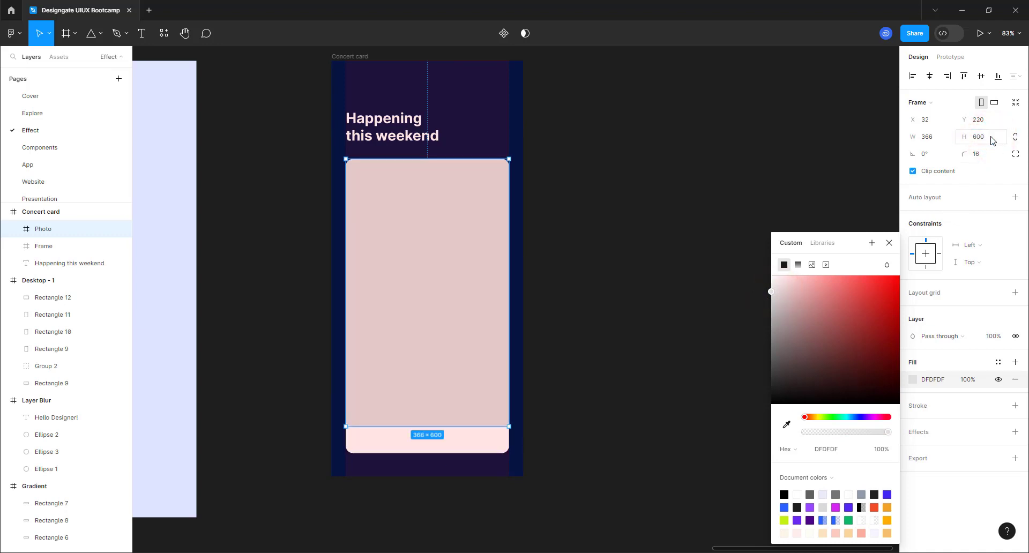
left_click(638, 228)
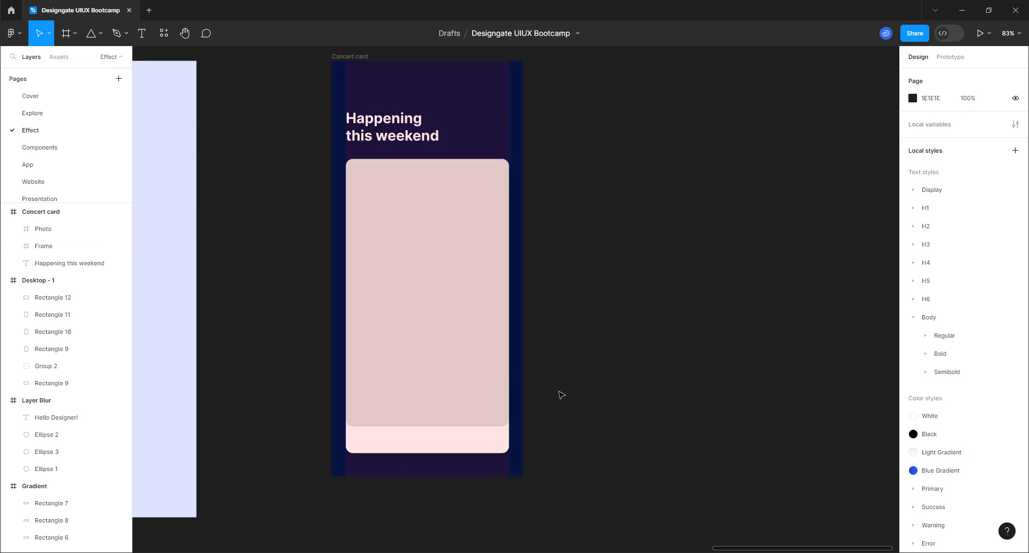
left_click(379, 277)
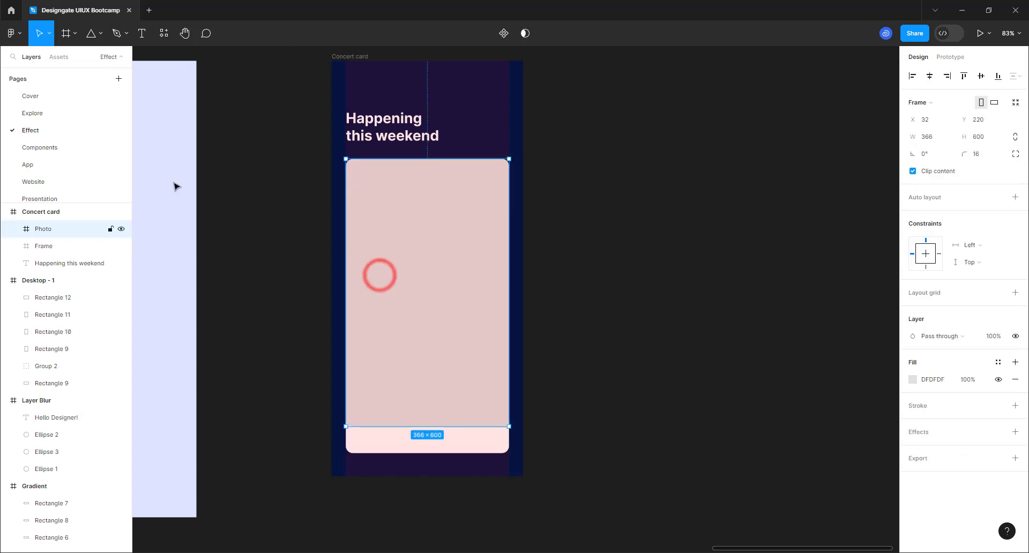
- Launch the Unsplash plugin from the main menu's Plugins list
left_click(12, 34)
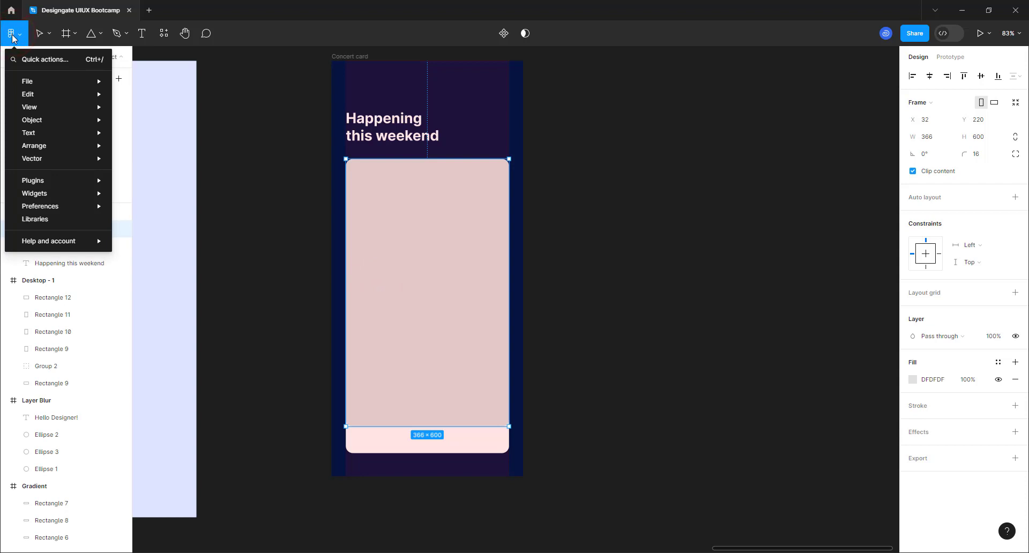
mouse_move(64, 182)
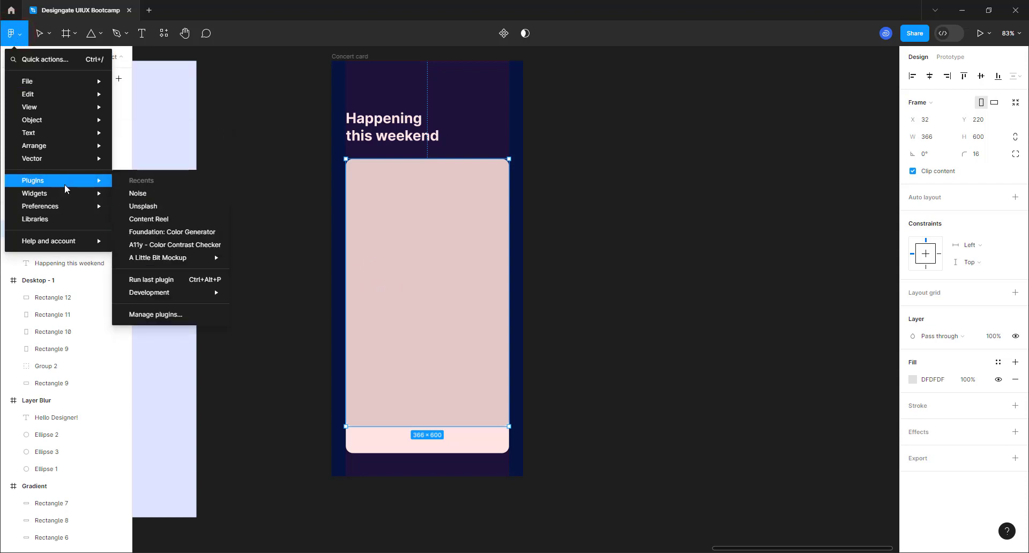
left_click(186, 213)
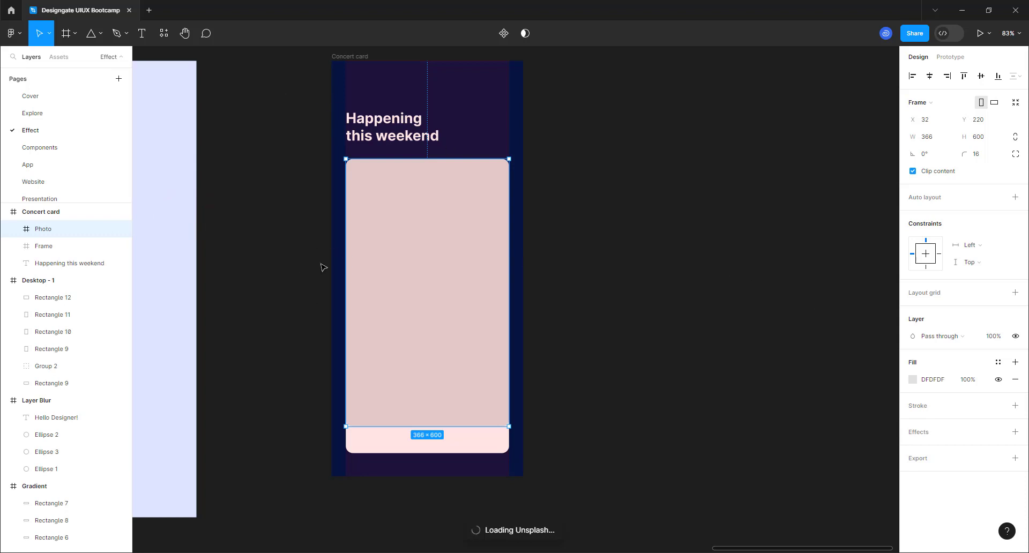
left_click(821, 29)
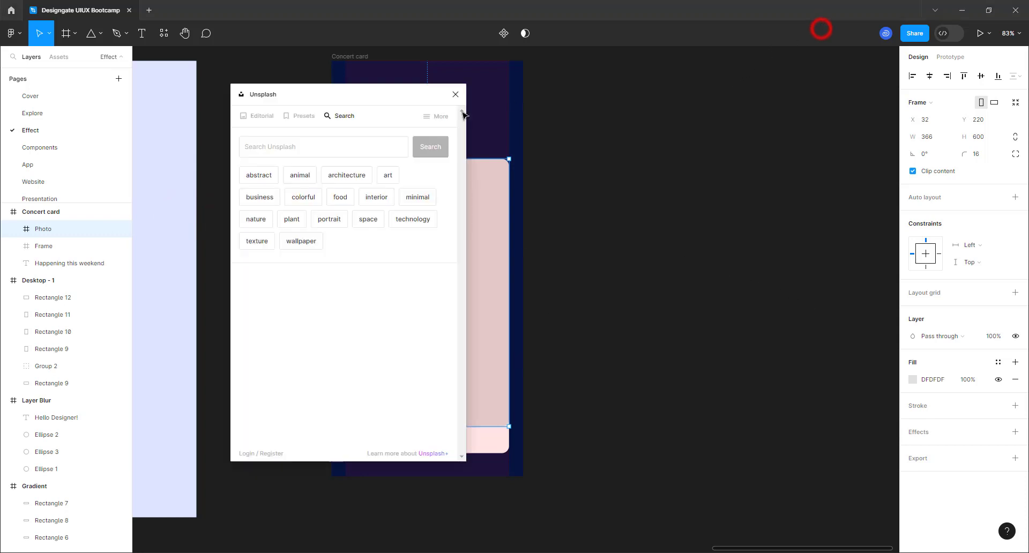
- Search Unsplash for 'musi' and fill Photo with the guitarist concert picture
left_click(281, 142)
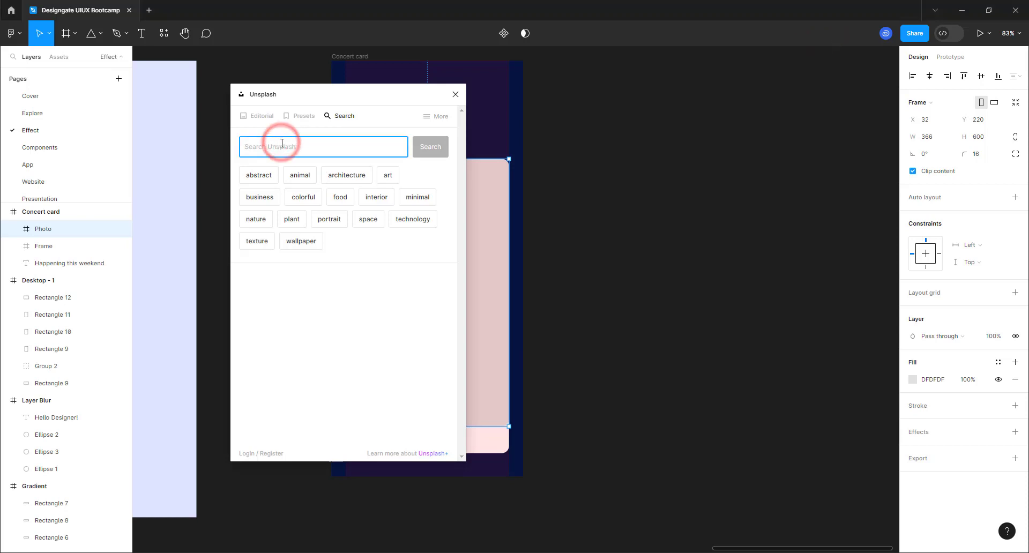
type("musician")
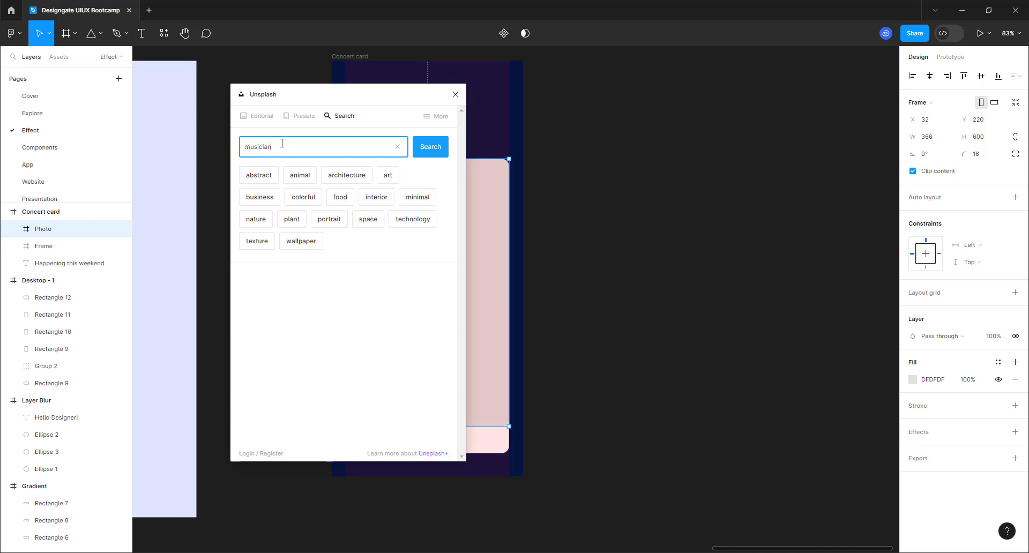
key("Return")
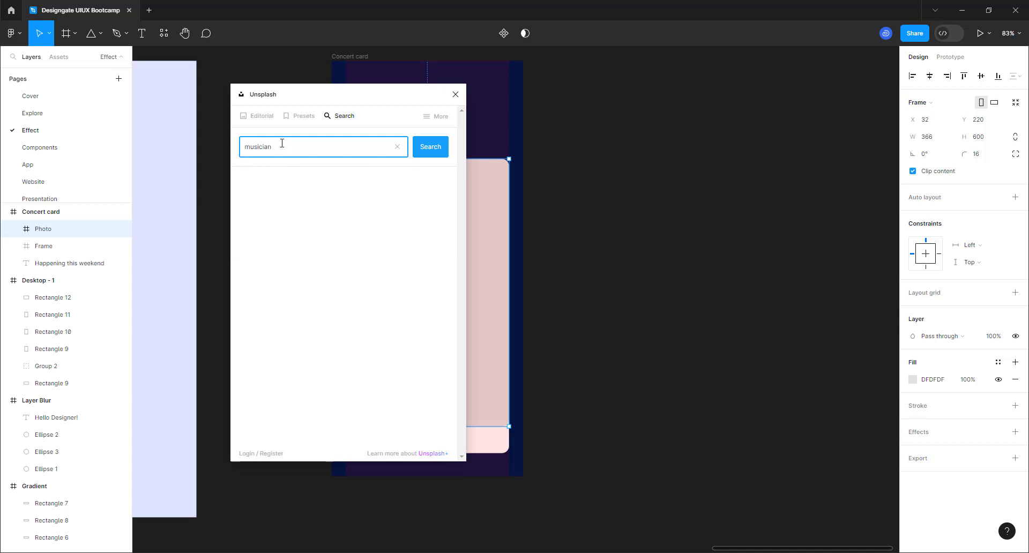
left_click_drag(316, 95, 649, 138)
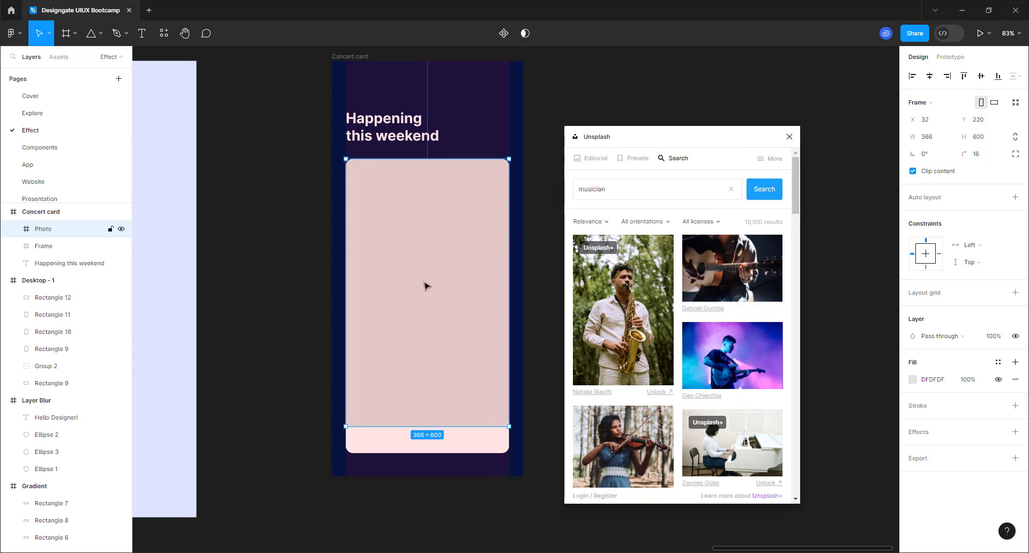
scroll(658, 316, "down", 6)
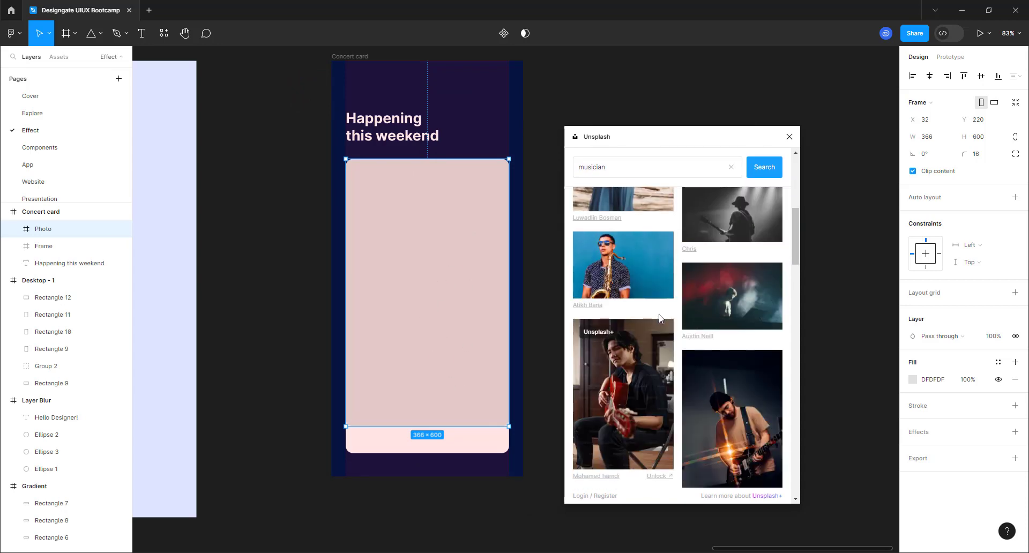
scroll(660, 312, "down", 5)
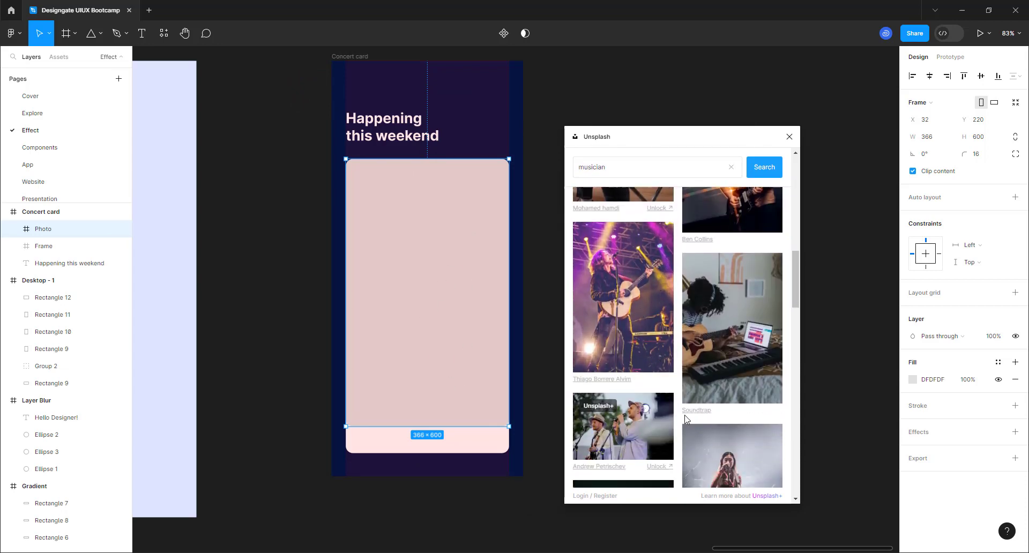
left_click(629, 266)
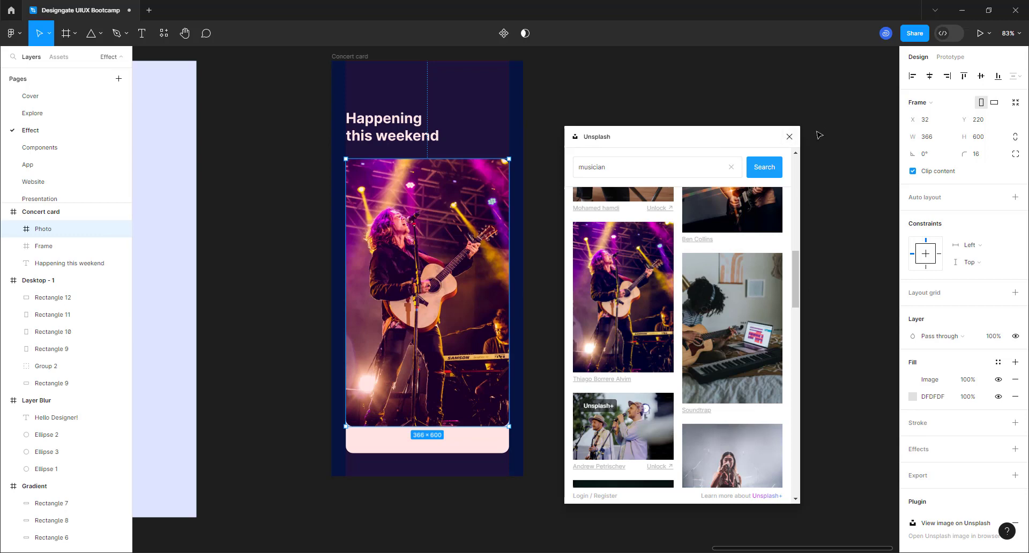
- Close Unsplash, shift the photo and card up slightly, and nudge the heading down 2 px
left_click(790, 136)
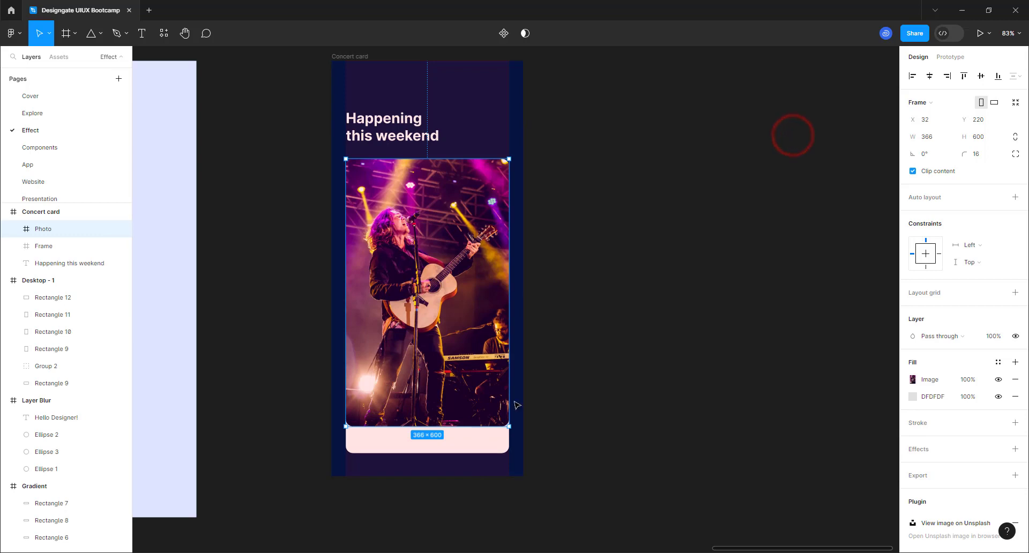
scroll(448, 347, "up", 5)
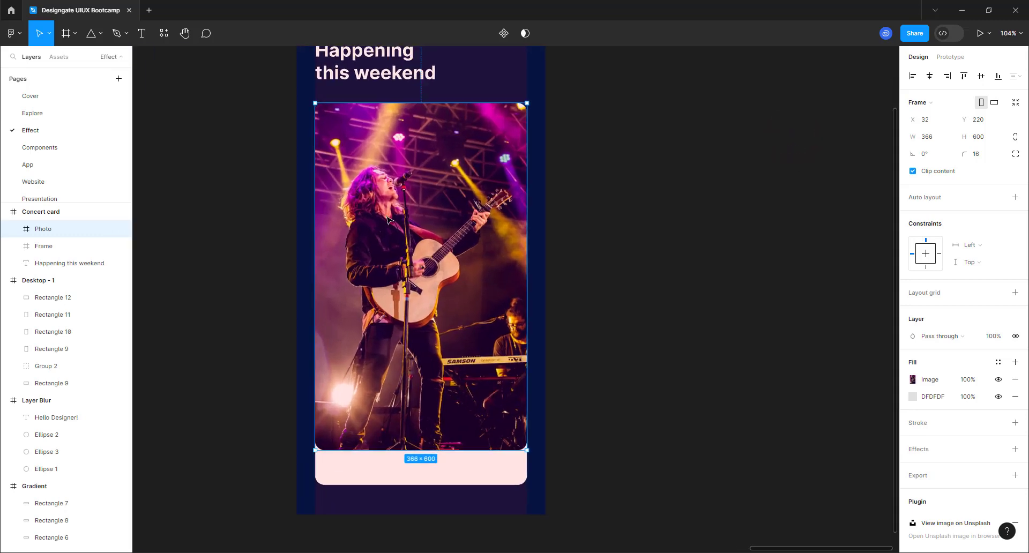
left_click(380, 473, "shift")
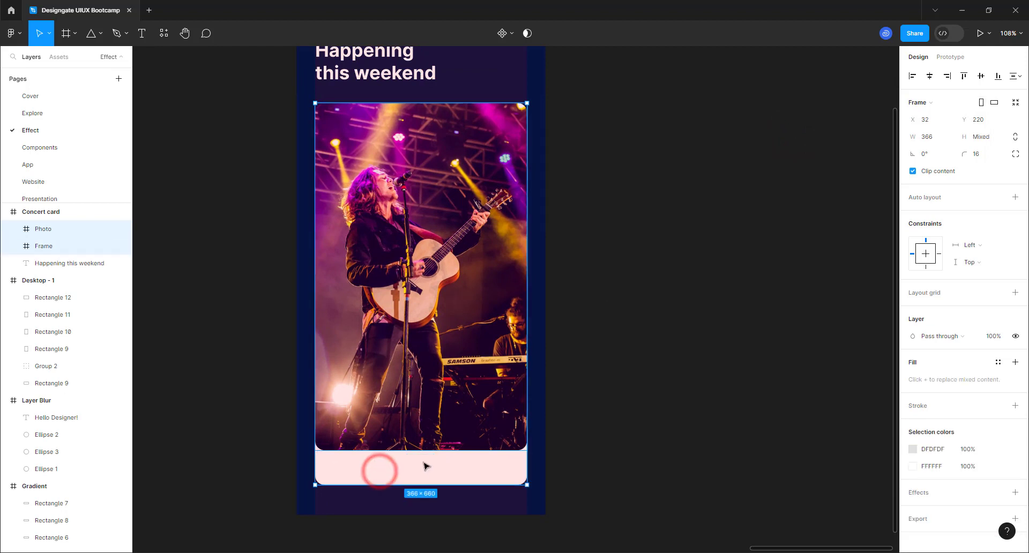
scroll(424, 461, "down", 4)
left_click_drag(393, 235, 392, 222)
left_click_drag(393, 180, 396, 174)
key("alt")
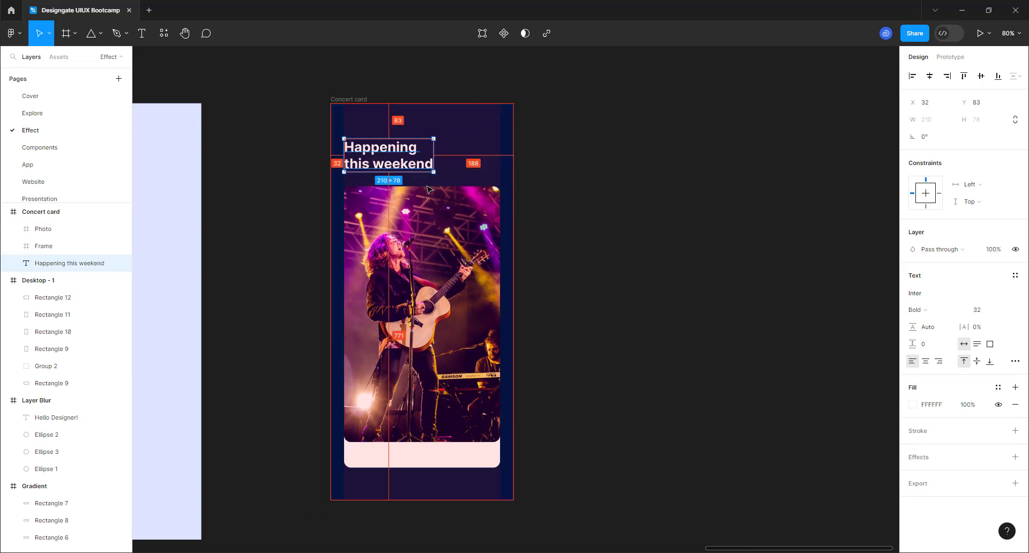
key("Down")
key("Down")
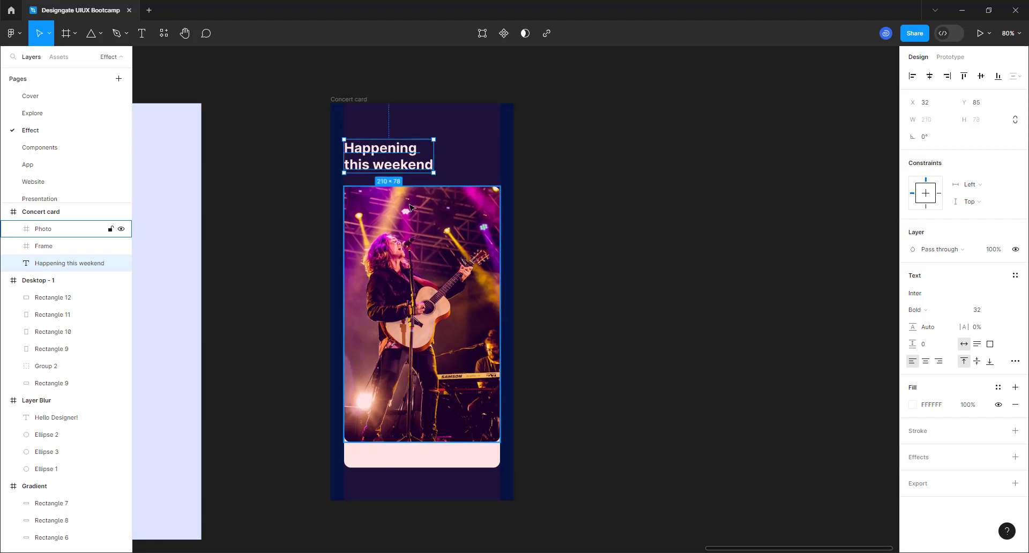
- Measure the heading-to-photo gap and nudge Photo and Frame up to 24 px, at y 187
left_click(408, 201)
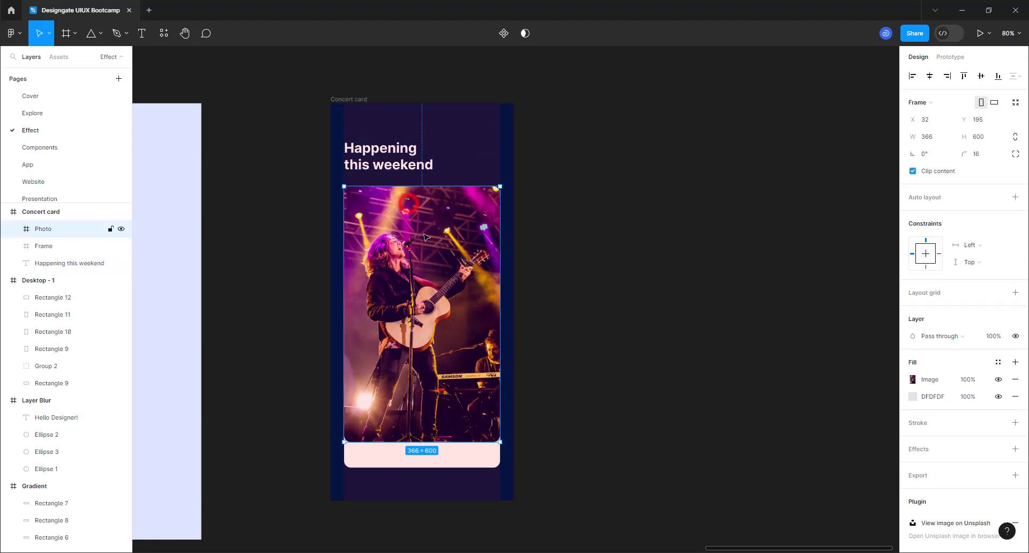
left_click(403, 460, "shift")
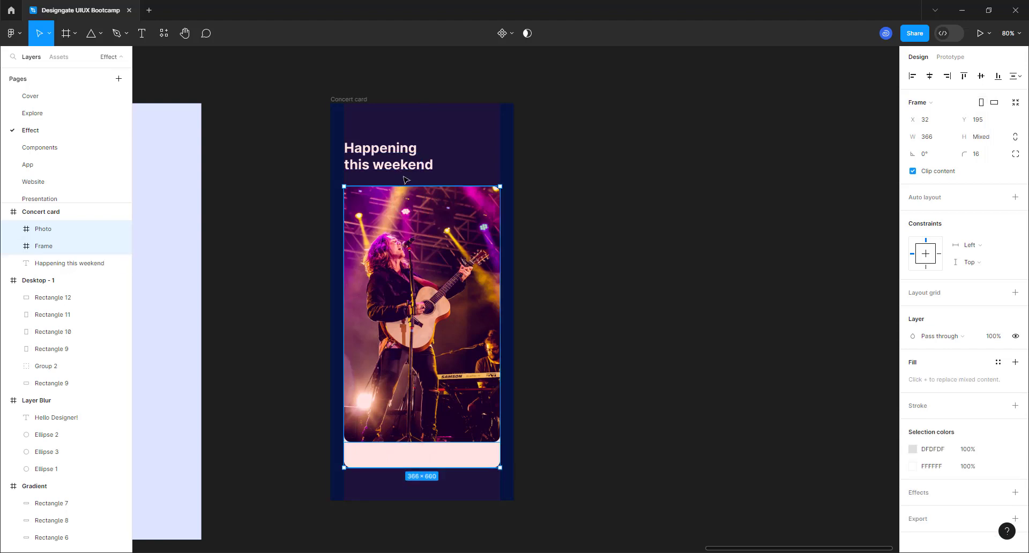
key("alt")
key("Up")
key("Up")
key("Up")
key("Up")
key("Up")
key("Up")
key("Up")
key("Up")
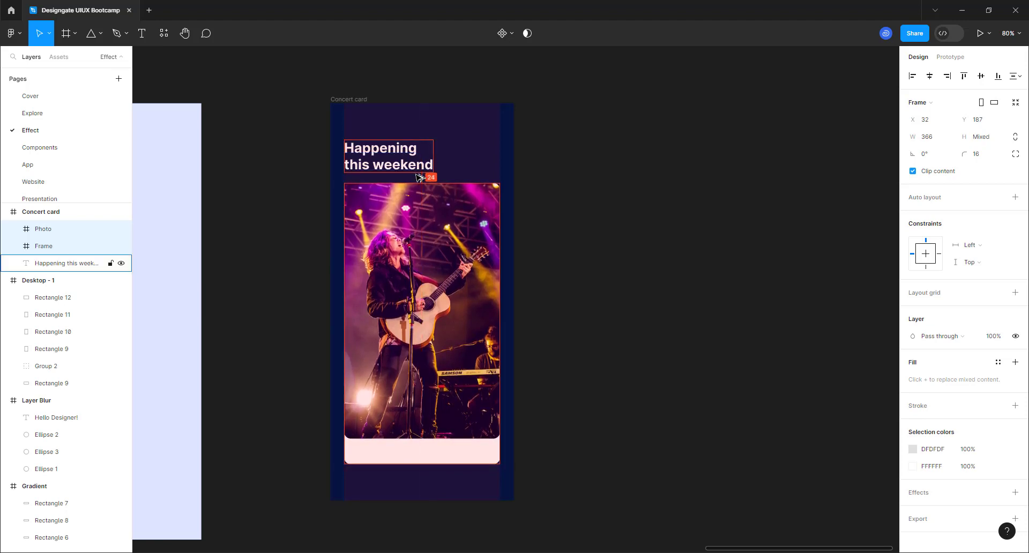
left_click(670, 279)
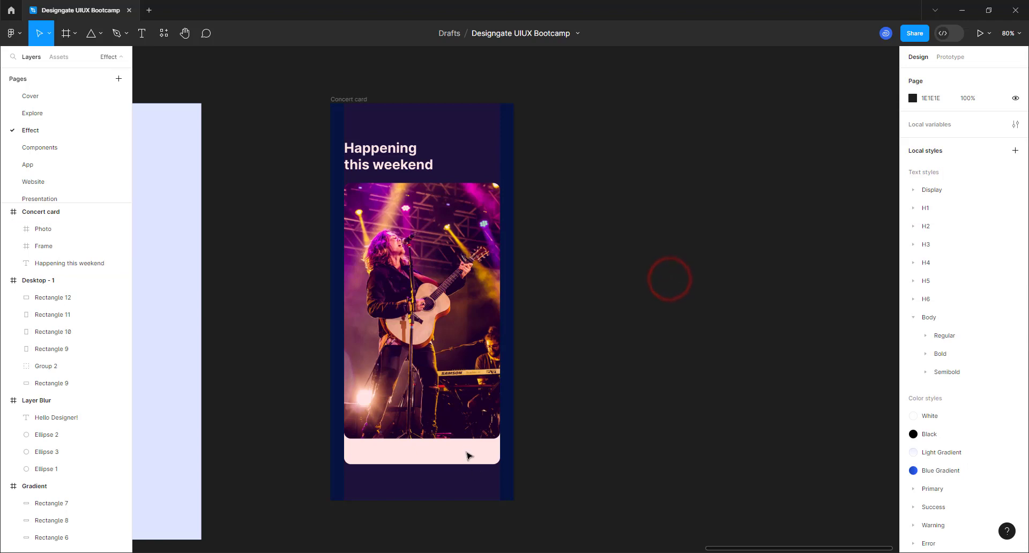
scroll(404, 230, "up", 5)
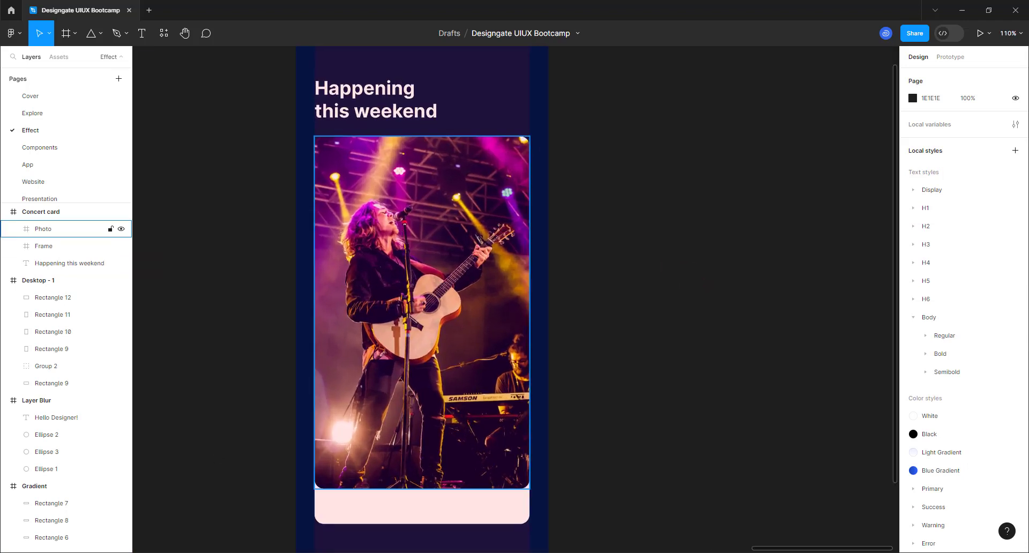
scroll(410, 488, "up", 1)
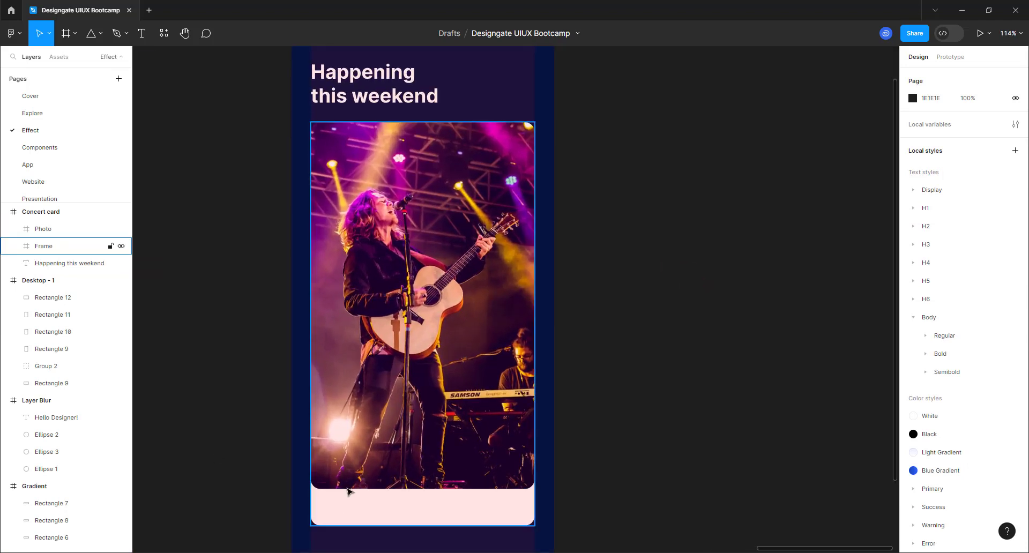
left_click(409, 411)
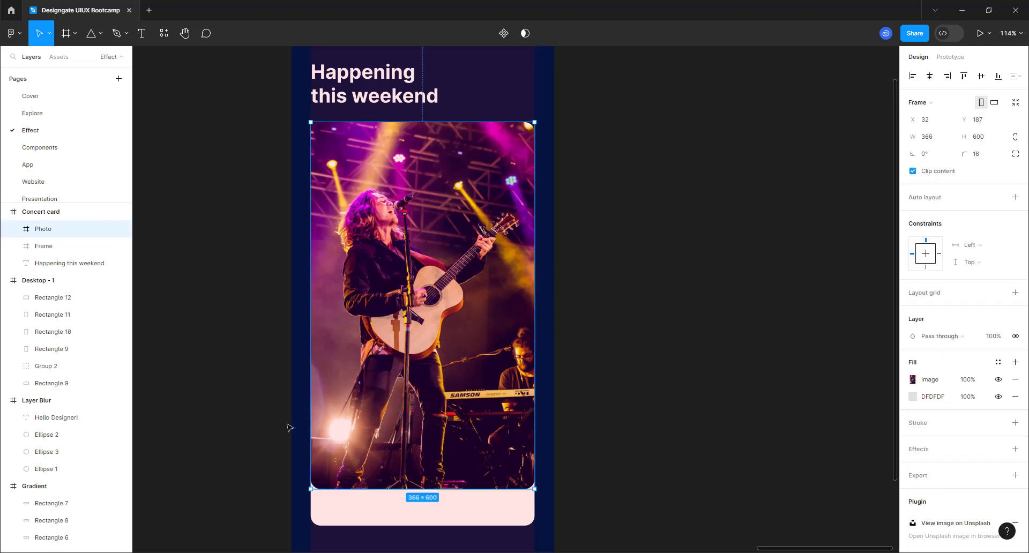
- Type the artist's name as text on the photo and place it at the lower left
left_click(142, 32)
left_click(357, 400)
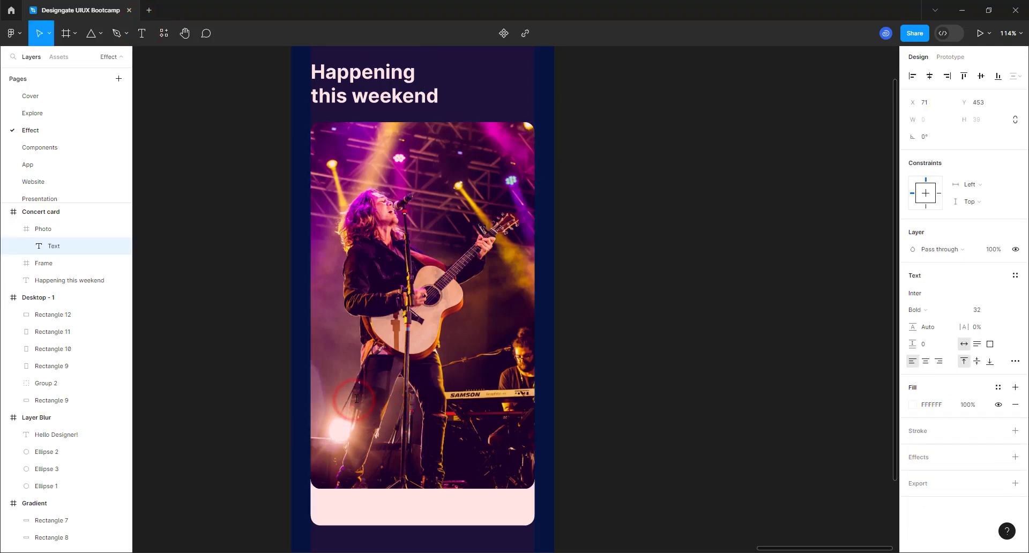
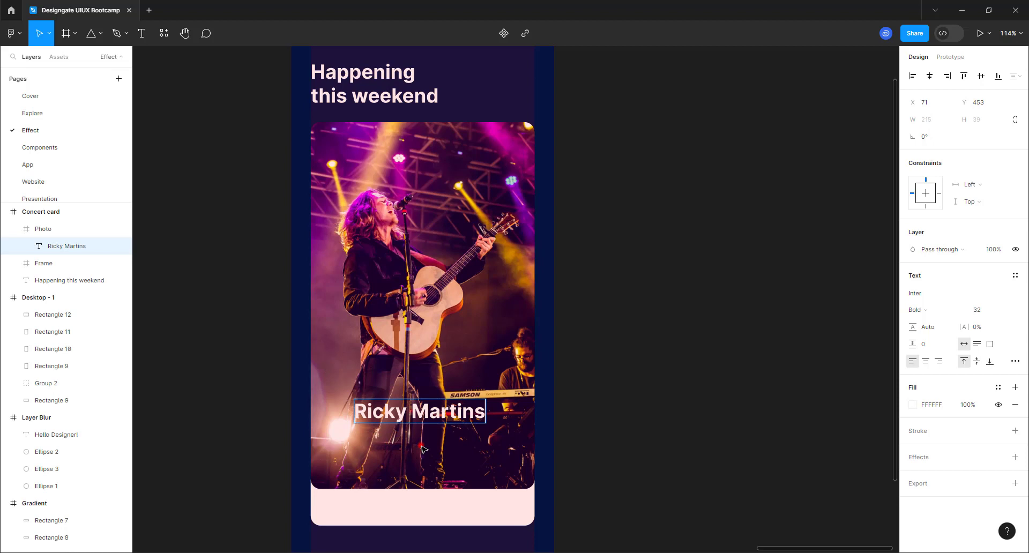
key("Escape")
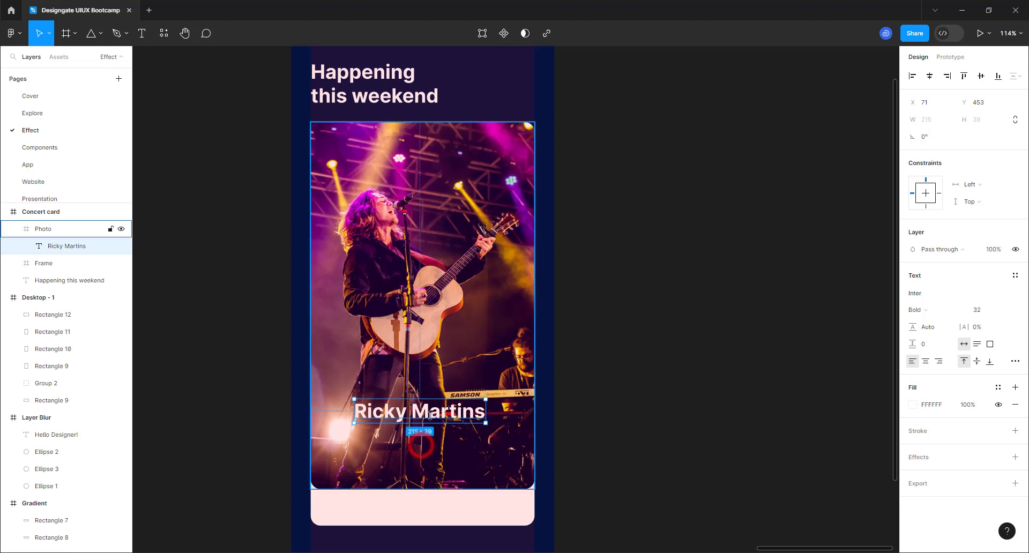
left_click_drag(433, 417, 412, 392)
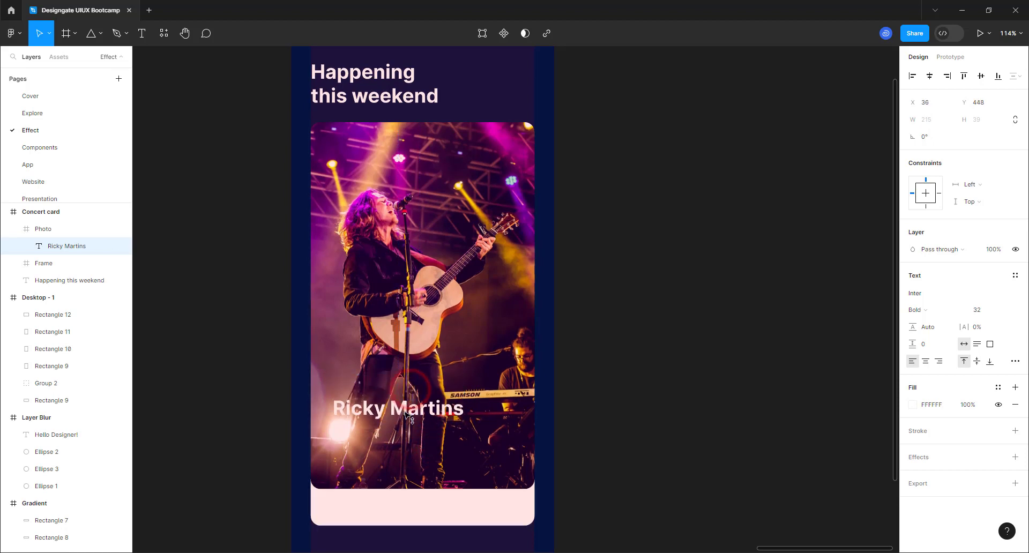
left_click_drag(412, 392, 403, 426)
- Duplicate the artist name and change the copy to 'Live in Abuja Concert'
key("ctrl+d")
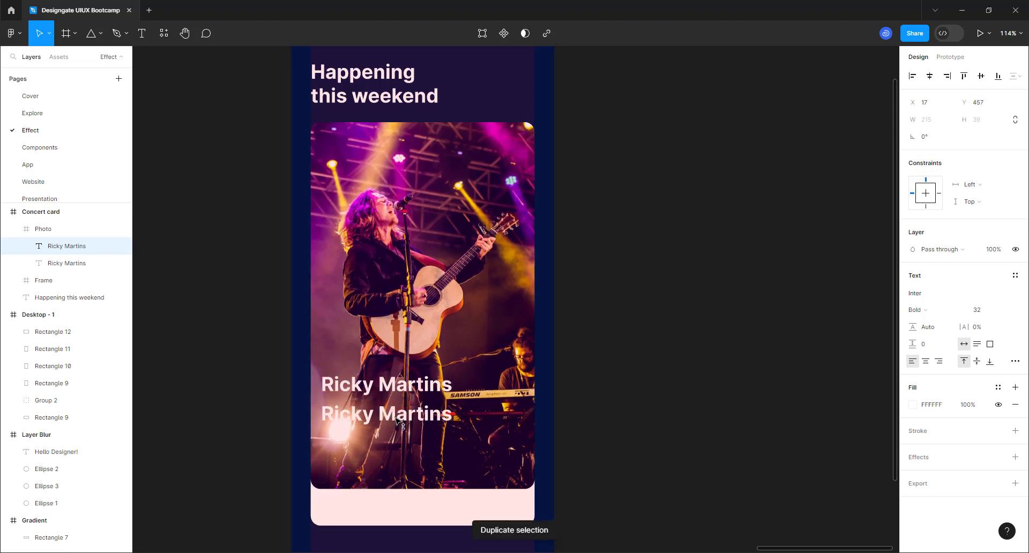
double_click(398, 421)
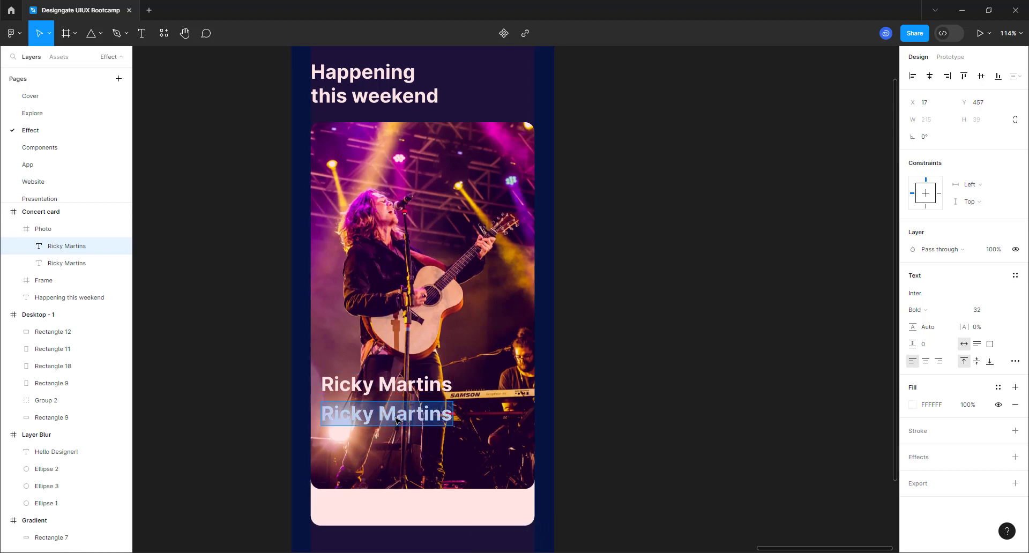
type("Live in")
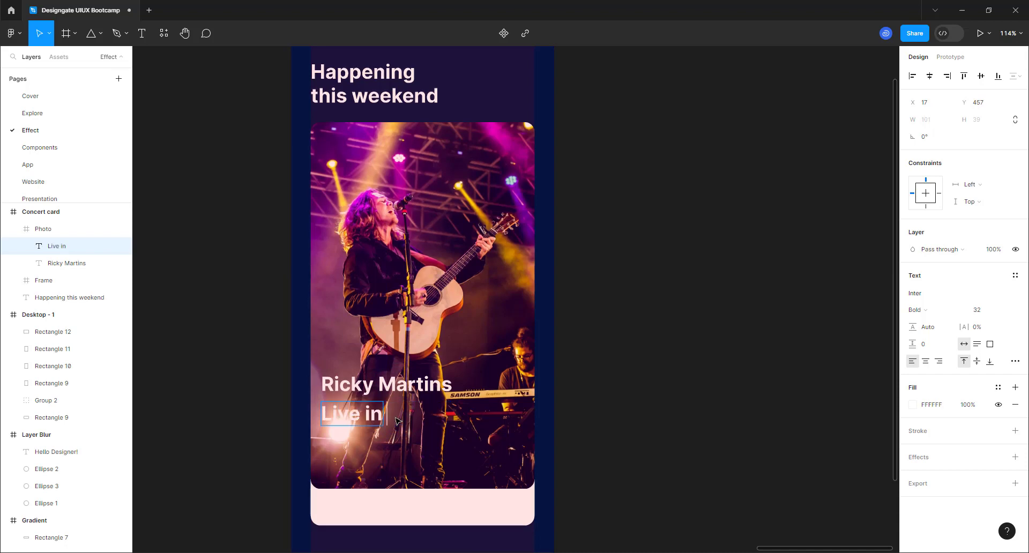
type(" Abuja")
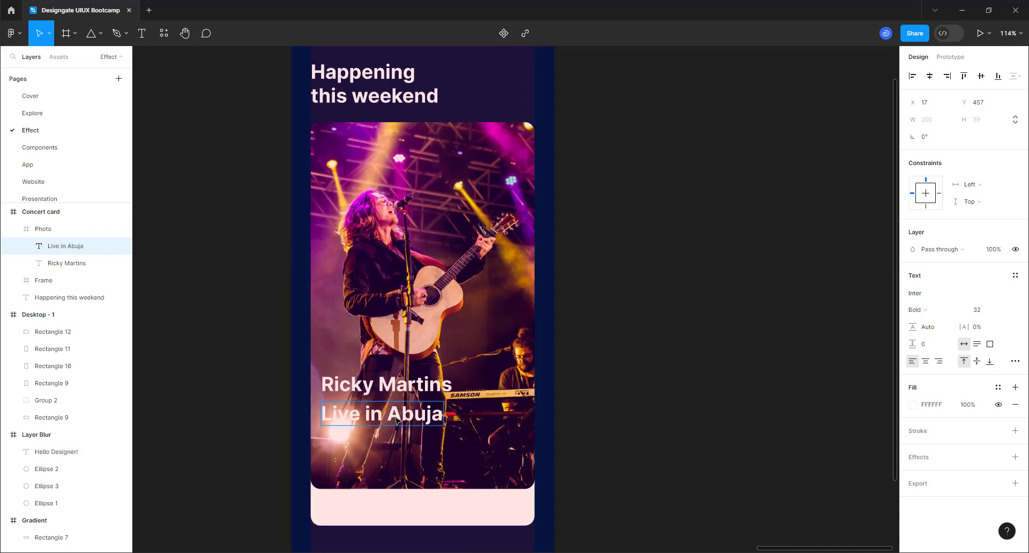
type(" Concert")
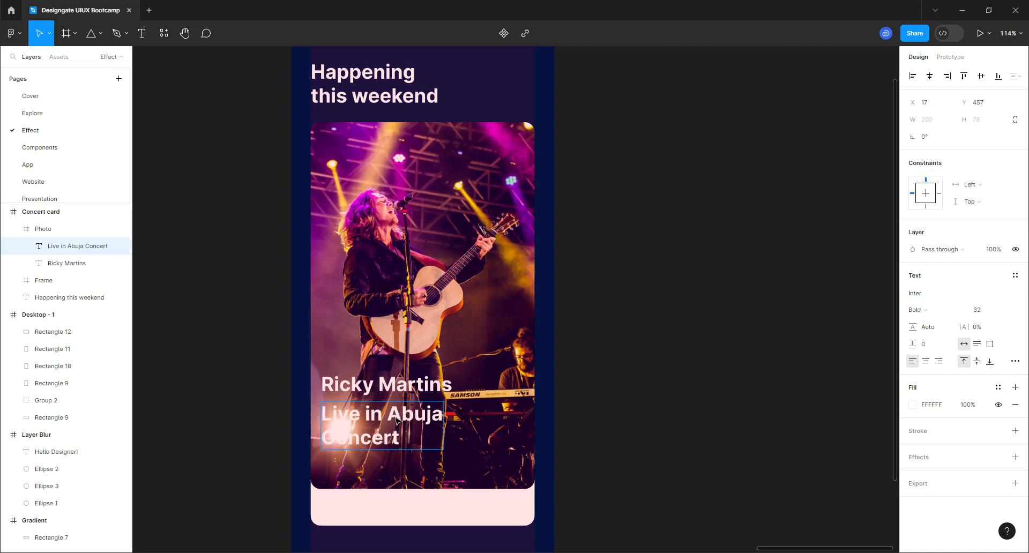
key("Escape")
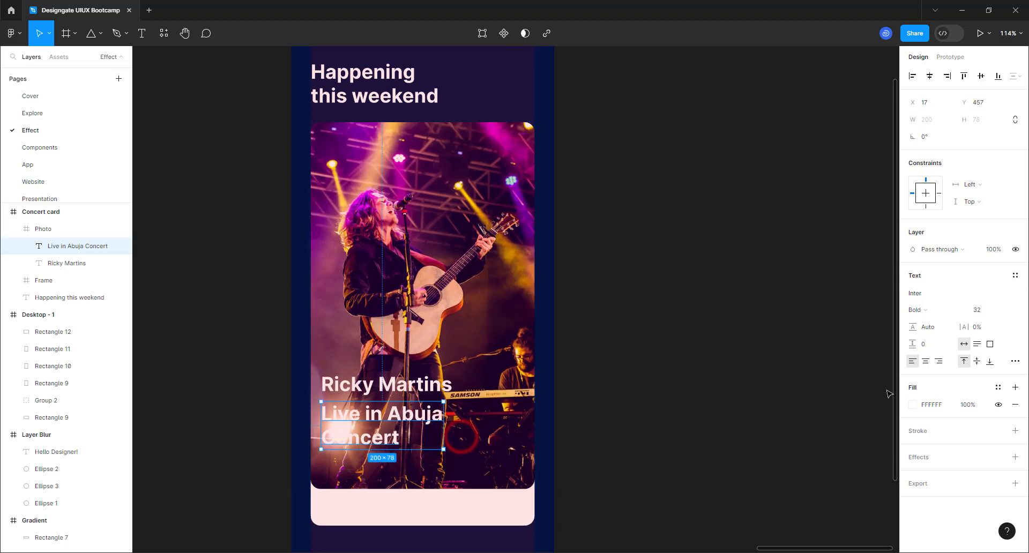
left_click(1014, 362)
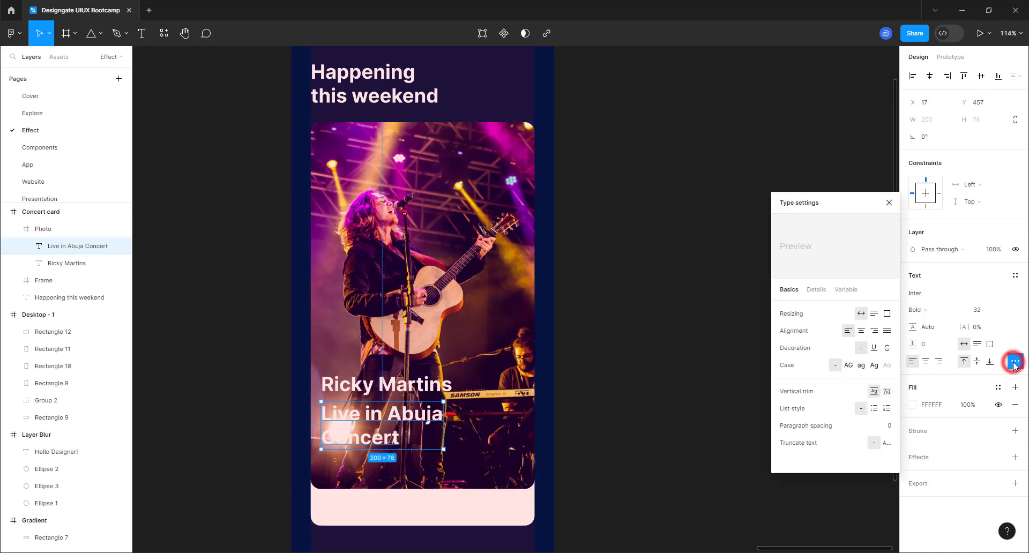
- Set the Live in Abuja Concert line to Uppercase with a line height of 32
left_click(850, 370)
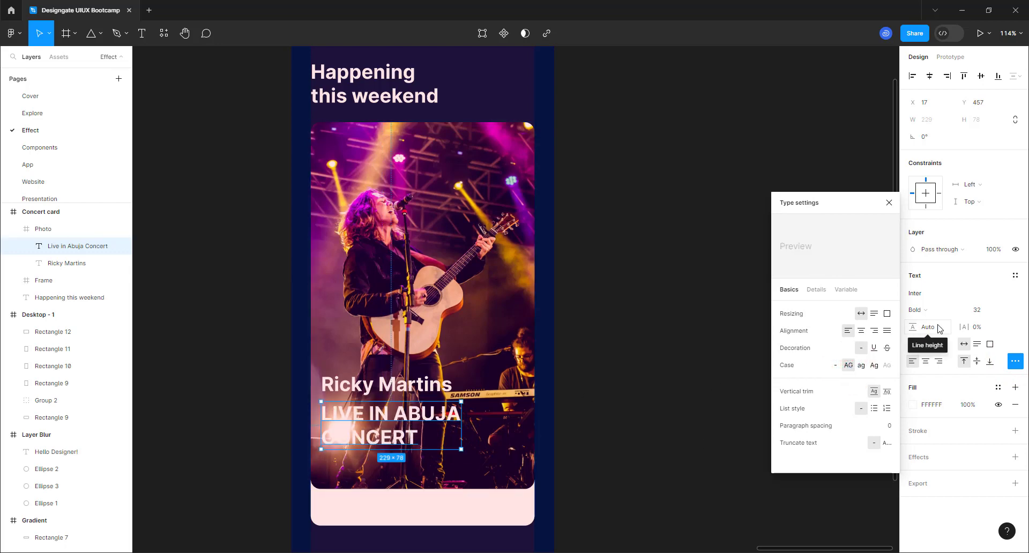
scroll(370, 436, "up", 5)
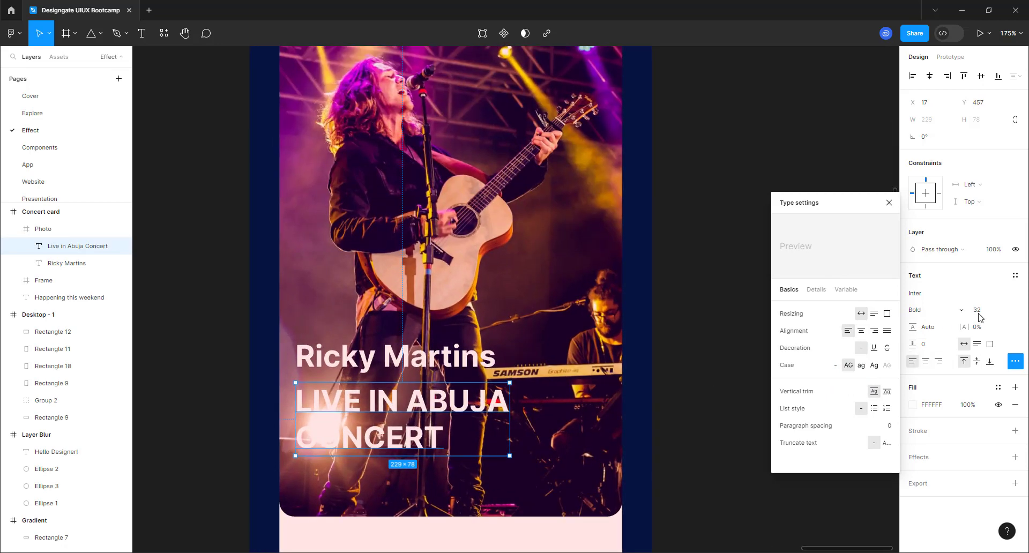
left_click(934, 327)
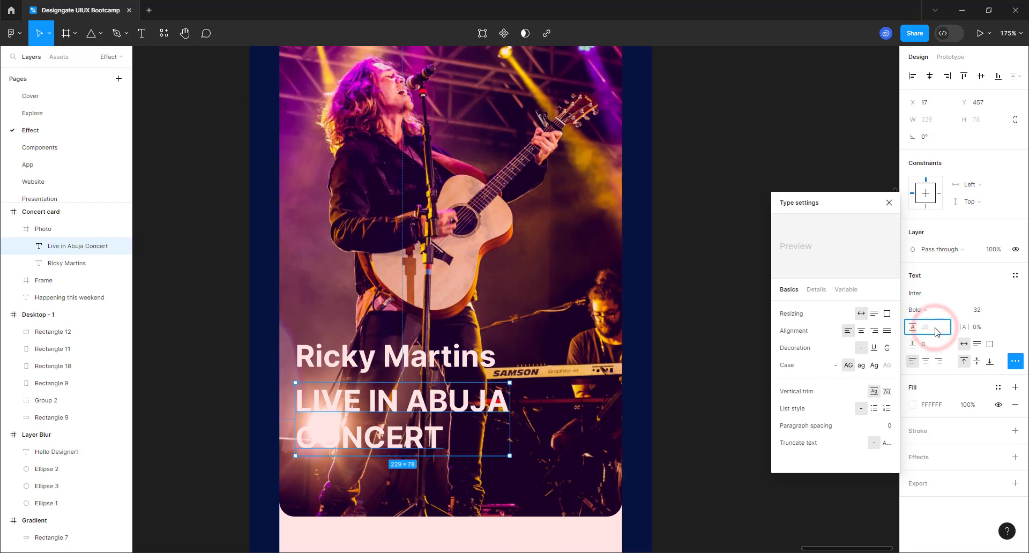
type("30")
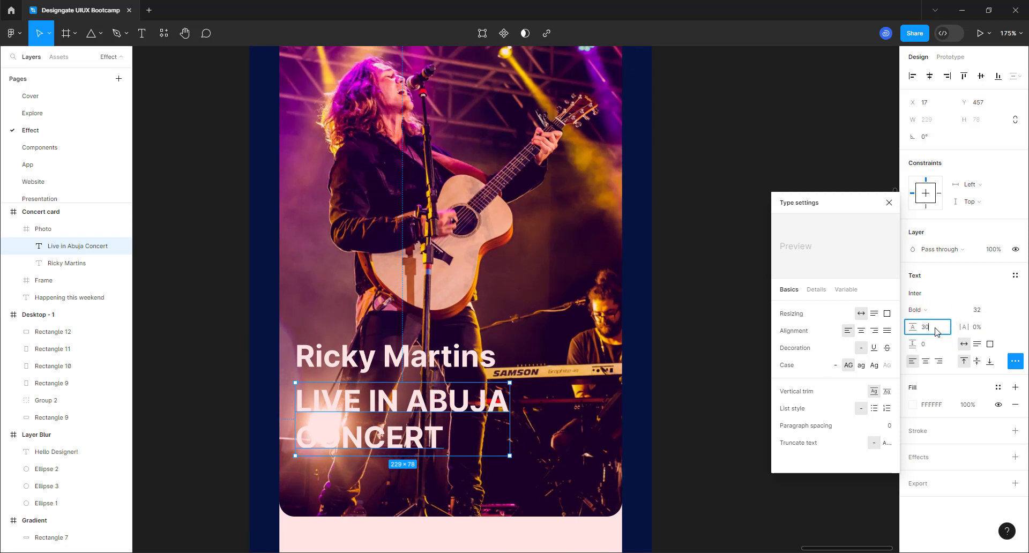
key("Return")
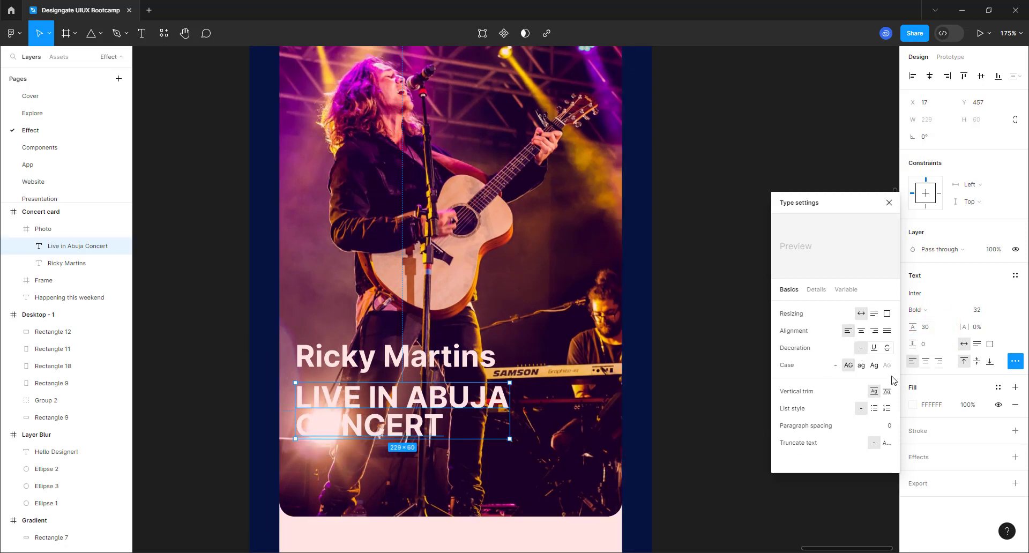
left_click(928, 330)
type("32")
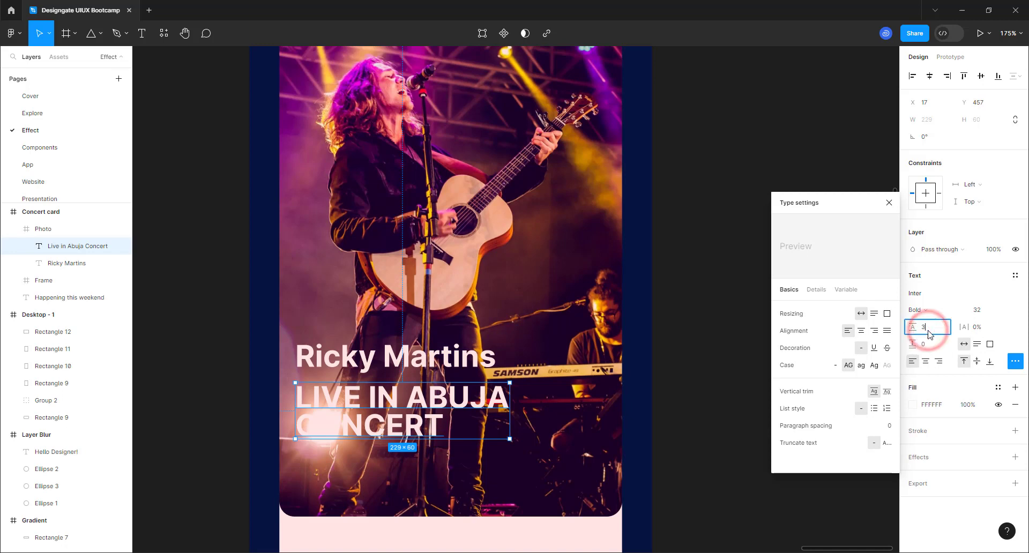
key("Return")
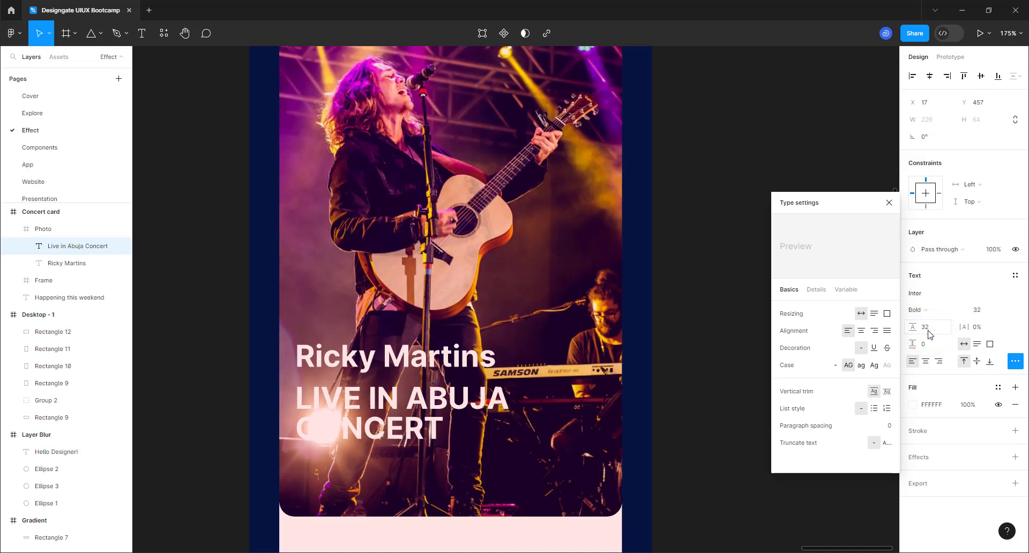
left_click(525, 351)
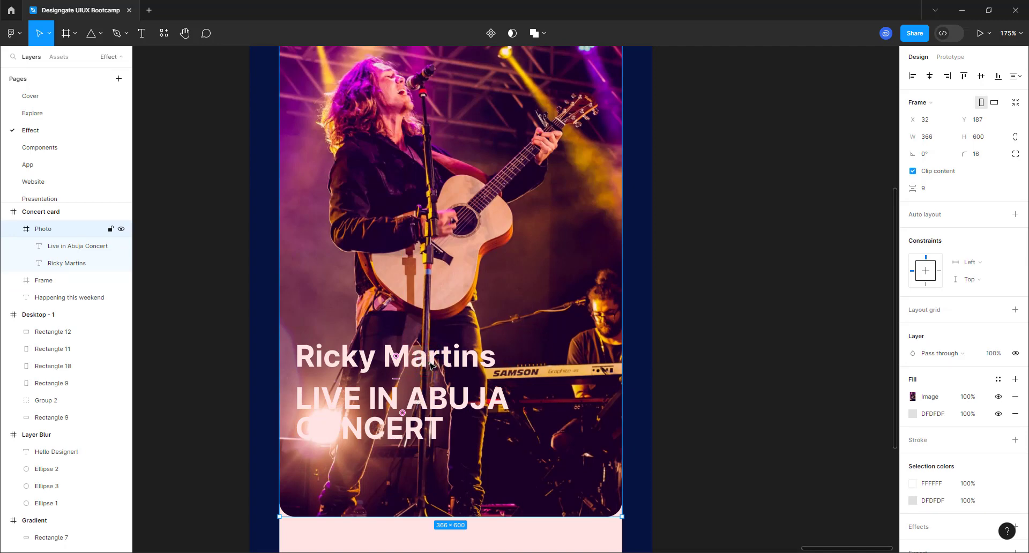
- Set the artist name to Regular weight at size 16
left_click(447, 362)
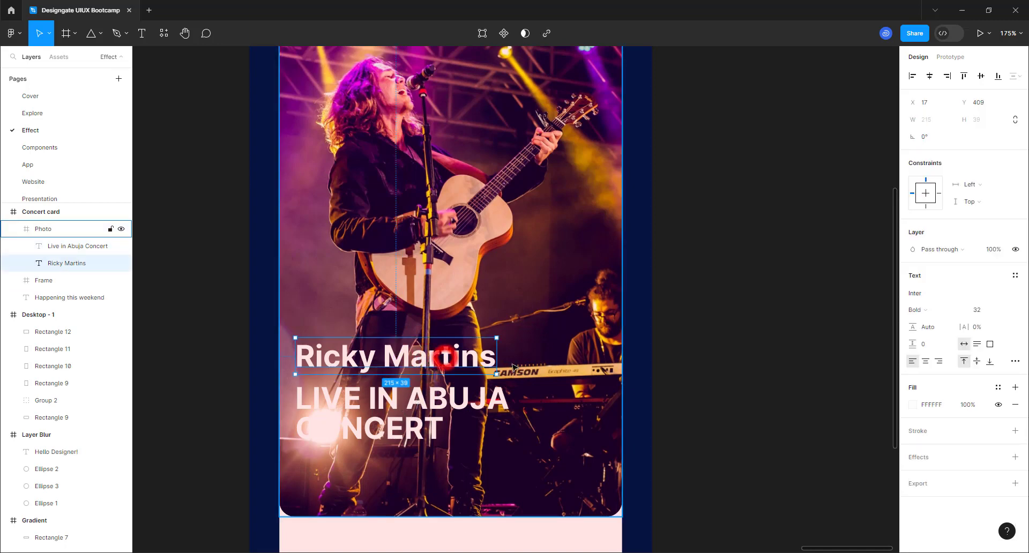
left_click(1007, 309)
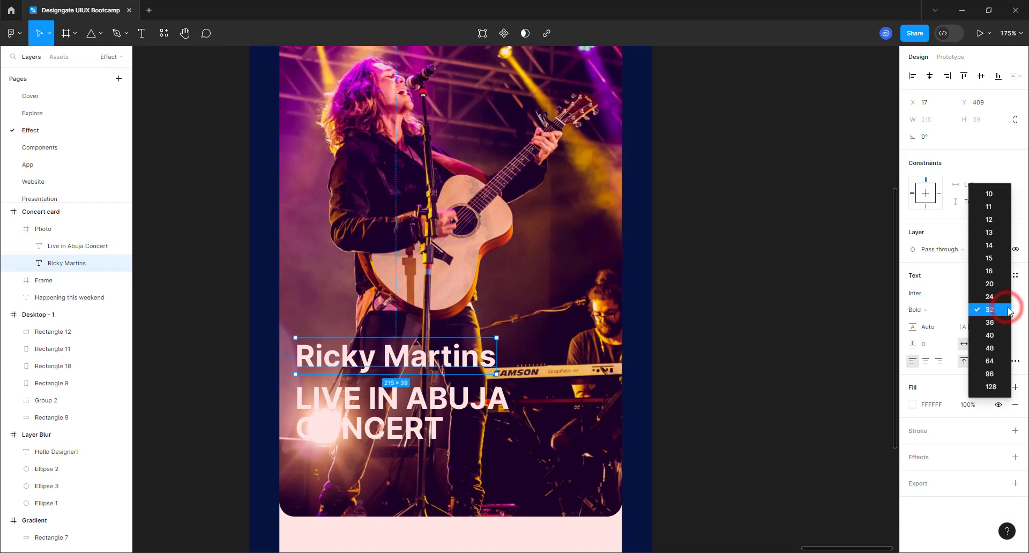
left_click(991, 271)
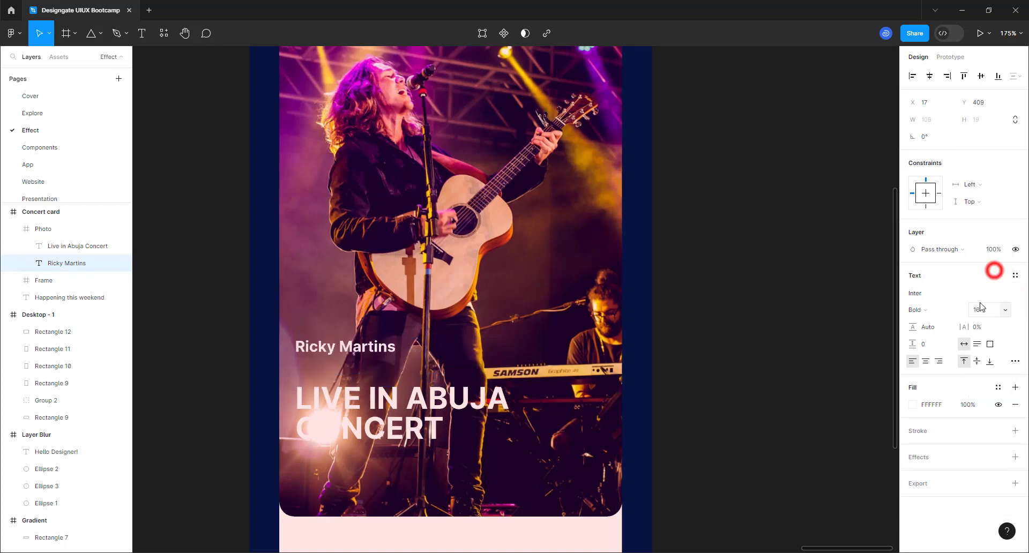
left_click(938, 311)
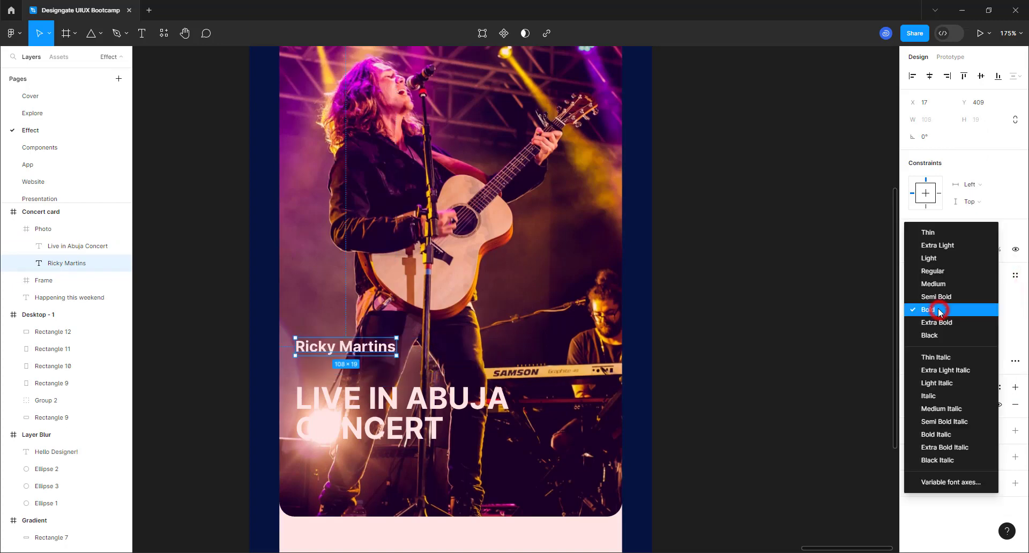
left_click(938, 271)
- Move the concert title up and set it to size 24 with 24 line height
left_click(374, 392)
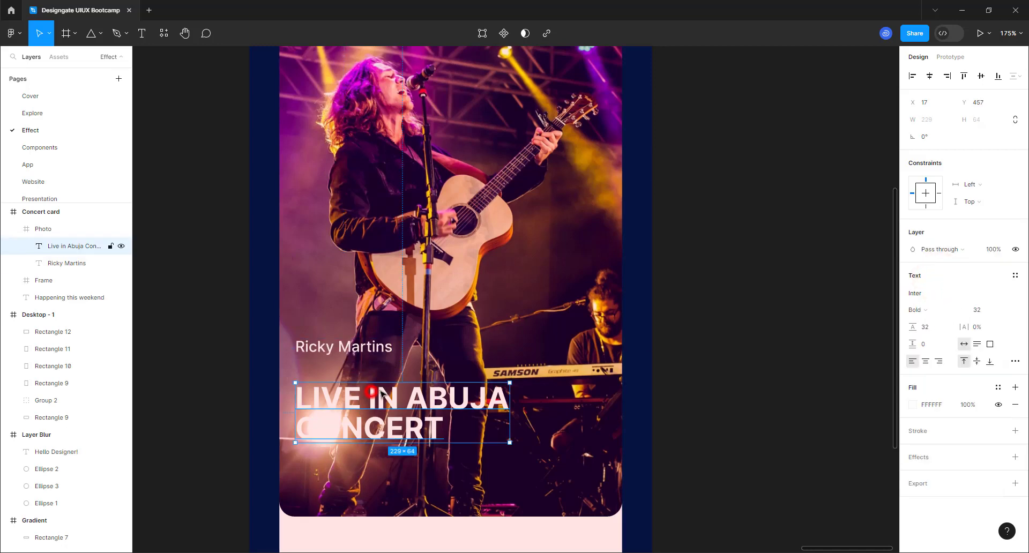
left_click_drag(389, 401, 390, 380)
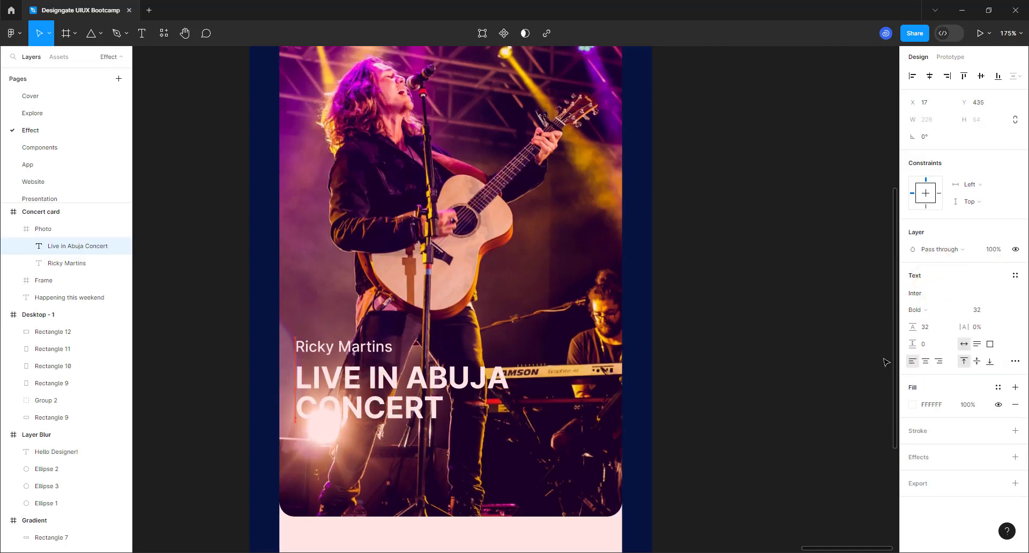
left_click(1005, 312)
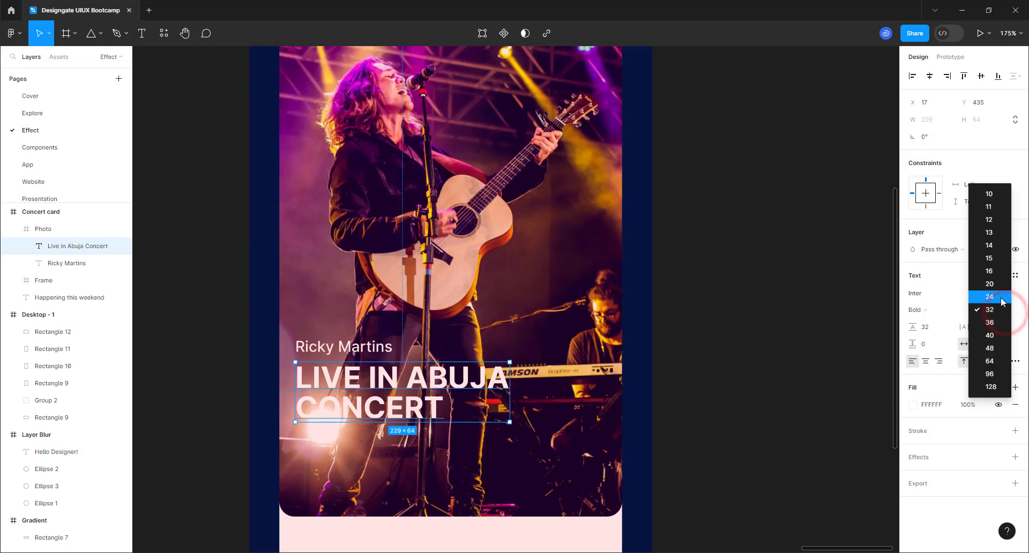
left_click(1001, 298)
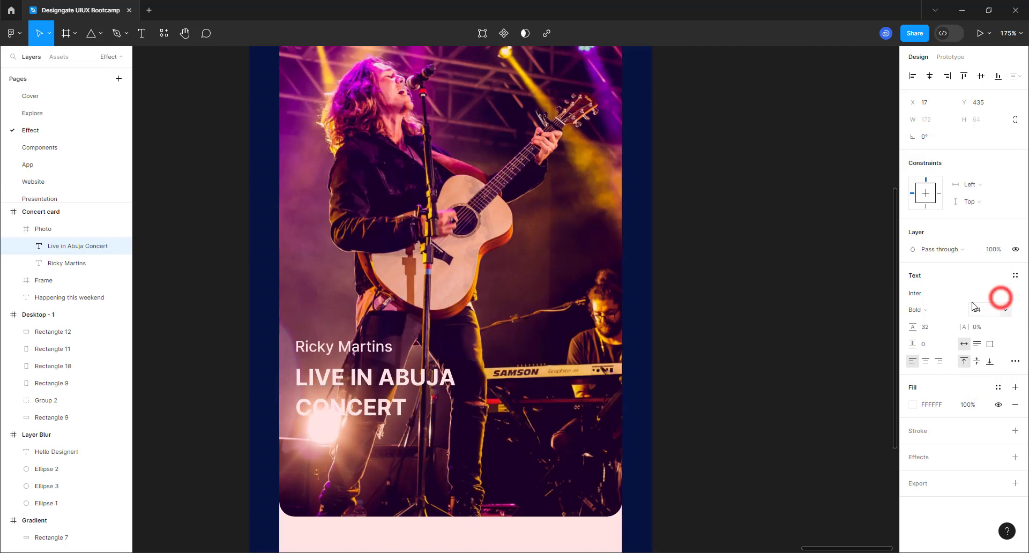
left_click(921, 329)
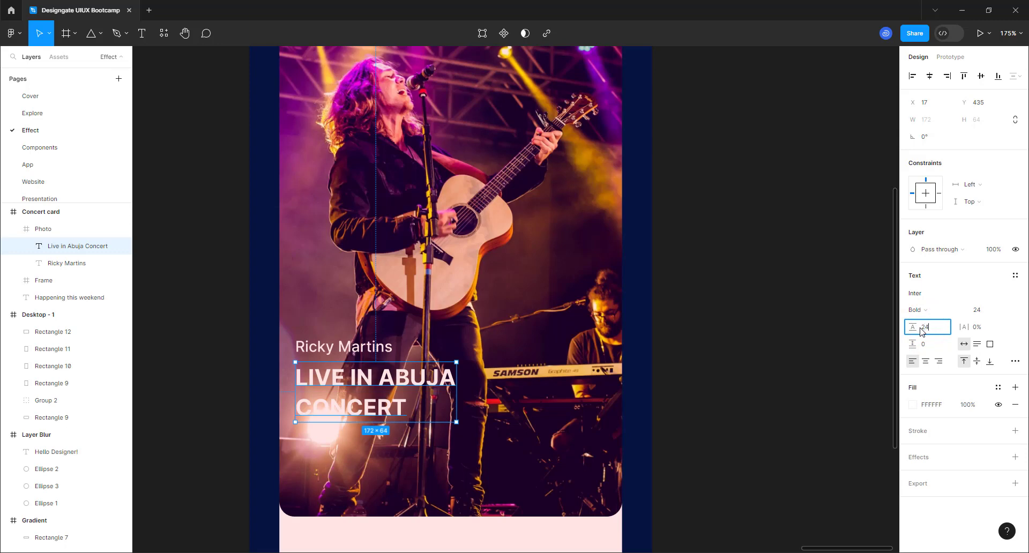
key("Return")
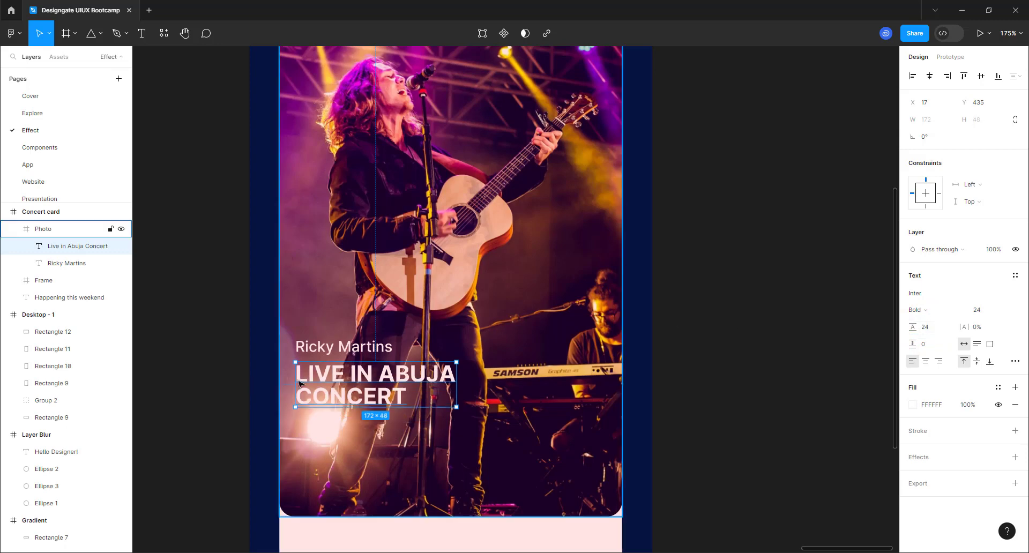
- Wrap the artist name and concert title in an auto-layout frame with 8 spacing
left_click(332, 349, "shift")
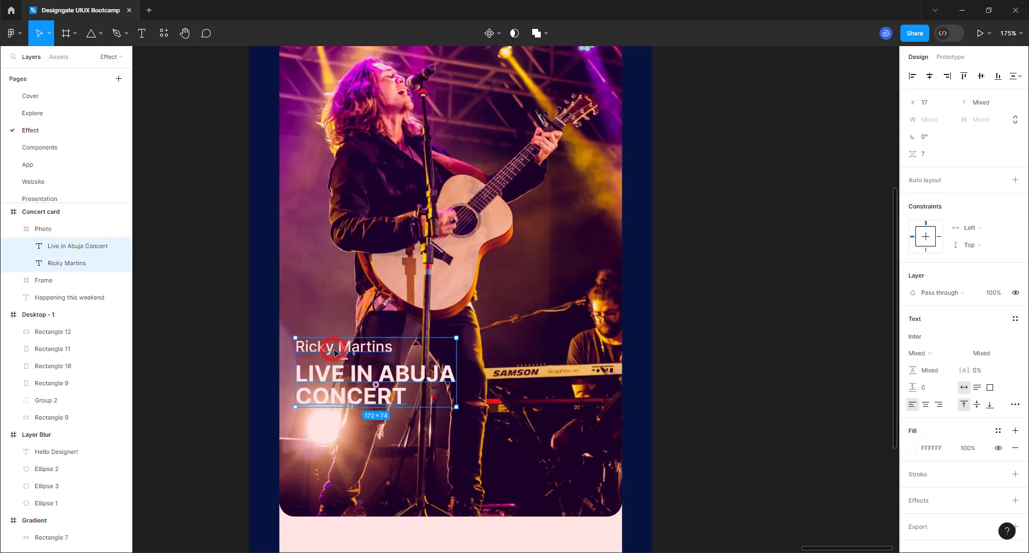
key("shift+a")
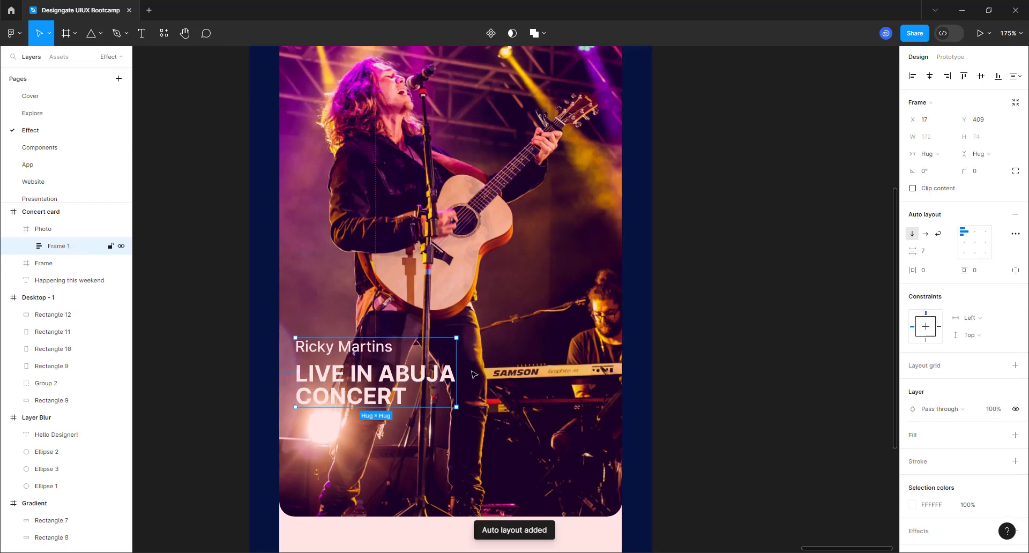
left_click(932, 250)
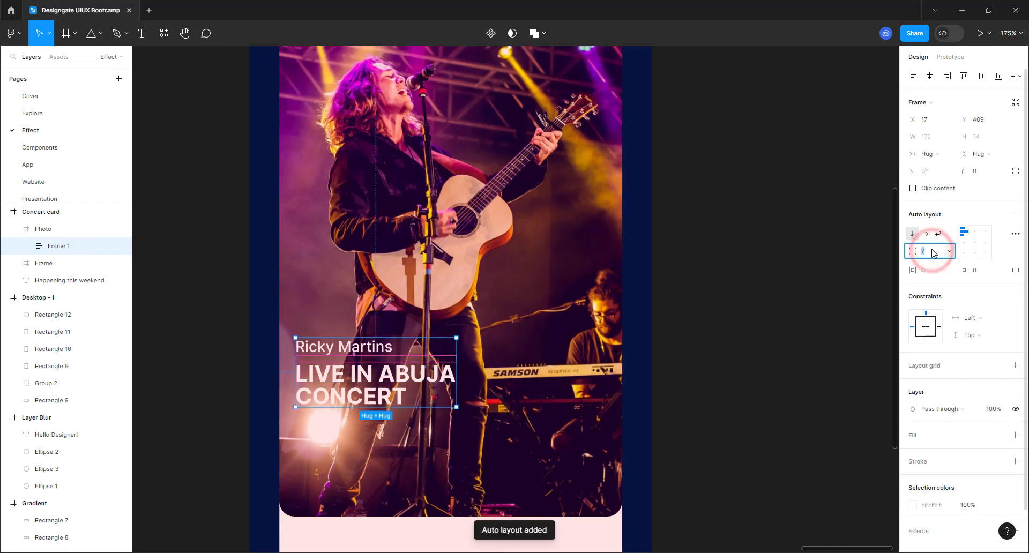
type("8")
key("Return")
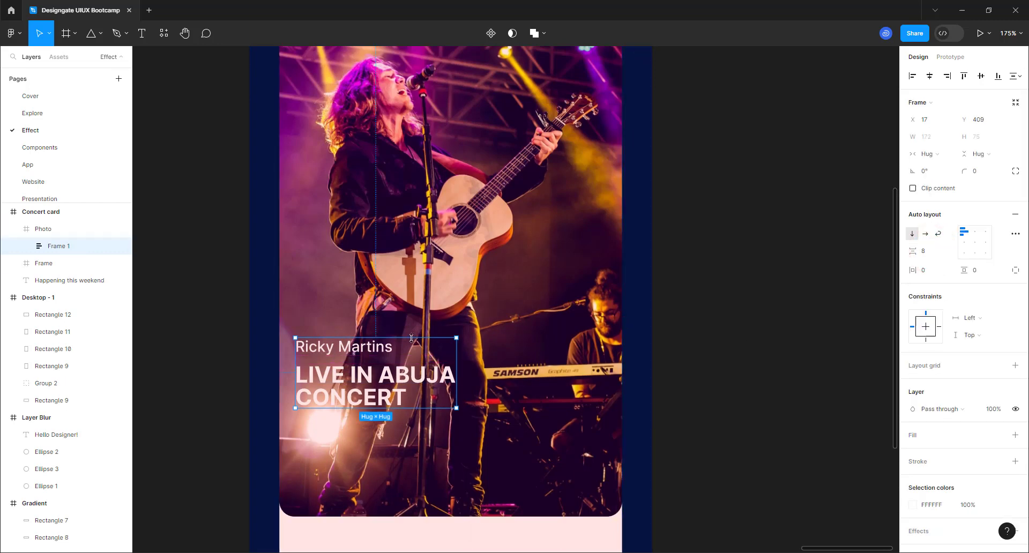
- Move the text frame slightly lower on the photo, to y 440
scroll(410, 348, "down", 3)
scroll(396, 399, "up", 1)
scroll(397, 399, "down", 1)
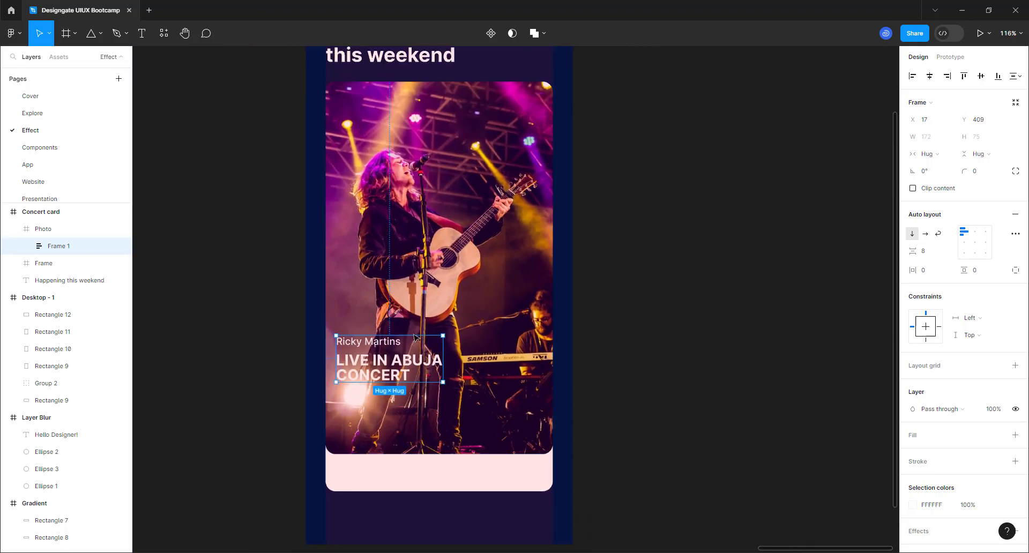
left_click(407, 356)
left_click_drag(407, 369, 394, 373)
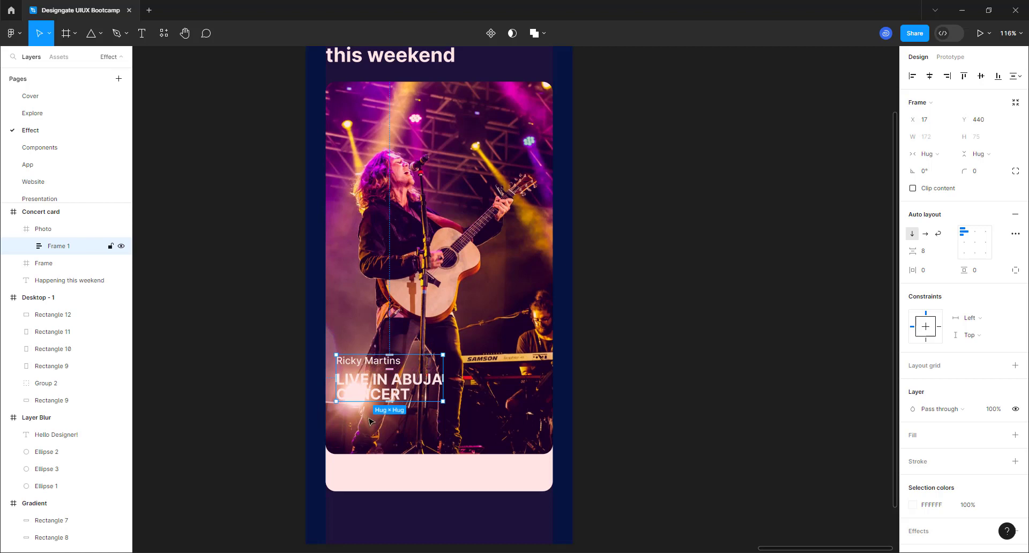
scroll(370, 421, "down", 1)
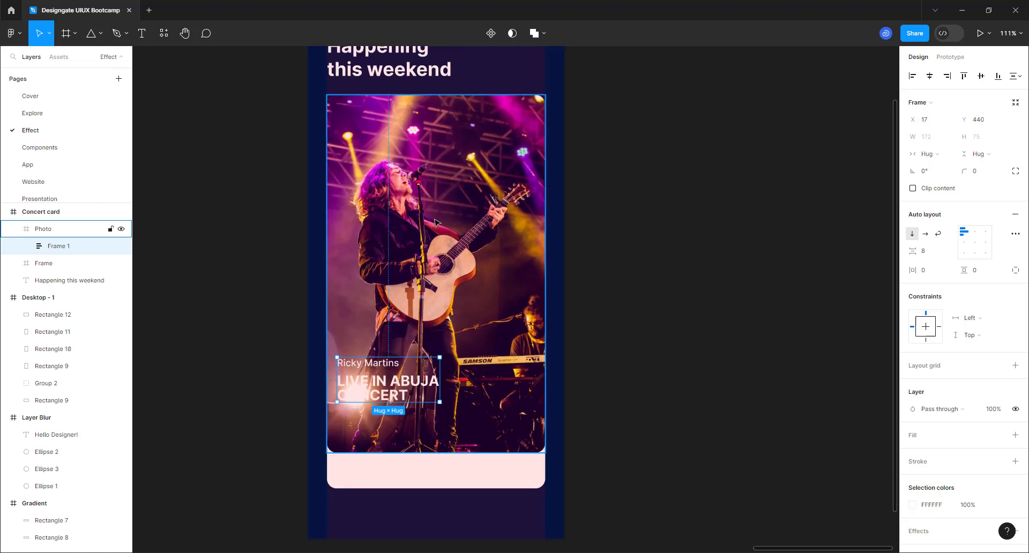
left_click(820, 34)
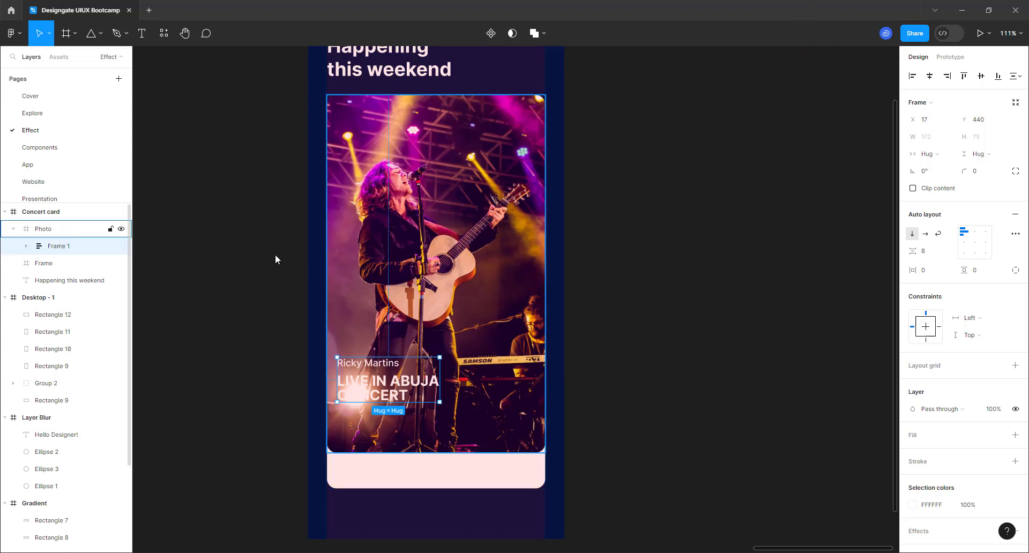
- Move Frame 1 out of Photo so it sits directly in Concert card above the Photo layer
left_click(443, 239)
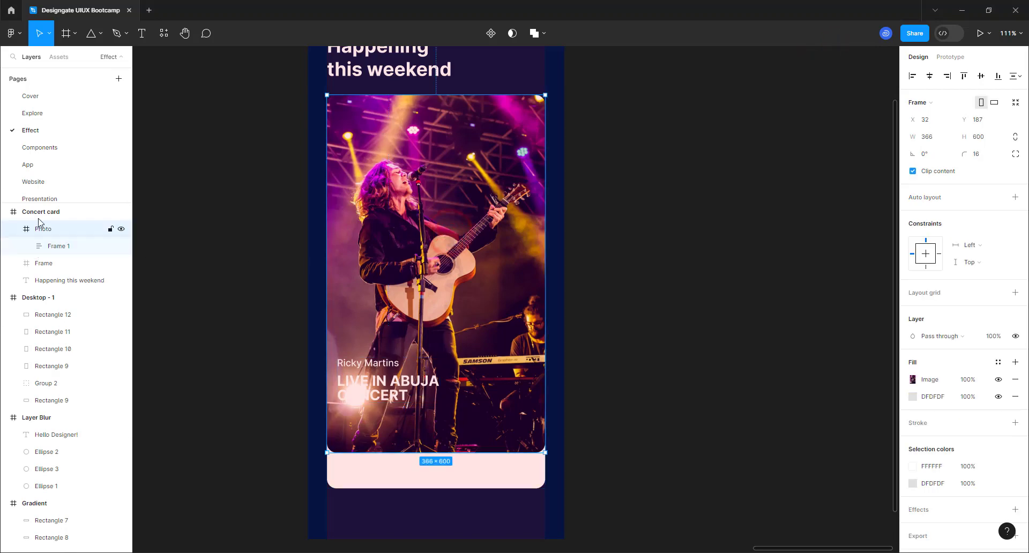
left_click(49, 246)
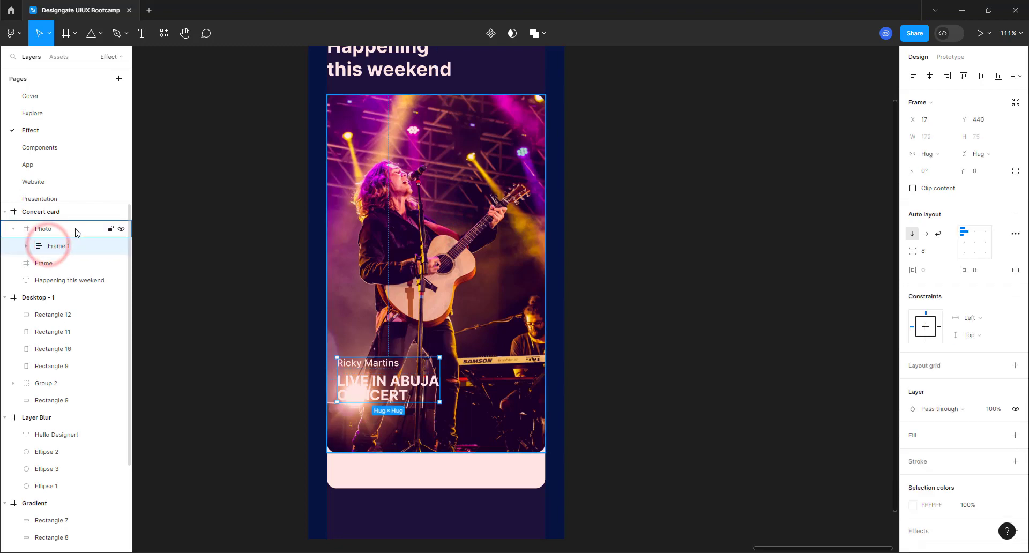
left_click(75, 229)
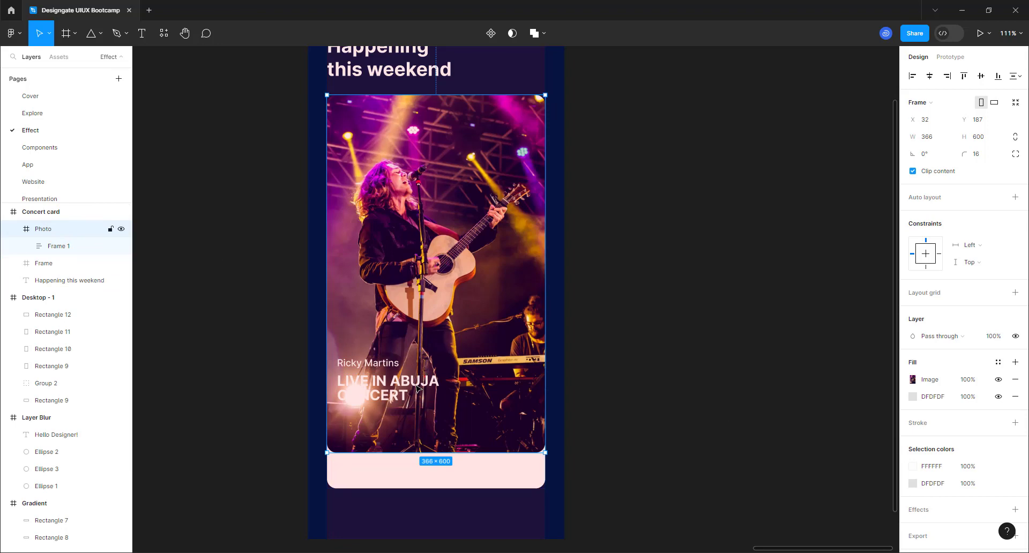
left_click(60, 248)
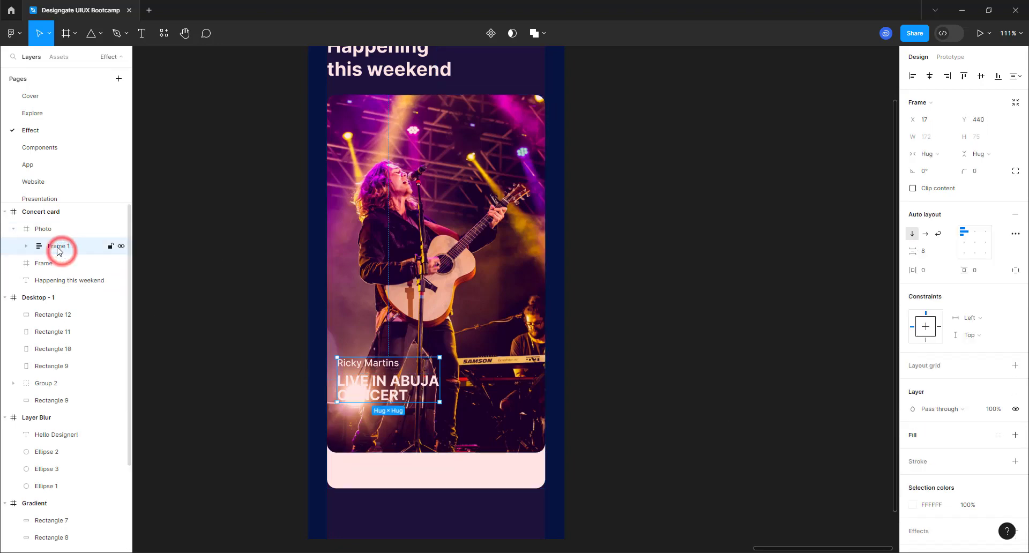
left_click_drag(59, 248, 59, 226)
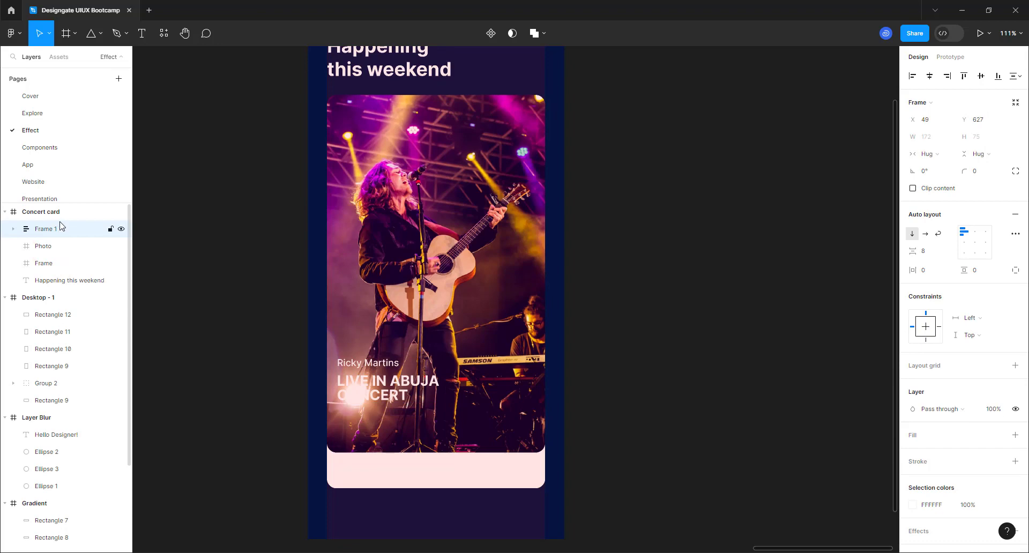
left_click(491, 356)
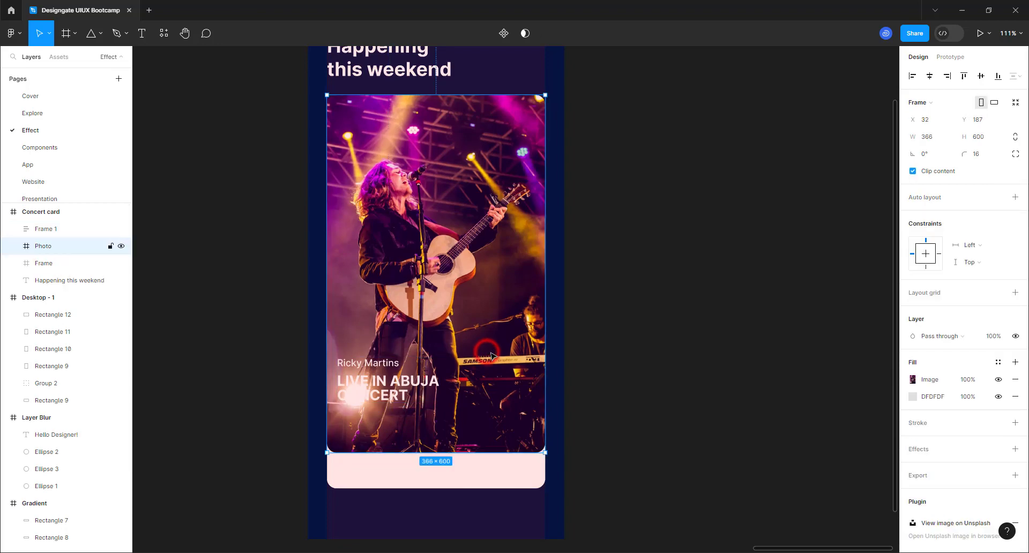
- Add a new black fill at full opacity over the Photo frame's image
left_click(1012, 363)
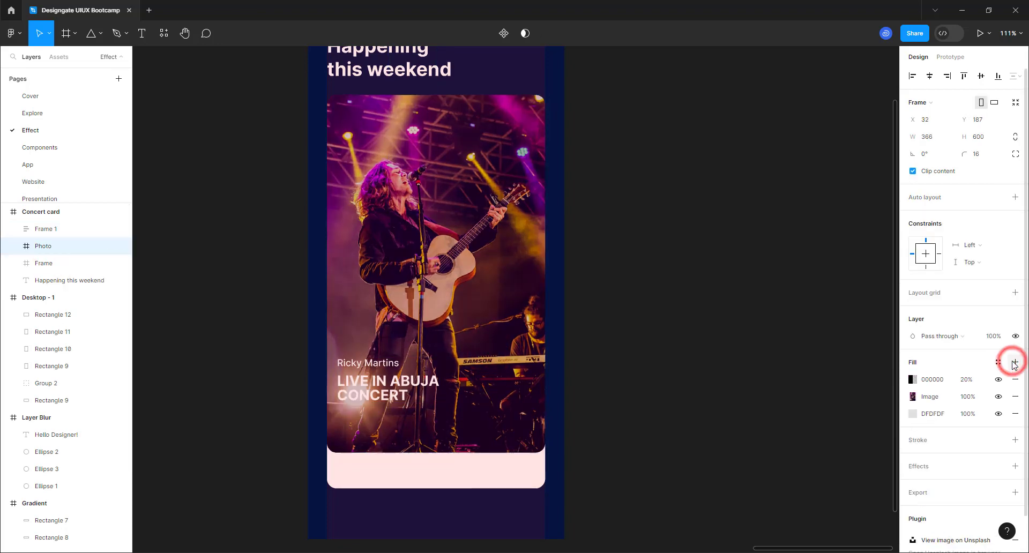
left_click(966, 379)
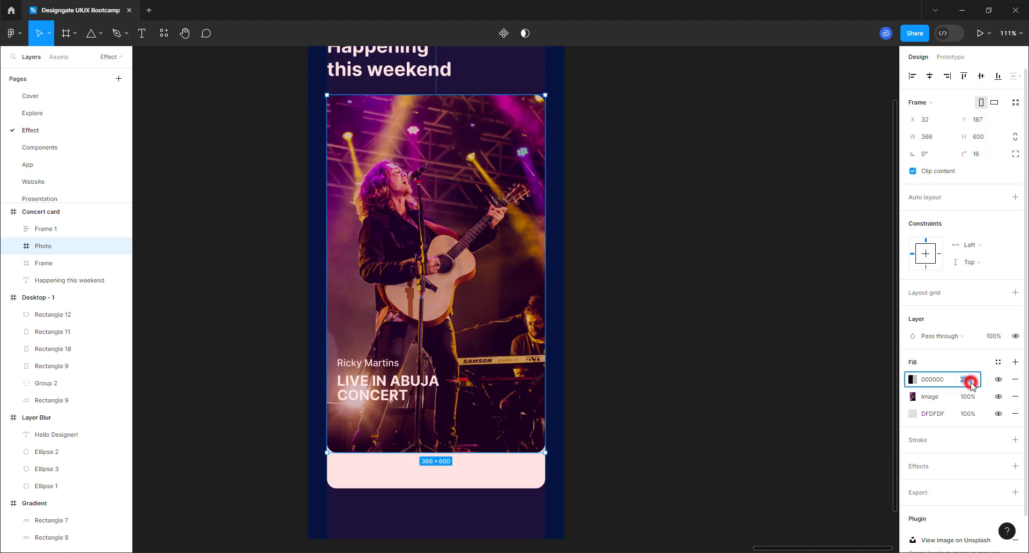
type("100")
key("Return")
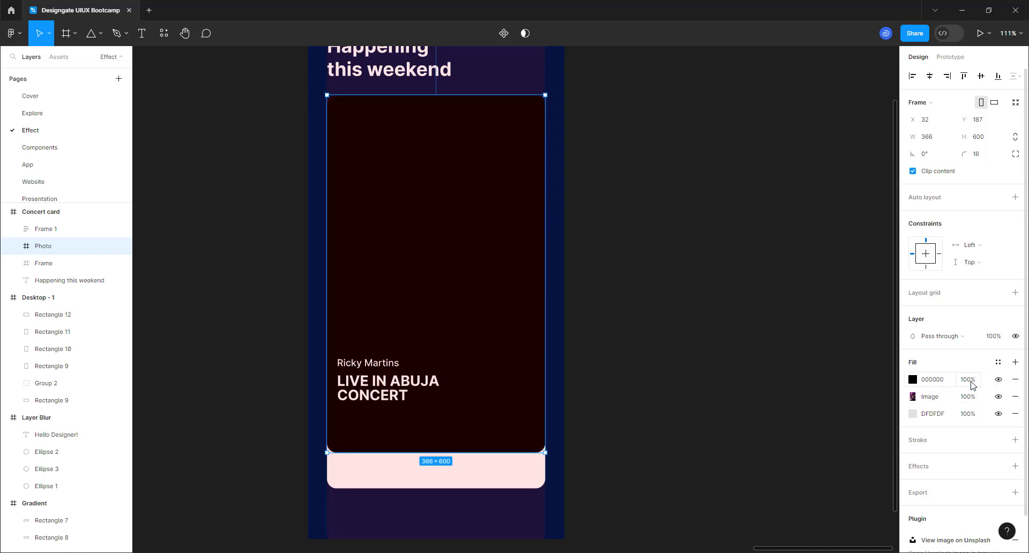
- Turn the black fill into a linear gradient whose dark end stop is 80% opacity
left_click(912, 381)
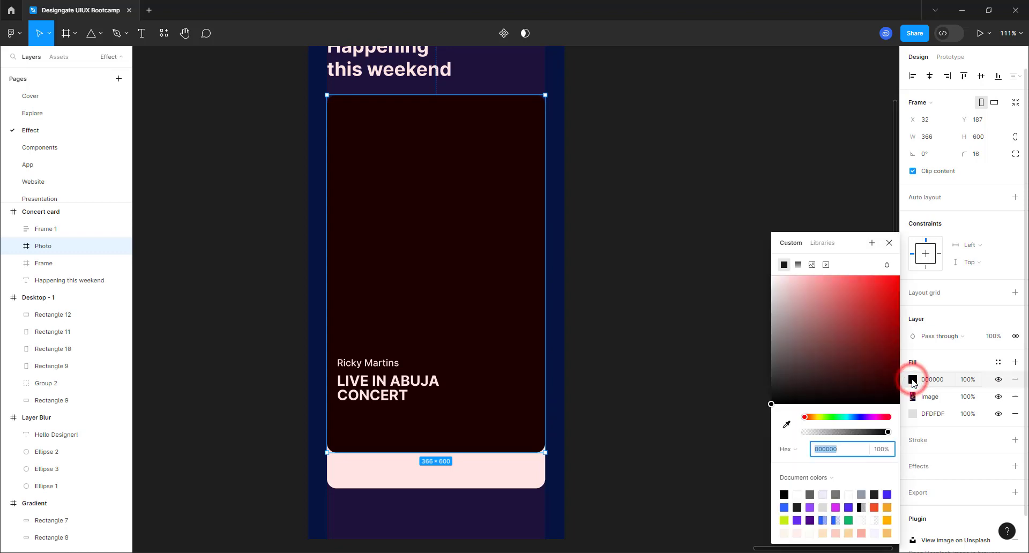
left_click(798, 265)
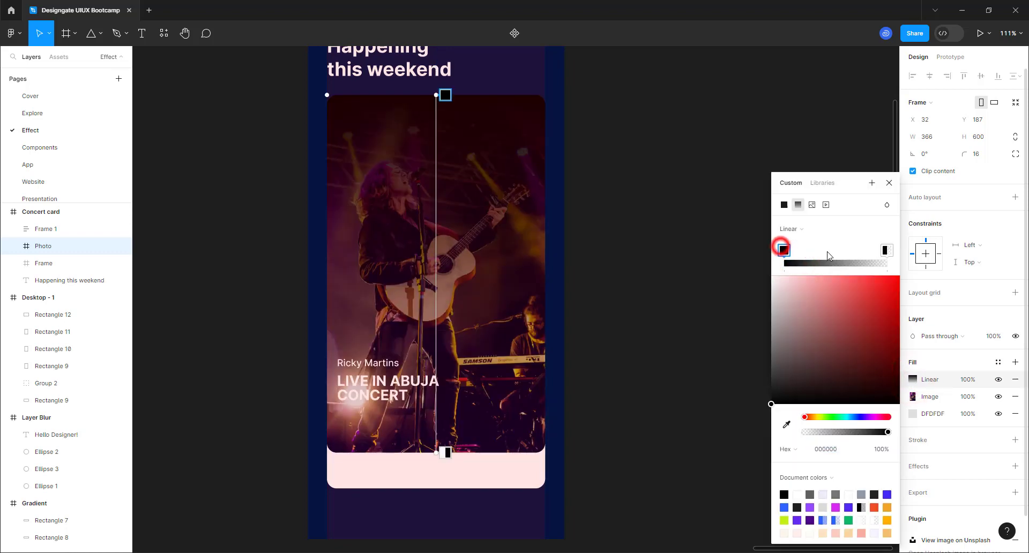
mouse_move(783, 250)
left_mouse_down()
mouse_move(887, 249)
mouse_move(783, 250)
left_mouse_up()
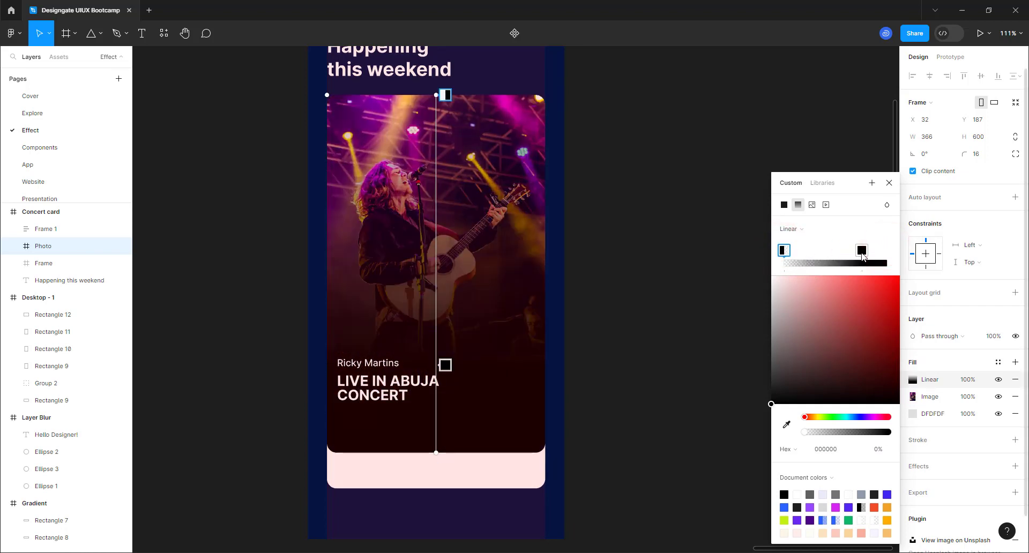
left_click_drag(863, 256, 887, 250)
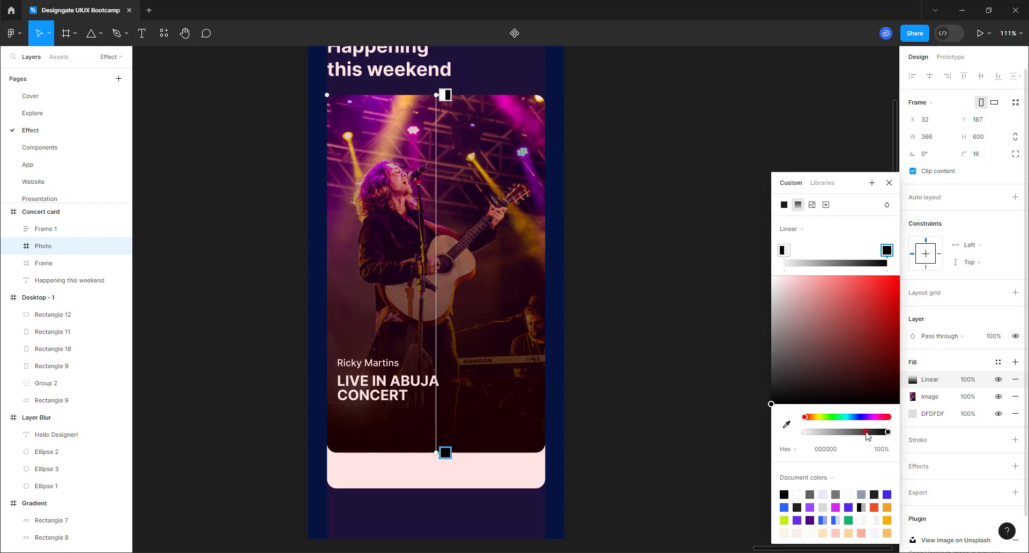
left_click_drag(868, 433, 872, 433)
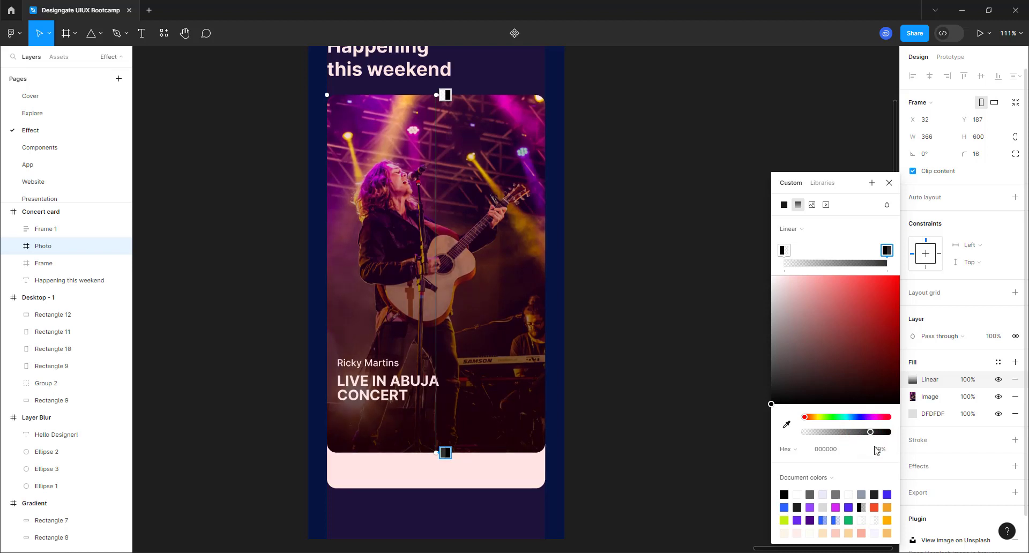
left_click(875, 450)
type("80")
key("Return")
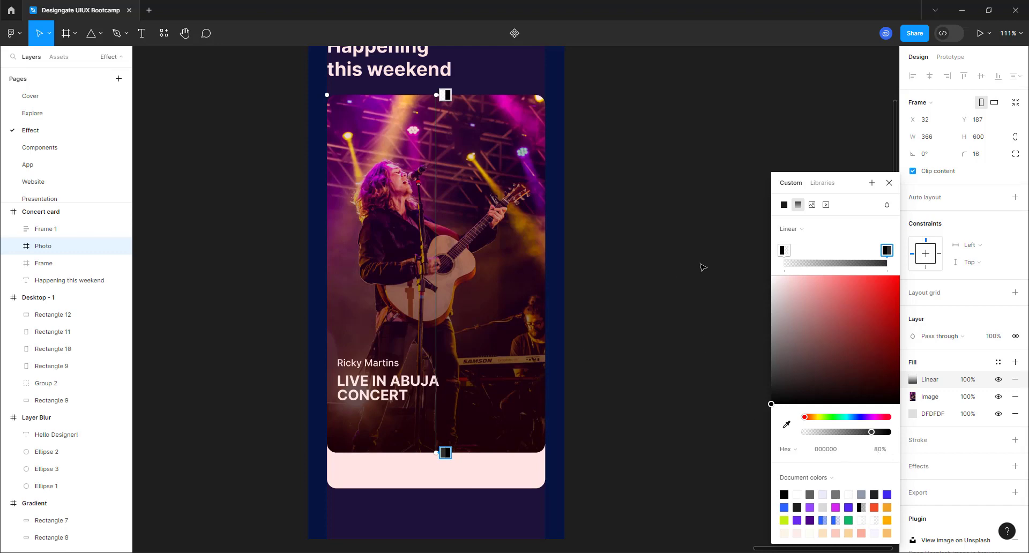
left_click(889, 186)
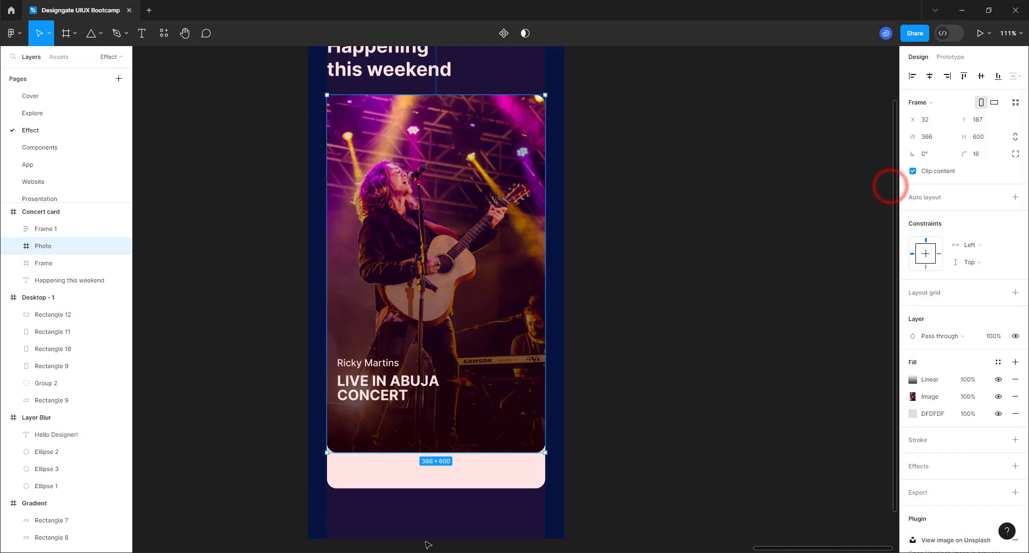
scroll(338, 462, "up", 2)
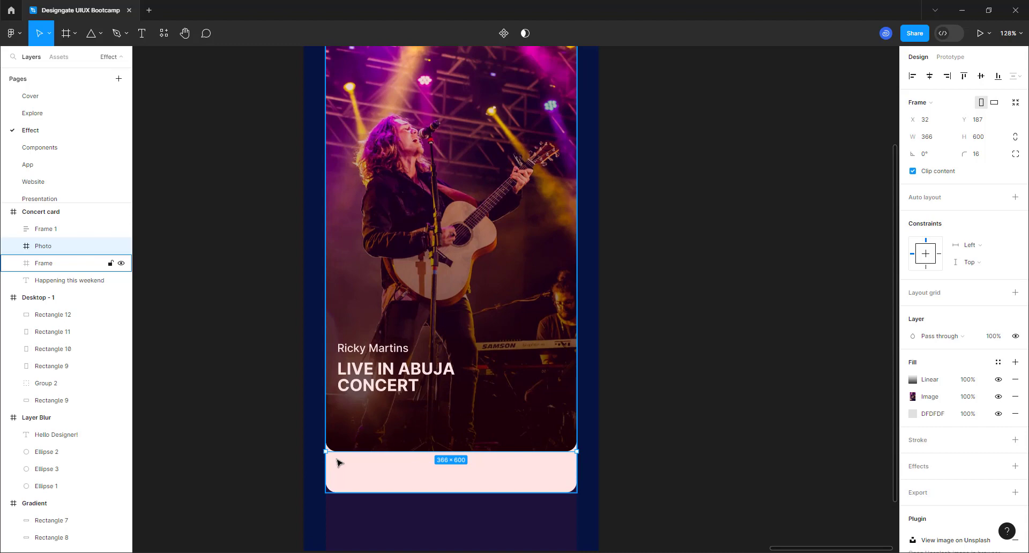
scroll(377, 423, "up", 5)
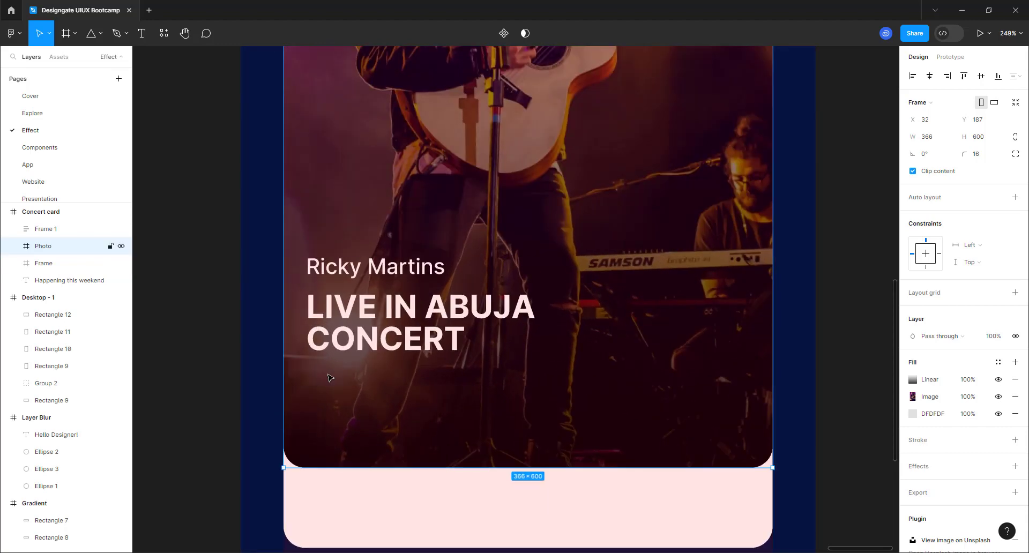
scroll(327, 372, "down", 5)
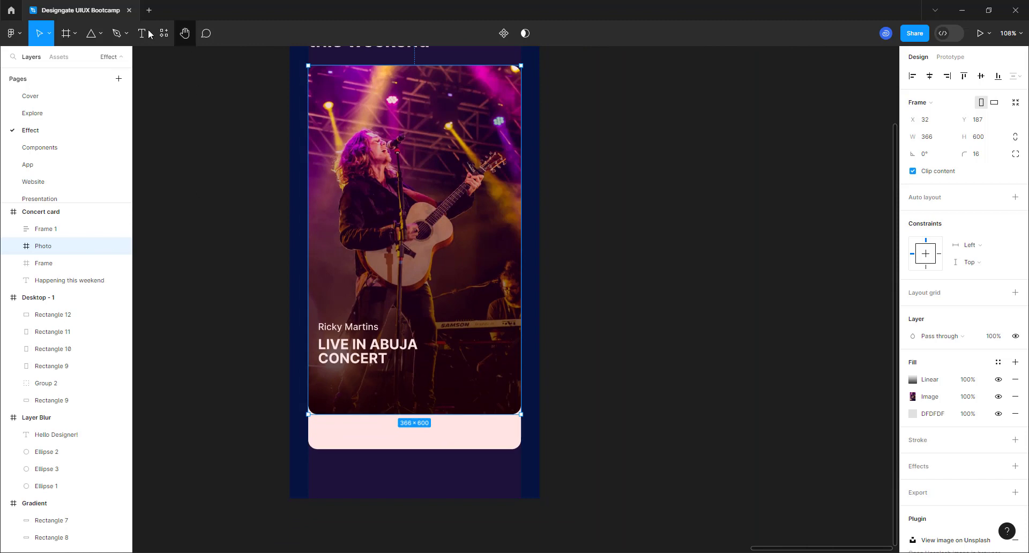
- Draw a circle beside the card and set its width to 32
left_click(100, 34)
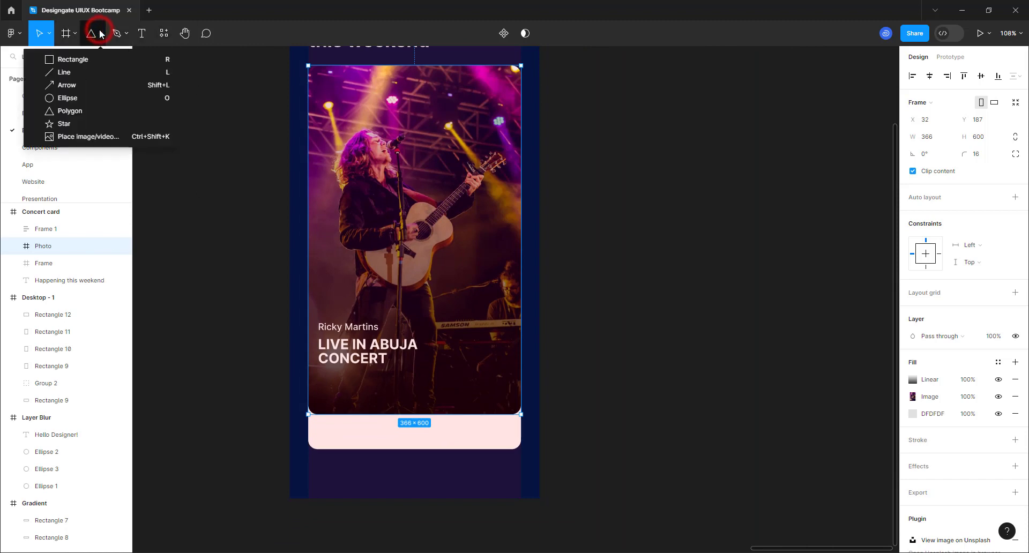
left_click(75, 97)
left_click_drag(556, 355, 610, 392)
left_click(927, 120)
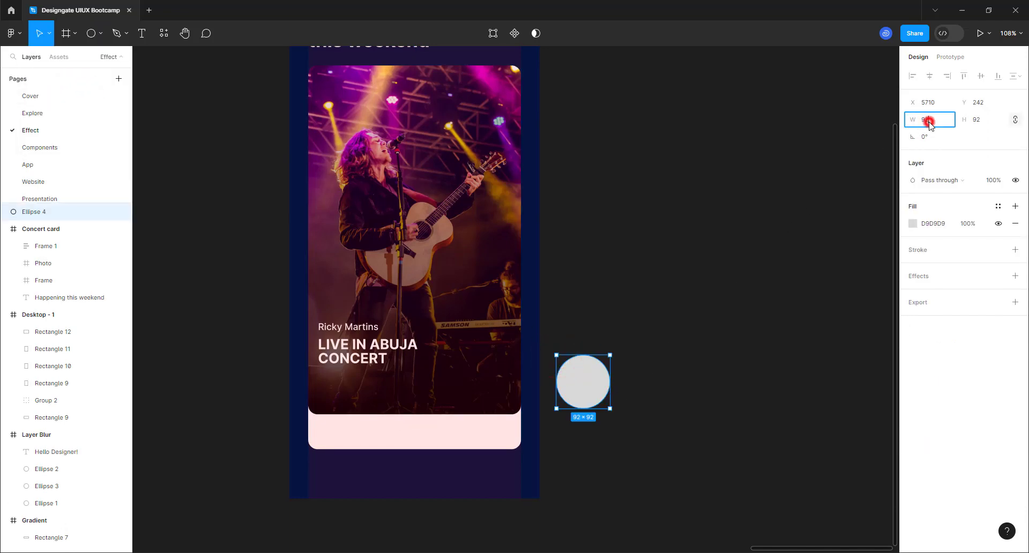
type("32")
key("Return")
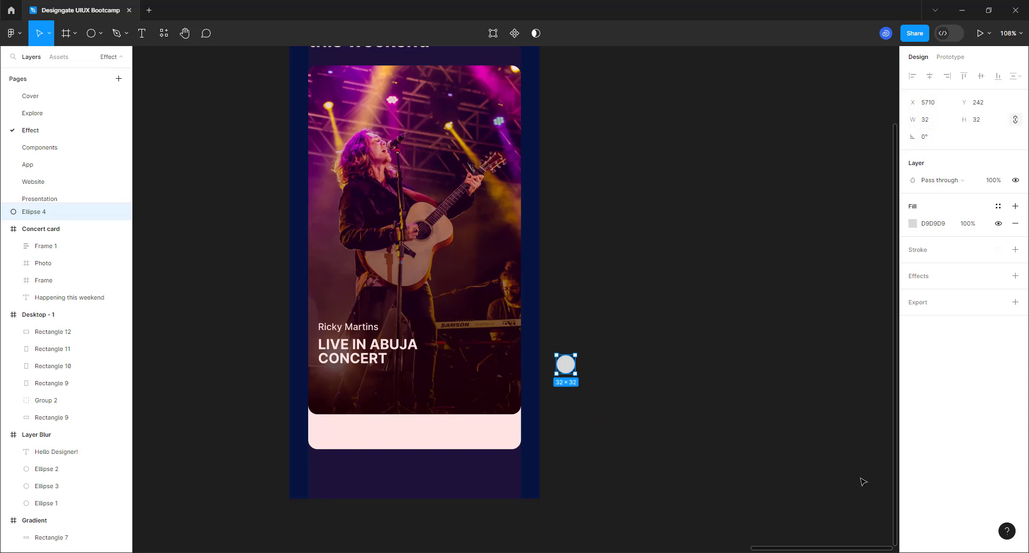
- Give the circle a white FFFFFF outline stroke
scroll(615, 362, "up", 5)
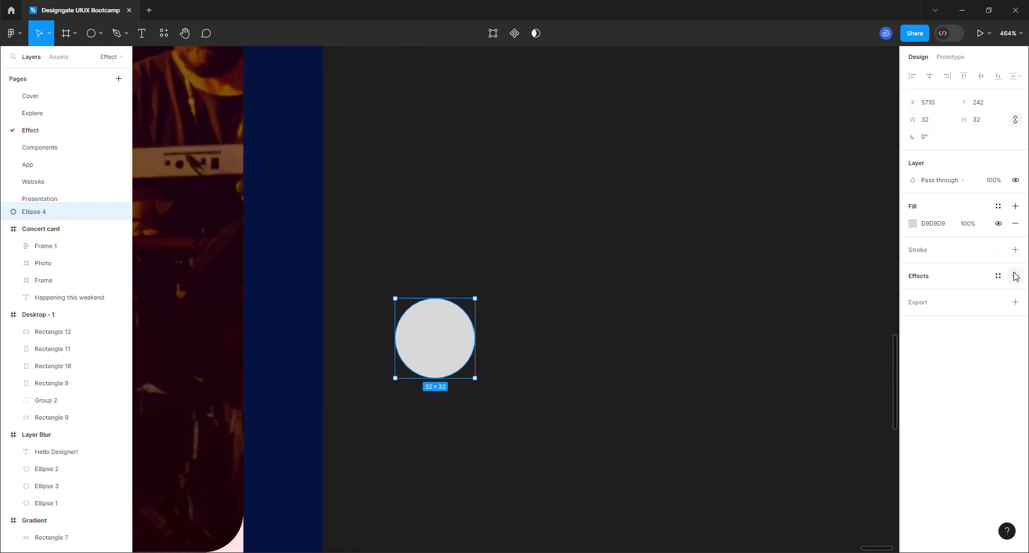
left_click(1015, 250)
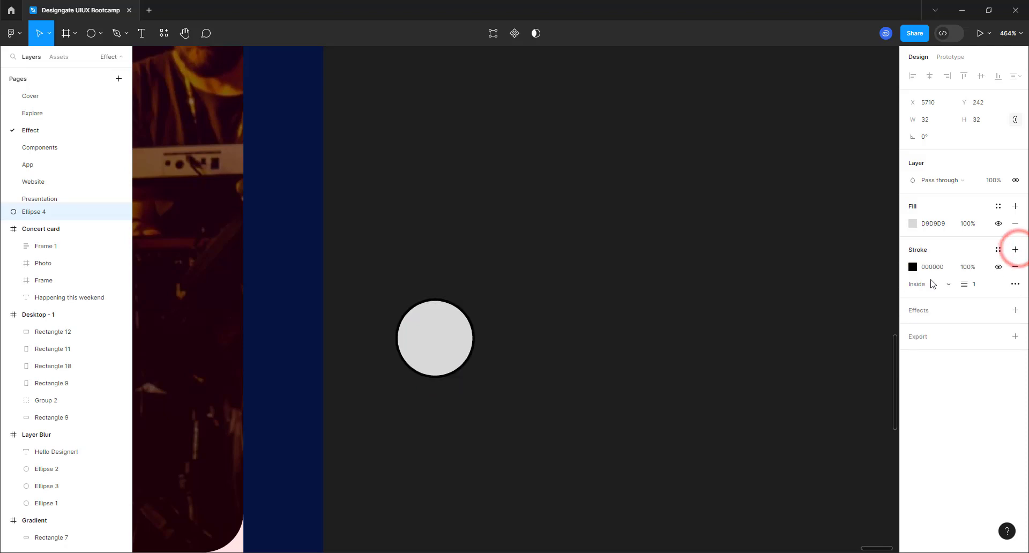
left_click(909, 267)
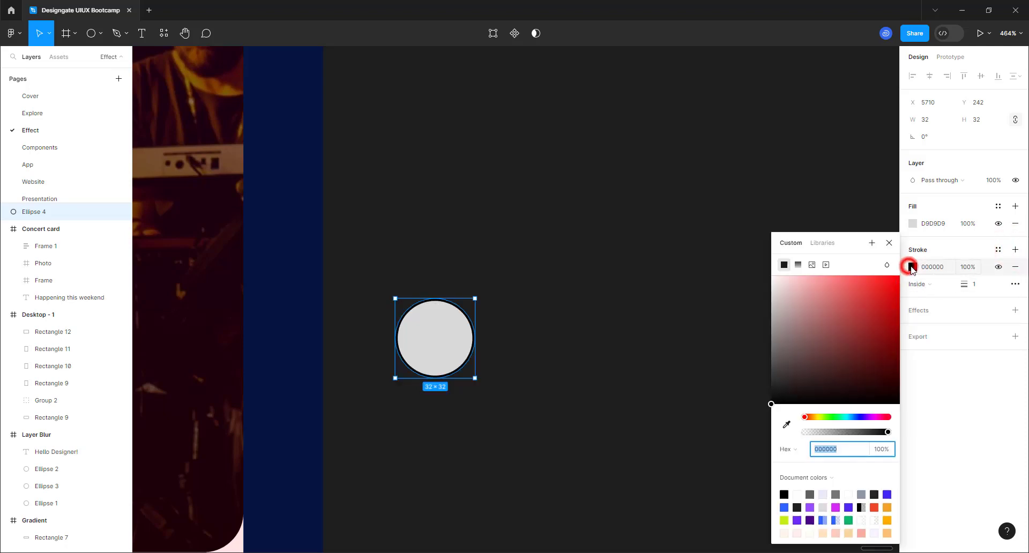
left_click_drag(842, 301, 646, 227)
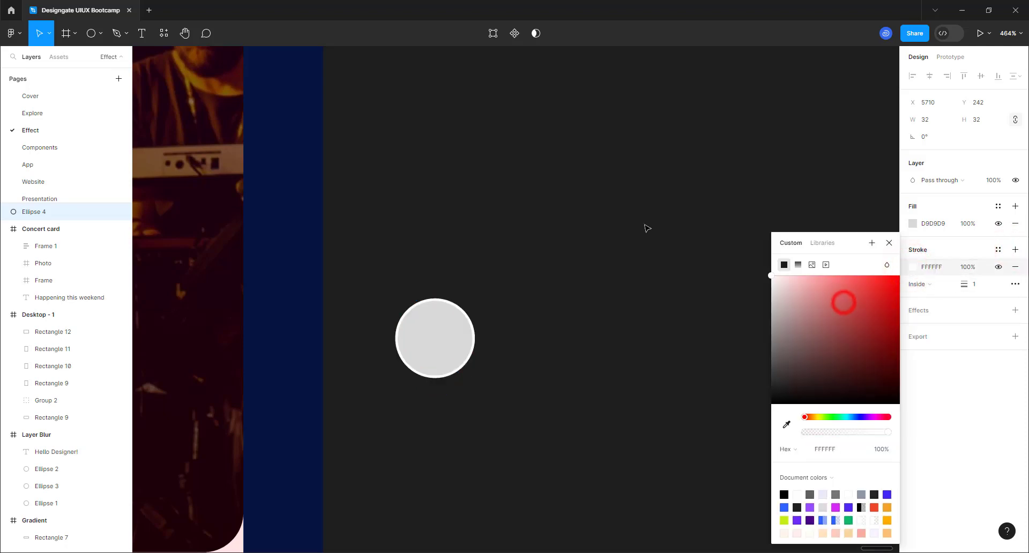
left_click(574, 345)
- Duplicate the circle into a row of four and select them
left_click(443, 346)
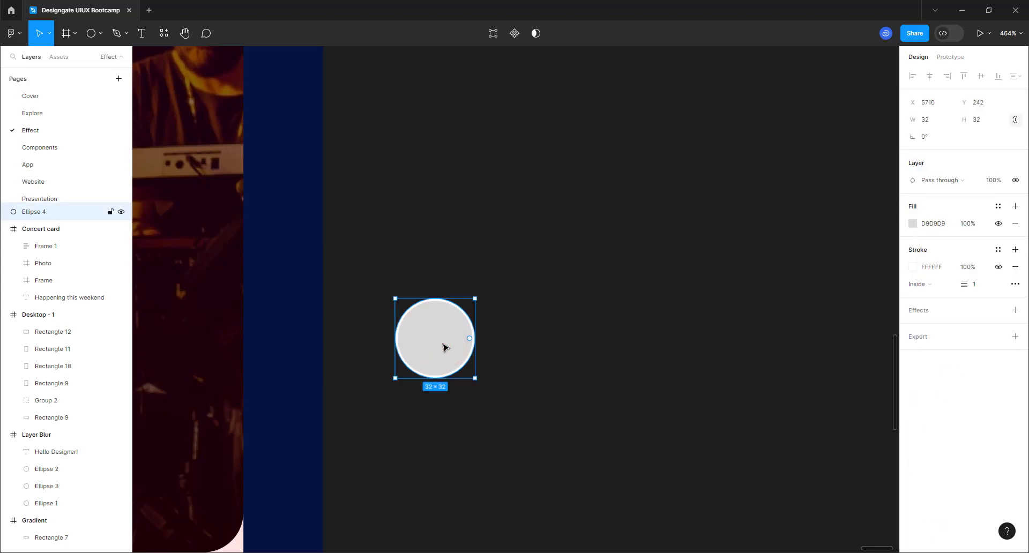
key("ctrl+d")
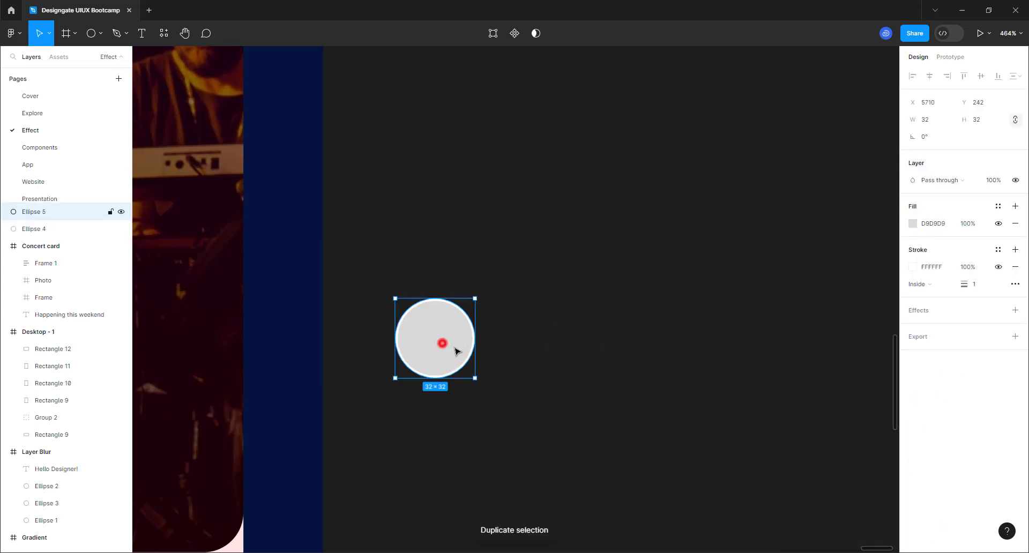
left_click_drag(455, 350, 512, 352)
left_click_drag(524, 351, 528, 351)
key("ctrl+r")
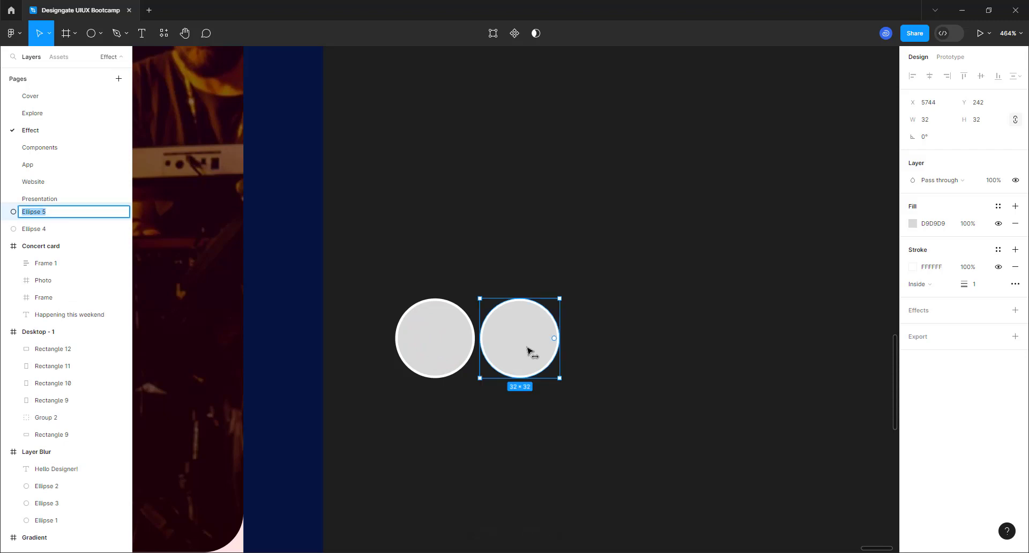
key("ctrl+d")
key("ctrl+d")
left_click(457, 340)
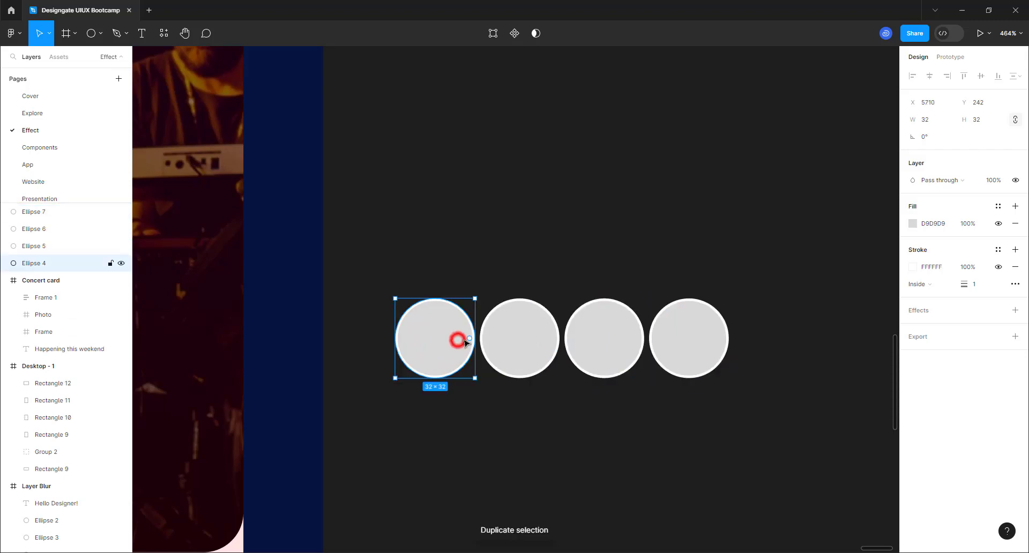
left_click(528, 341, "shift")
left_click(600, 323, "shift")
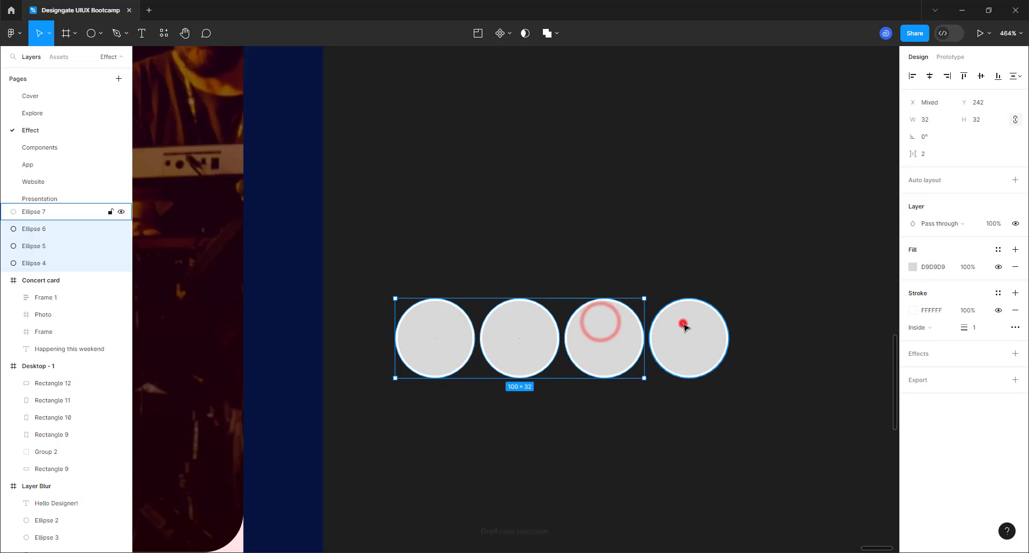
- Fill all four selected circles with portrait photos from the Unsplash plugin's Presets
left_click(682, 324, "shift")
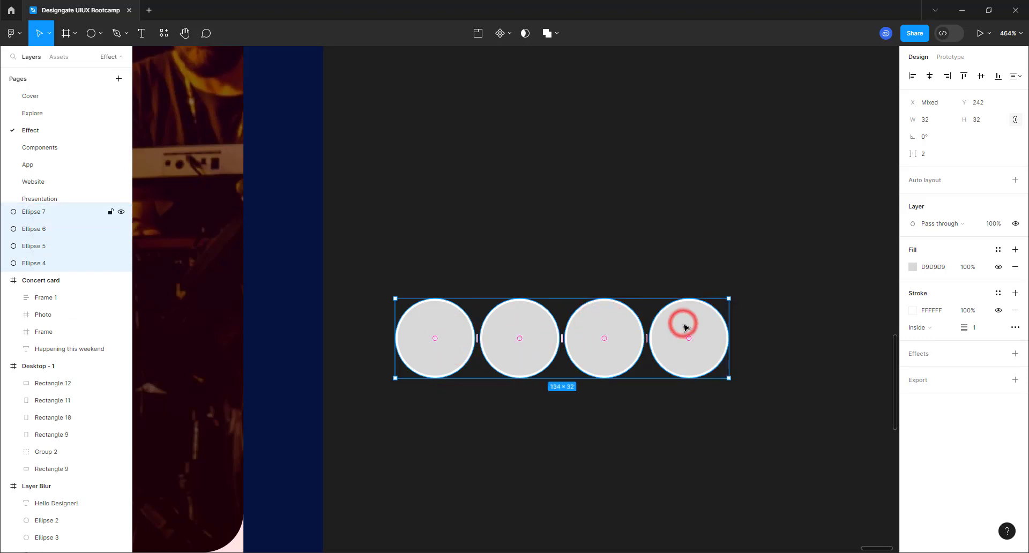
left_click(11, 33)
mouse_move(58, 184)
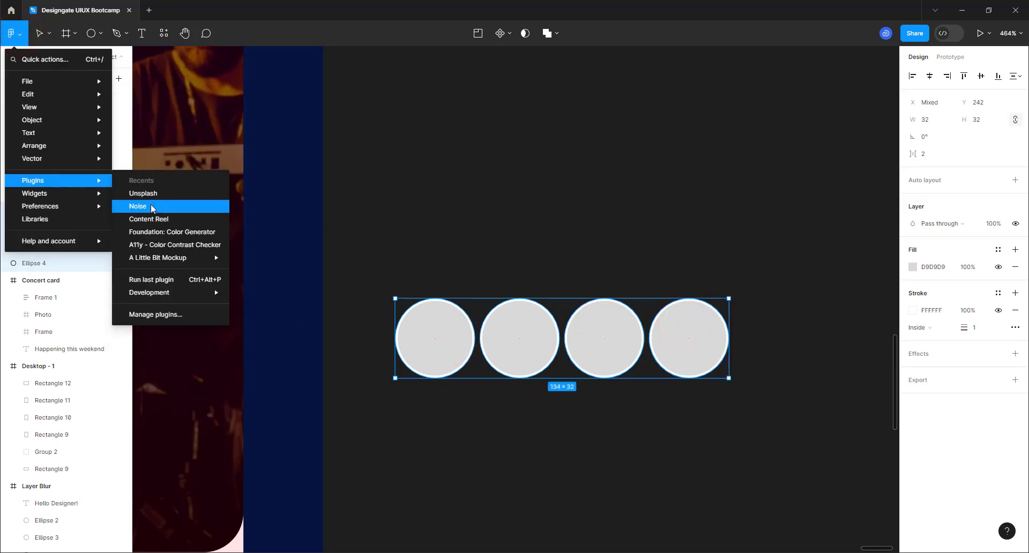
left_click(169, 191)
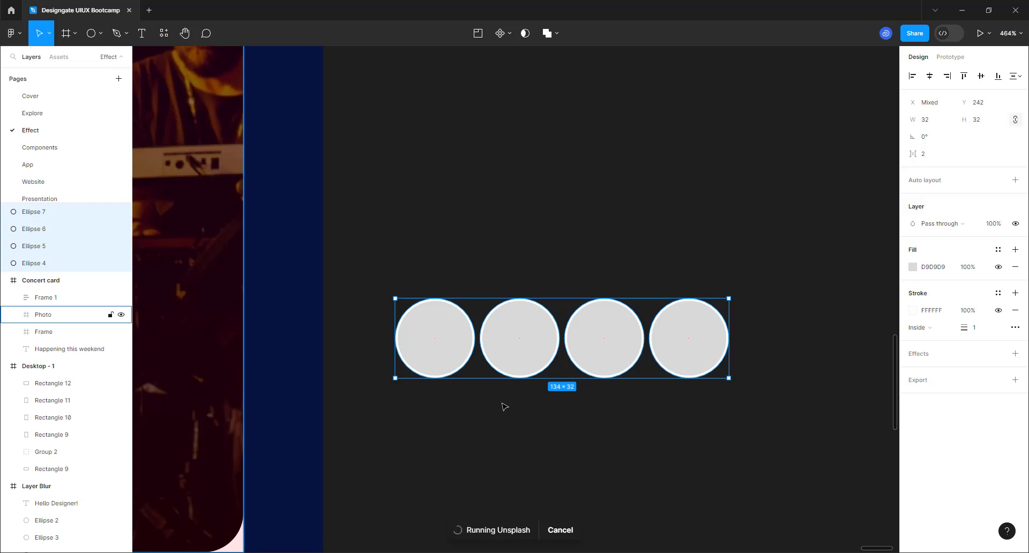
left_click(819, 38)
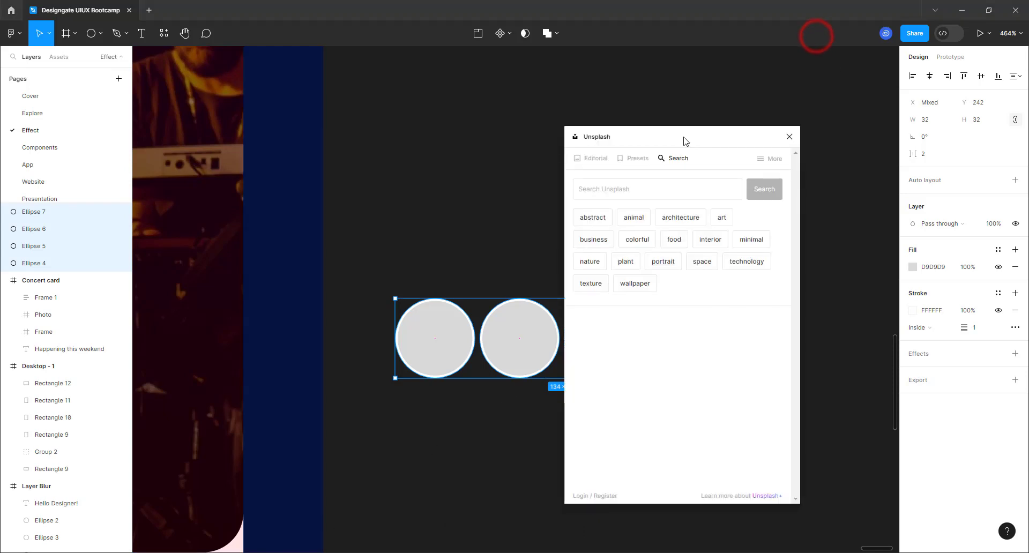
left_click_drag(682, 134, 304, 119)
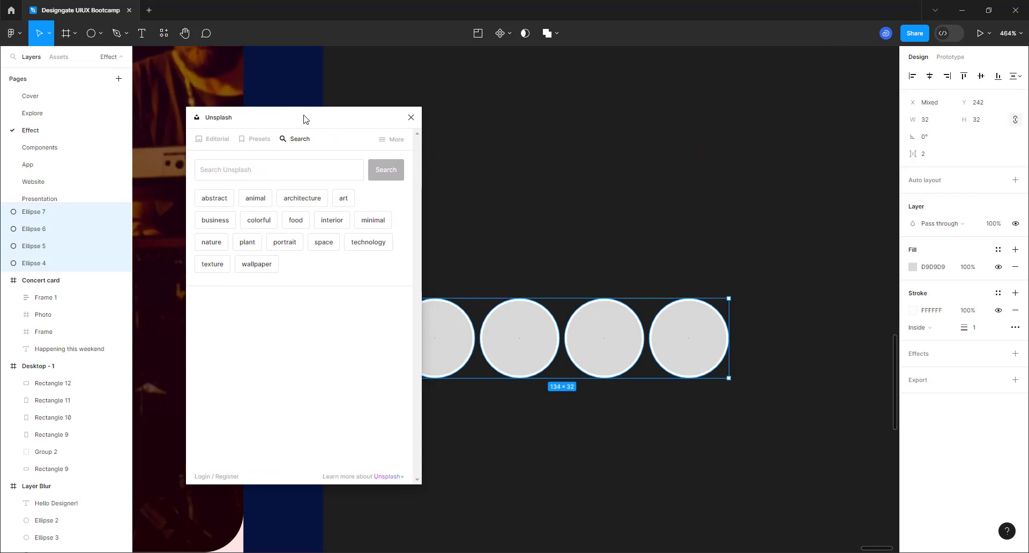
left_click(261, 140)
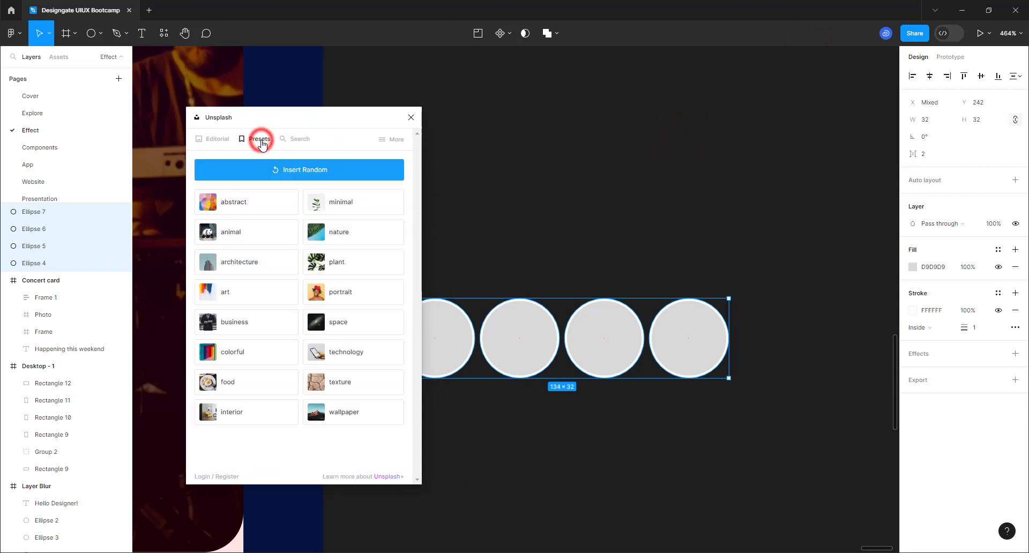
left_click(331, 299)
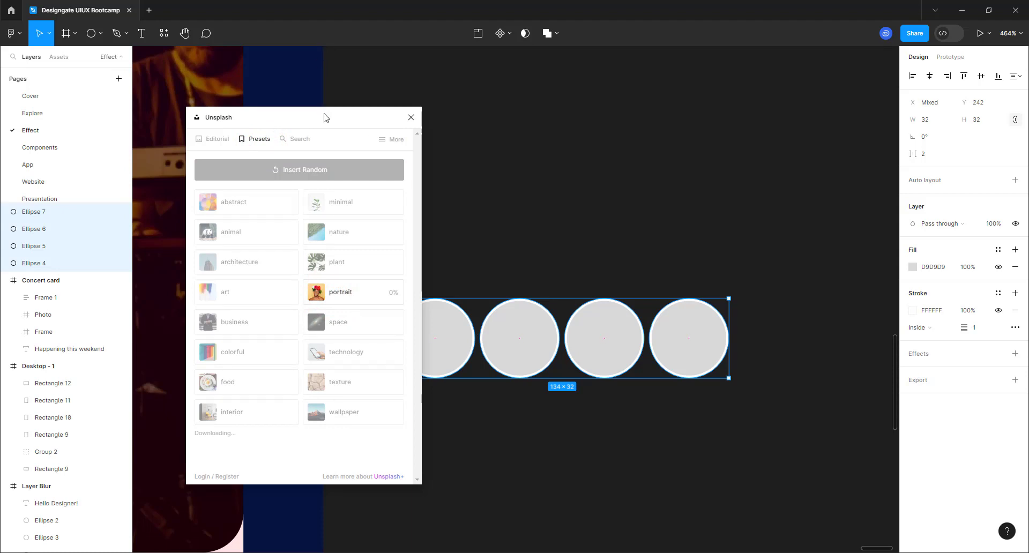
left_click(815, 35)
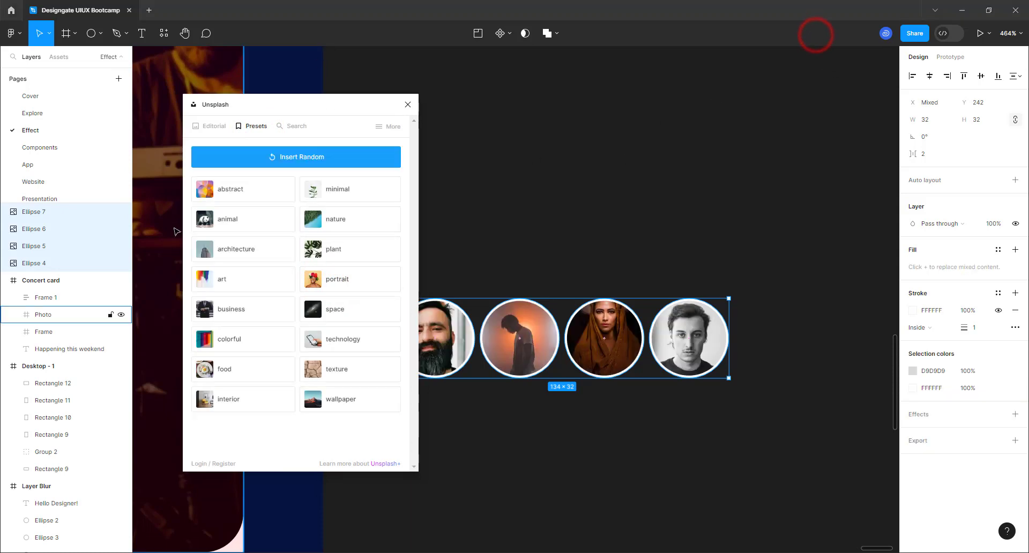
left_click(407, 106)
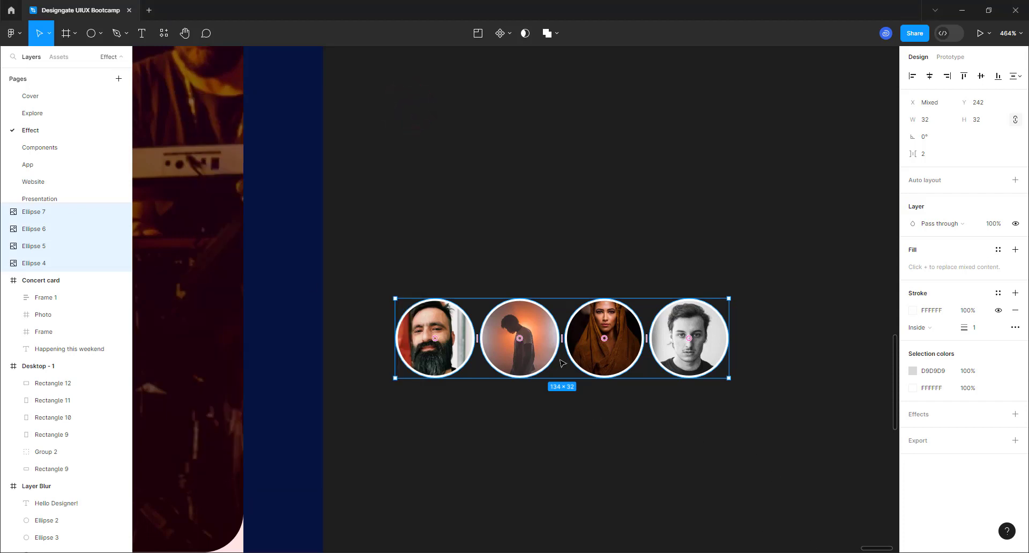
- Wrap the four avatars in an auto-layout row with a -16 gap so they overlap
key("shift+a")
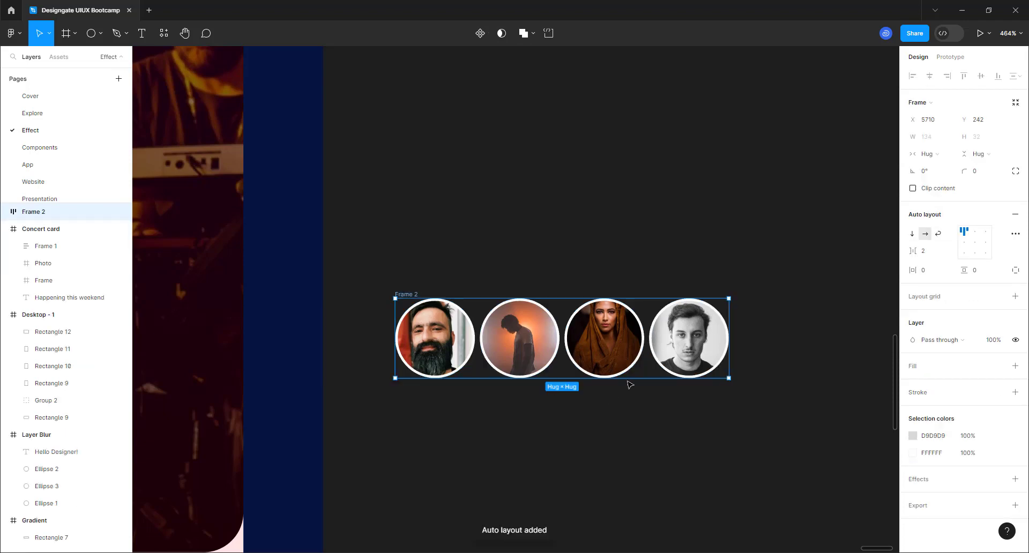
left_click(928, 257)
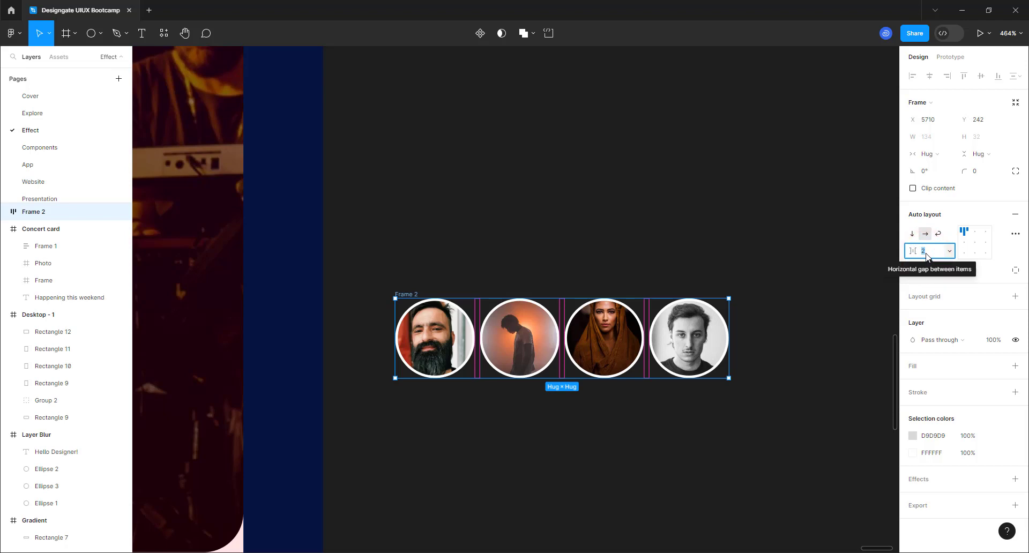
key("BackSpace")
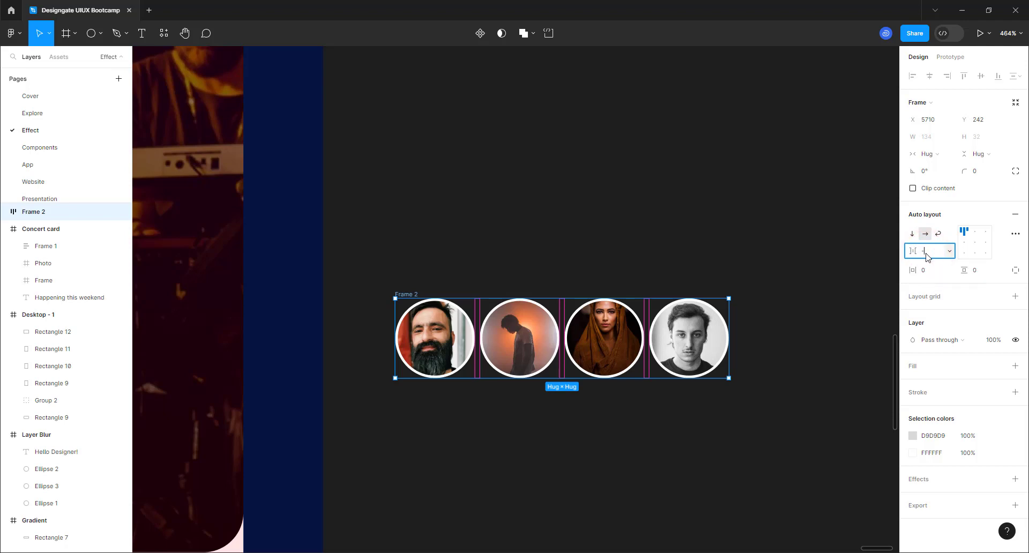
key("Return")
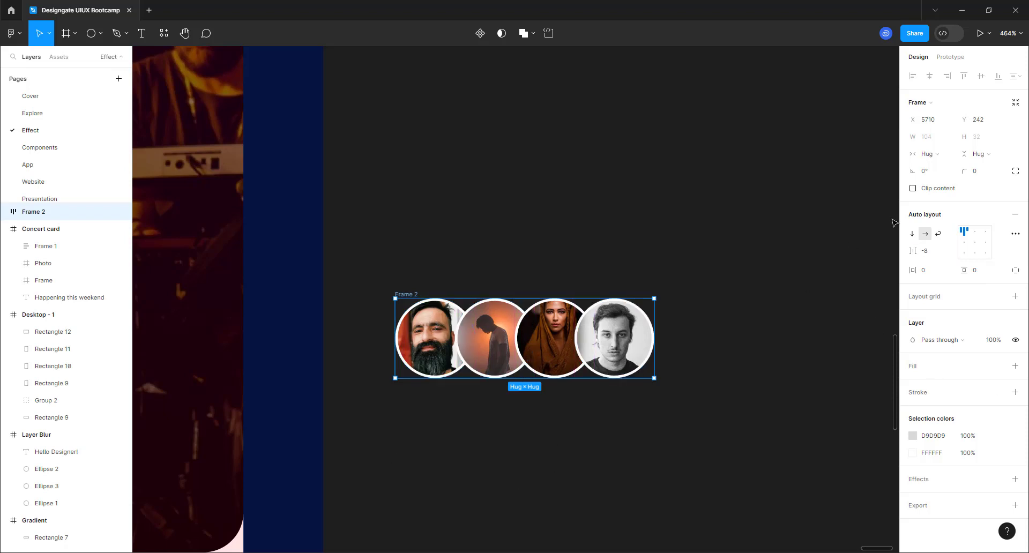
left_click(942, 252)
type("-")
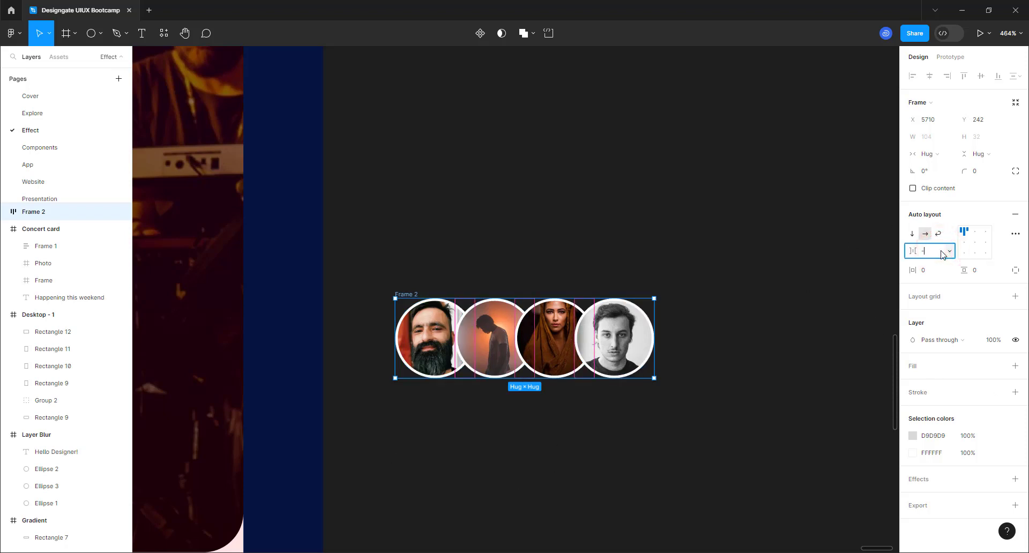
key("Return")
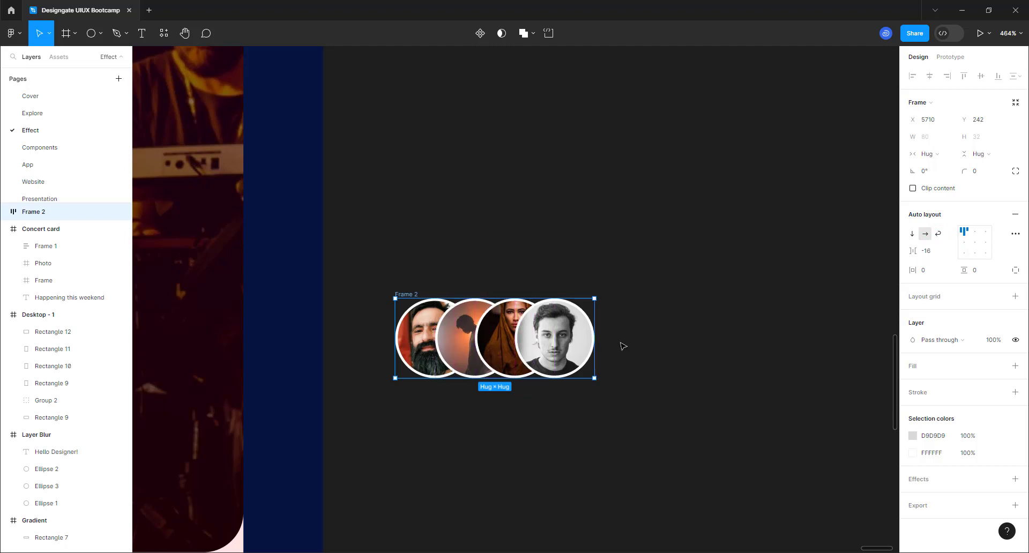
- Add a '1.2K Attending' text label to the right of the circles
left_click(144, 37)
left_click(634, 341)
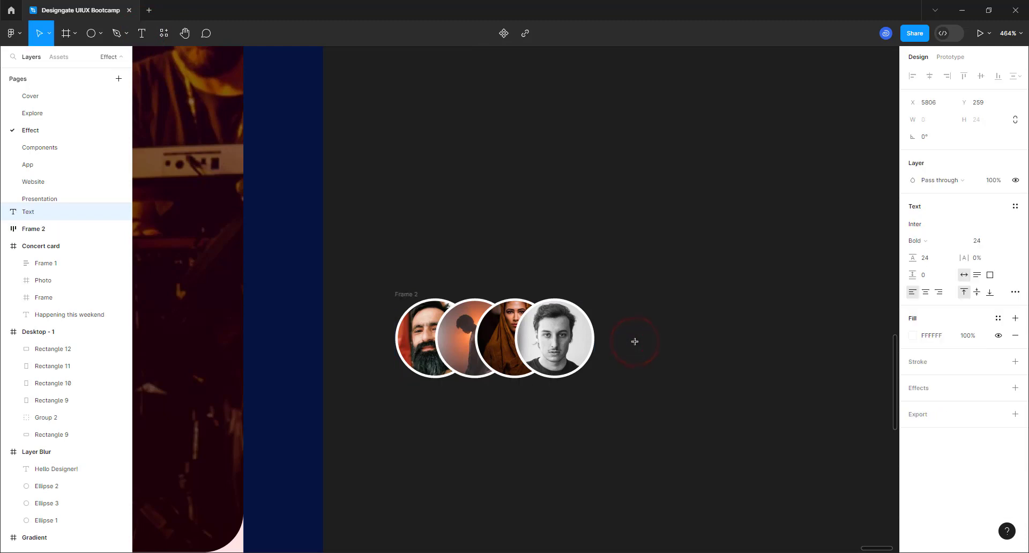
type("1")
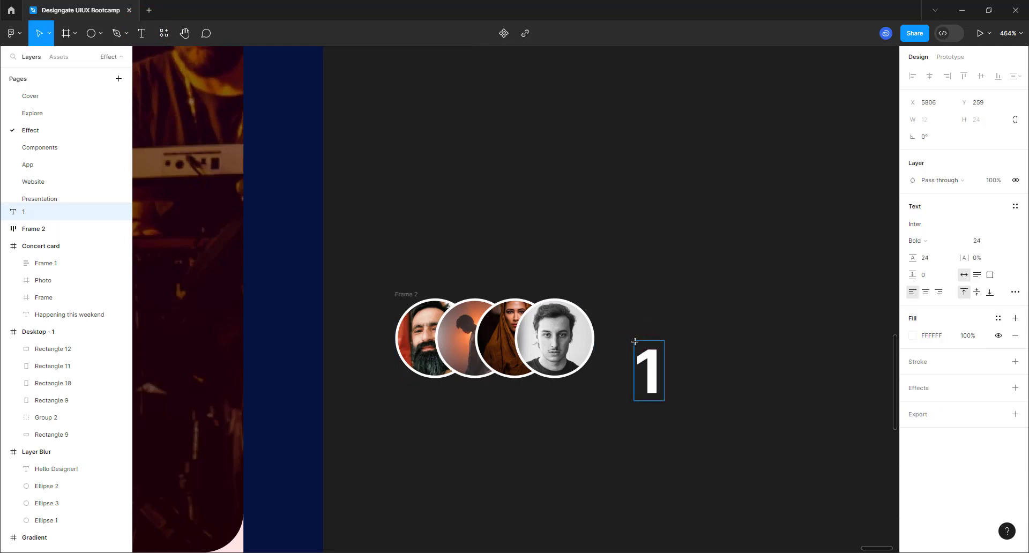
type(".2K")
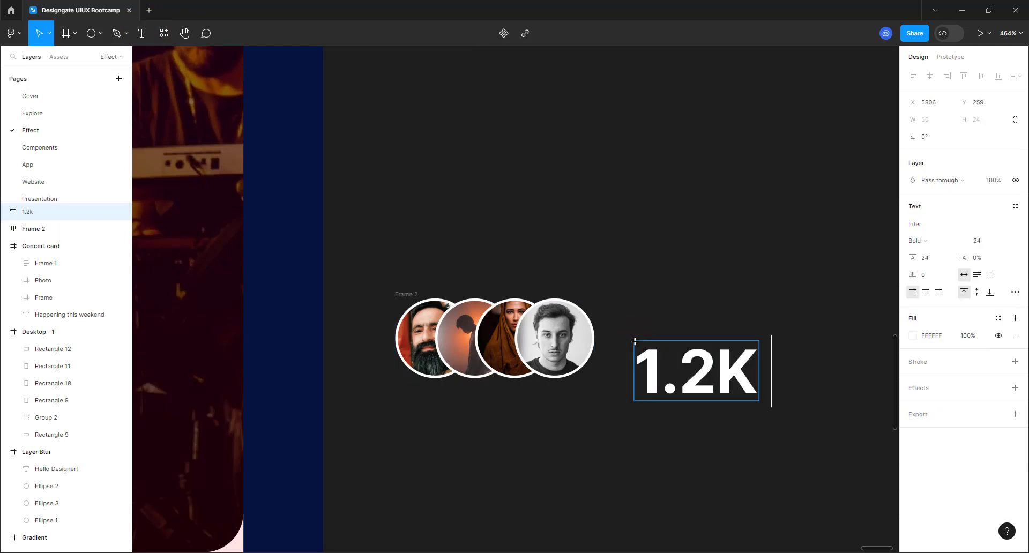
type(" Att")
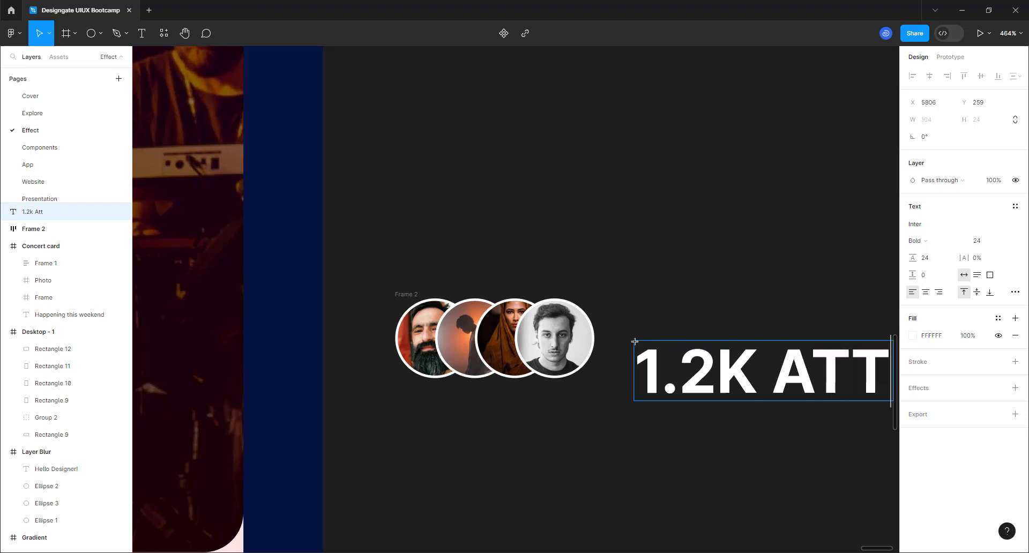
type("ending")
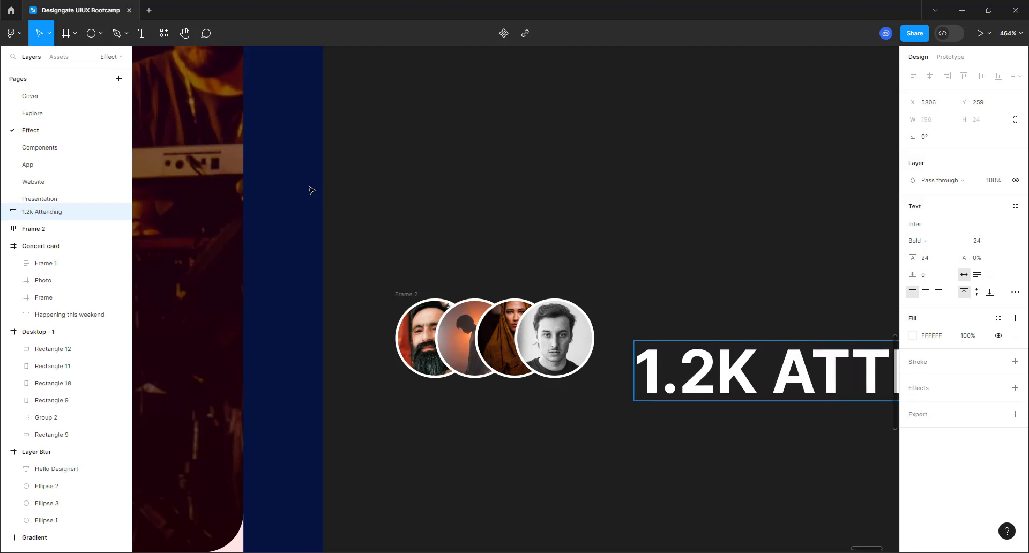
scroll(311, 191, "down", 3)
left_click(609, 374)
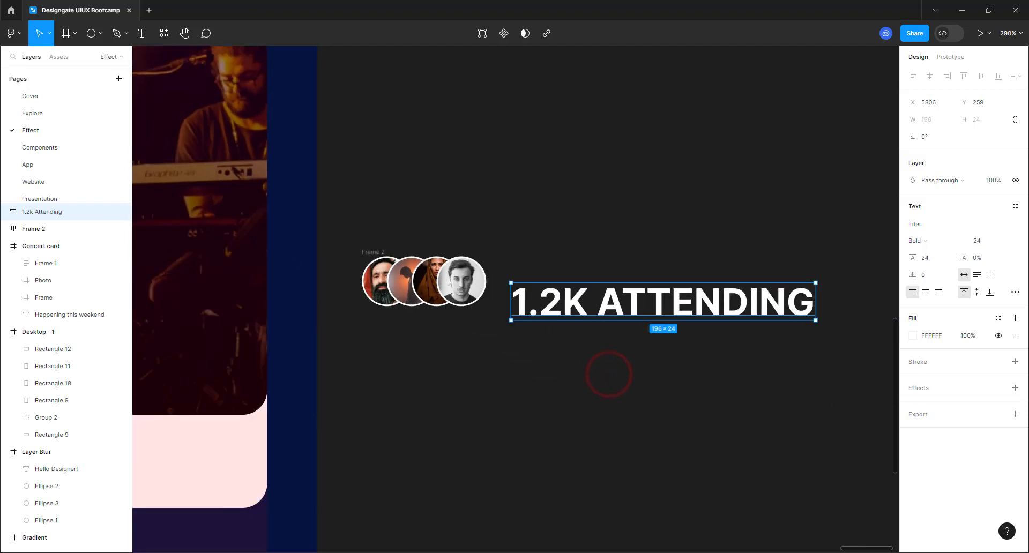
- Make the label mixed-case Regular 14 and place it beside the avatar row
left_click(1011, 293)
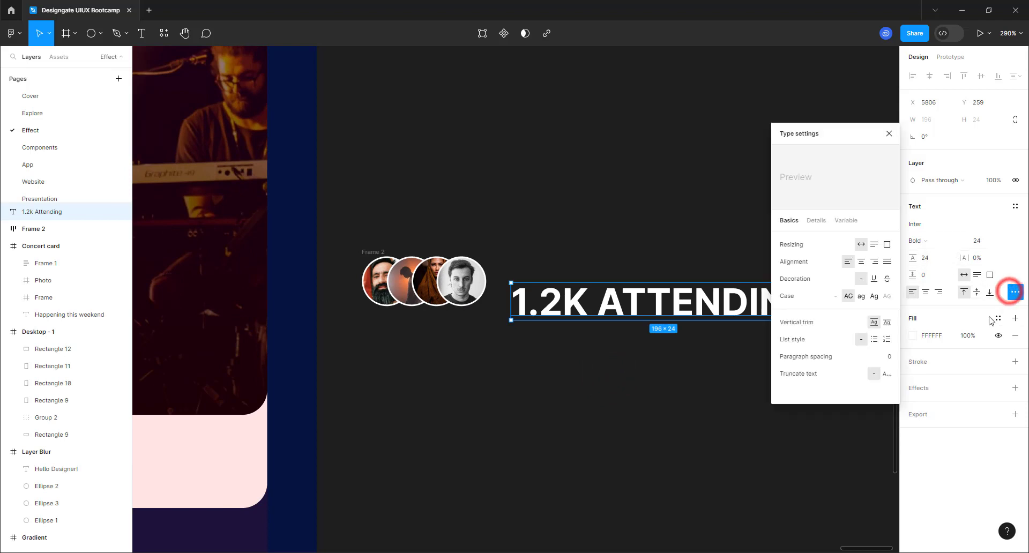
left_click(835, 295)
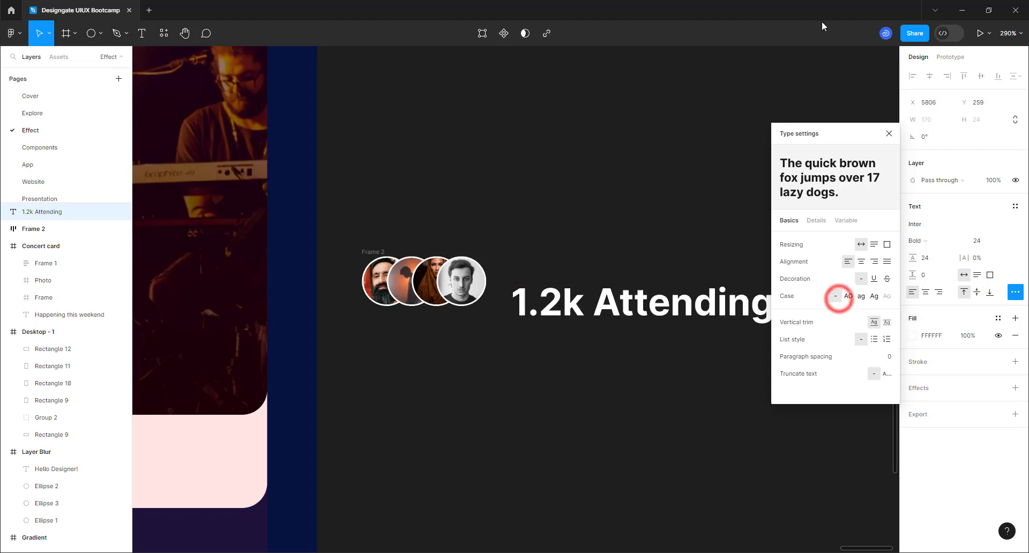
left_click(800, 36)
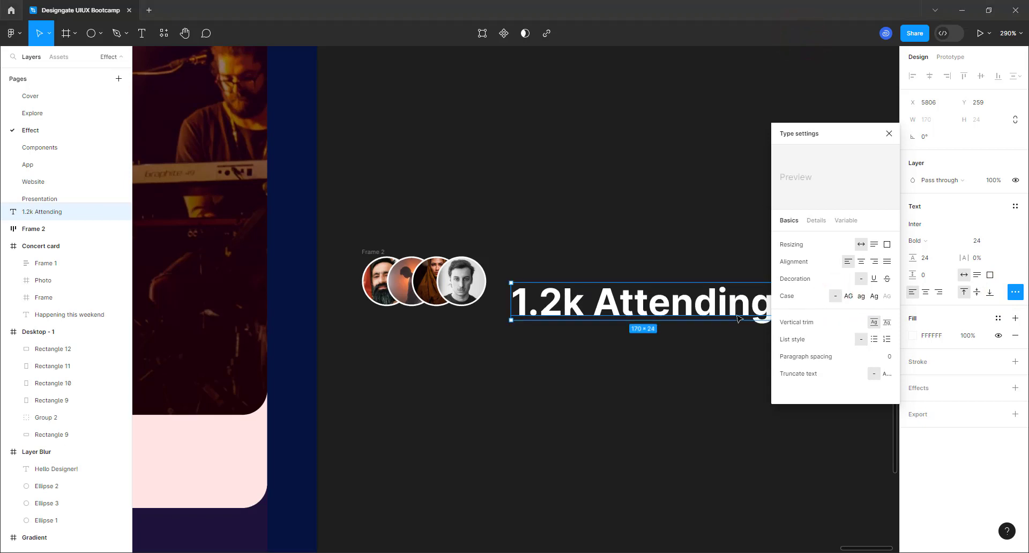
left_click(928, 252)
left_click(926, 242)
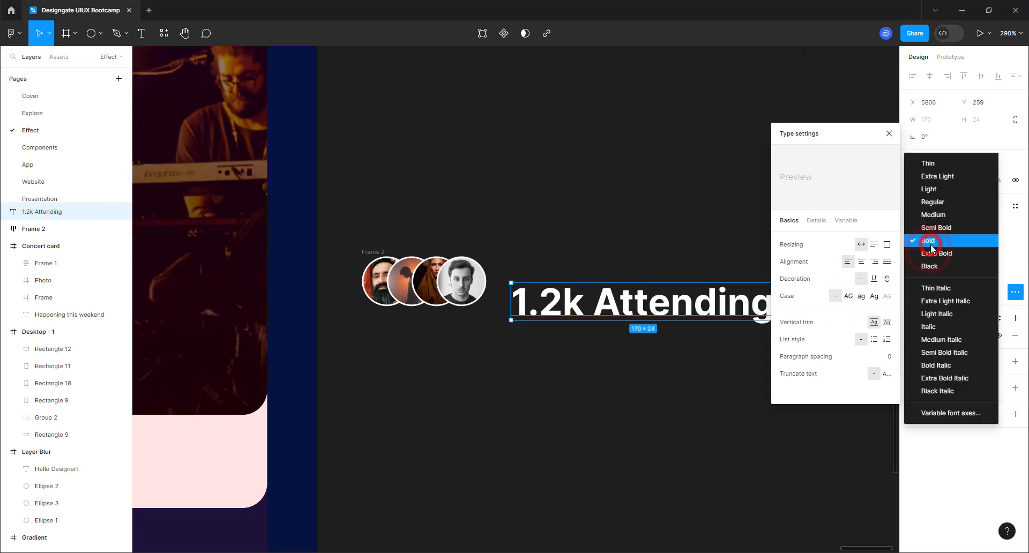
left_click(934, 202)
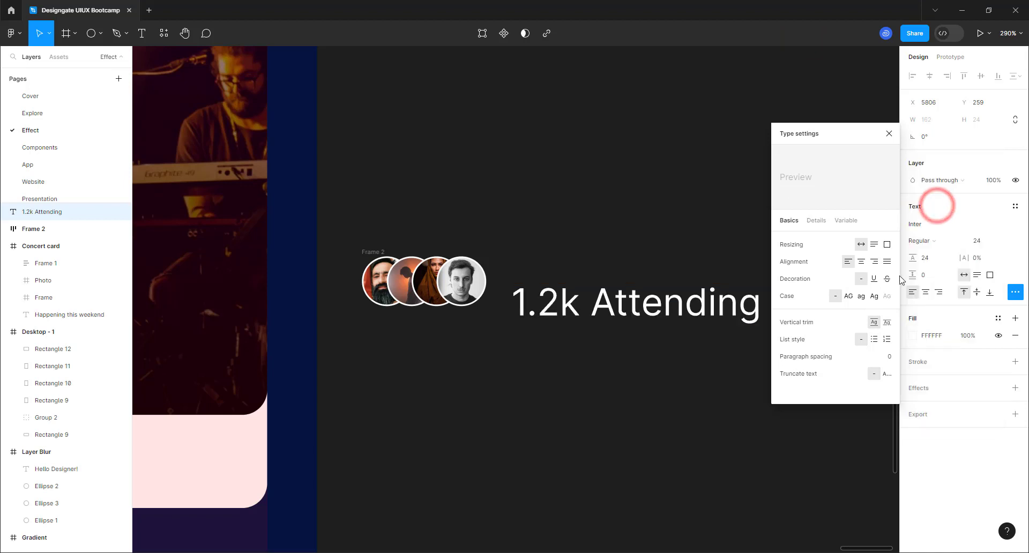
left_click(977, 243)
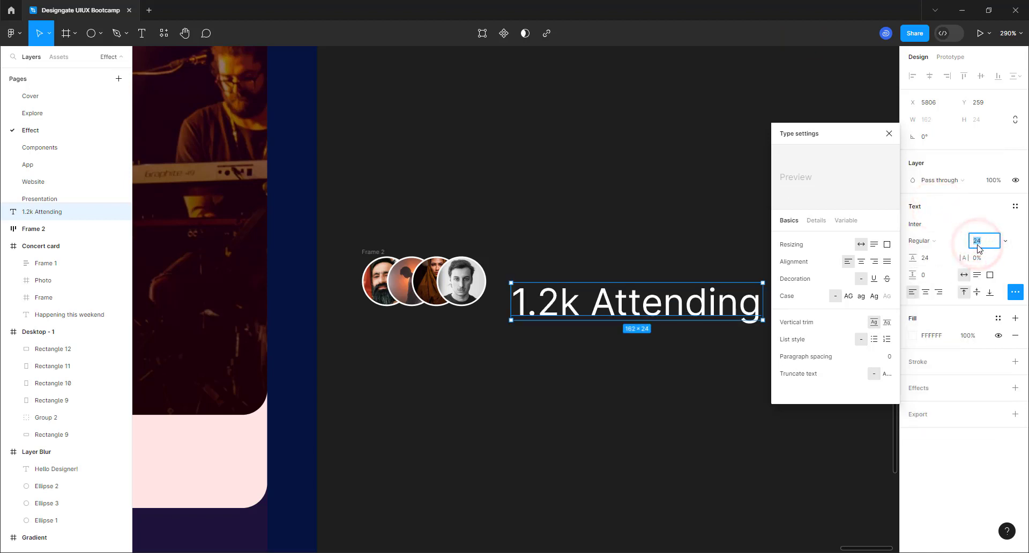
type("14")
key("Return")
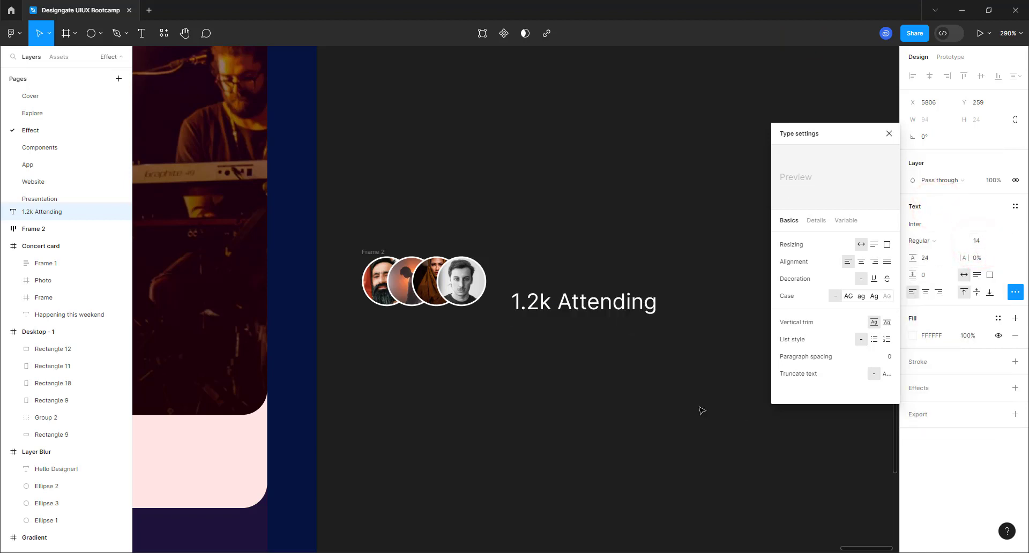
left_click_drag(554, 304, 538, 285)
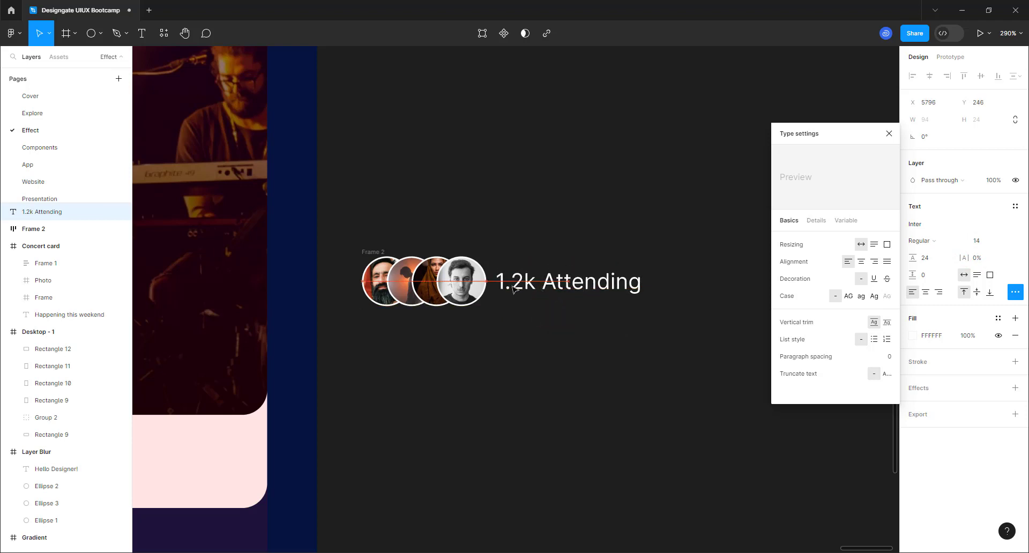
left_click(384, 253, "shift")
- Wrap avatars and label in auto layout with 8 gap, 16/8 padding and 100 corner radius
key("shift+a")
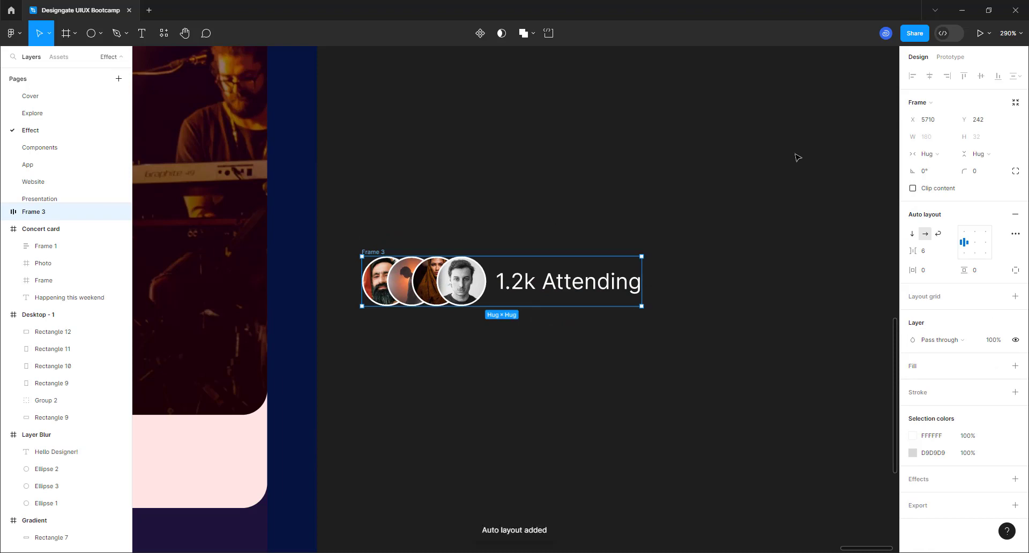
left_click(936, 253)
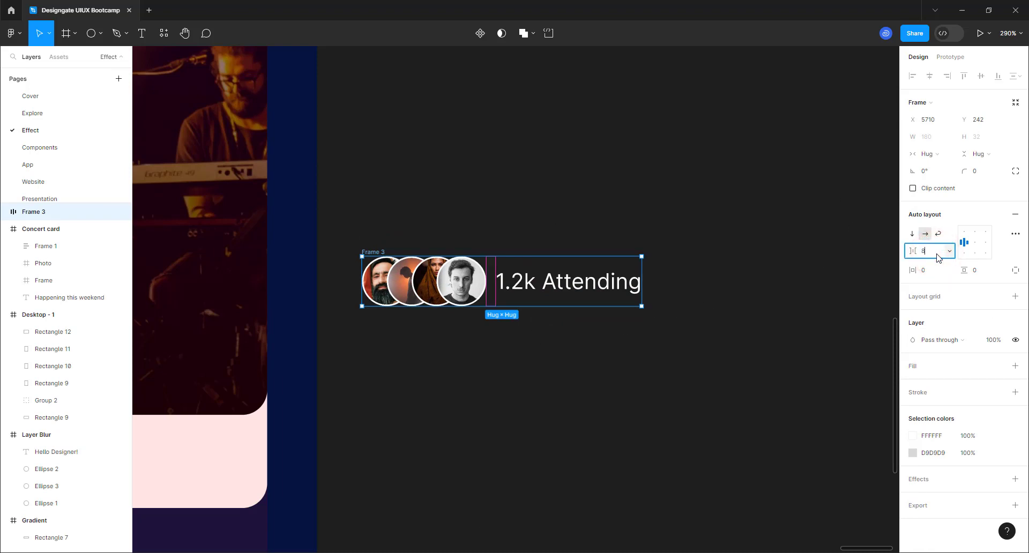
type("8")
key("Return")
left_click(936, 274)
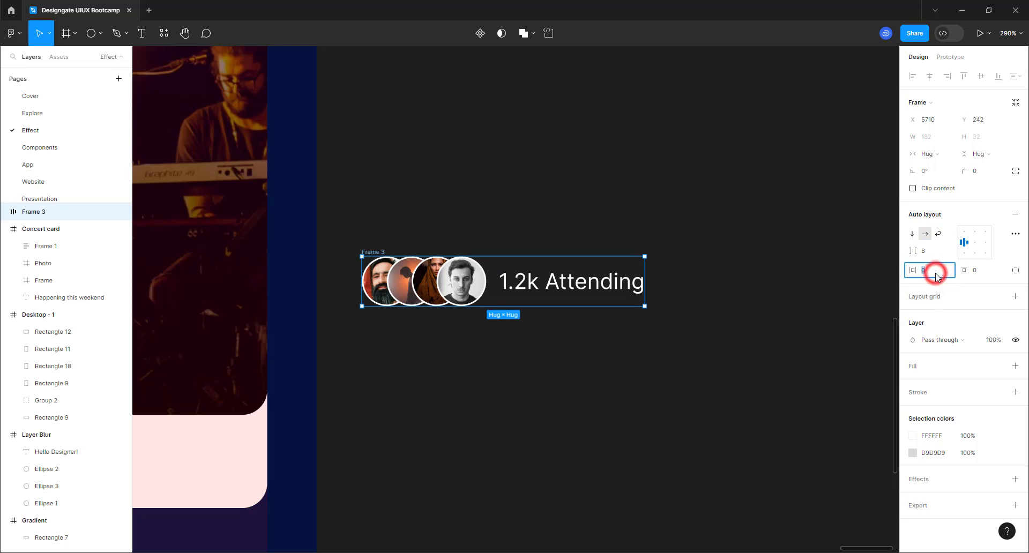
type("16")
key("Return")
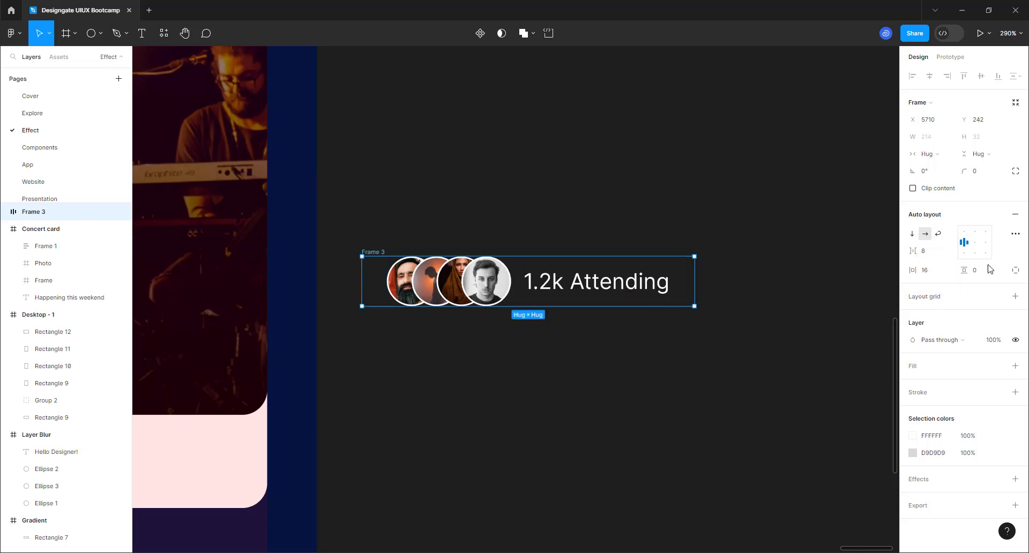
type("8")
key("Return")
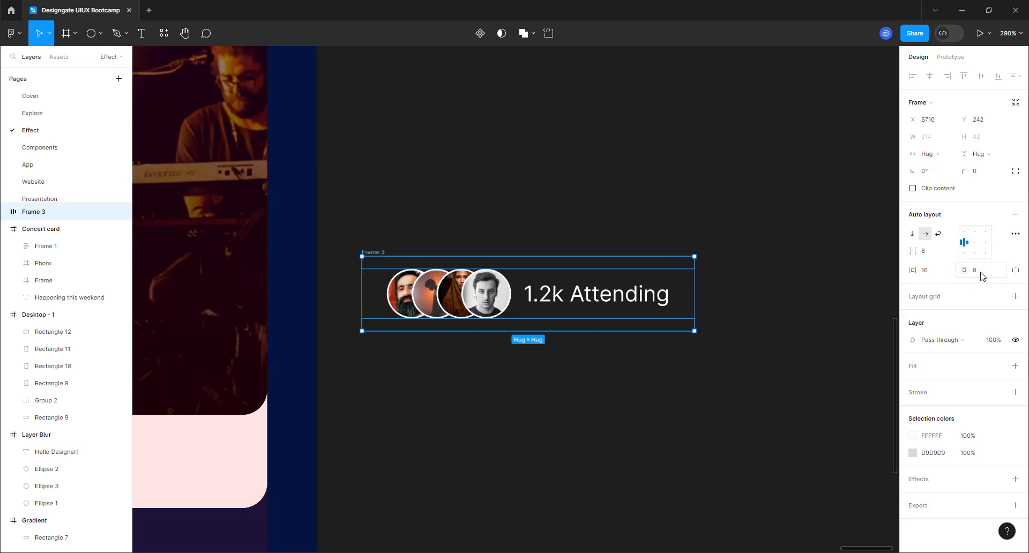
left_click(981, 172)
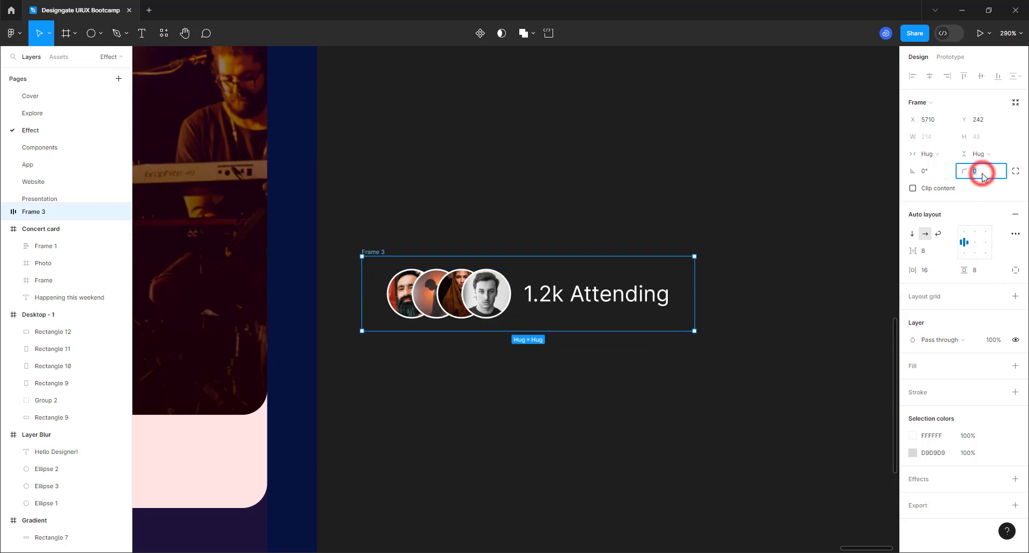
type("100")
key("Return")
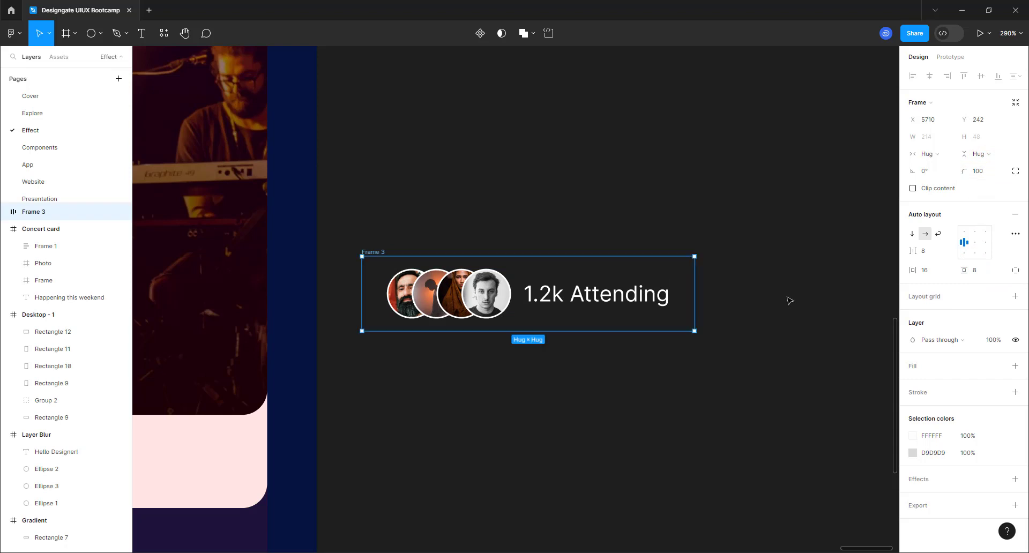
scroll(786, 321, "down", 5)
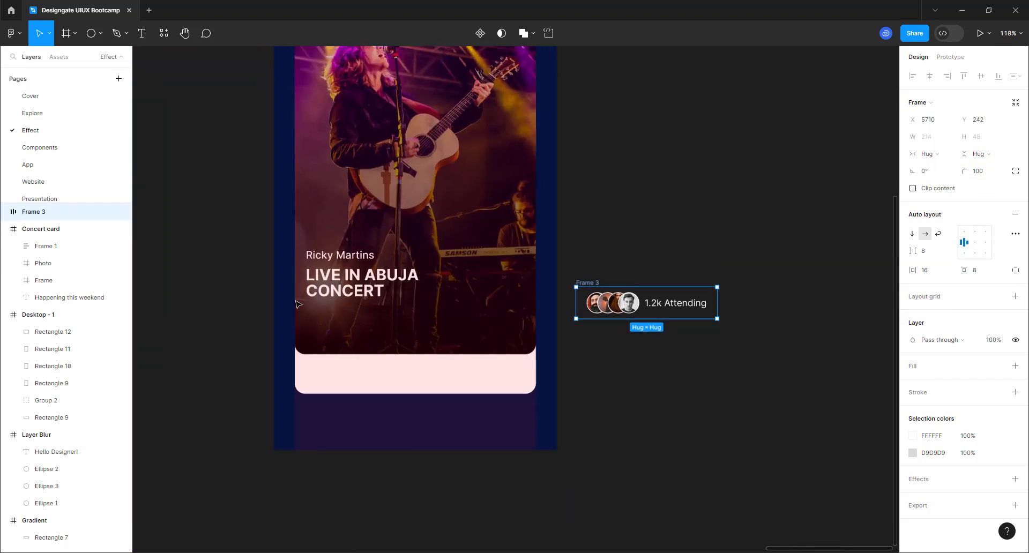
- Fill the pill with 9747FF purple at 50% and move it into the card below the title
scroll(380, 309, "up", 3)
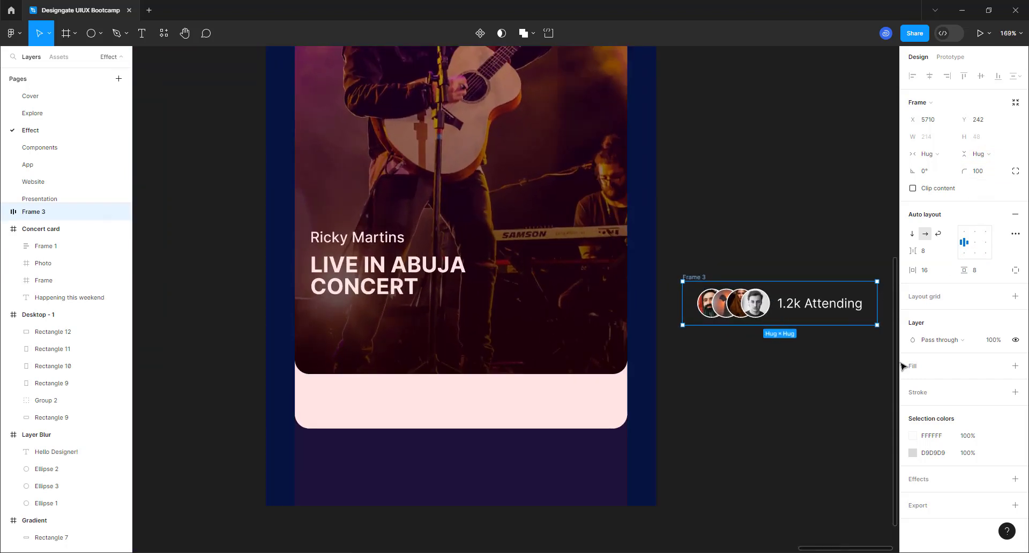
left_click(1016, 367)
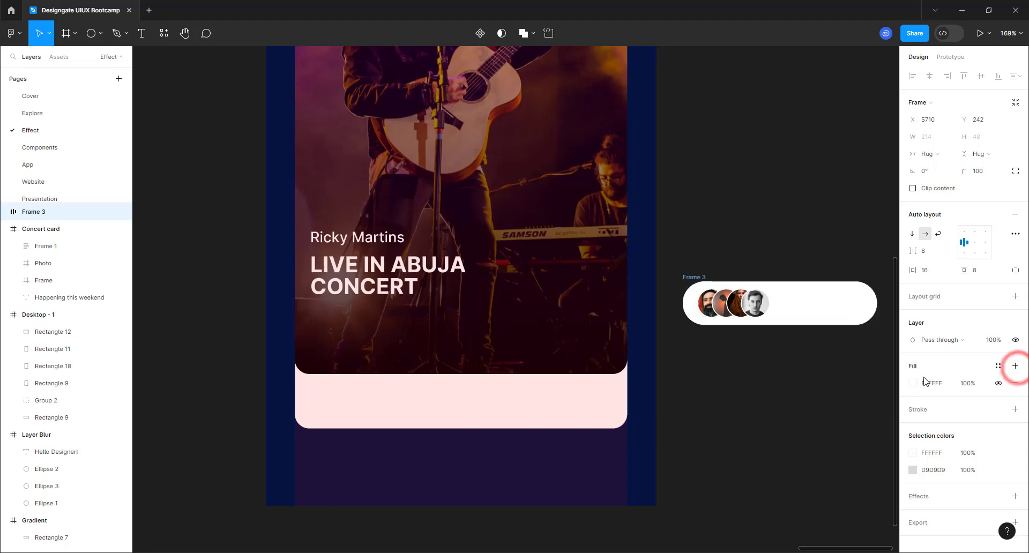
left_click(913, 383)
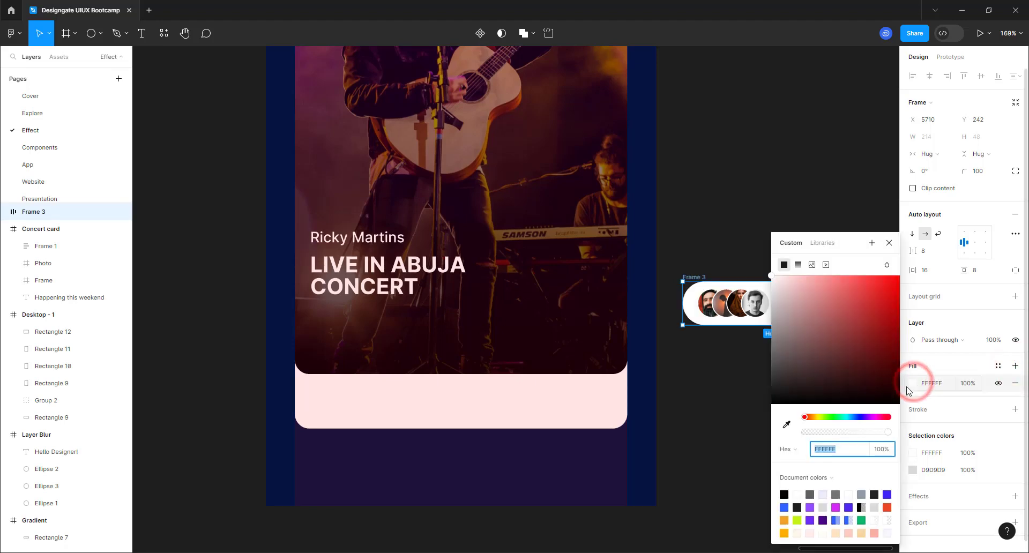
left_click(810, 507)
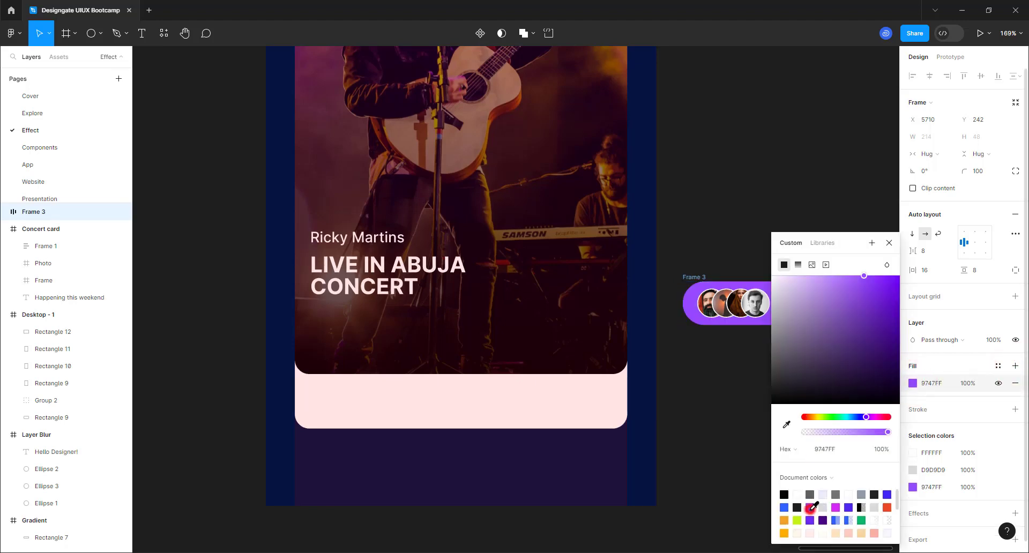
left_click(882, 449)
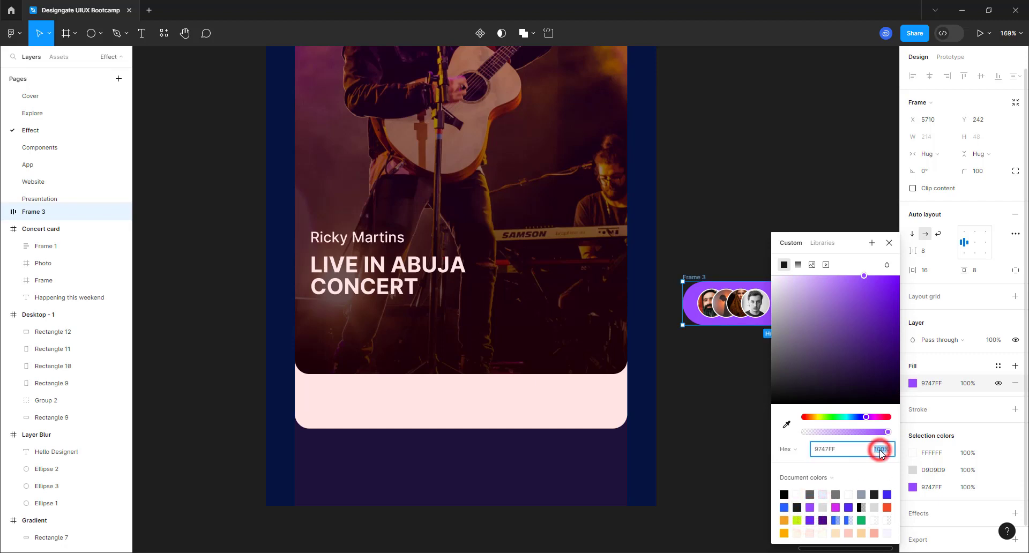
type("50")
key("Return")
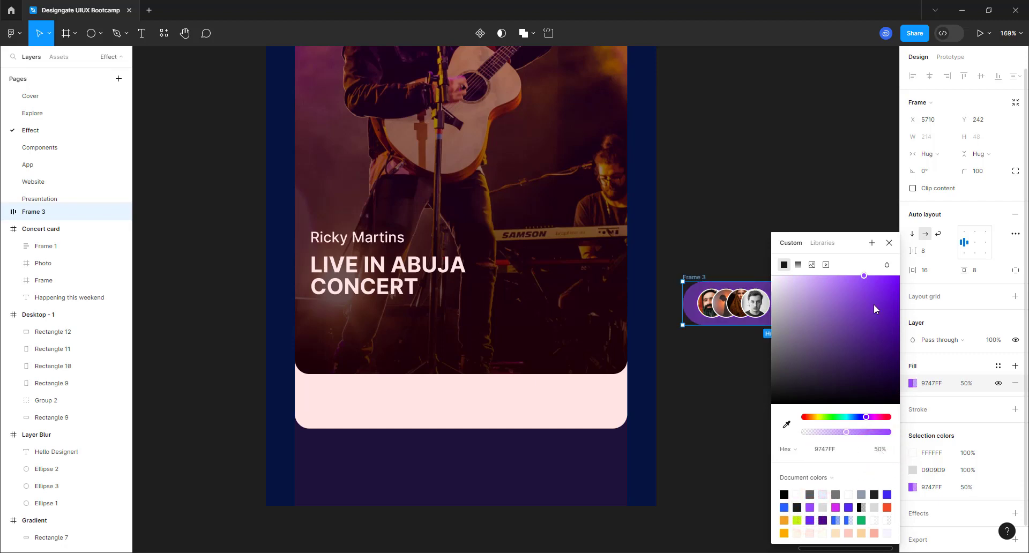
left_click(888, 242)
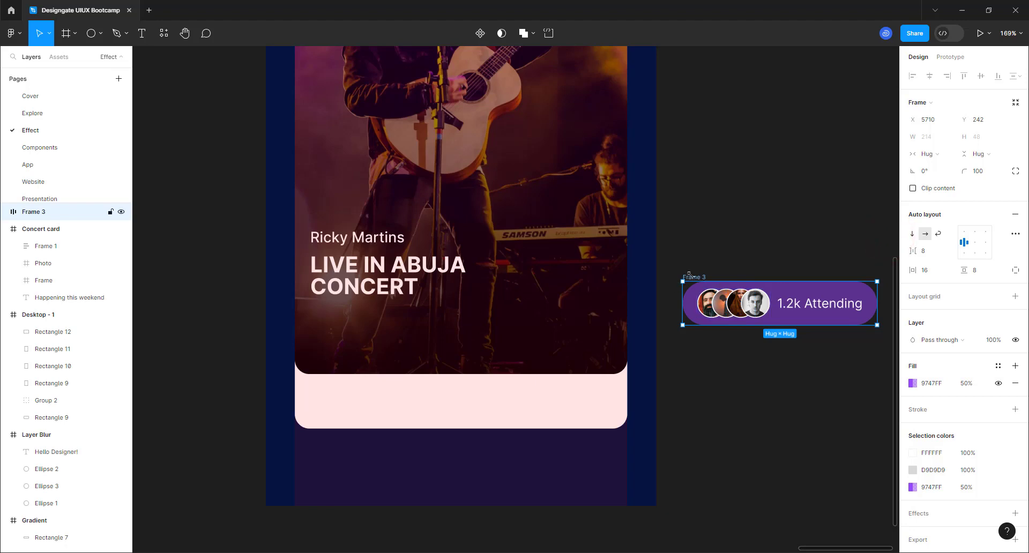
left_click_drag(692, 278, 320, 312)
scroll(320, 312, "up", 5)
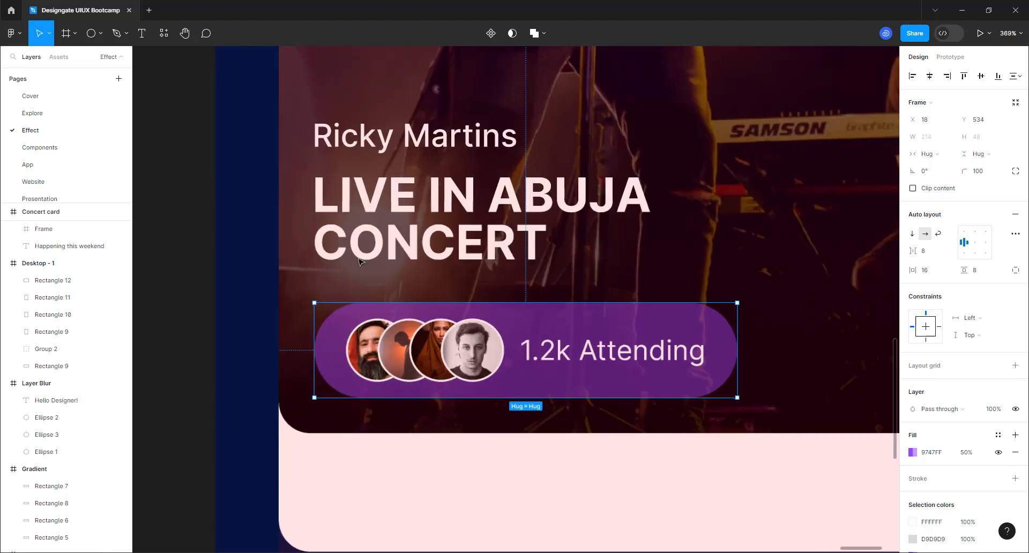
- Stack the title block and attendance pill in an auto-layout column with 16 spacing
left_click(376, 240, "shift")
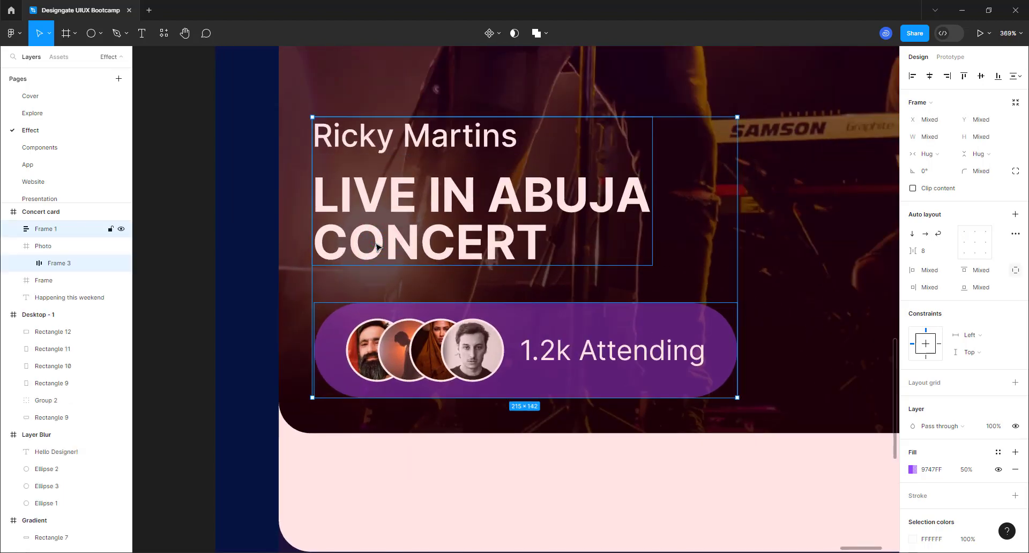
key("shift+a")
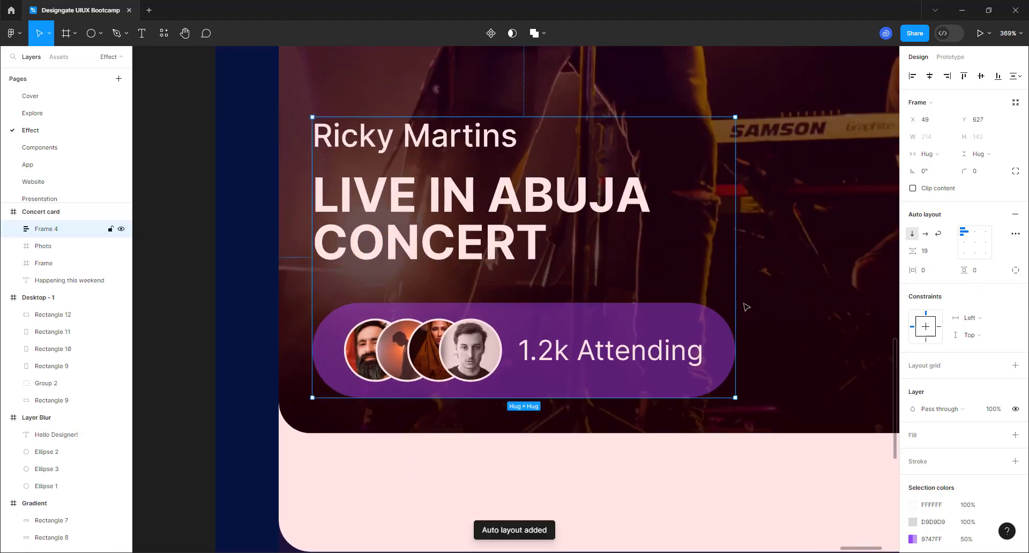
left_click(926, 252)
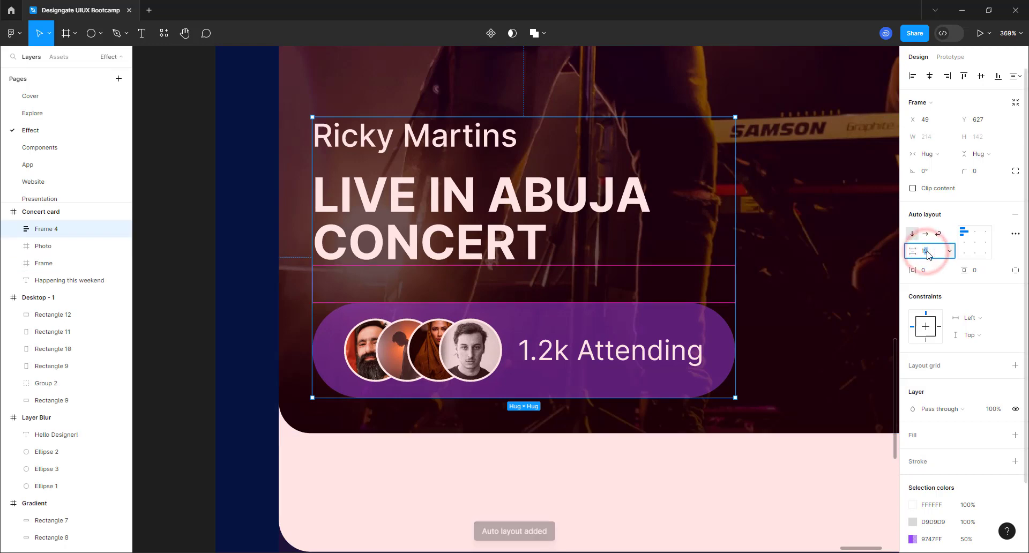
type("116")
key("Return")
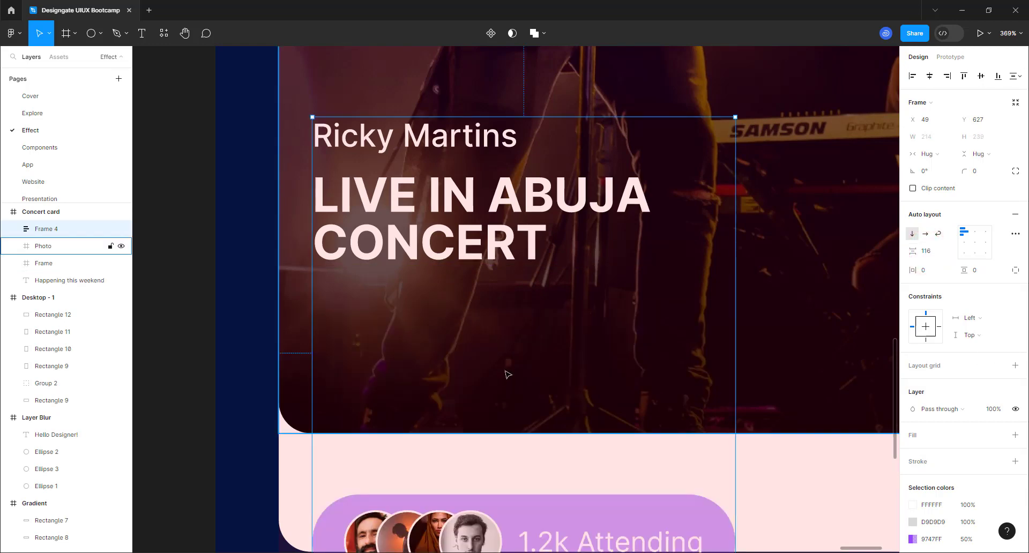
left_click(933, 253)
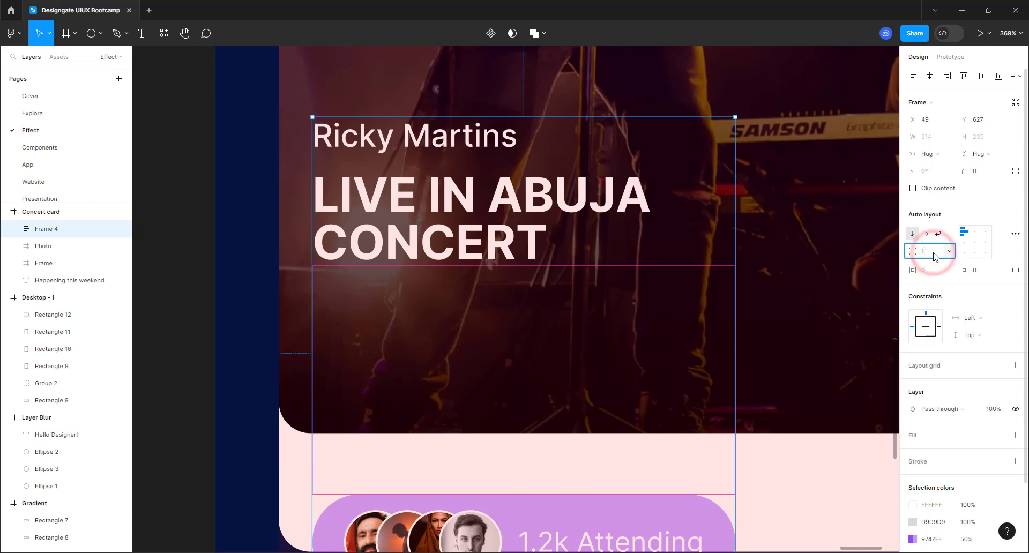
type("16")
key("Return")
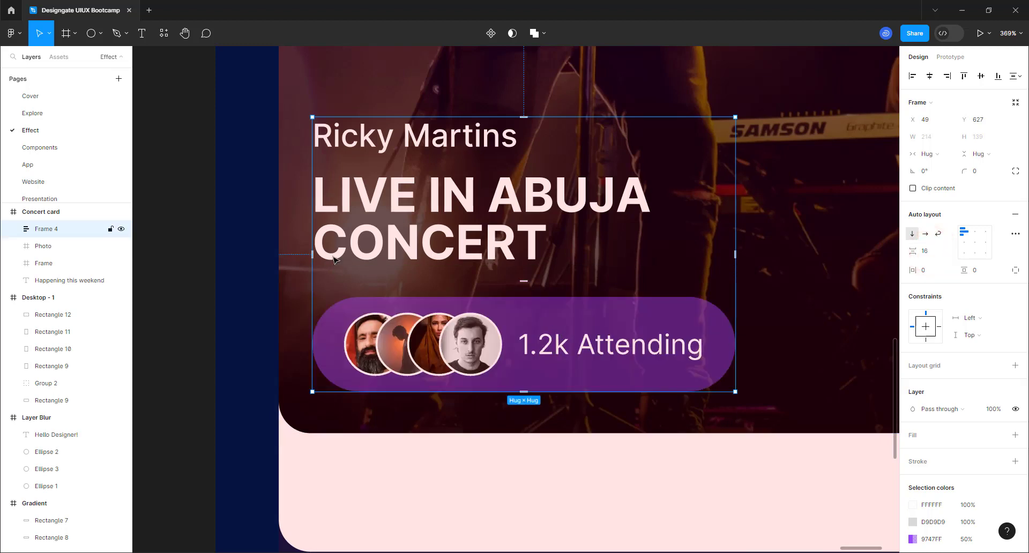
- Nudge the text block 1 px left and 5 px down on the photo
key("alt")
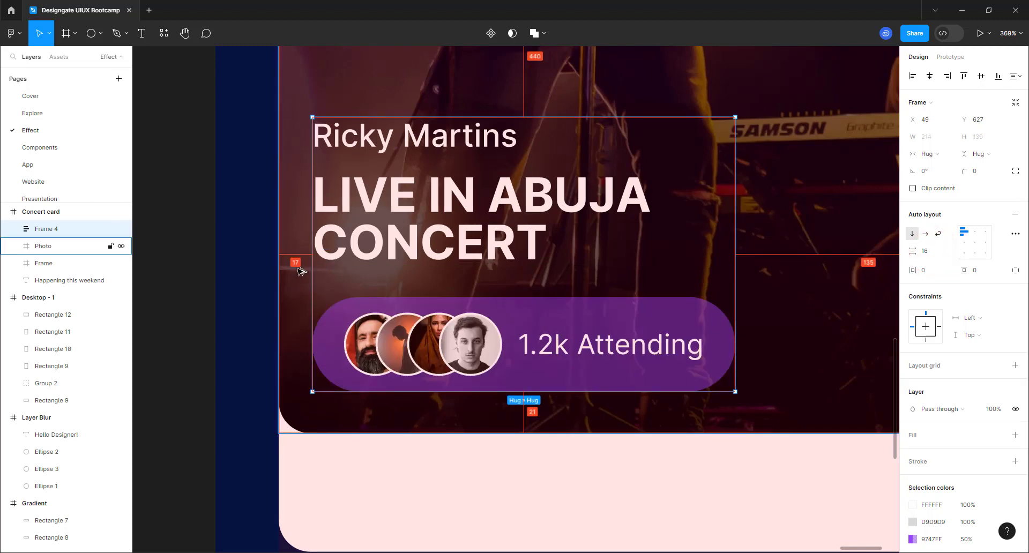
key("Left")
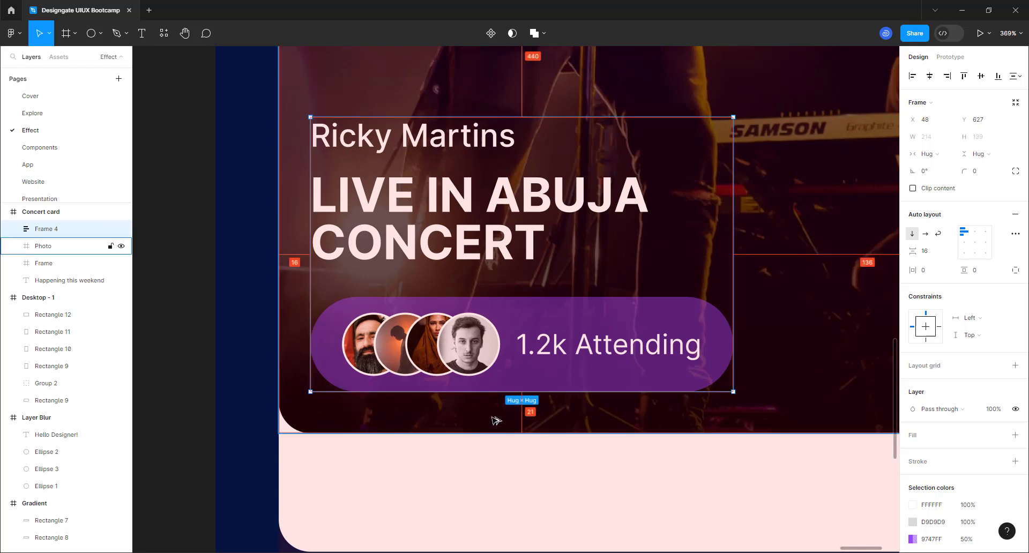
key("Down")
key("Down")
key("Down")
key("Down")
key("Down")
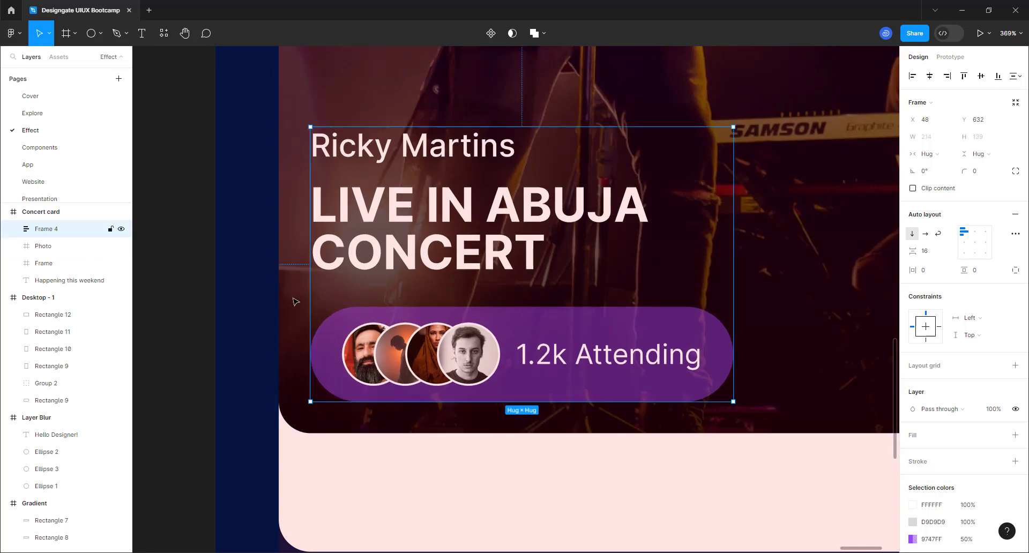
scroll(303, 318, "down", 5)
scroll(303, 317, "down", 8)
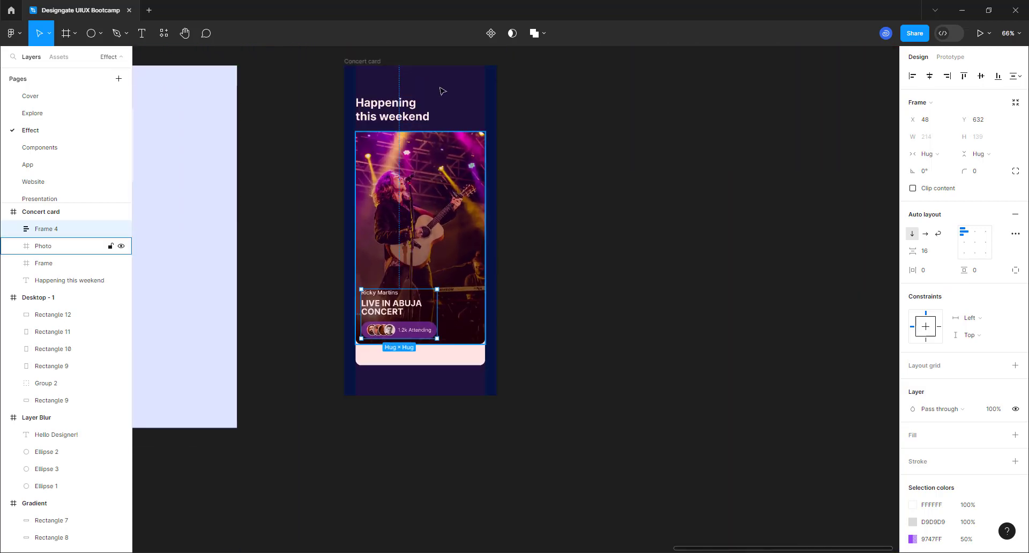
scroll(440, 86, "up", 2)
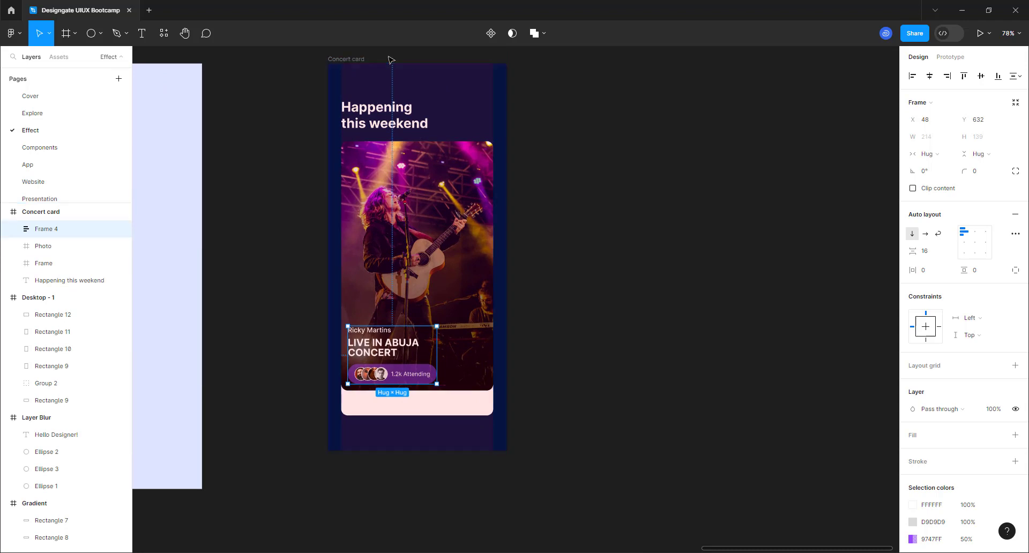
scroll(391, 60, "up", 2)
- Hide the Concert card's layout grid
left_click(322, 61)
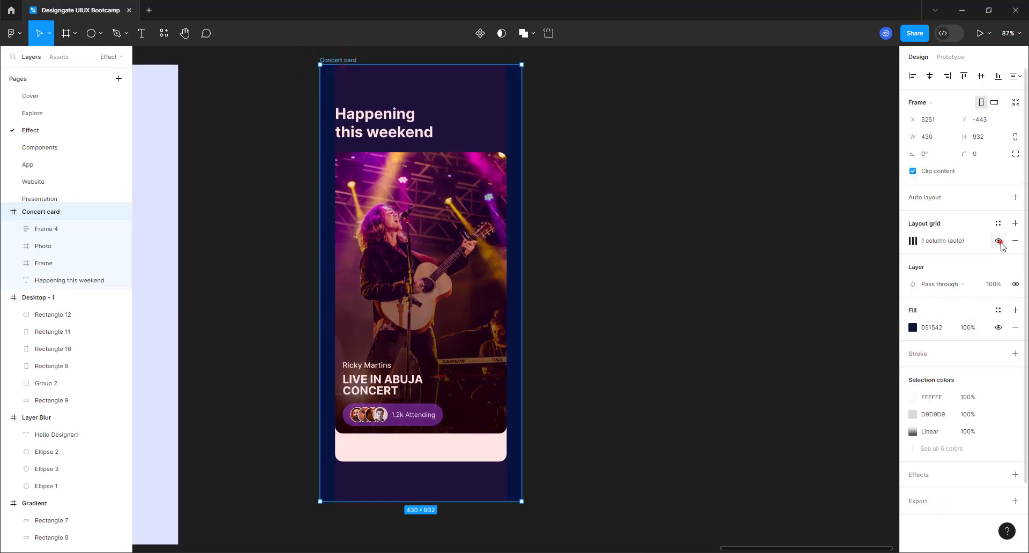
left_click(998, 241)
left_click(604, 347)
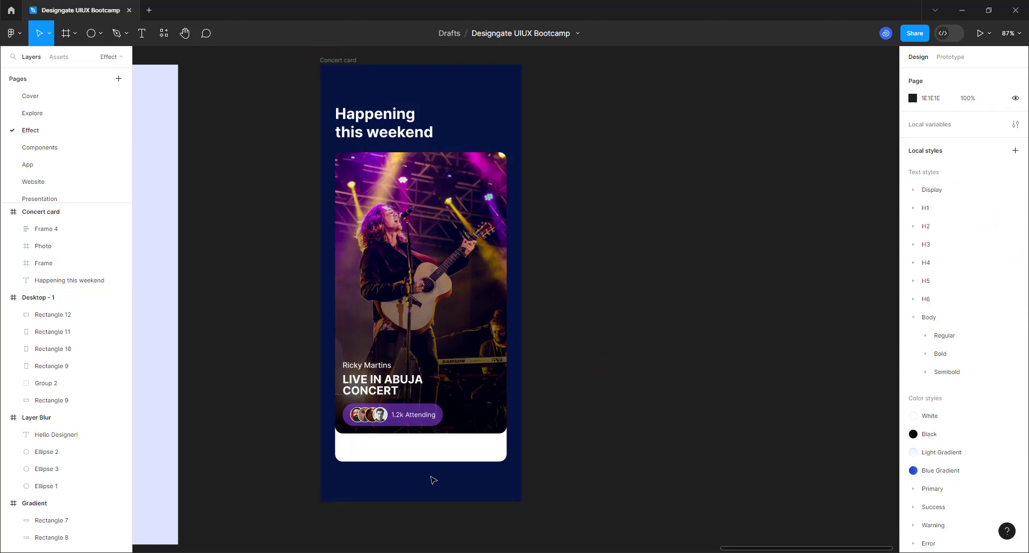
scroll(433, 480, "up", 5)
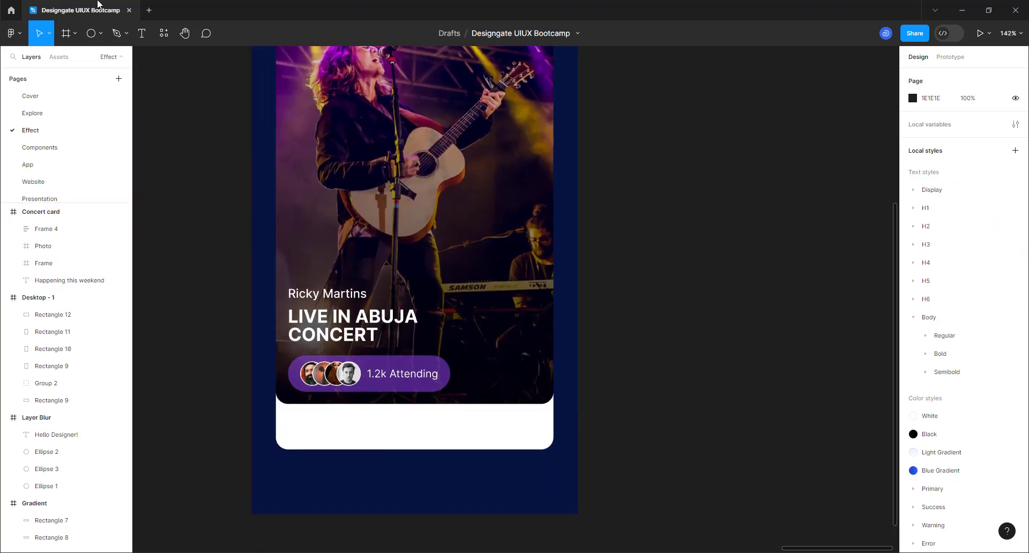
- Create a 'PURCHASE TICKET' text layer beside the card in 16 Semi Bold
left_click(140, 33)
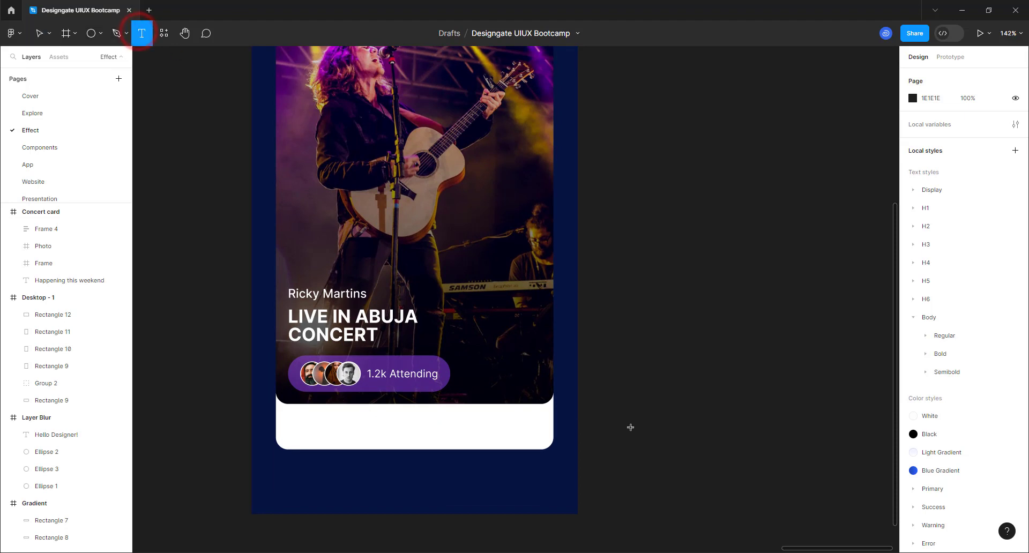
left_click(632, 425)
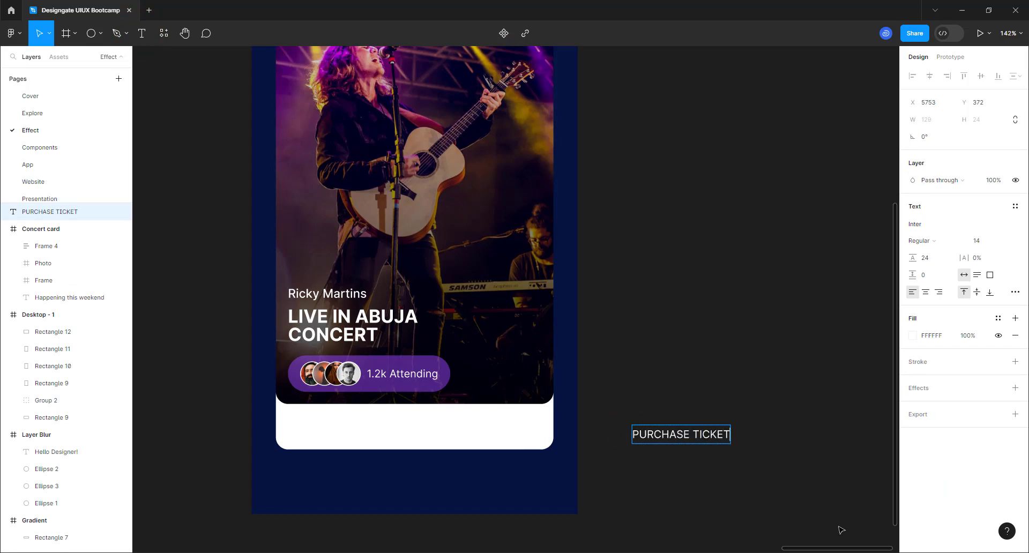
left_click(1007, 239)
left_click(990, 266)
left_click(937, 241)
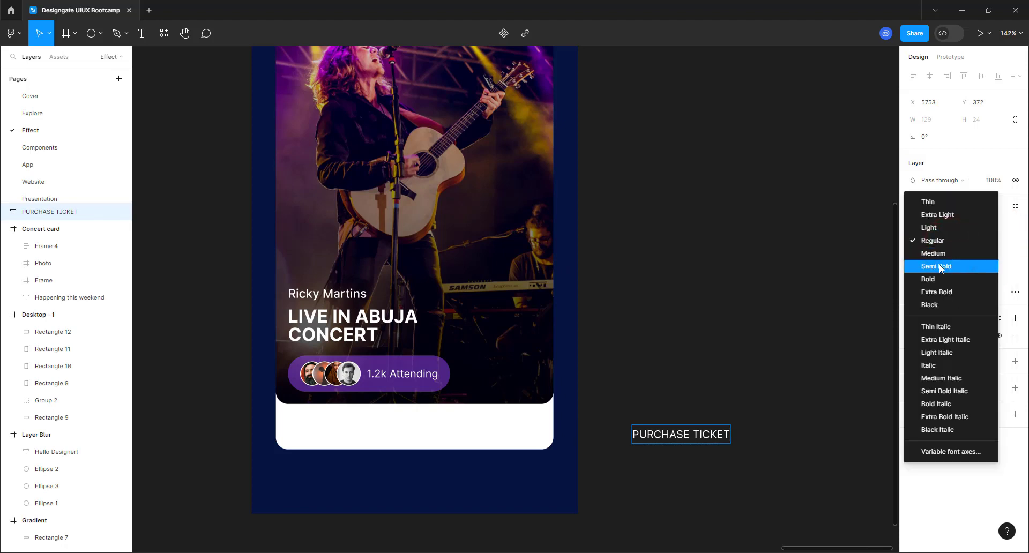
left_click(939, 266)
left_click(755, 396)
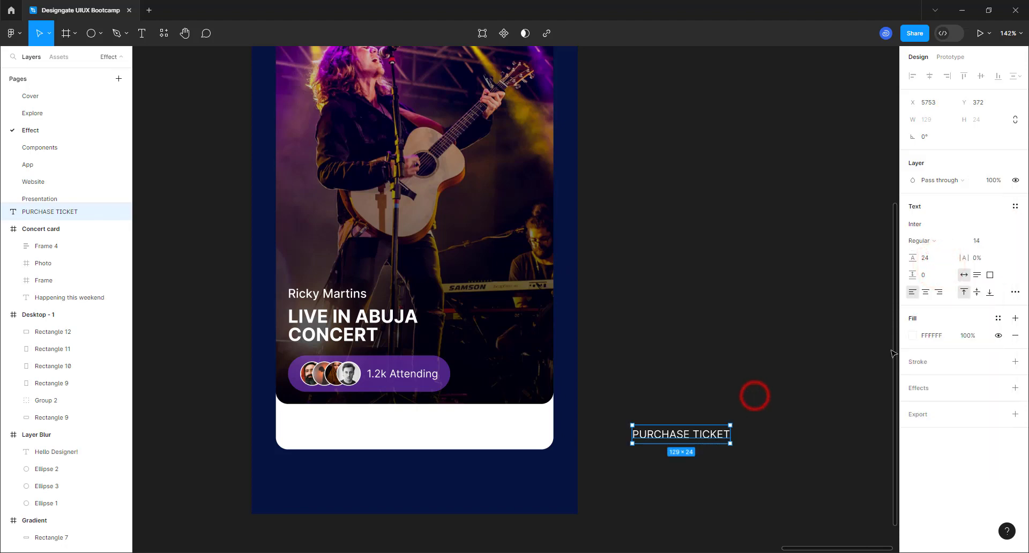
- Reapply size 16 and Semi Bold, then move PURCHASE TICKET onto the card's white bottom strip
left_click(1008, 240)
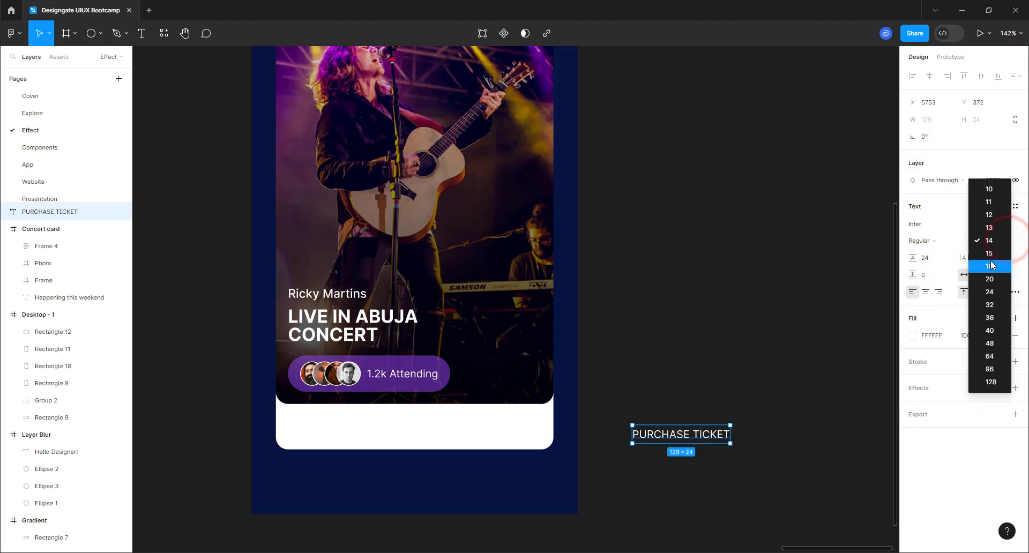
left_click(990, 266)
left_click(933, 240)
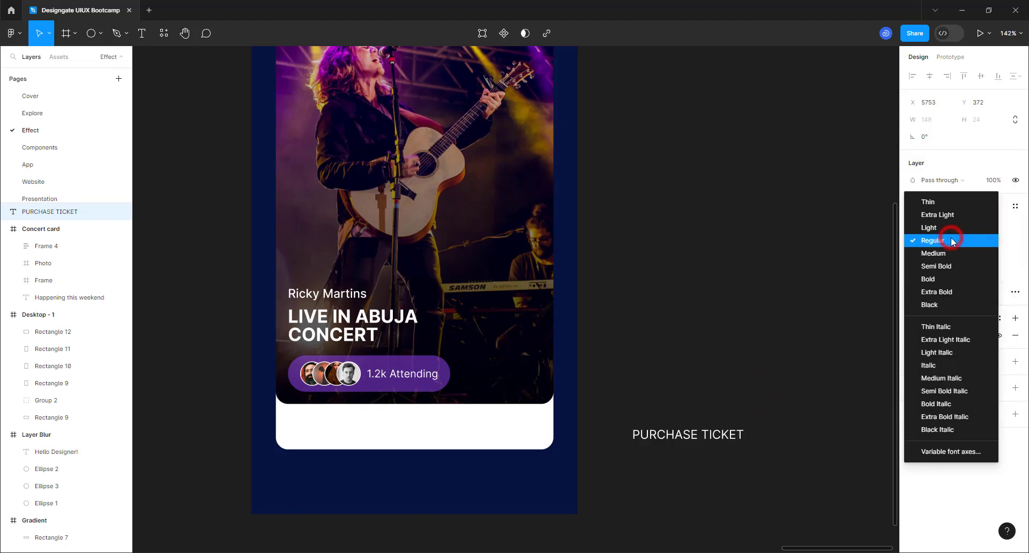
left_click(937, 267)
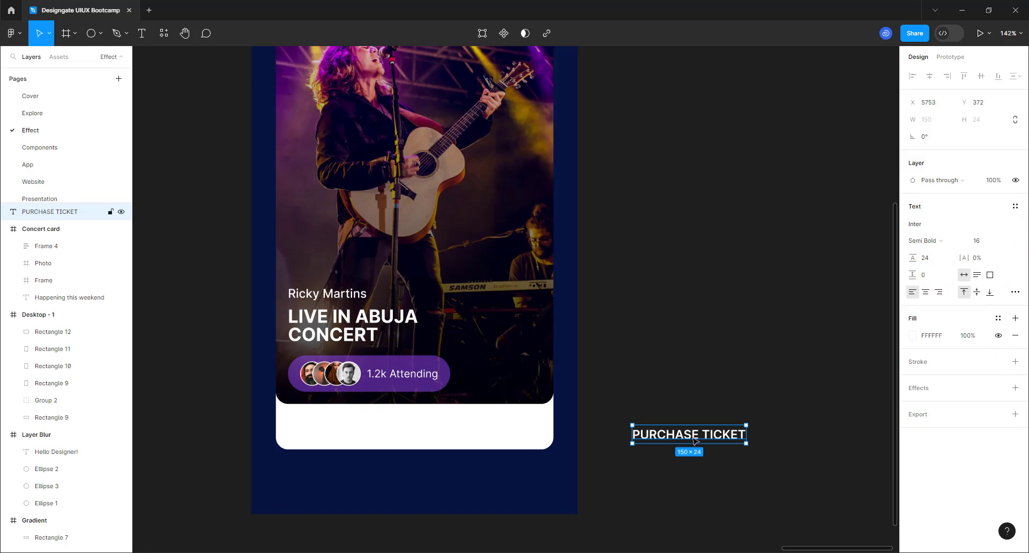
left_click_drag(693, 438, 432, 427)
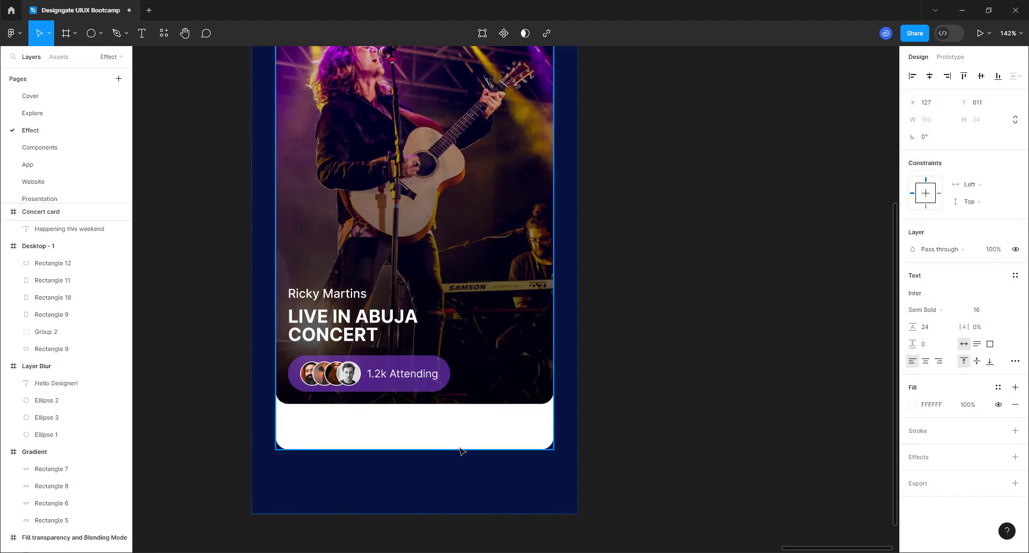
left_click(520, 443)
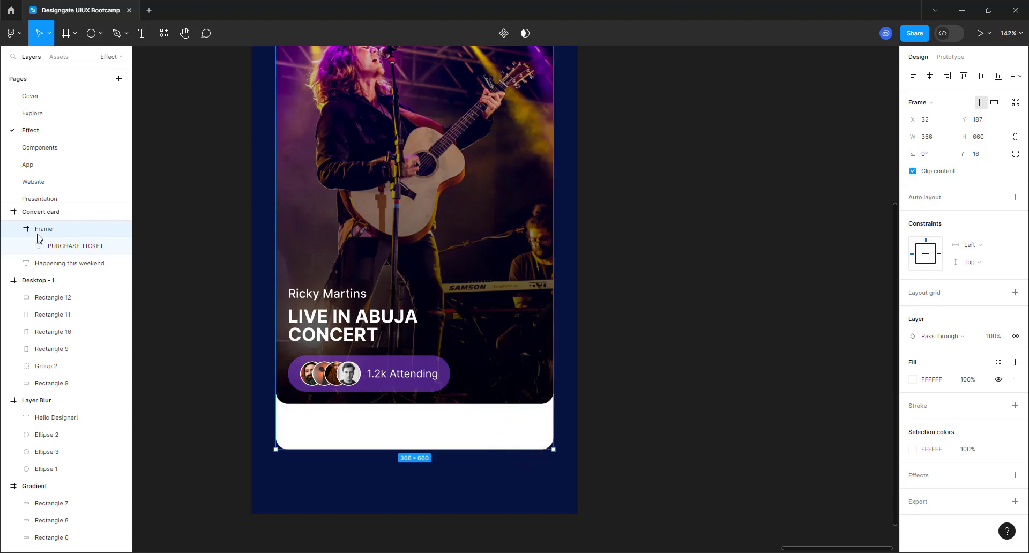
- Give the card's Frame a linear gradient fill from F24C27 red to FFAB00 orange
left_click(913, 380)
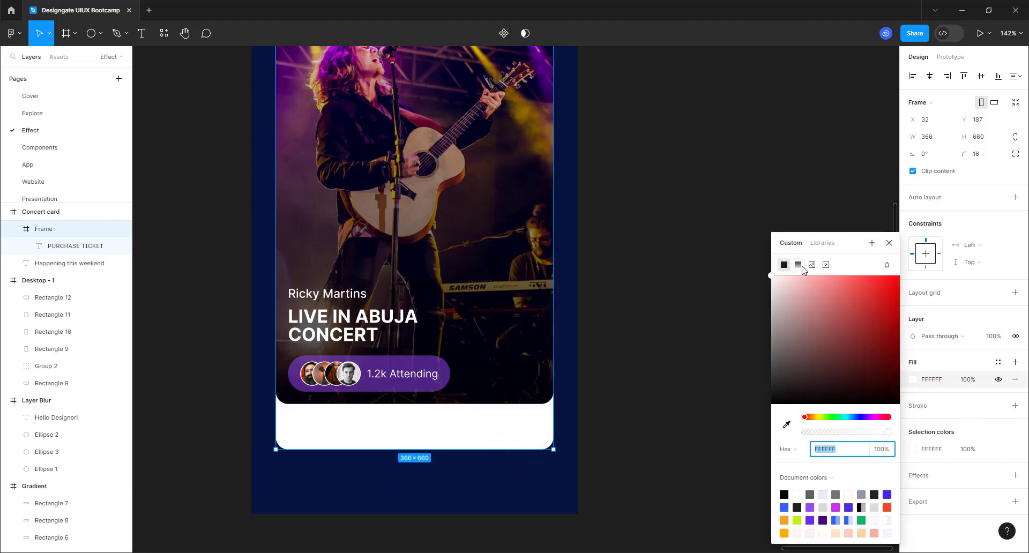
left_click(798, 265)
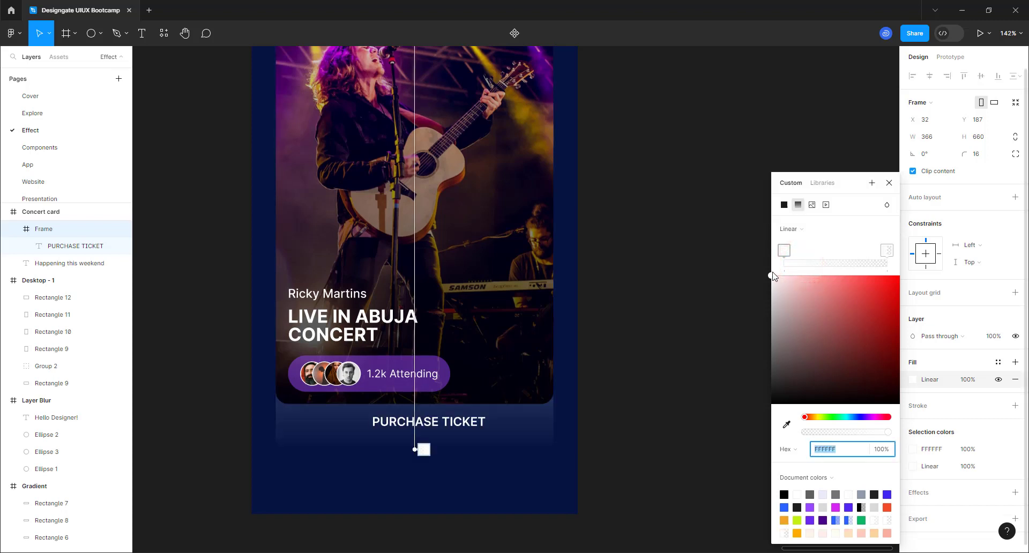
left_click(783, 250)
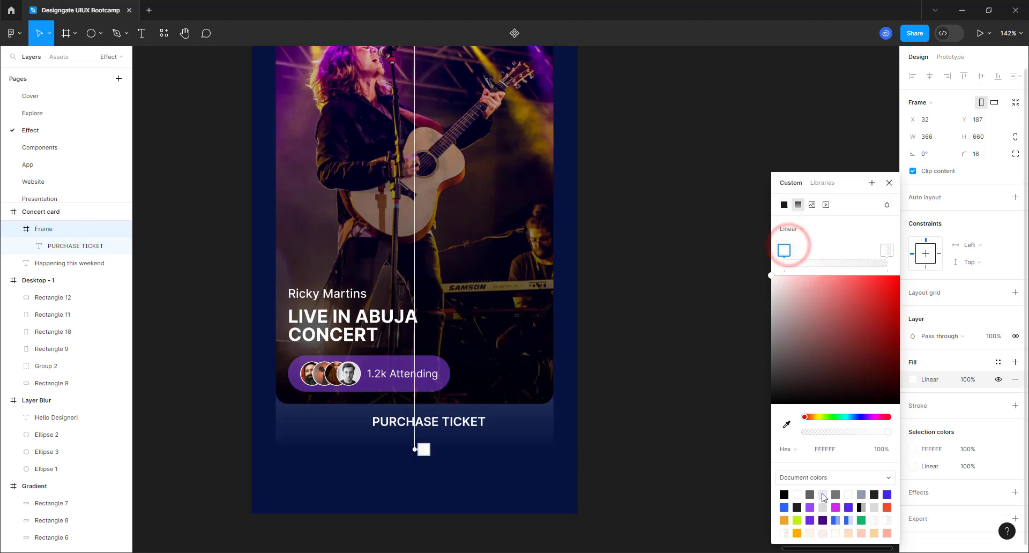
left_click(887, 507)
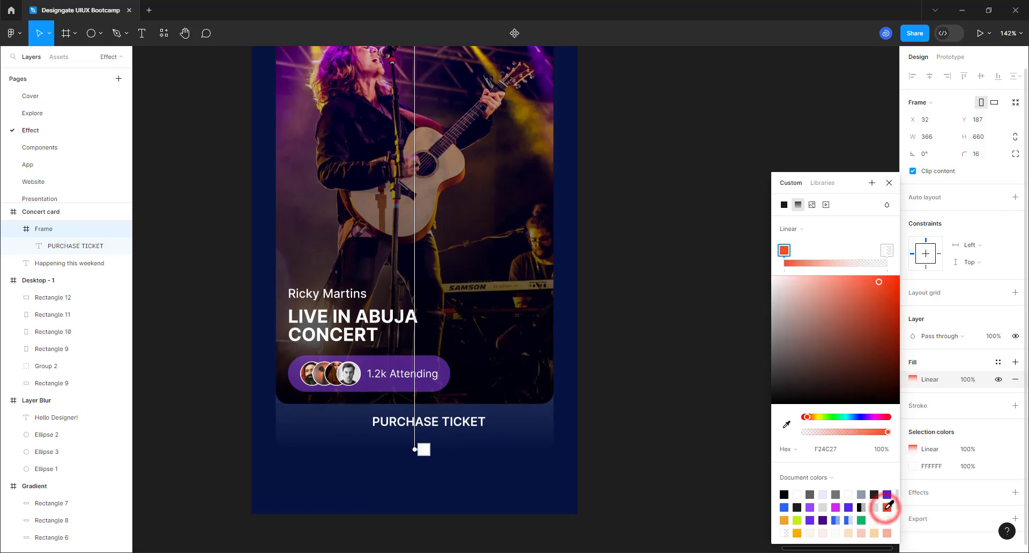
left_click(887, 249)
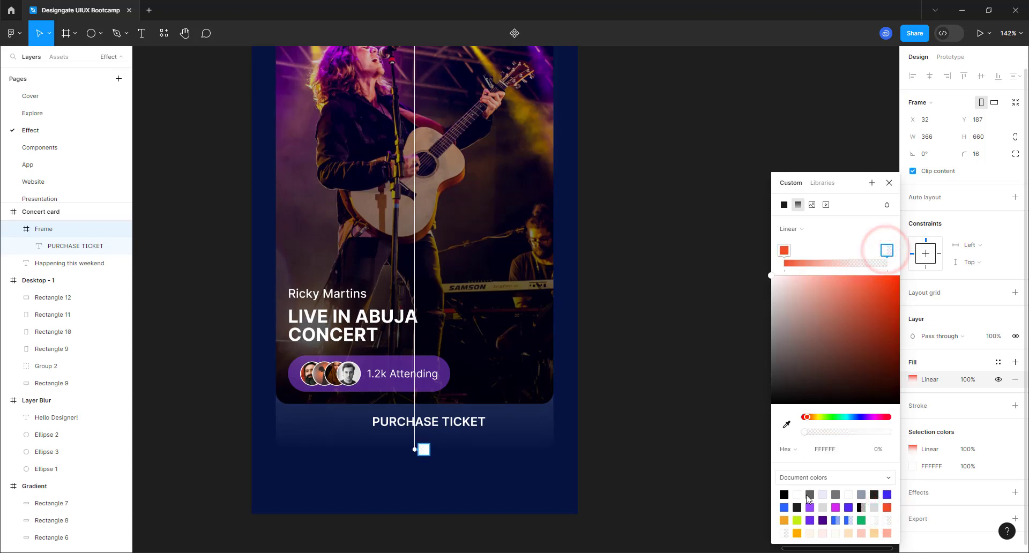
left_click(797, 532)
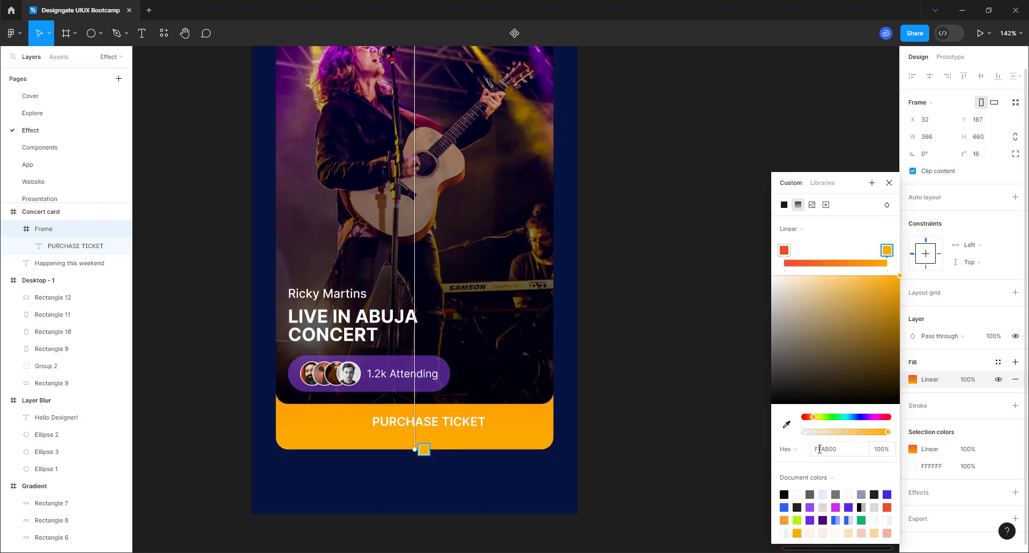
left_click(784, 251)
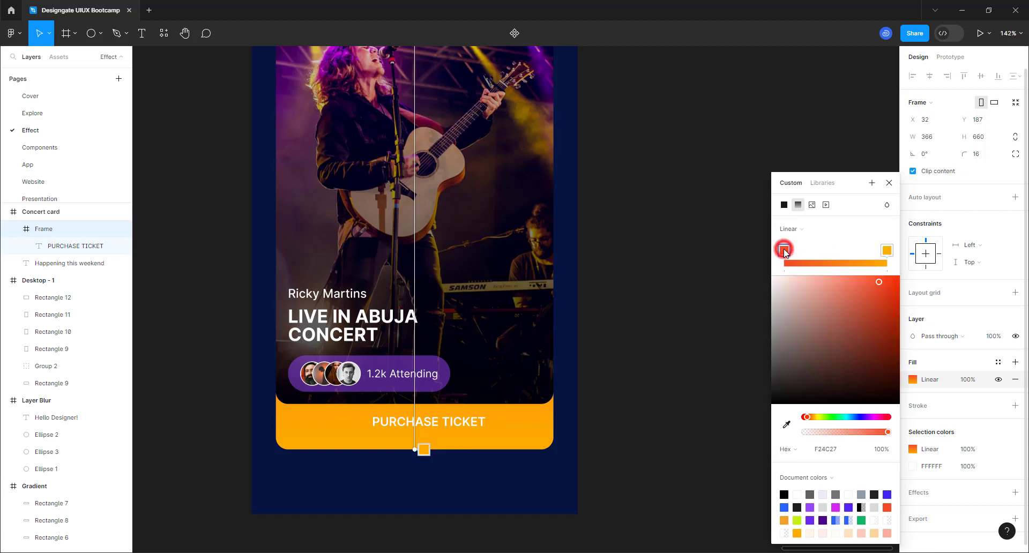
left_click(887, 251)
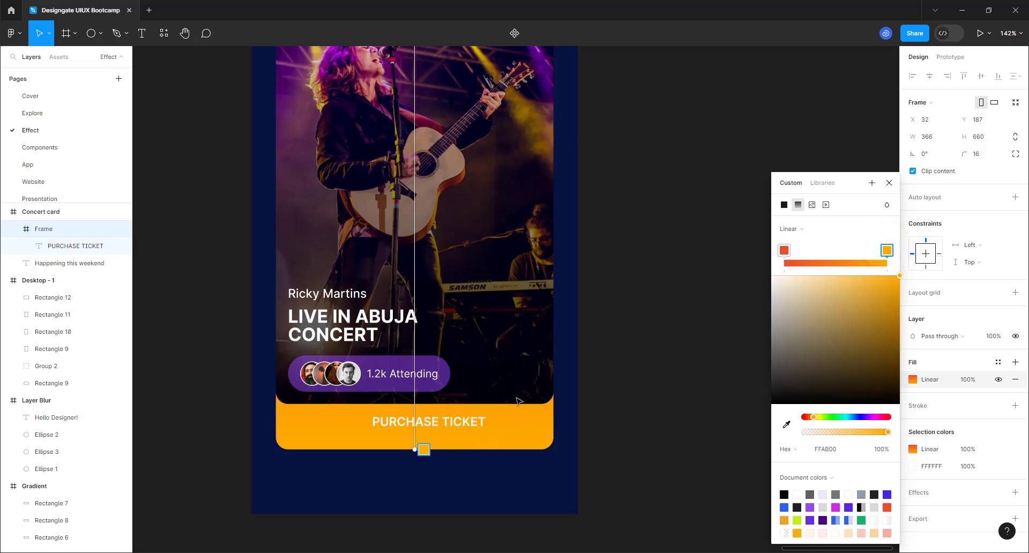
- Drag the gradient handles down so the red-to-orange gradient covers the button strip
scroll(518, 401, "down", 5)
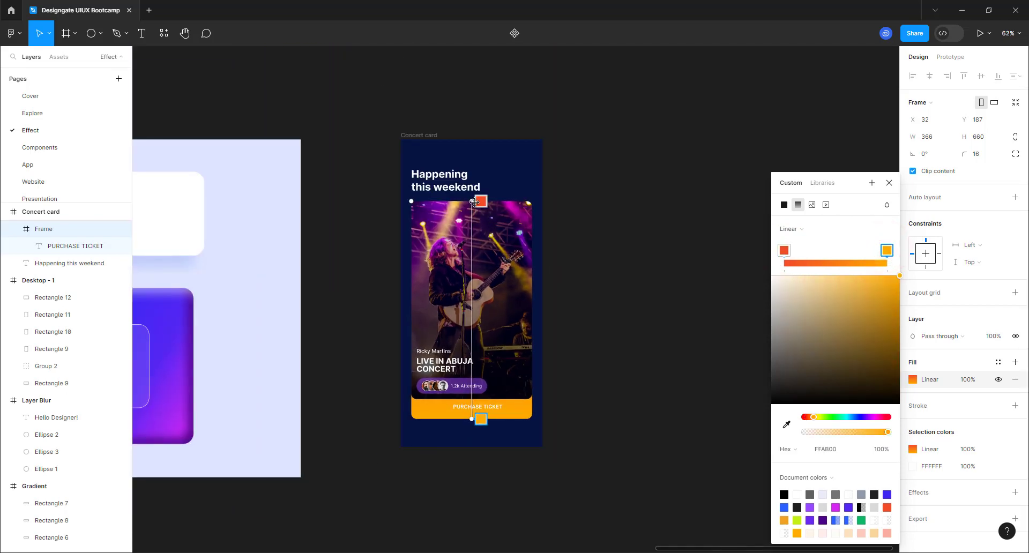
left_click_drag(472, 198, 522, 381)
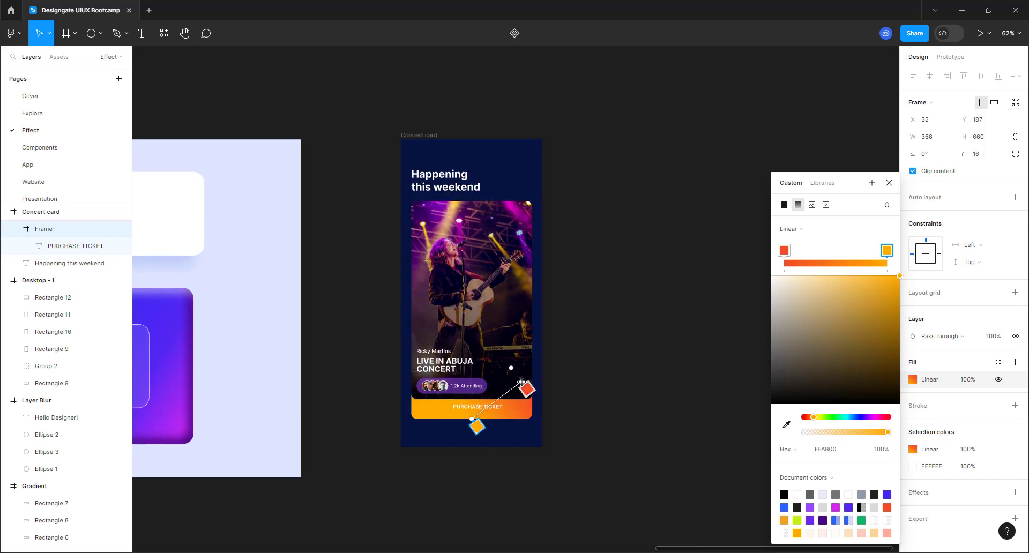
left_click_drag(470, 423, 410, 421)
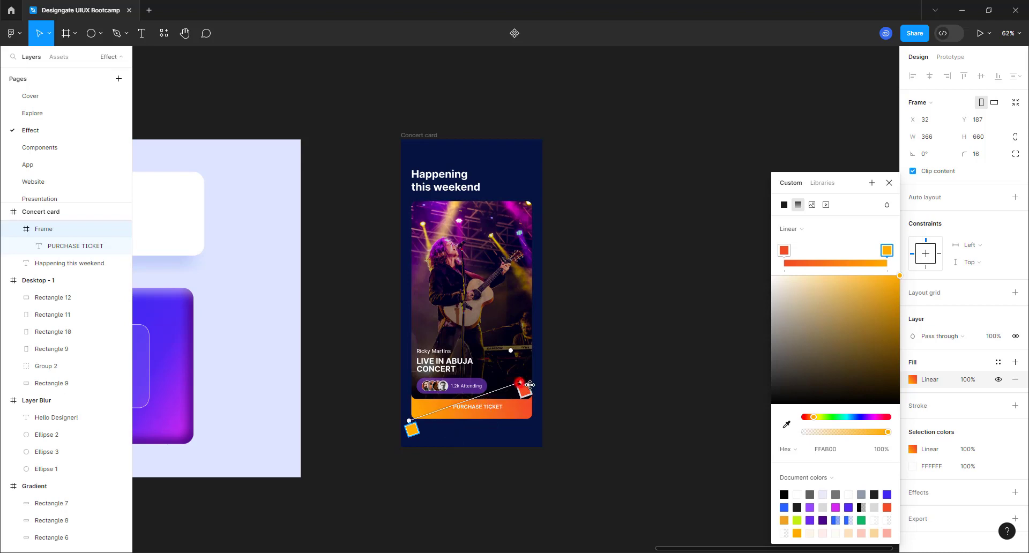
left_click_drag(530, 385, 531, 395)
scroll(531, 395, "up", 5)
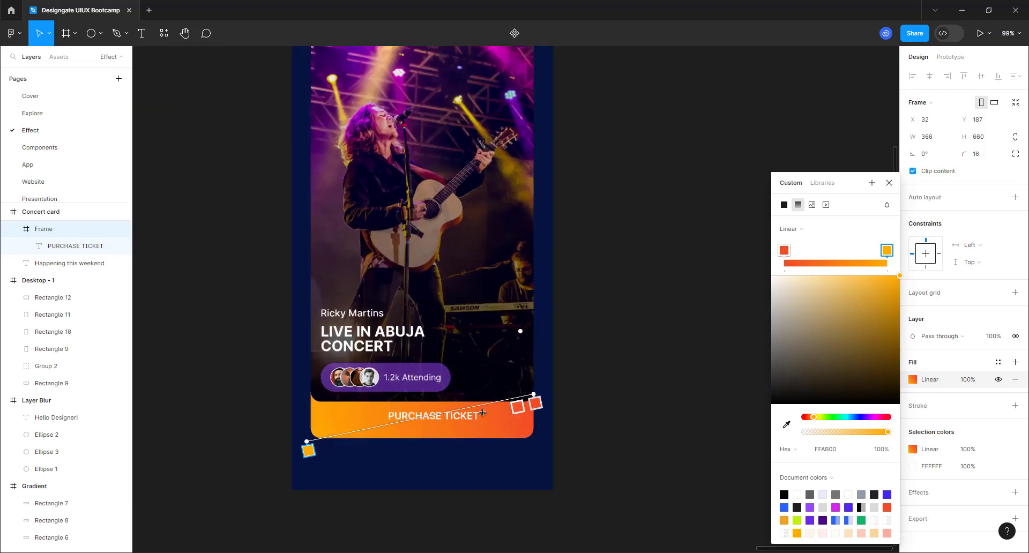
scroll(483, 412, "up", 3)
- Tilt the gradient so red starts at the lower-left and orange ends at the button's right
left_click_drag(551, 391, 253, 419)
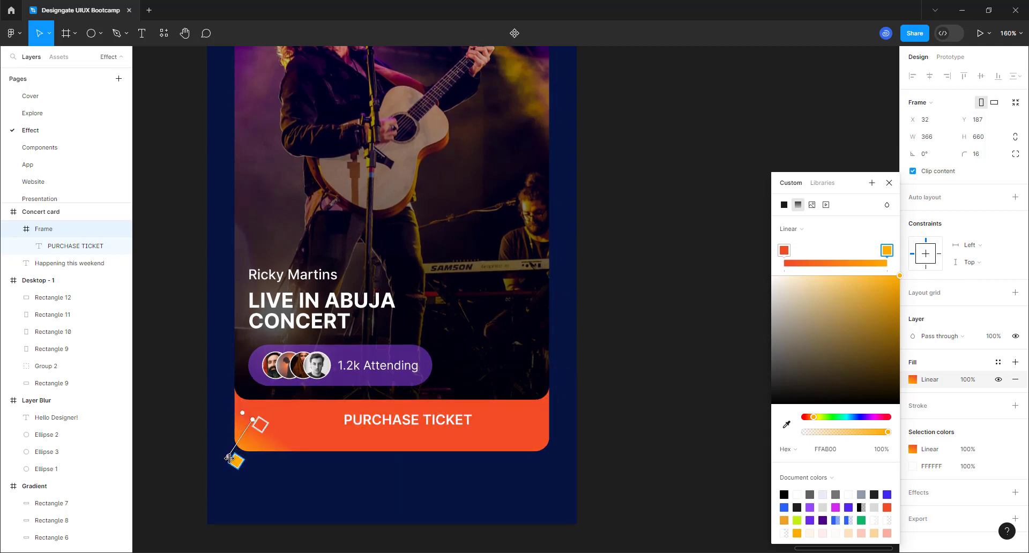
left_click_drag(235, 458, 558, 389)
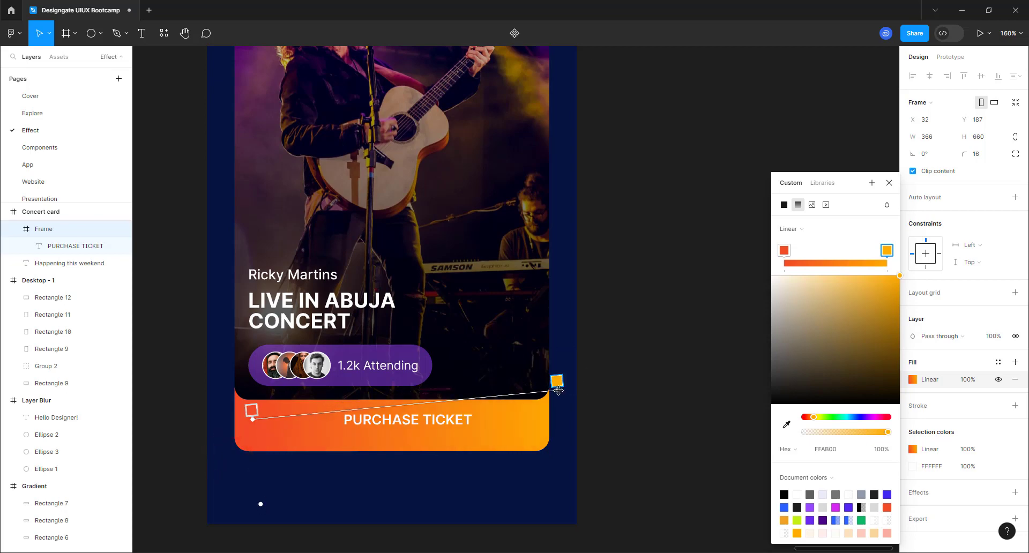
left_click(256, 414)
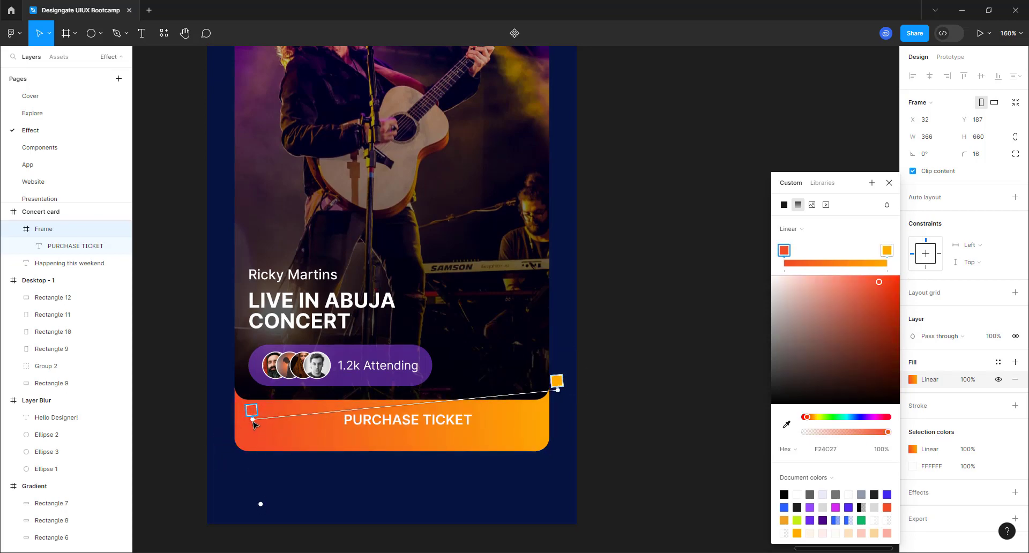
left_click_drag(255, 425, 225, 453)
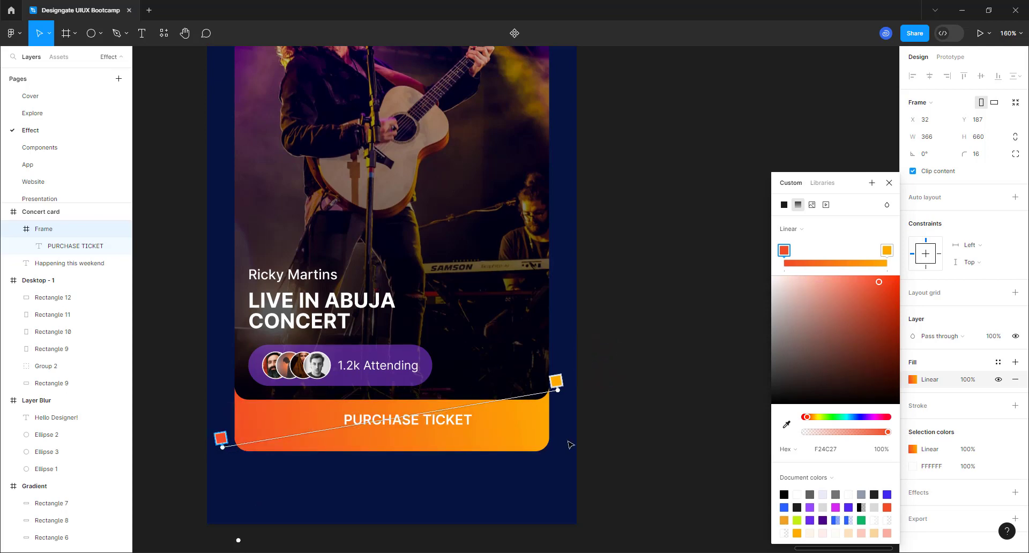
left_click(885, 184)
left_click(739, 272)
left_click(434, 427)
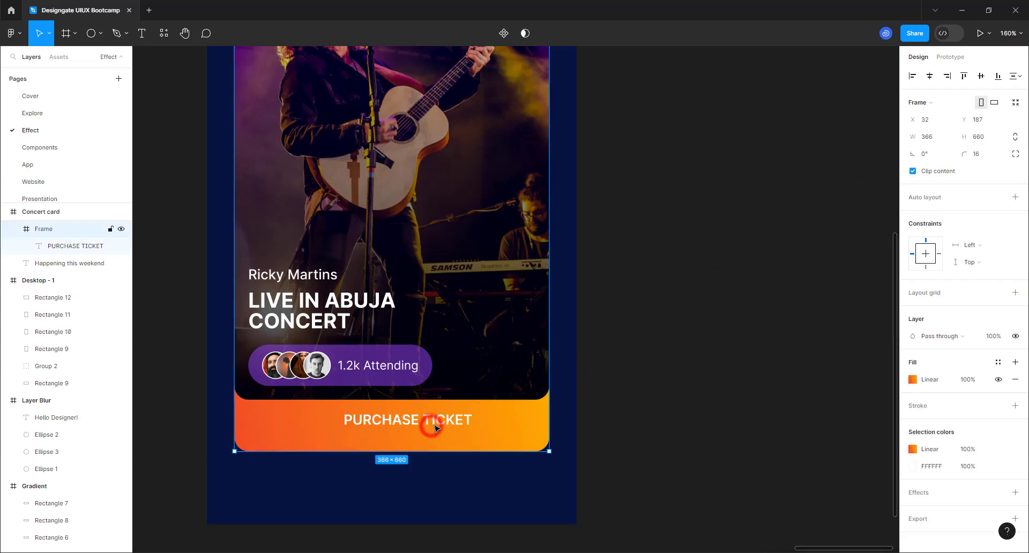
- Centre PURCHASE TICKET horizontally on the card and drag it down slightly
left_click(434, 427)
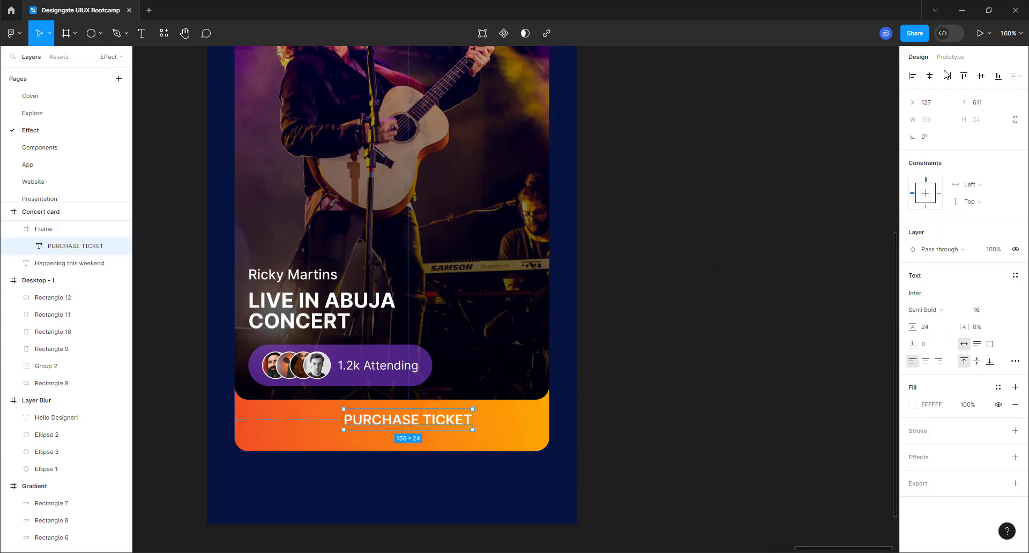
left_click(929, 78)
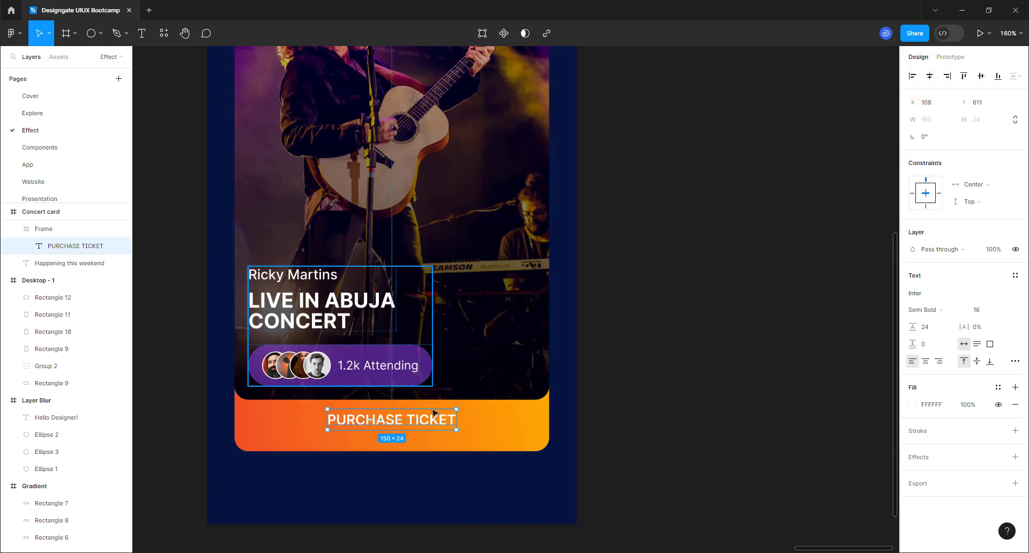
scroll(434, 417, "down", 2)
scroll(381, 466, "up", 2)
scroll(381, 466, "up", 4)
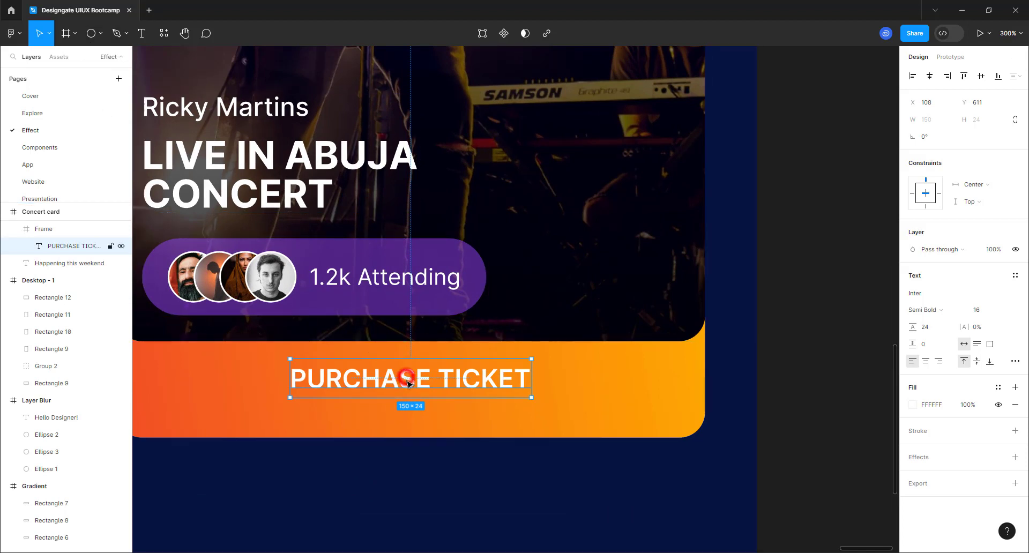
left_click_drag(408, 383, 405, 392)
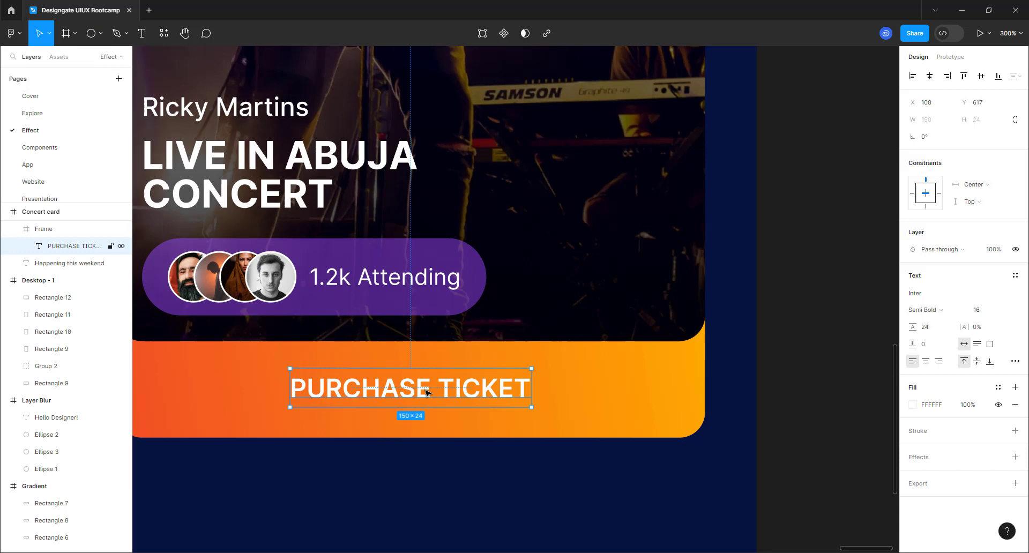
- Nudge the PURCHASE TICKET label down one pixel to Y 618, centred in the orange strip
left_click(675, 391)
left_click(930, 74)
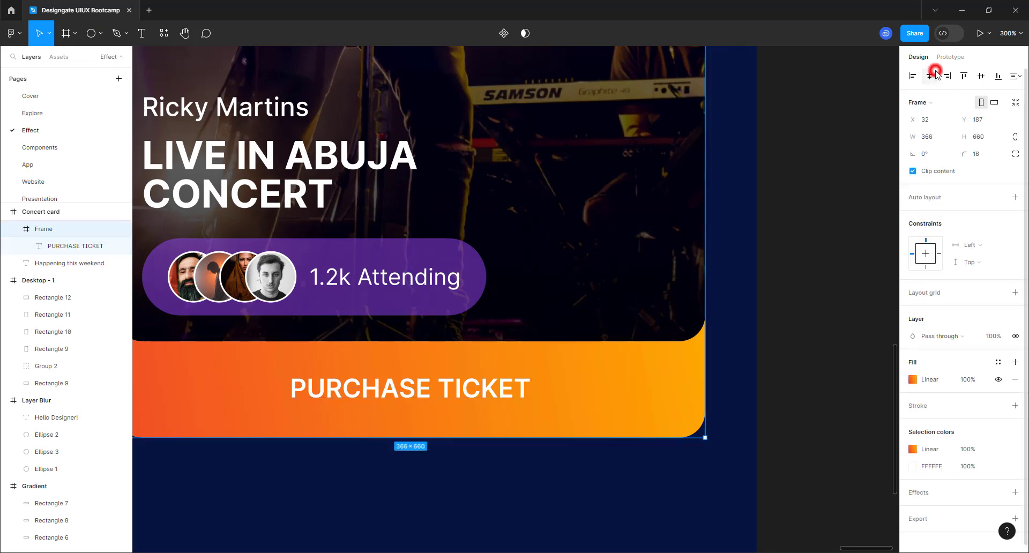
left_click(490, 456)
double_click(467, 386)
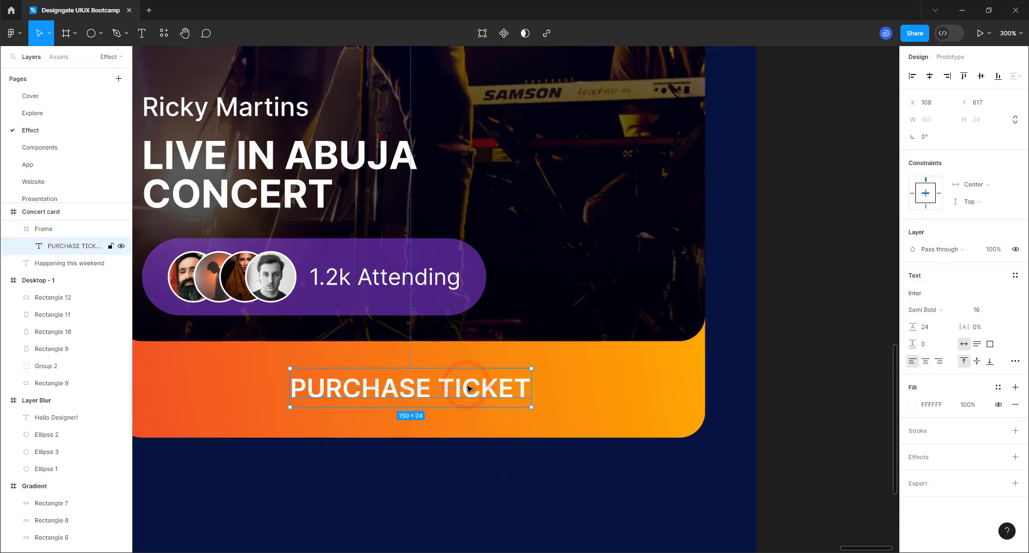
key("alt")
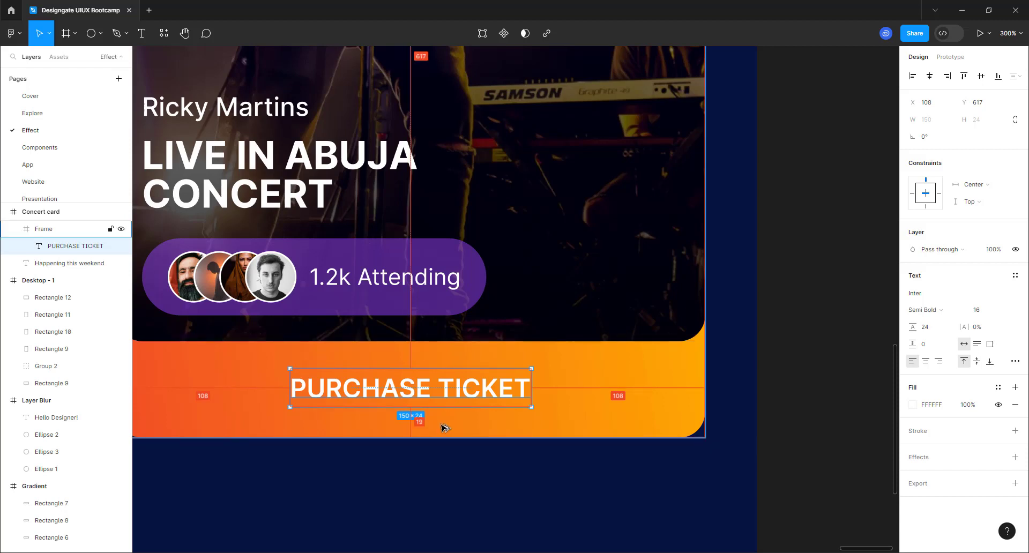
key("Down")
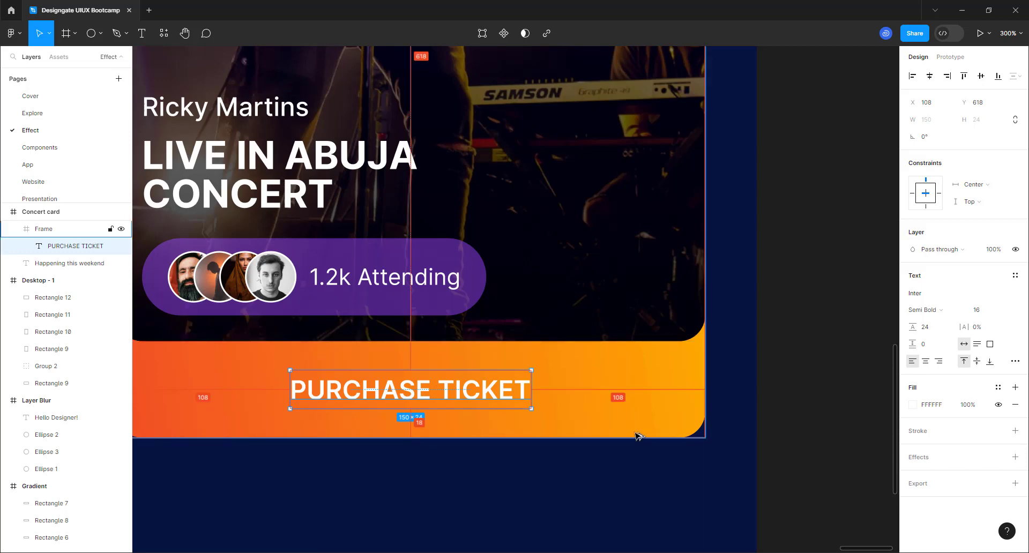
scroll(638, 435, "down", 10)
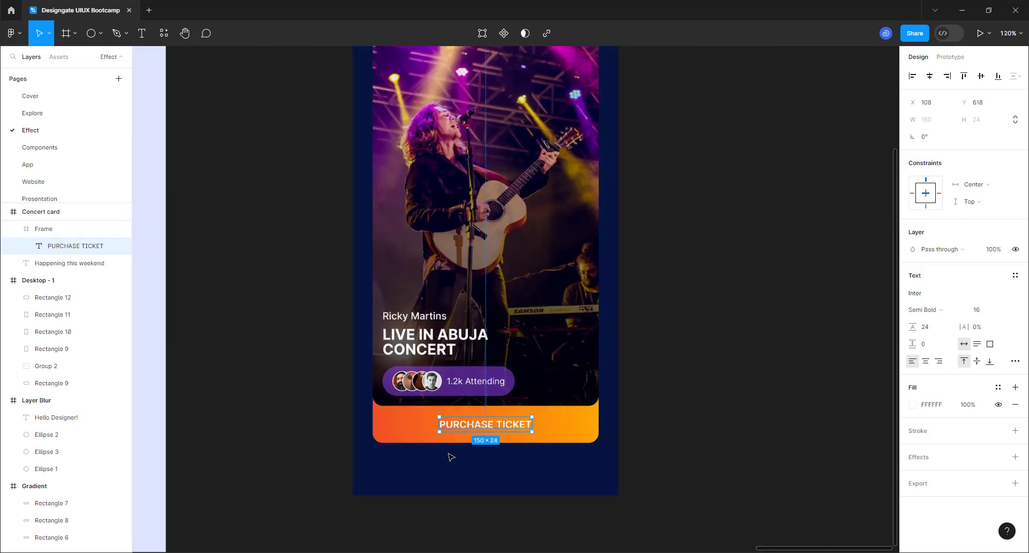
scroll(450, 456, "down", 1)
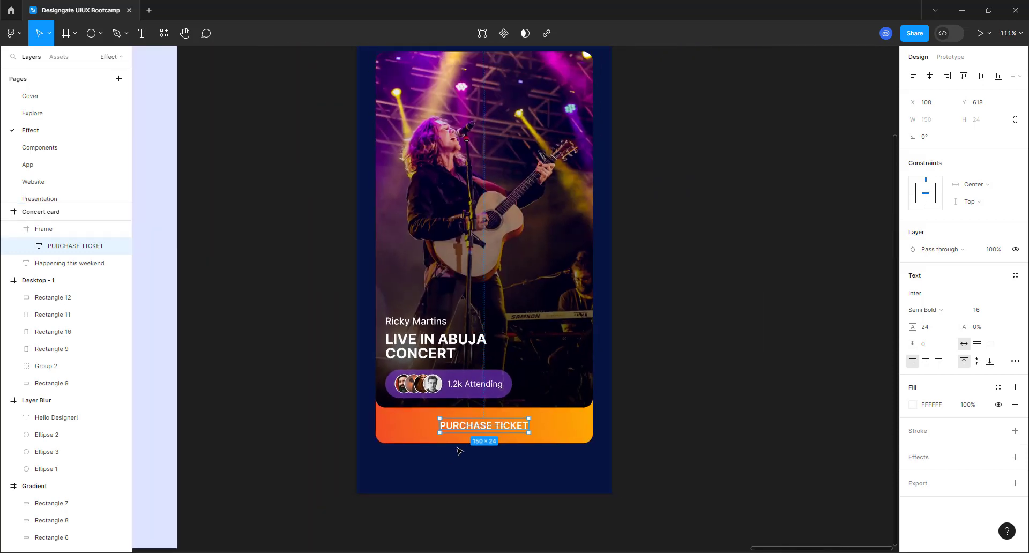
left_click(924, 309)
left_click(929, 324)
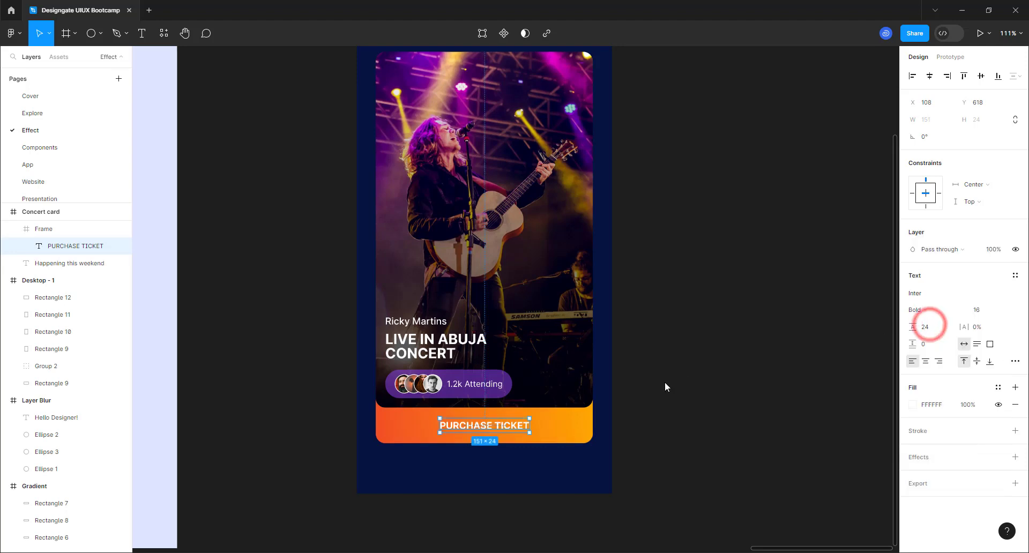
left_click(665, 383)
scroll(343, 434, "down", 3)
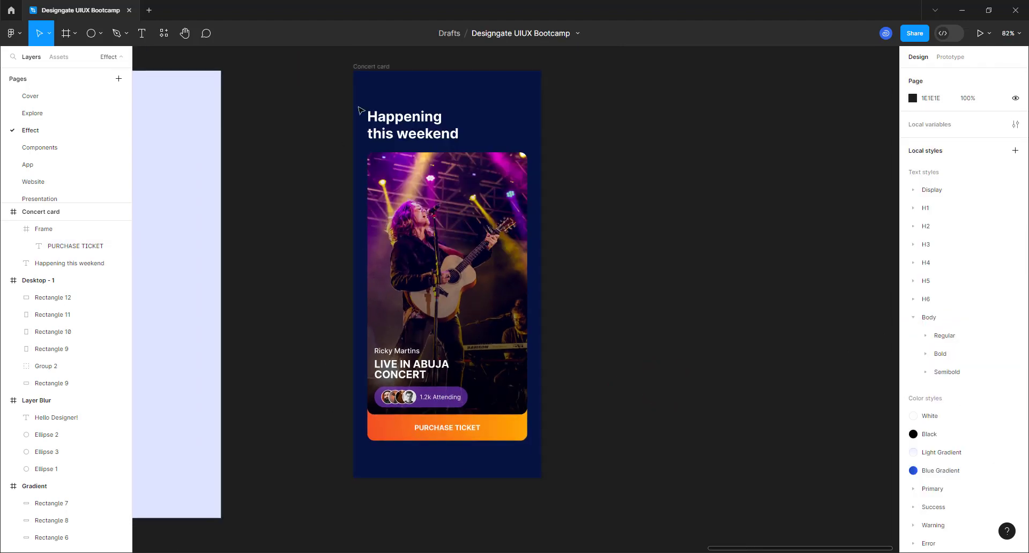
left_click(368, 66)
scroll(536, 343, "up", 2)
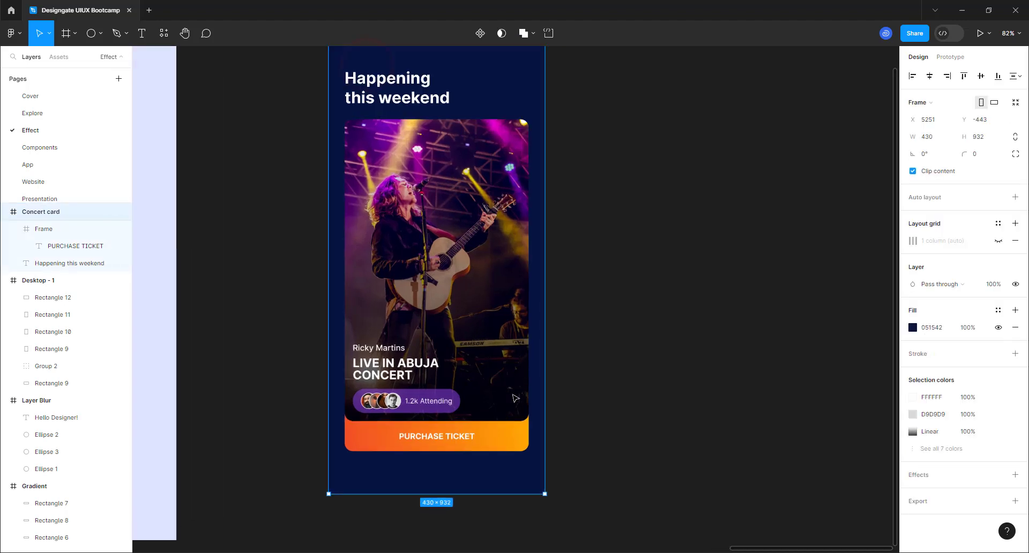
scroll(466, 495, "up", 2)
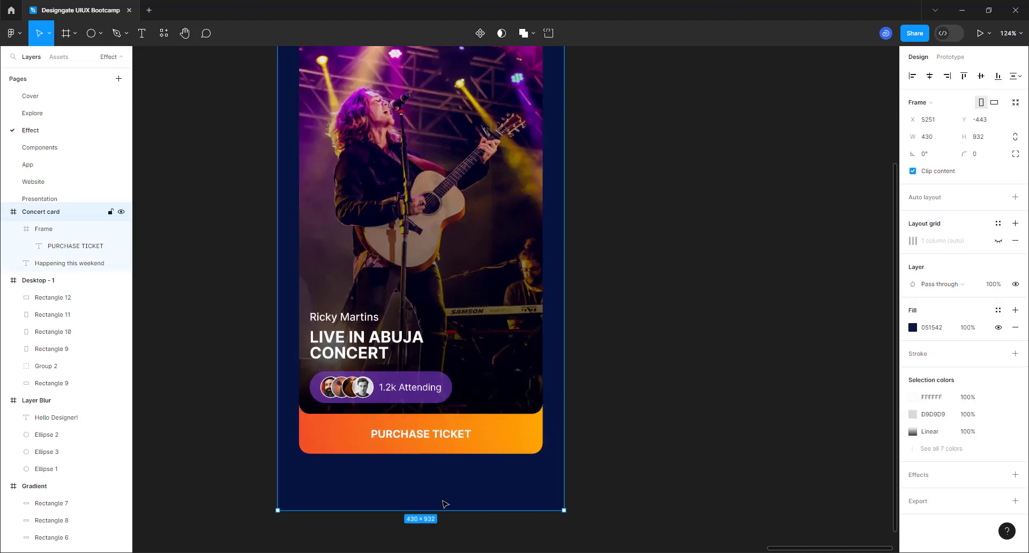
scroll(444, 504, "up", 1)
left_click(440, 433)
left_click(441, 433)
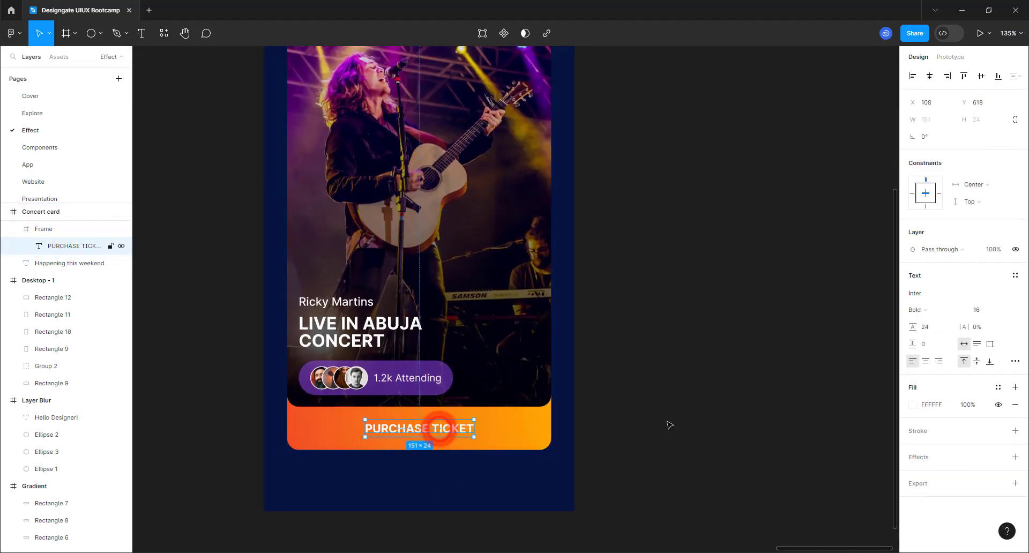
left_click(928, 305)
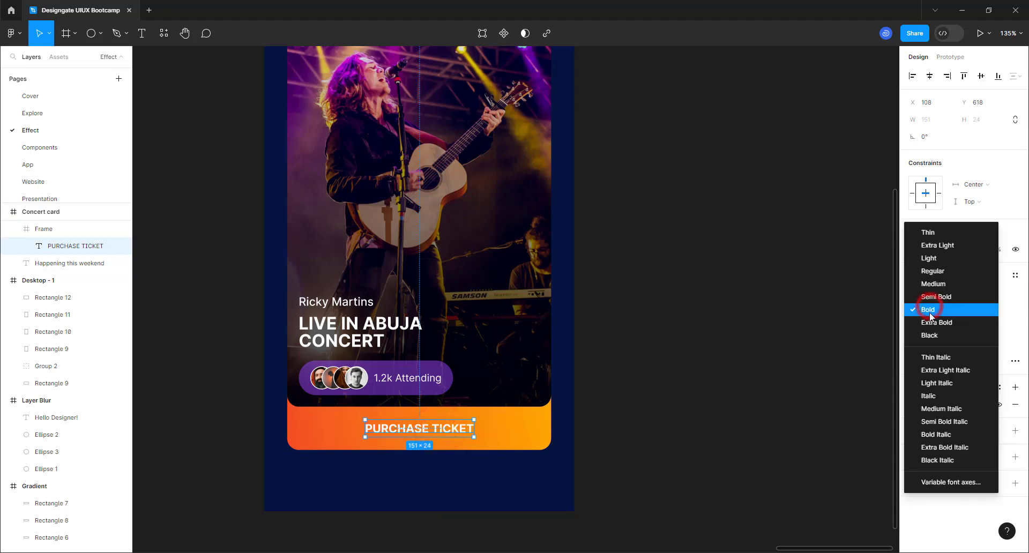
left_click(933, 295)
left_click(608, 413)
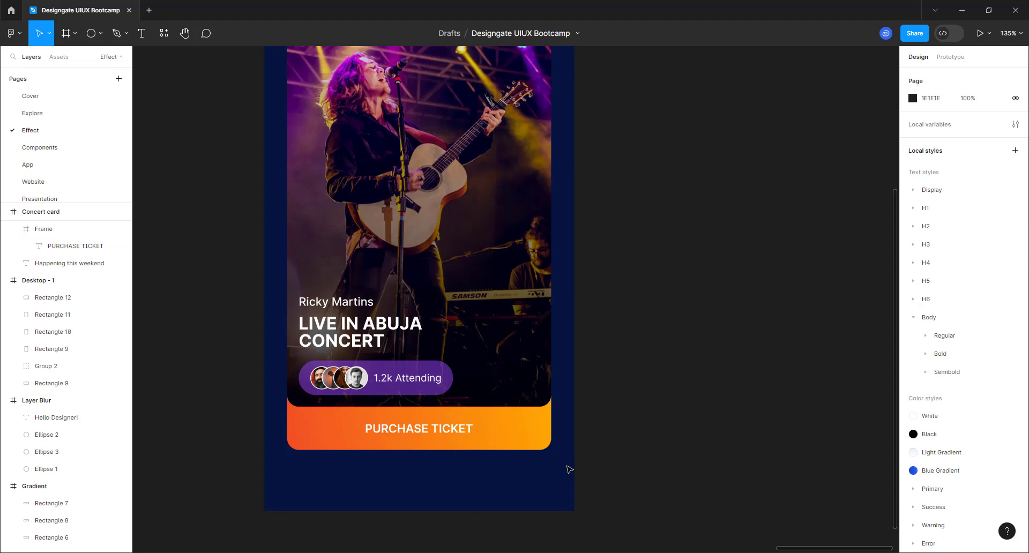
left_click(527, 445)
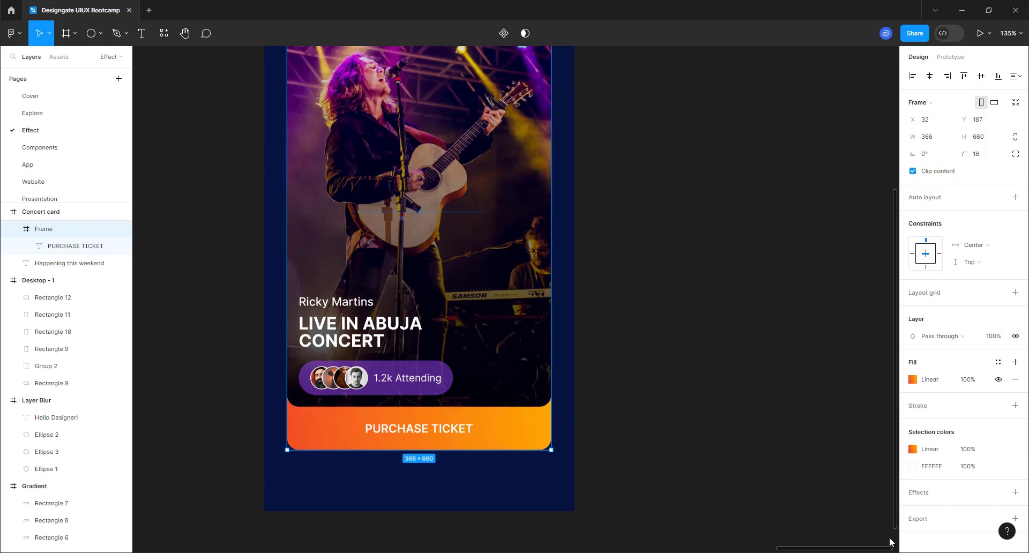
- Add an effect to the card frame and change it to Inner shadow
scroll(943, 481, "down", 1)
left_click(1014, 481)
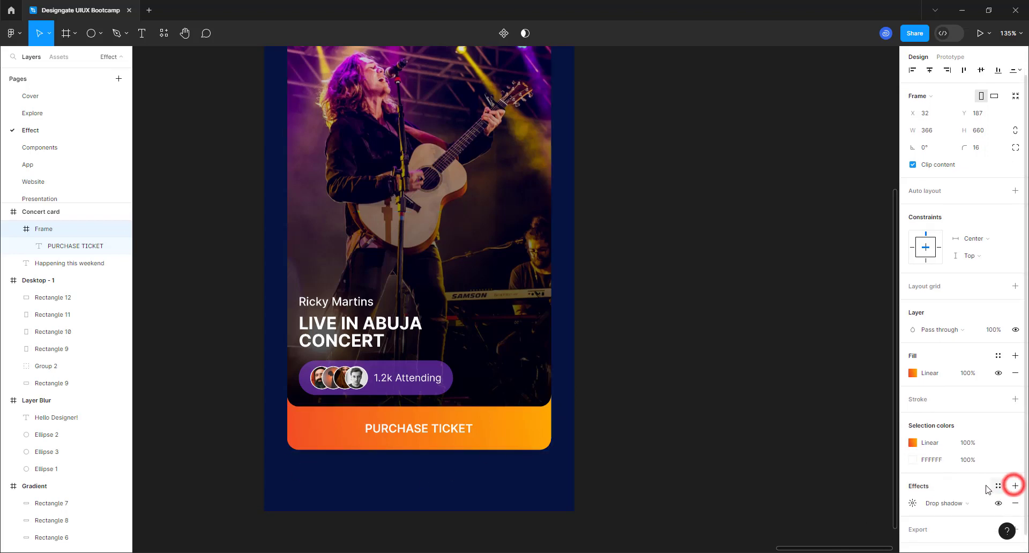
scroll(969, 495, "down", 1)
left_click(954, 486)
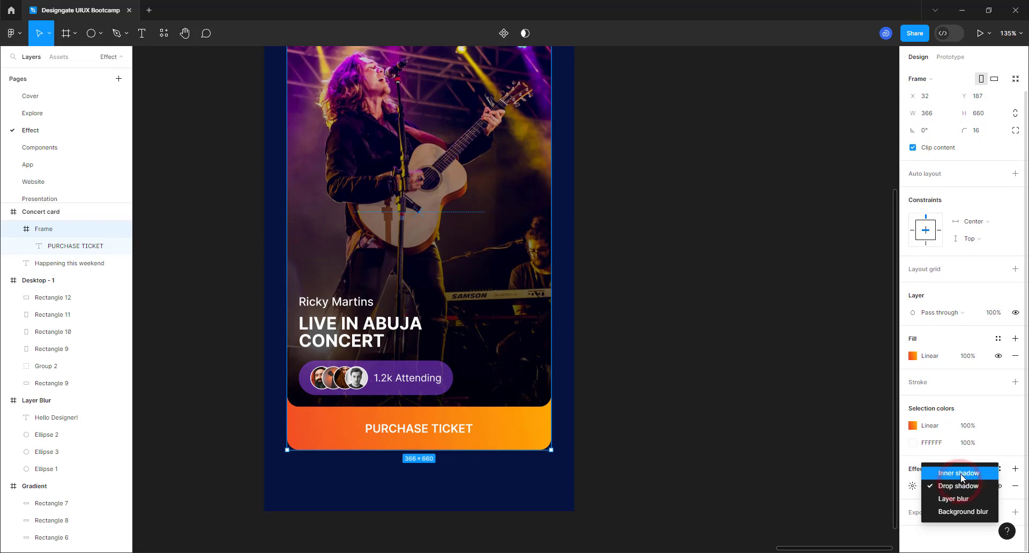
left_click(960, 473)
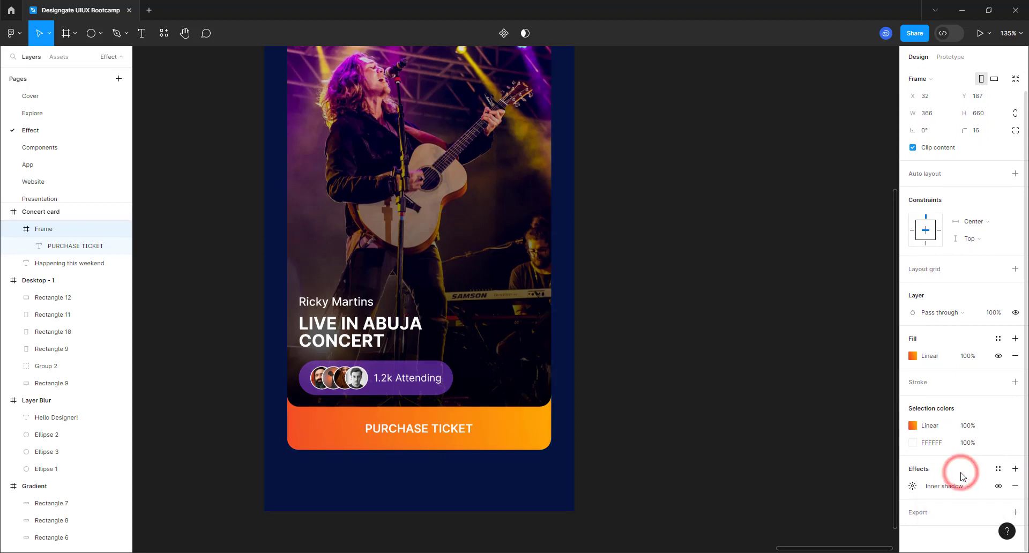
left_click(913, 483)
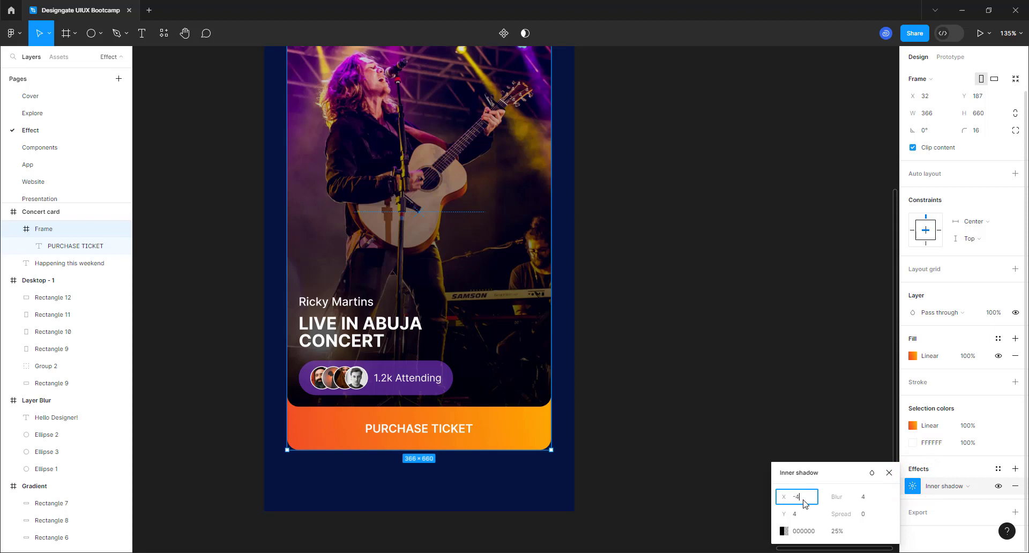
- Set the inner shadow to X -4, Y -4, blur 4 and spread 0
left_click(797, 516)
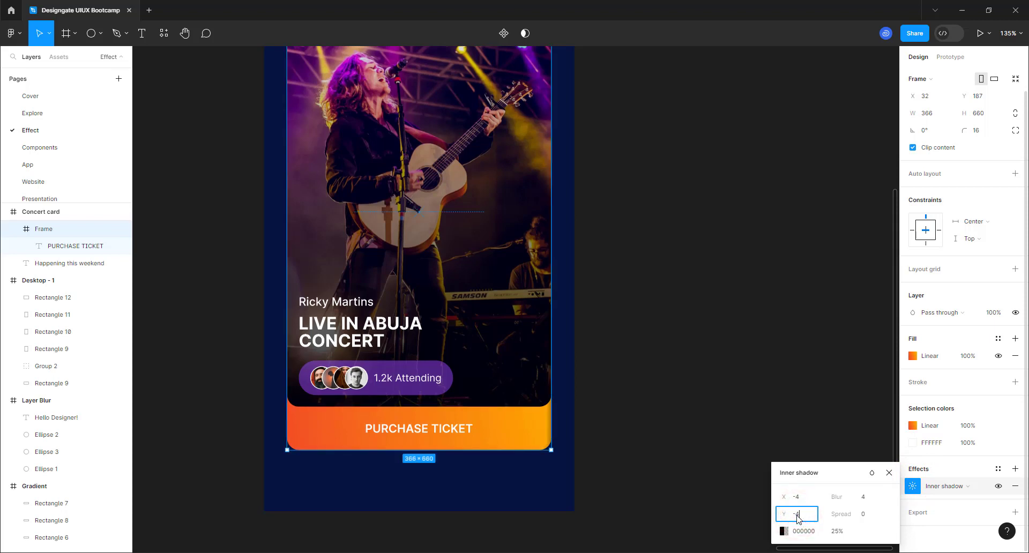
left_click(863, 510)
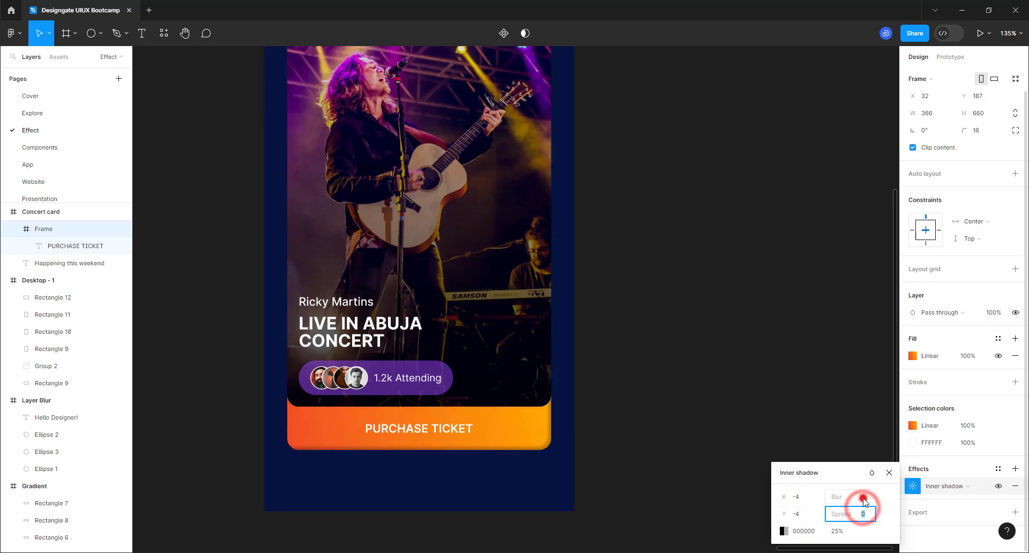
left_click(861, 498)
scroll(506, 479, "up", 3, "ctrl")
scroll(507, 479, "up", 2, "ctrl")
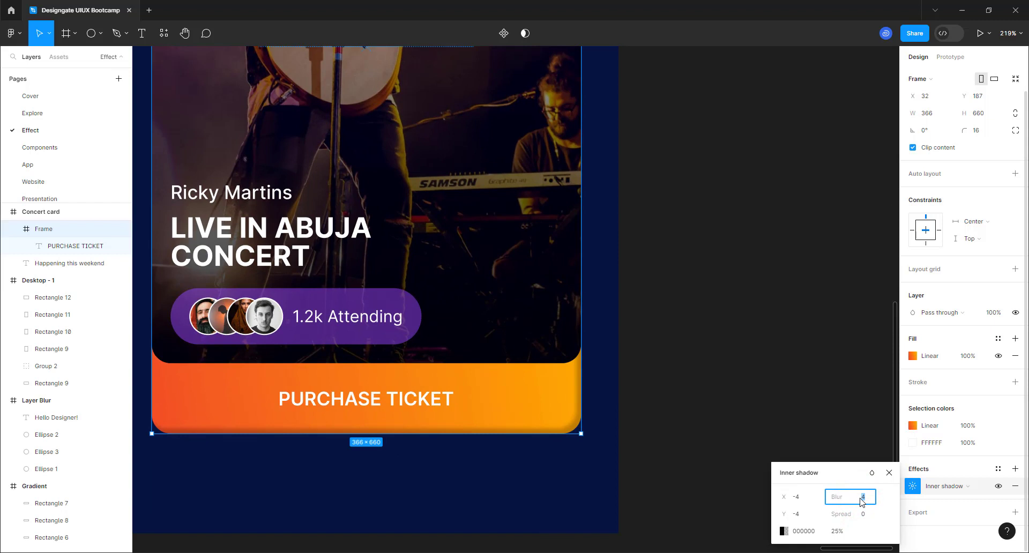
type("8")
key("Return")
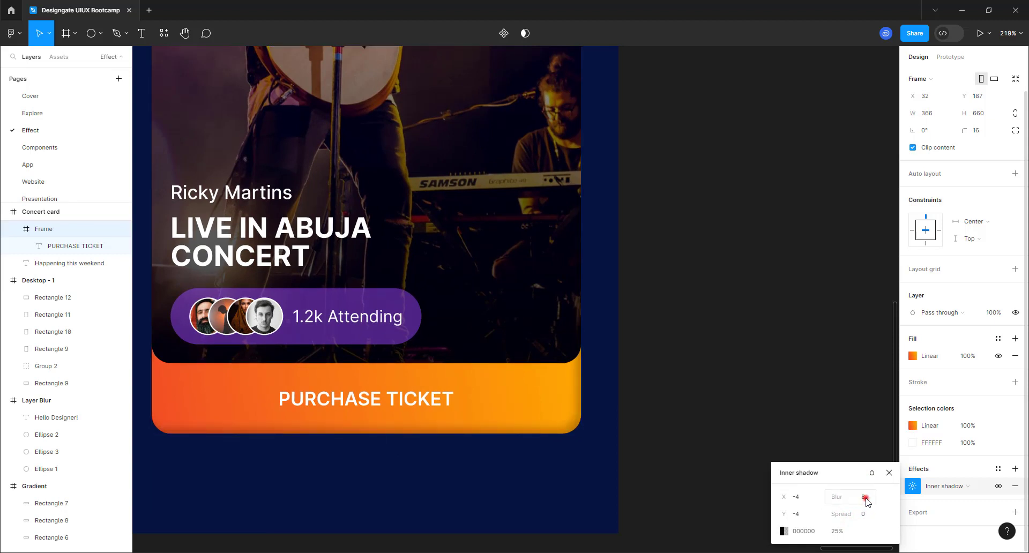
left_click(864, 497)
type("4")
key("Return")
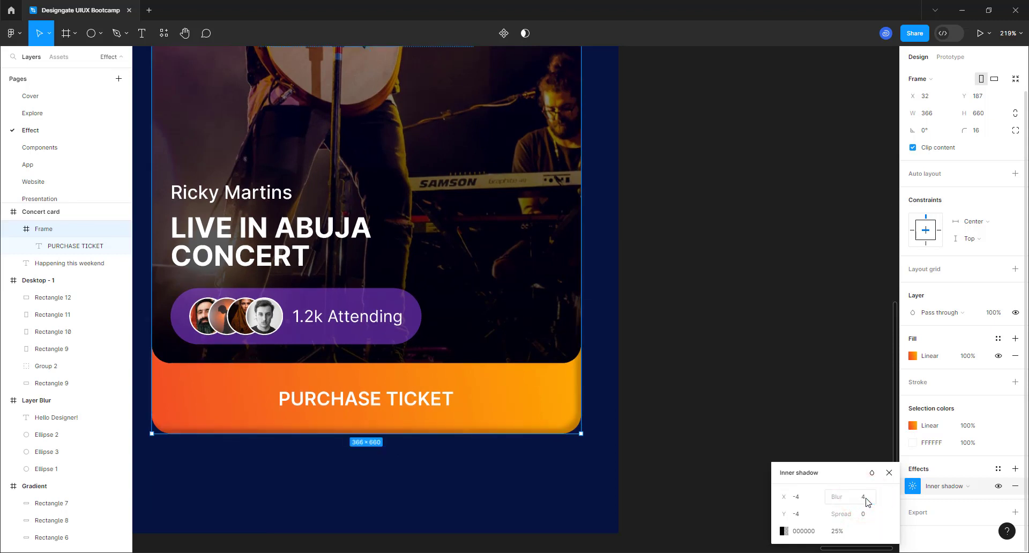
left_click(783, 531)
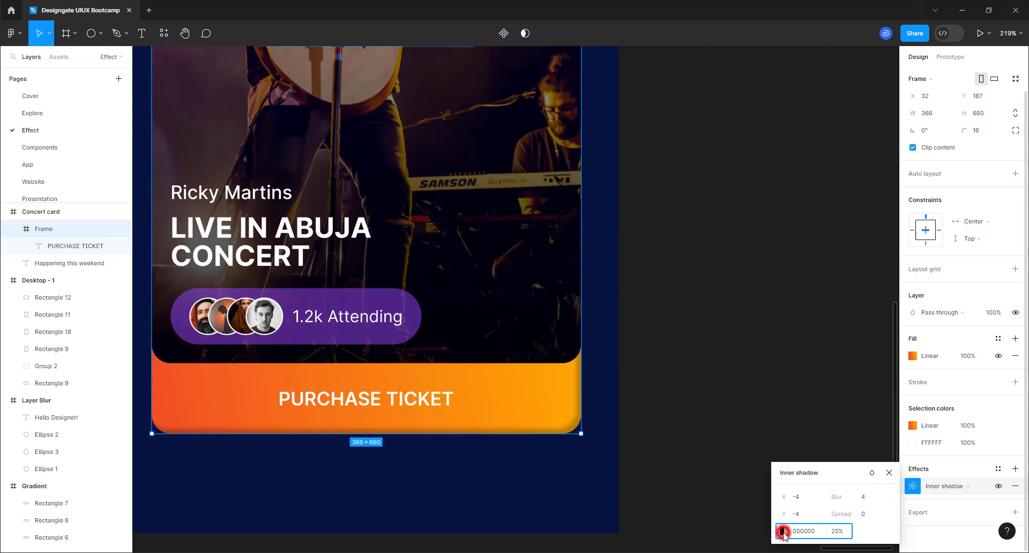
- Make the inner shadow colour pure white
left_click(647, 311)
mouse_move(648, 292)
left_mouse_down()
mouse_move(638, 292)
mouse_move(604, 209)
left_mouse_up()
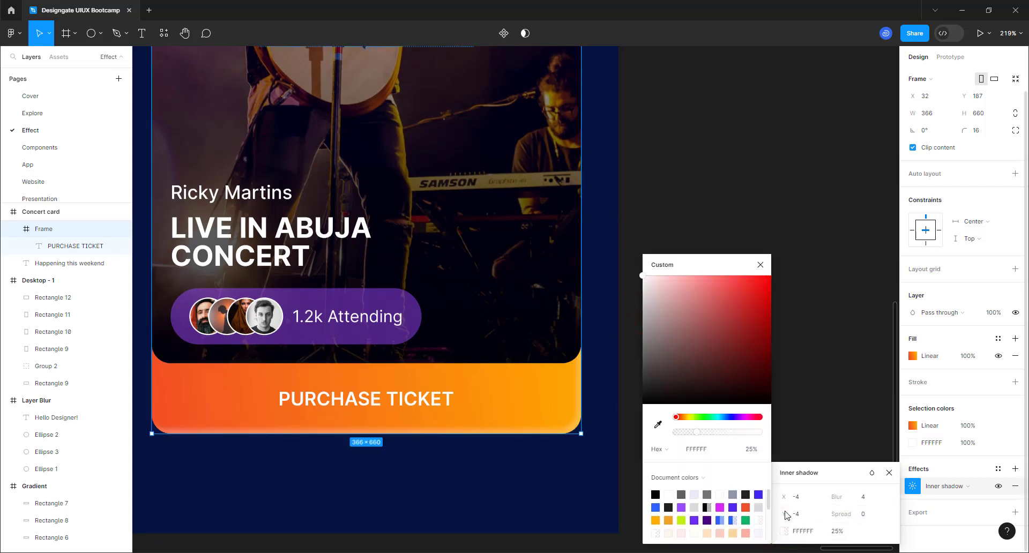
left_click_drag(727, 432, 751, 431)
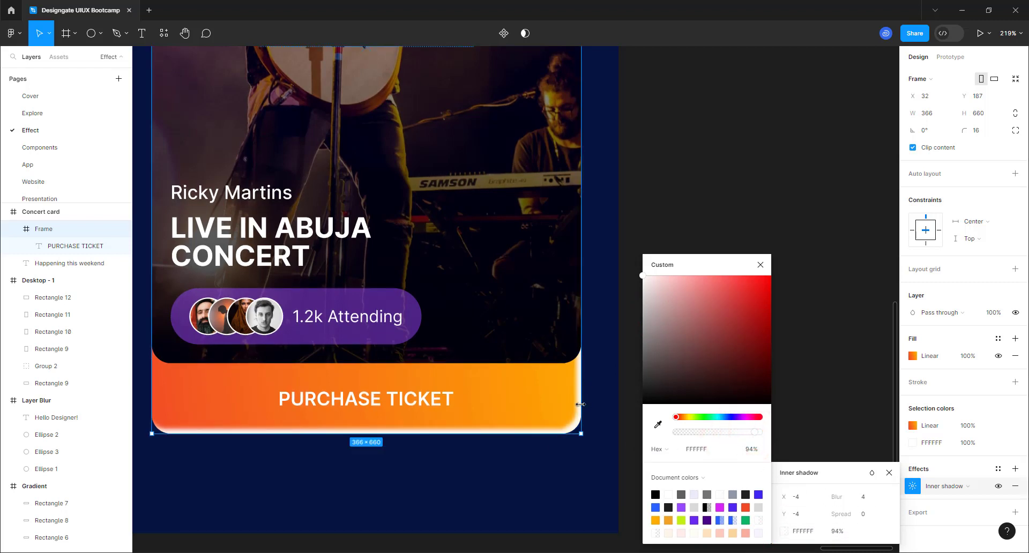
- Change the inner shadow offset to X -2, Y -2
left_click(863, 496)
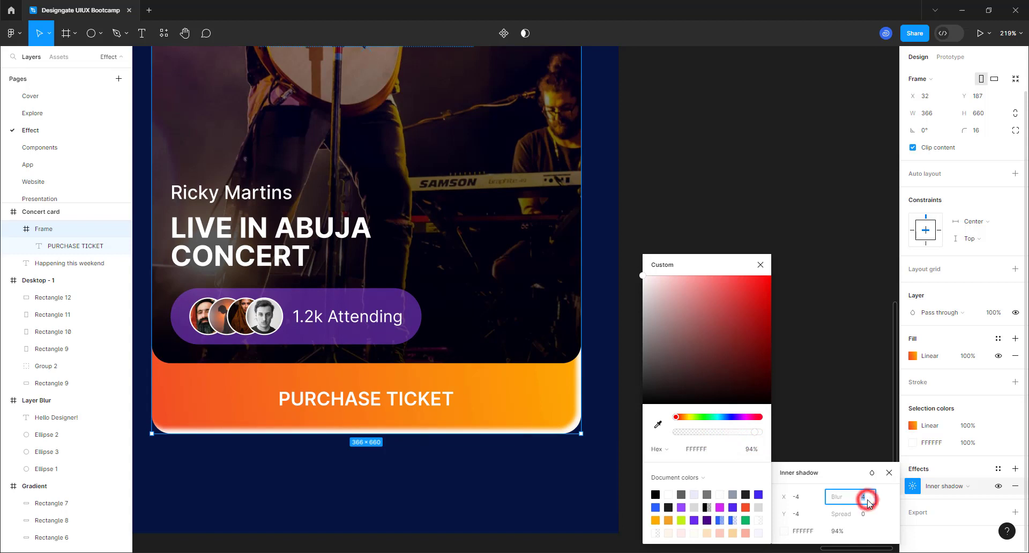
left_click(801, 501)
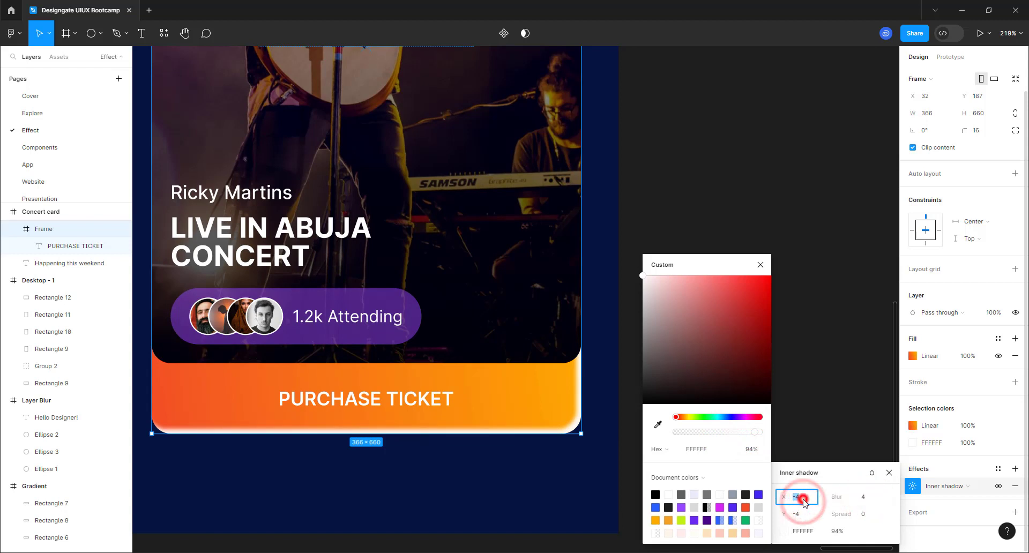
key("BackSpace")
type("2")
left_click(809, 515)
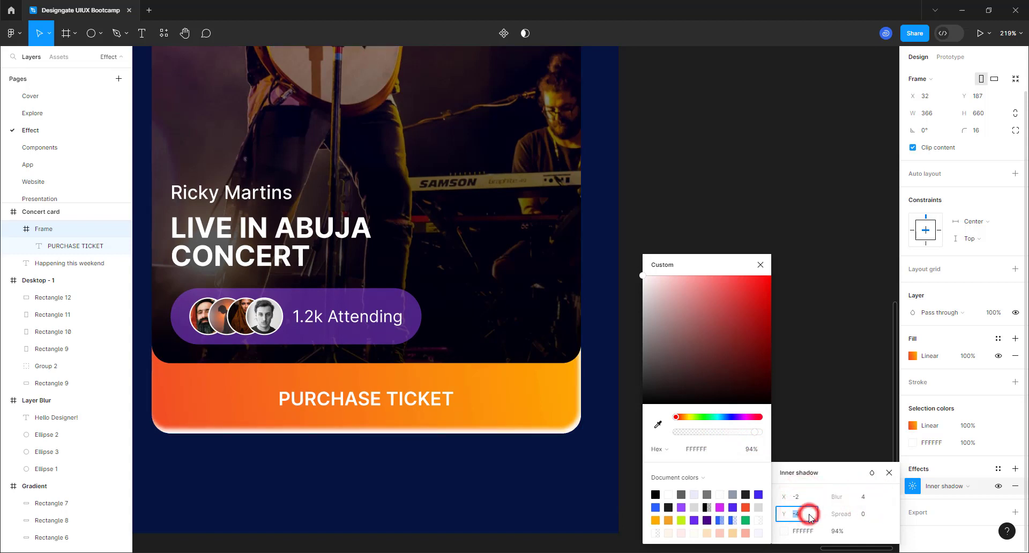
key("BackSpace")
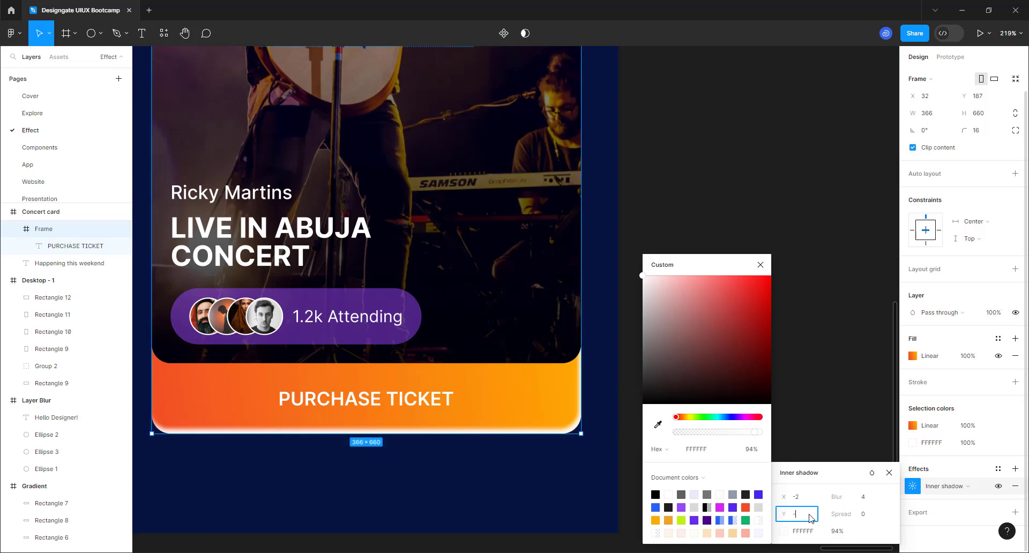
left_click(808, 499)
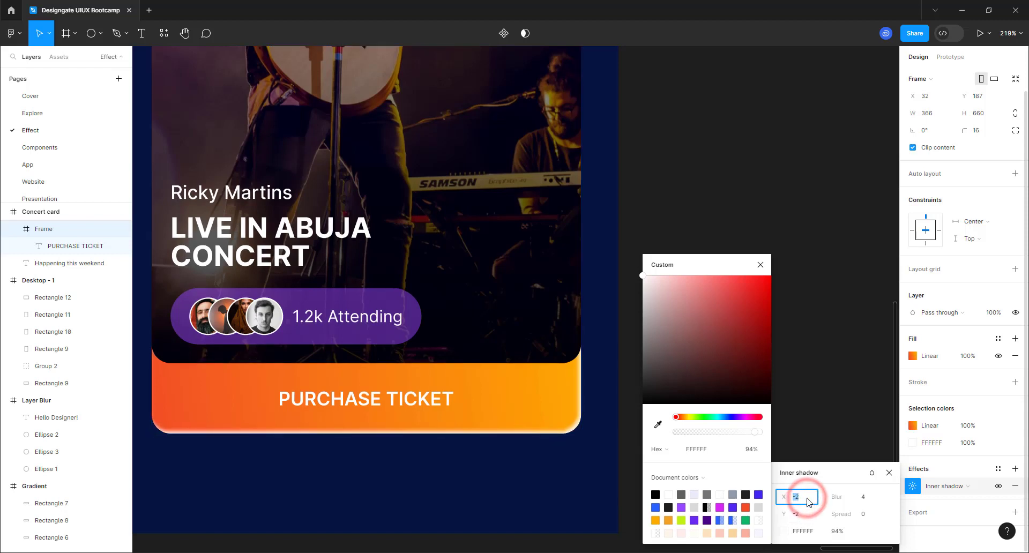
- Set the white shadow's opacity to 75% and close the colour settings
left_click(741, 433)
left_click(747, 451)
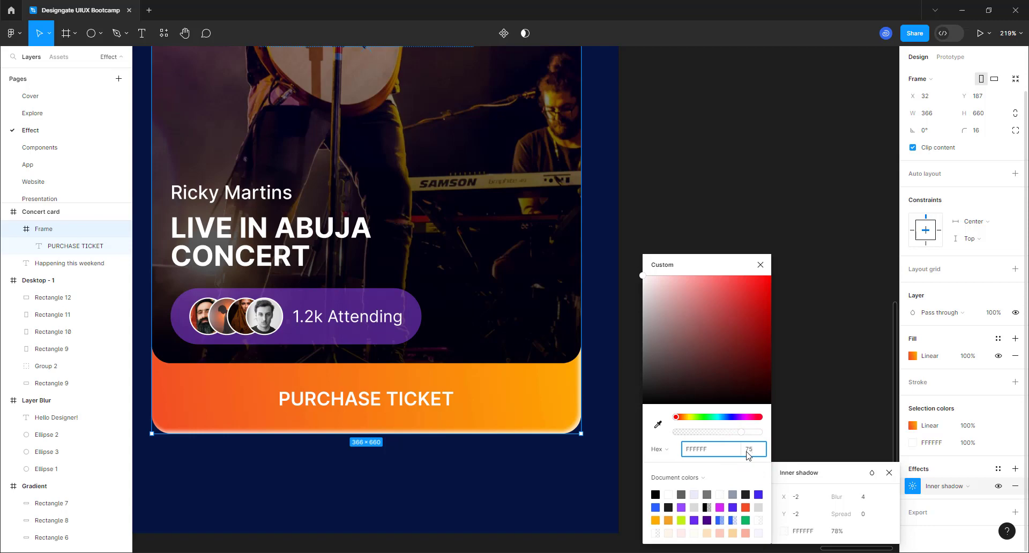
left_click(720, 449)
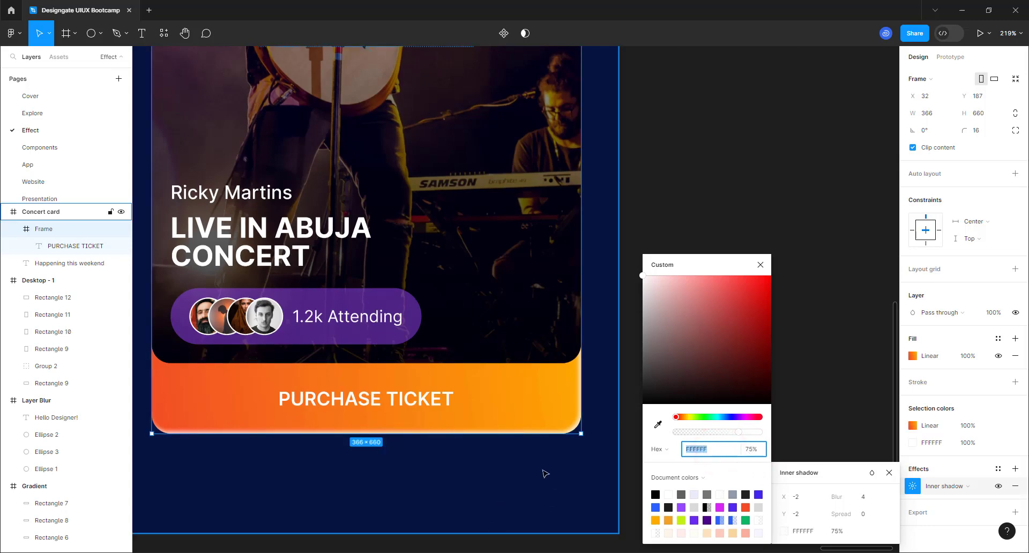
scroll(423, 498, "down", 3)
scroll(423, 499, "down", 3)
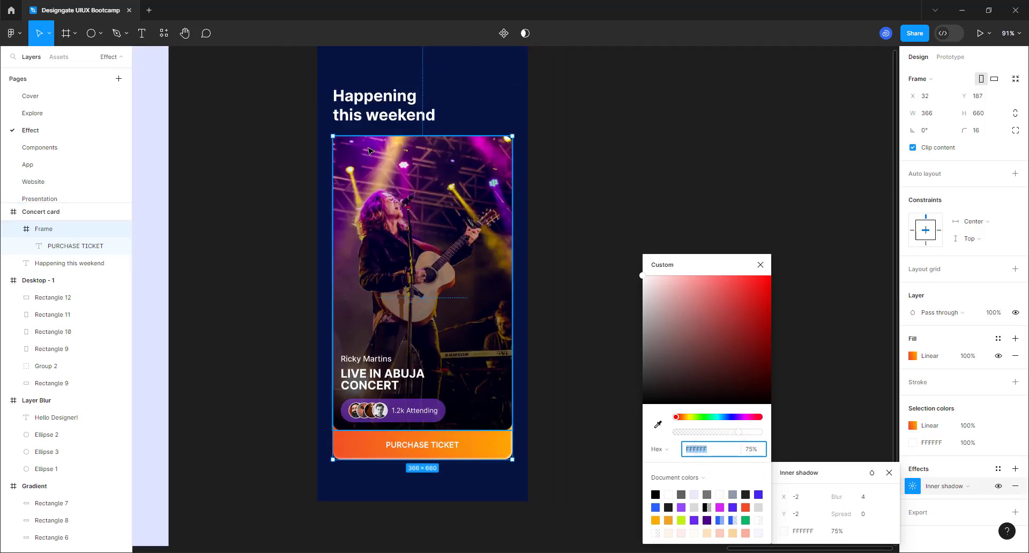
scroll(364, 496, "down", 1)
scroll(421, 262, "up", 1)
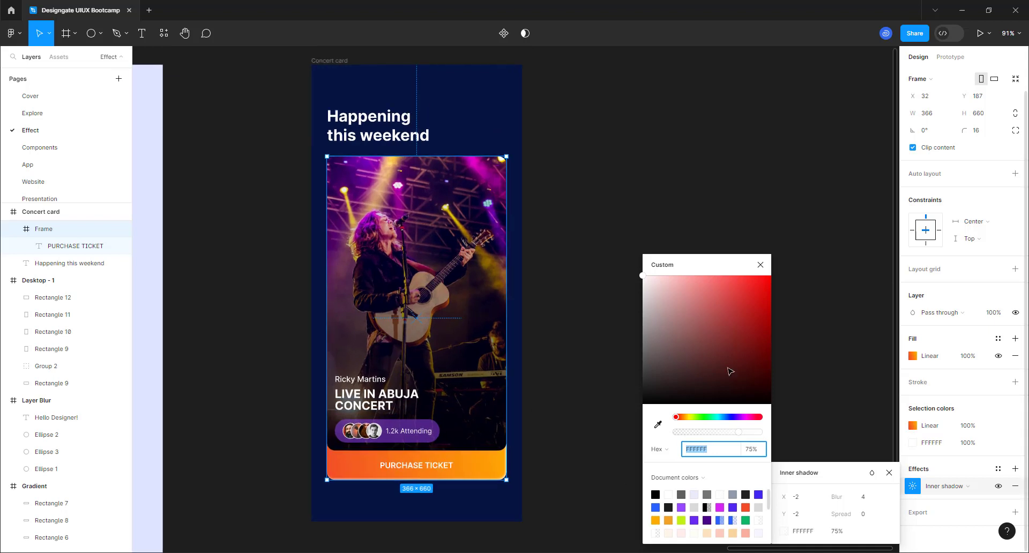
left_click(760, 265)
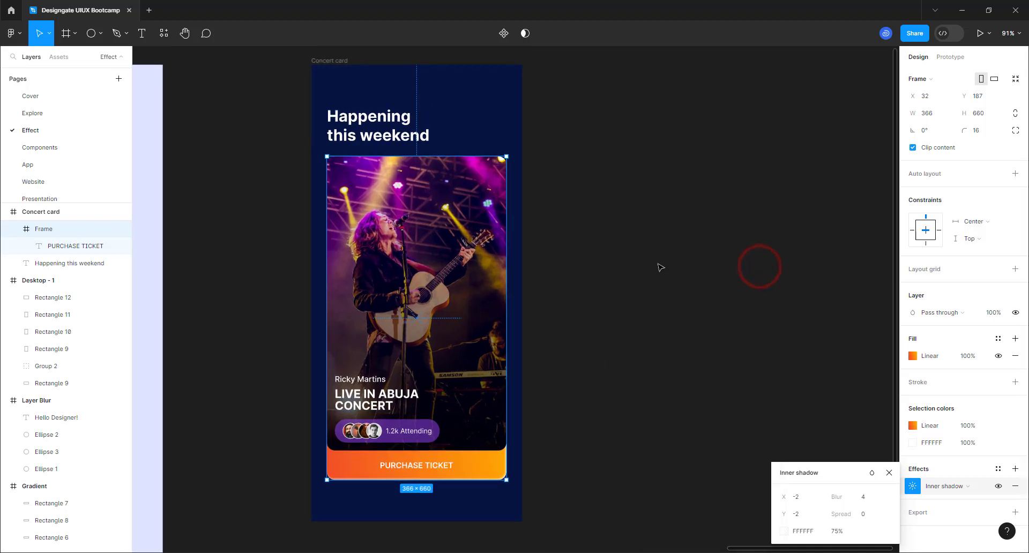
- Reselect the card frame and change its inner shadow offset to X -4, Y -4
left_click(658, 265)
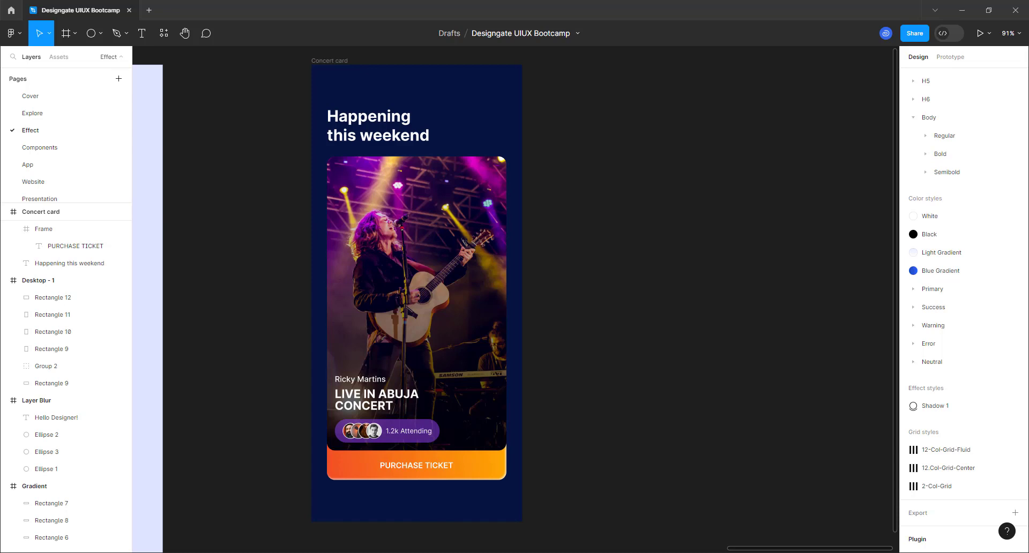
left_click(472, 471)
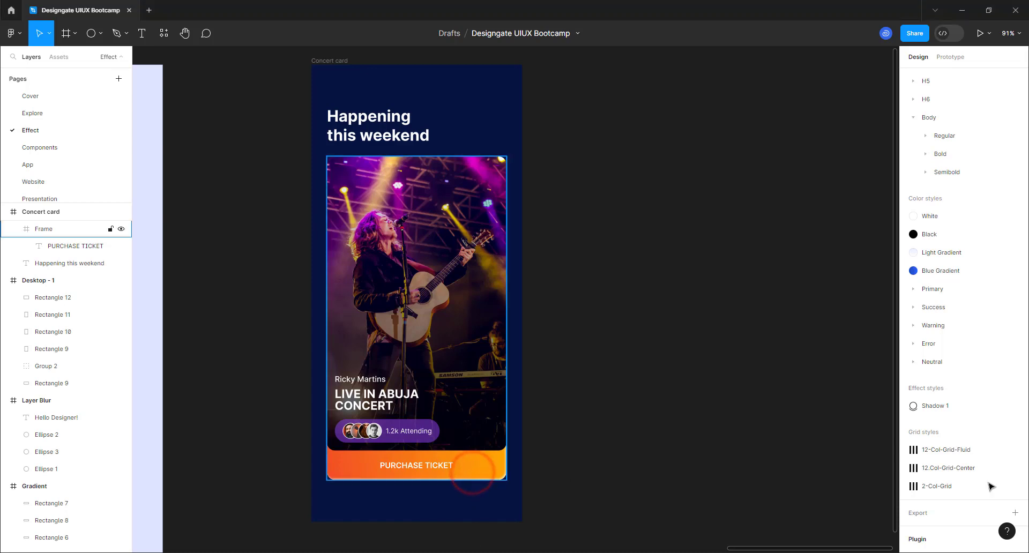
left_click(912, 486)
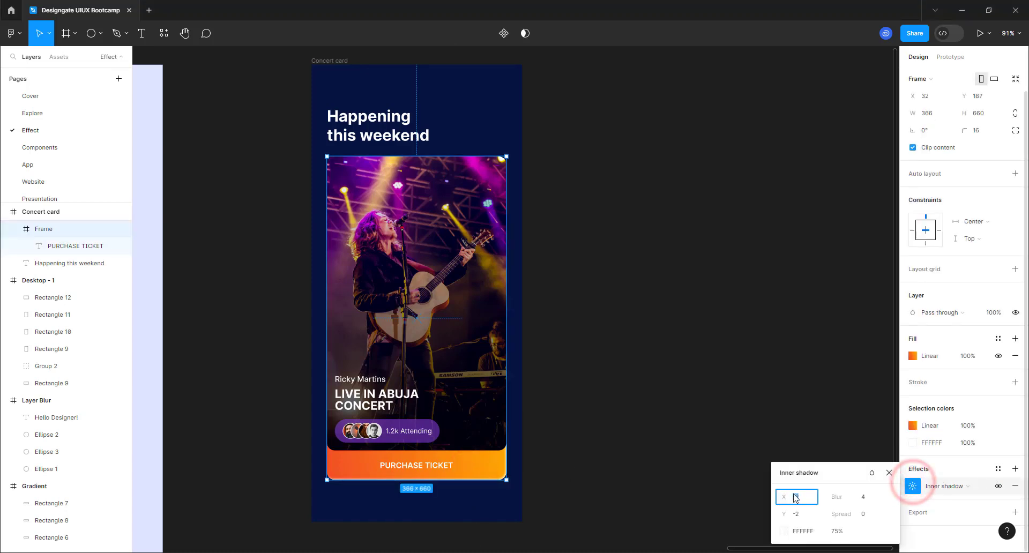
left_click(798, 501)
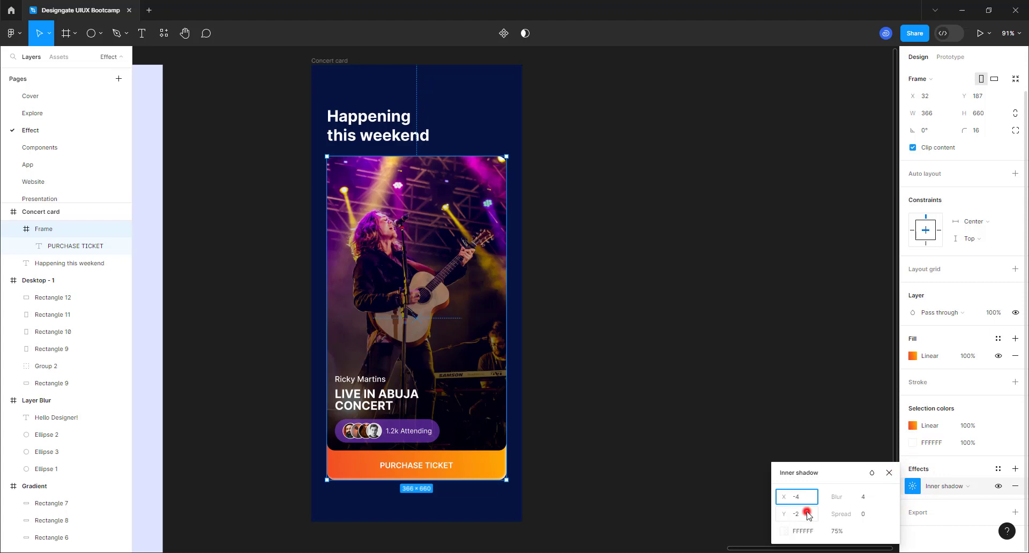
type("-4")
left_click(807, 514)
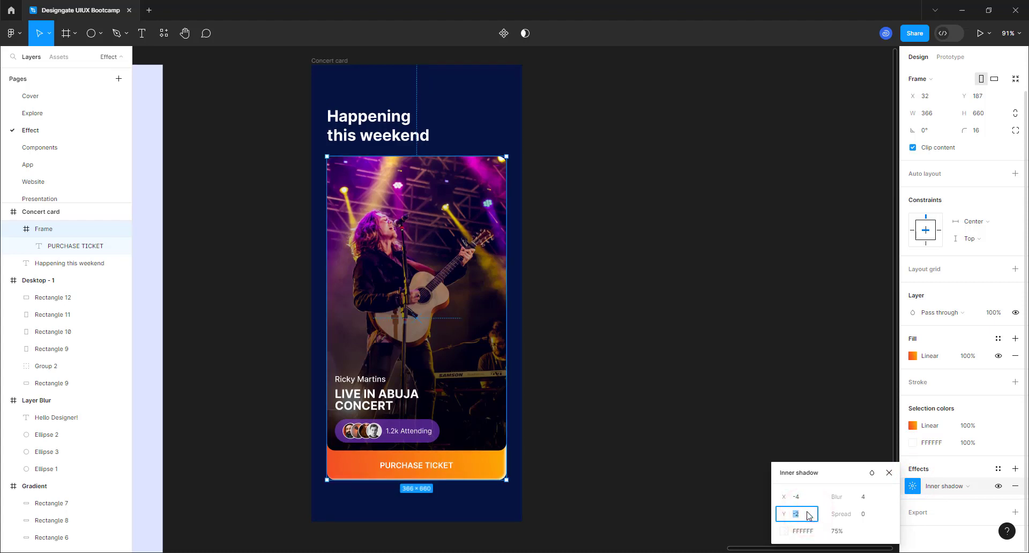
type("-4")
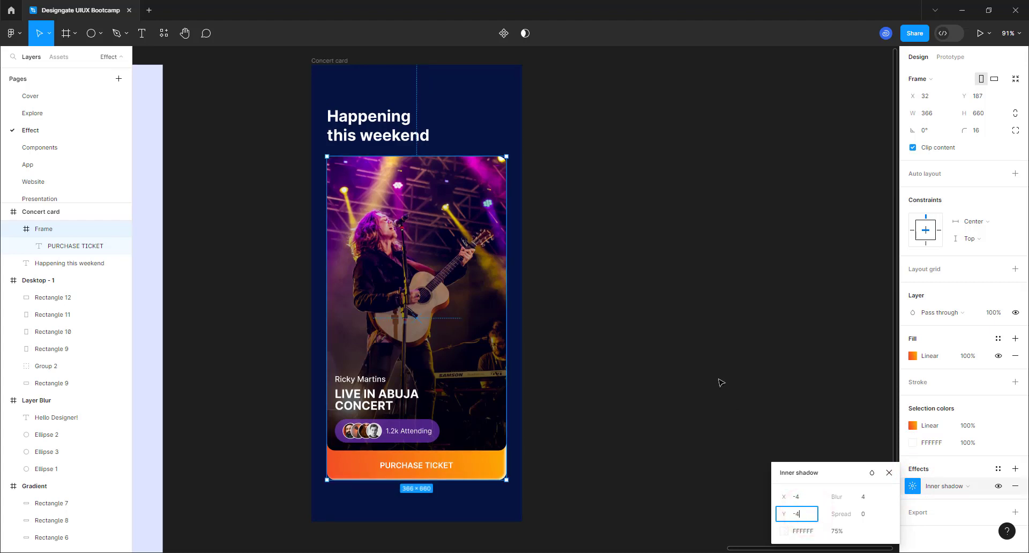
left_click(716, 377)
left_click(650, 439)
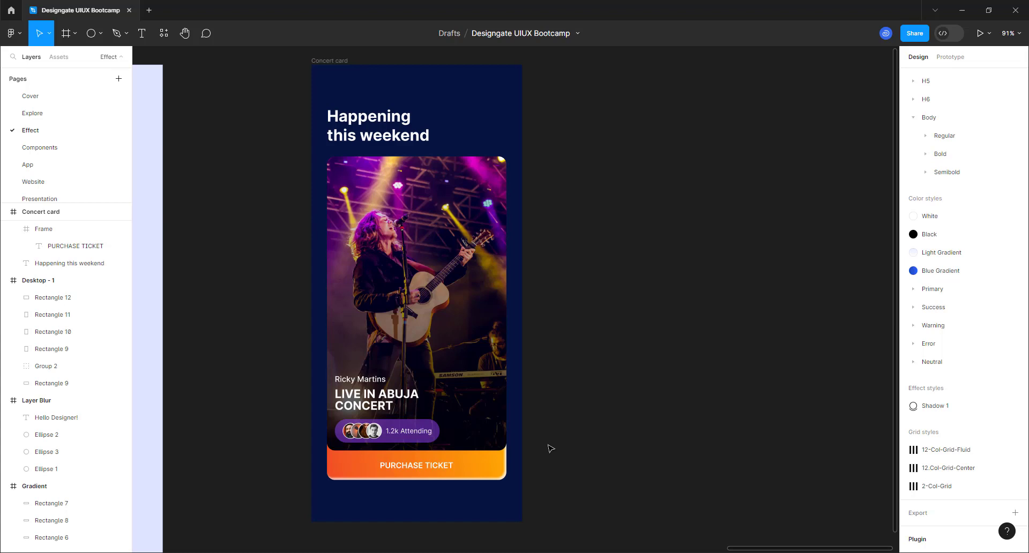
- Zoom in and select the orange PURCHASE TICKET button frame
scroll(476, 394, "down", 3)
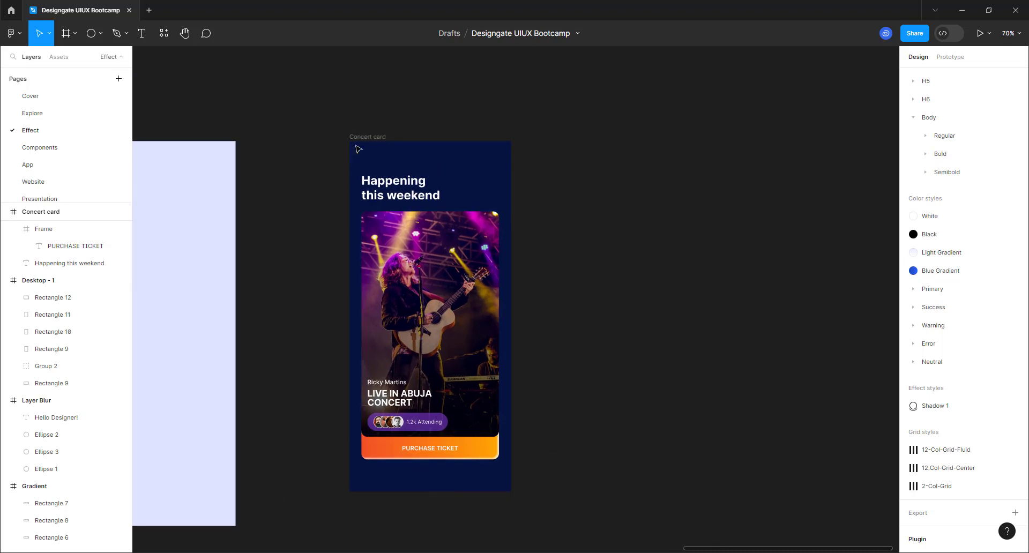
scroll(452, 500, "up", 5)
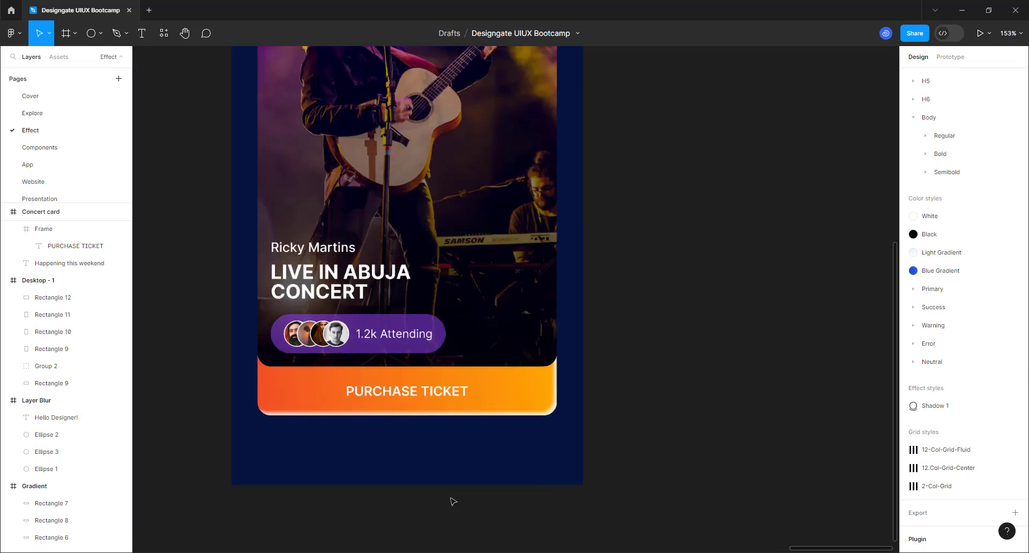
left_click(535, 402)
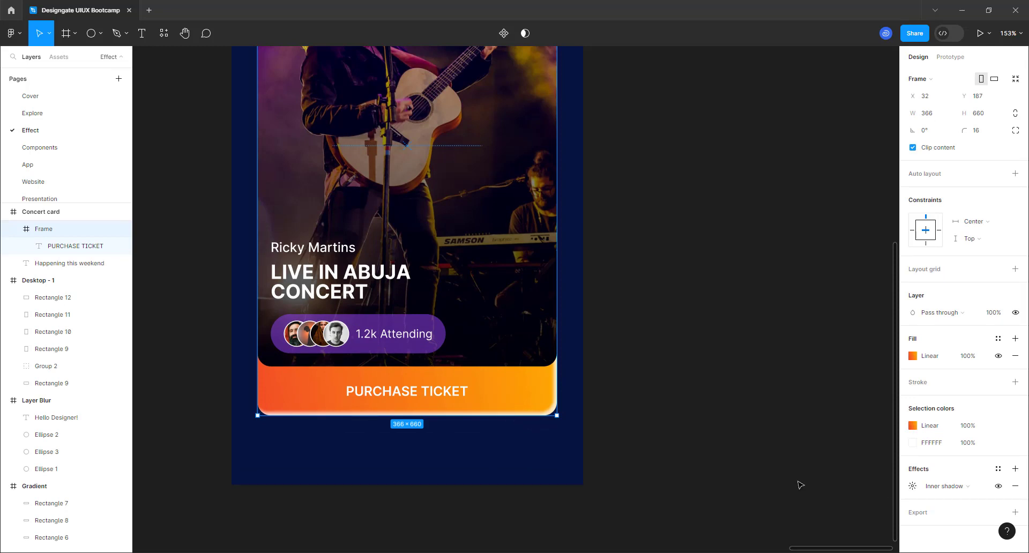
- Add a drop shadow to the button with Y 48, spread -24 and blur 96
left_click(1015, 470)
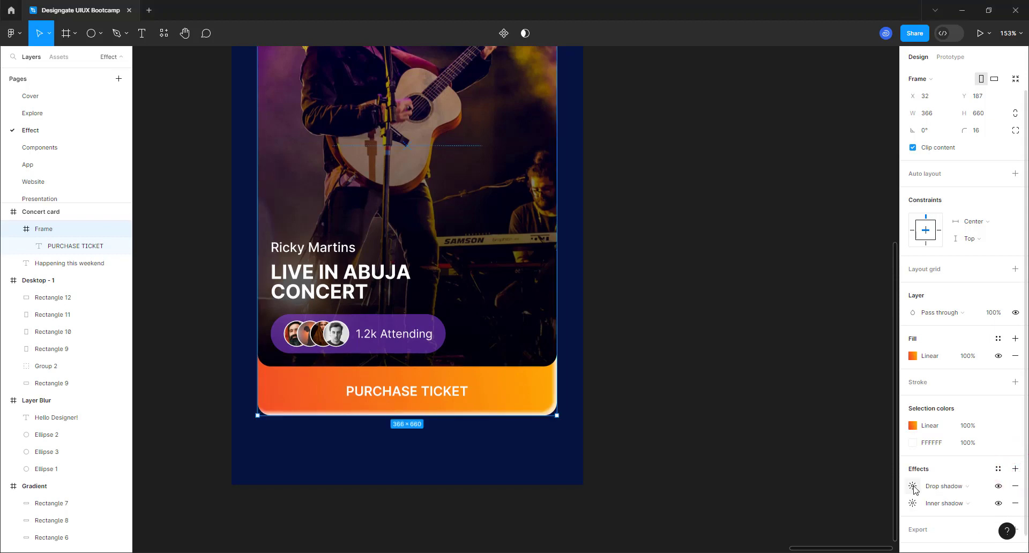
left_click(912, 487)
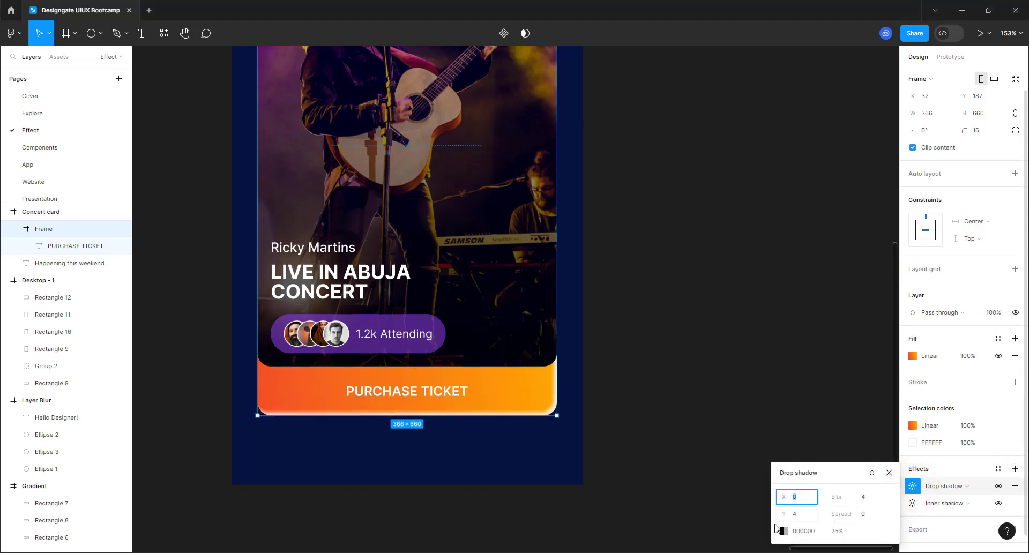
left_click(799, 514)
type("48")
key("Return")
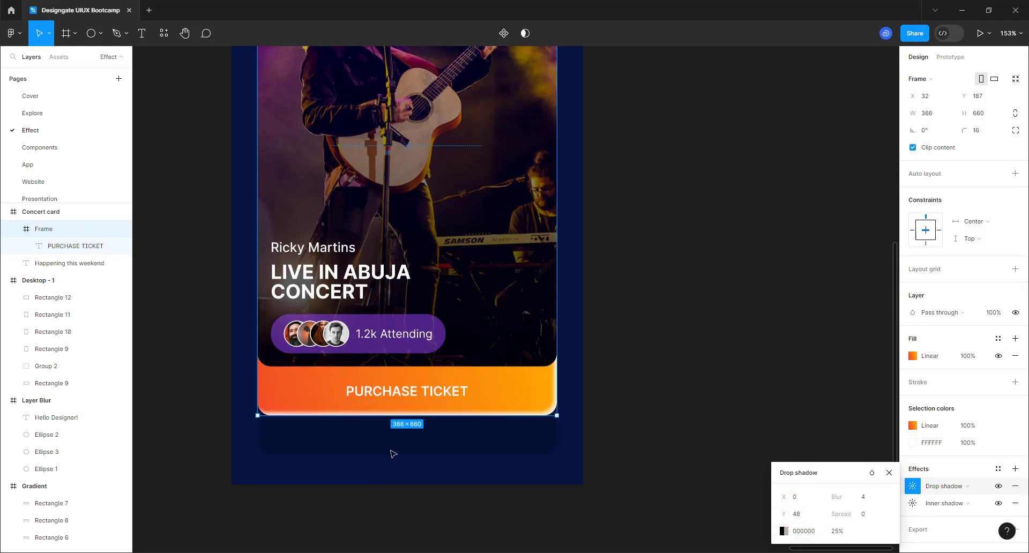
left_click(863, 515)
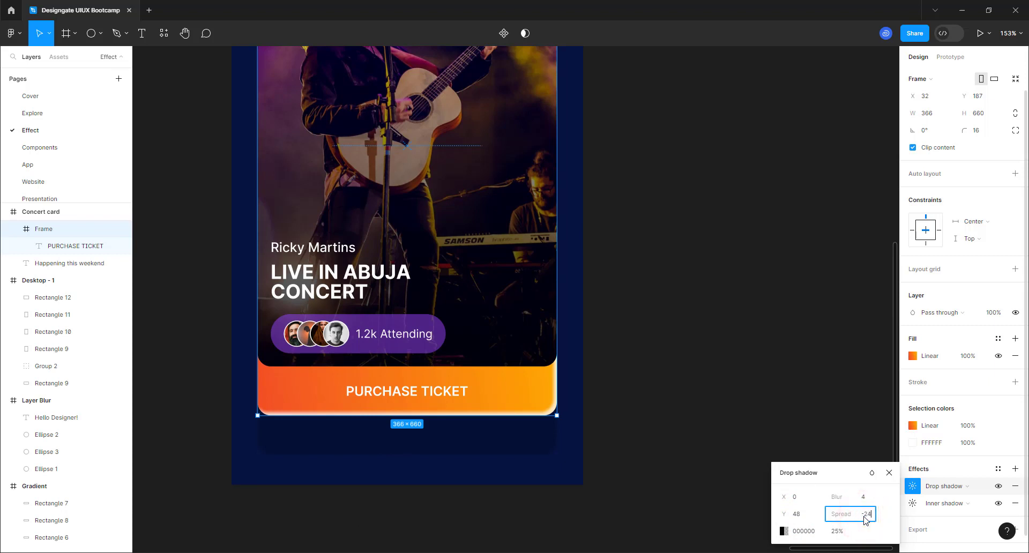
key("Return")
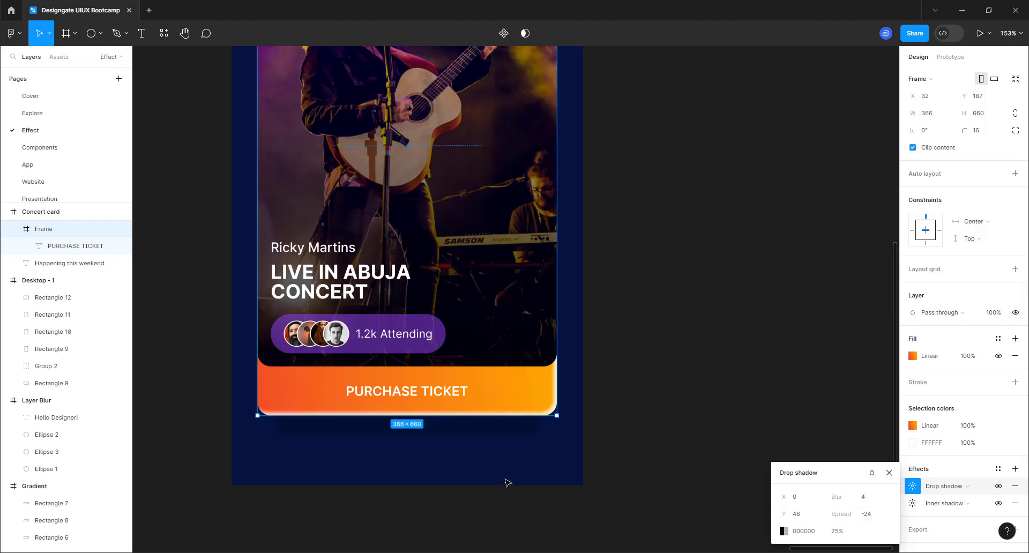
left_click(867, 501)
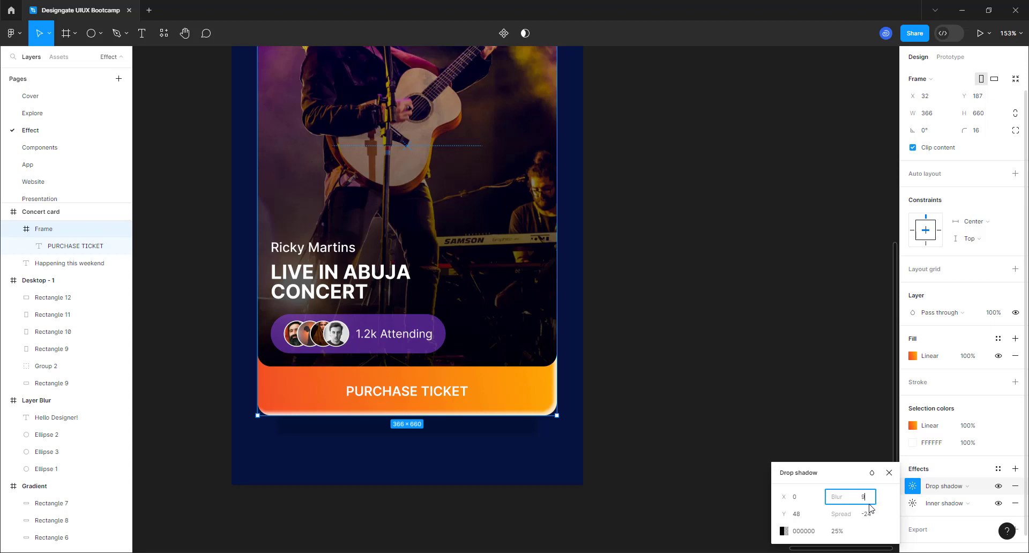
key("Return")
- Colour the drop shadow navy 010C29 at 100%, sampled from the card's background
left_click_drag(779, 532, 781, 531)
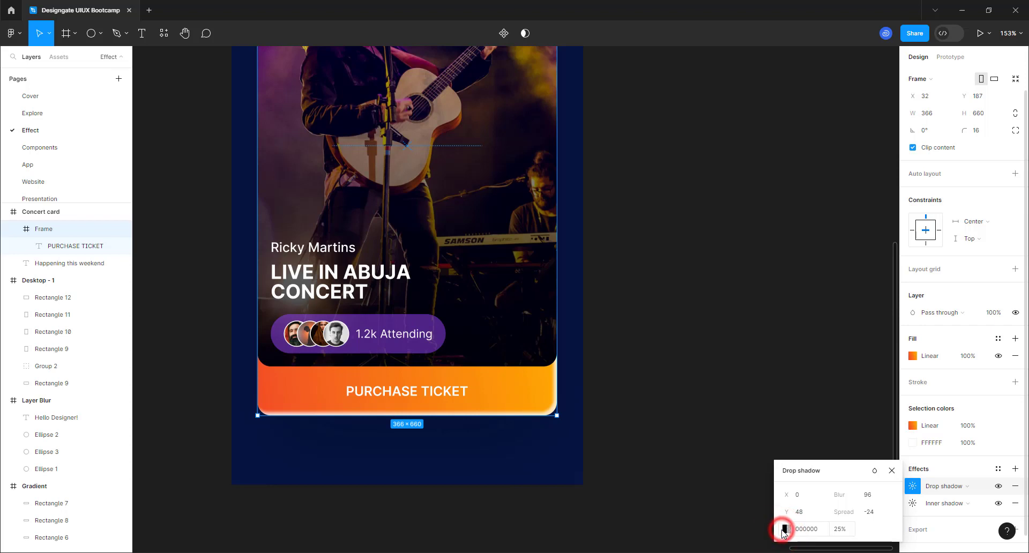
left_click(785, 529)
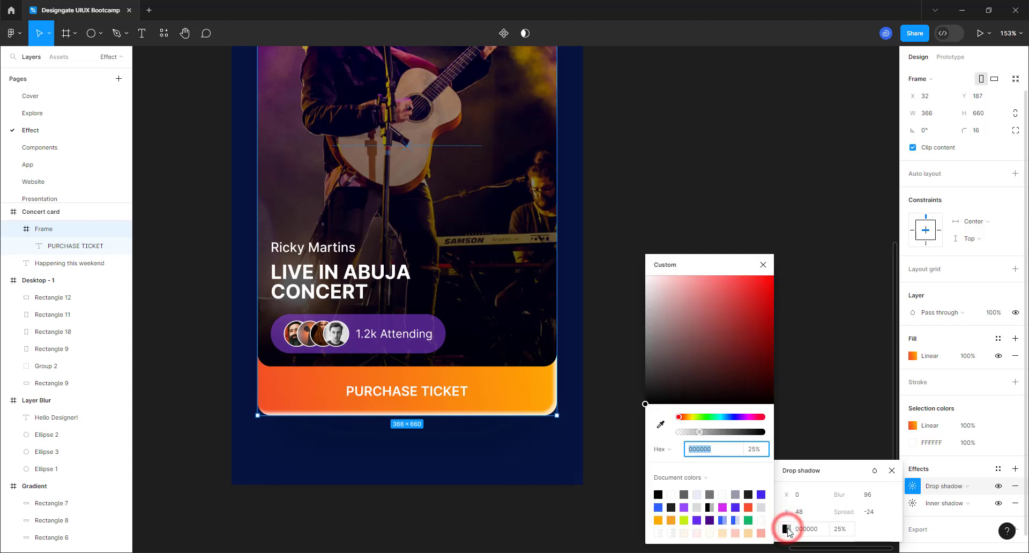
left_click(661, 426)
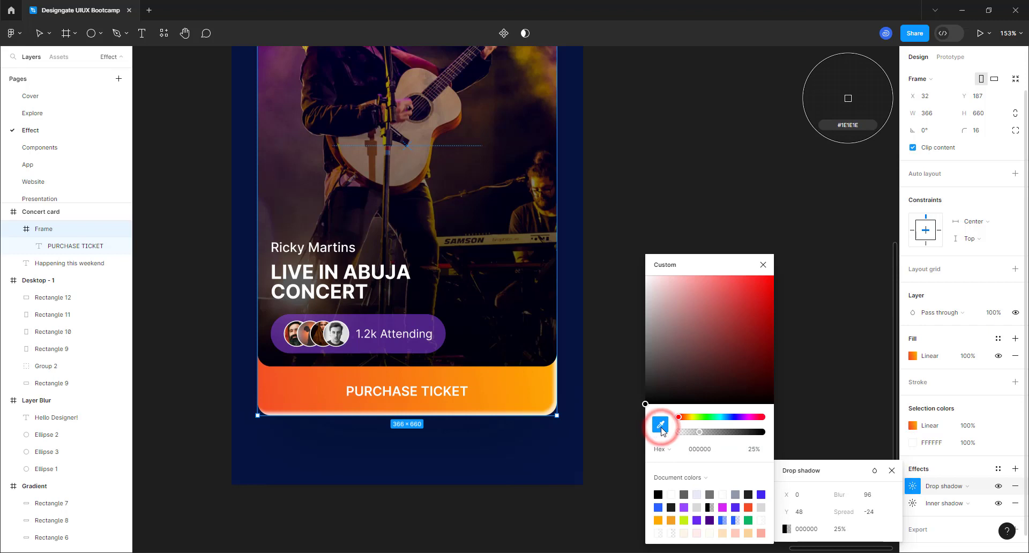
left_click(576, 168)
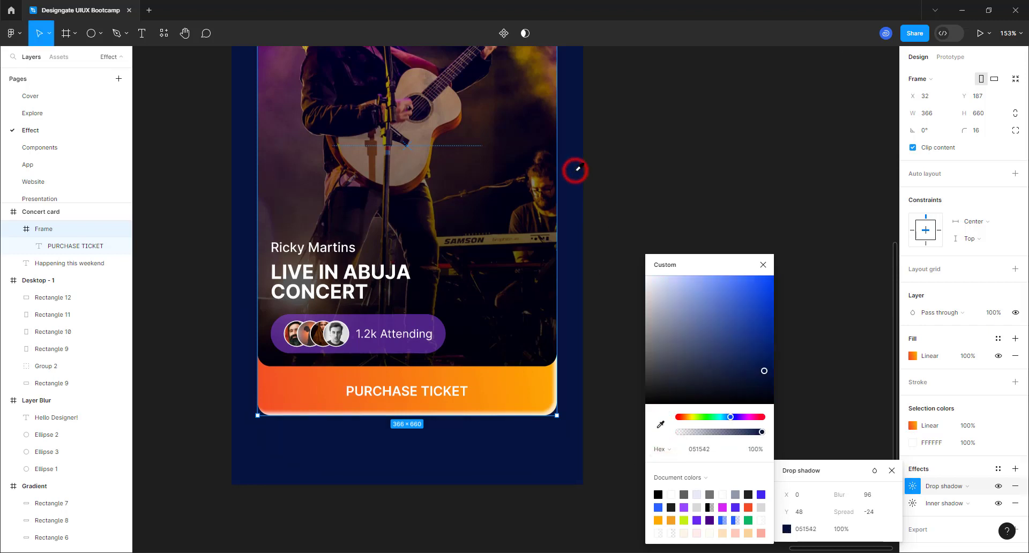
left_click(765, 379)
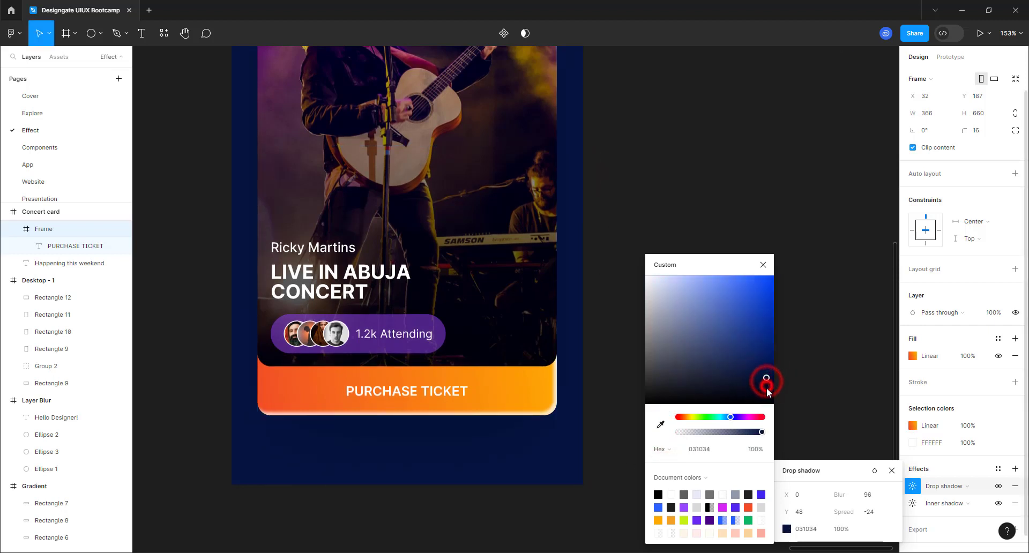
left_click_drag(766, 391, 772, 389)
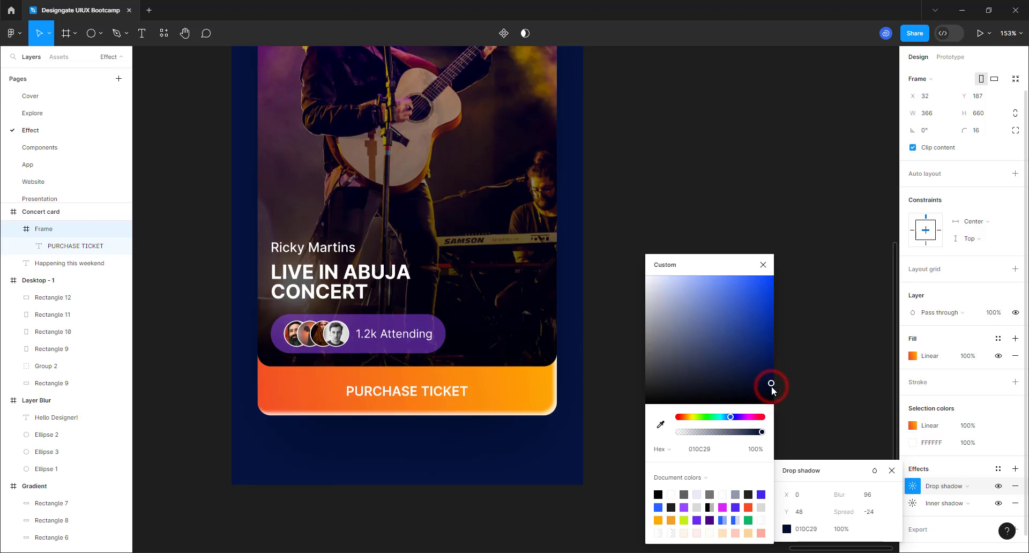
left_click(763, 264)
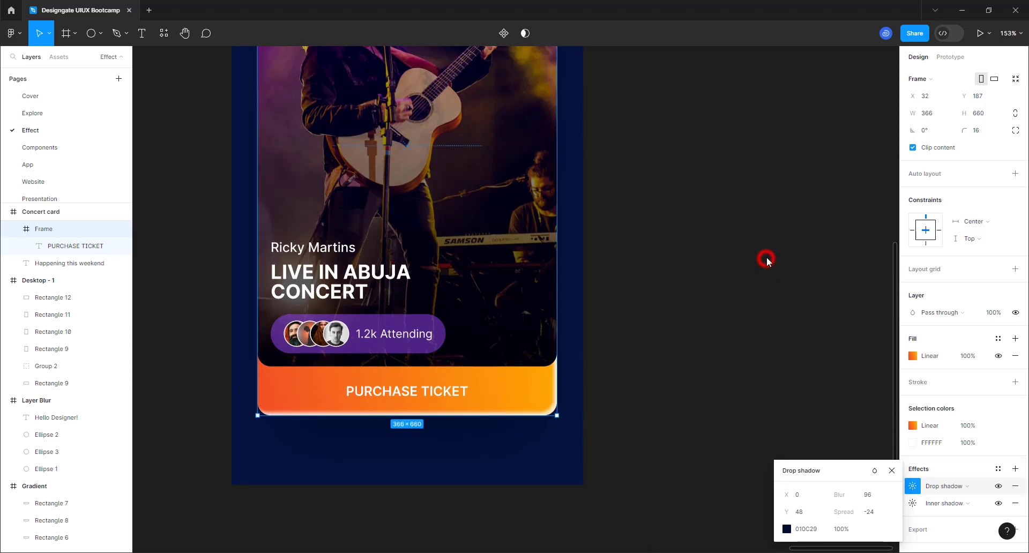
left_click(810, 387)
scroll(585, 462, "down", 5)
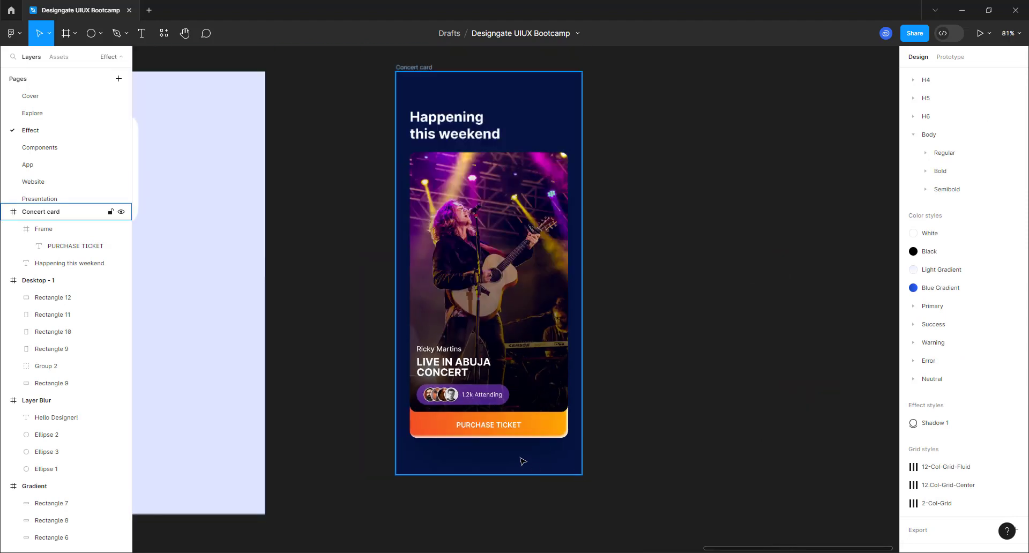
scroll(613, 284, "up", 3)
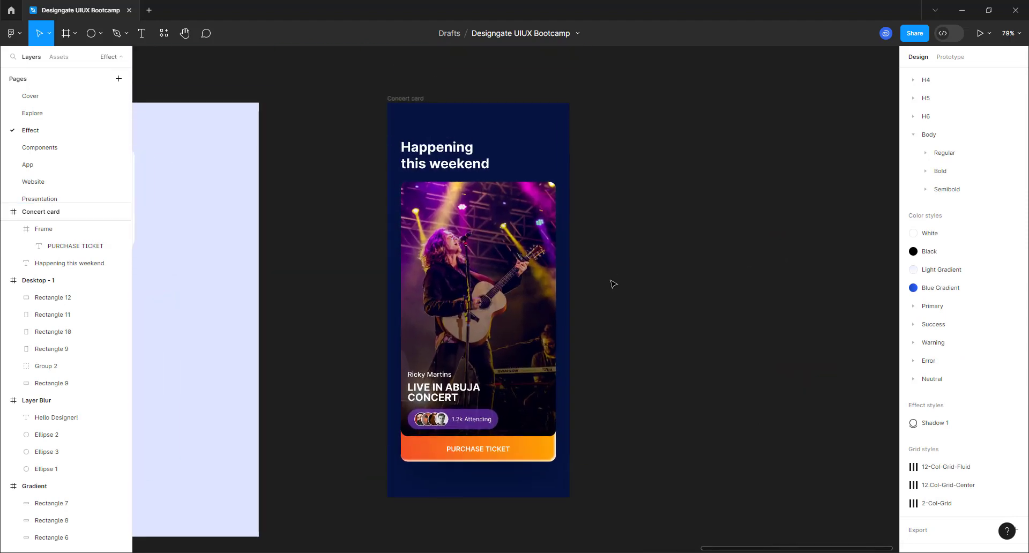
left_click(612, 279)
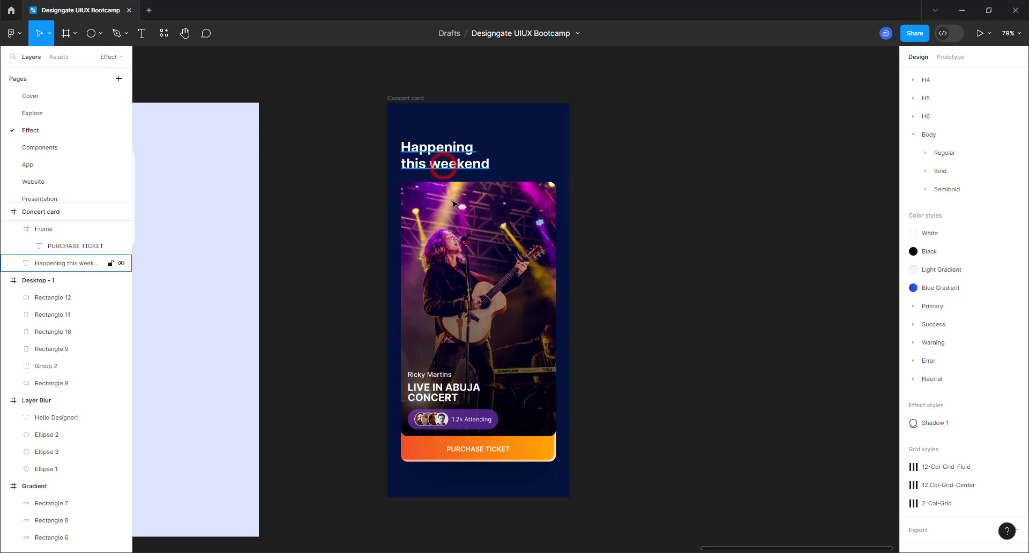
left_click(445, 160)
left_click(454, 206, "shift")
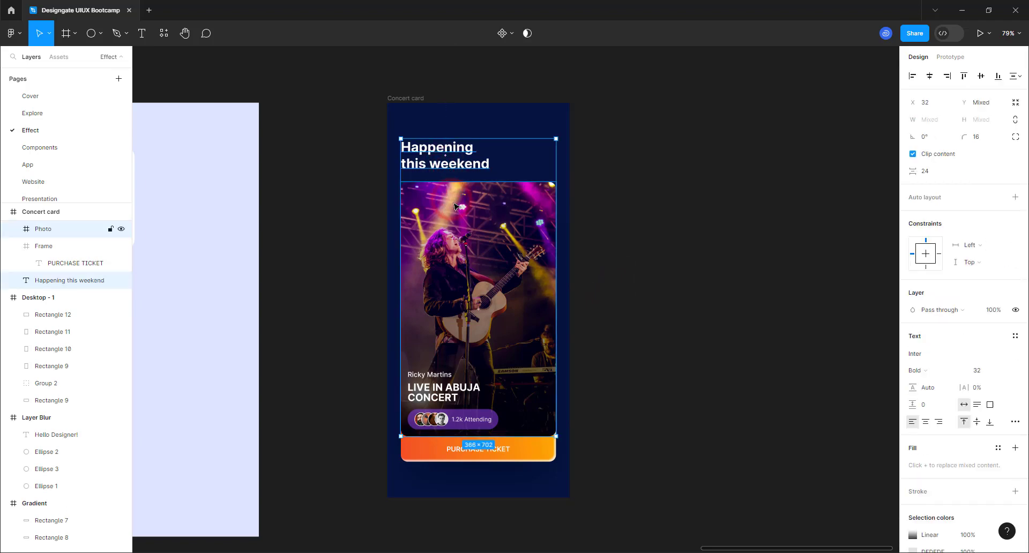
left_click(362, 134)
left_click_drag(341, 131, 538, 444)
key("shift+a")
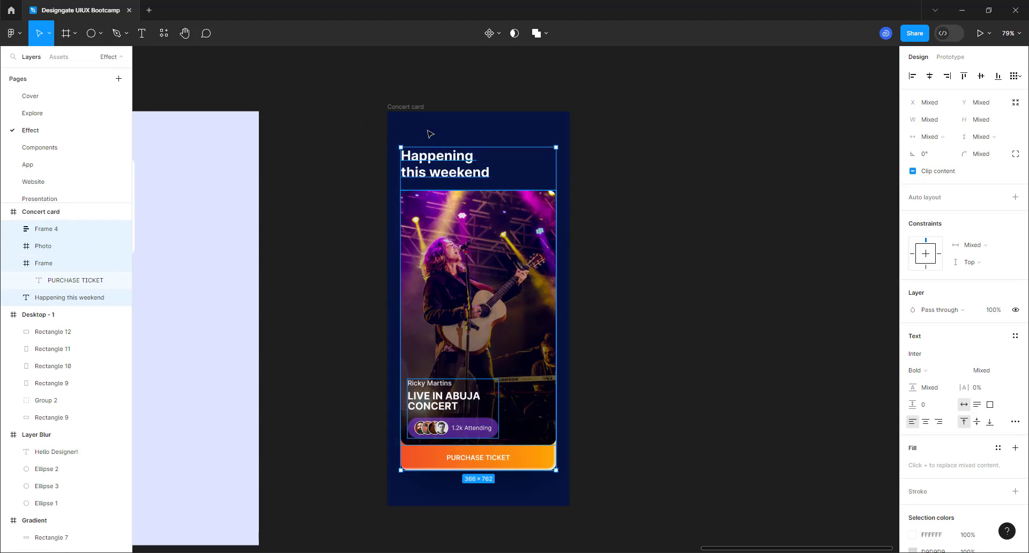
scroll(443, 279, "up", 2)
scroll(443, 280, "up", 5)
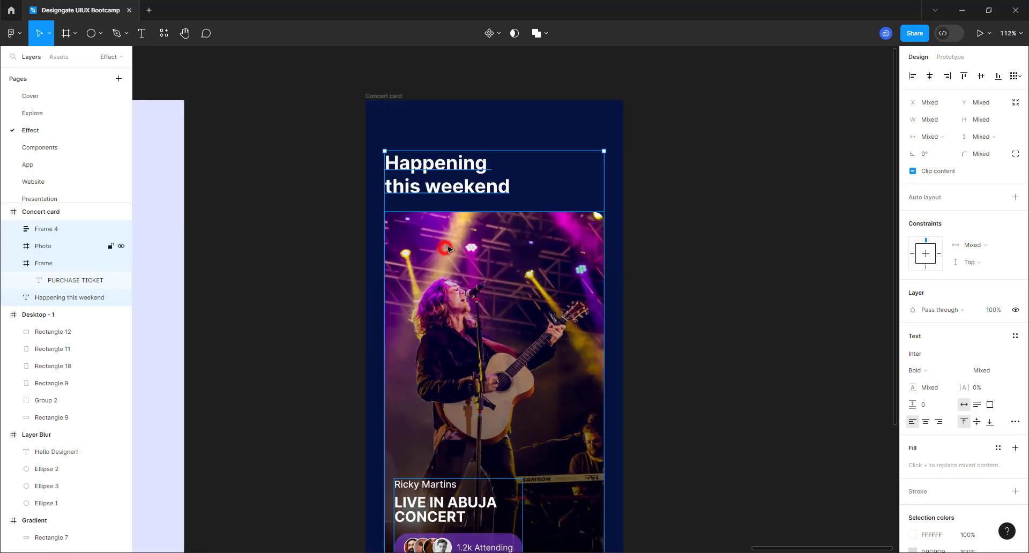
left_click_drag(452, 249, 451, 238)
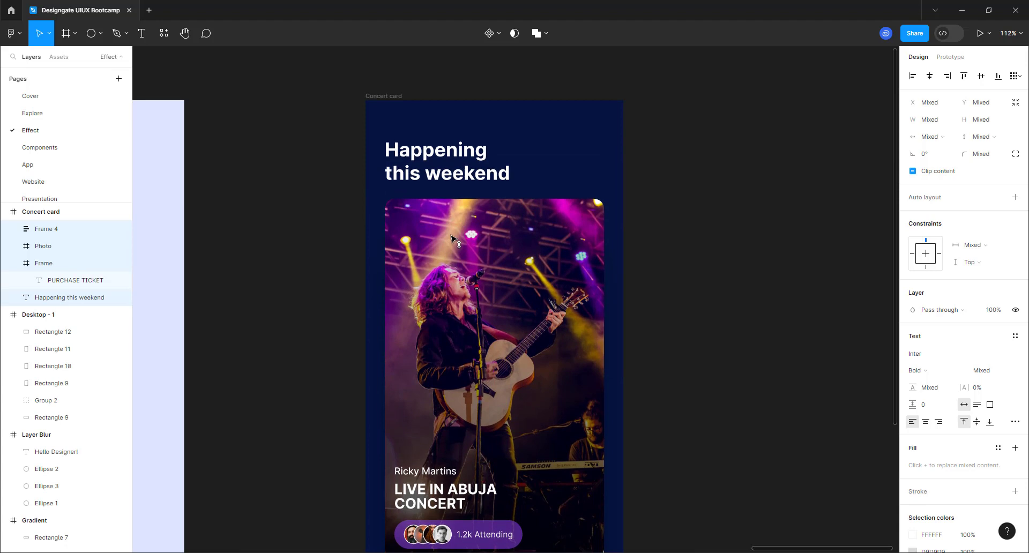
scroll(407, 230, "down", 3)
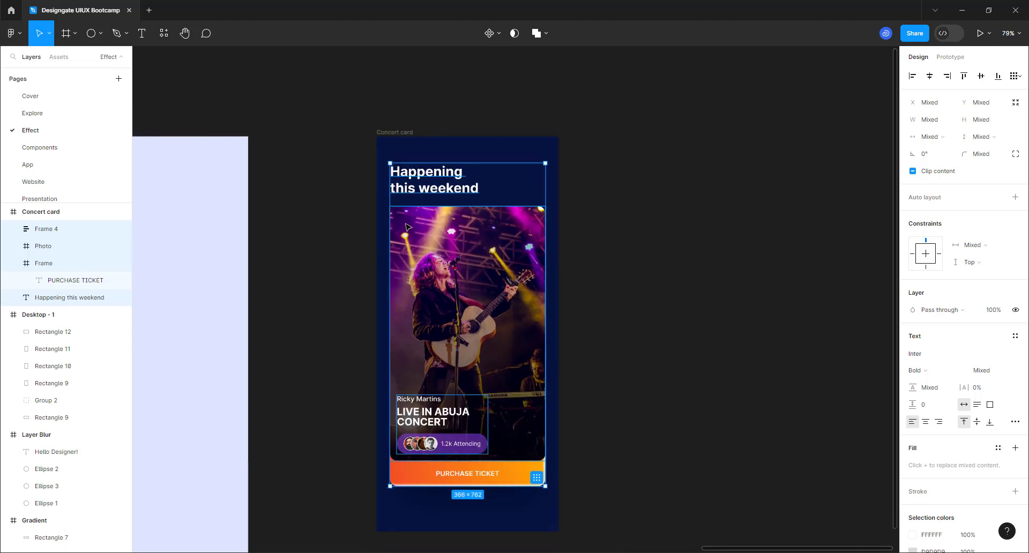
scroll(439, 283, "up", 2)
scroll(460, 310, "down", 1)
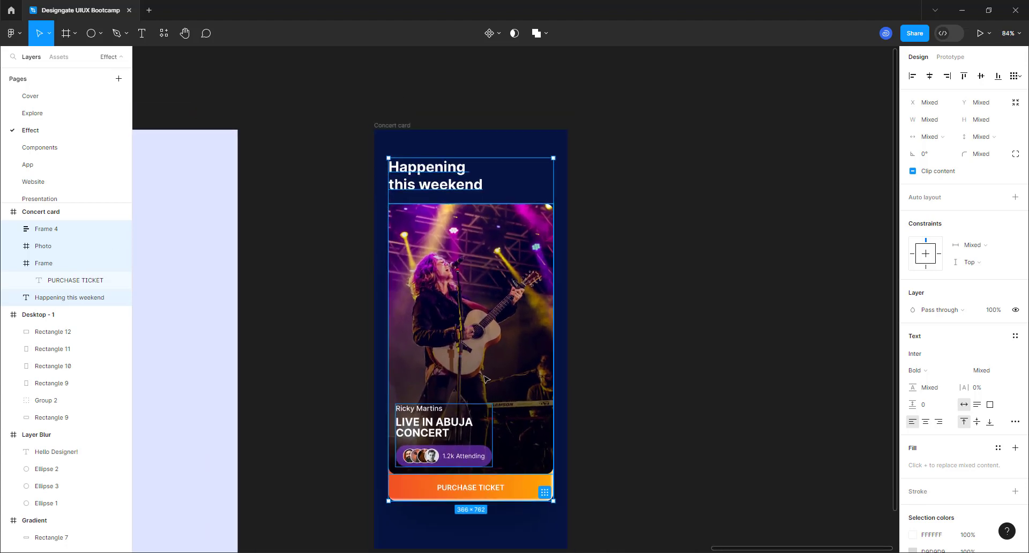
scroll(486, 406, "up", 1)
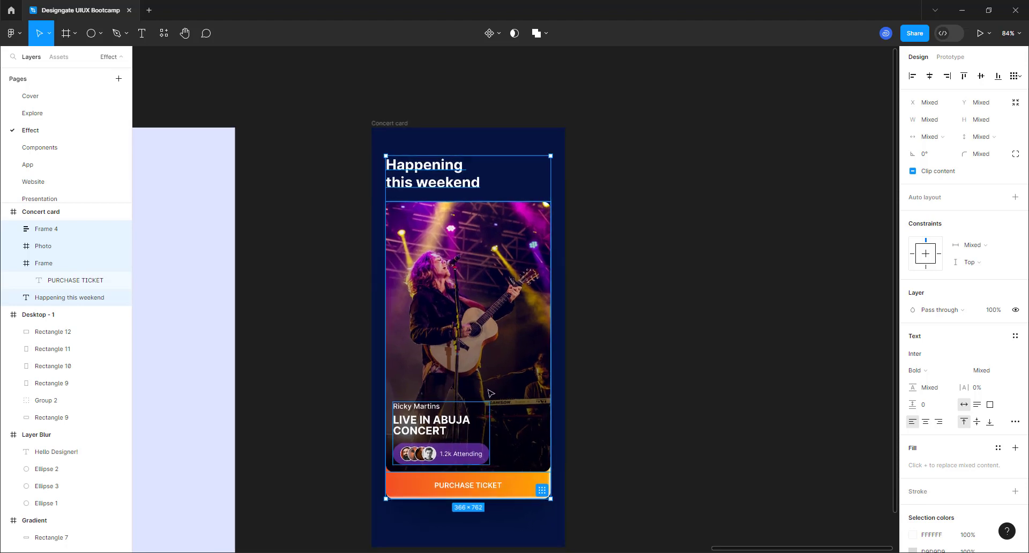
left_click(486, 354)
left_click_drag(485, 353, 485, 357)
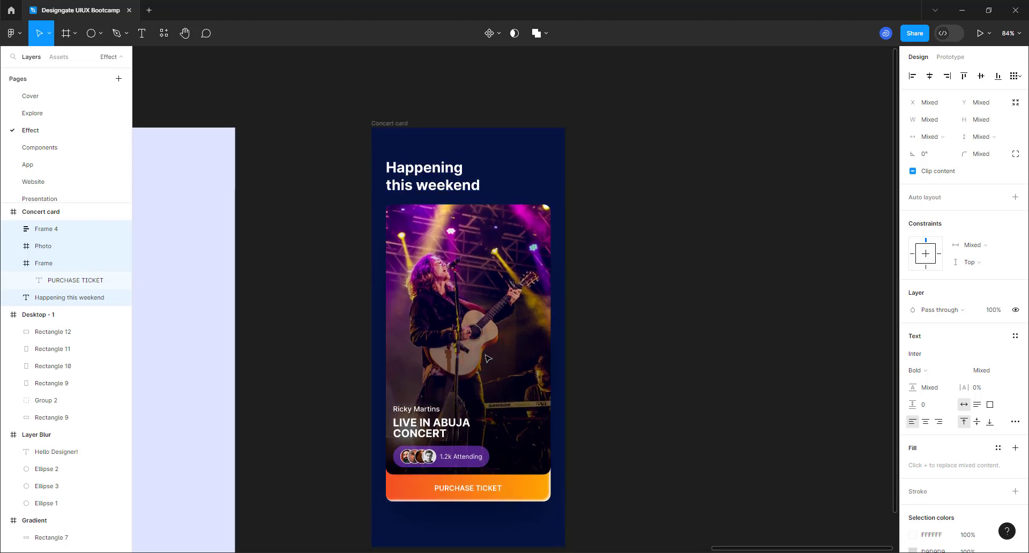
key("alt")
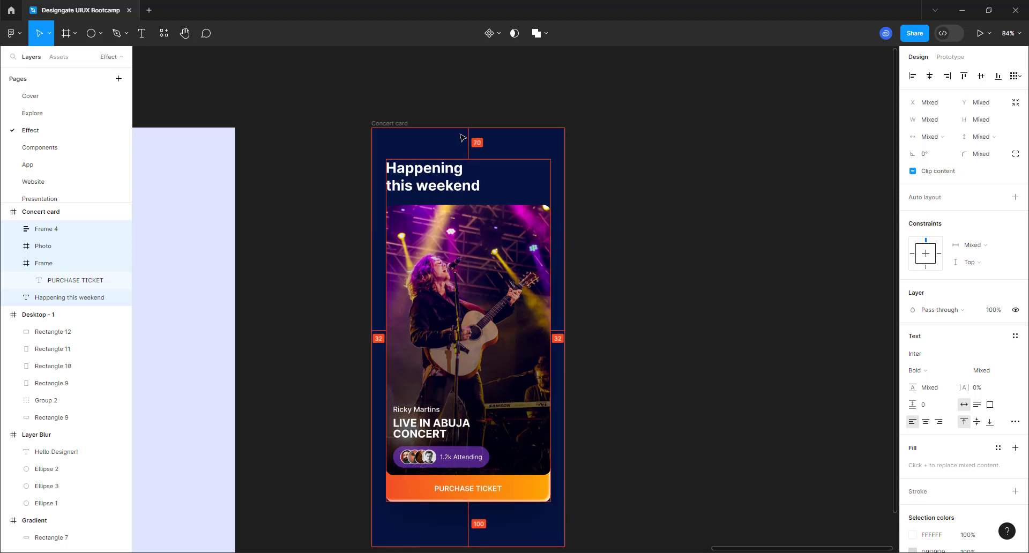
key("Down")
left_click(694, 277)
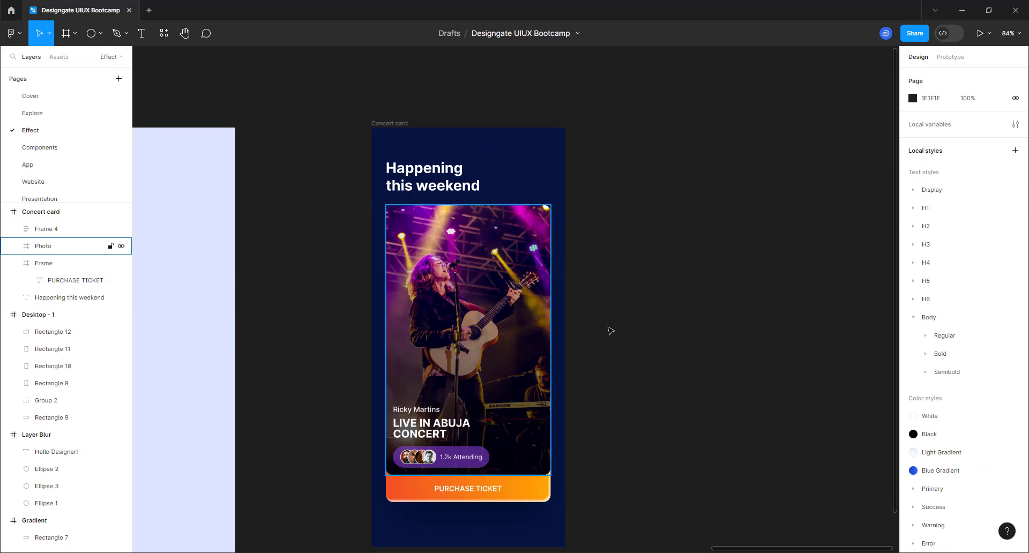
scroll(500, 325, "down", 2)
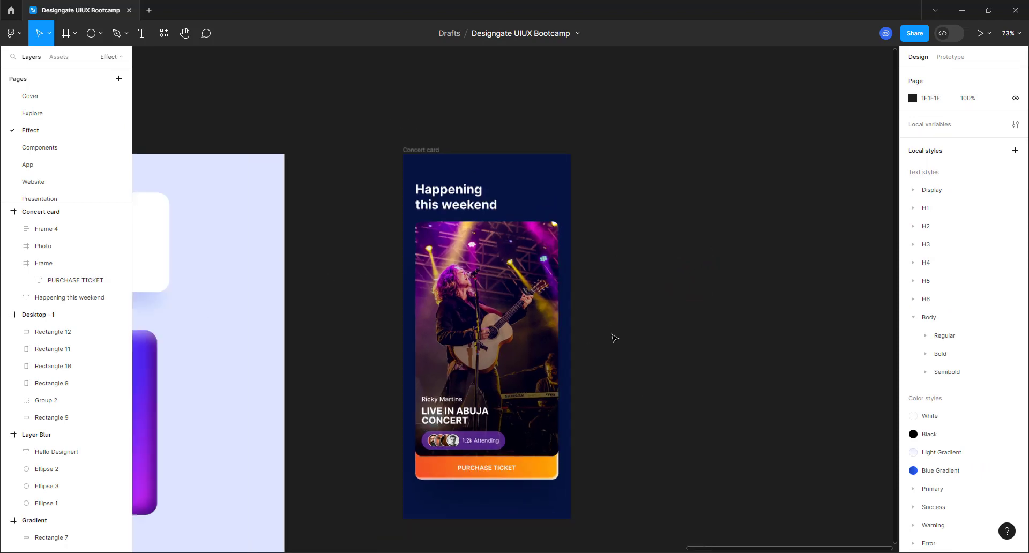
scroll(696, 321, "down", 2)
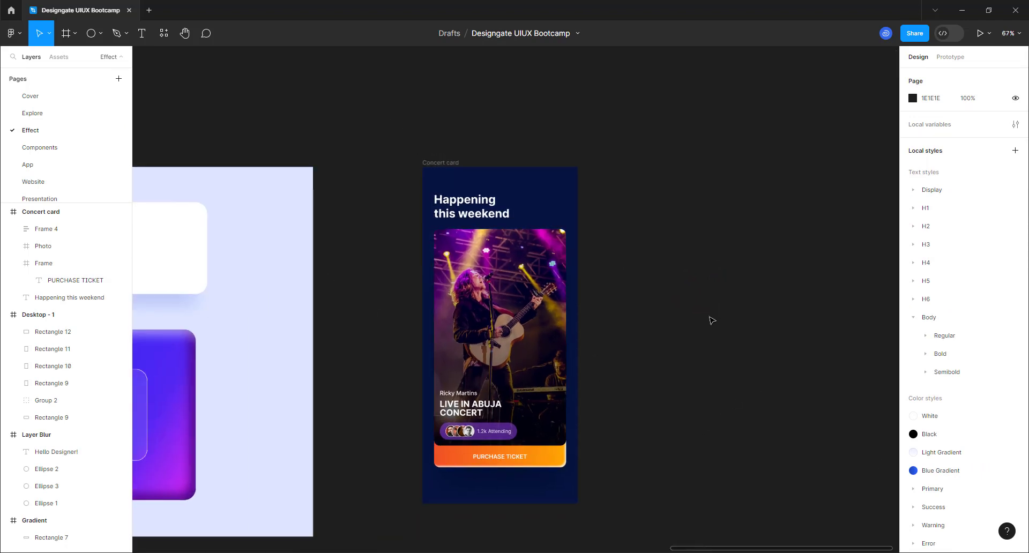
- Draw a large circle and move it onto the top of the Concert card
left_click(90, 34)
left_click_drag(590, 155, 795, 360)
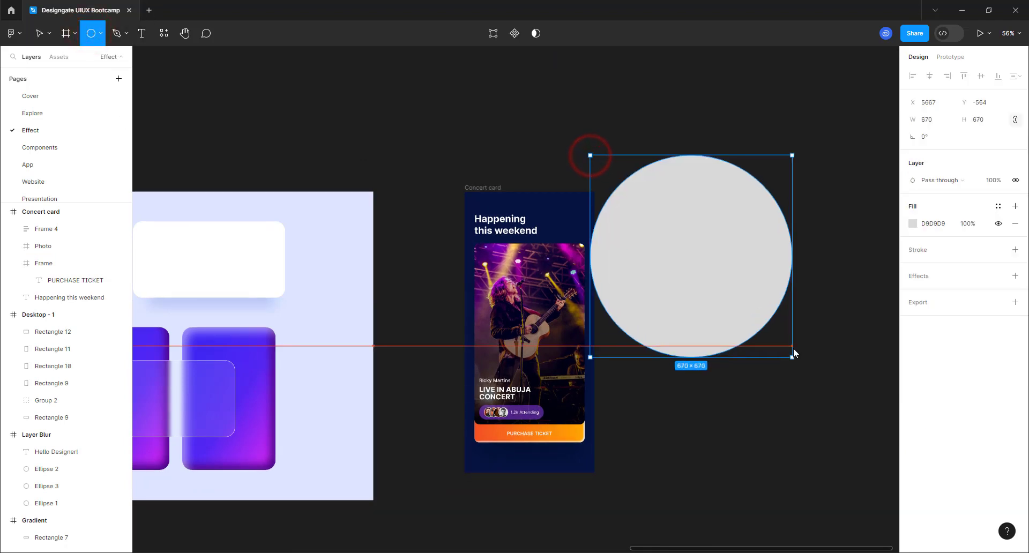
left_click(726, 267)
left_click_drag(599, 237, 569, 227)
scroll(702, 279, "down", 5)
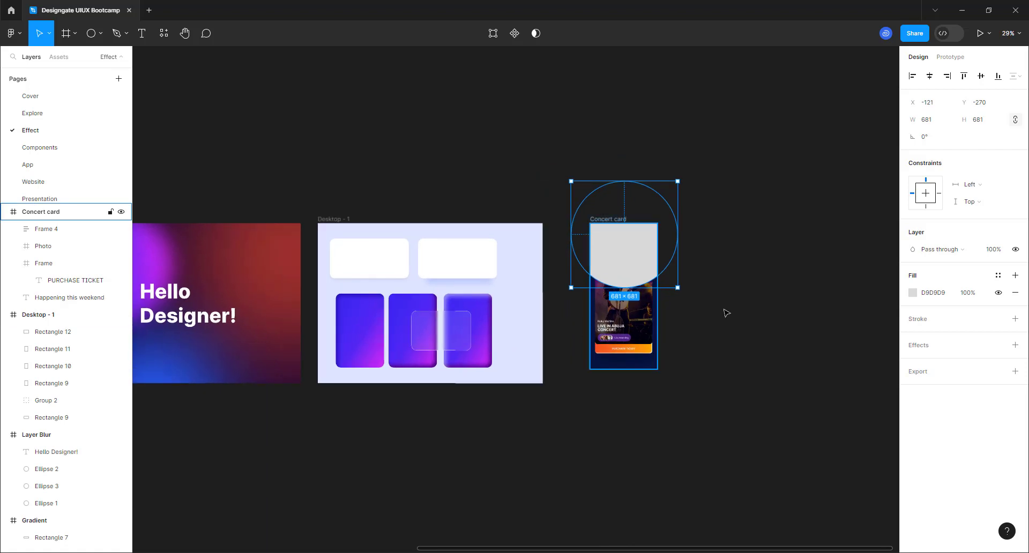
scroll(724, 316, "down", 4)
scroll(722, 317, "up", 5)
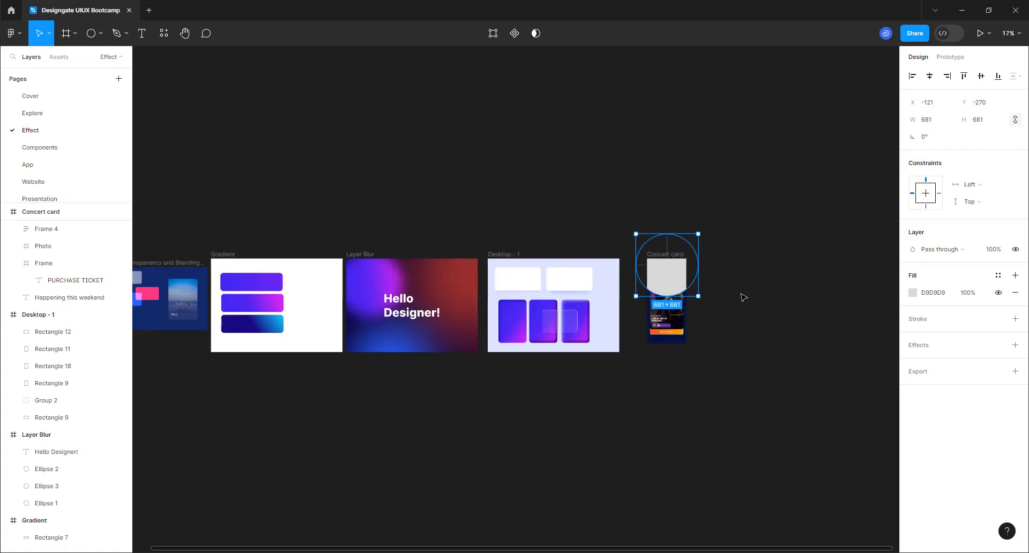
scroll(674, 279, "up", 3)
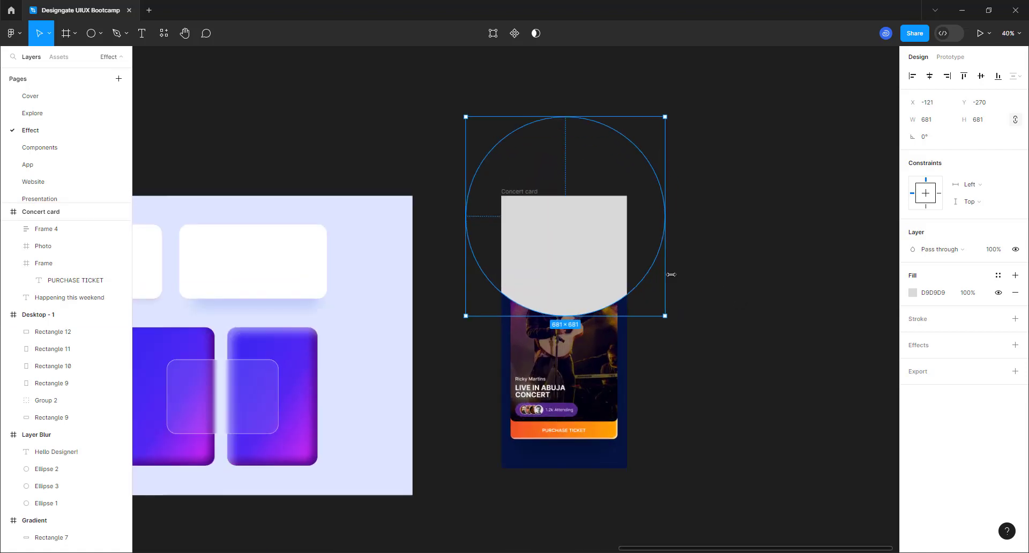
- Fill the circle with purple 9747FF and send it behind the card's content
left_click(913, 293)
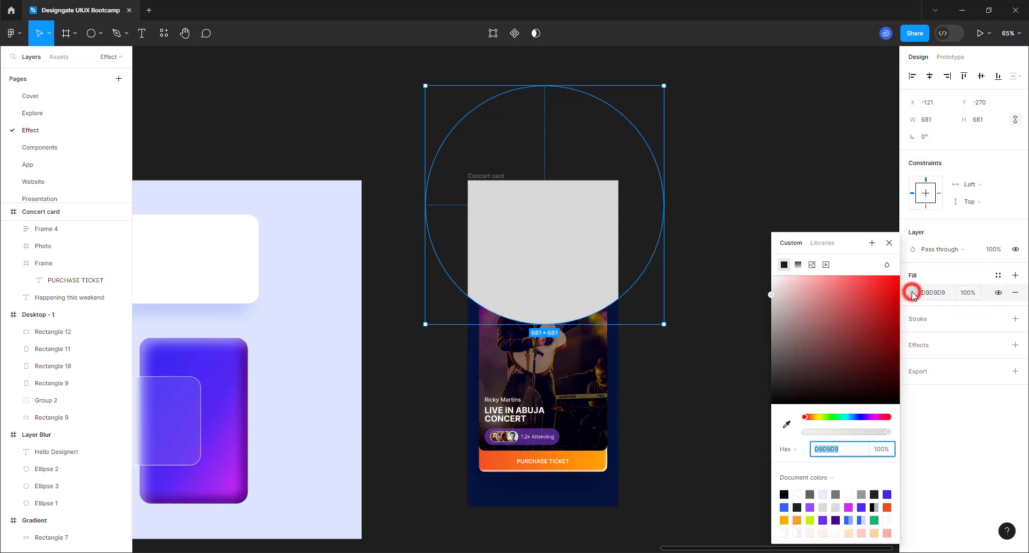
left_click(810, 507)
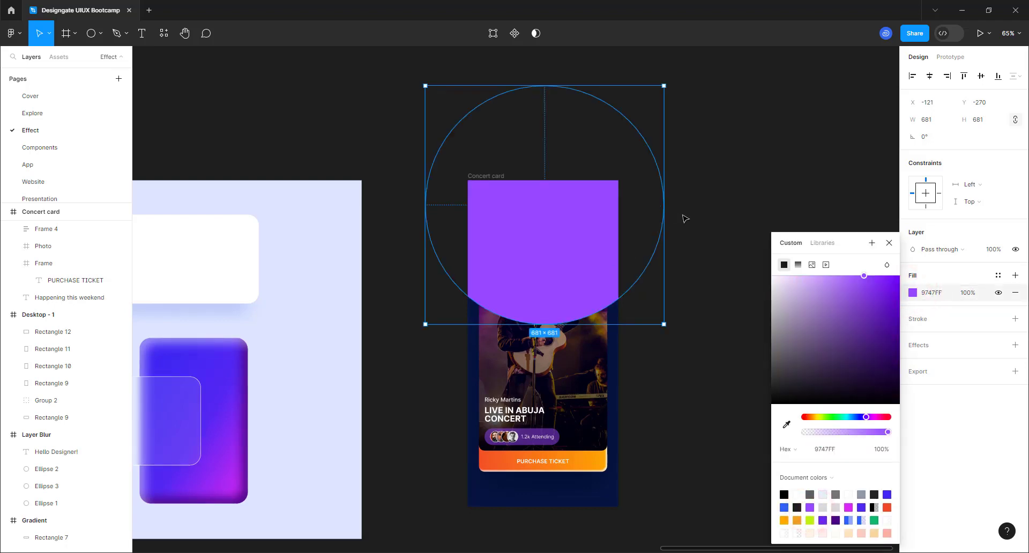
right_click(590, 225)
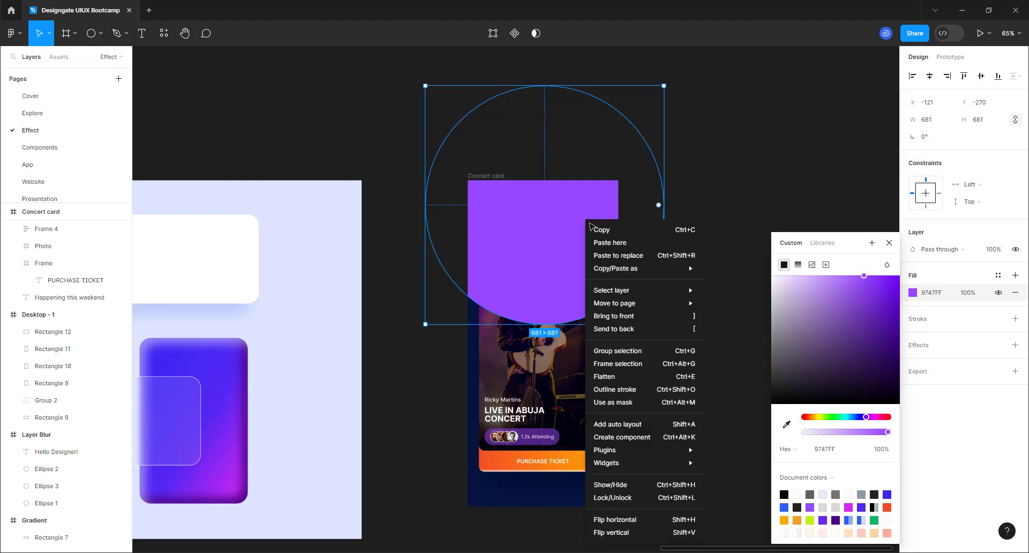
left_click(617, 329)
left_click(698, 258)
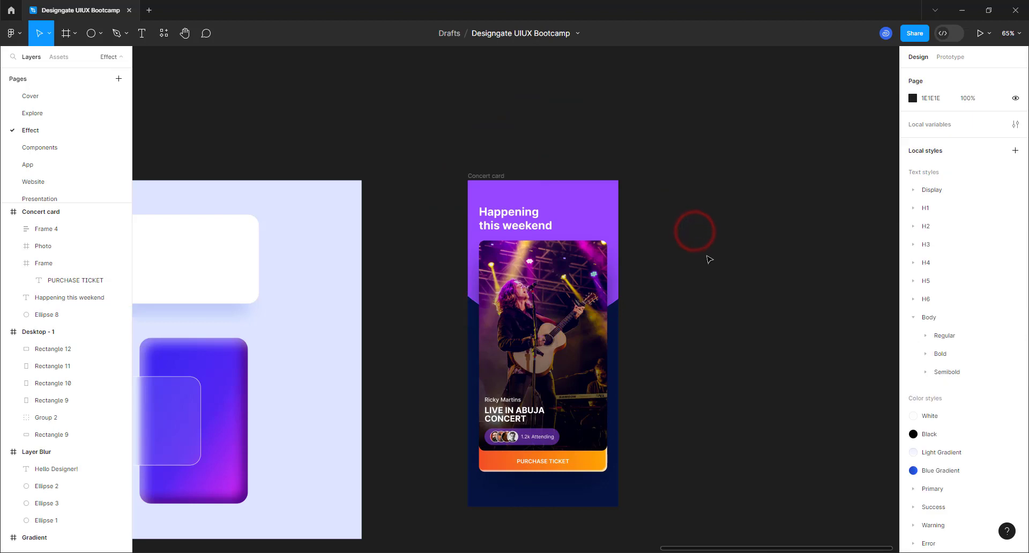
- Give the purple circle a Layer blur of 200
scroll(667, 421, "up", 4)
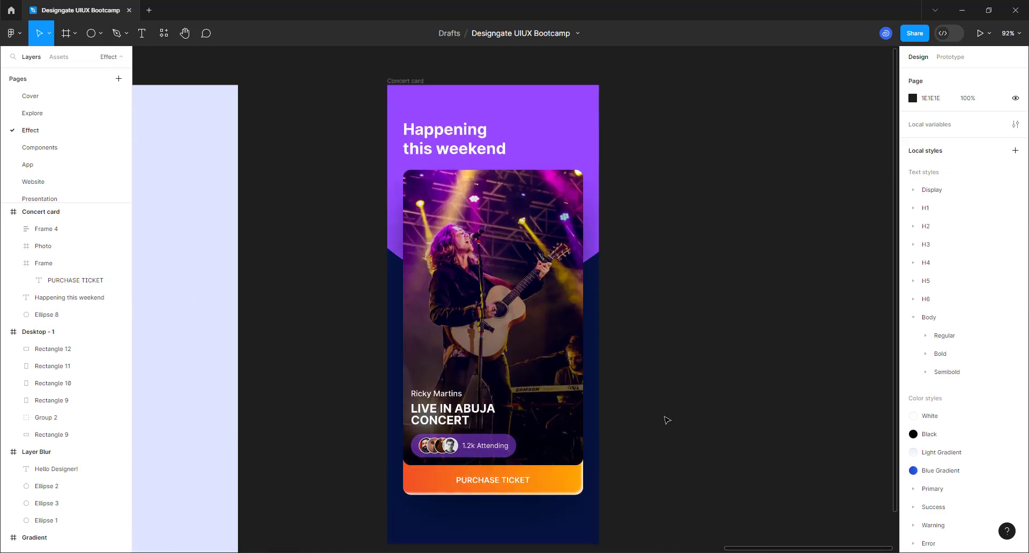
left_click(552, 97)
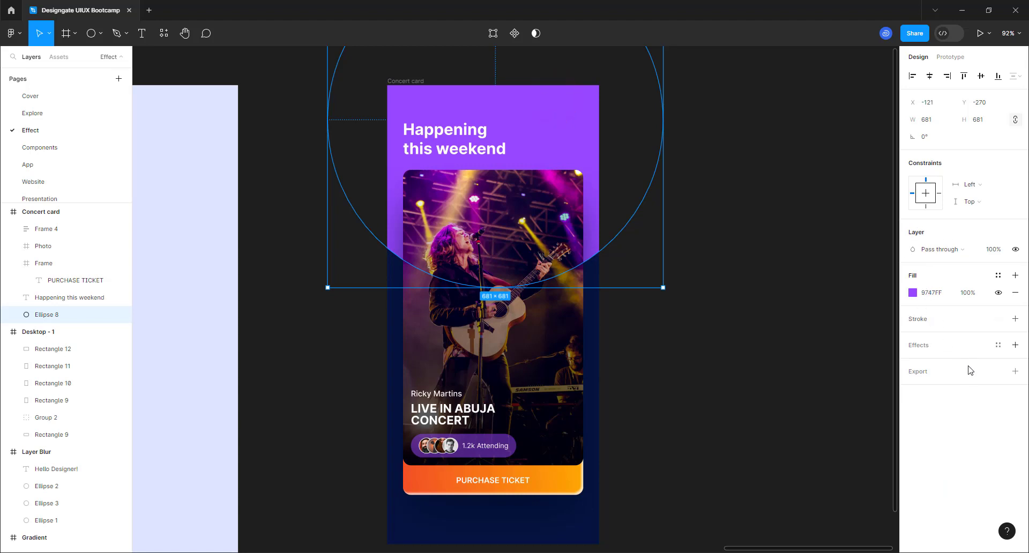
left_click(1015, 345)
left_click(913, 362)
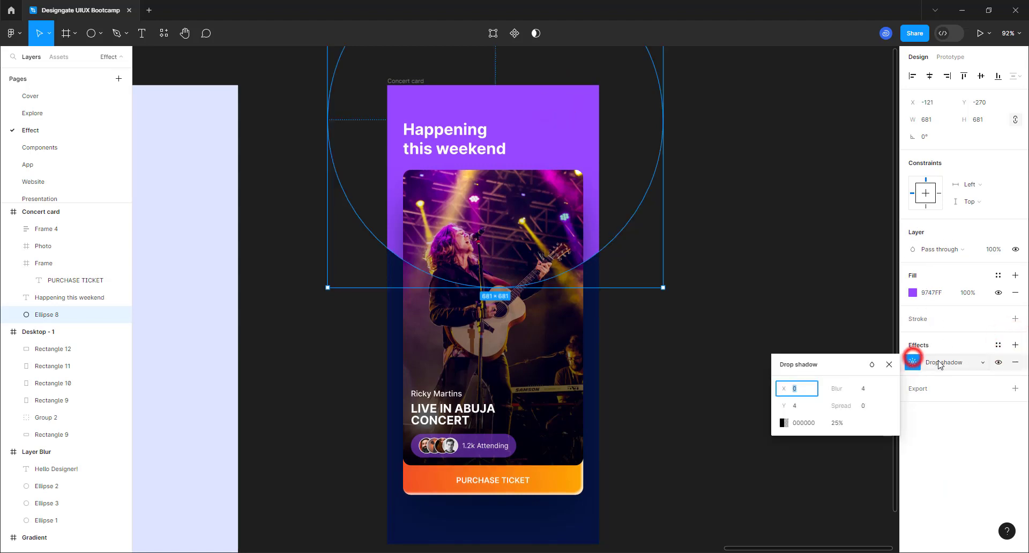
left_click(944, 362)
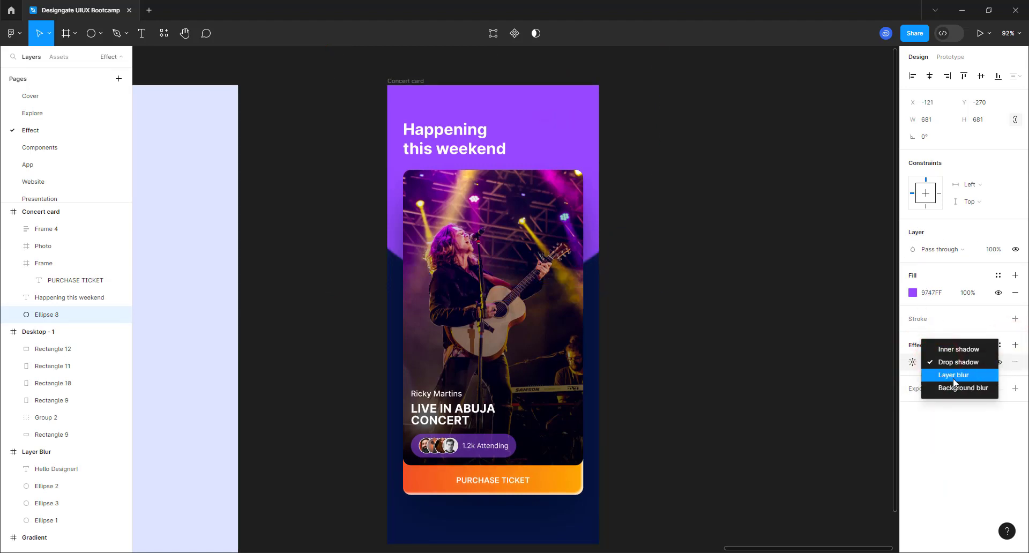
left_click(953, 377)
left_click(912, 361)
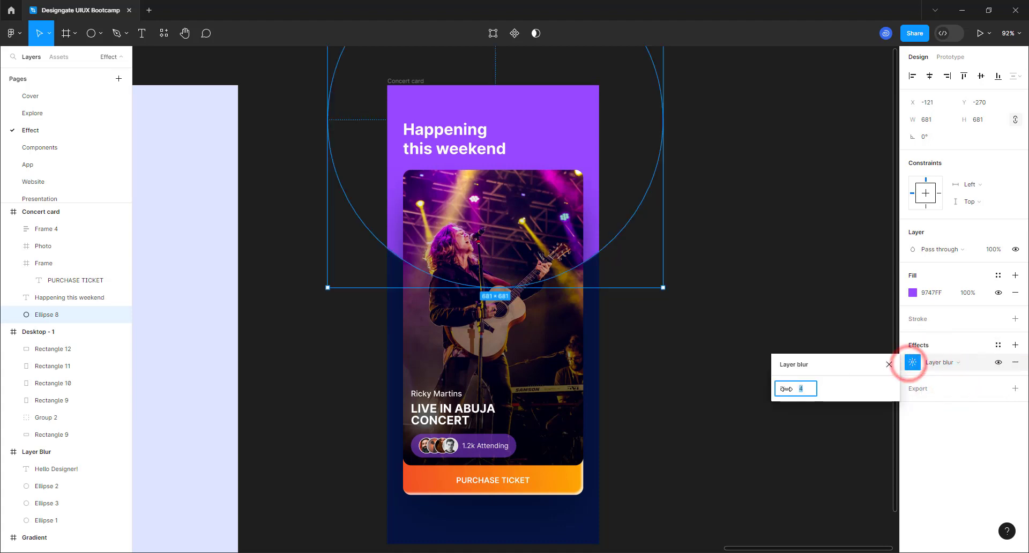
left_click(804, 390)
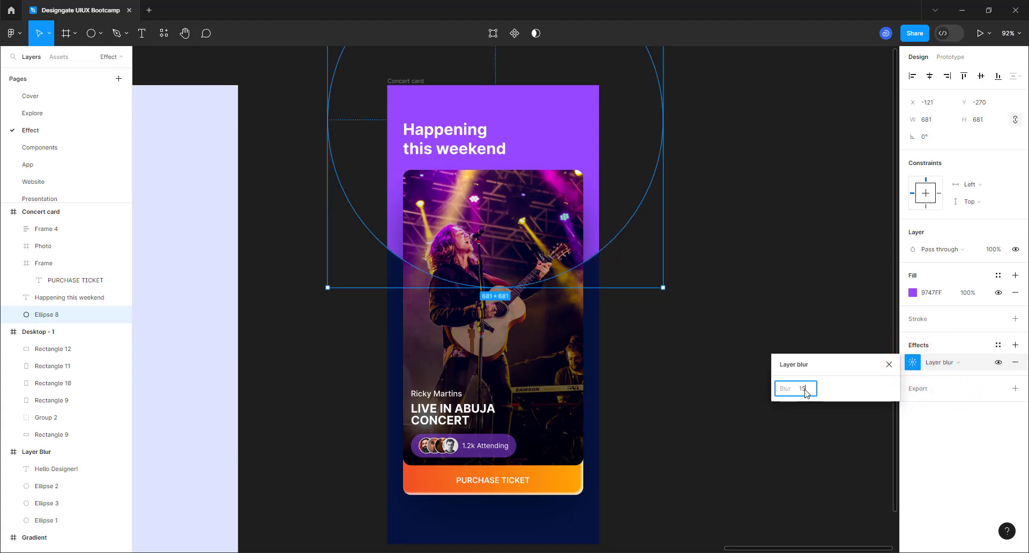
key("Return")
left_click(806, 390)
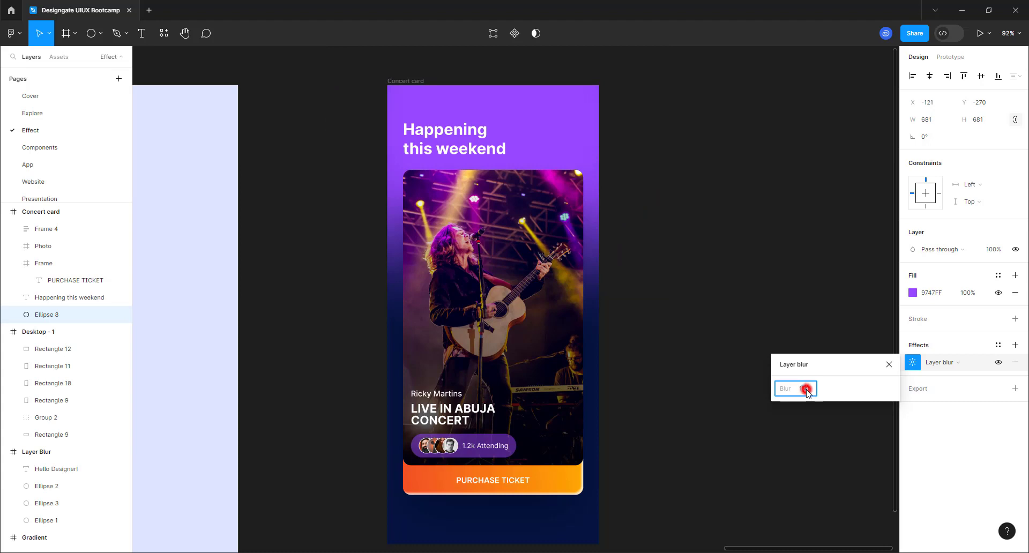
type("200")
key("Return")
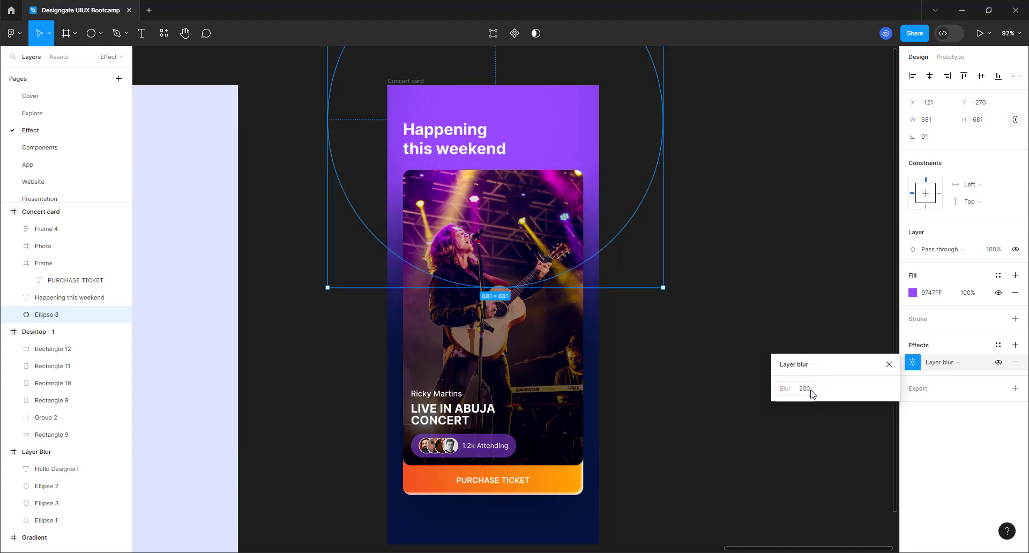
- Move the blurred circle higher and set its fill opacity to 50%
mouse_move(560, 129)
left_mouse_down()
mouse_move(557, 79)
mouse_move(562, 140)
left_mouse_up()
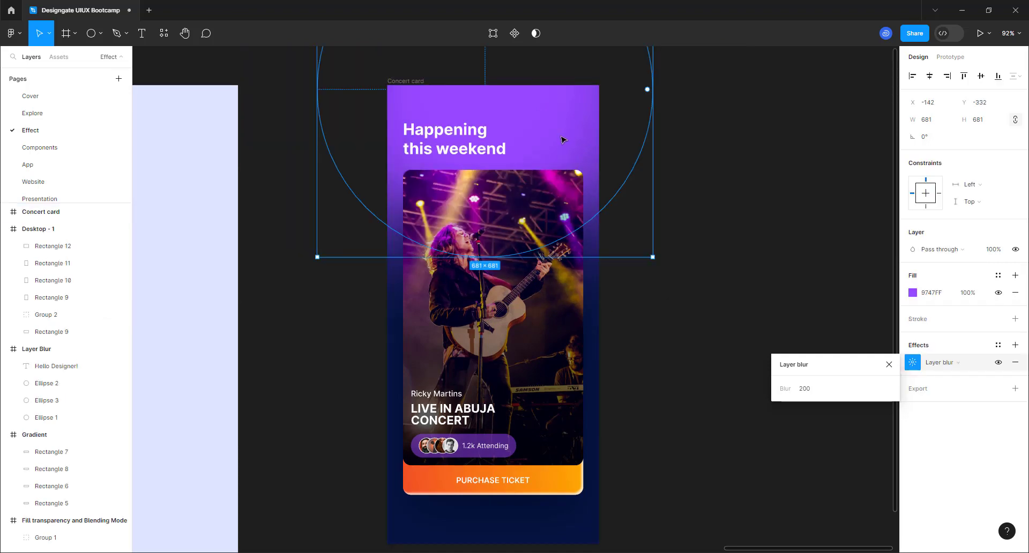
left_click(969, 293)
type("75")
key("Return")
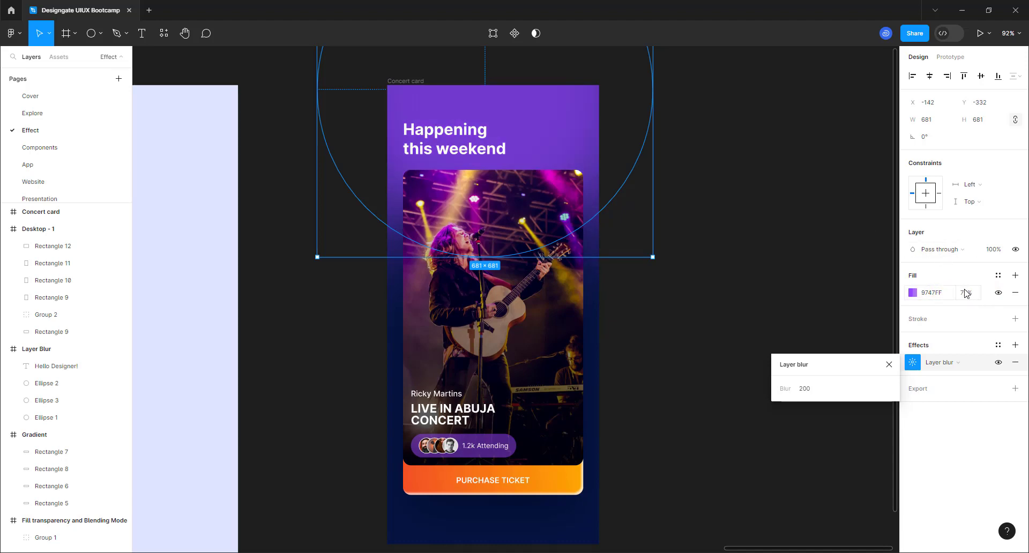
left_click(966, 293)
type("50")
key("Return")
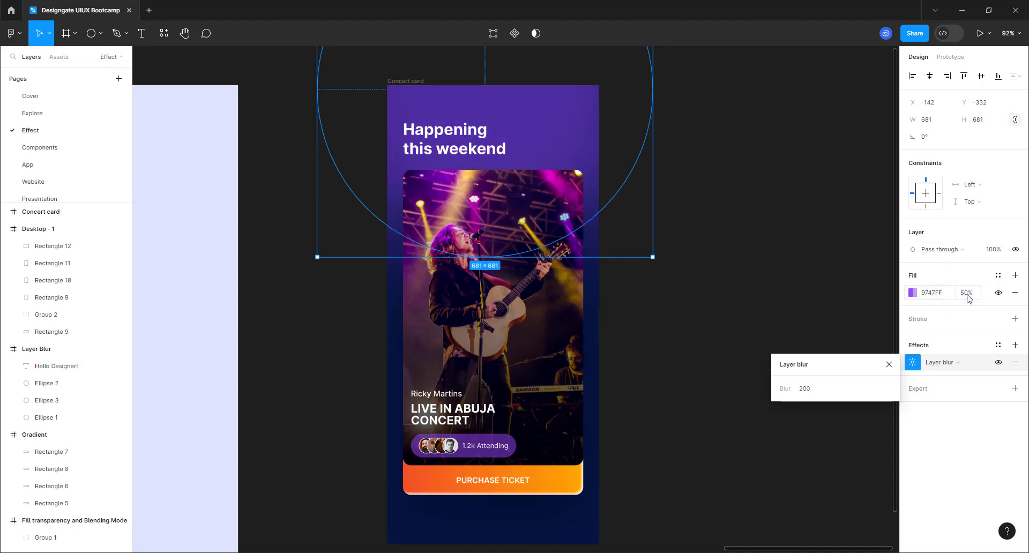
left_click(606, 210)
left_click(663, 214)
scroll(504, 263, "down", 3)
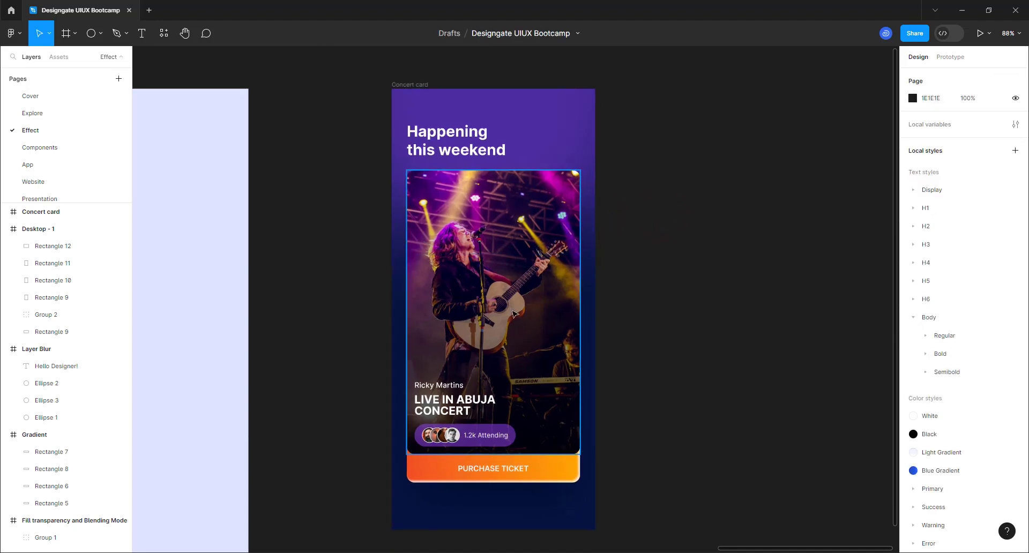
- Lock Ellipse 8, the purple glow, in the Layers panel
left_click(442, 115)
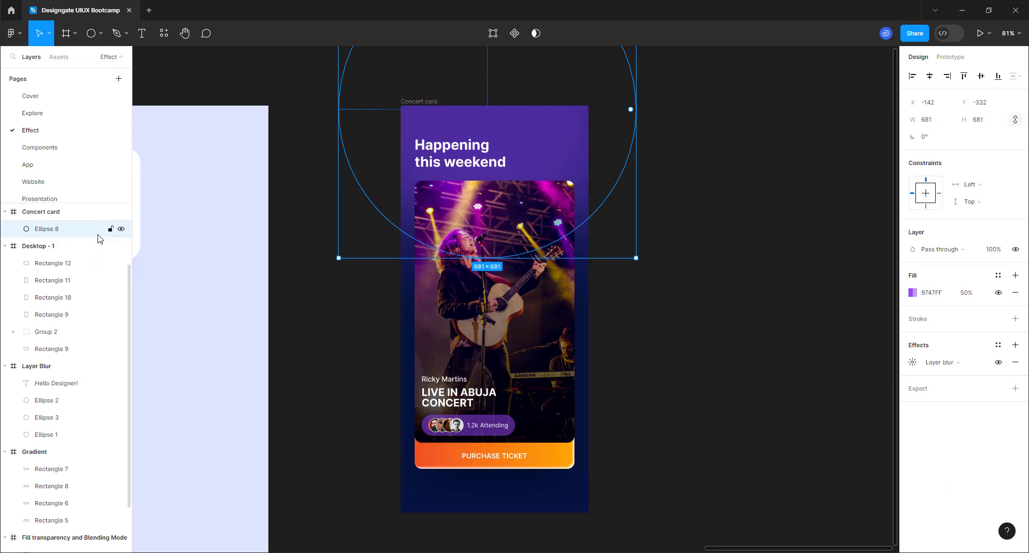
left_click(111, 230)
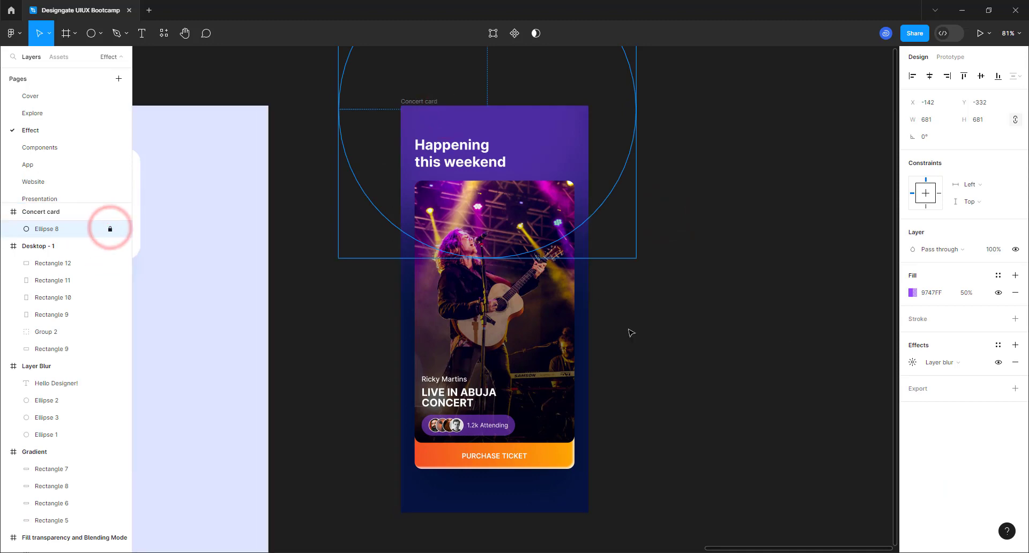
left_click(745, 309)
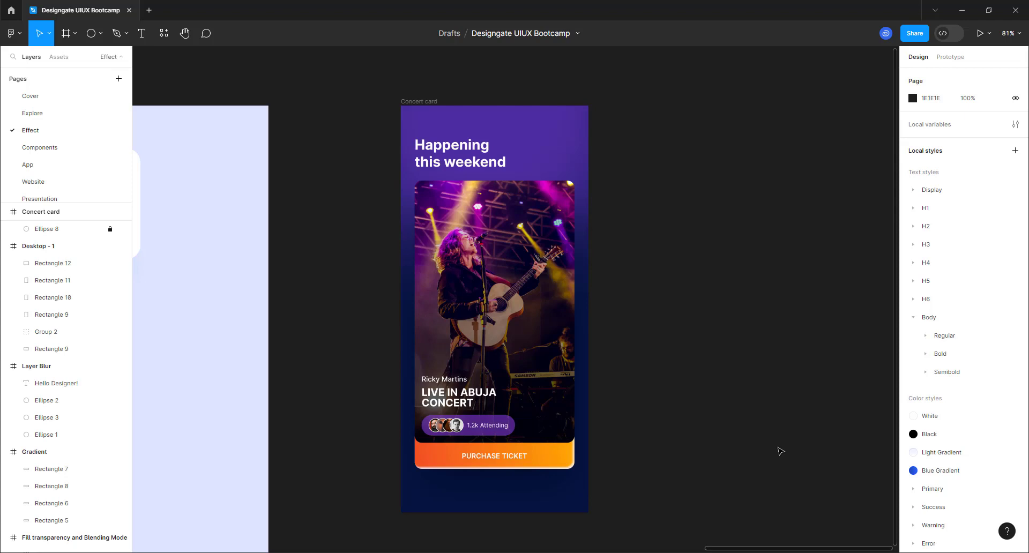
- Add an iPhone 14 & 15 Pro Max frame named MVP Card, top-aligned with Concert card
left_click(66, 36)
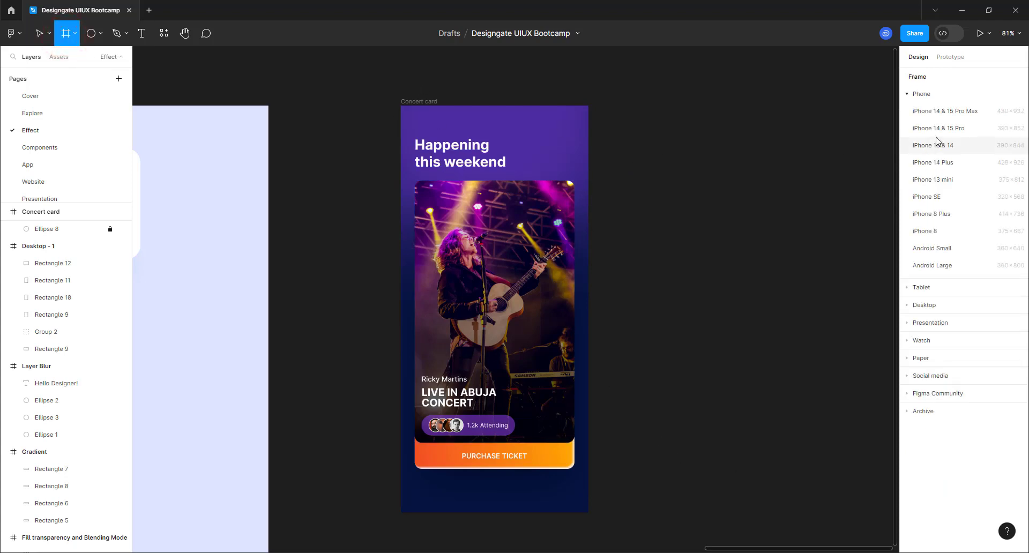
left_click(945, 112)
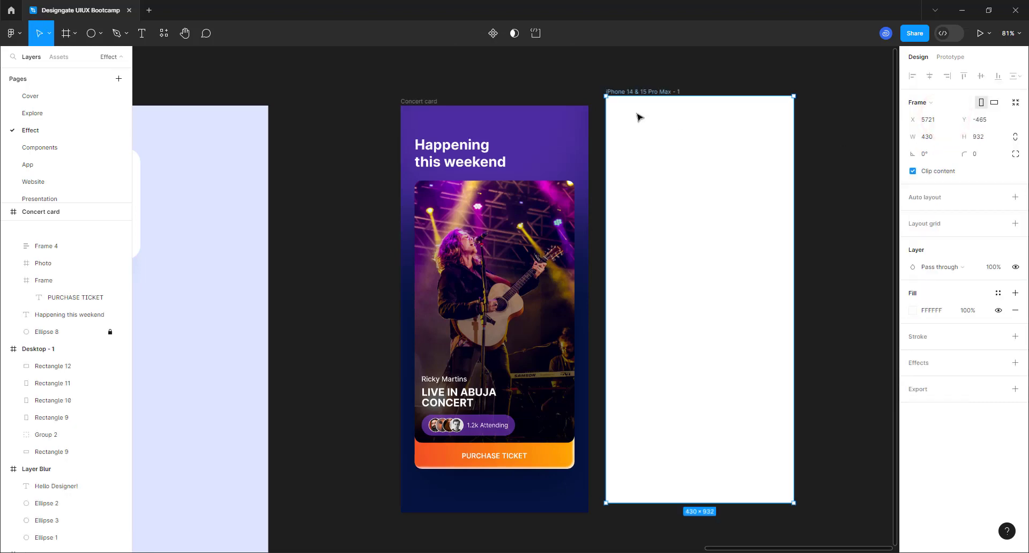
left_click(636, 91)
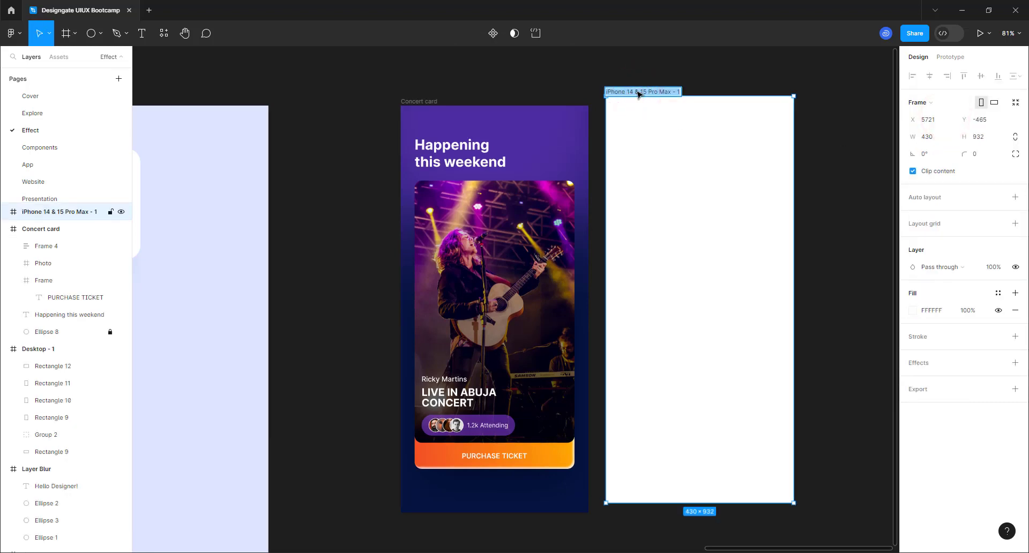
type("MVP Card")
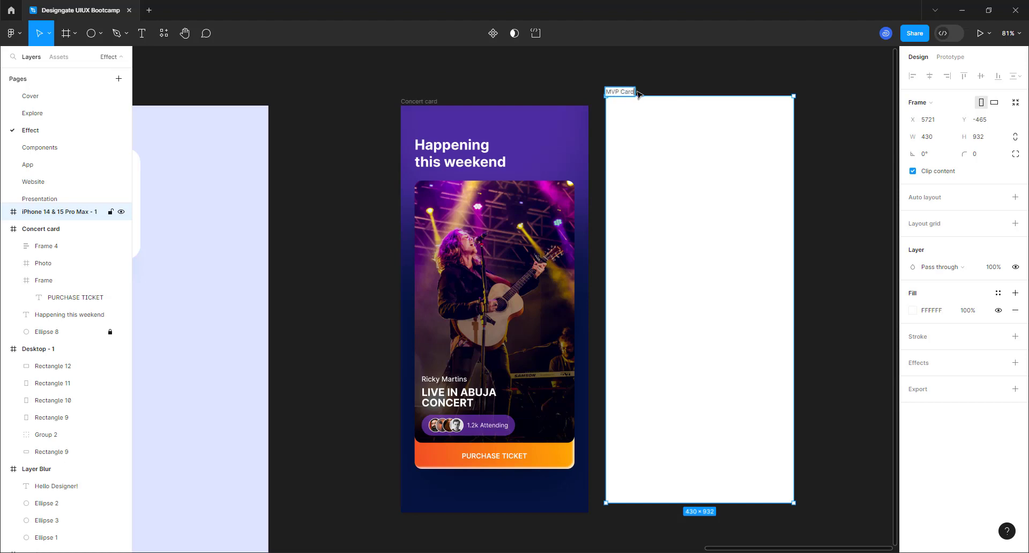
key("Return")
left_click_drag(618, 90, 621, 101)
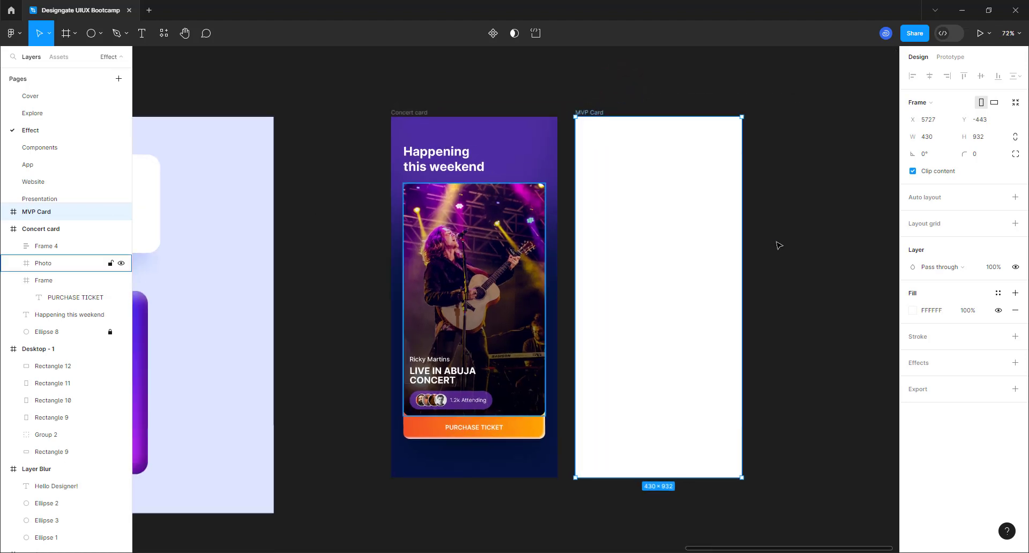
- Fill the MVP Card frame with dark navy 070038
scroll(799, 241, "up", 2)
scroll(541, 250, "down", 1)
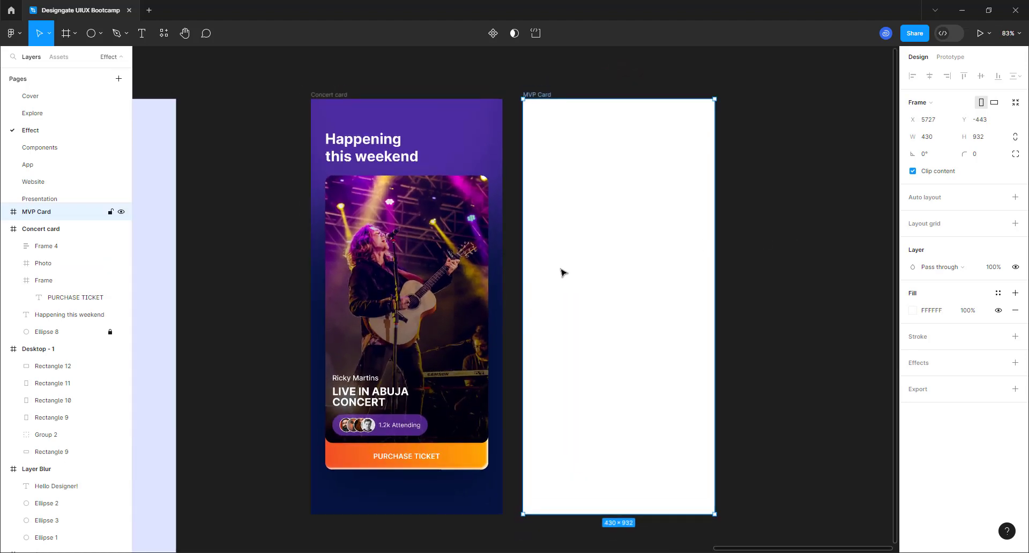
left_click(913, 311)
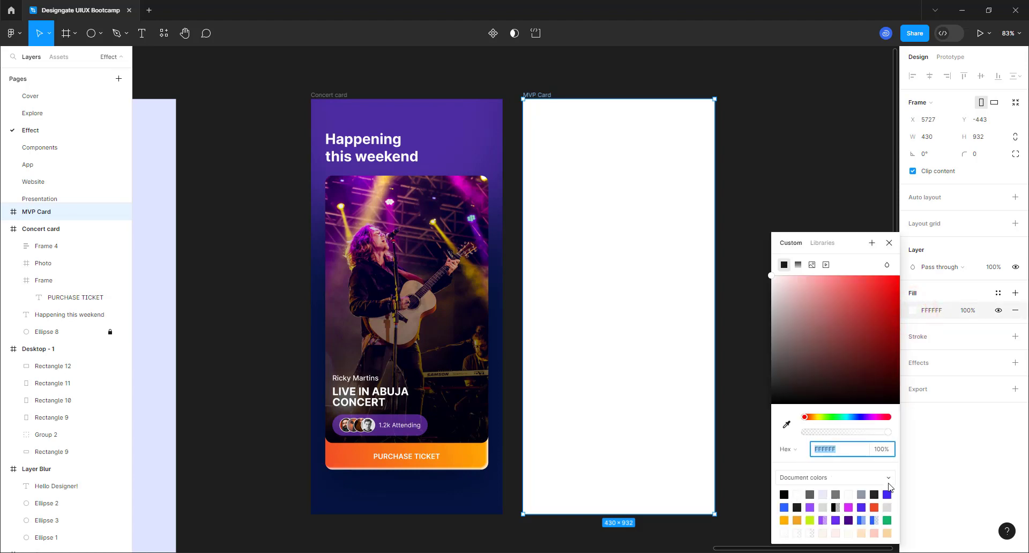
left_click(887, 494)
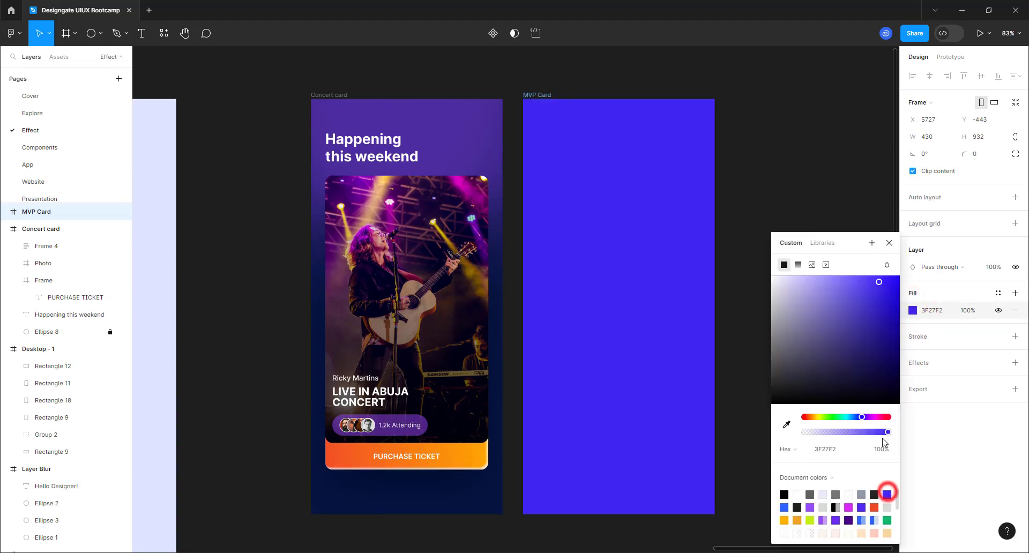
left_click(890, 368)
left_click_drag(894, 373, 908, 379)
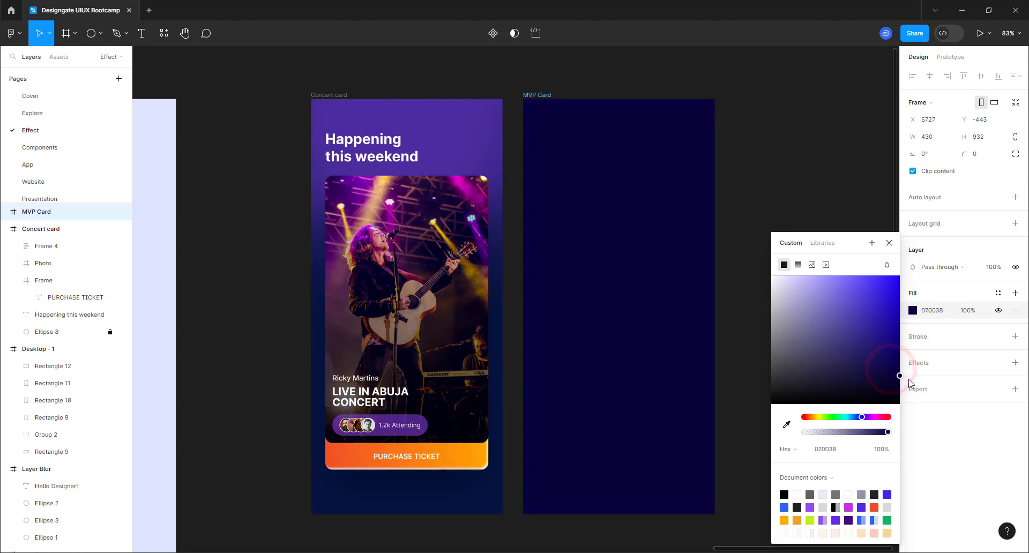
left_click(755, 165)
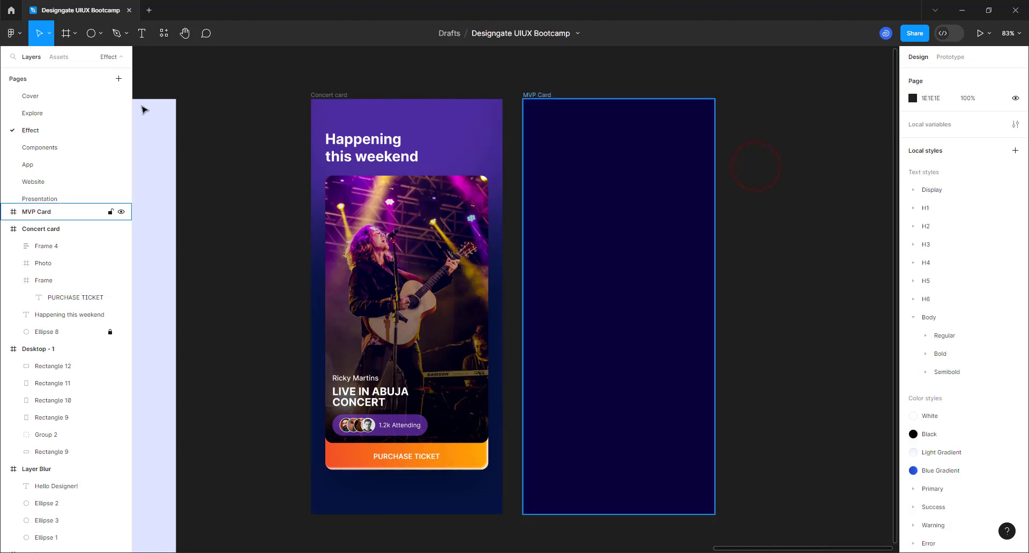
- Draw a 555×555 circle and place it at the top of MVP Card
left_click(91, 33)
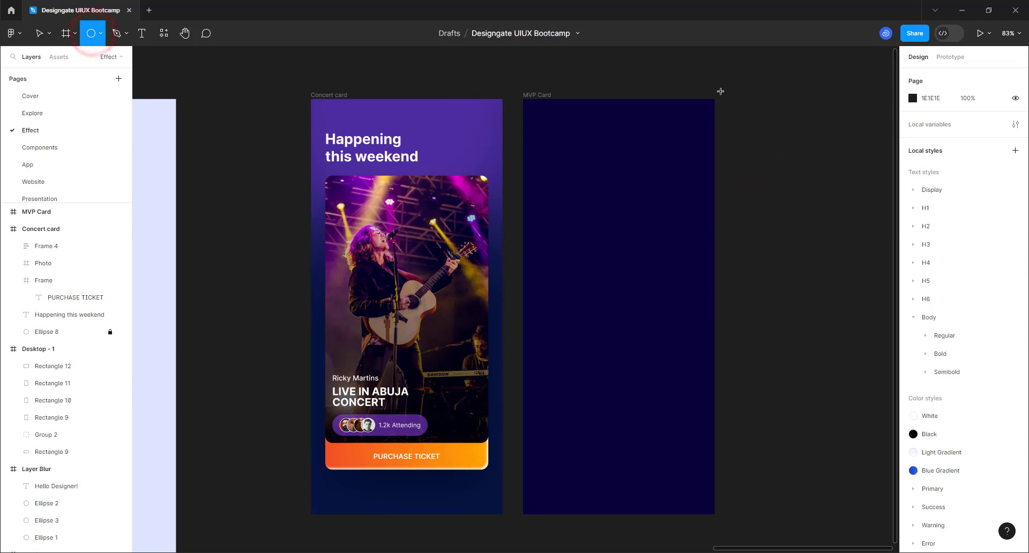
left_click_drag(720, 89, 877, 278)
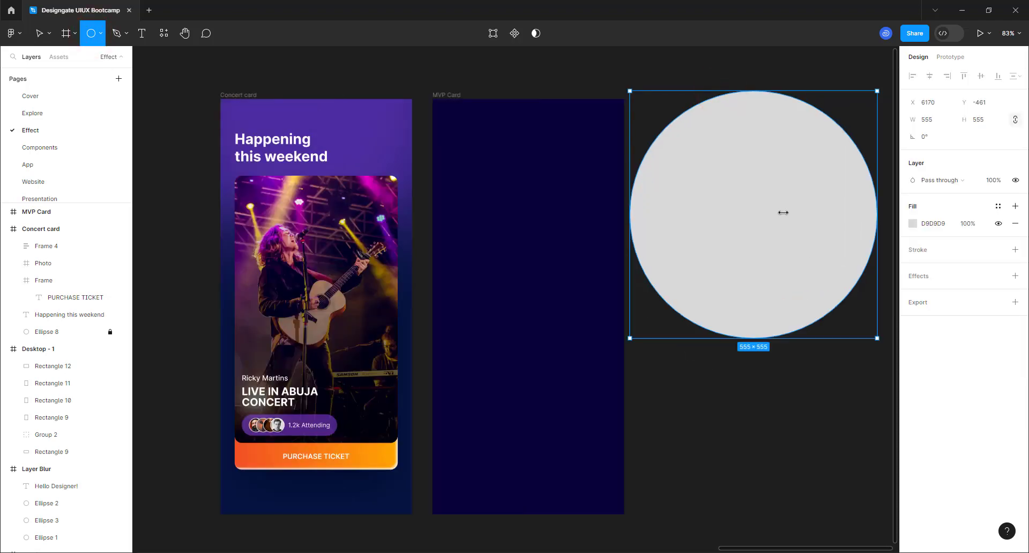
mouse_move(774, 241)
left_mouse_down()
mouse_move(569, 186)
mouse_move(544, 191)
mouse_move(552, 193)
left_mouse_up()
scroll(743, 316, "down", 3)
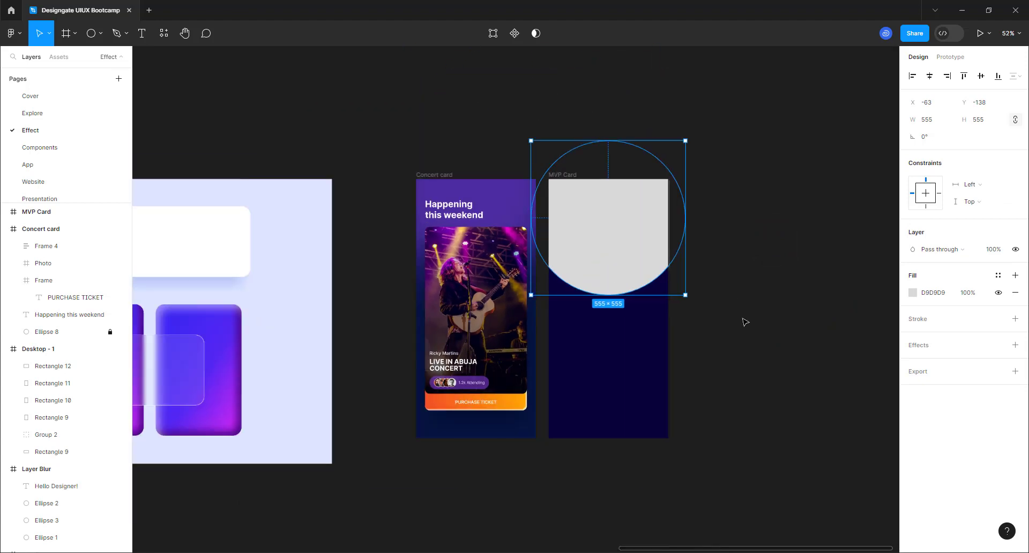
scroll(743, 321, "down", 2)
scroll(742, 320, "up", 2)
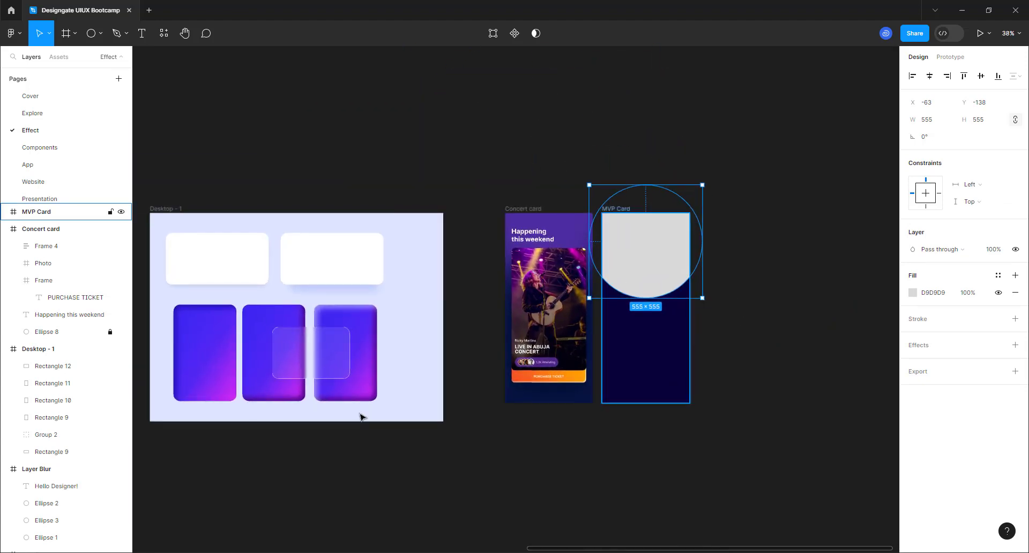
scroll(360, 417, "down", 5)
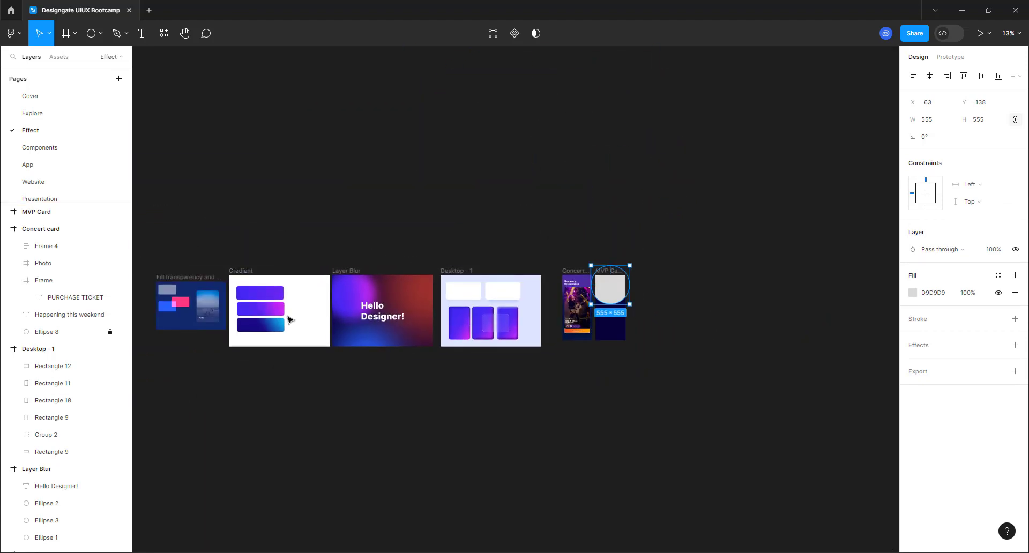
- Copy Rectangle 7's purple gradient properties and paste them onto Ellipse 9
left_click(271, 316)
right_click(269, 314)
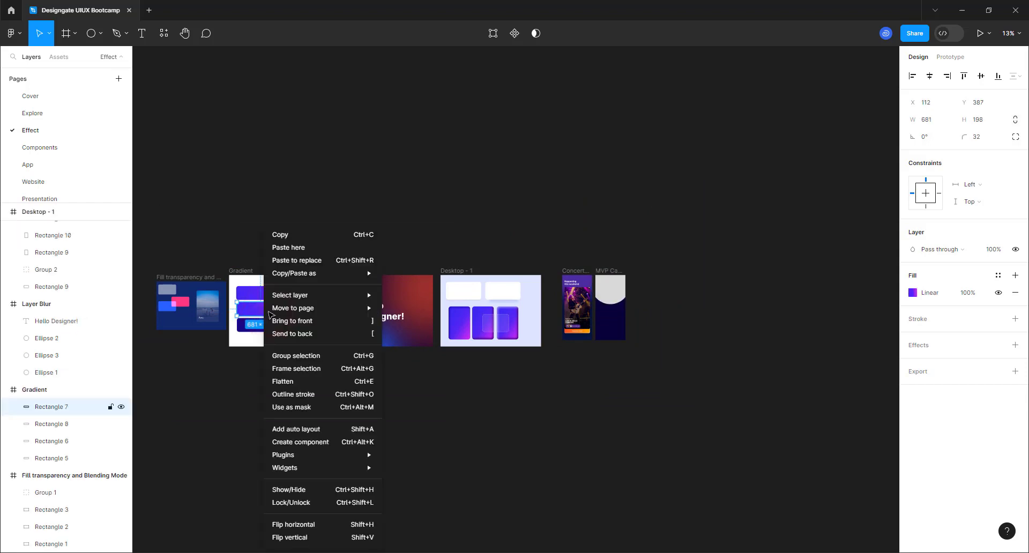
mouse_move(315, 275)
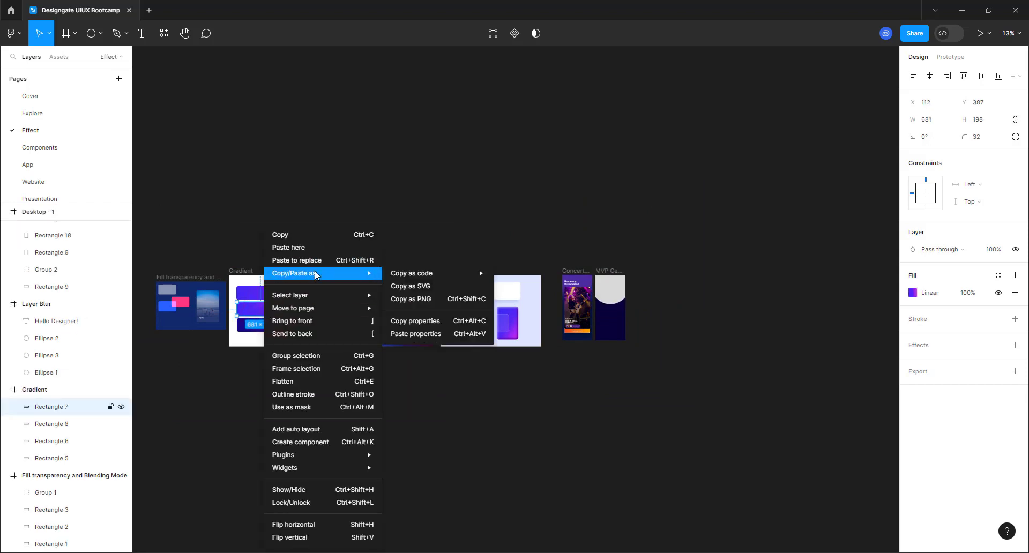
left_click(436, 321)
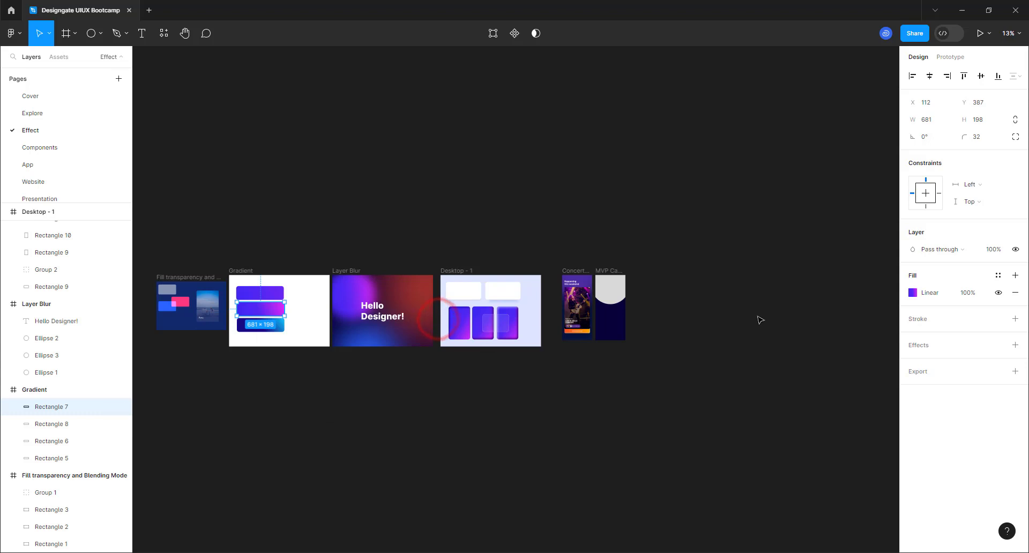
scroll(670, 313, "up", 8)
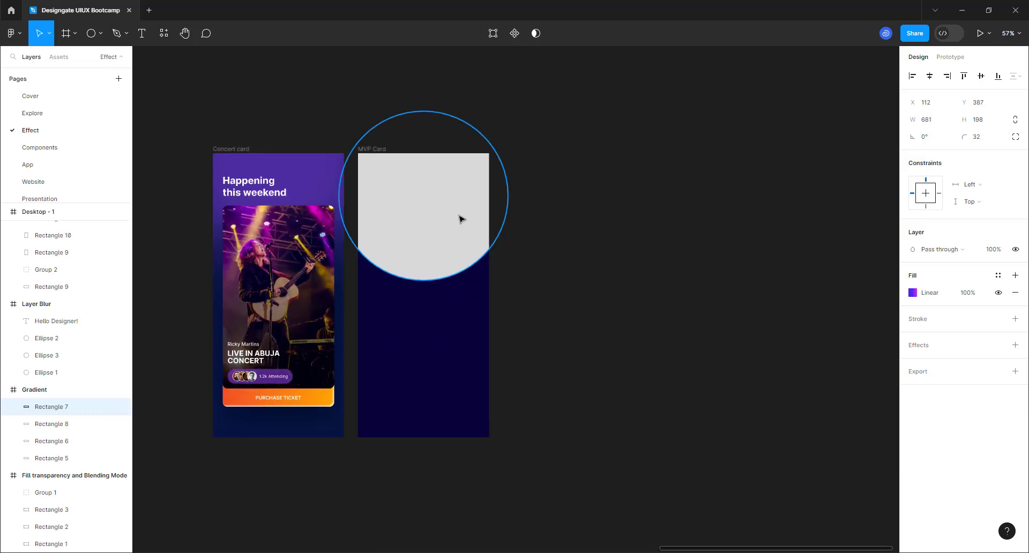
left_click(458, 216)
right_click(456, 214)
mouse_move(502, 267)
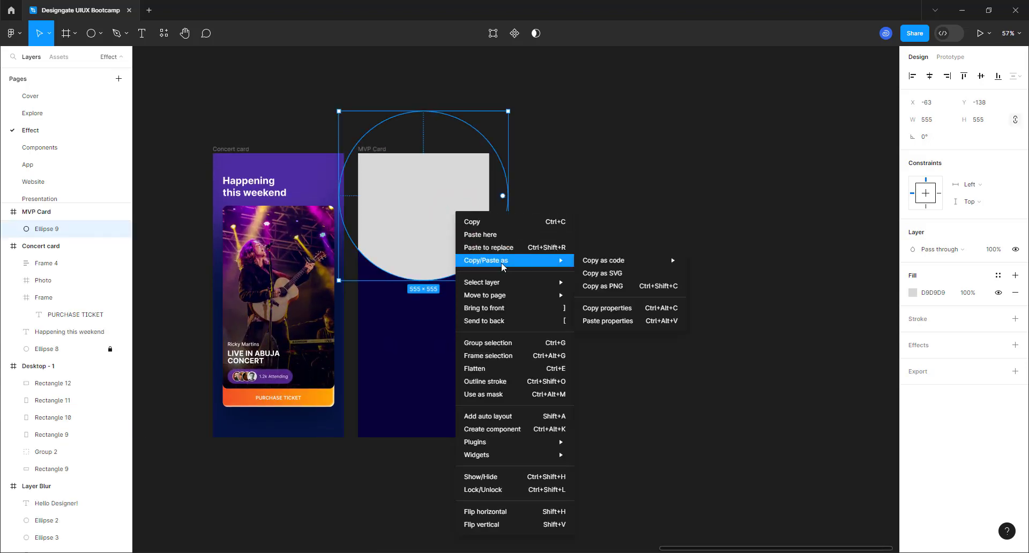
left_click(623, 320)
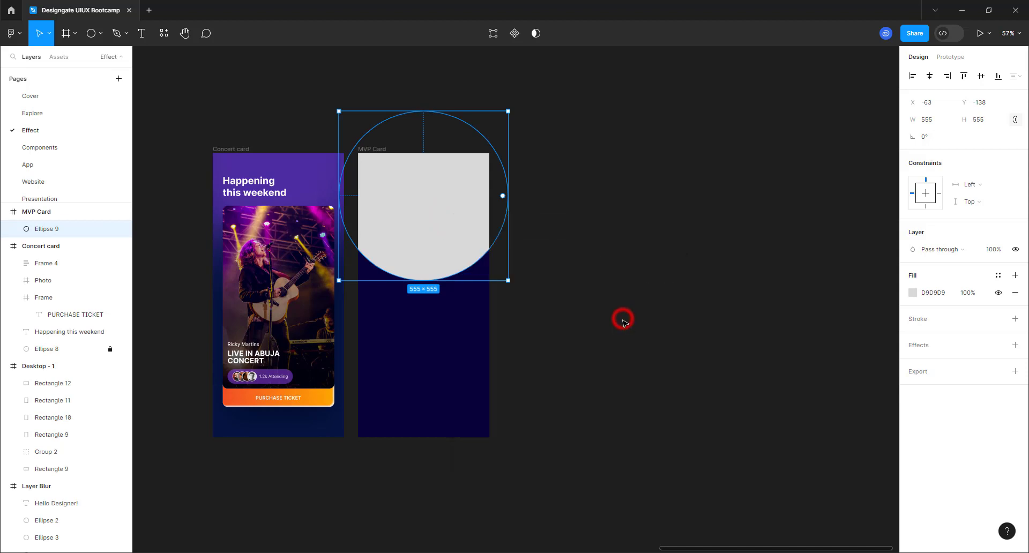
scroll(353, 177, "up", 3)
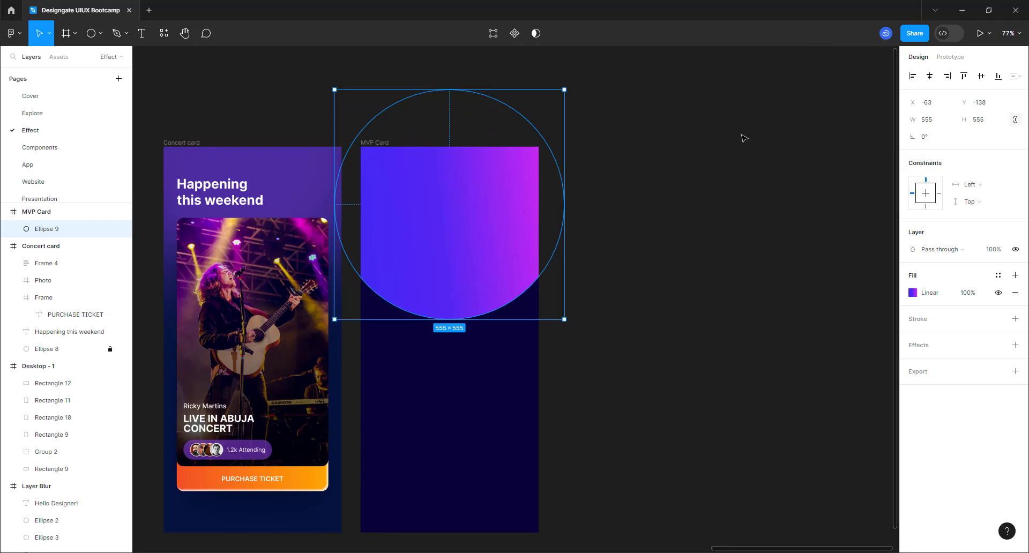
- Give Ellipse 9 a Layer blur of 150 and lock its layer
left_click(821, 36)
left_click(1014, 345)
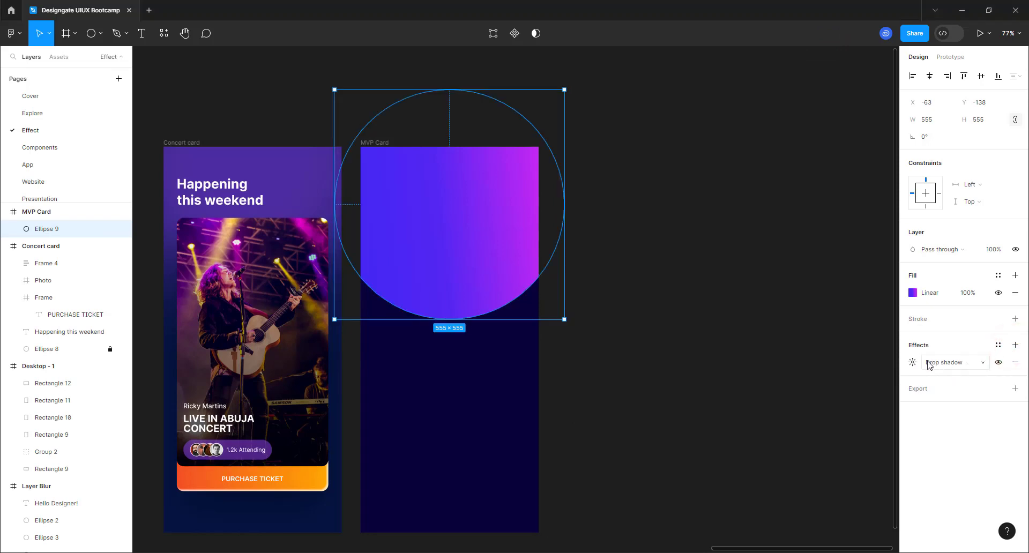
left_click(948, 365)
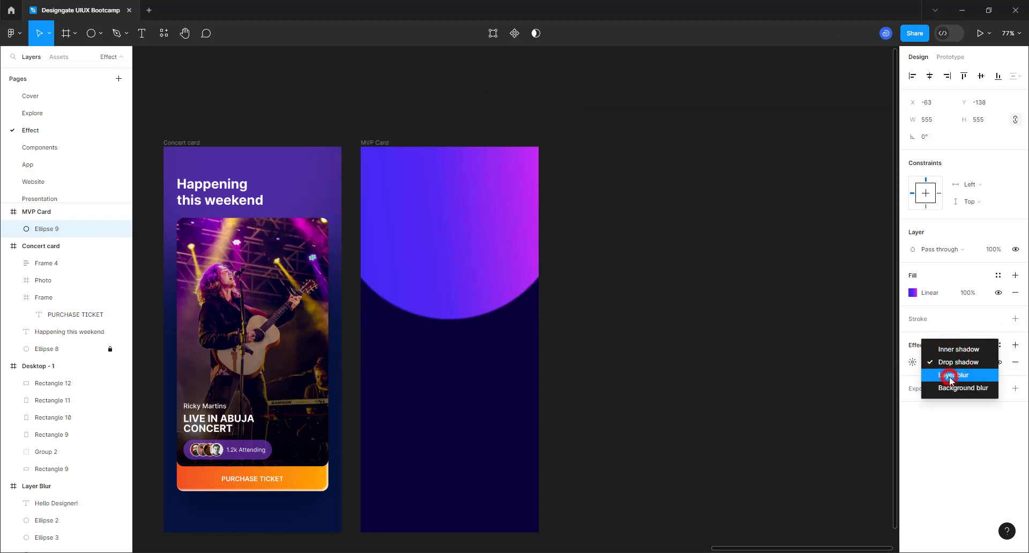
left_click(948, 376)
left_click(912, 362)
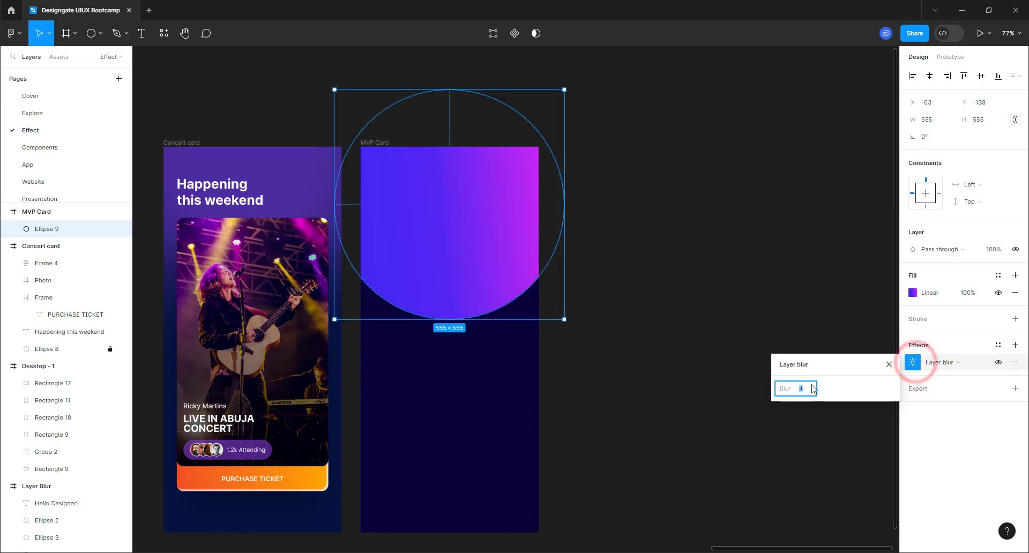
key("Return")
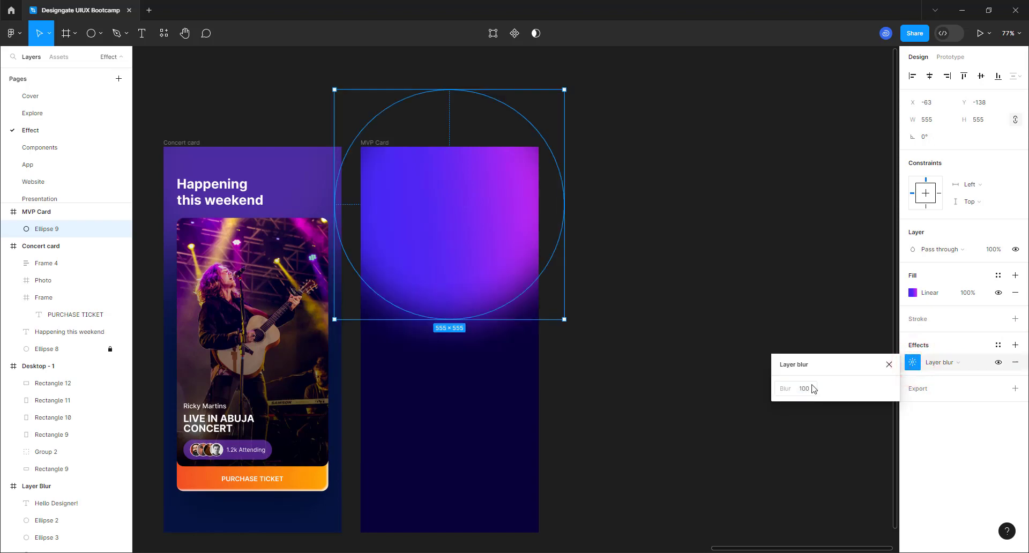
left_click(811, 388)
type("15")
key("Return")
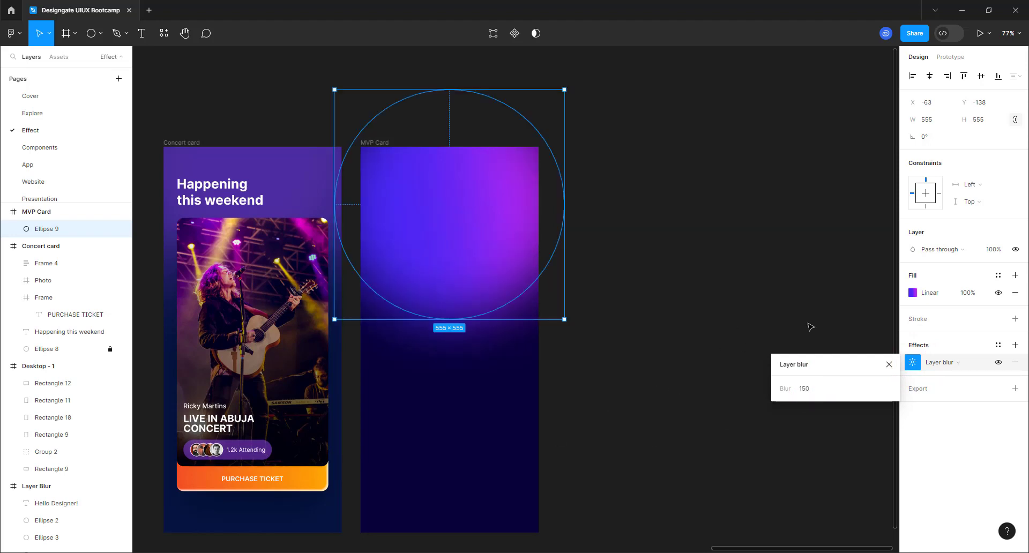
left_click(886, 363)
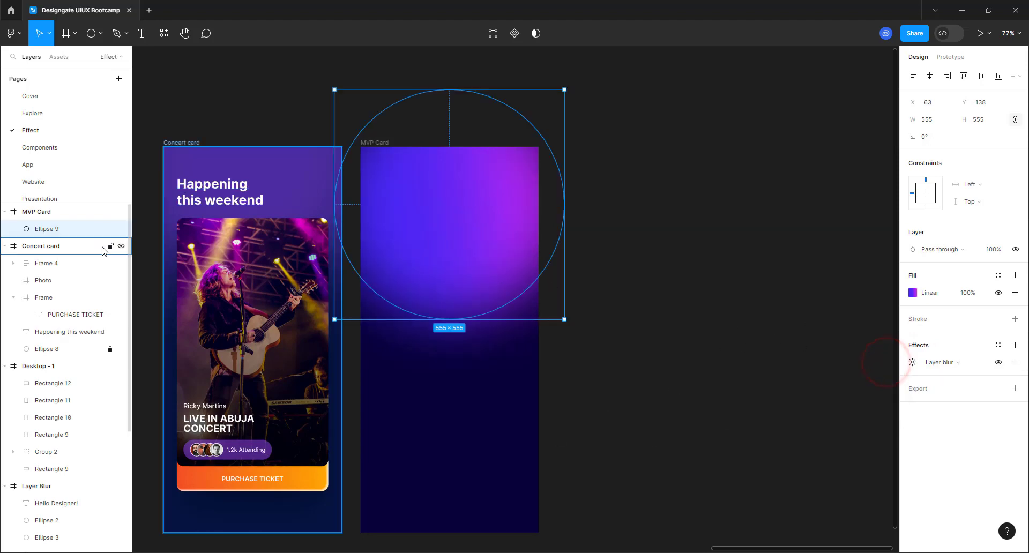
left_click(110, 229)
left_click(726, 287)
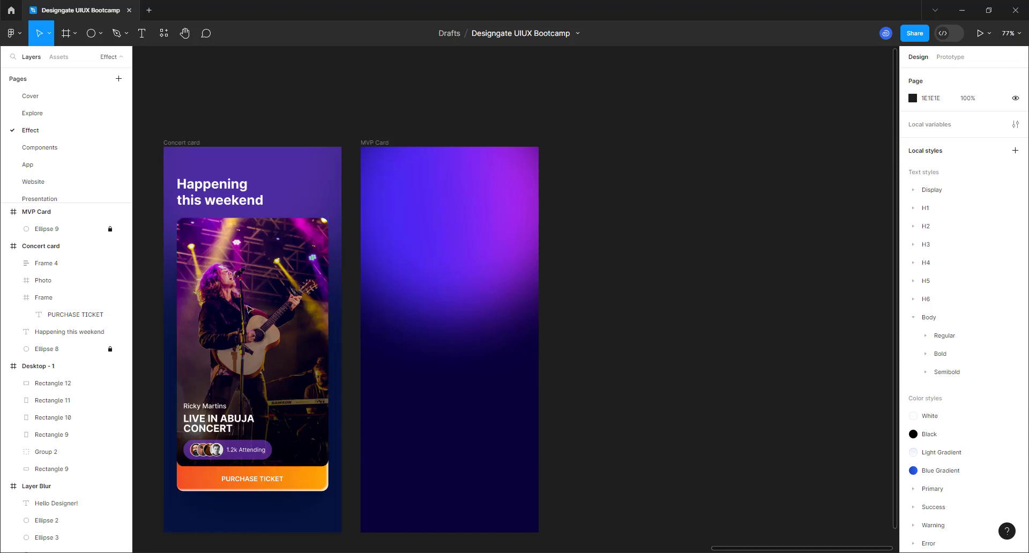
- Draw a smaller circle, Ellipse 10, in the middle of the MVP Card
scroll(643, 257, "down", 2)
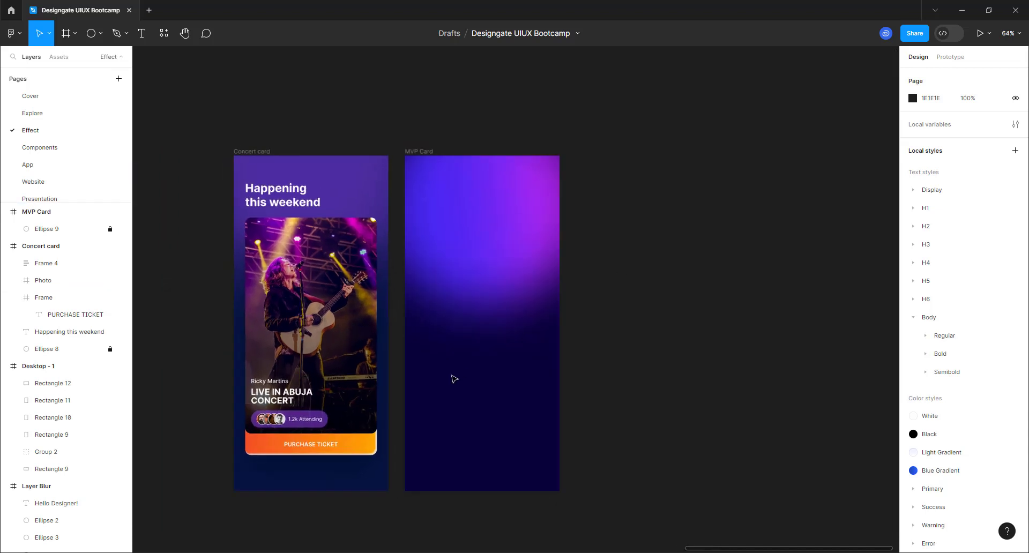
scroll(454, 379, "up", 2)
left_click(86, 33)
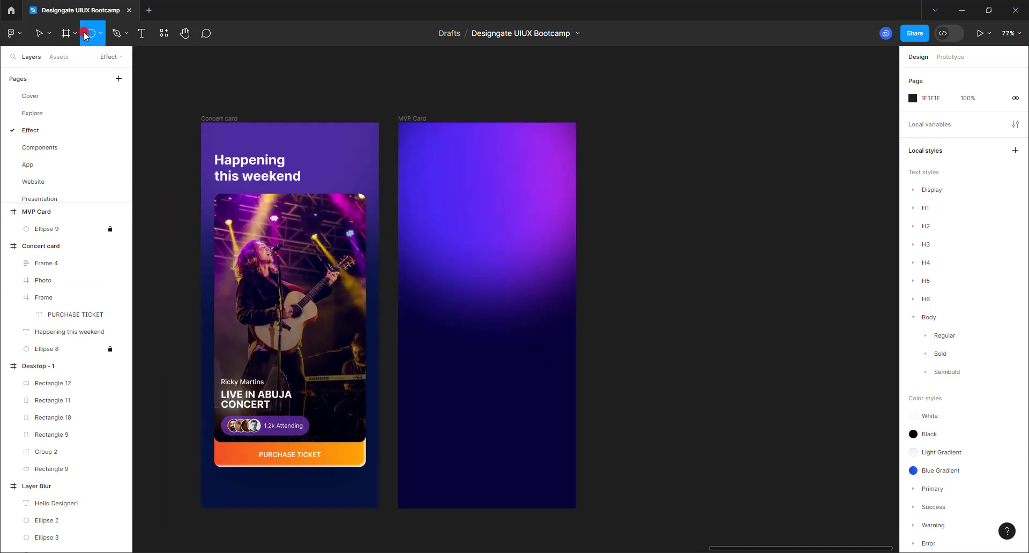
left_click_drag(432, 259, 555, 380)
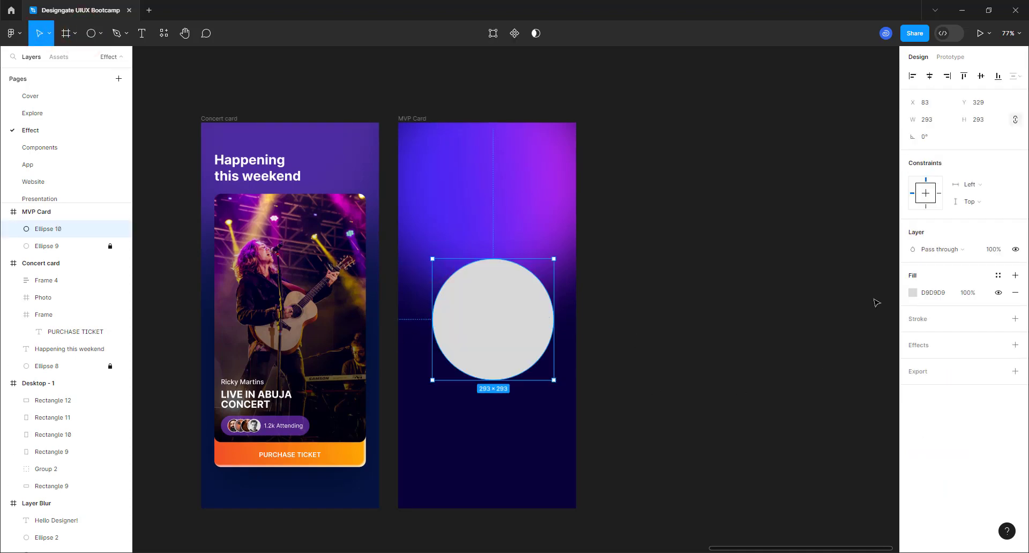
- Switch the circle's fill to a linear gradient with a bright cyan 00F0FF start stop
left_click(914, 293)
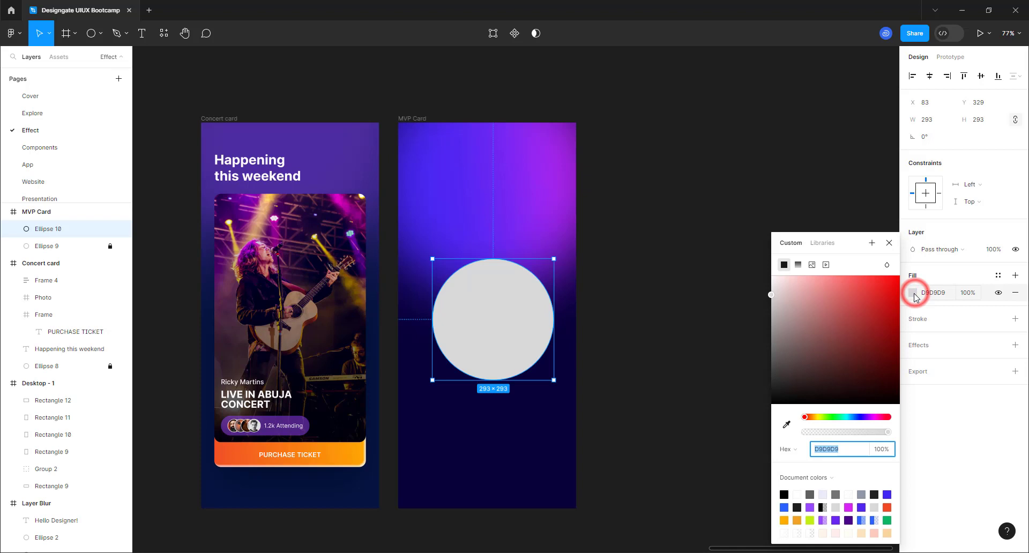
left_click(797, 264)
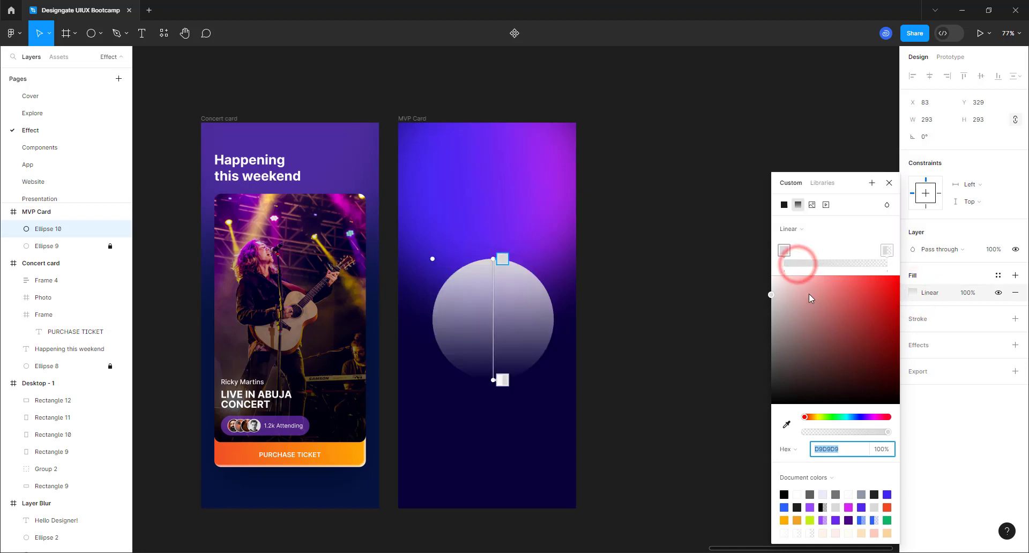
left_click(784, 250)
left_click(847, 417)
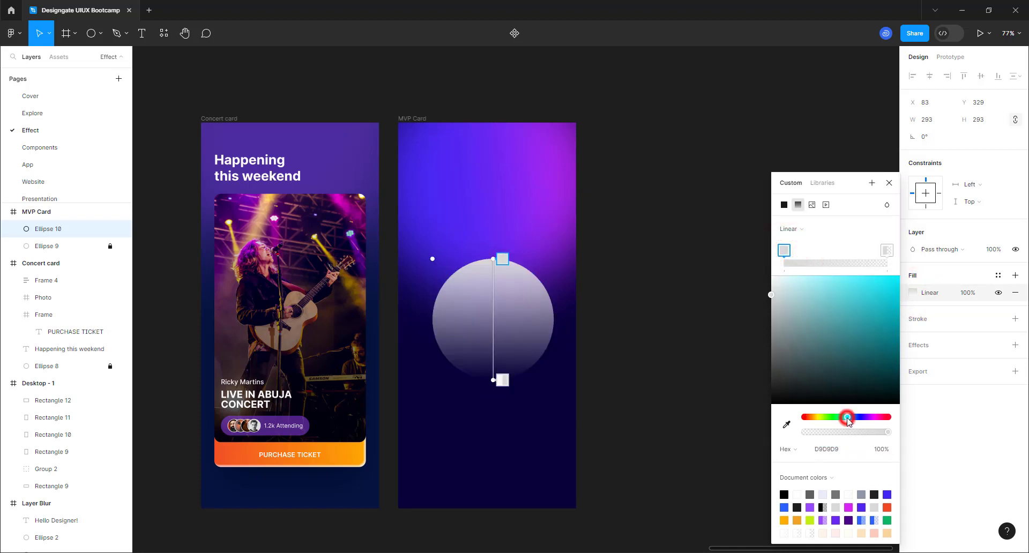
left_click(900, 286)
left_click_drag(900, 285, 902, 264)
- Sample cyan for the end stop and set its HSB hue to 194
left_click(886, 249)
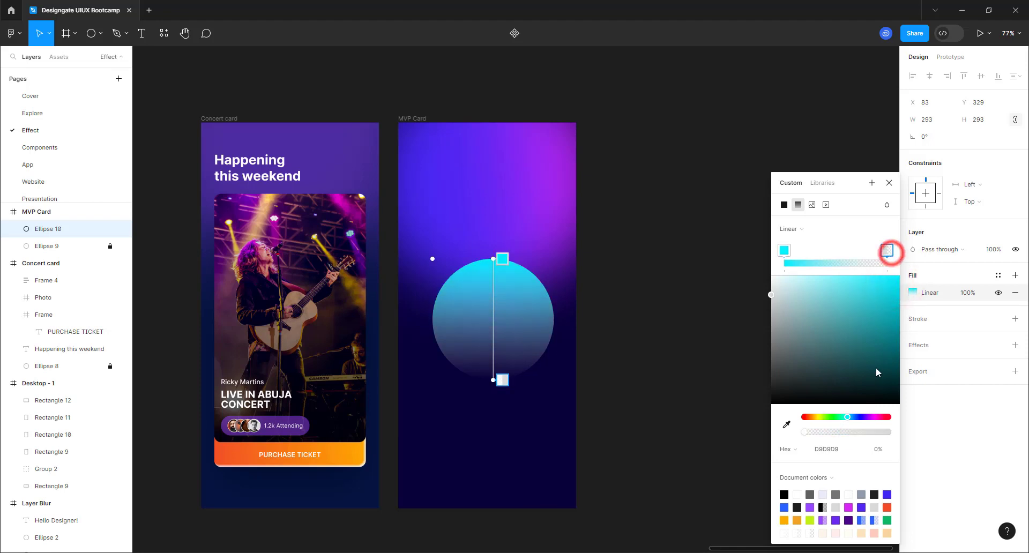
left_click(788, 426)
left_click(520, 266)
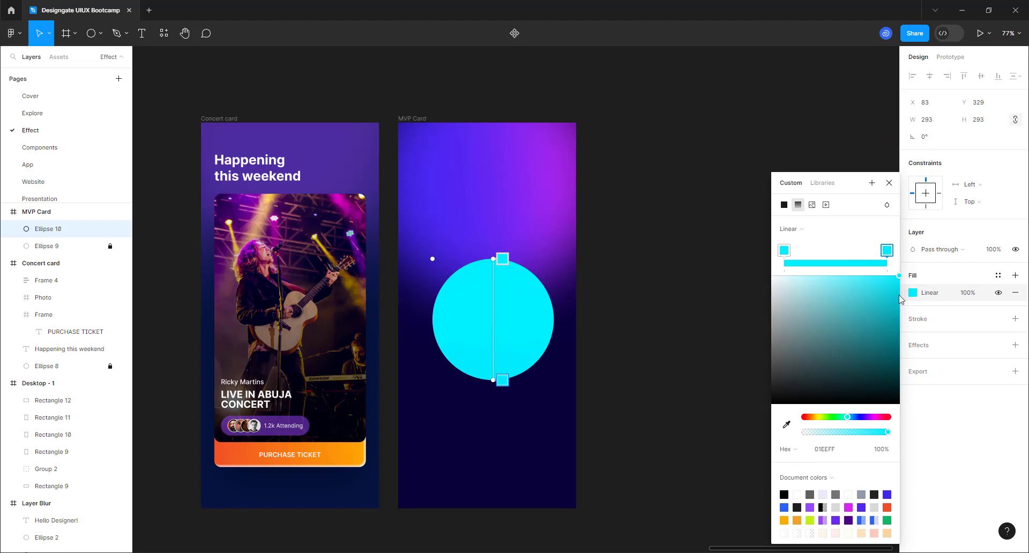
left_click(788, 452)
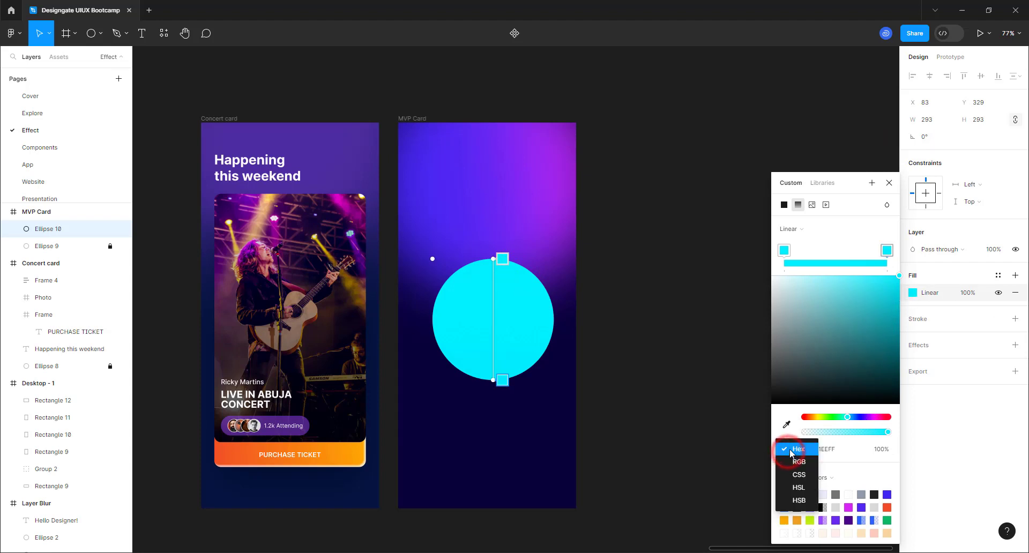
left_click(801, 501)
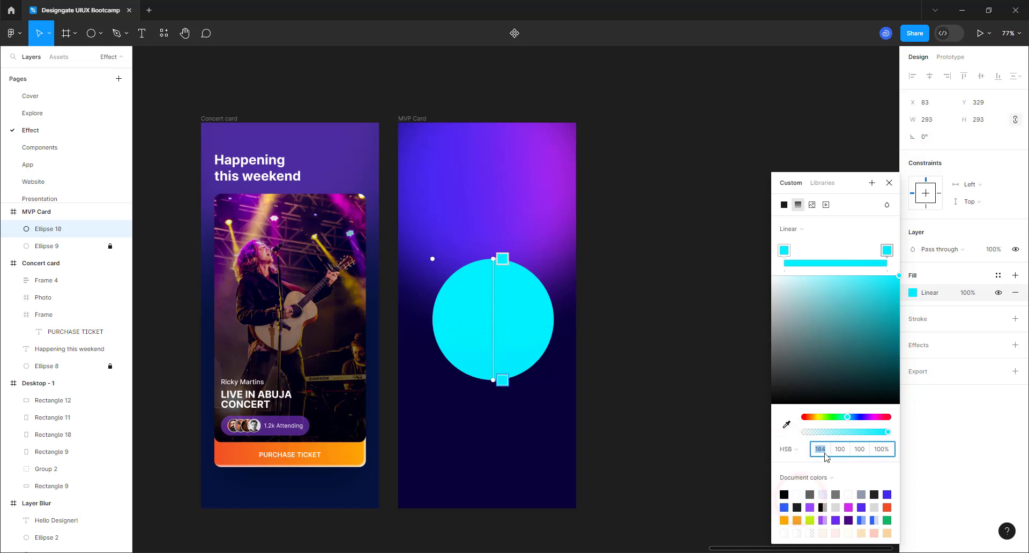
left_click(826, 454)
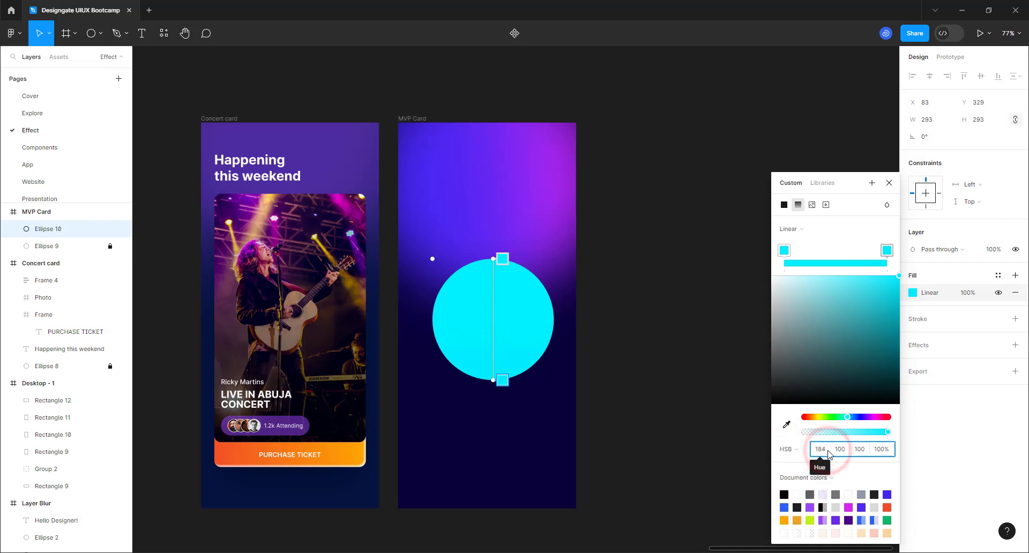
key("BackSpace")
key("BackSpace")
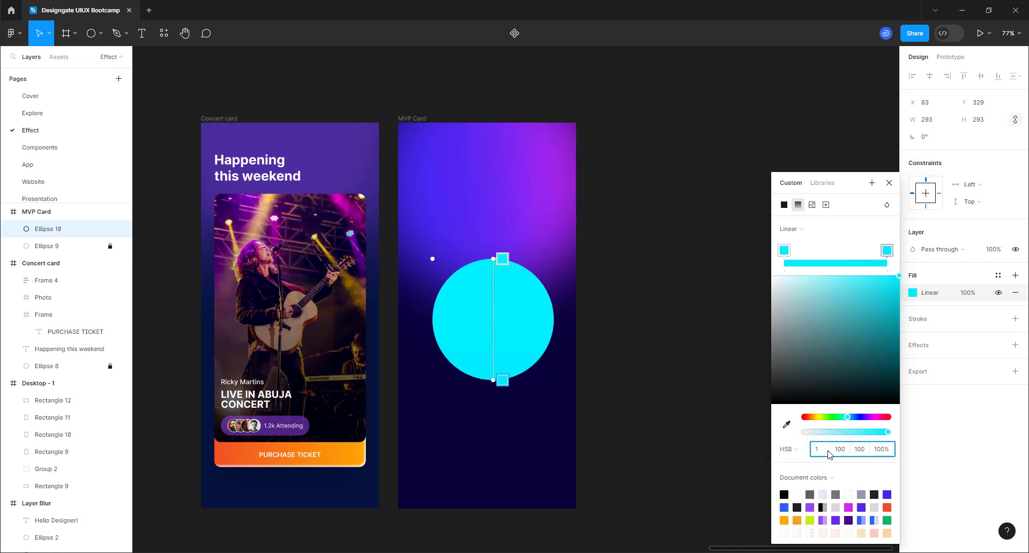
key("Return")
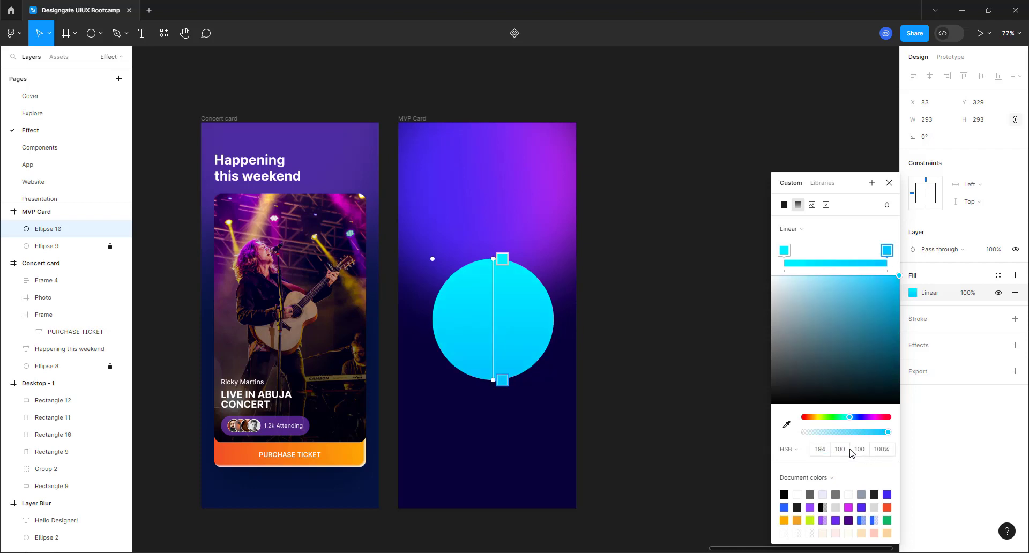
- Darken the end stop's brightness to 70
left_click(846, 450)
left_click(862, 450)
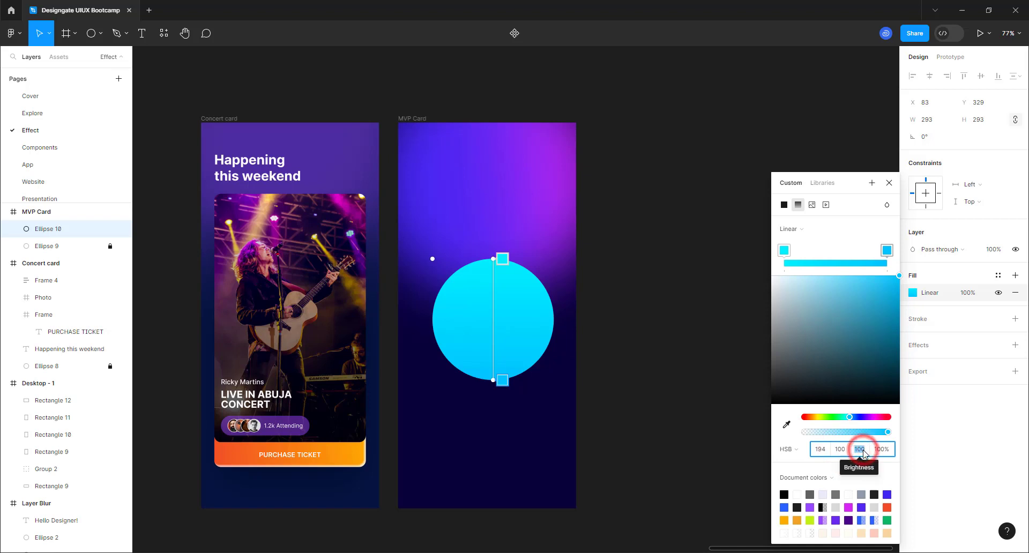
type("80")
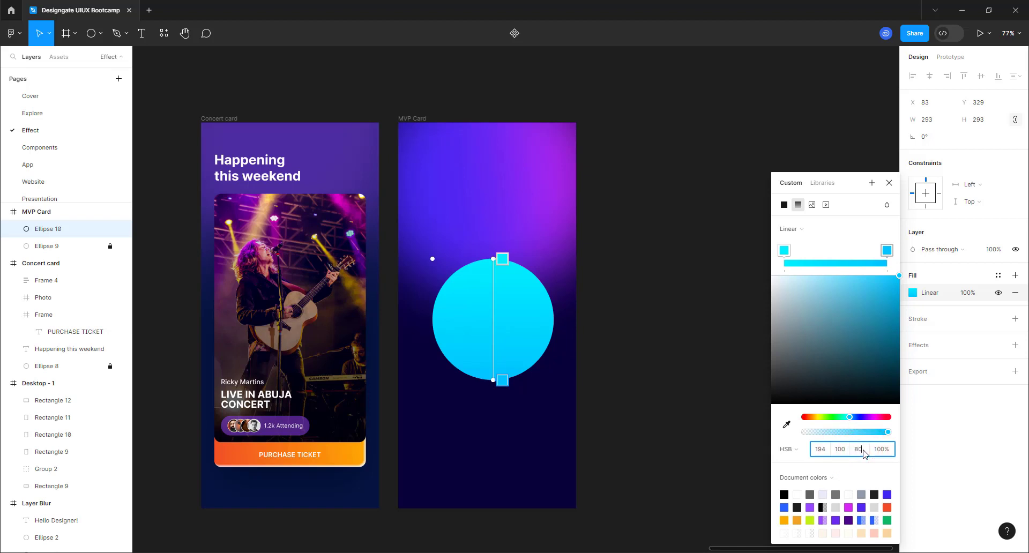
key("Return")
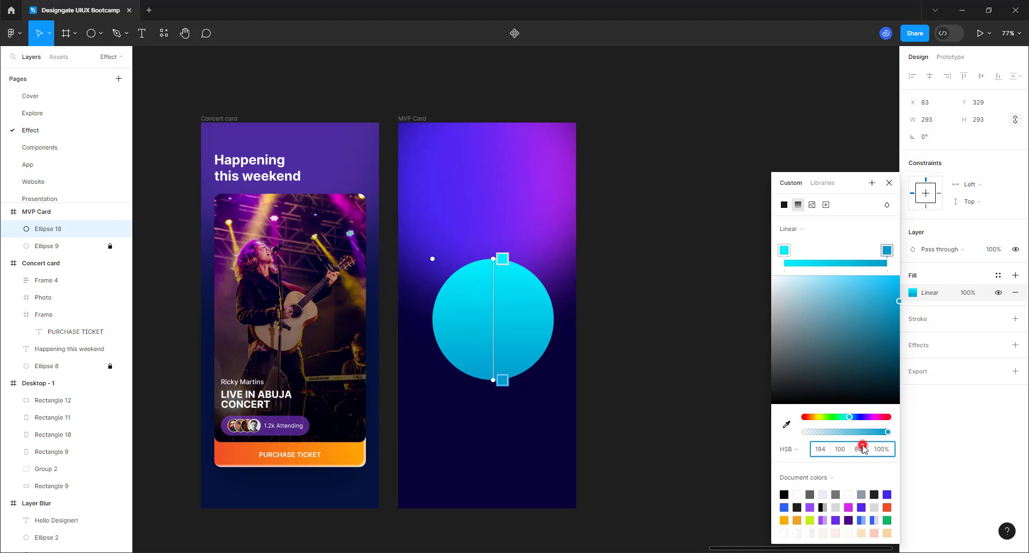
left_click(860, 449)
type("70")
key("Return")
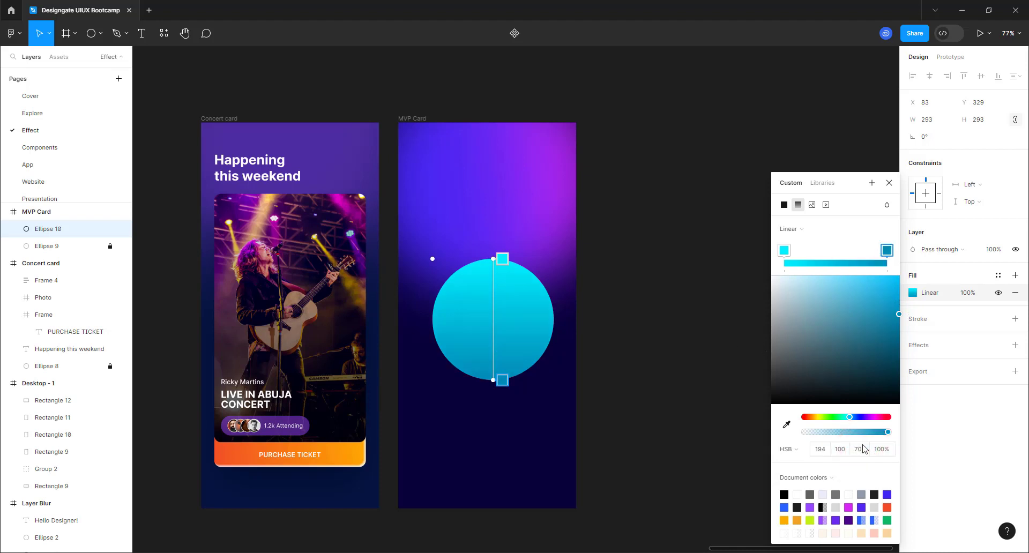
left_click(494, 255)
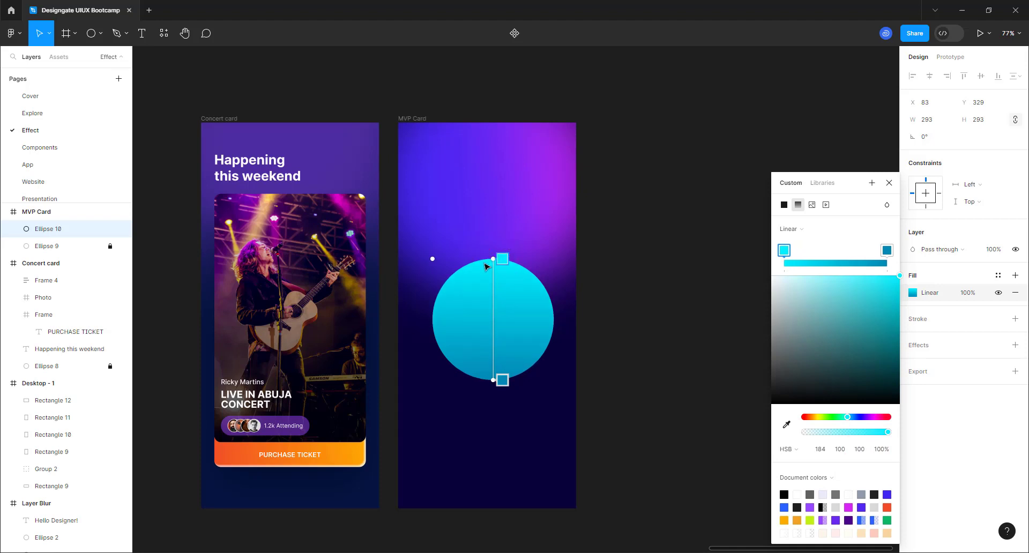
- Make Ellipse 10's gradient radial, with its cyan glow offset toward the upper right
left_click(793, 228)
left_click(798, 242)
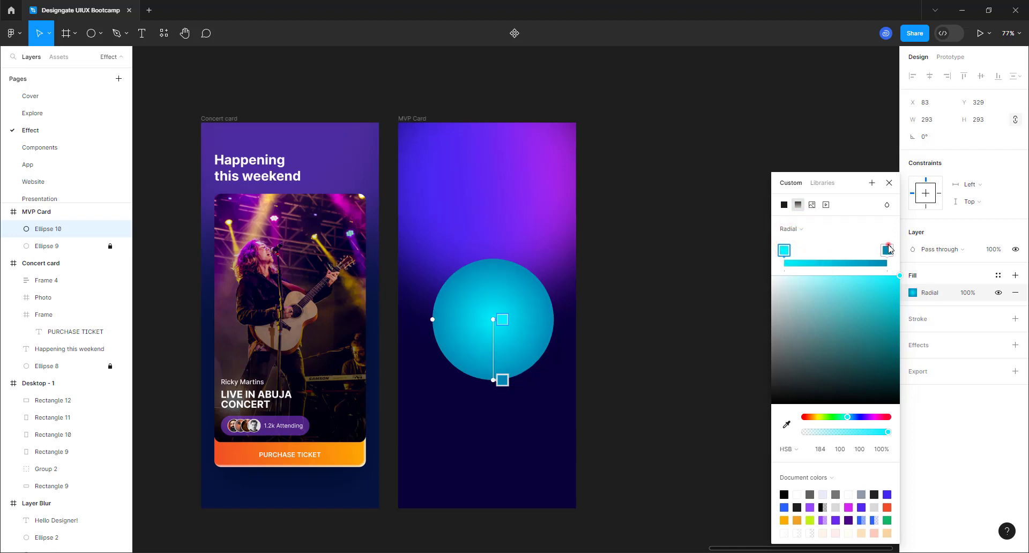
mouse_move(888, 249)
left_mouse_down()
mouse_move(805, 250)
mouse_move(886, 251)
left_mouse_up()
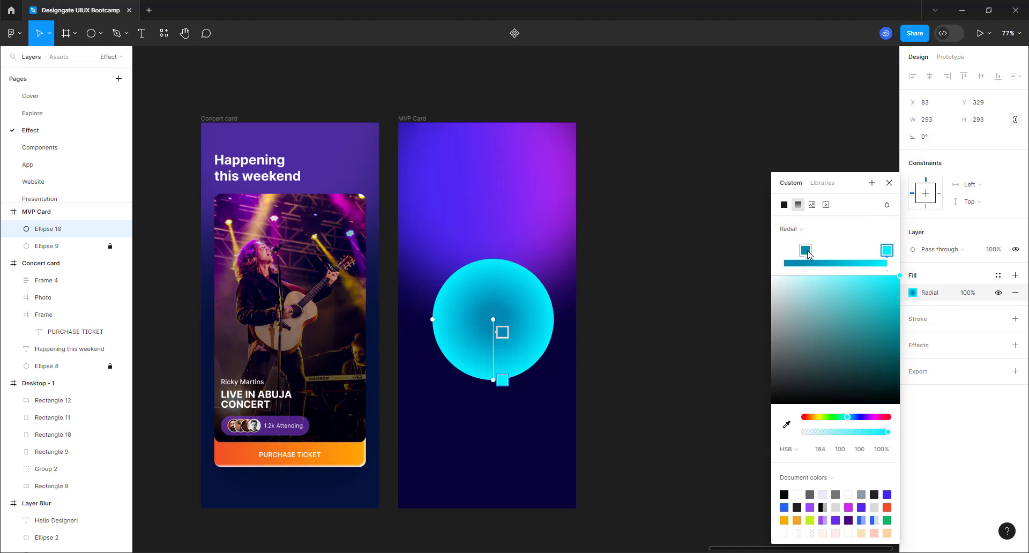
left_click_drag(806, 250, 638, 276)
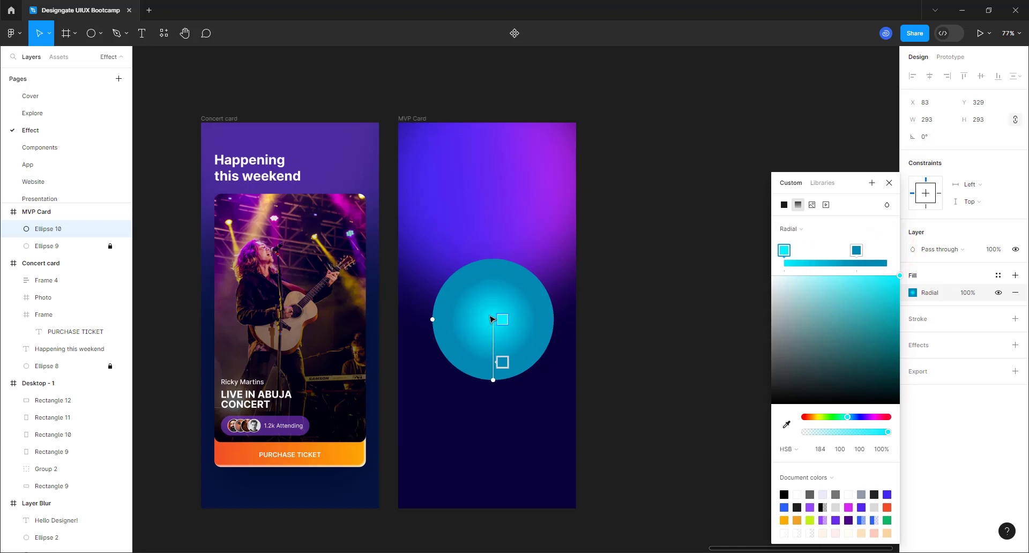
left_click_drag(493, 320, 524, 289)
left_click_drag(493, 379, 506, 353)
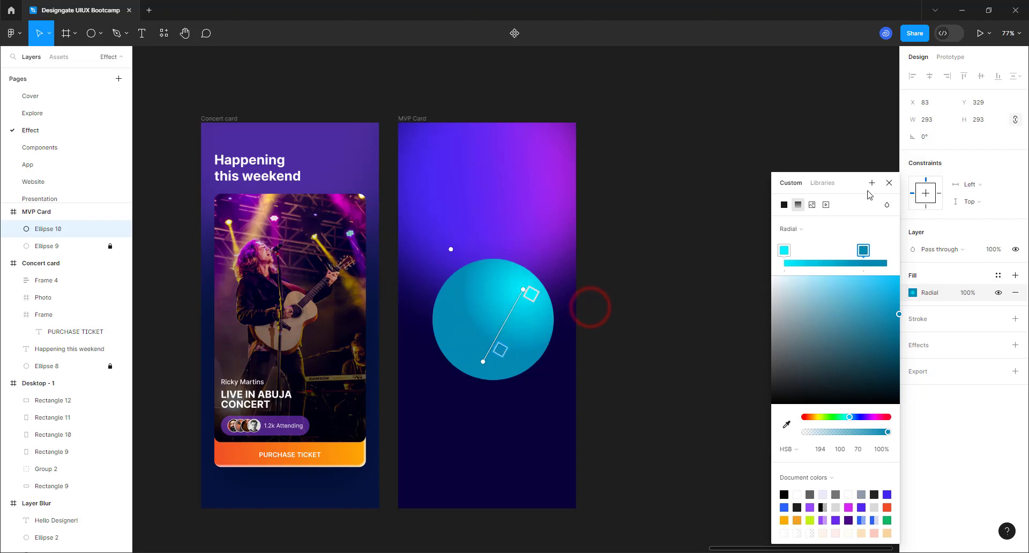
left_click(888, 183)
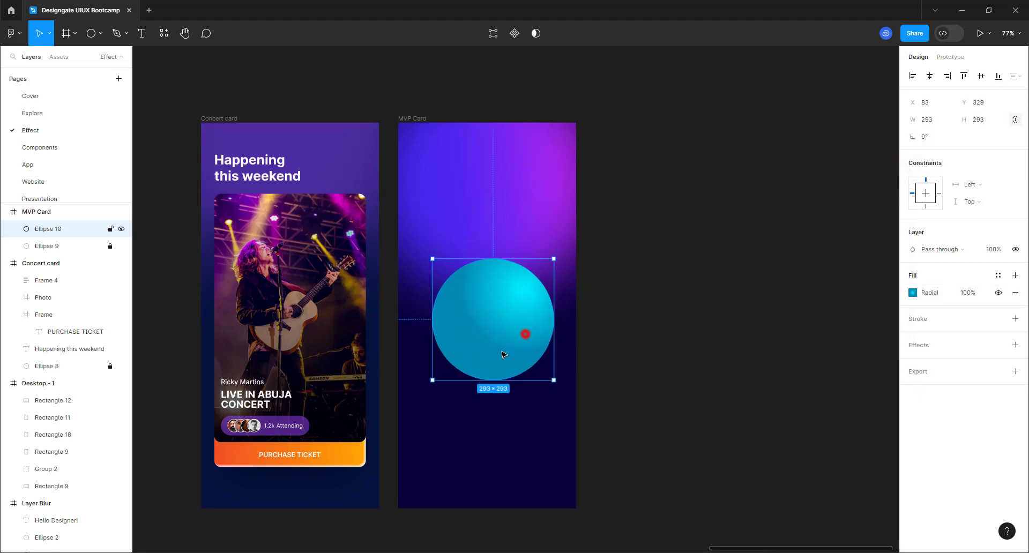
- Move the cyan circle over the card's left edge and draw a 184×184 polygon triangle above it
left_click_drag(525, 333, 441, 373)
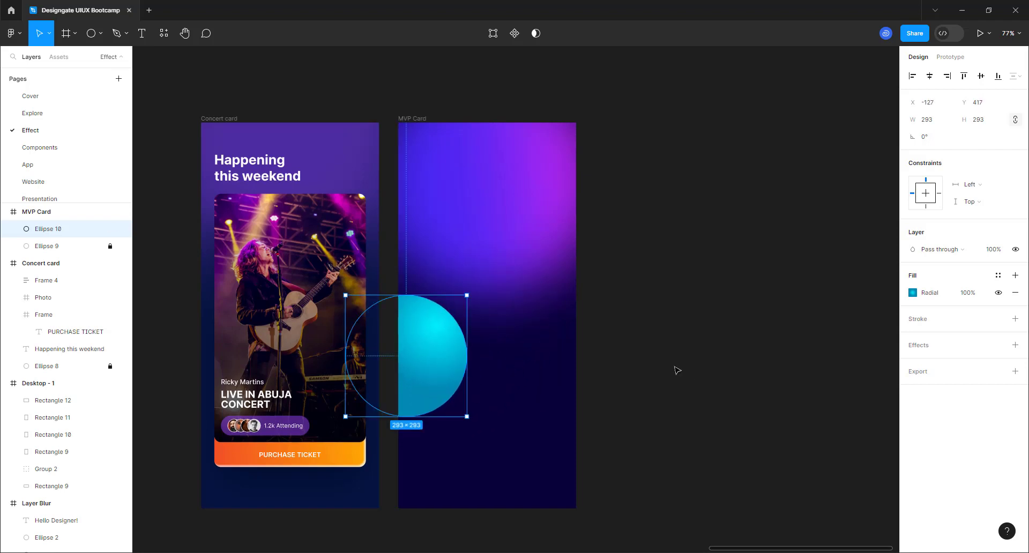
left_click(100, 34)
left_click(65, 112)
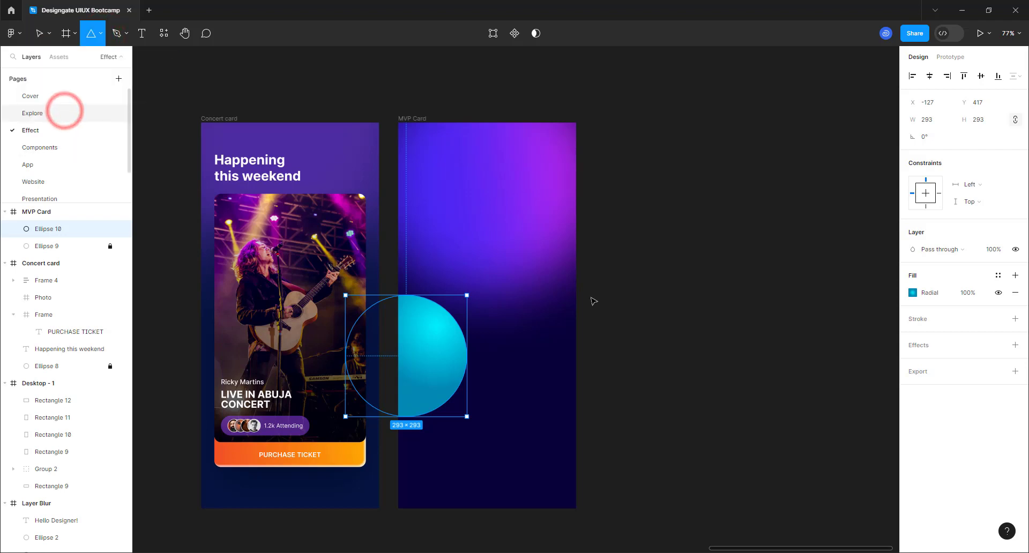
left_click_drag(487, 224, 563, 303)
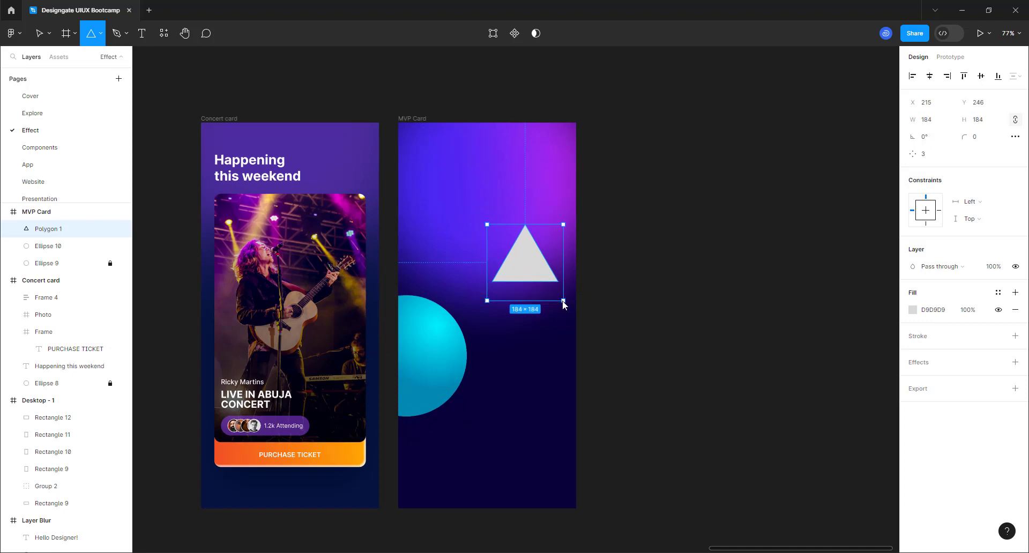
- Round Polygon 1's corners to 16, rotate it −90° to point right, and apply a linear gradient fill
left_click(973, 139)
type("1")
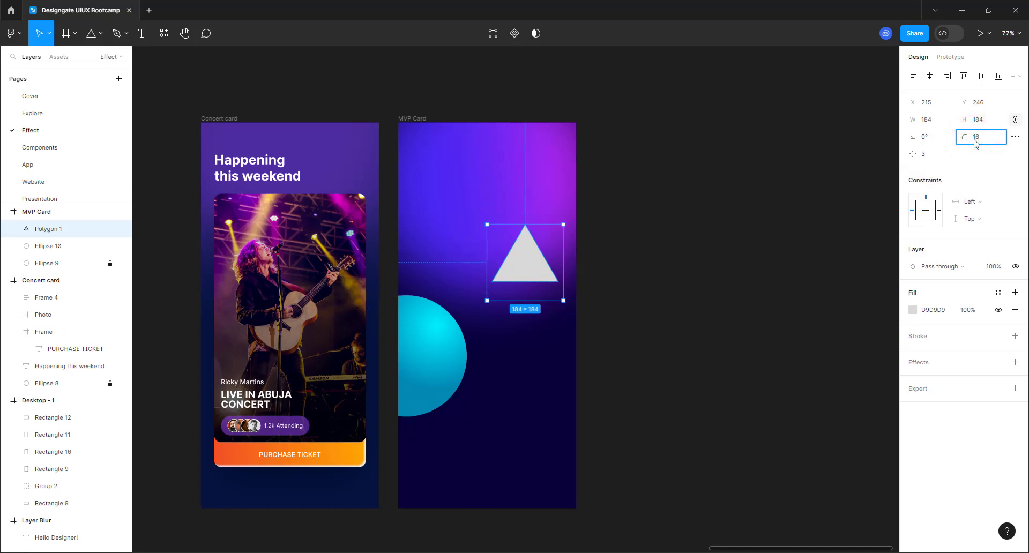
type("6")
key("Return")
left_click_drag(567, 222, 595, 340)
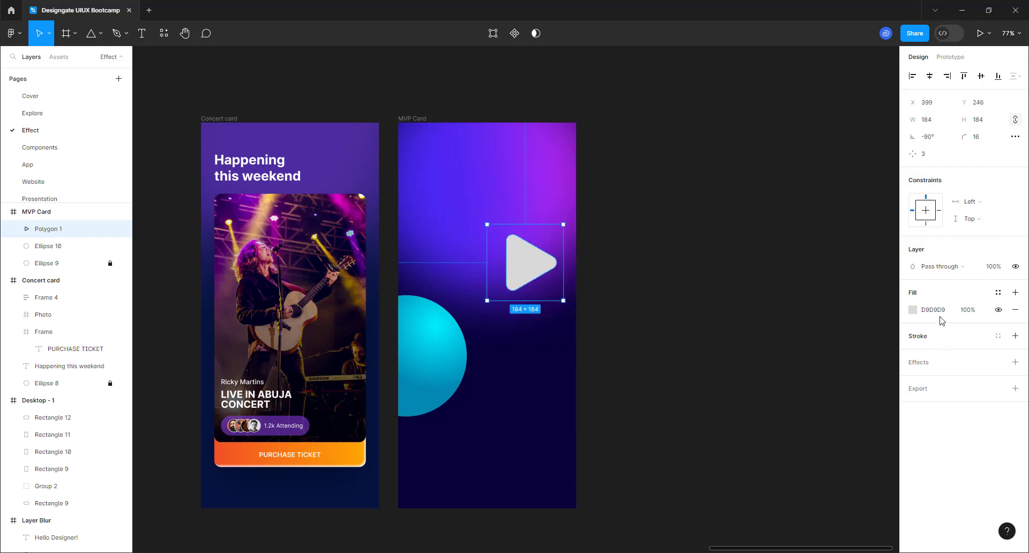
left_click(913, 312)
left_click(794, 263)
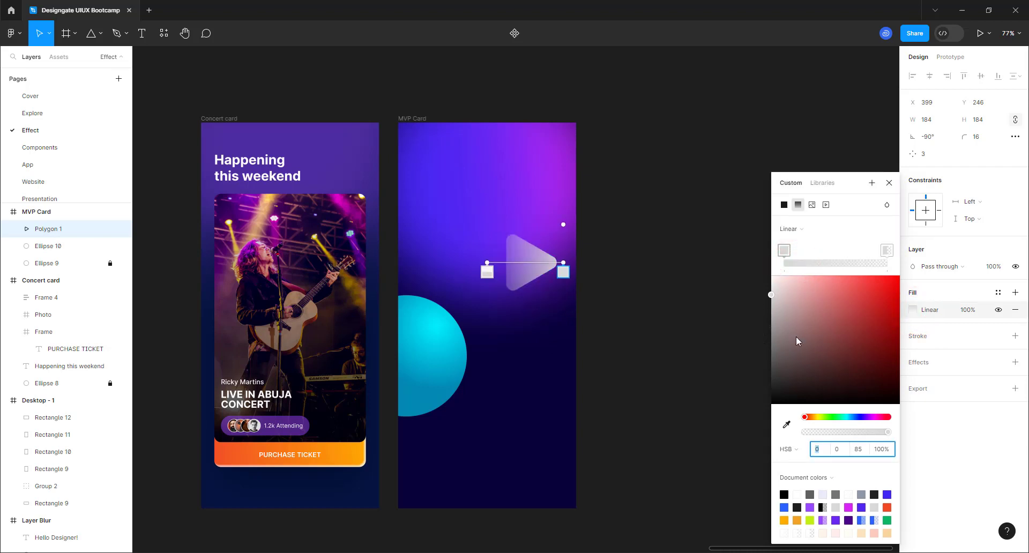
- Color the triangle's gradient stops orange-red and orange from the document colours
left_click(785, 251)
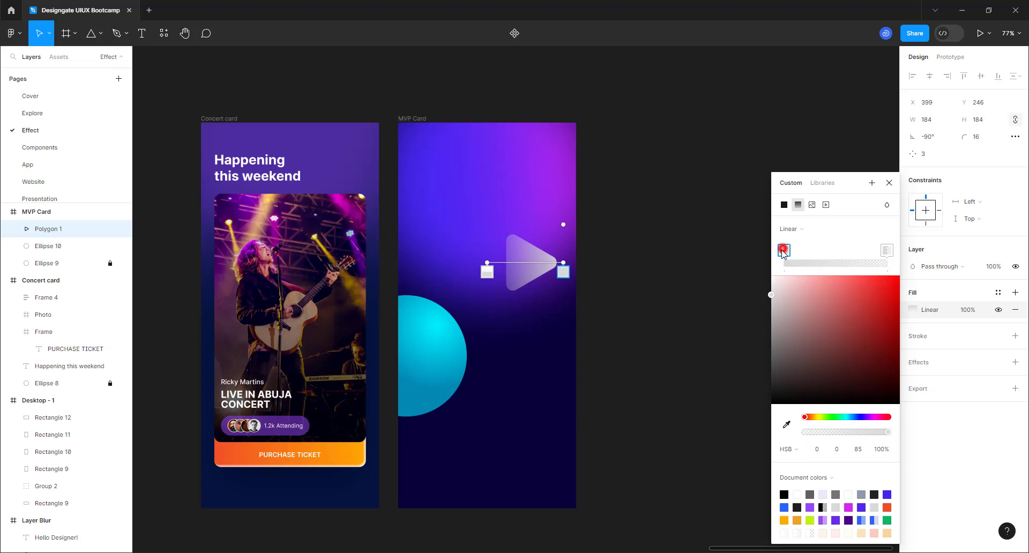
left_click(886, 507)
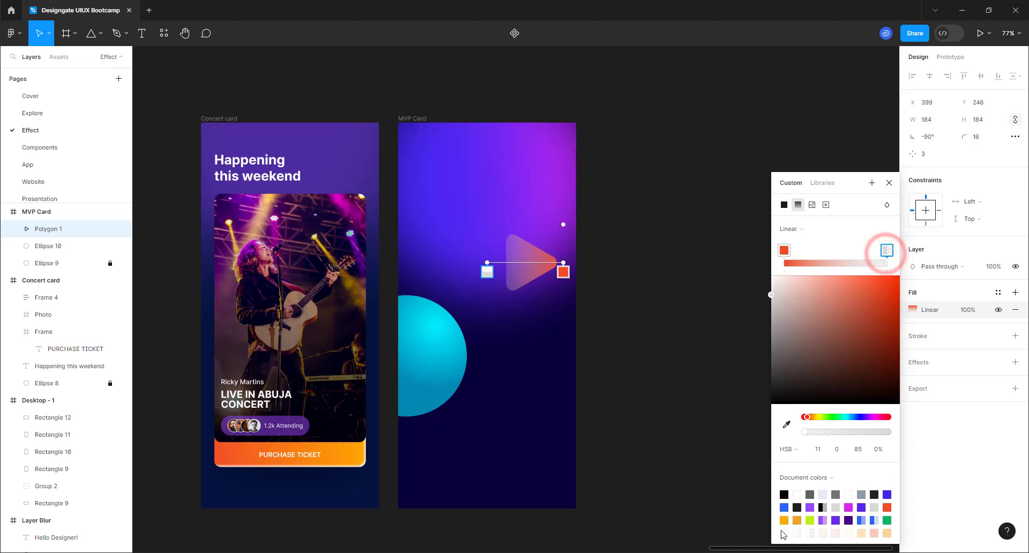
left_click(797, 518)
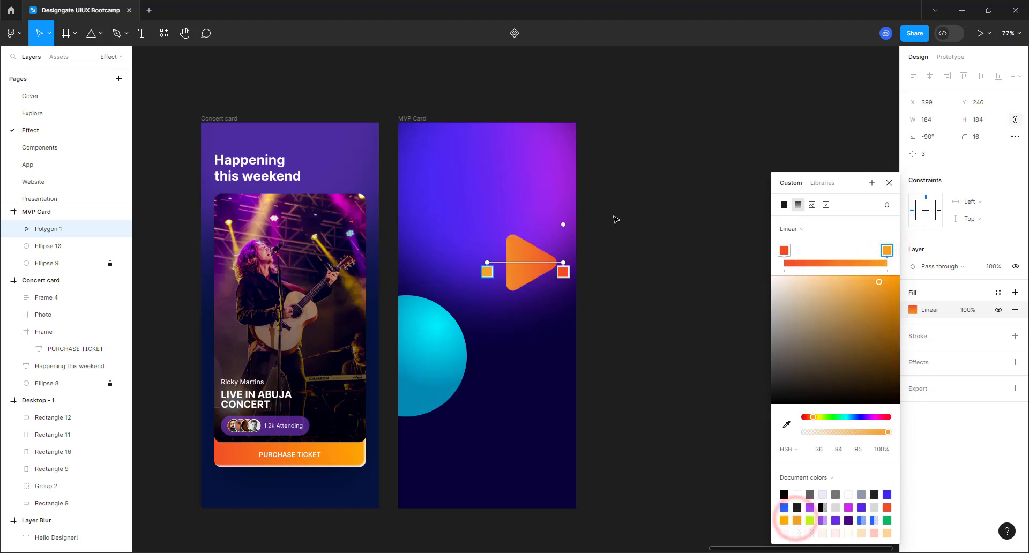
left_click(888, 183)
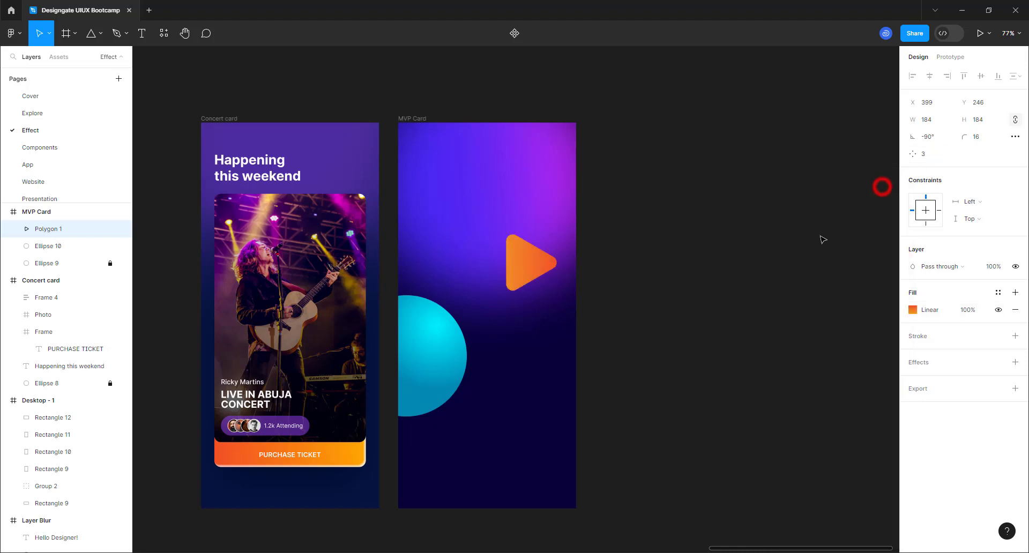
- Reposition the play triangle up and left and resize it to 217×217
left_click_drag(562, 303, 600, 336)
left_click(536, 275)
left_click_drag(536, 277, 510, 251)
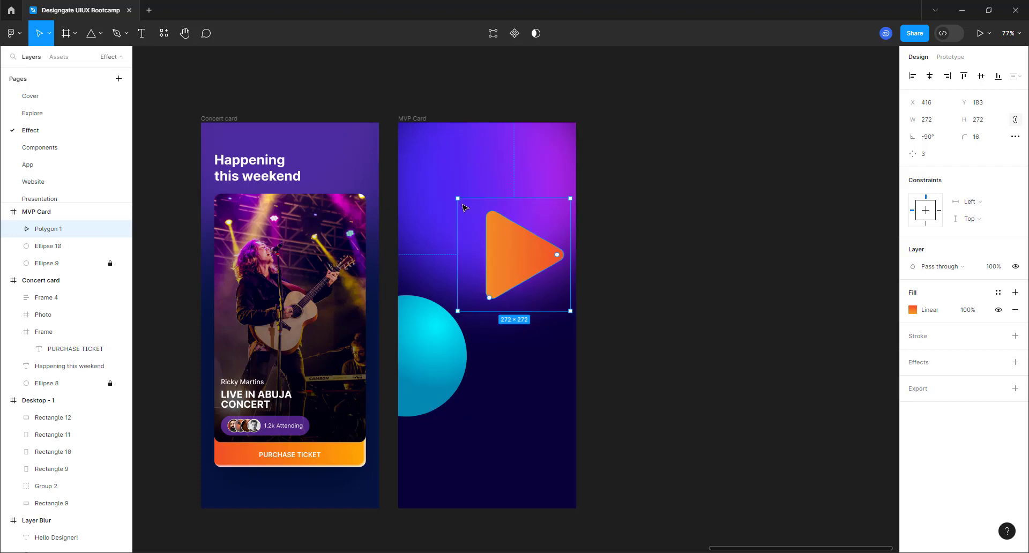
left_click_drag(458, 197, 496, 220)
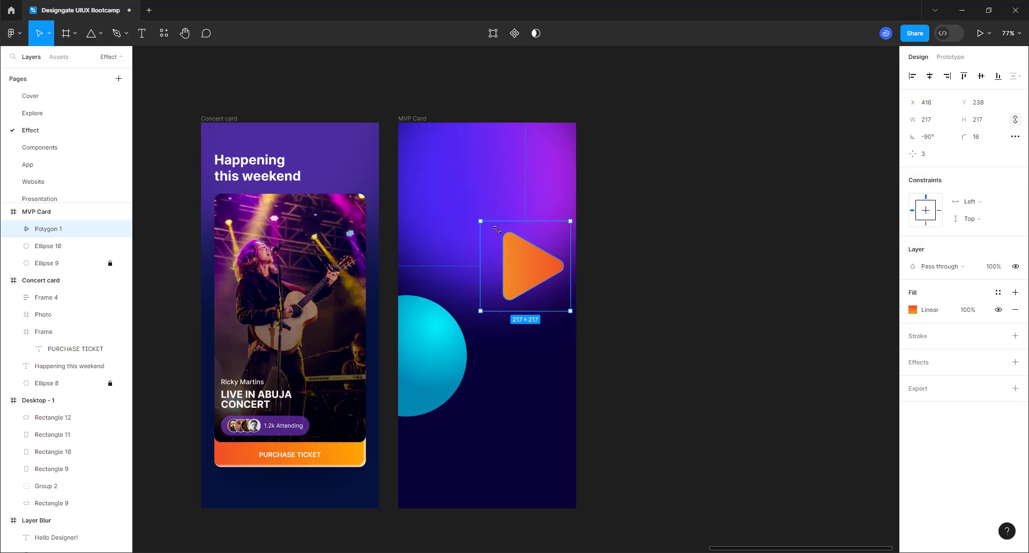
- Lock both the cyan circle and the play triangle layers
left_click(445, 356, "shift")
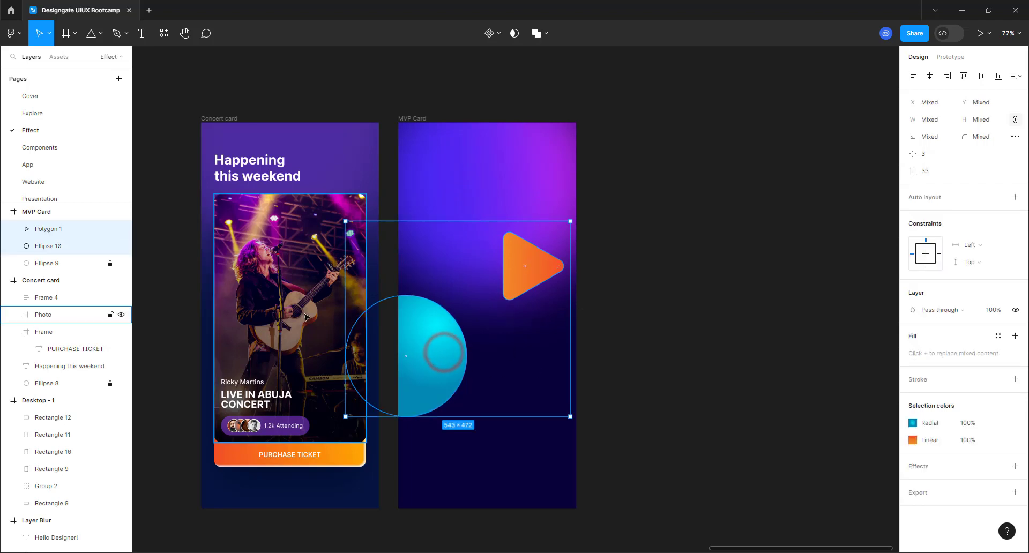
left_click(110, 246)
left_click(110, 229)
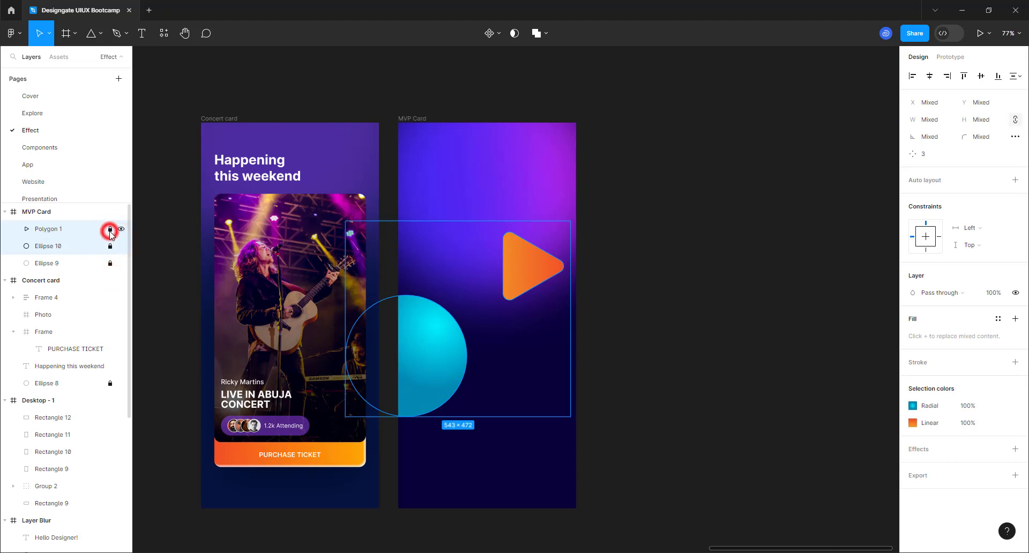
left_click(746, 285)
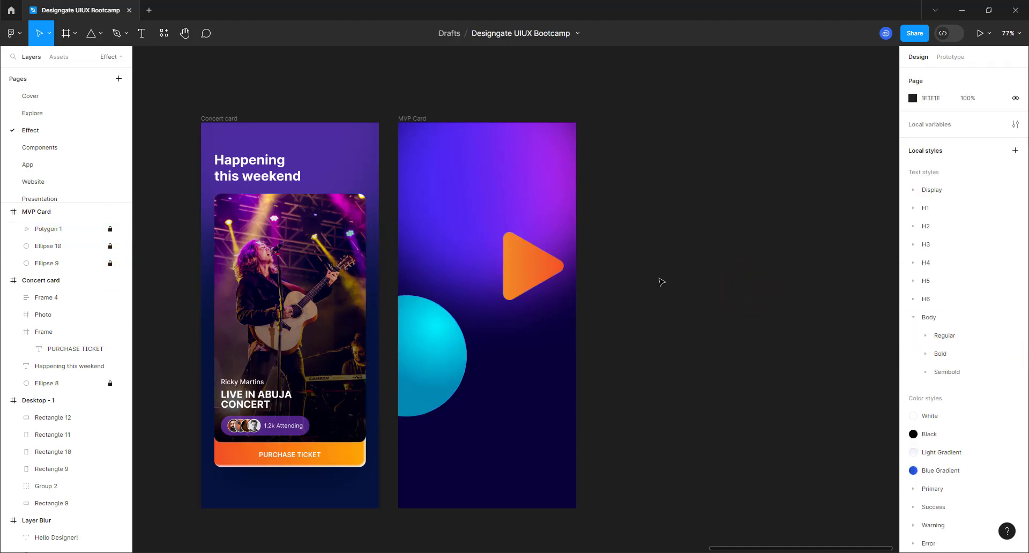
- Add a text layer with the person's name on the card
left_click(141, 34)
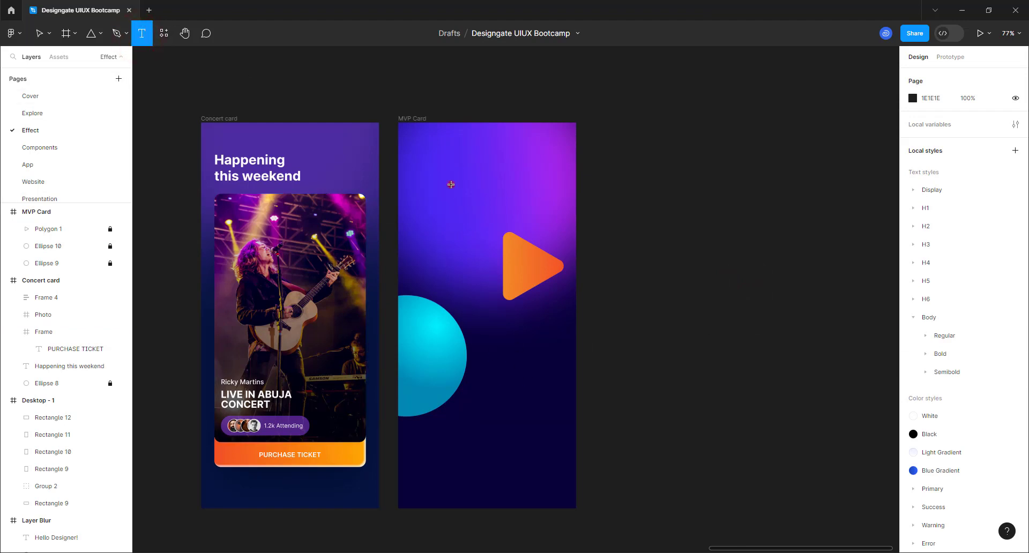
left_click(447, 228)
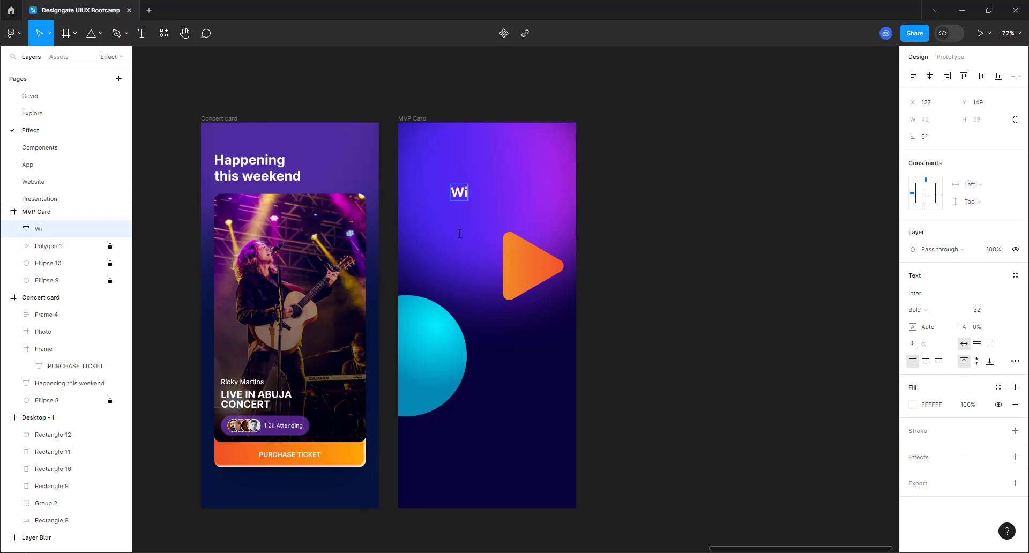
key("Escape")
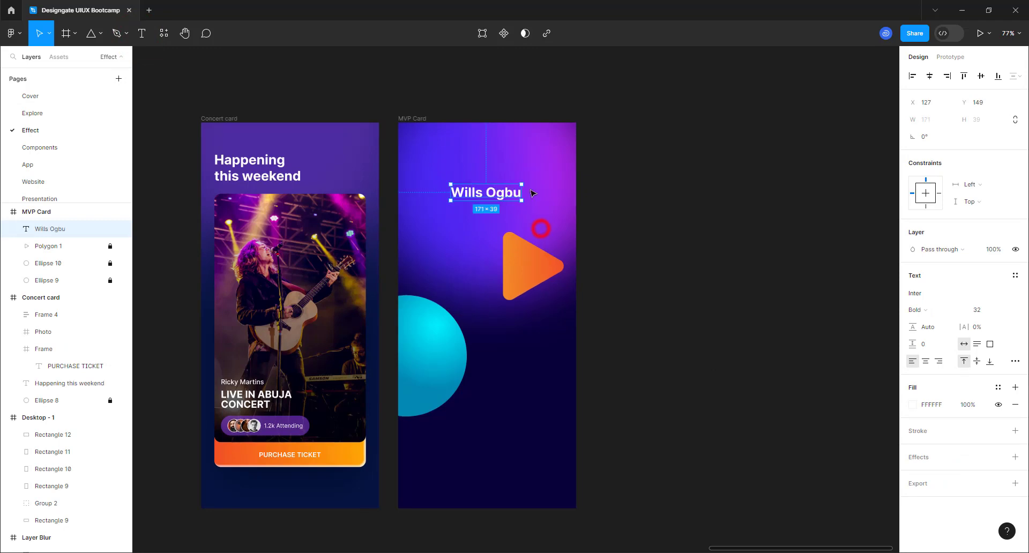
scroll(515, 204, "up", 5)
scroll(591, 195, "up", 2)
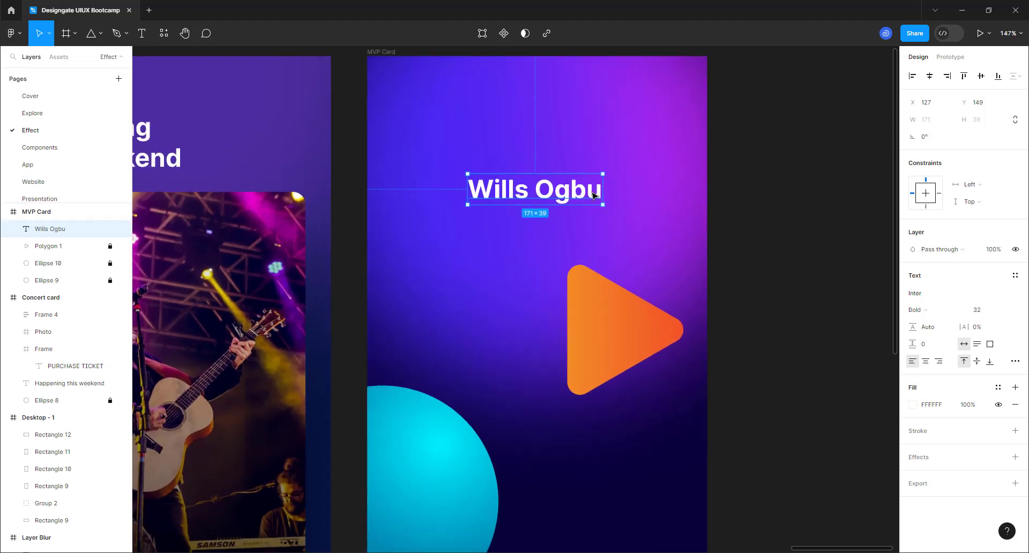
- Duplicate the name below itself and change the copy to 'Product Designer'
key("ctrl+d")
left_click_drag(560, 190, 548, 255)
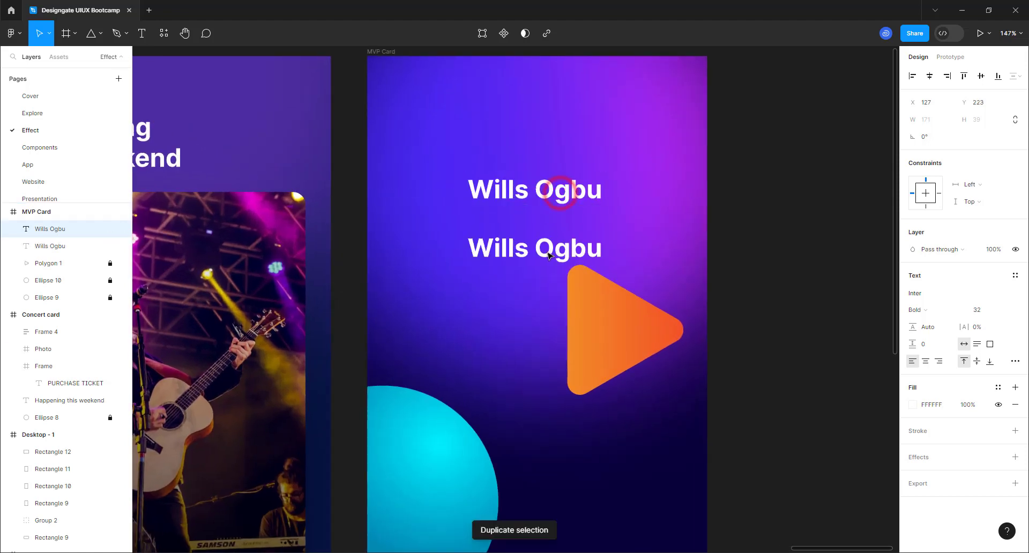
double_click(548, 254)
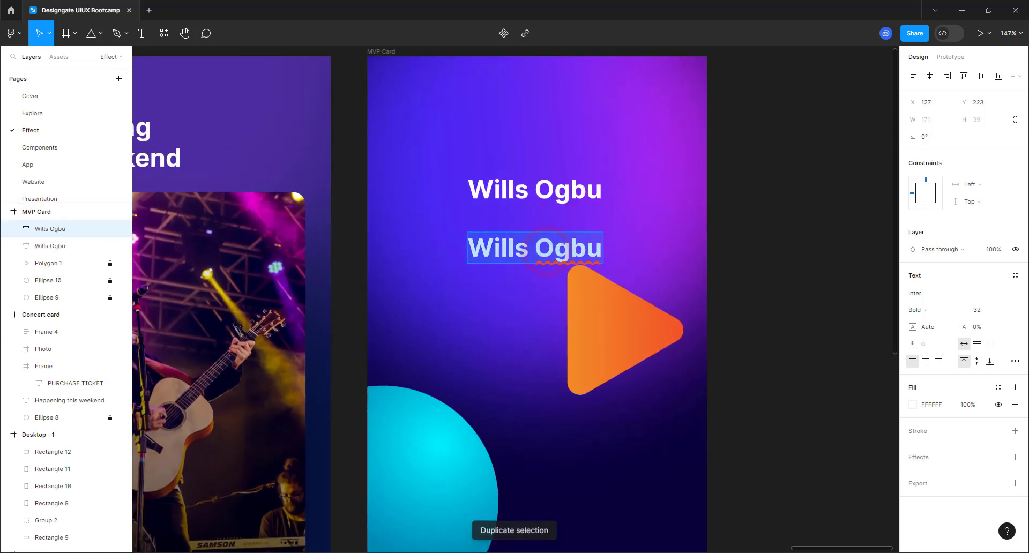
type("Product D")
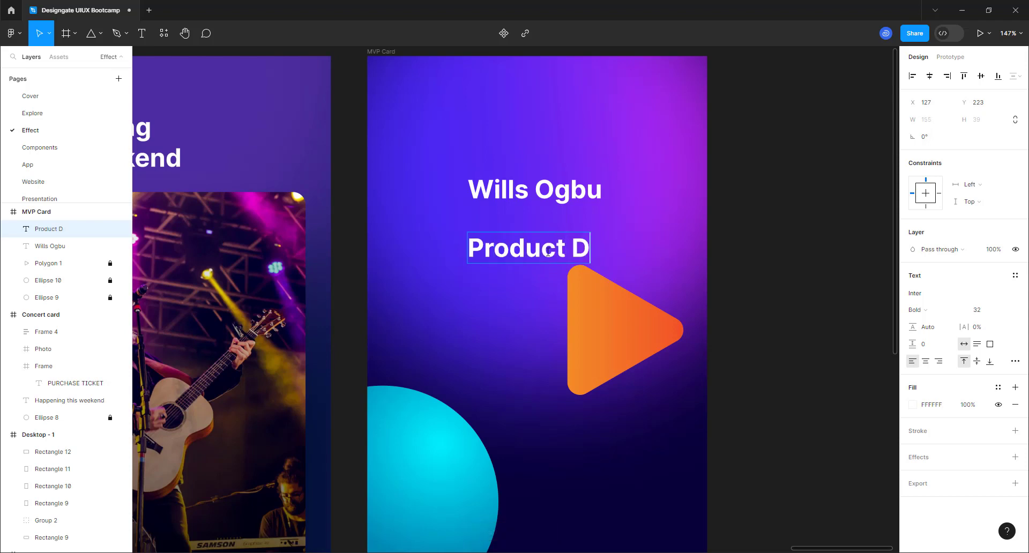
type("esigner")
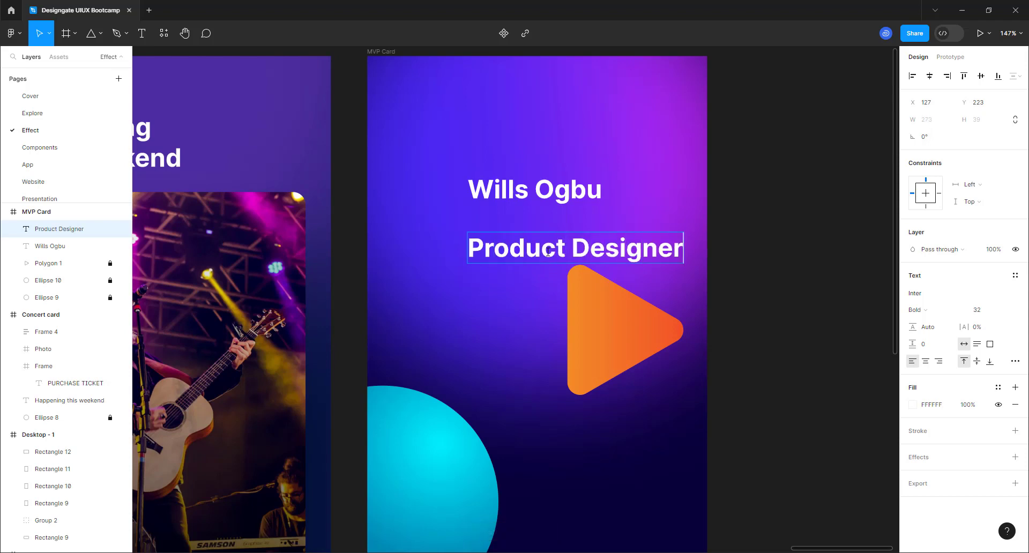
key("Escape")
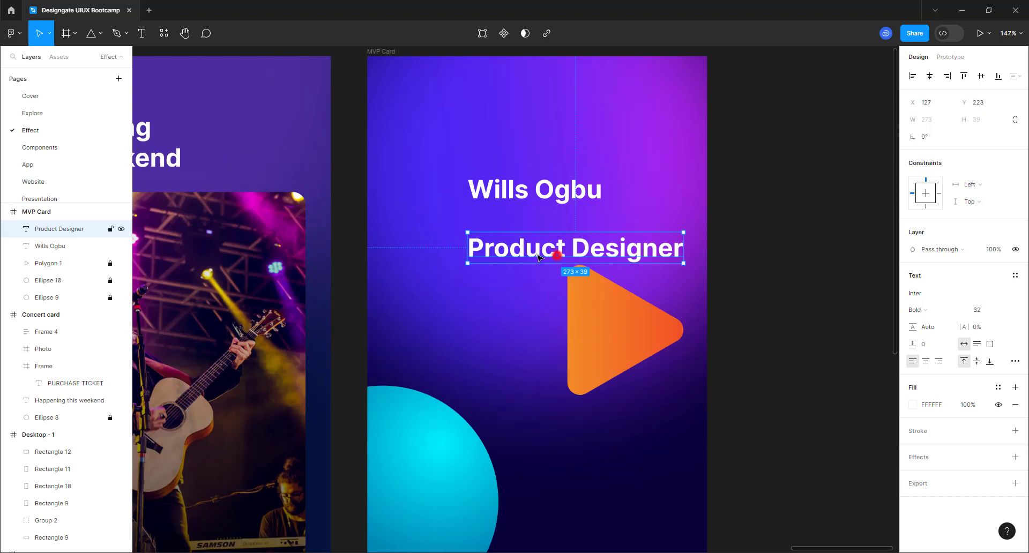
- Set the name heading to 24 pt and centre it on the card
left_click_drag(556, 260, 515, 256)
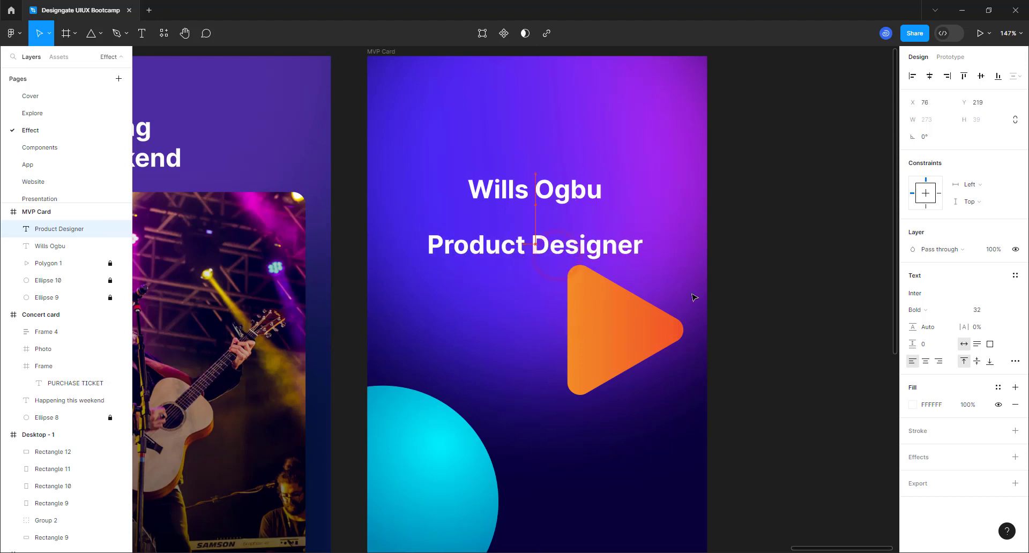
left_click(555, 186)
left_click(1009, 305)
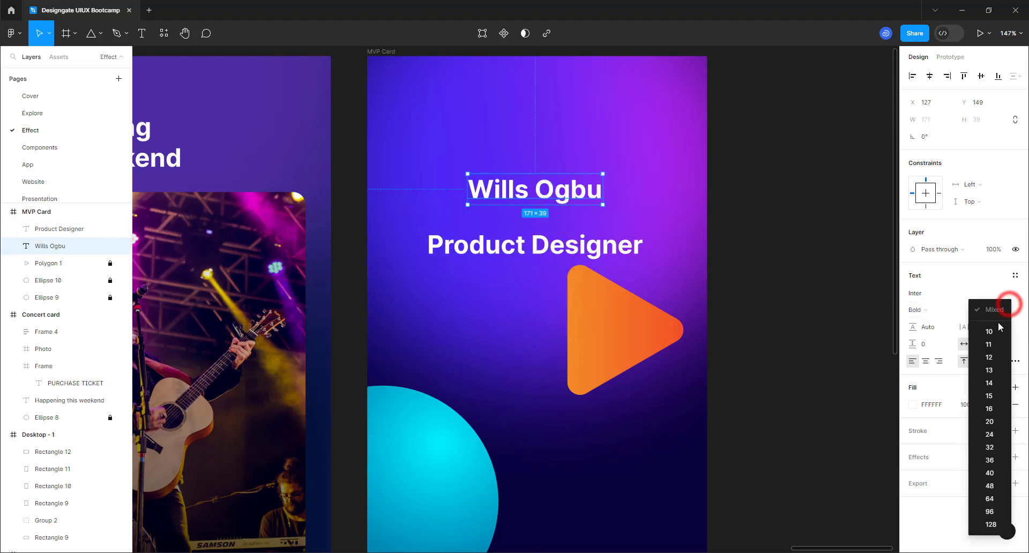
left_click(990, 435)
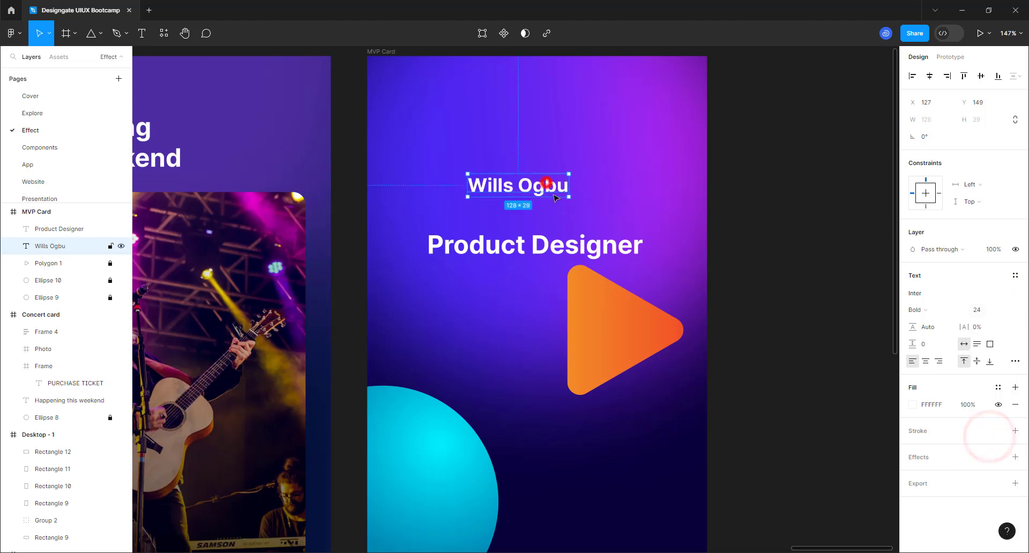
left_click_drag(548, 186, 554, 199)
- Make 'Product Designer' 14 pt Regular, centred under the name
left_click(559, 239)
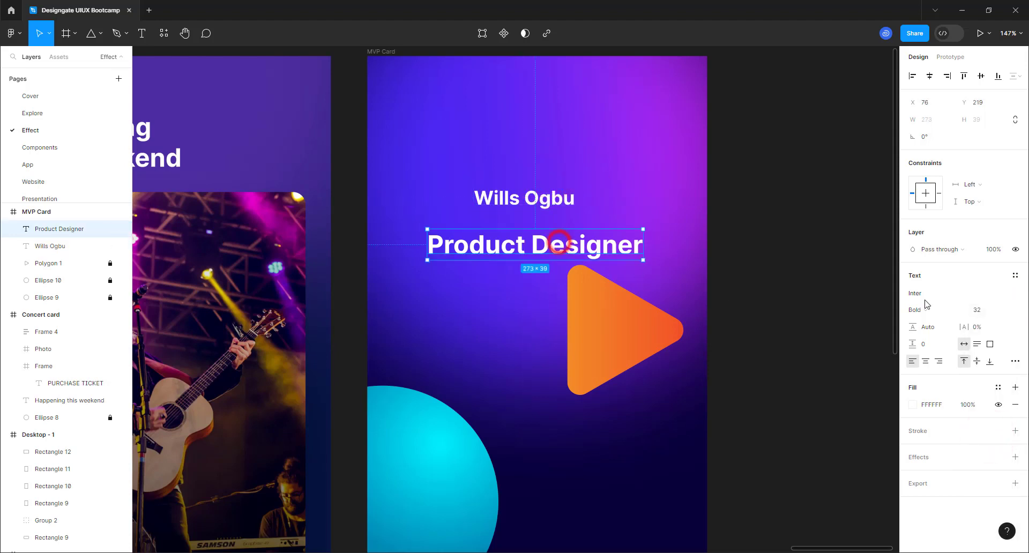
left_click(1009, 309)
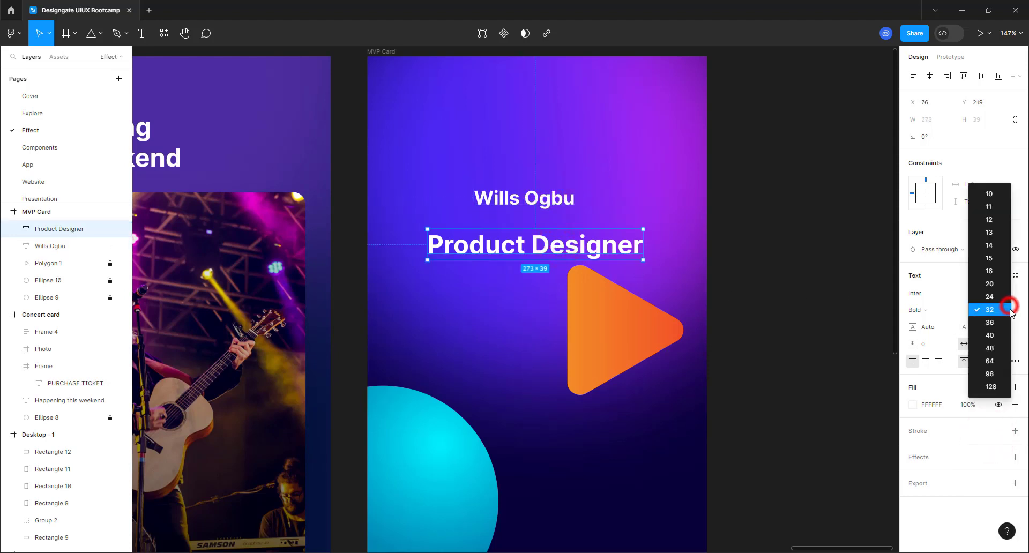
left_click(991, 250)
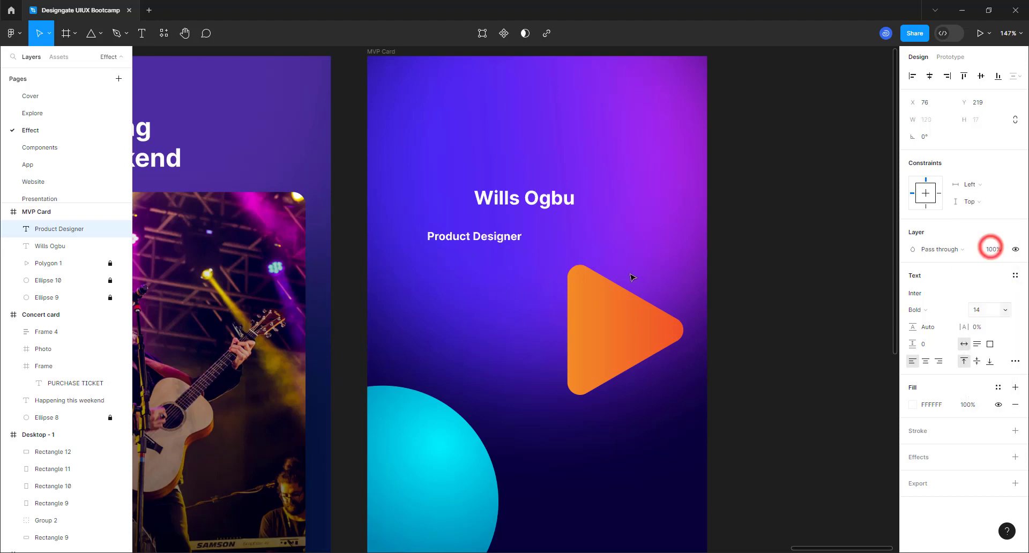
left_click(932, 299)
left_click(927, 310)
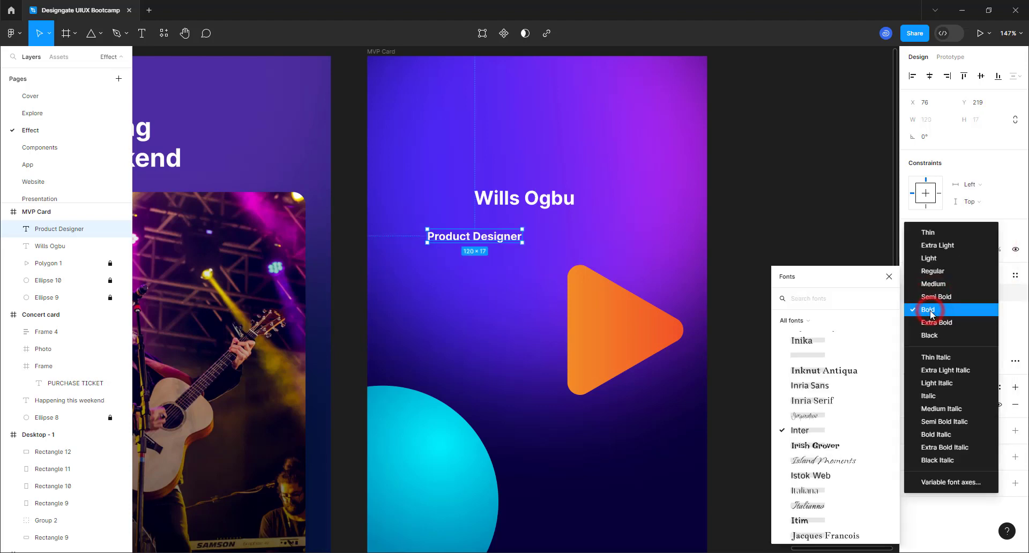
left_click(930, 276)
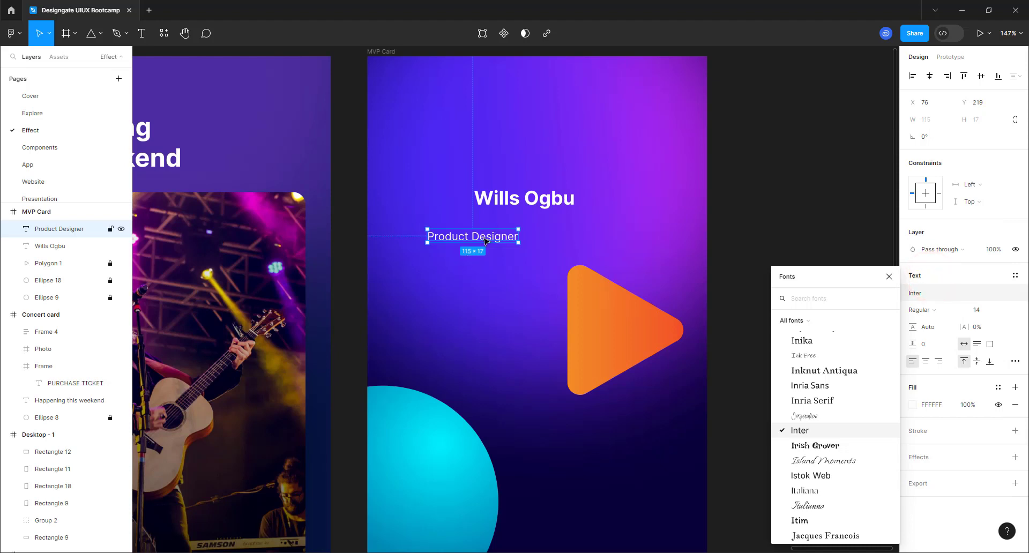
left_click_drag(485, 240, 535, 232)
- Wrap both text lines in an auto-layout frame with 8 px spacing
left_click(545, 199, "shift")
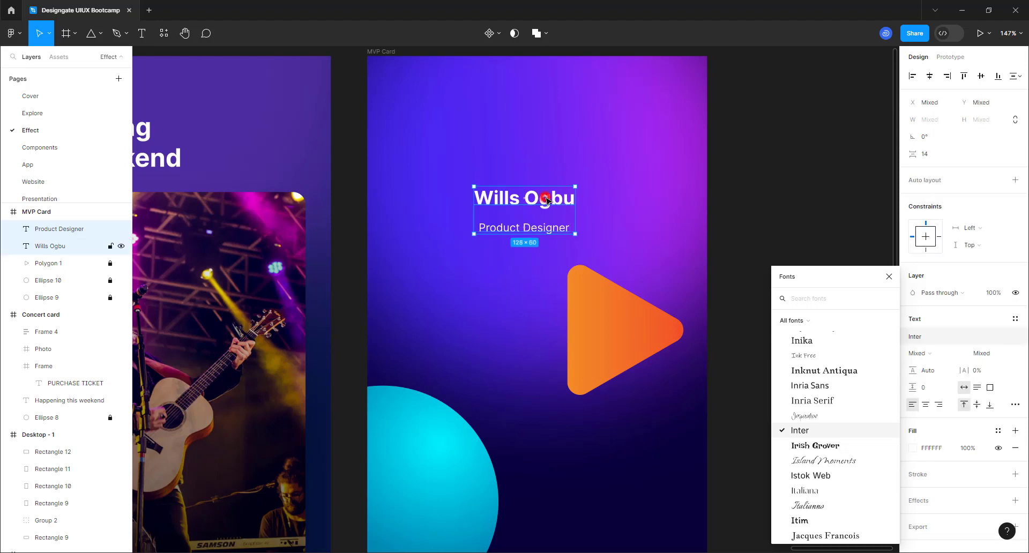
type("A")
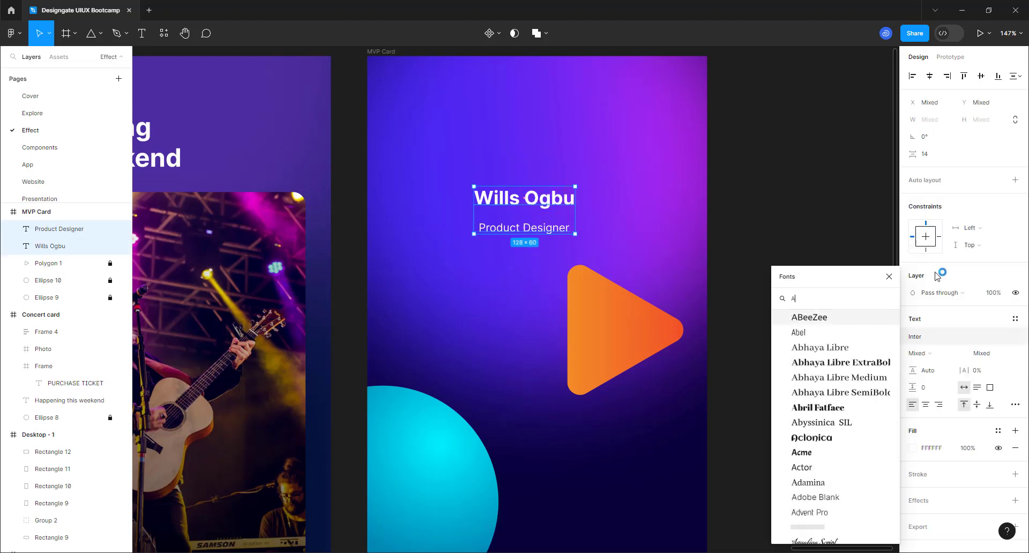
left_click(889, 277)
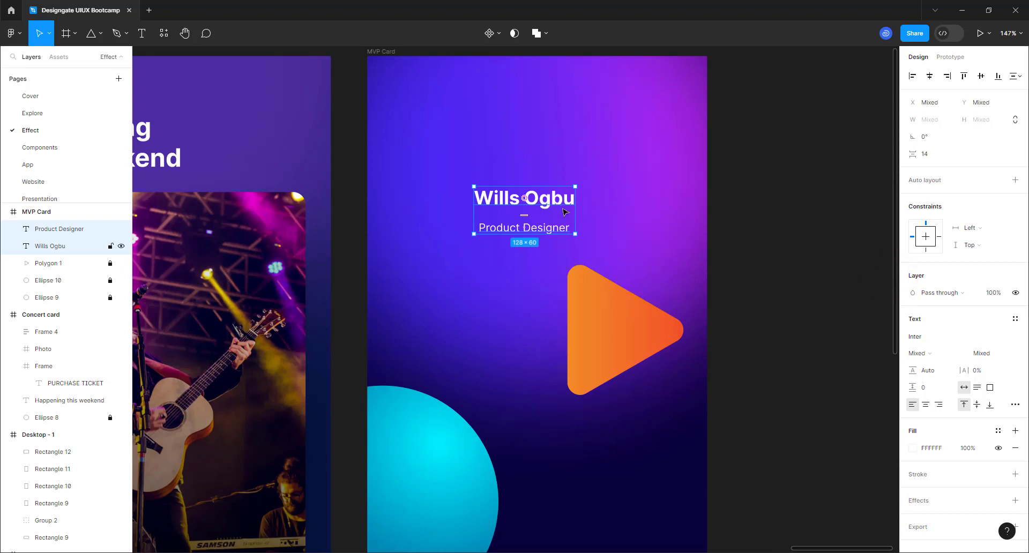
key("shift+a")
left_click(939, 252)
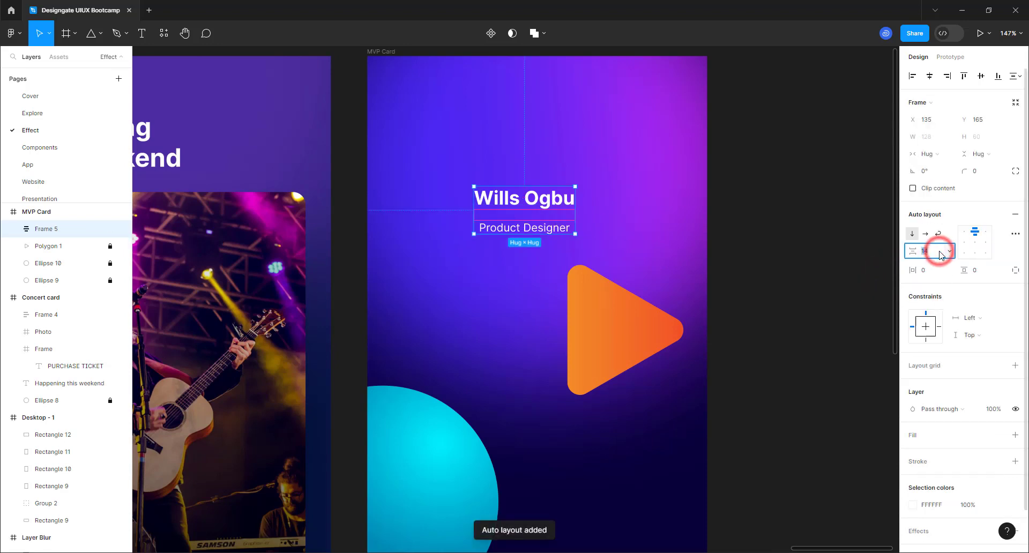
type("8")
key("Return")
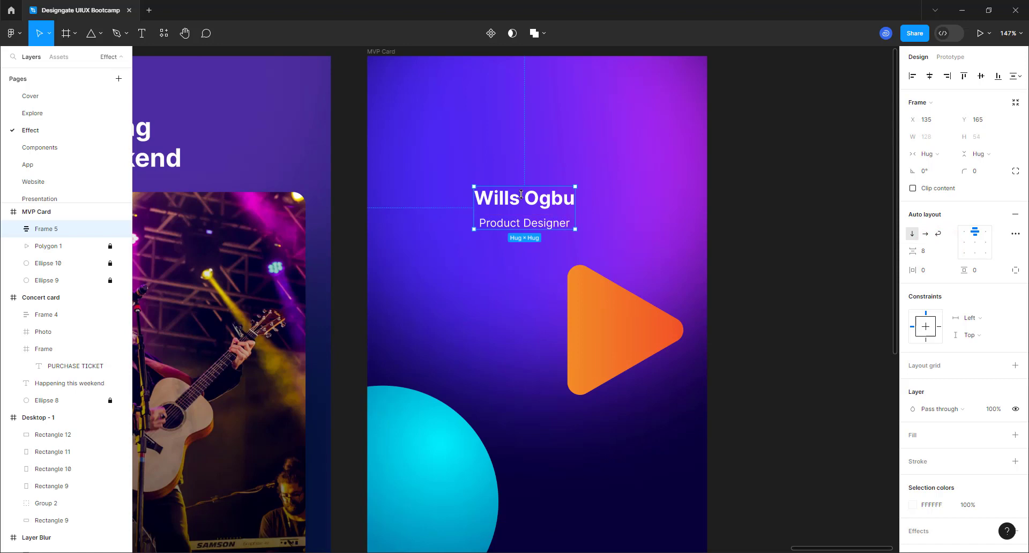
left_click_drag(511, 209, 493, 212)
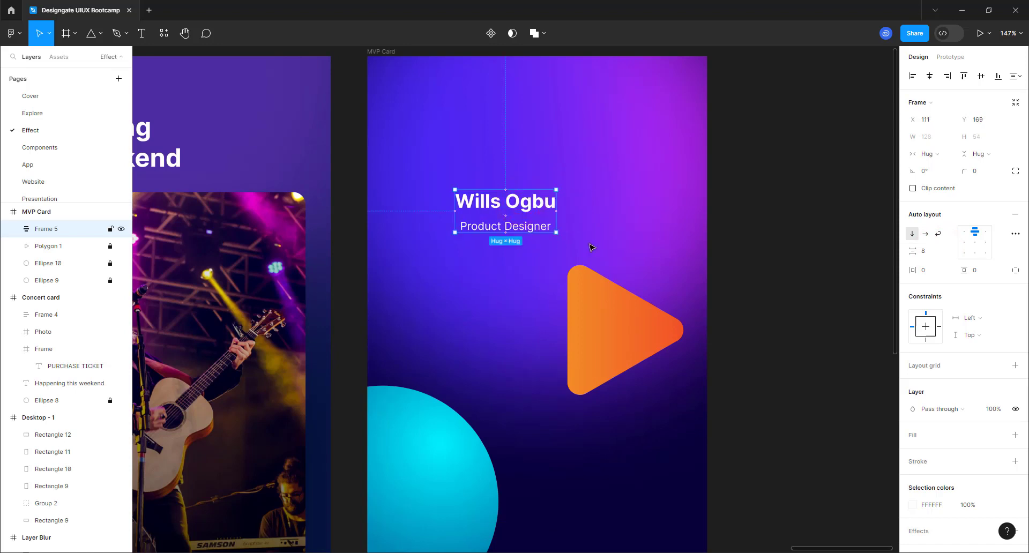
- Add a 'Connect' text label set to Semi Bold 16
left_click(142, 34)
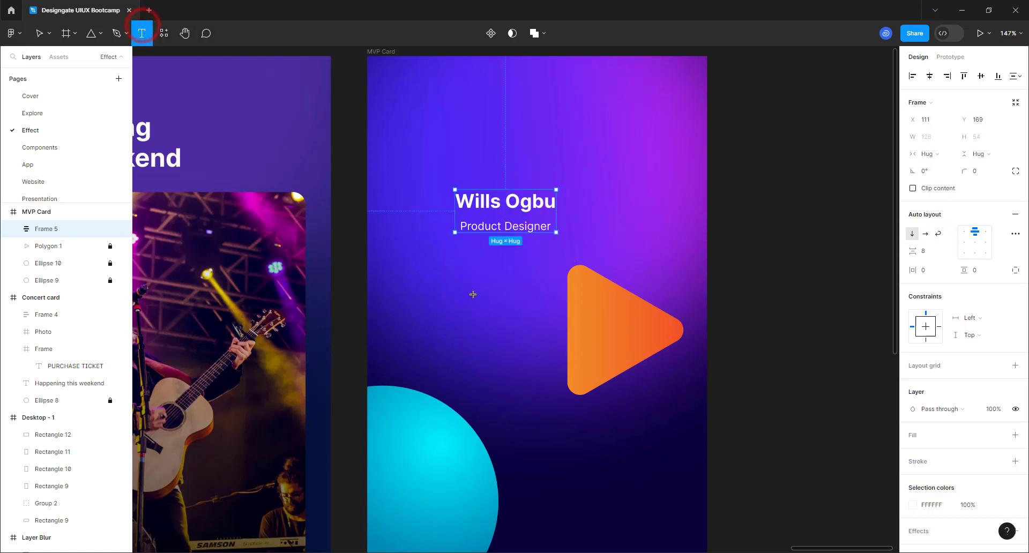
left_click(472, 311)
type("Connect")
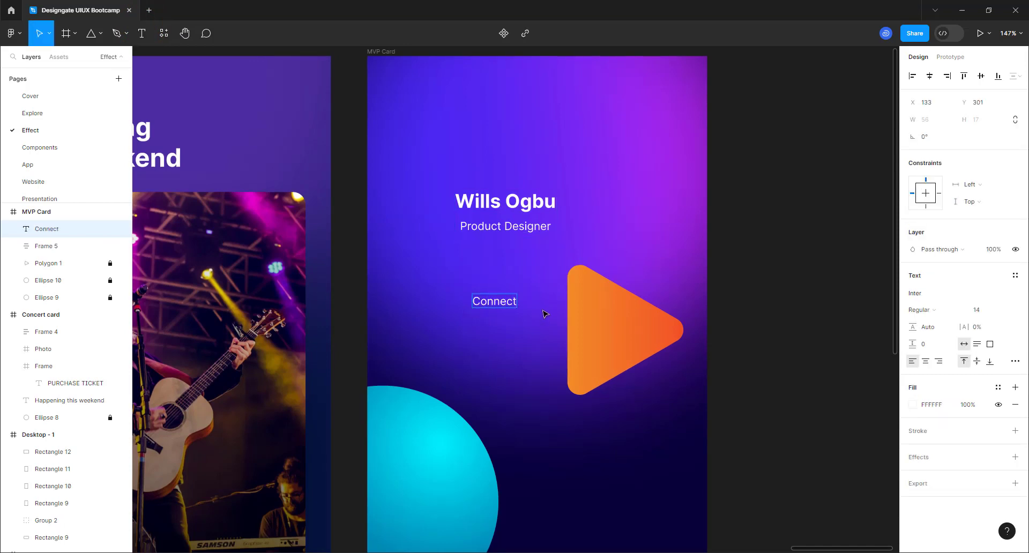
left_click(543, 304)
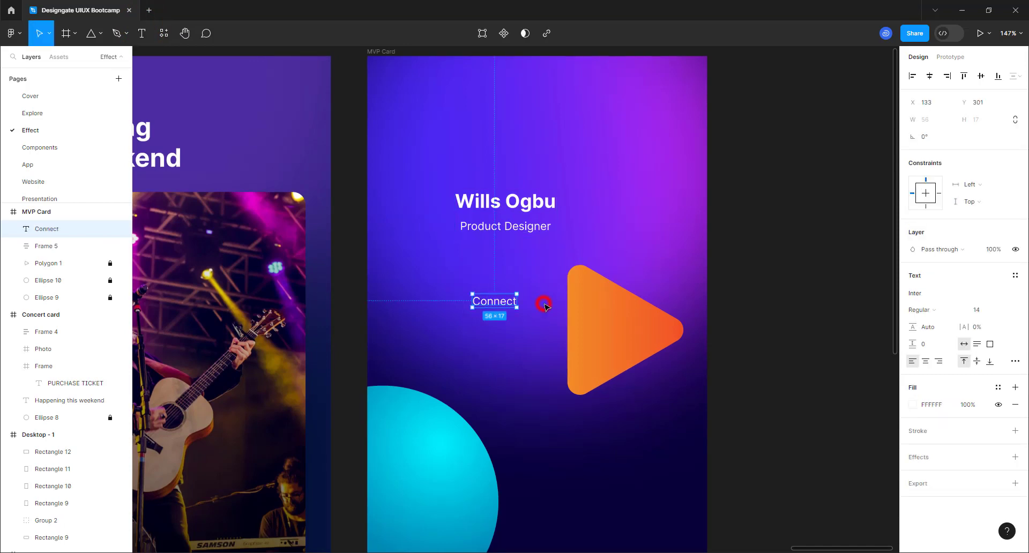
left_click(920, 310)
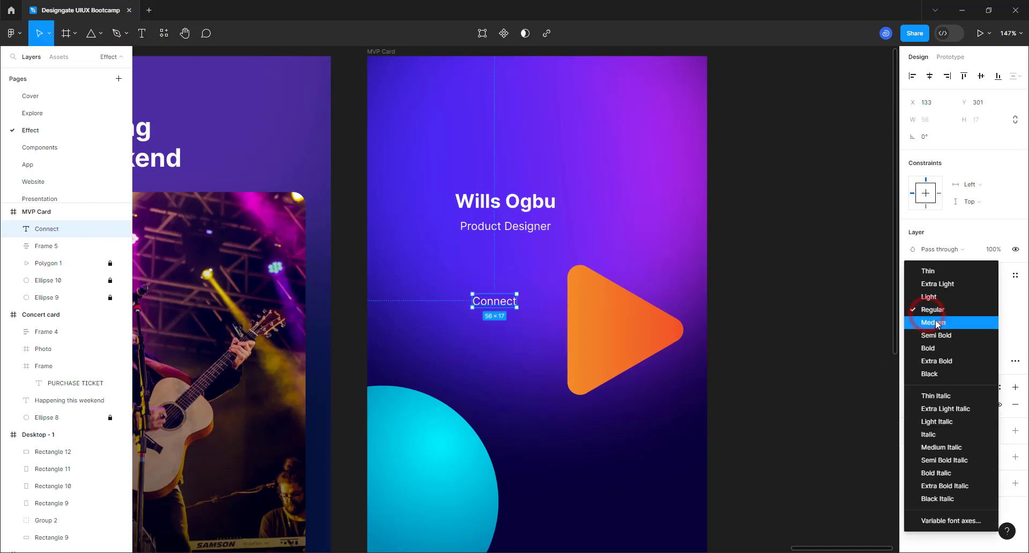
left_click(935, 336)
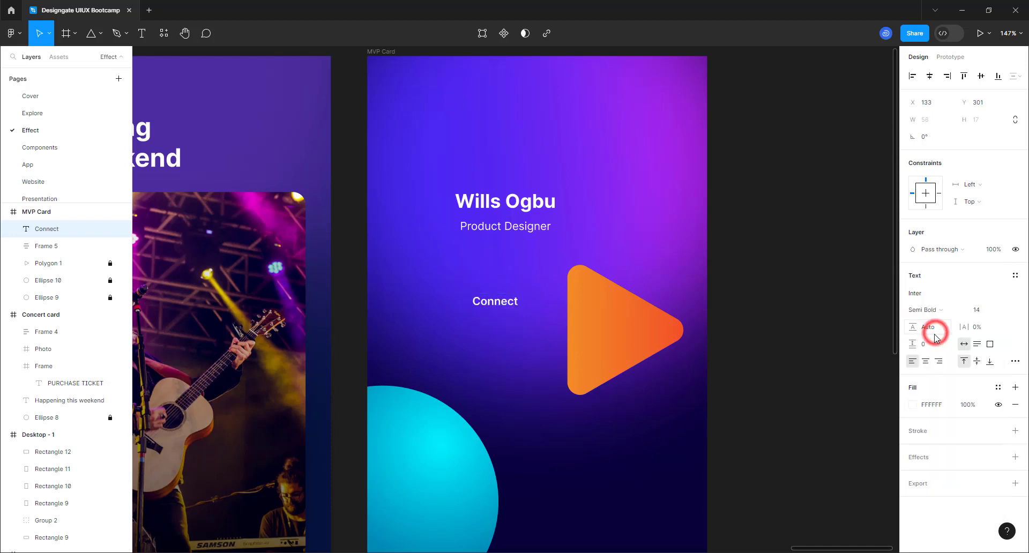
left_click(1005, 313)
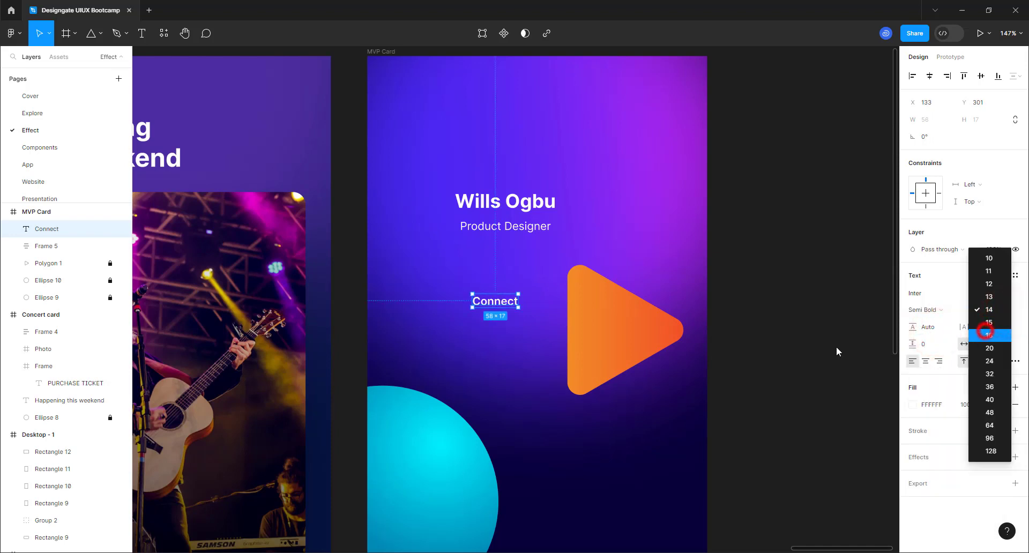
left_click(985, 334)
- Wrap Connect in an auto-layout frame with 16/30 padding and radius 16
key("shift+a")
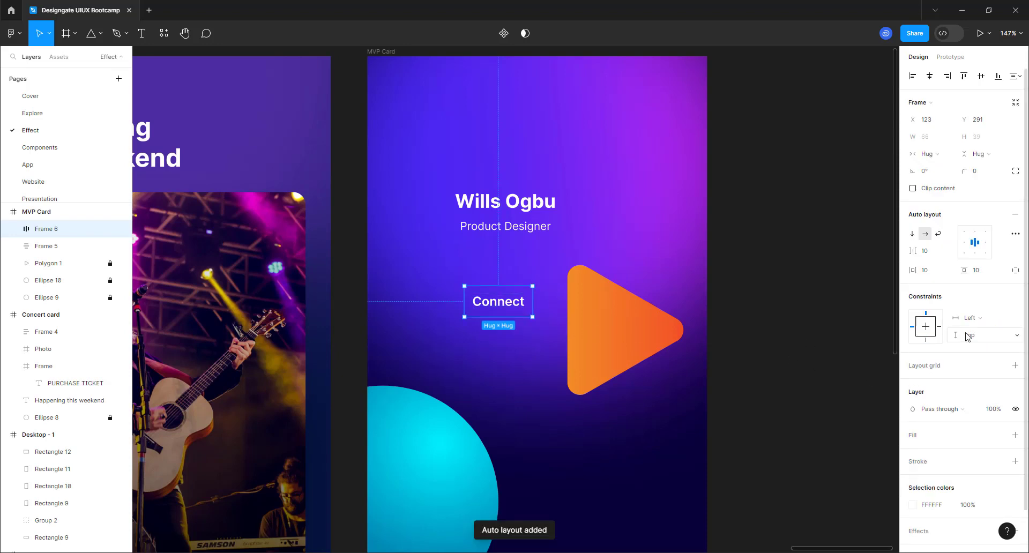
left_click(978, 271)
type("16")
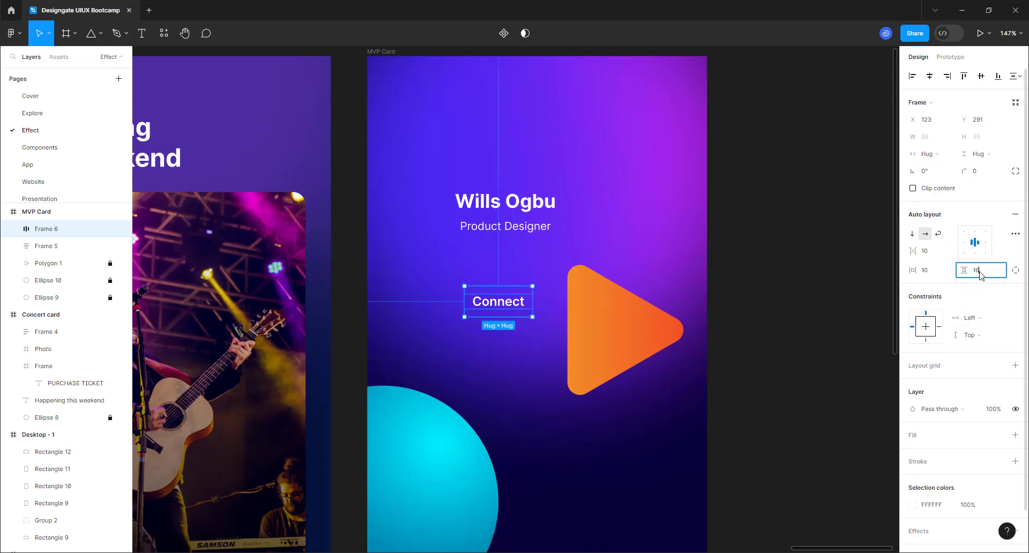
key("Return")
left_click(929, 271)
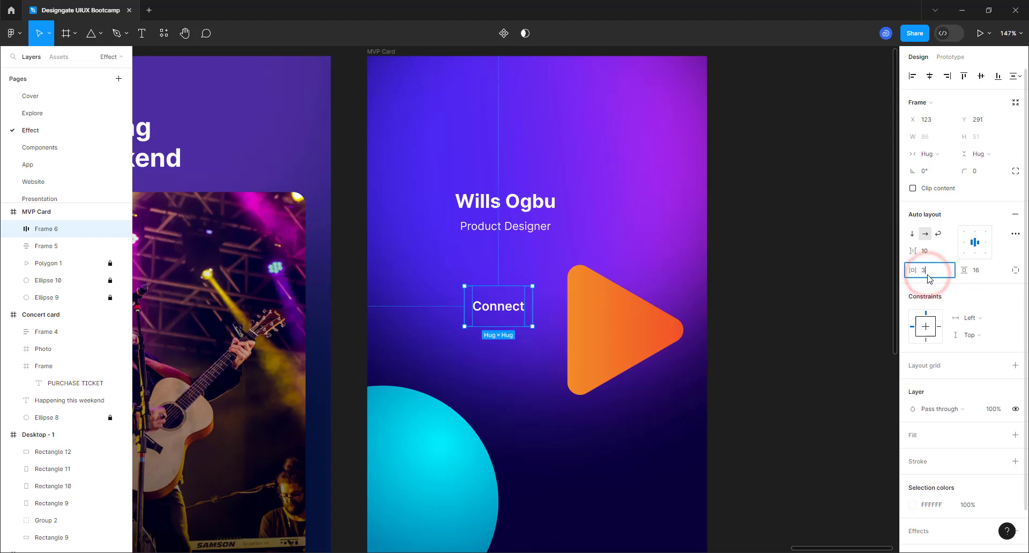
type("30")
key("Return")
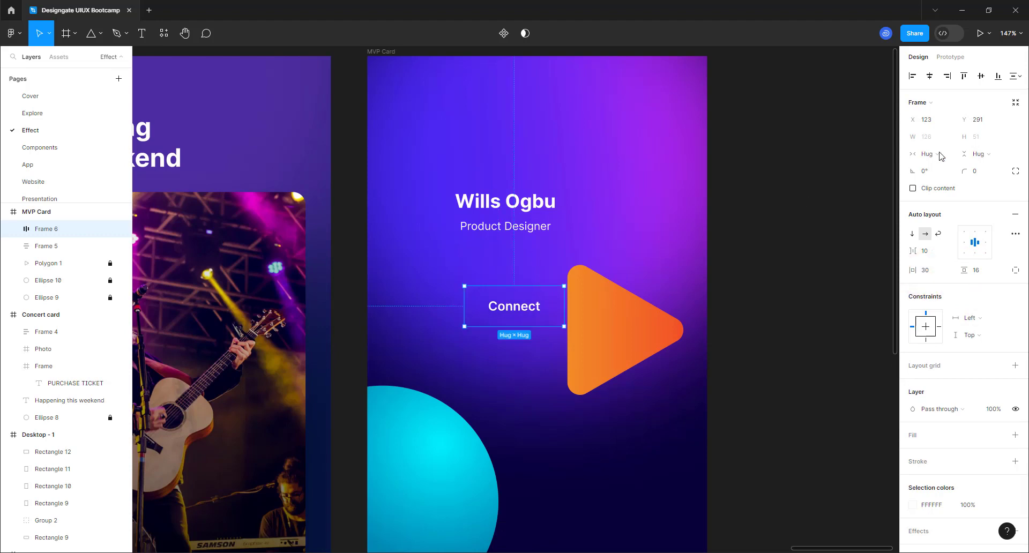
left_click(975, 171)
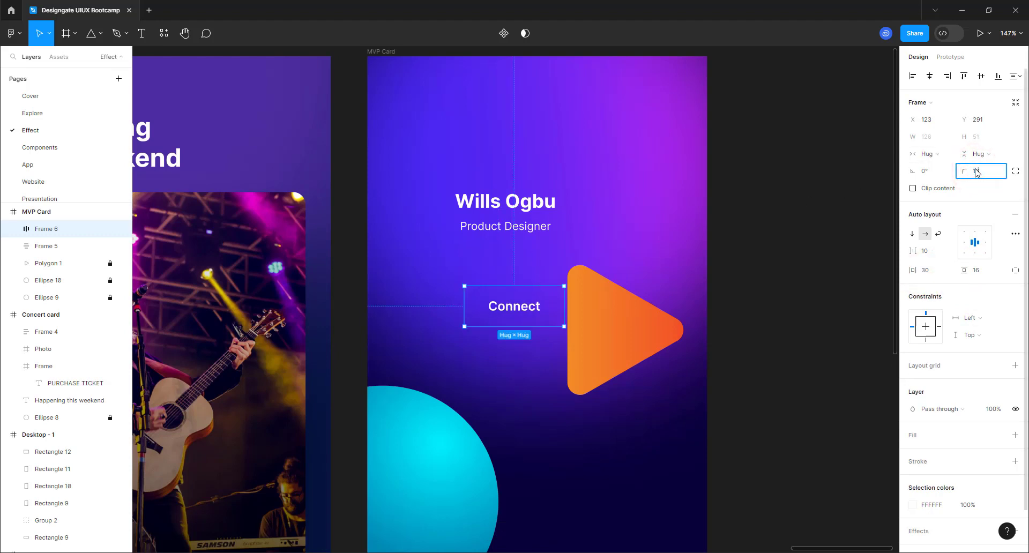
- Give the button a 50% white fill while keeping its layer opacity at 100%
left_click(1015, 435)
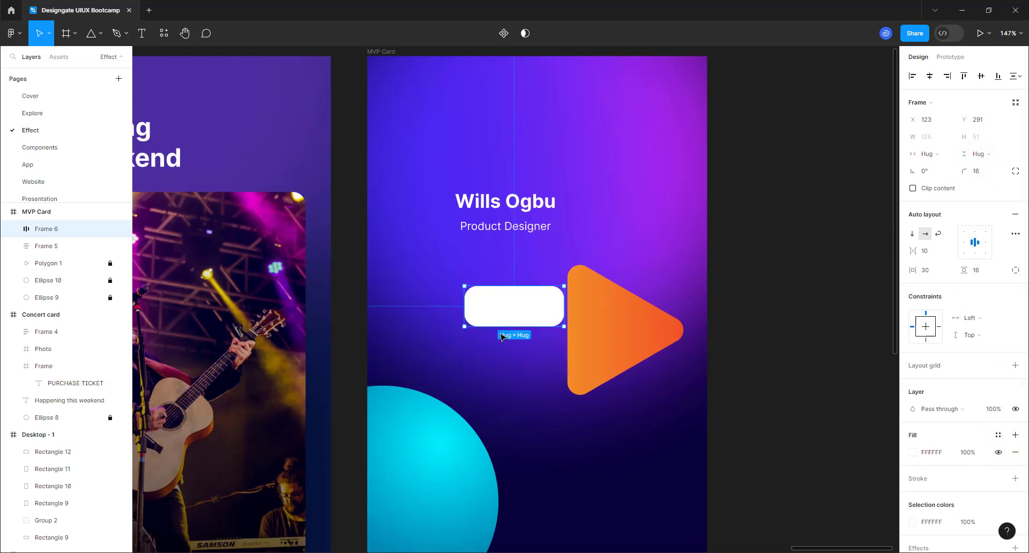
left_click(967, 452)
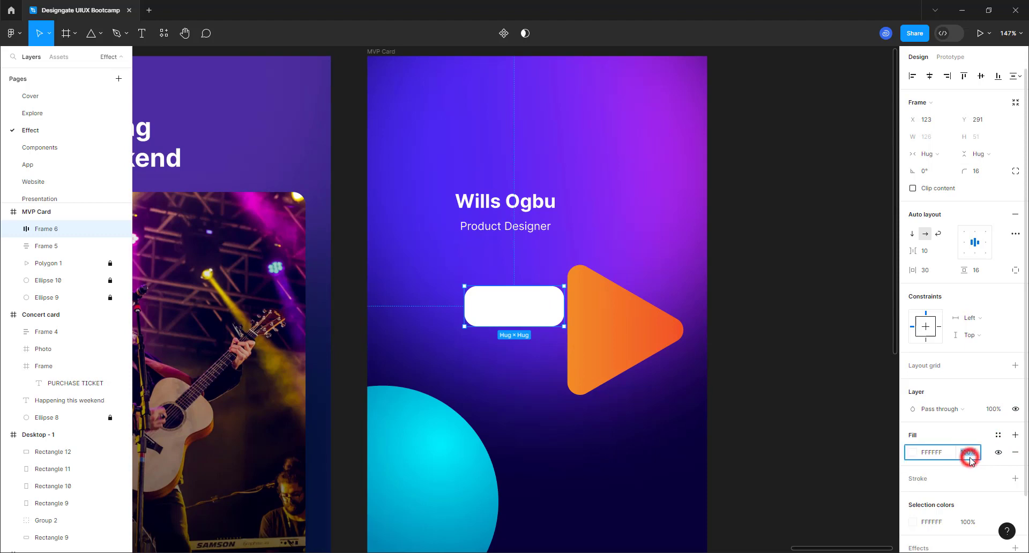
type("50")
key("Return")
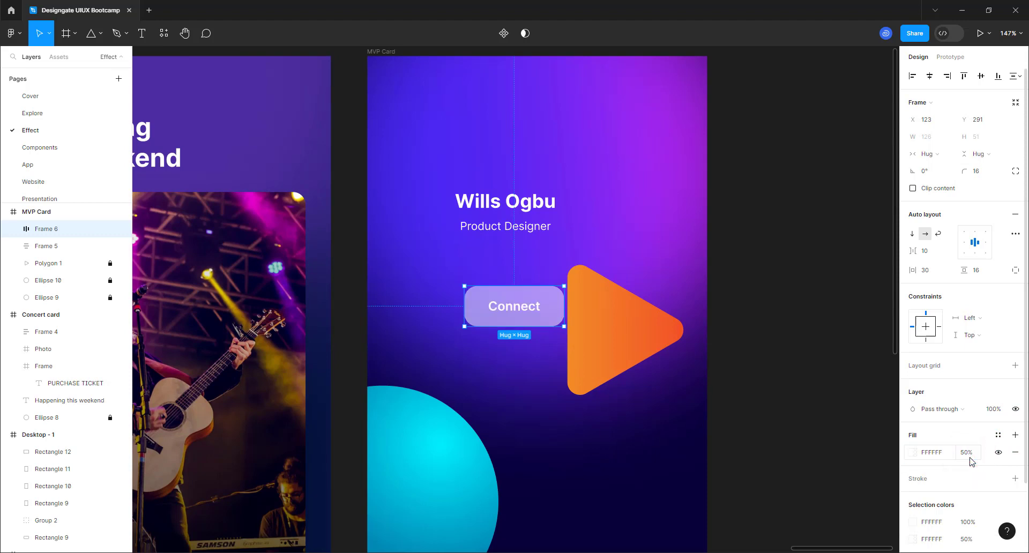
left_click_drag(498, 311, 471, 294)
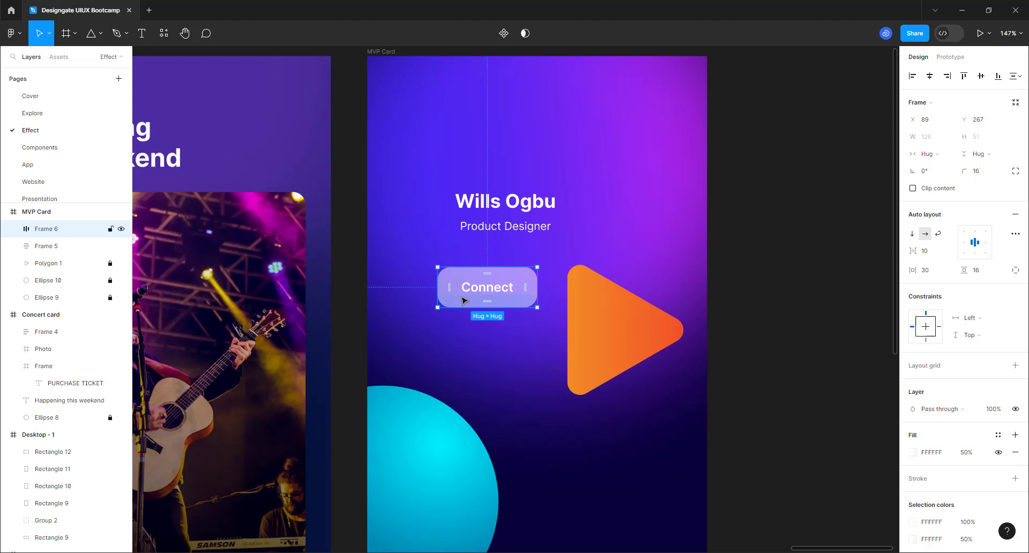
left_click(996, 410)
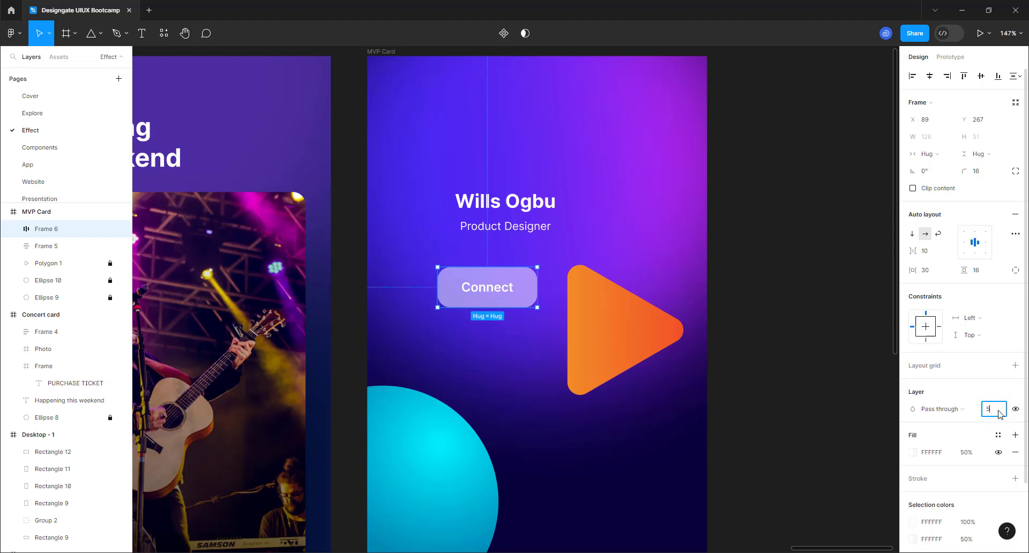
key("Return")
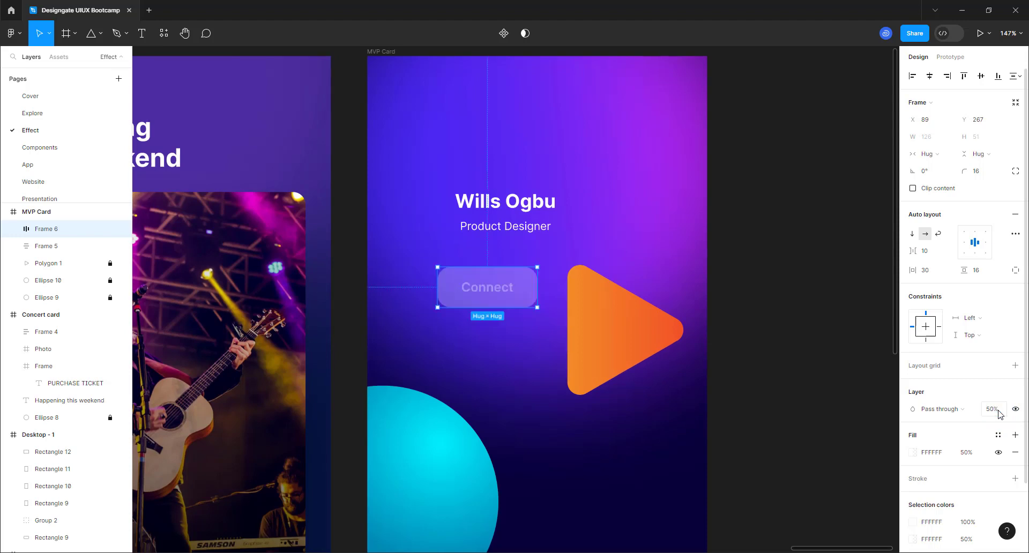
left_click(996, 410)
type("100")
key("Return")
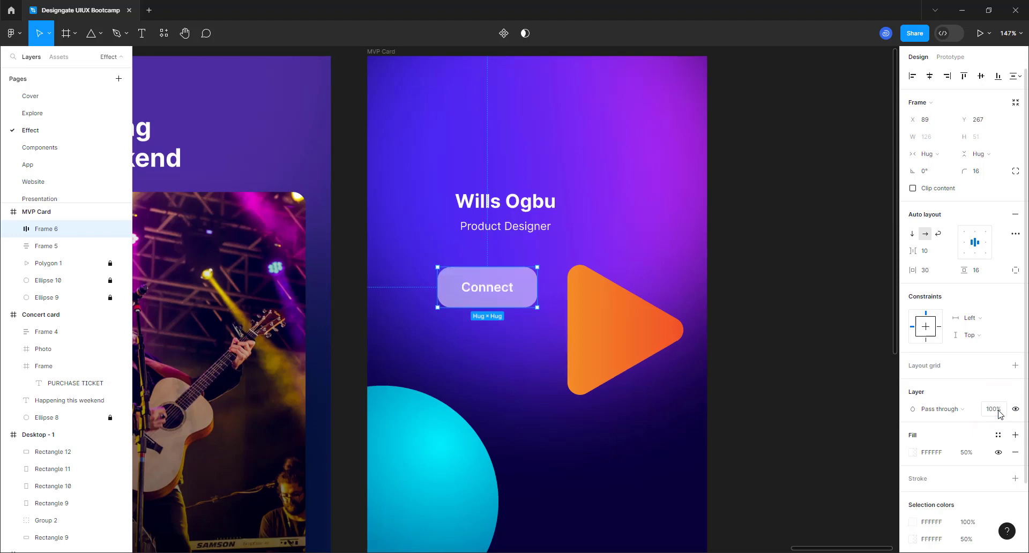
- Align the Connect button directly beneath the name and title block
scroll(511, 316, "down", 5)
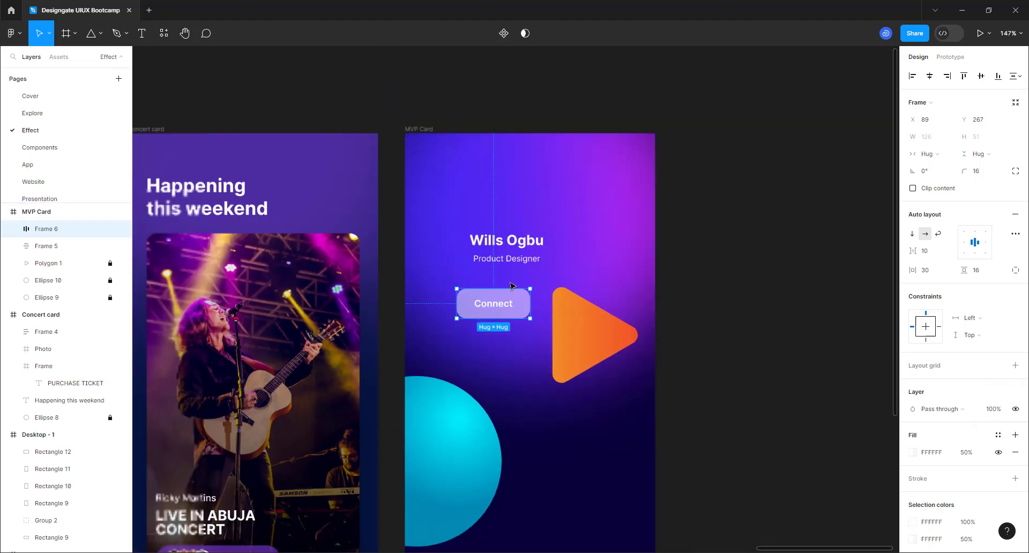
scroll(527, 330, "up", 5)
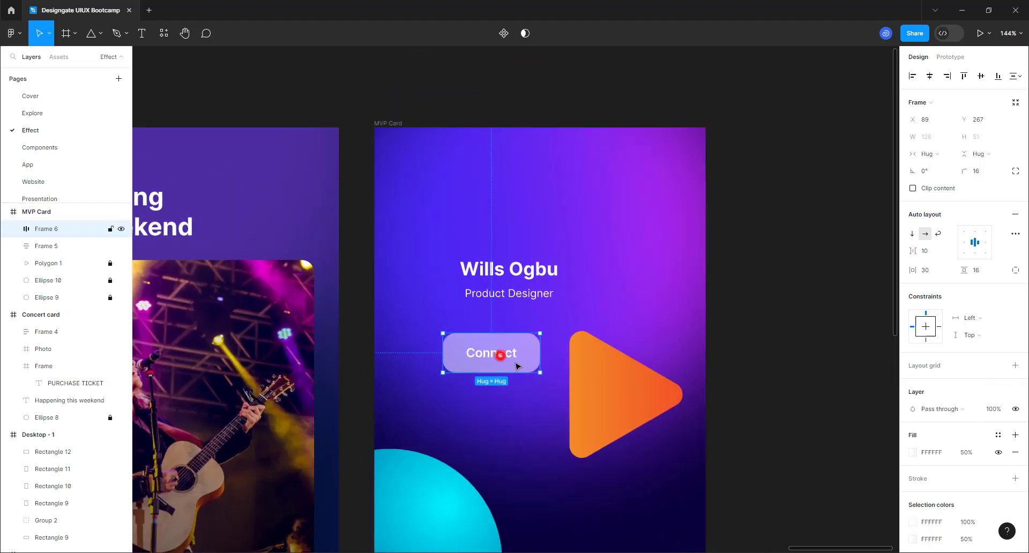
left_click_drag(500, 356, 519, 362)
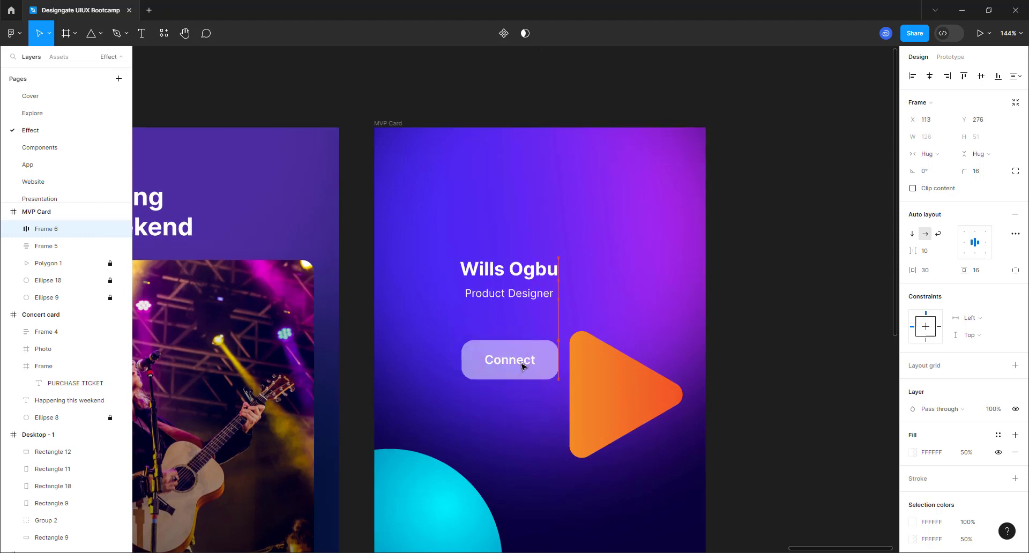
left_click(506, 294)
left_click_drag(510, 295, 512, 316)
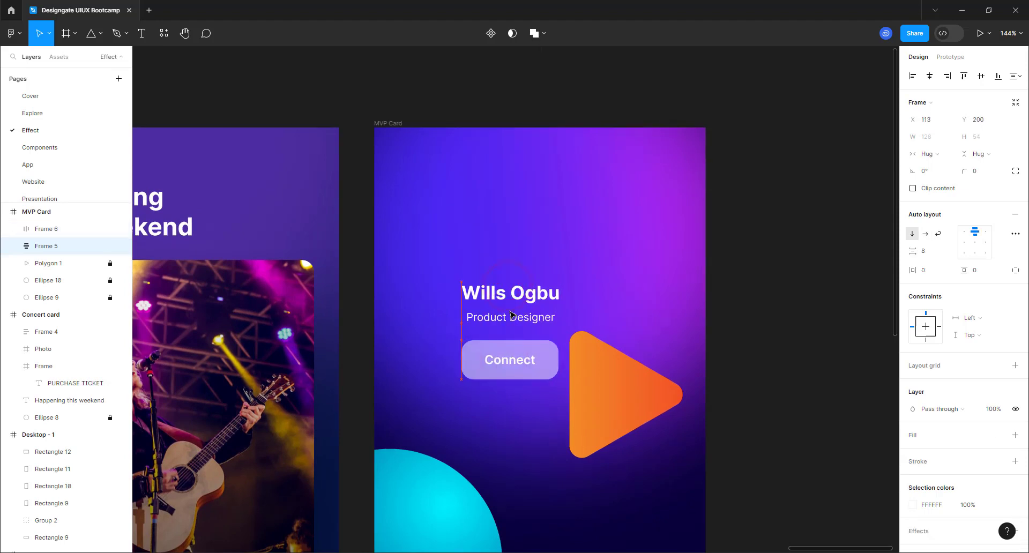
- Draw a circle near the top of the MVP Card and fill it pure white
left_click(100, 33)
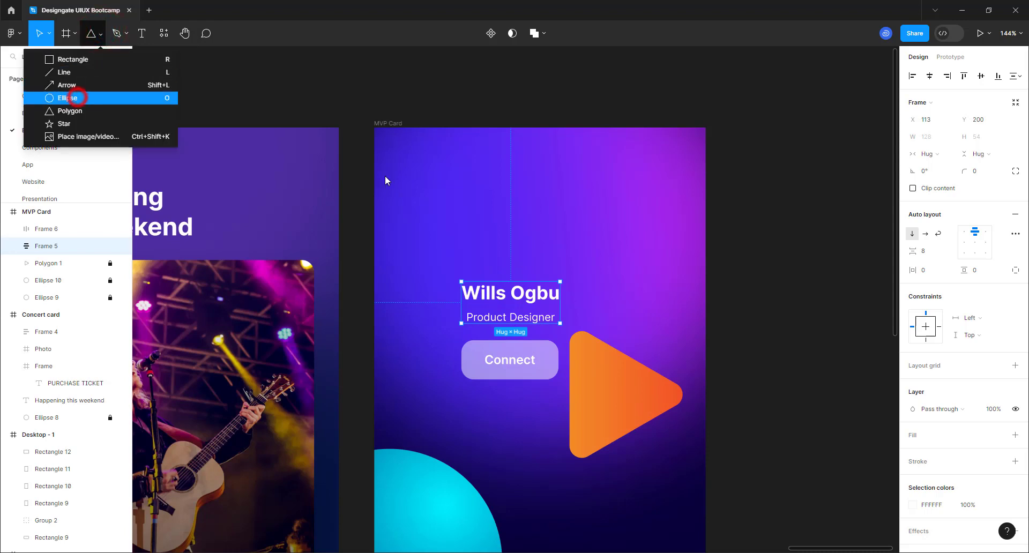
left_click(77, 97)
left_click_drag(482, 161, 586, 238)
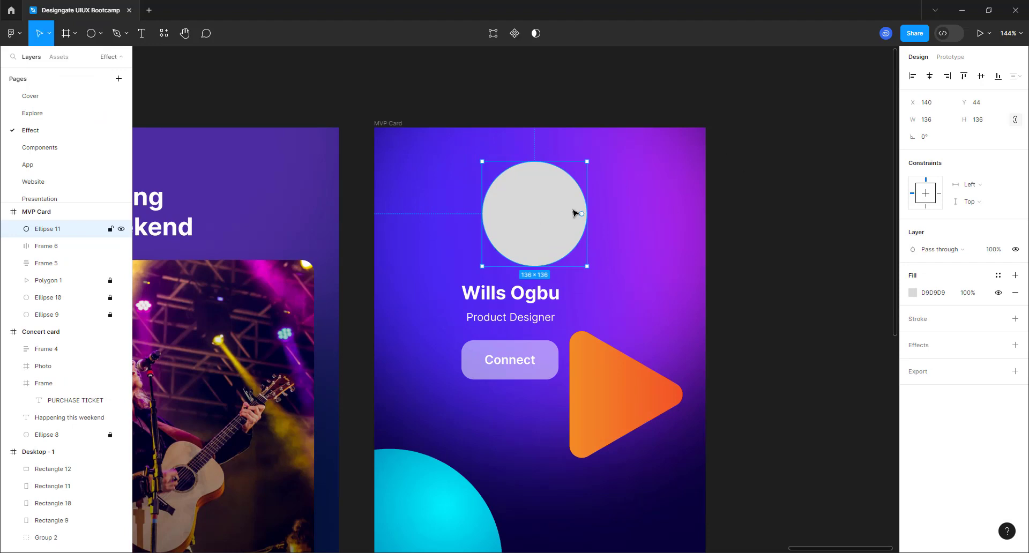
left_click(912, 294)
left_click_drag(816, 305, 750, 267)
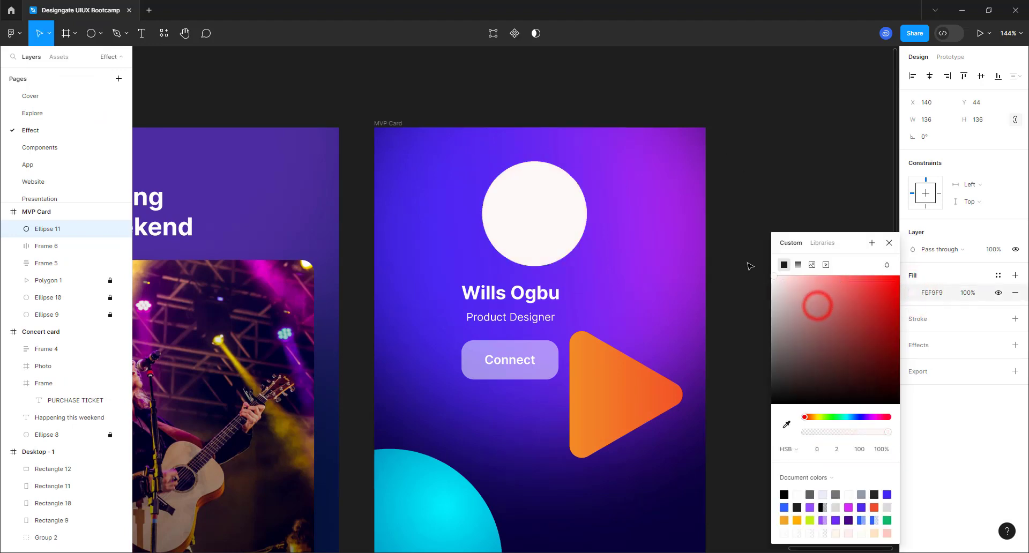
left_click(647, 249)
- Duplicate the white circle, offset the copy right, and set the left circle to 110 wide
left_click(539, 228)
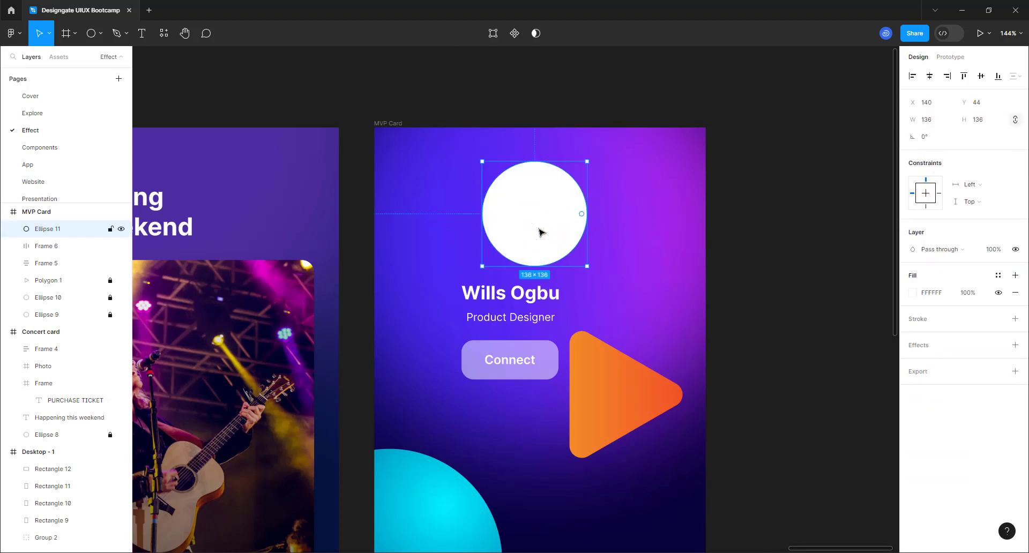
key("ctrl+d")
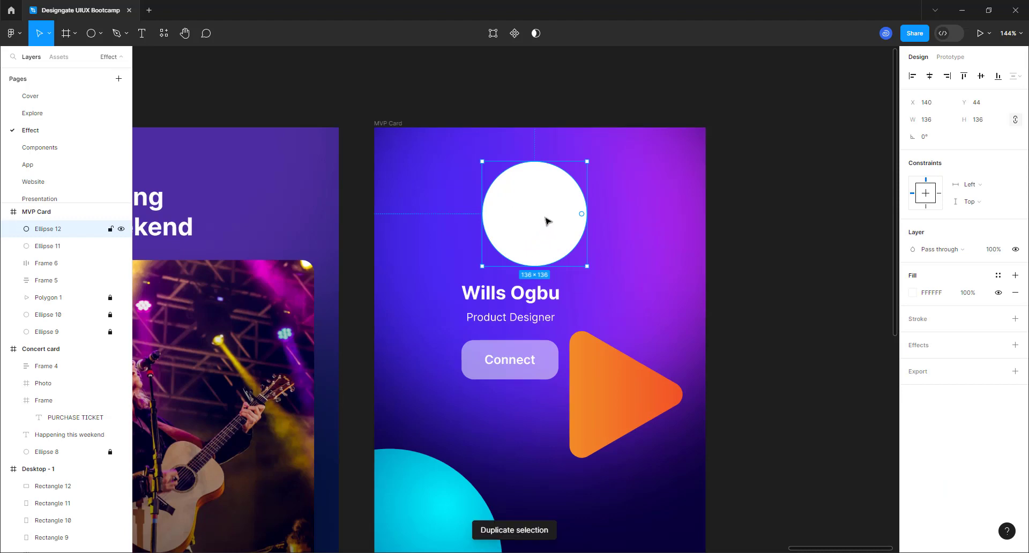
left_click_drag(545, 216, 637, 243)
left_click(562, 219)
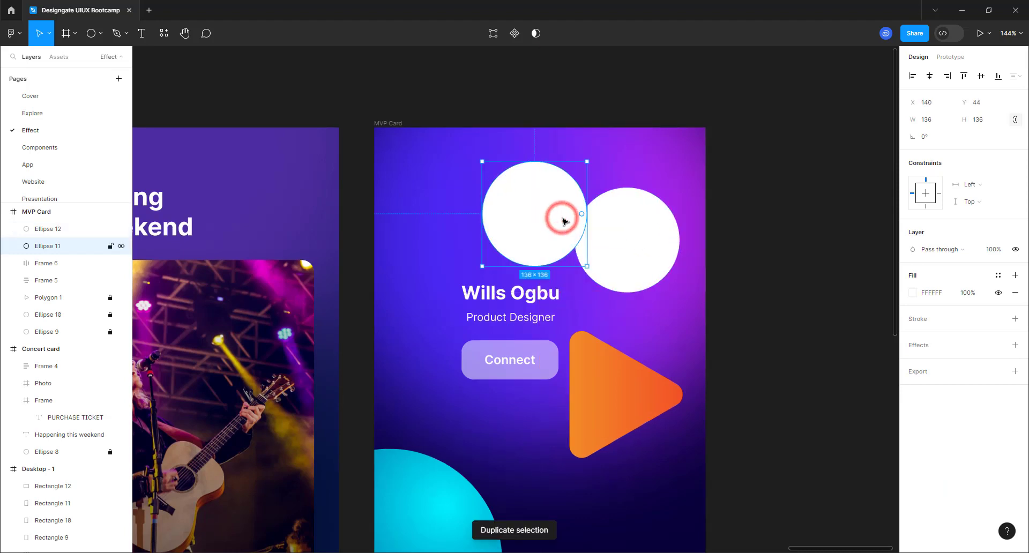
left_click(938, 124)
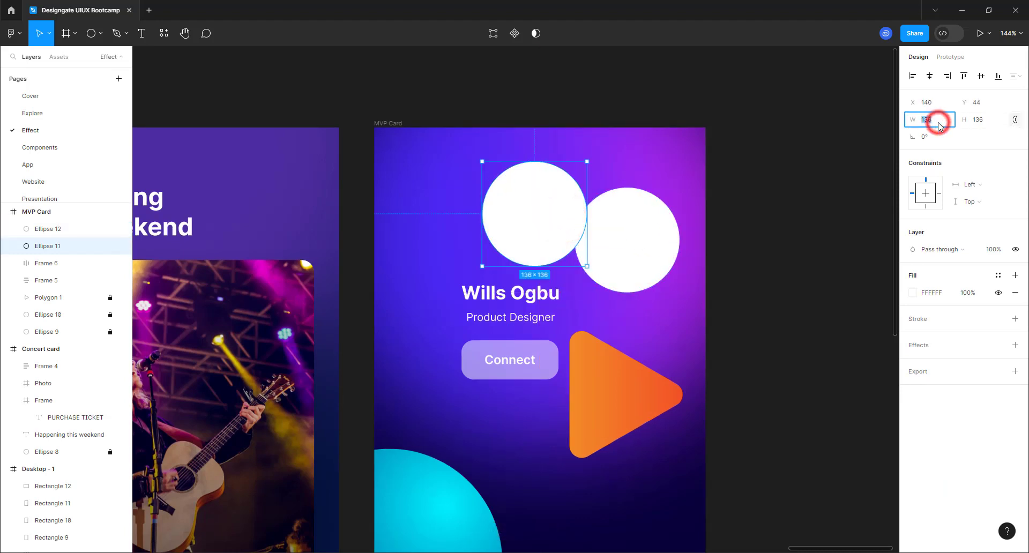
type("110")
key("Return")
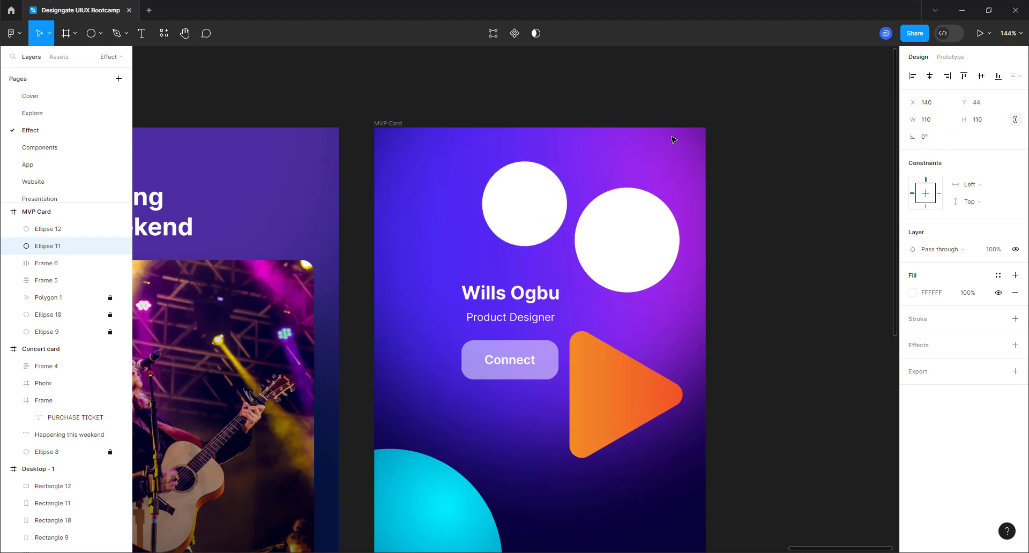
- Resize the right circle to 100×100
left_click(589, 239)
left_click(929, 124)
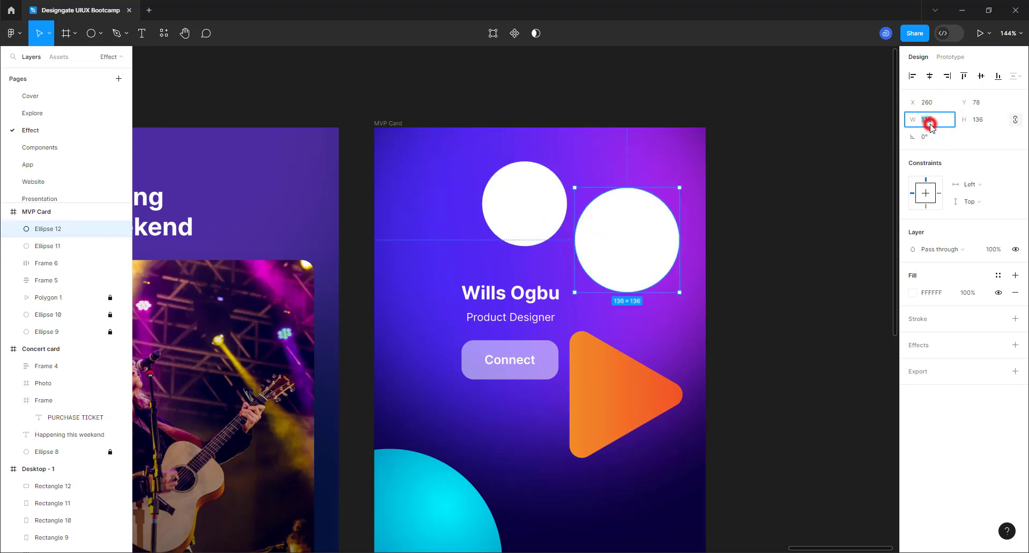
type("100")
key("Return")
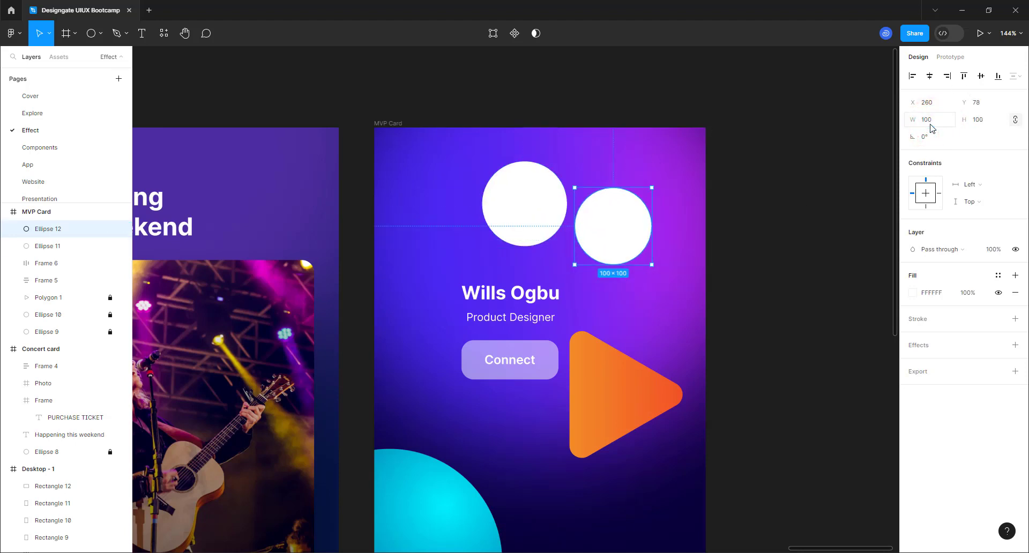
left_click(12, 34)
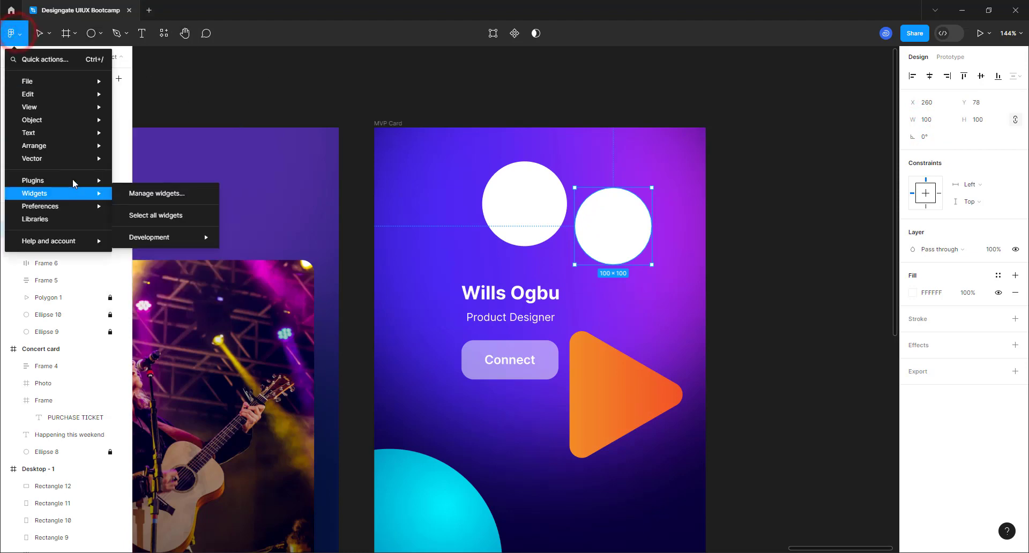
- Launch the Unsplash photo plugin from the Plugins menu
mouse_move(73, 182)
left_click(168, 194)
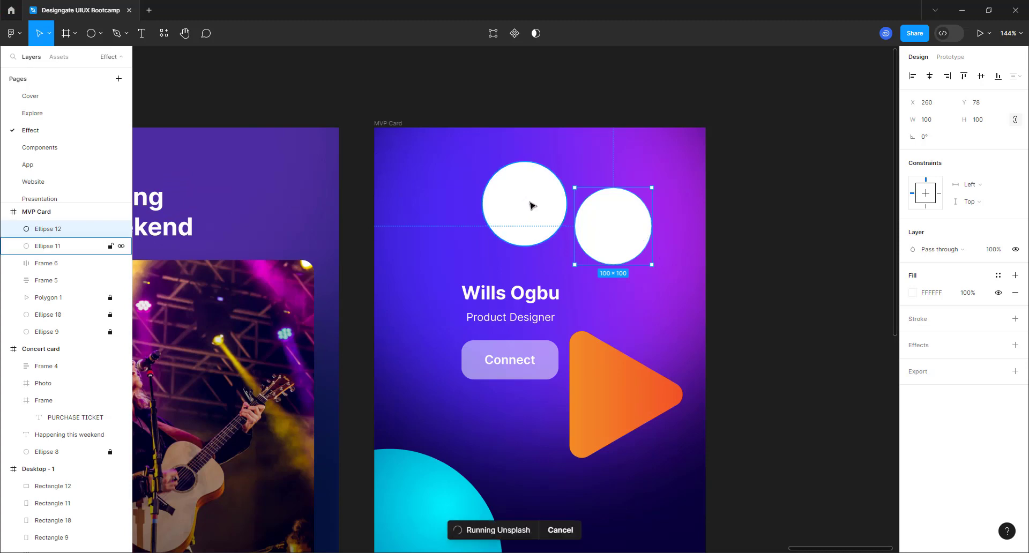
left_click(802, 36)
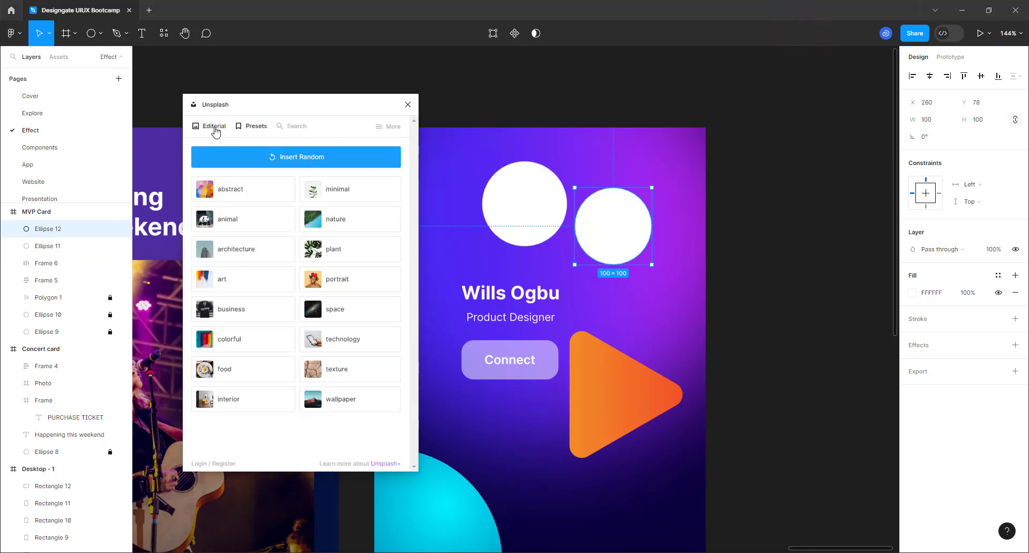
- Search Unsplash for 'portrait' and browse the 10,100 results
left_click(290, 125)
left_click(287, 157)
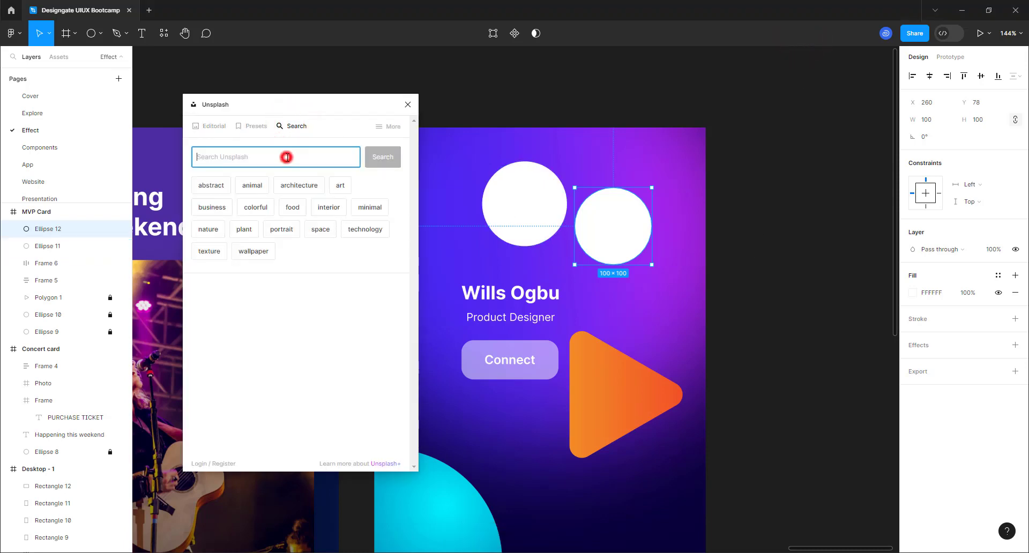
left_click(279, 231)
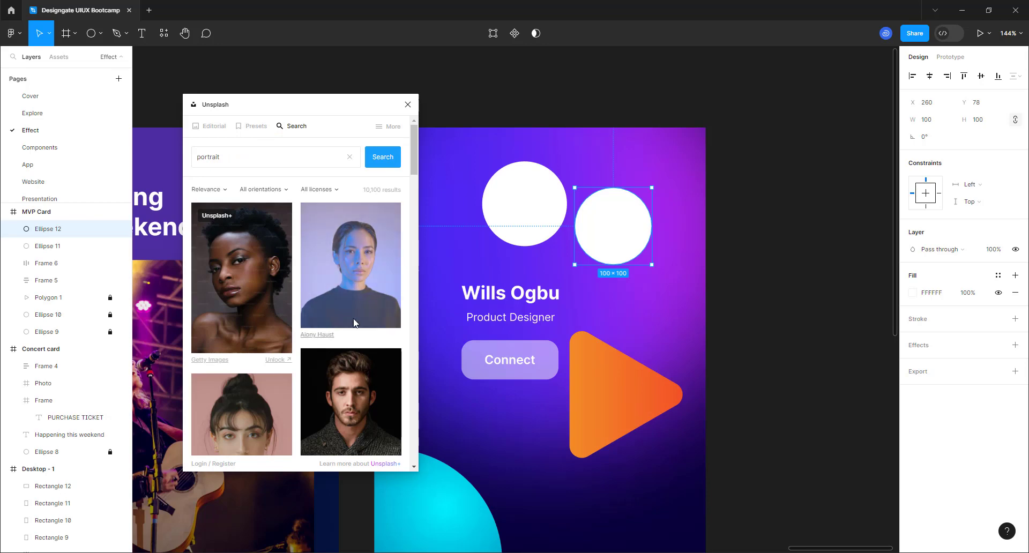
scroll(349, 322, "down", 3)
scroll(345, 333, "down", 5)
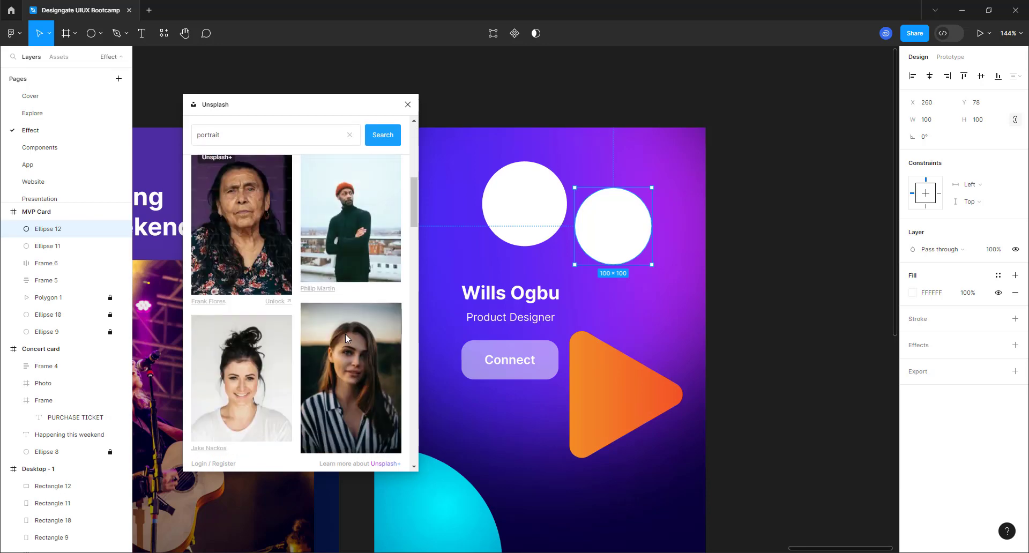
scroll(350, 304, "down", 8)
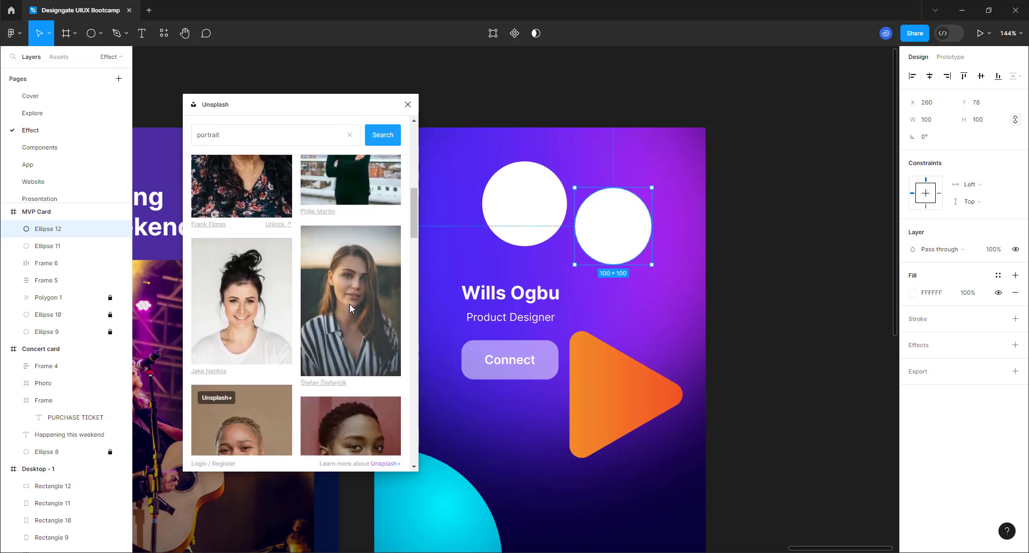
scroll(349, 309, "down", 10)
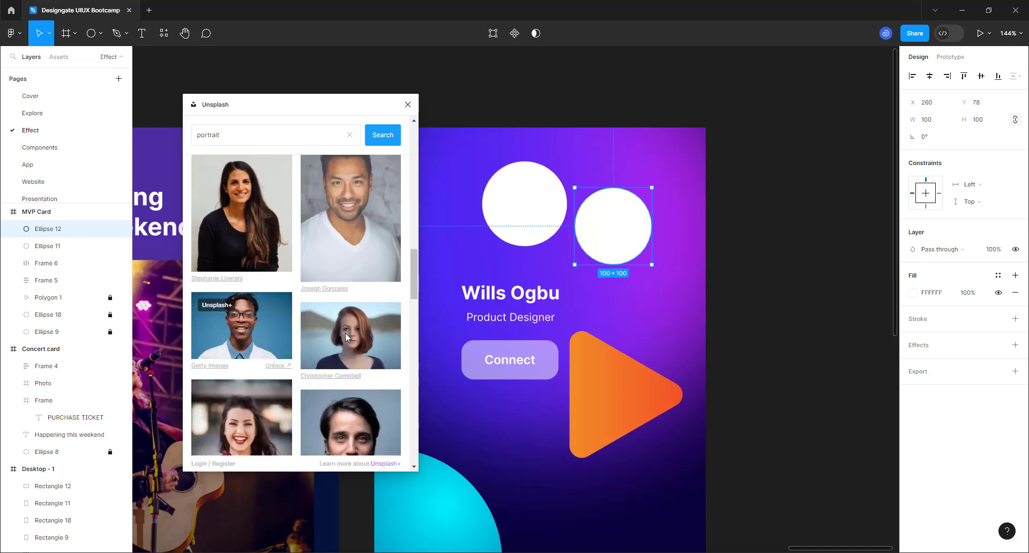
scroll(344, 338, "down", 1)
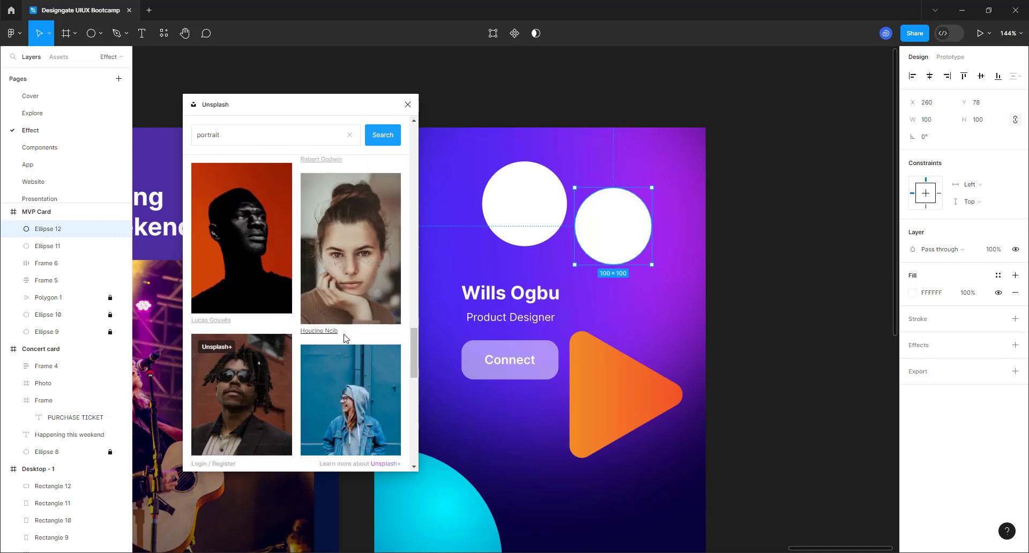
scroll(344, 337, "down", 5)
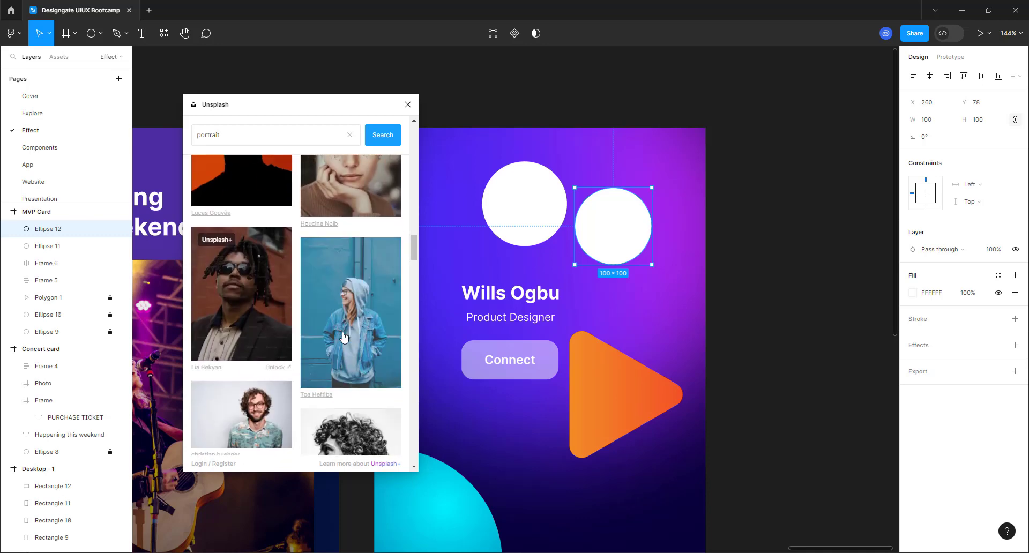
scroll(344, 337, "up", 7)
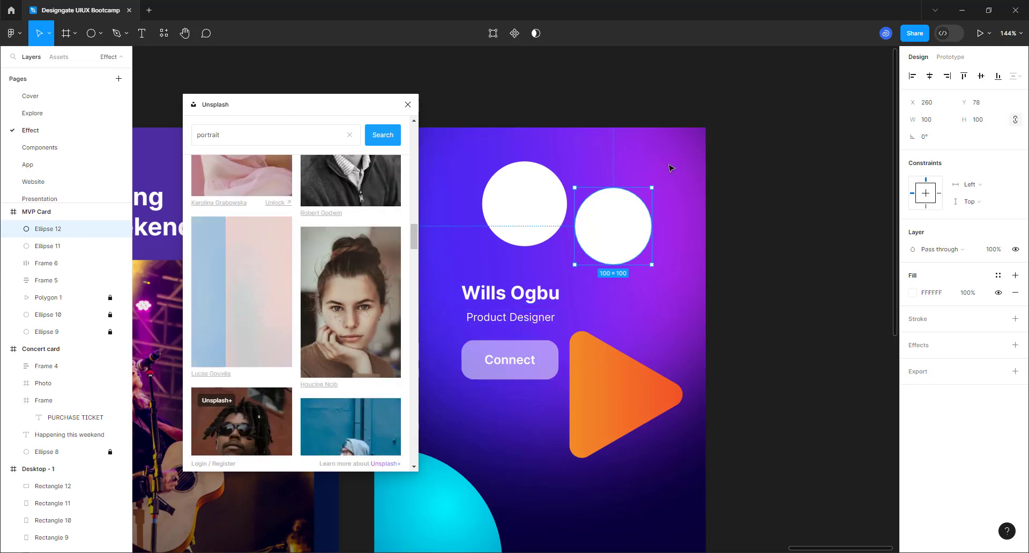
- Fill Ellipse 12 with the orange-background Unsplash portrait
left_click(814, 39)
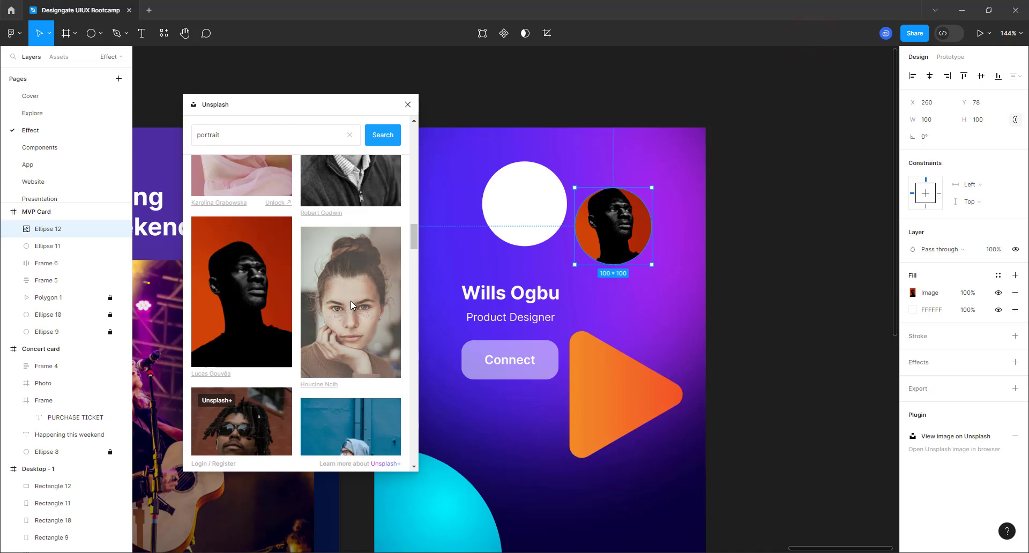
scroll(322, 303, "down", 5)
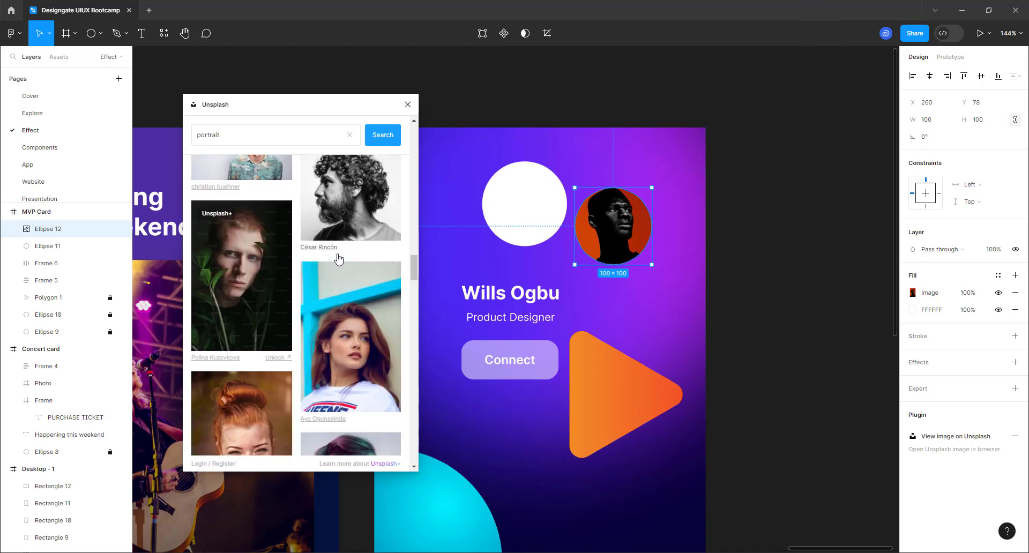
scroll(338, 260, "down", 10)
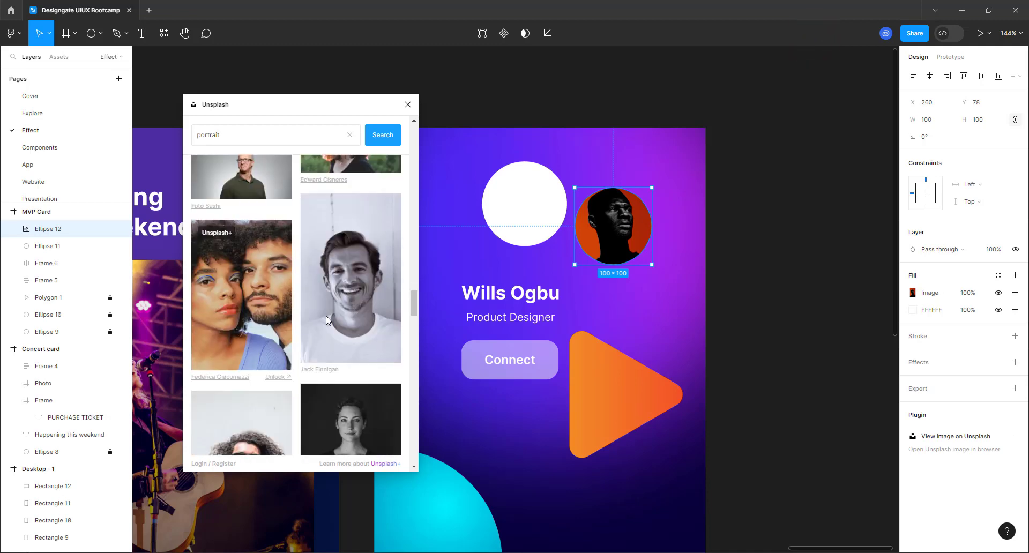
scroll(326, 320, "down", 10)
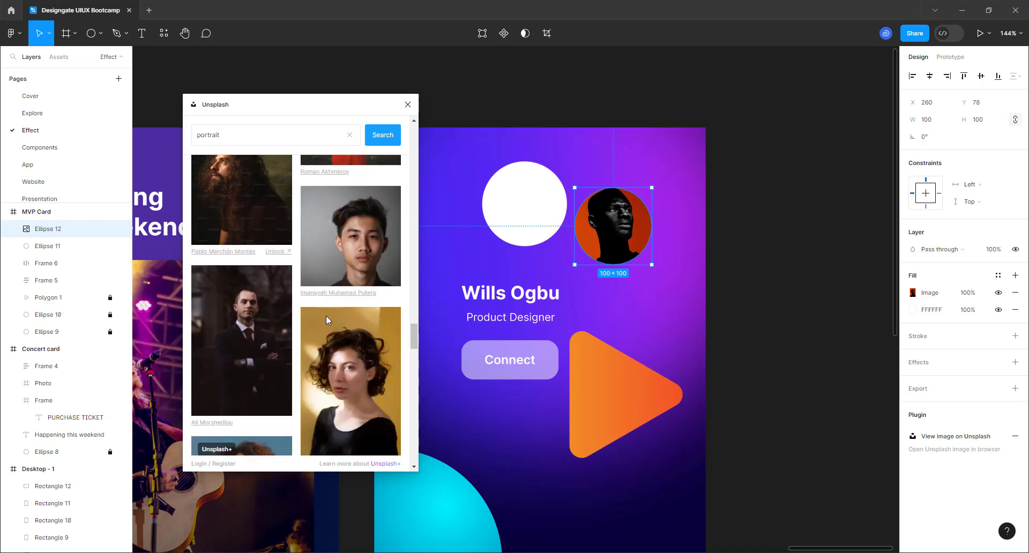
- Pick two more portraits, including the red-beanie man, so the button reads 'Insert 2 images'
scroll(325, 320, "down", 10)
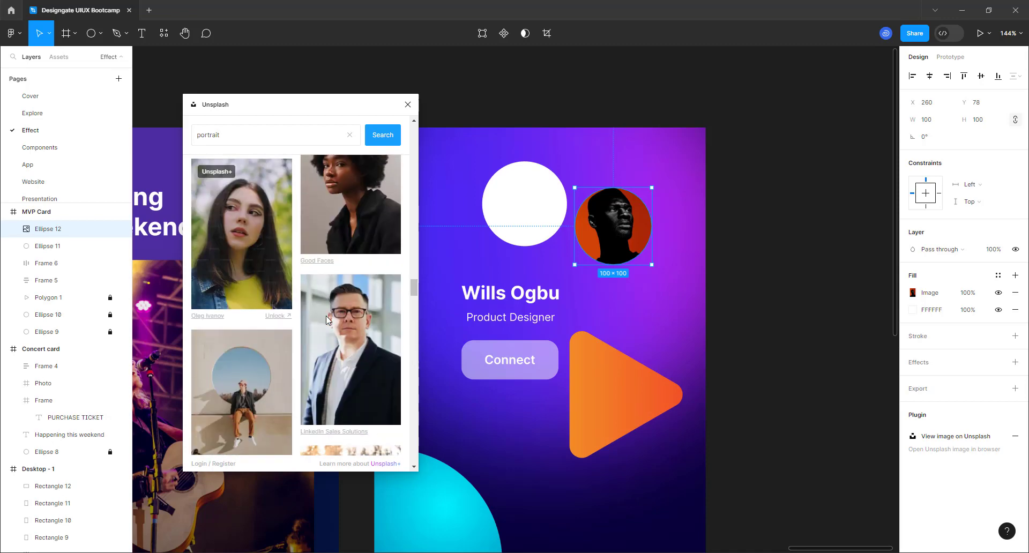
scroll(326, 320, "down", 8)
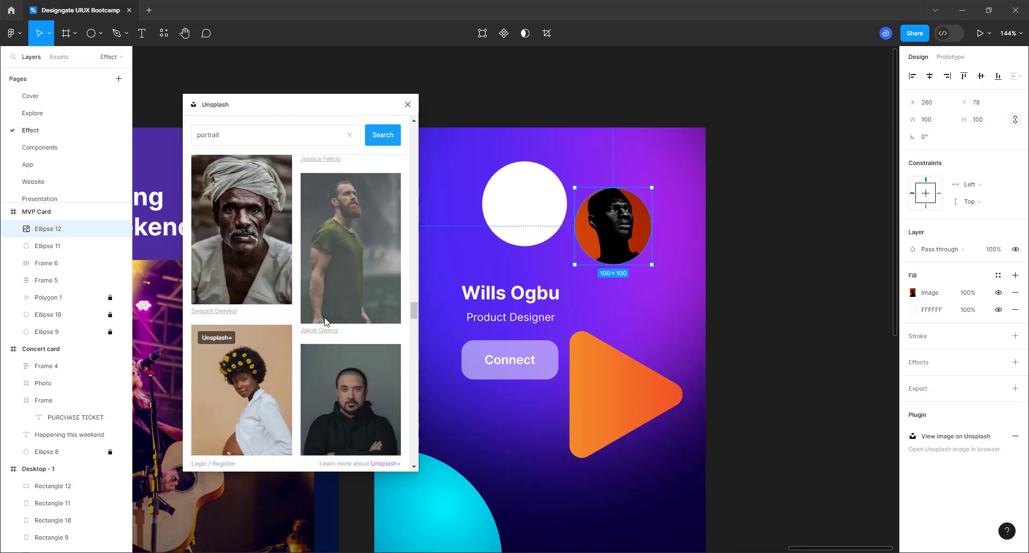
scroll(324, 319, "up", 10)
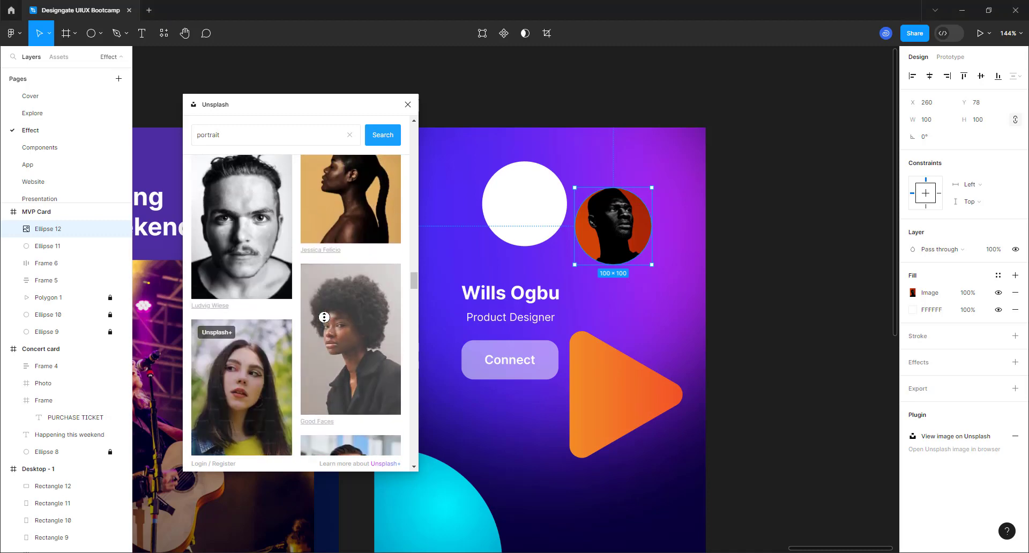
scroll(324, 317, "up", 1)
left_click(335, 284)
scroll(336, 284, "down", 6)
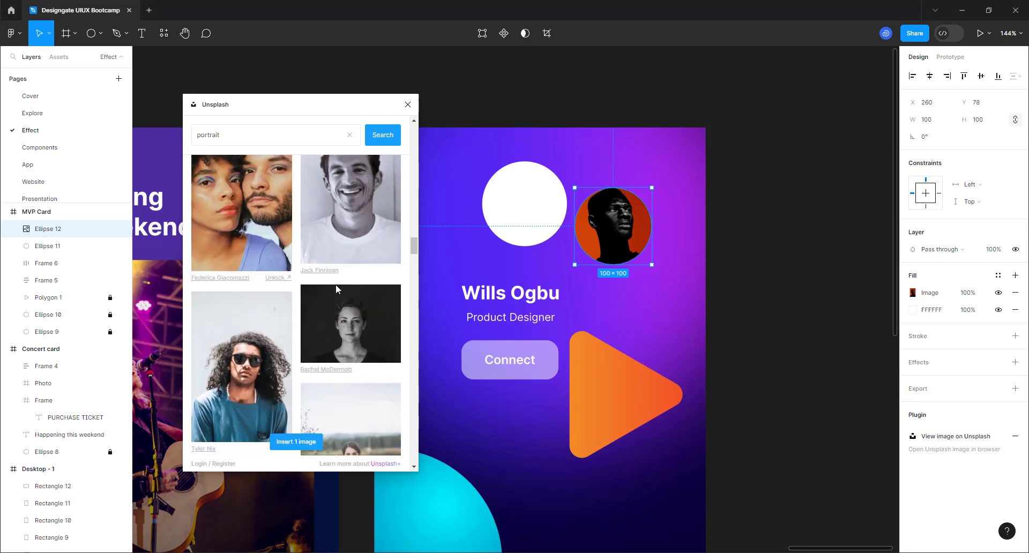
scroll(335, 284, "up", 5)
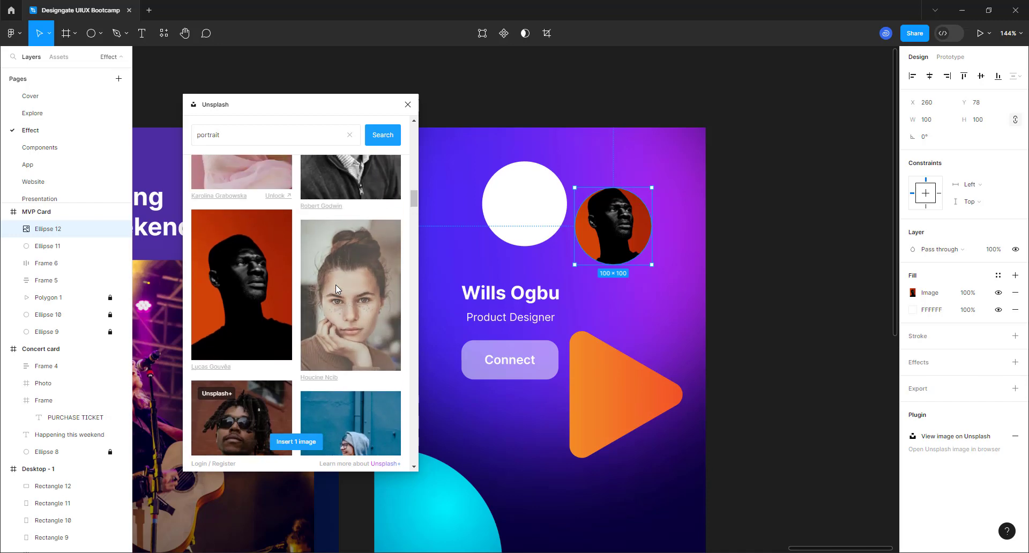
scroll(336, 288, "up", 5)
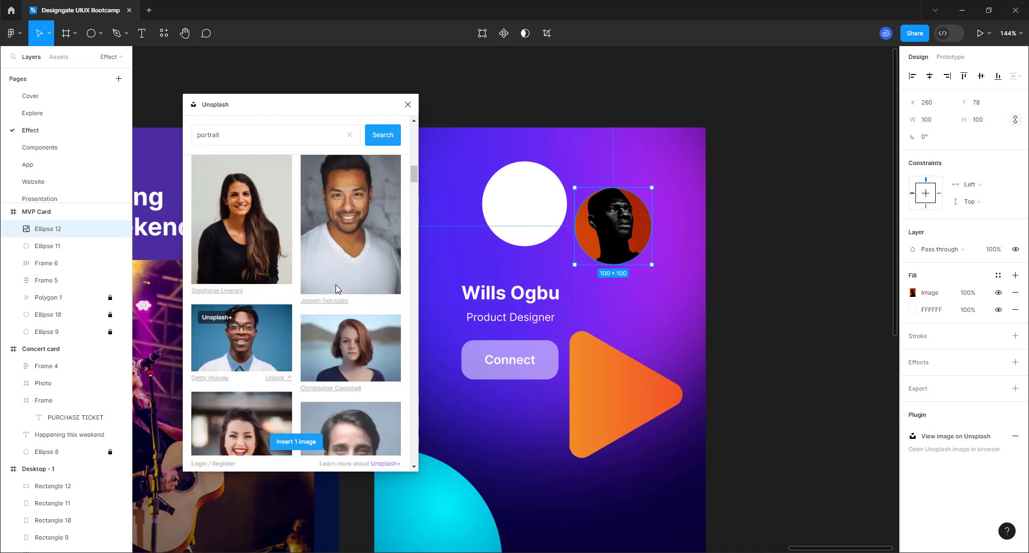
scroll(336, 289, "up", 5)
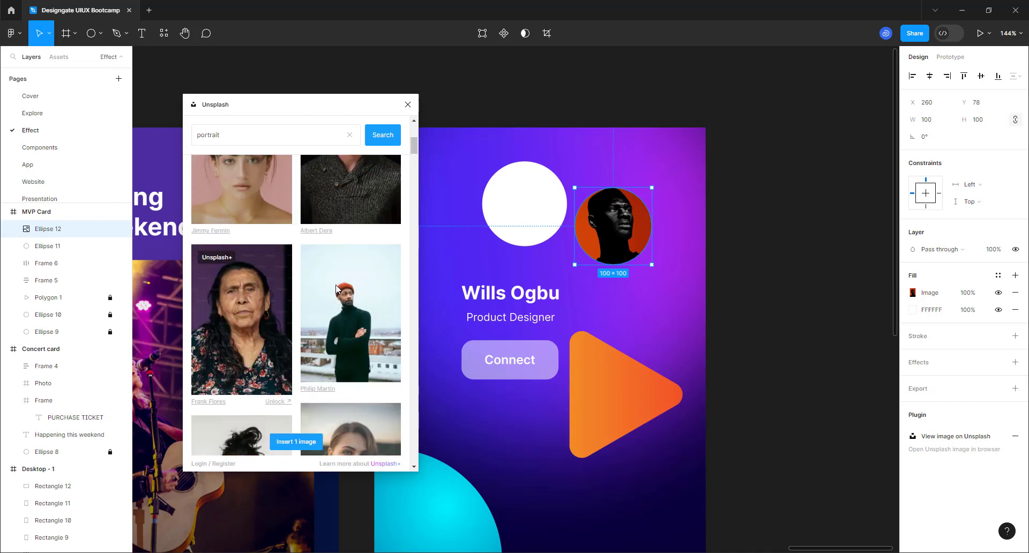
scroll(336, 287, "up", 3)
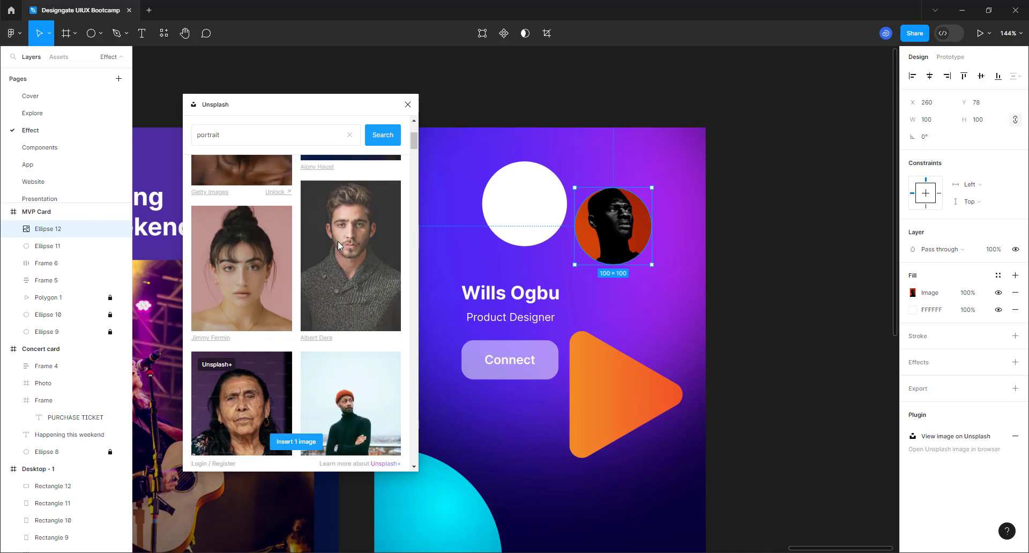
scroll(340, 251, "down", 4)
left_click(342, 211)
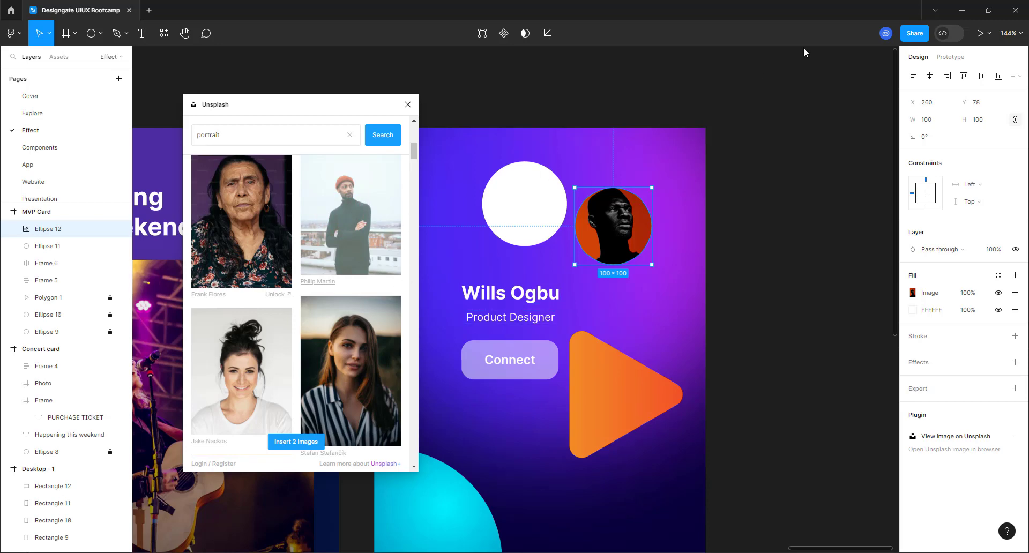
- Put the orange-beanie Unsplash portrait into Ellipse 12 and close the Unsplash panel
left_click(814, 38)
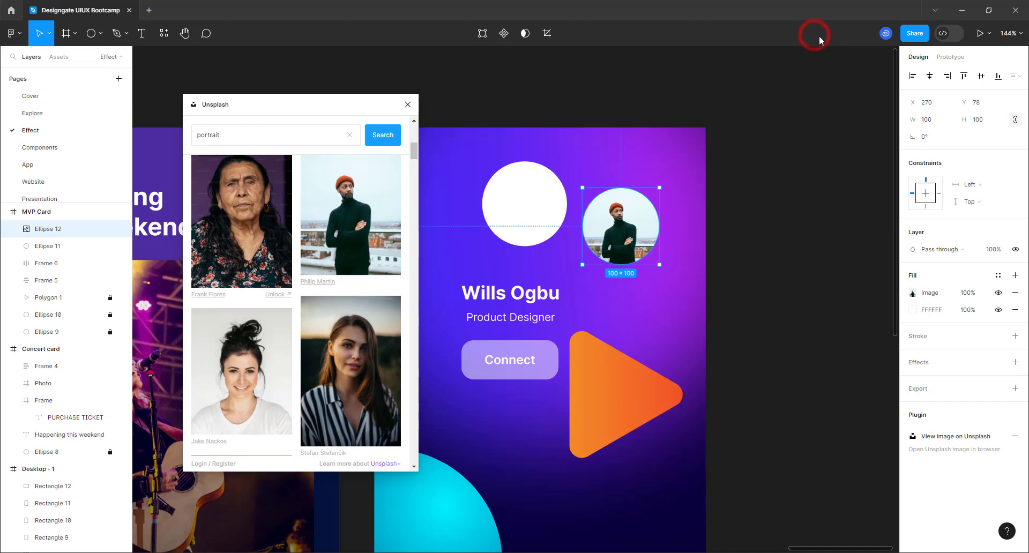
left_click(407, 104)
- Move the portrait circle and set the white ring behind it to 120 wide
left_click_drag(627, 219, 536, 198)
scroll(539, 196, "up", 6)
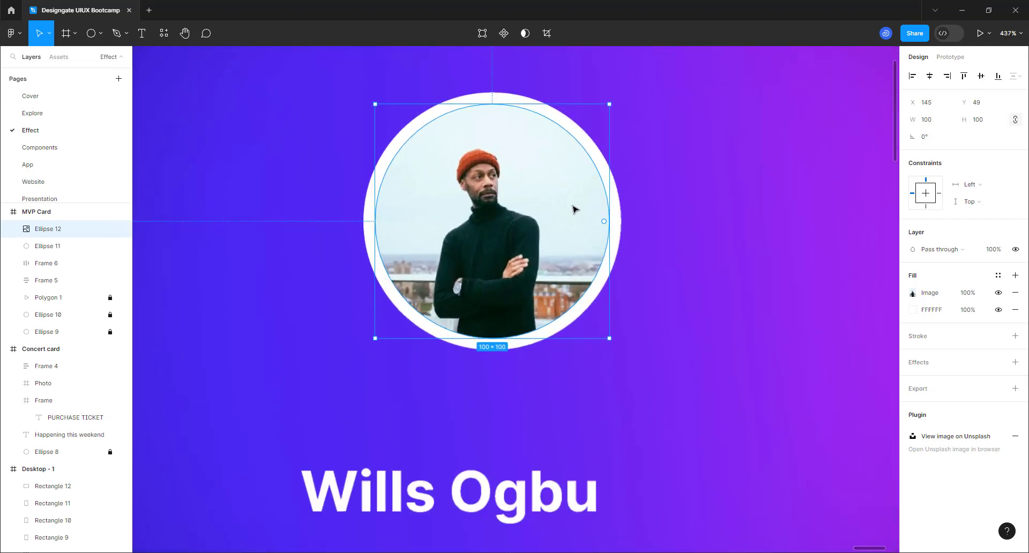
left_click(616, 207)
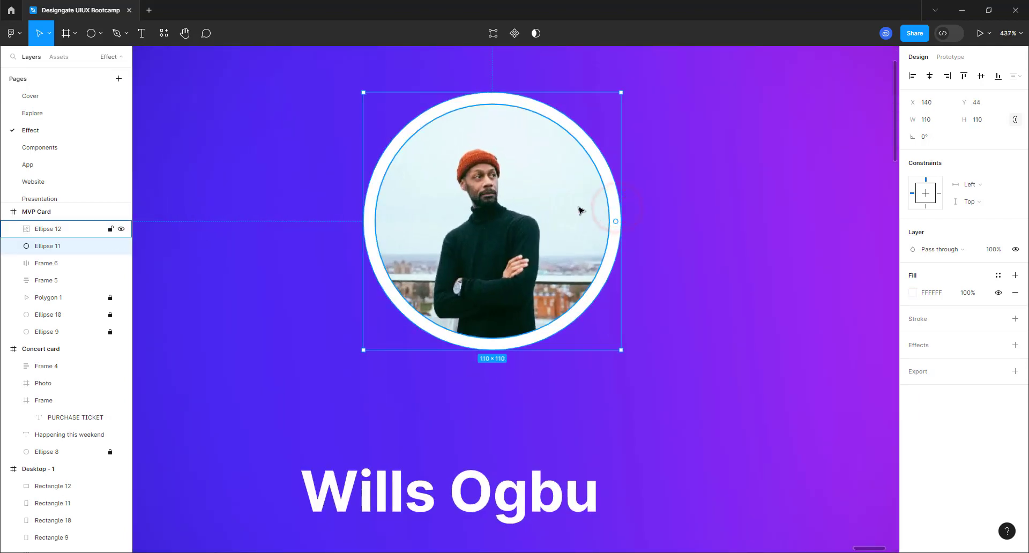
left_click(929, 120)
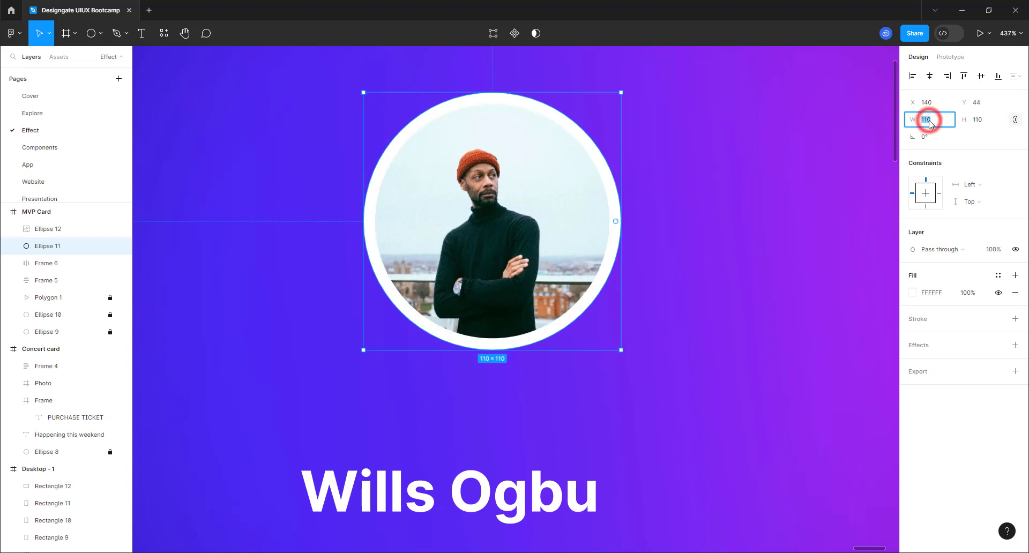
type("120")
key("Return")
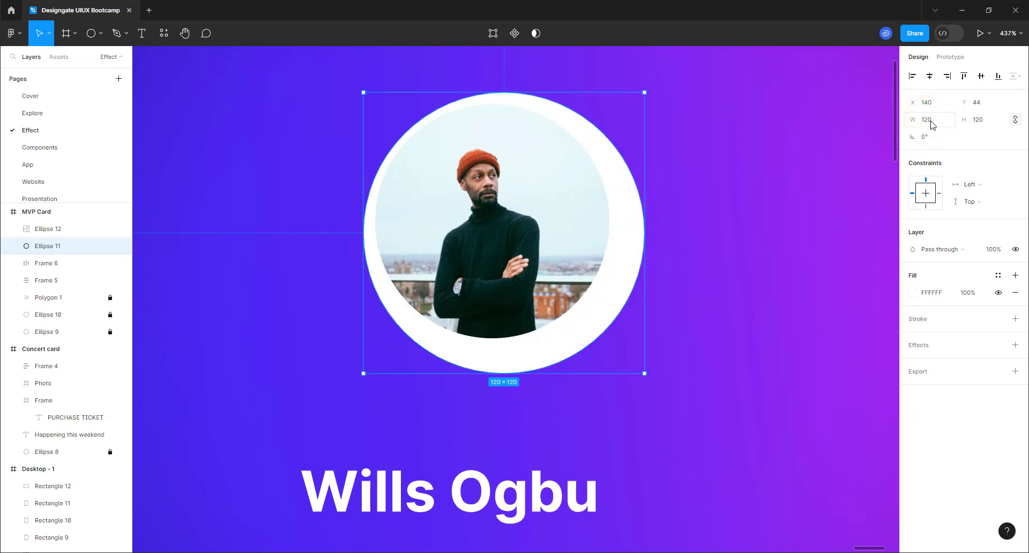
- Centre the portrait within the ring and group both circles as 'Profile photo'
left_click(525, 190)
left_click(626, 241, "shift")
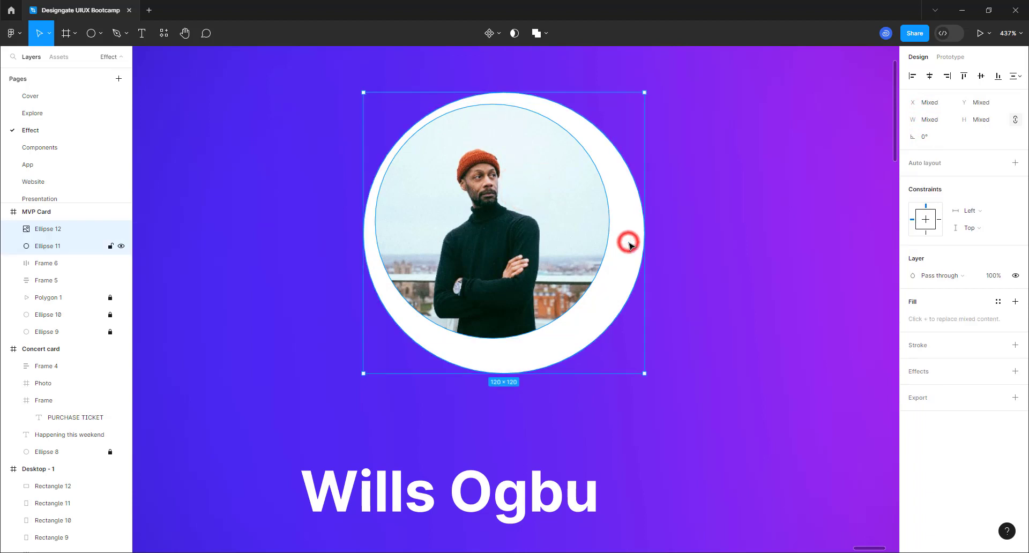
left_click(929, 75)
left_click(980, 76)
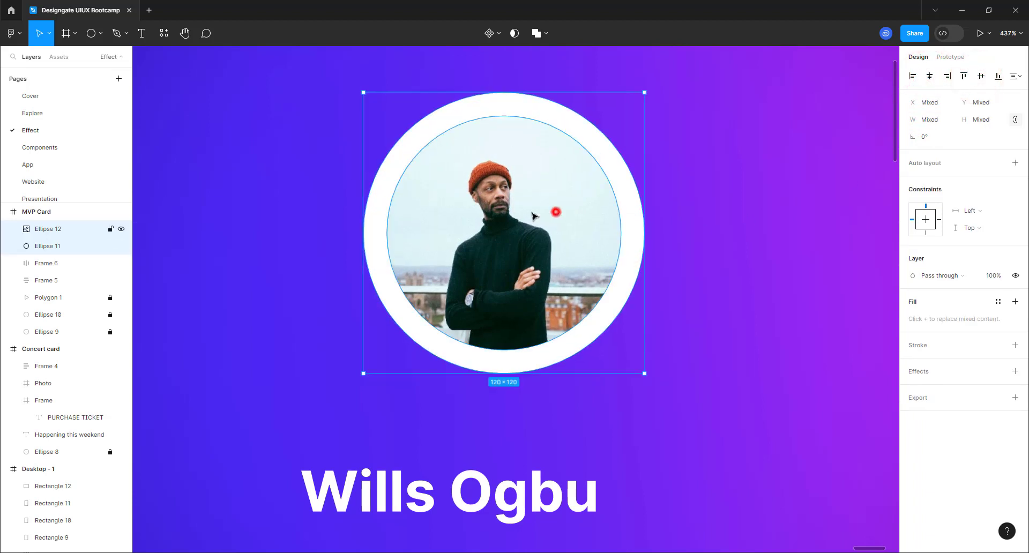
left_click_drag(532, 216, 515, 221)
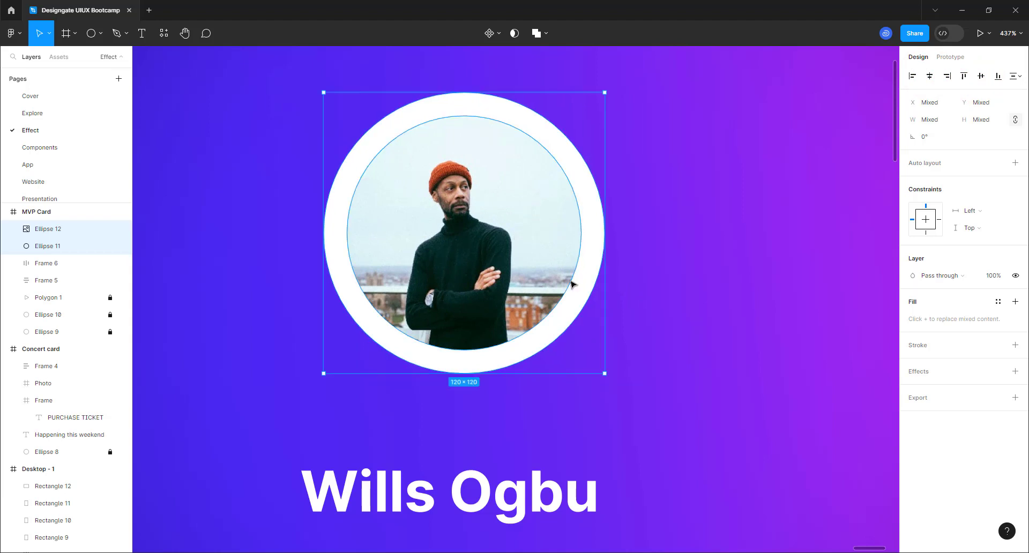
key("ctrl+g")
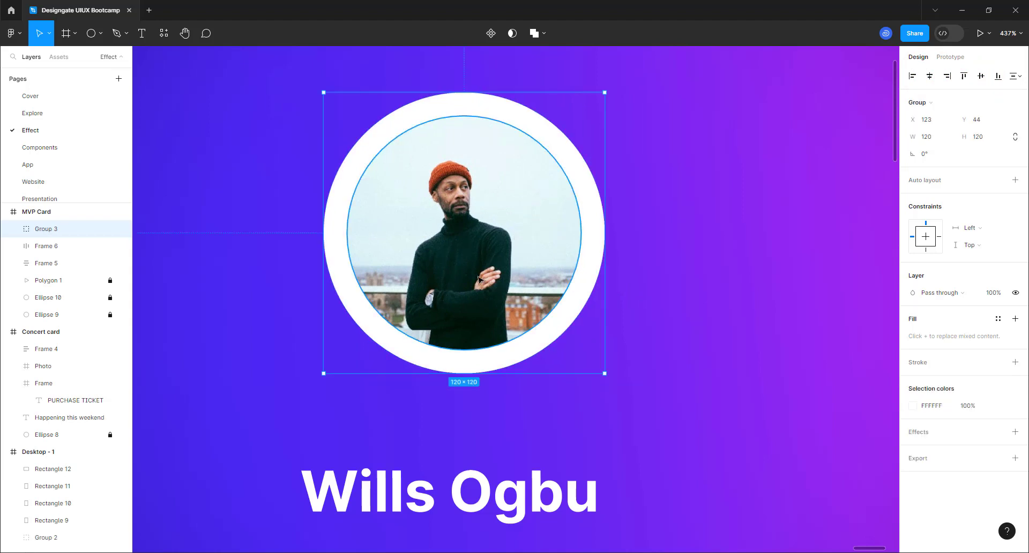
double_click(46, 229)
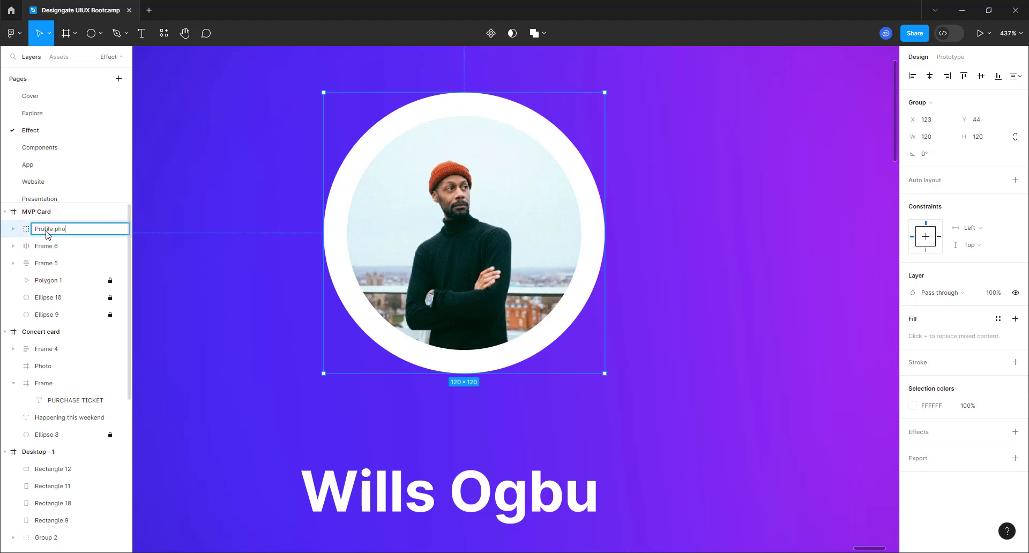
key("Return")
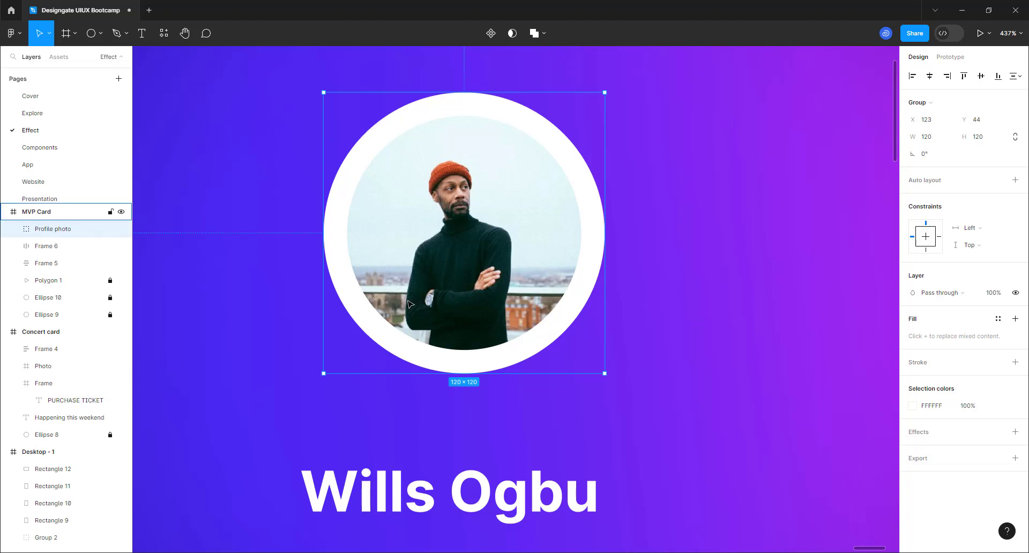
scroll(407, 298, "down", 2)
- Stack the profile photo and name block in an auto layout with 8 spacing
left_click(484, 442)
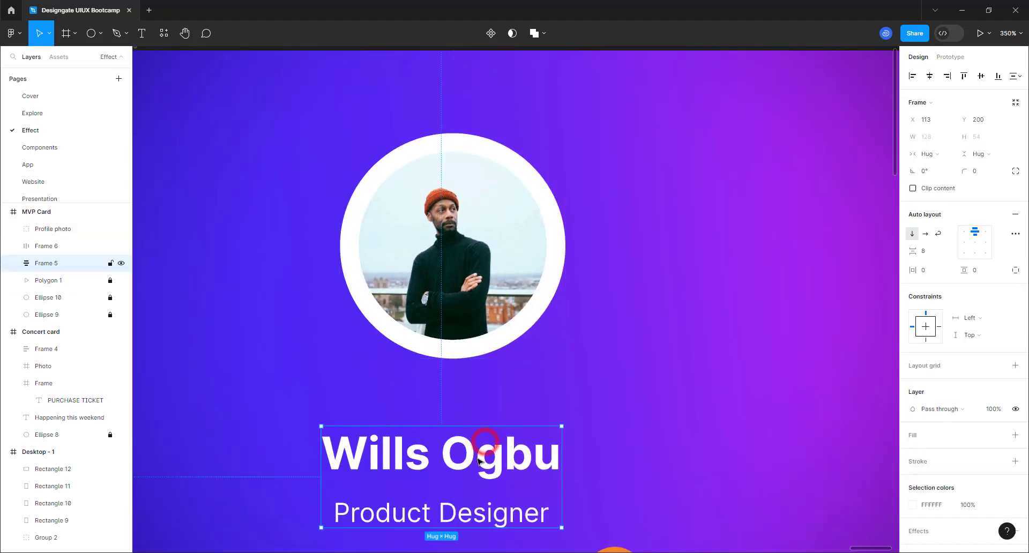
left_click_drag(483, 425, 487, 389)
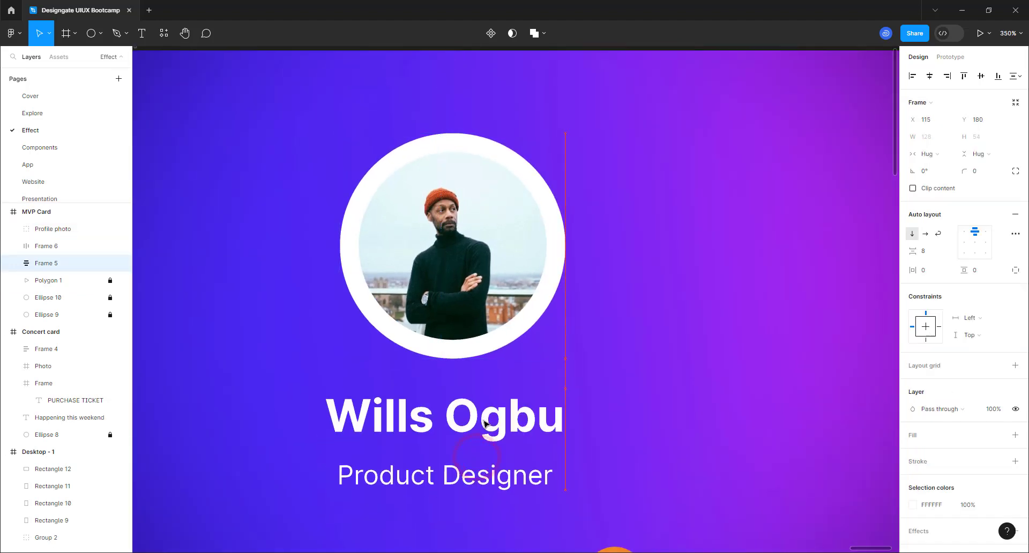
left_click(479, 307, "shift")
key("shift+a")
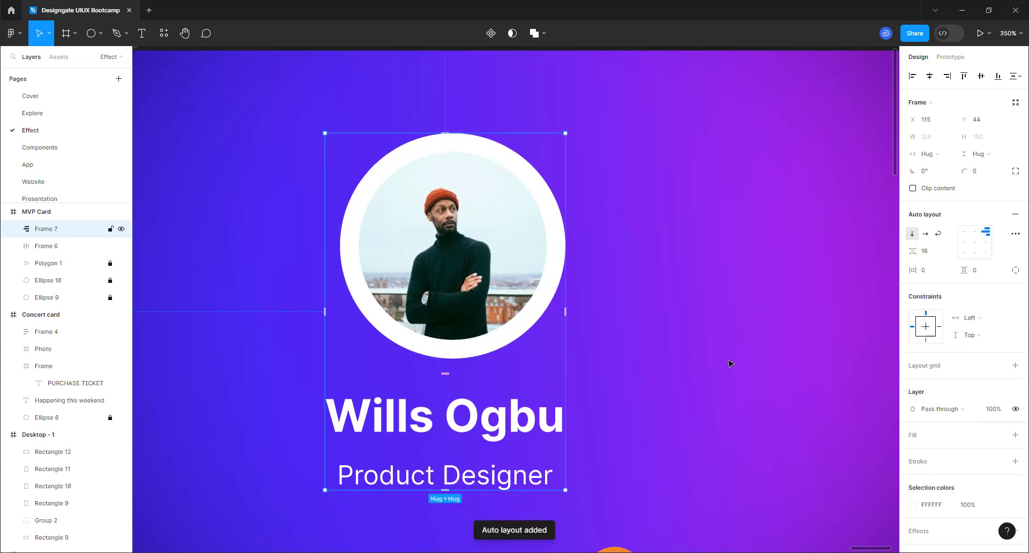
left_click(925, 257)
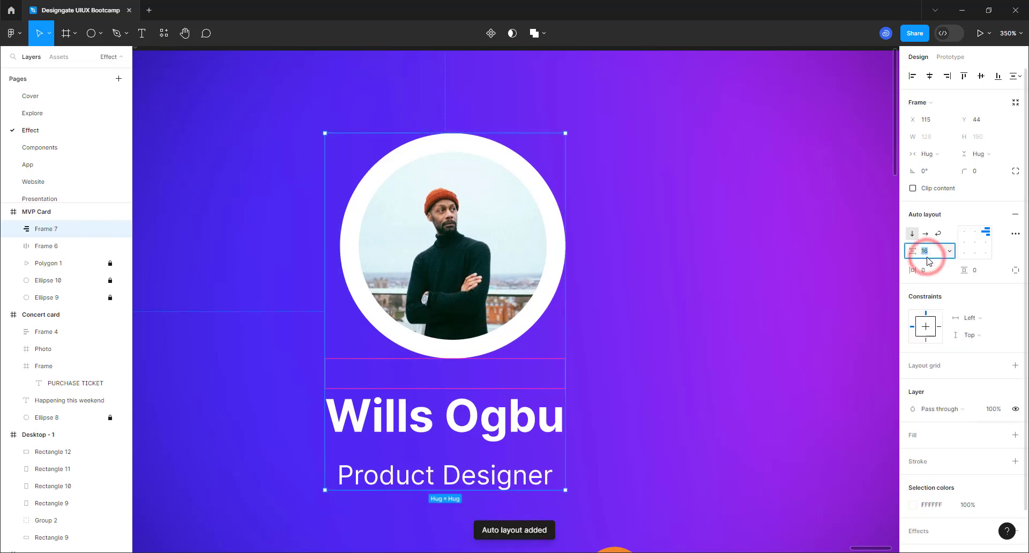
type("8")
key("Return")
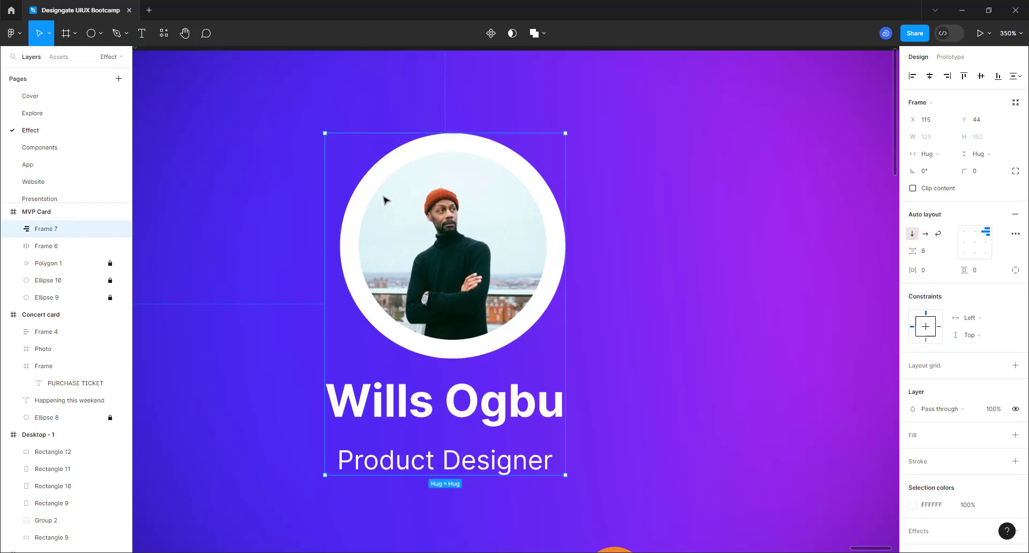
scroll(384, 199, "down", 5)
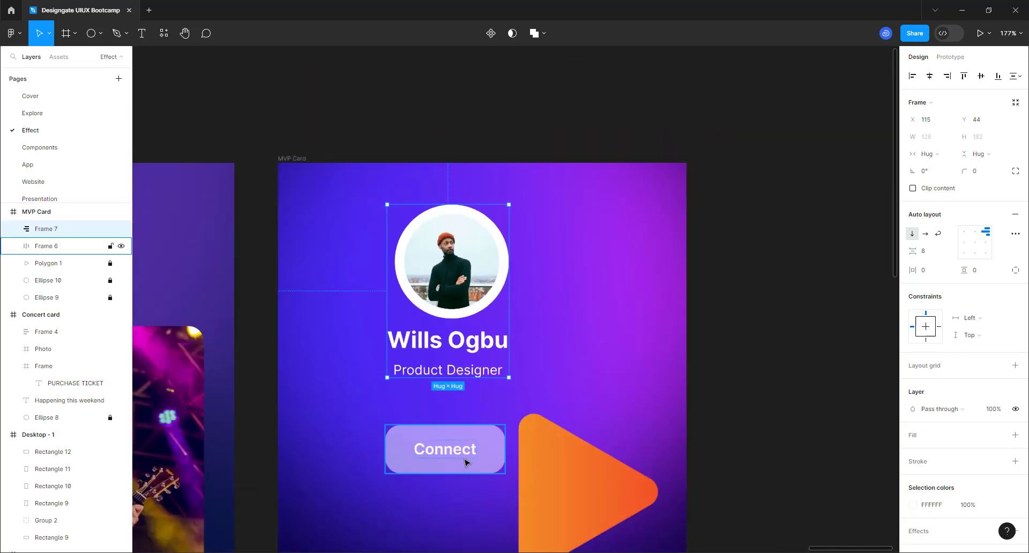
scroll(465, 461, "up", 2)
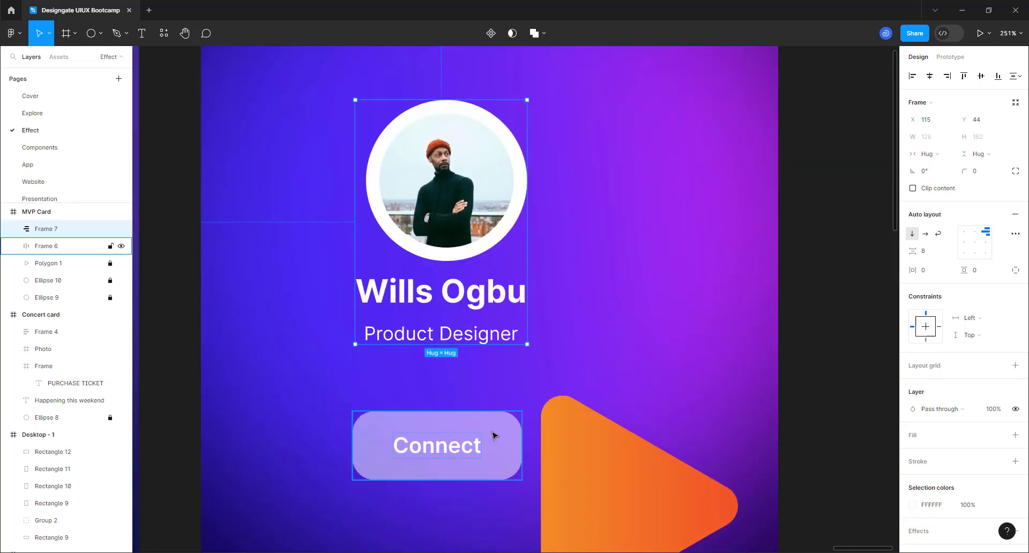
- Wrap the profile block and Connect button in a 300×360 auto layout frame
left_click(494, 459, "shift")
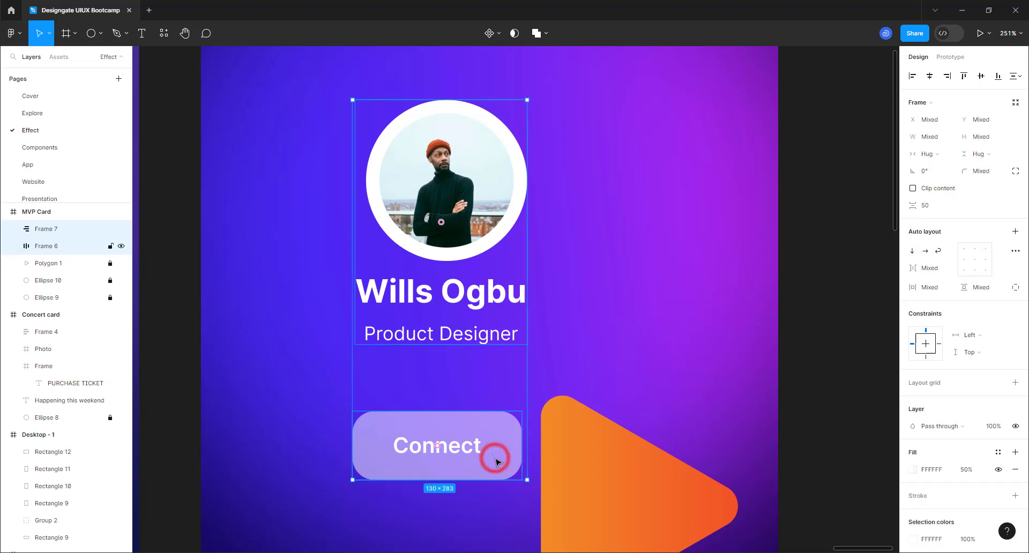
key("shift+a")
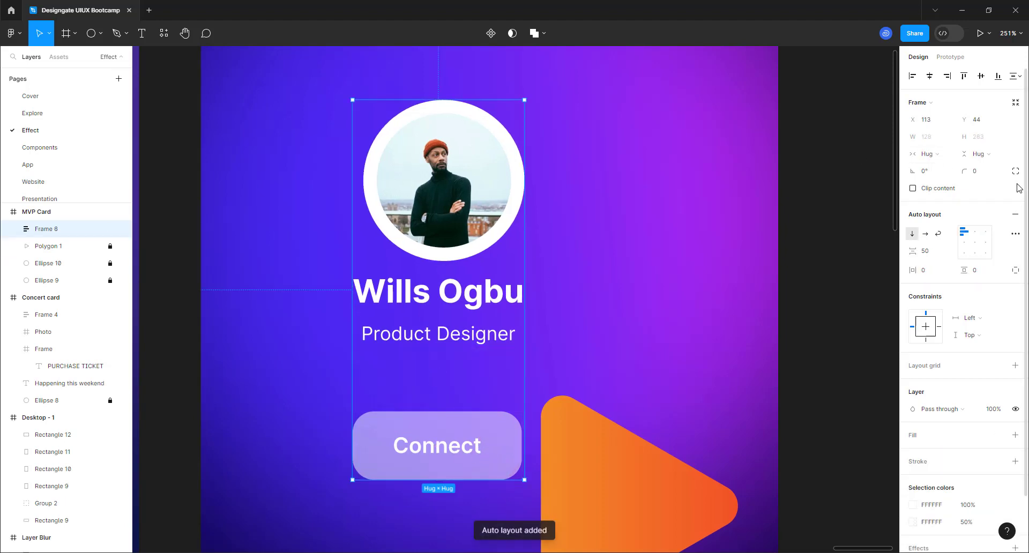
left_click(925, 141)
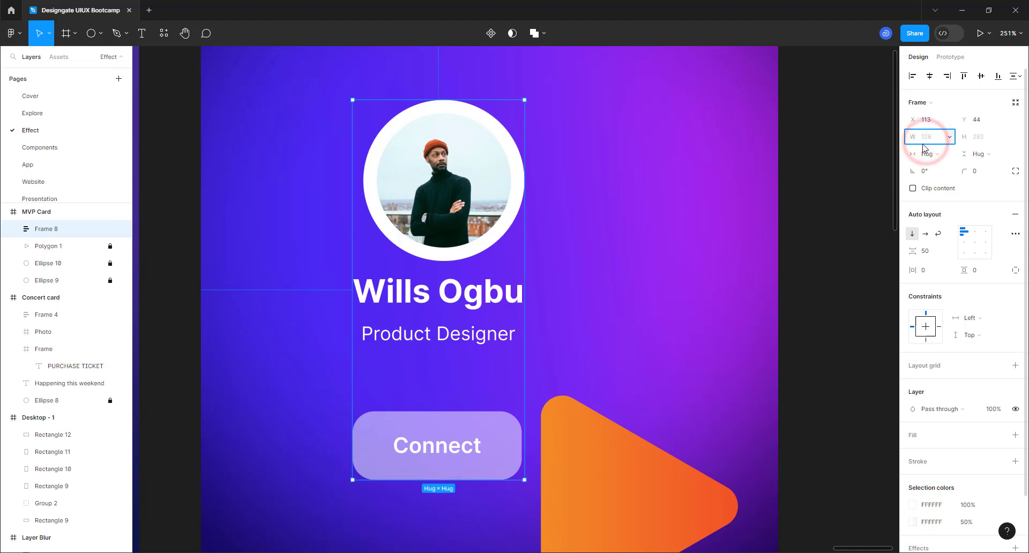
type("300")
key("Return")
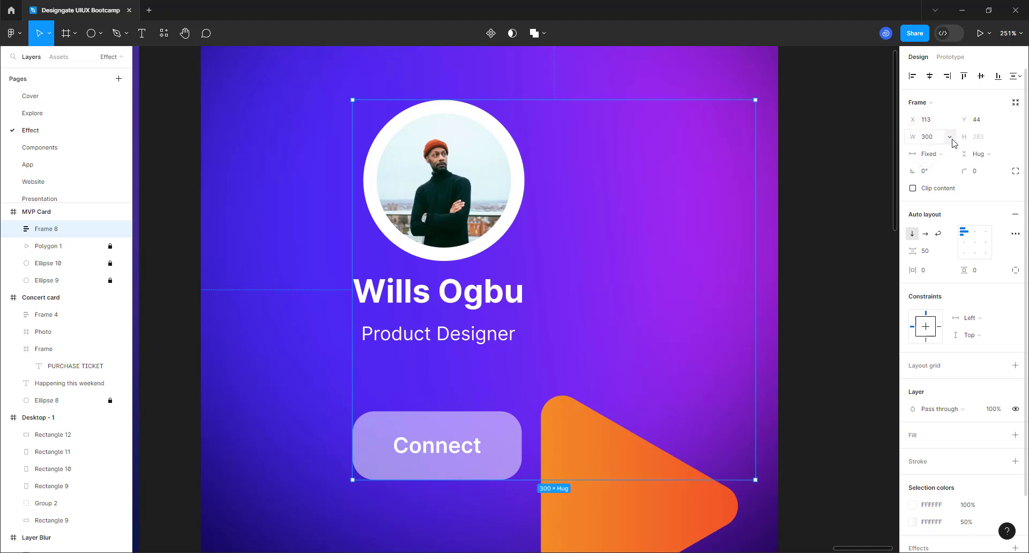
left_click(972, 137)
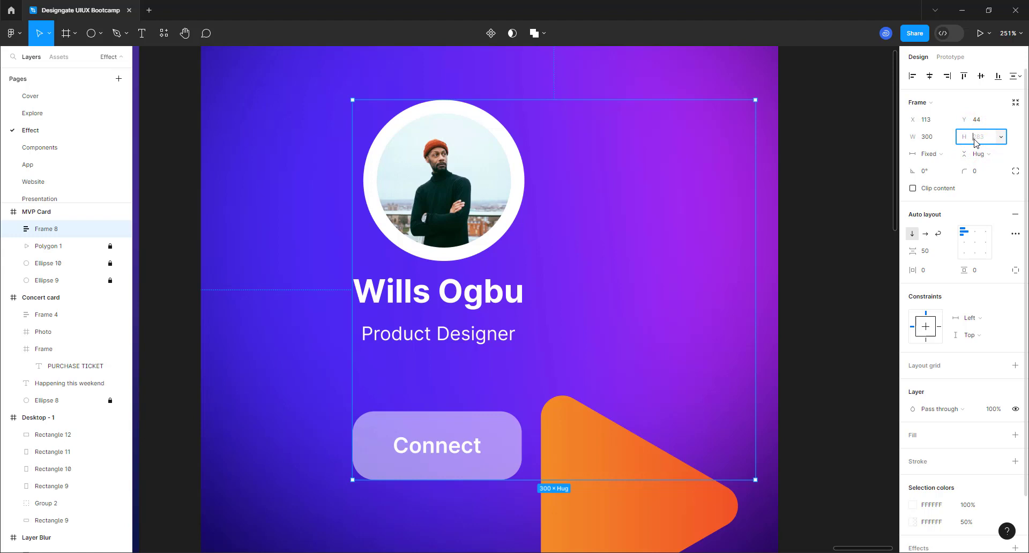
type("360")
key("Return")
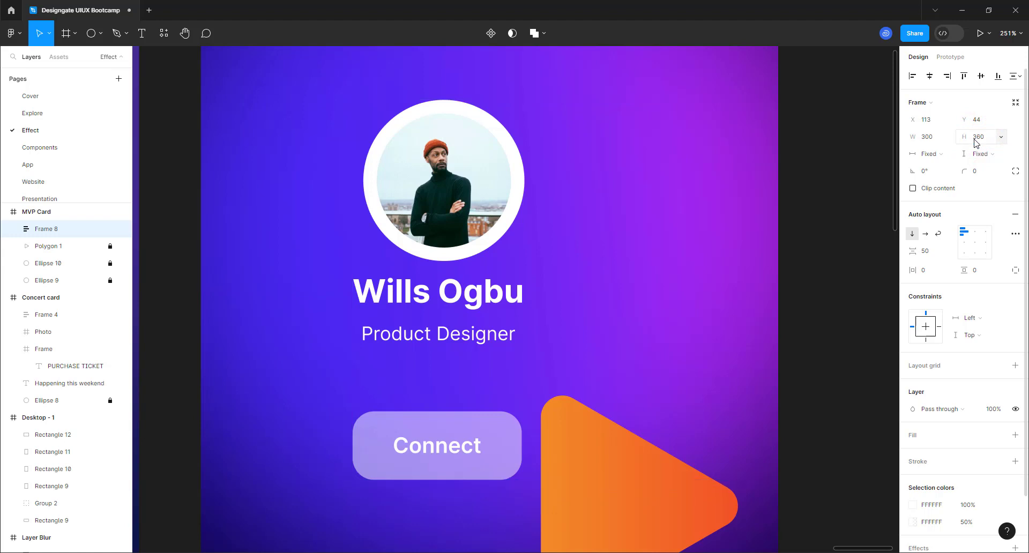
- Resize the two inner frames, then undo that change and reselect Frame 8
key("Return")
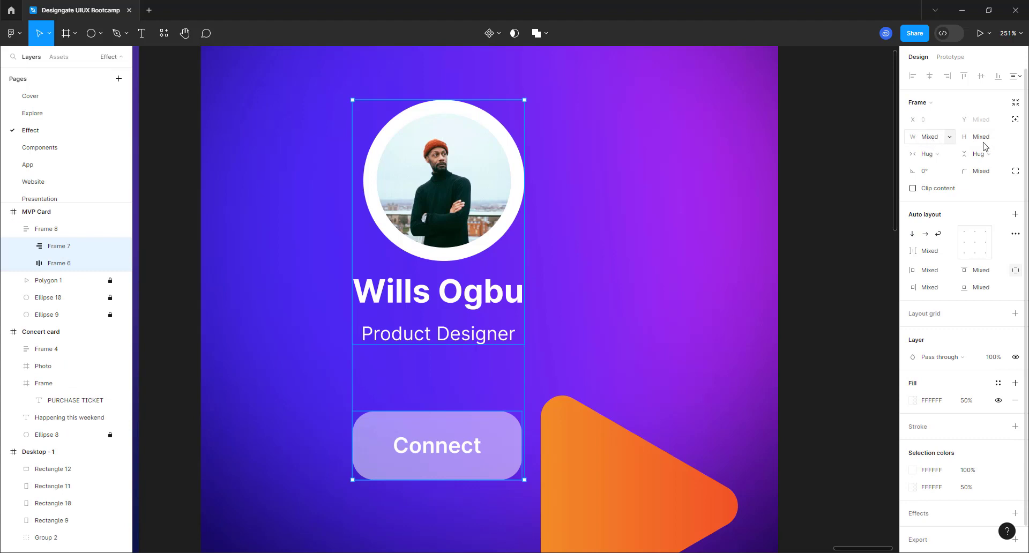
left_click(984, 141)
type("360")
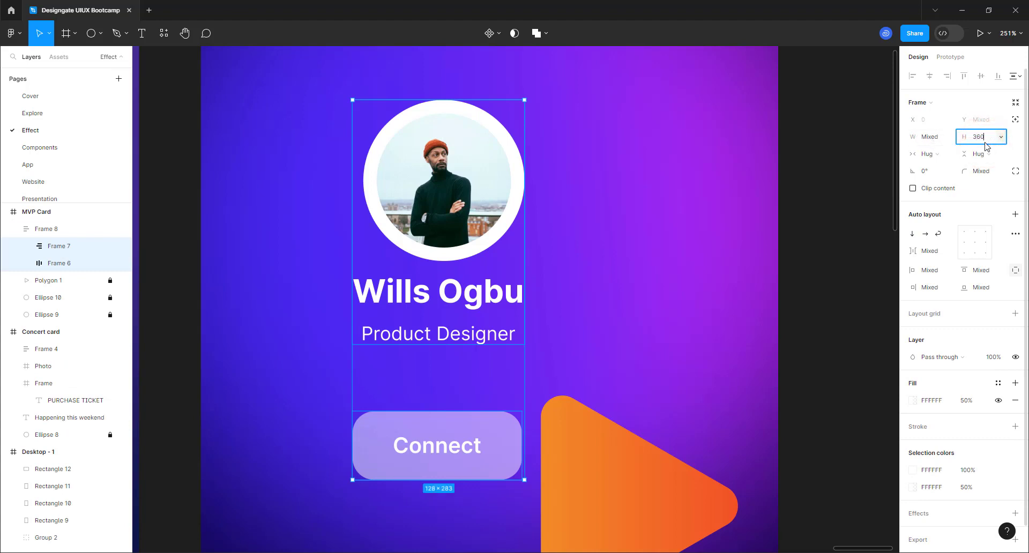
key("Return")
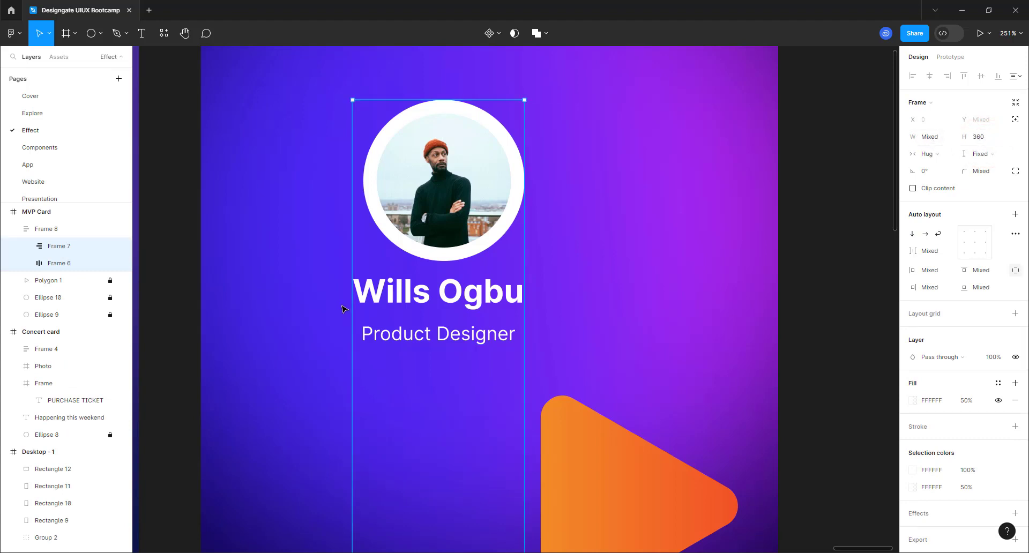
left_click(933, 137)
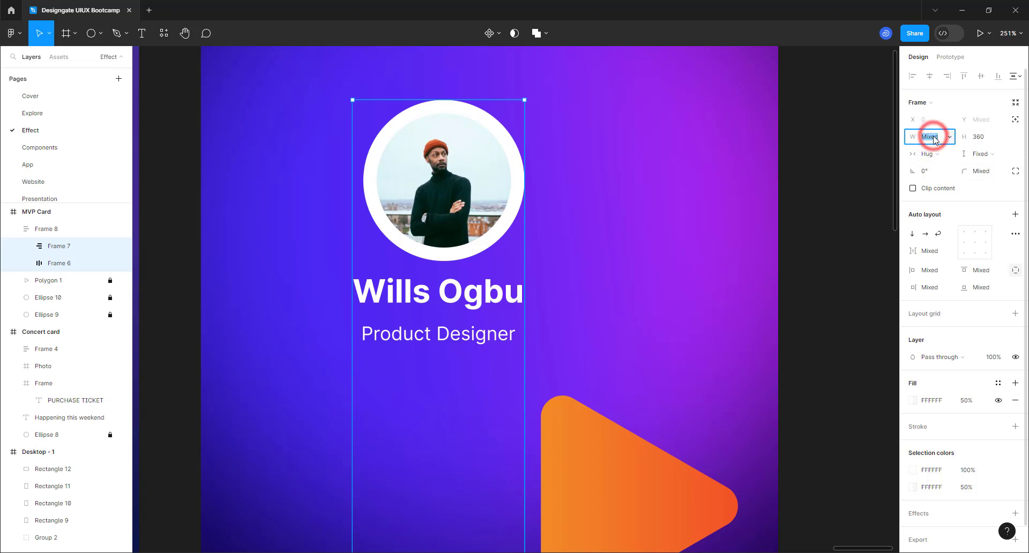
type("300")
key("Return")
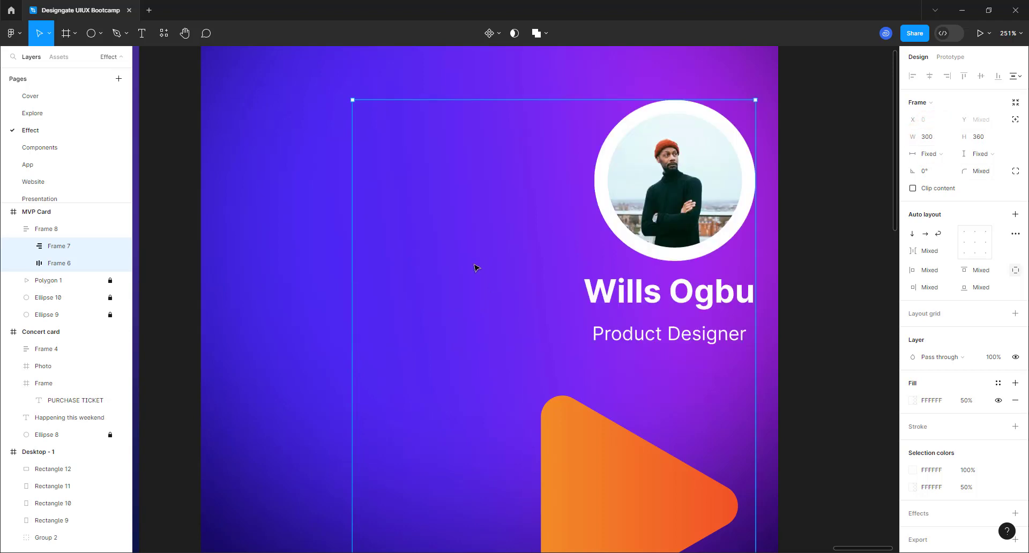
scroll(461, 267, "down", 5)
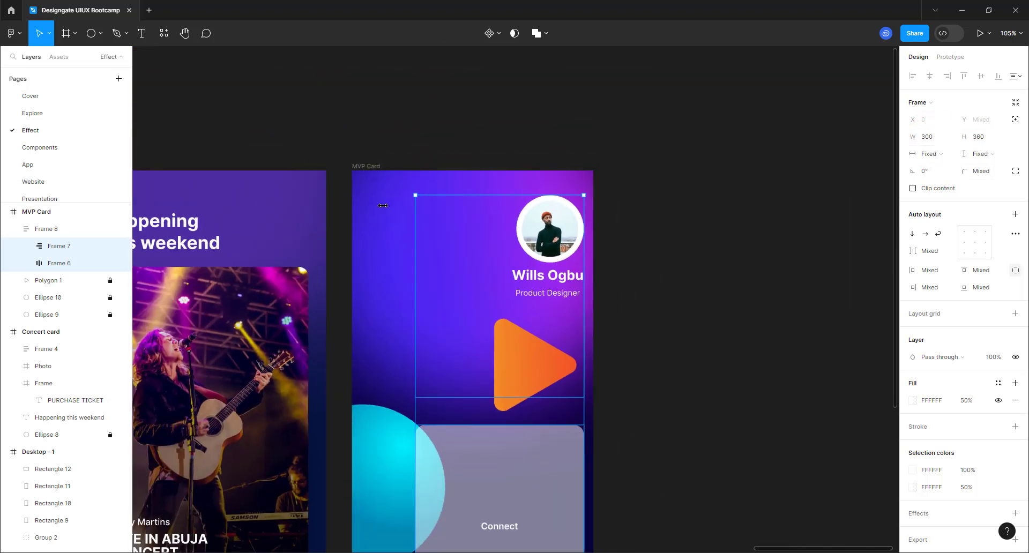
scroll(416, 378, "down", 2)
key("ctrl+z")
key("ctrl+z")
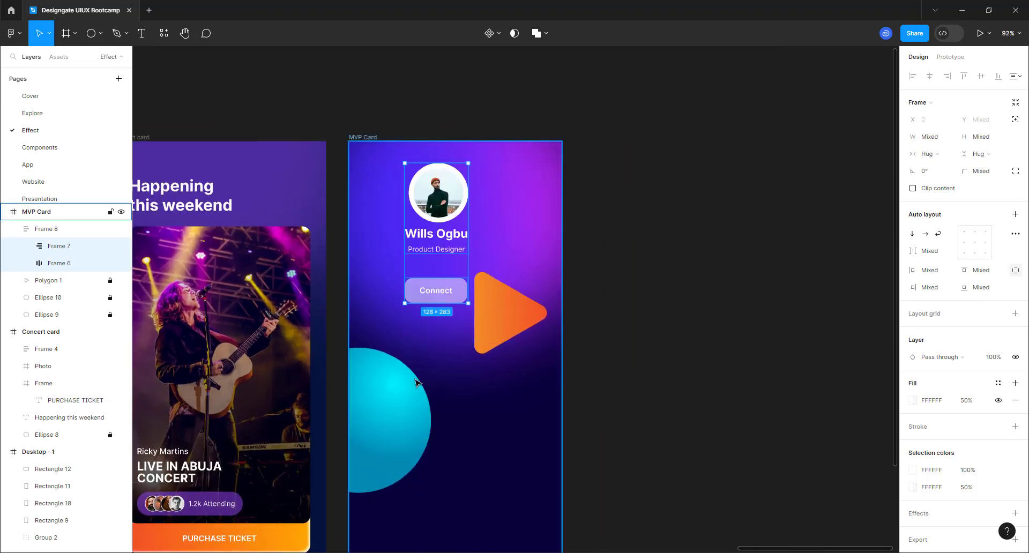
key("ctrl+z")
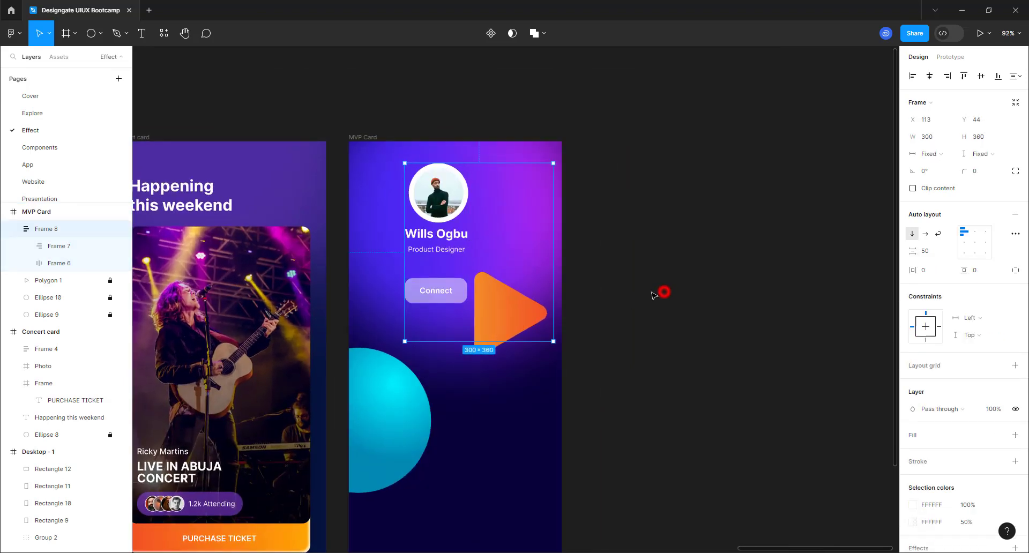
left_click(421, 199)
- Centre Frame 8's content, move it down-left, and give it a white fill with 32 corner radius
left_click(977, 242)
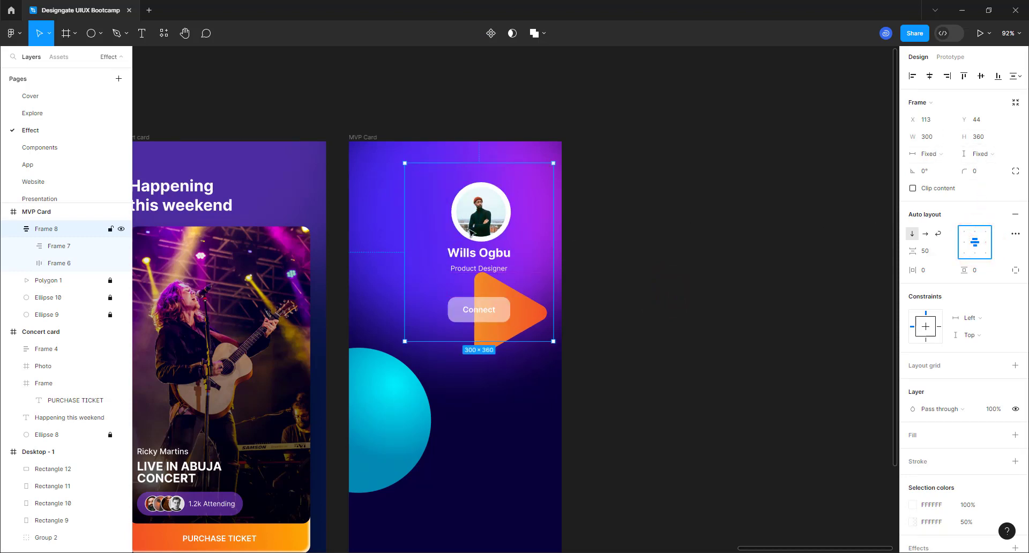
left_click_drag(472, 229, 424, 314)
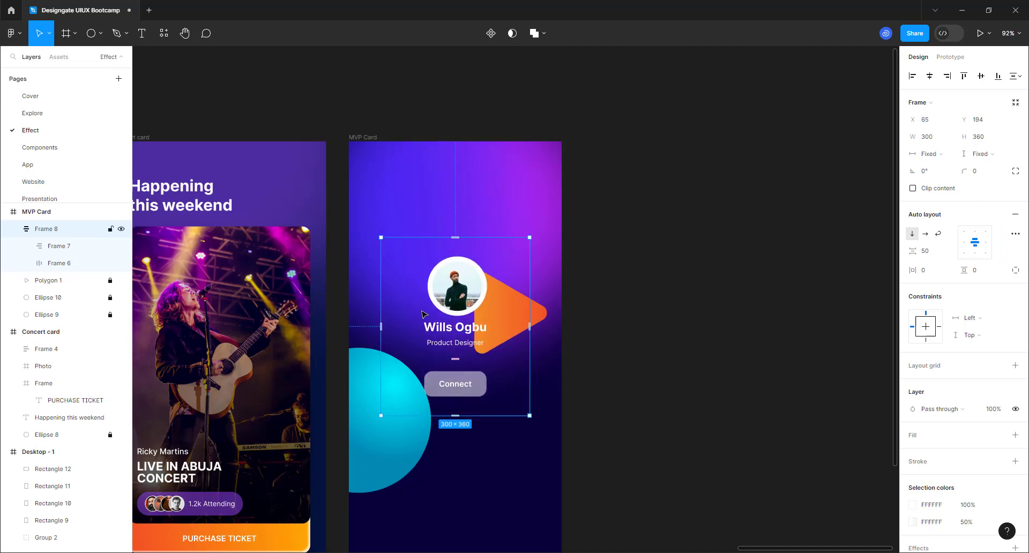
left_click(1014, 435)
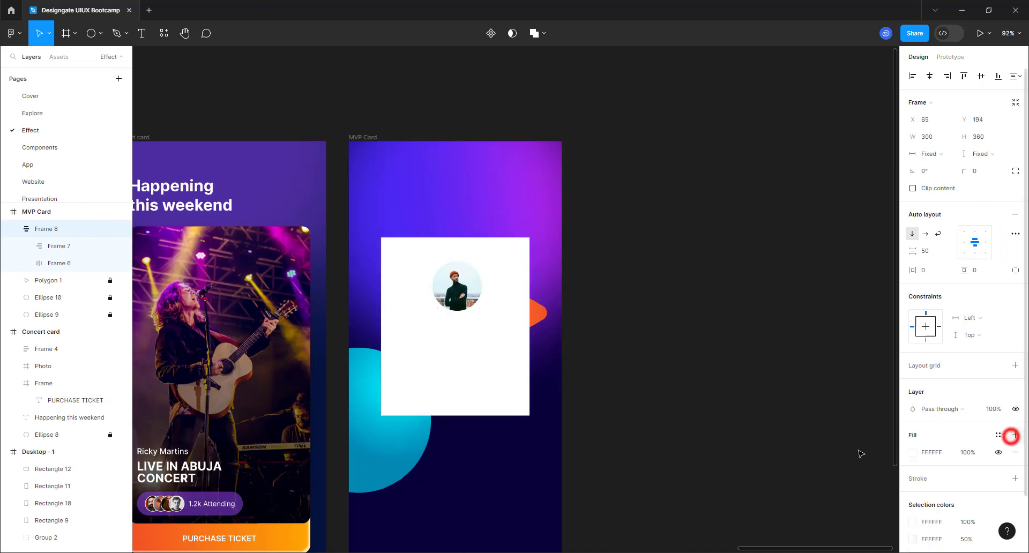
scroll(436, 373, "up", 5)
scroll(434, 370, "up", 3)
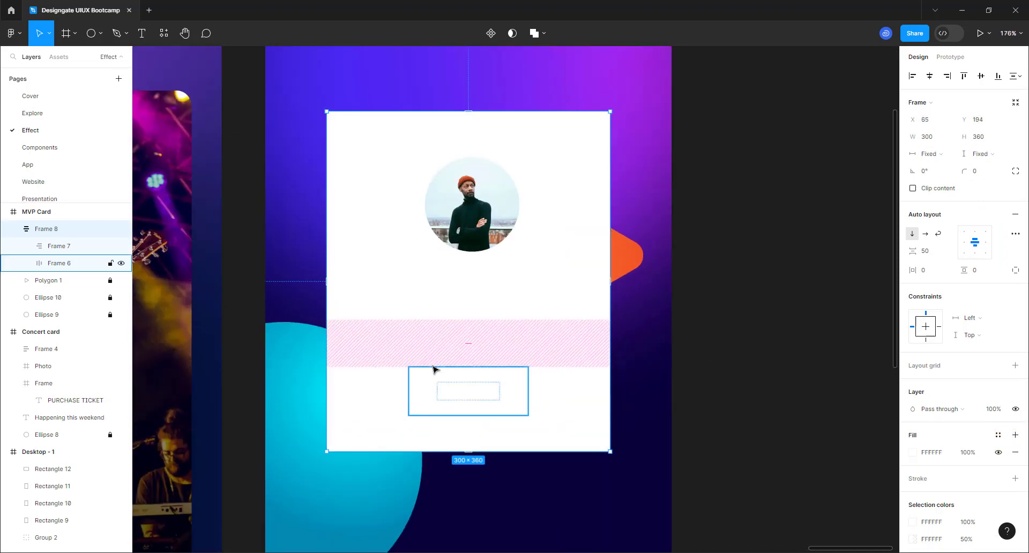
left_click(980, 170)
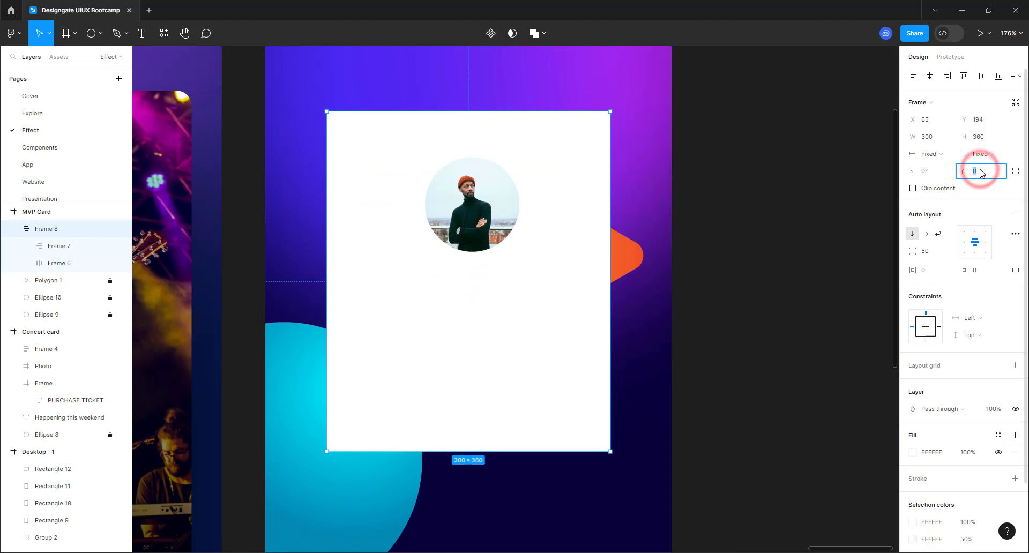
type("32")
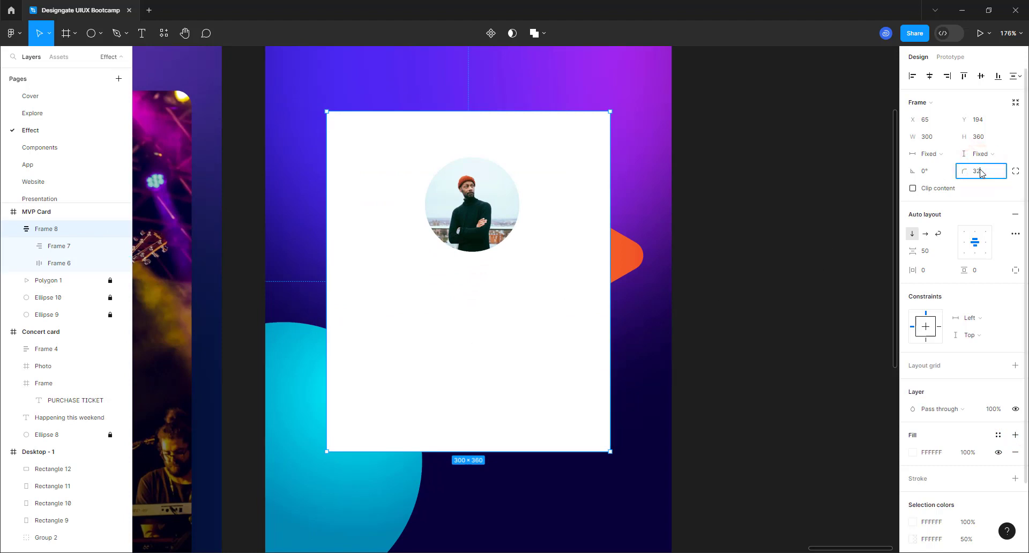
key("Return")
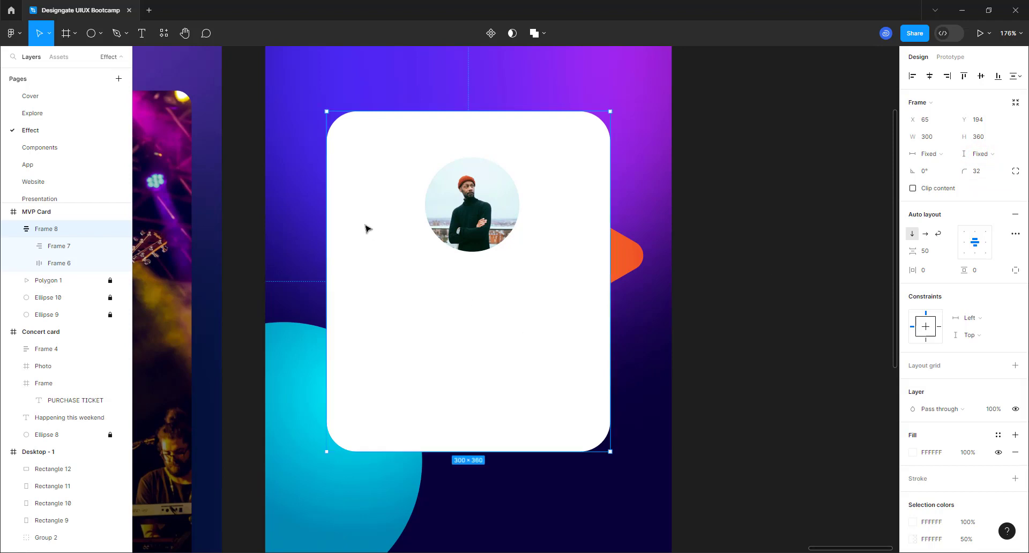
- Change the card's white fill to a radial gradient
scroll(368, 227, "down", 5)
scroll(406, 329, "down", 2)
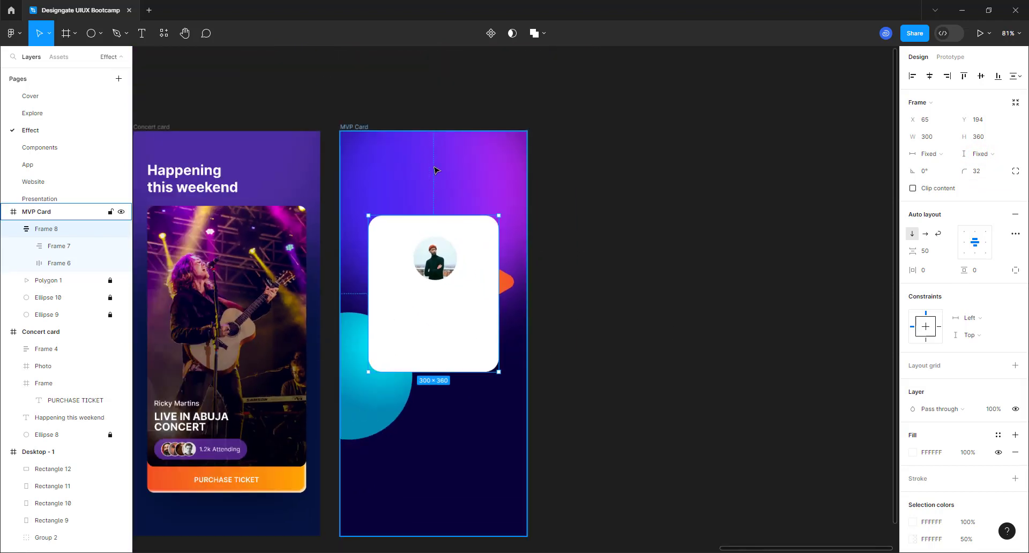
scroll(410, 349, "up", 4)
scroll(412, 365, "up", 1)
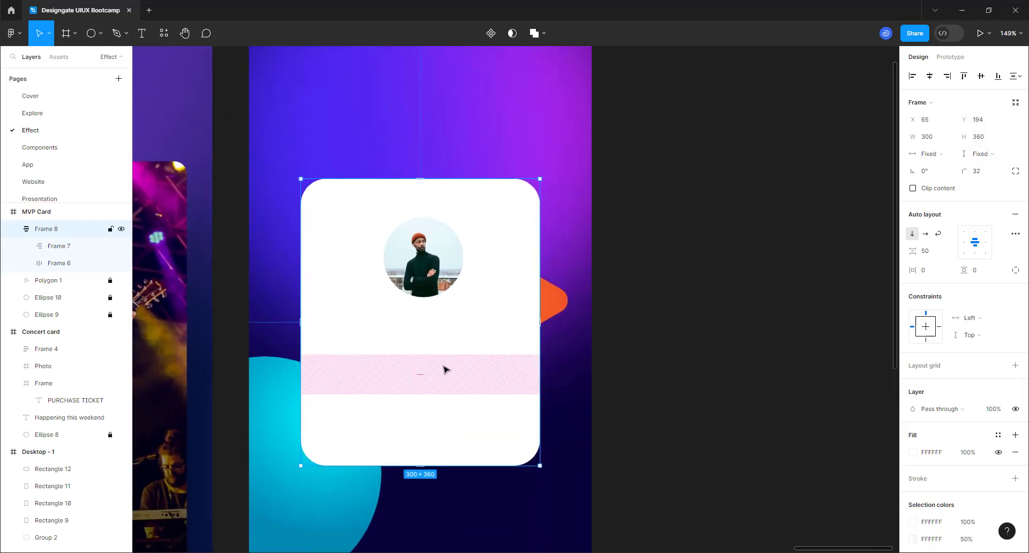
left_click(974, 456)
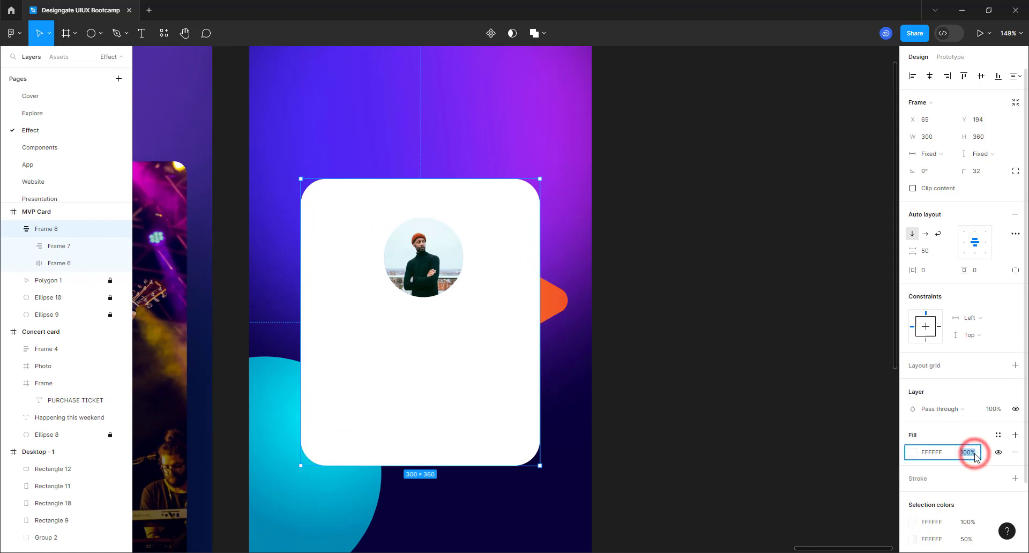
left_click(915, 452)
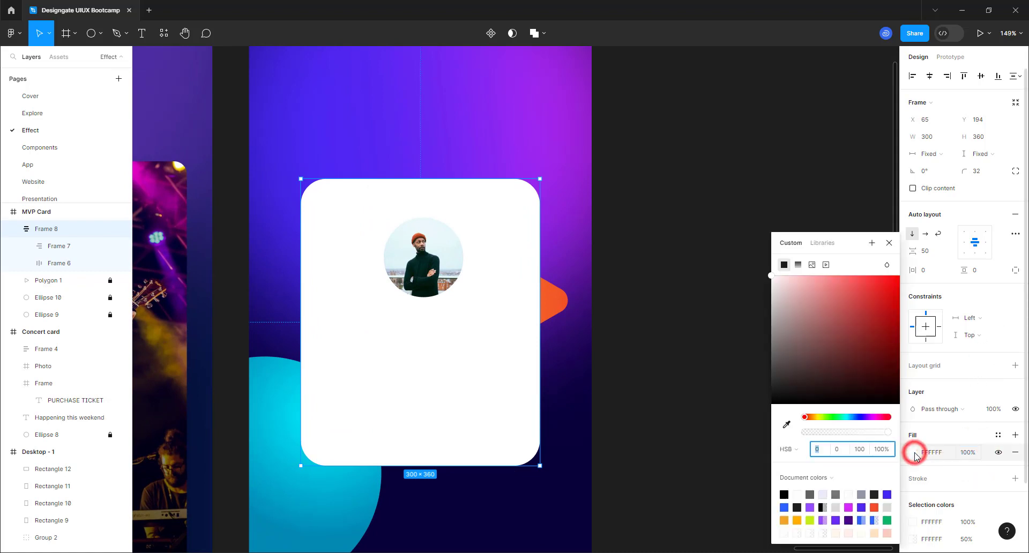
left_click(798, 265)
left_click(808, 234)
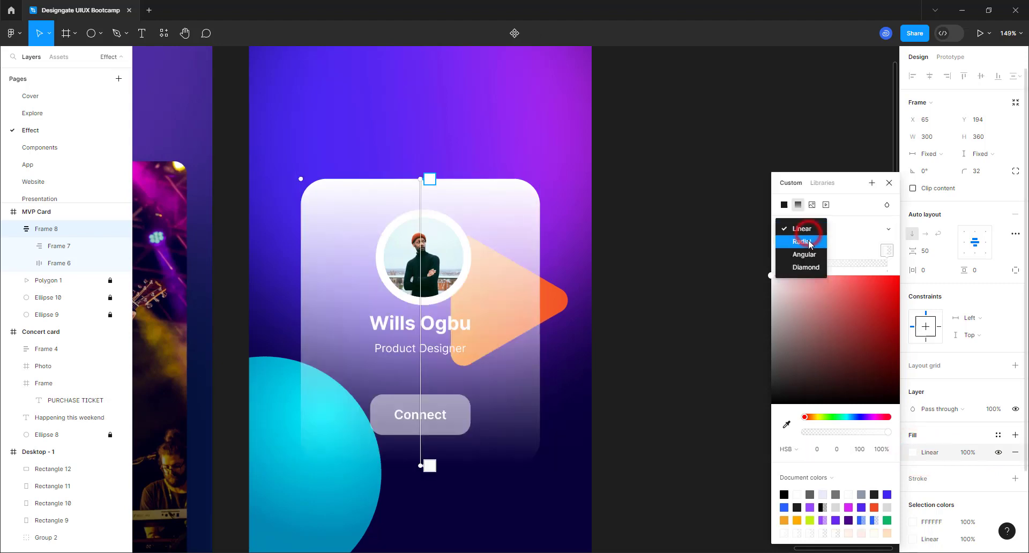
left_click(808, 240)
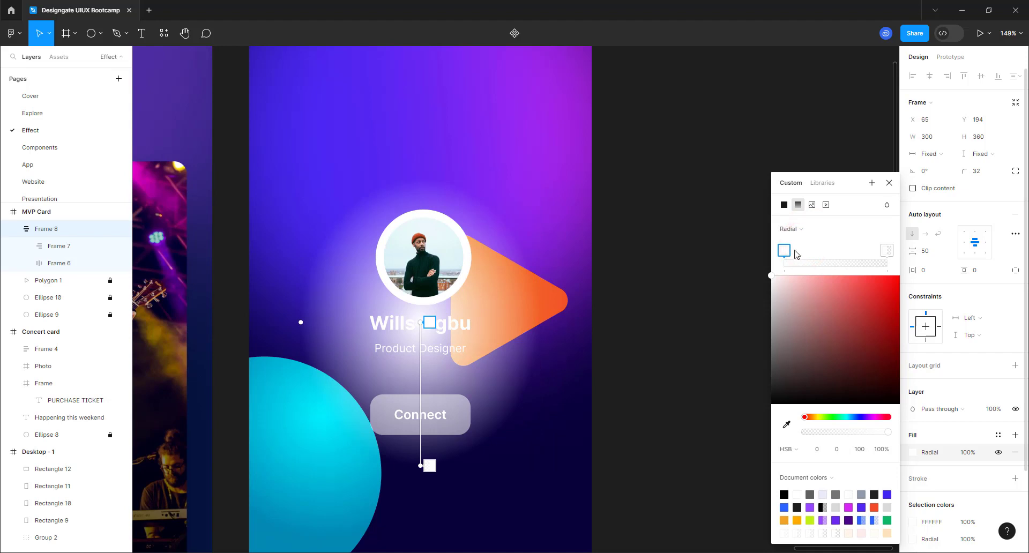
- Centre the radial gradient at the card's bottom-right and widen its spread across the card
mouse_move(783, 254)
left_mouse_down()
mouse_move(853, 251)
mouse_move(783, 250)
left_mouse_up()
left_click(883, 247)
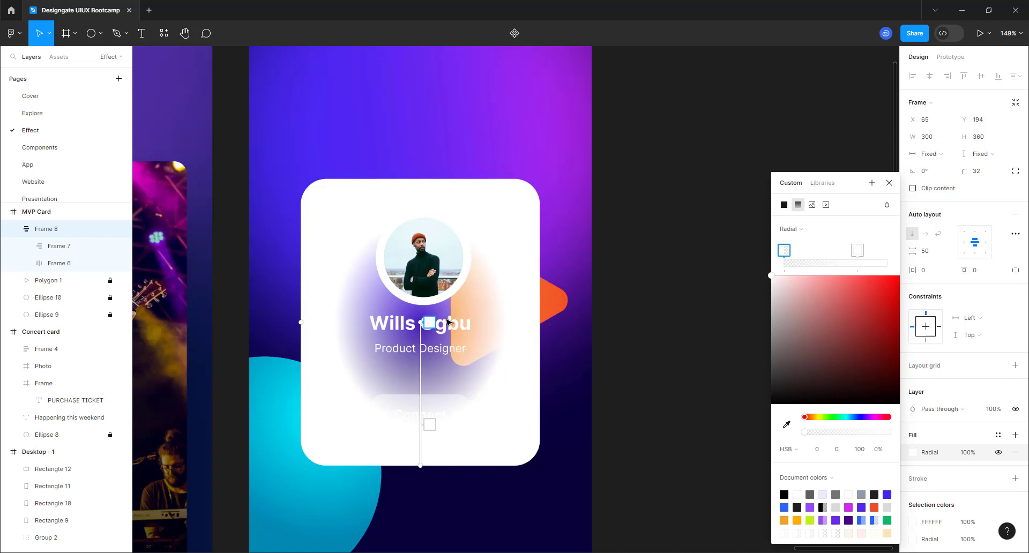
left_click_drag(420, 320, 513, 458)
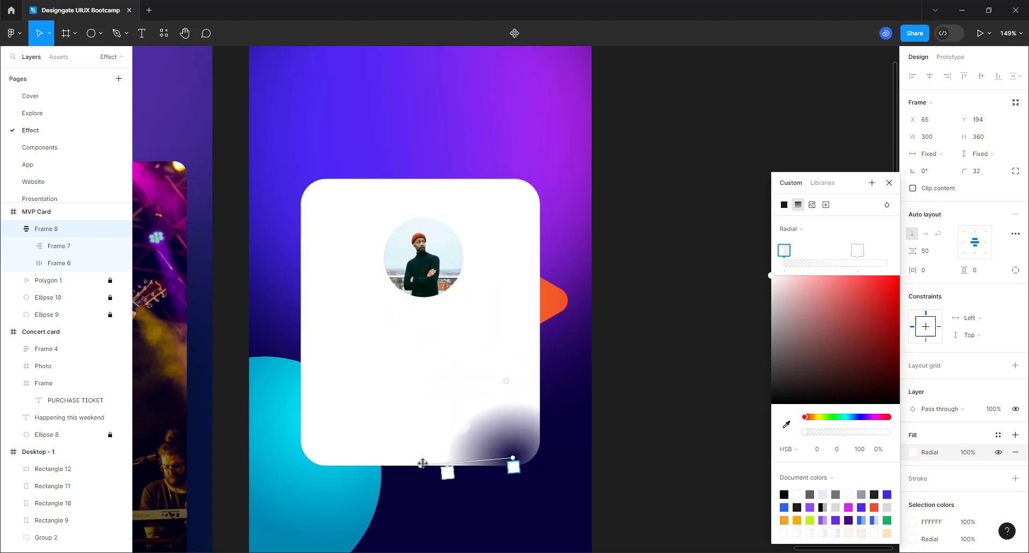
left_click_drag(401, 431, 248, 114)
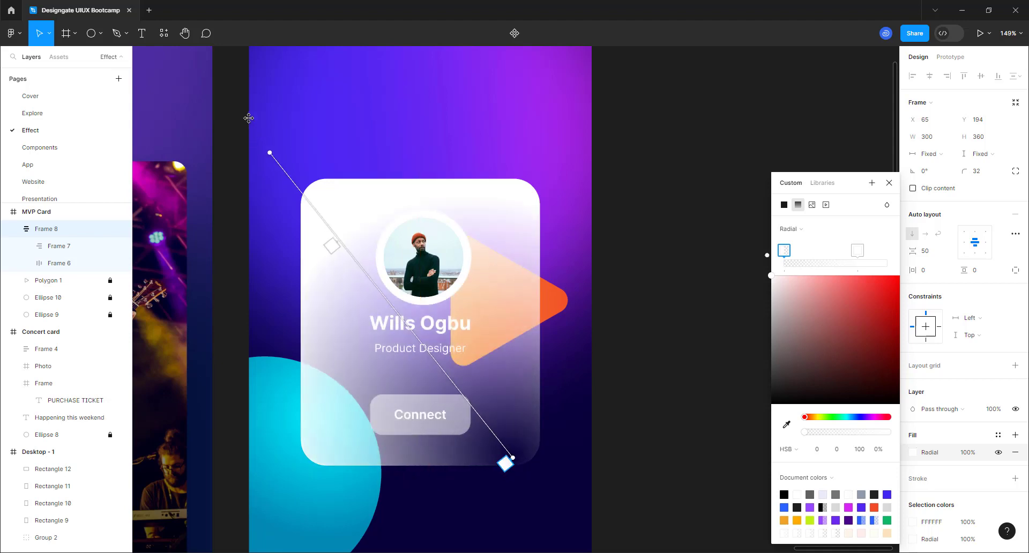
left_click_drag(225, 79, 242, 95)
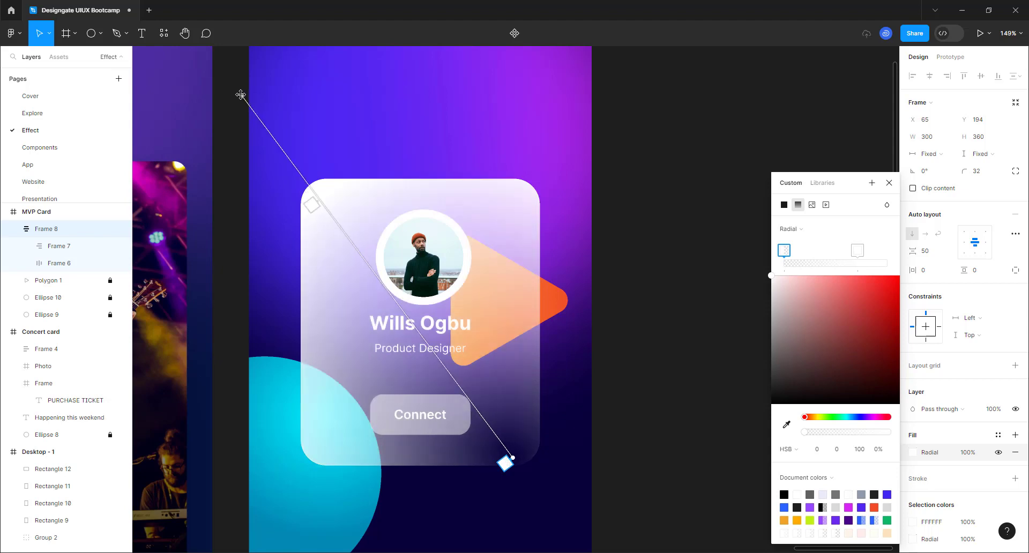
left_click_drag(307, 209, 260, 144)
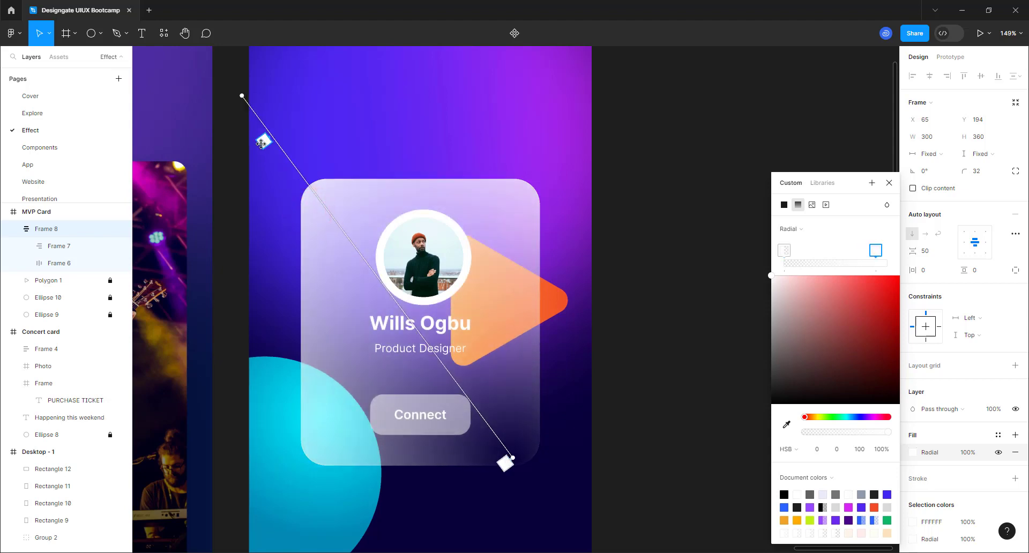
- Set the gradient stop's opacity around 75% and push it to the gradient's end
left_click(874, 449)
type("7")
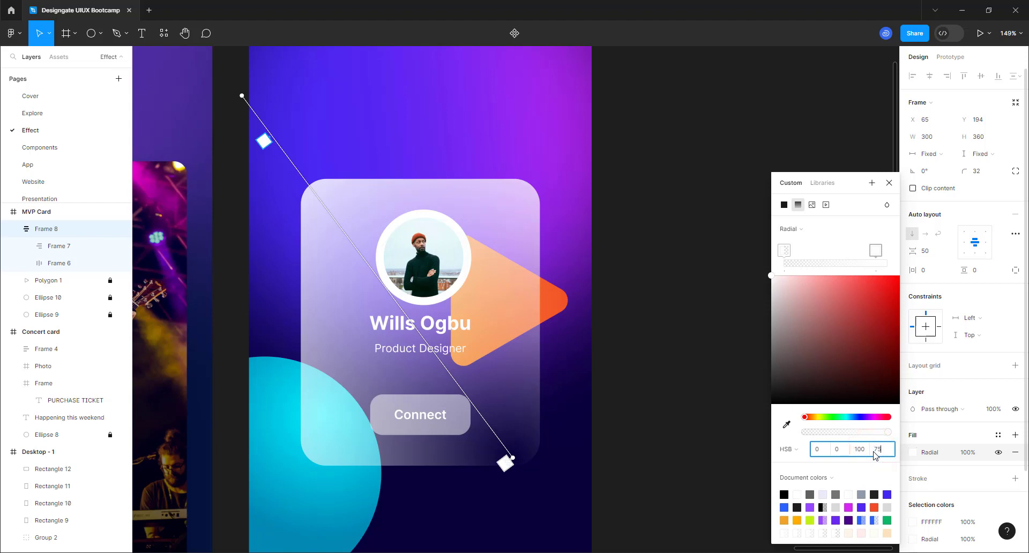
type("5")
key("Return")
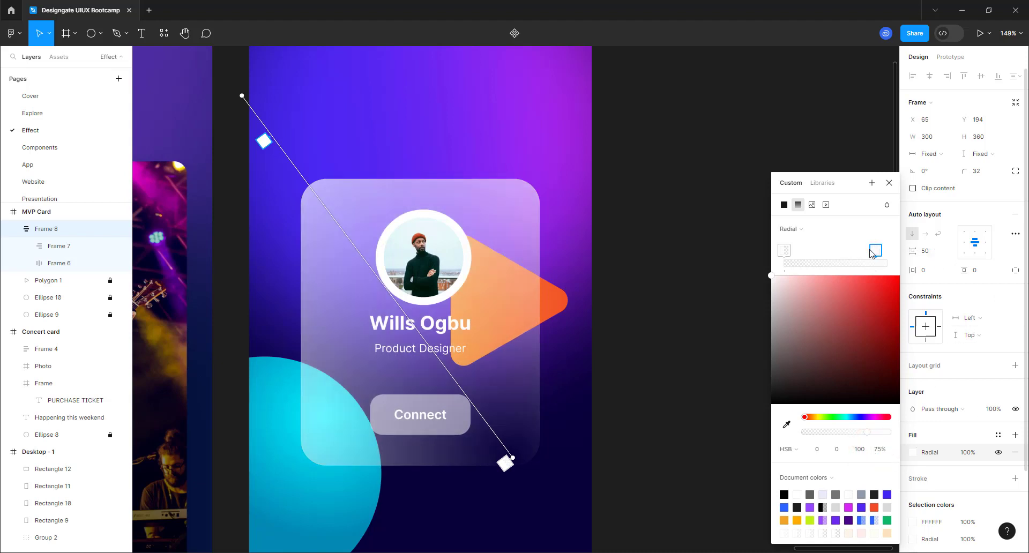
left_click(841, 434)
left_click(852, 434)
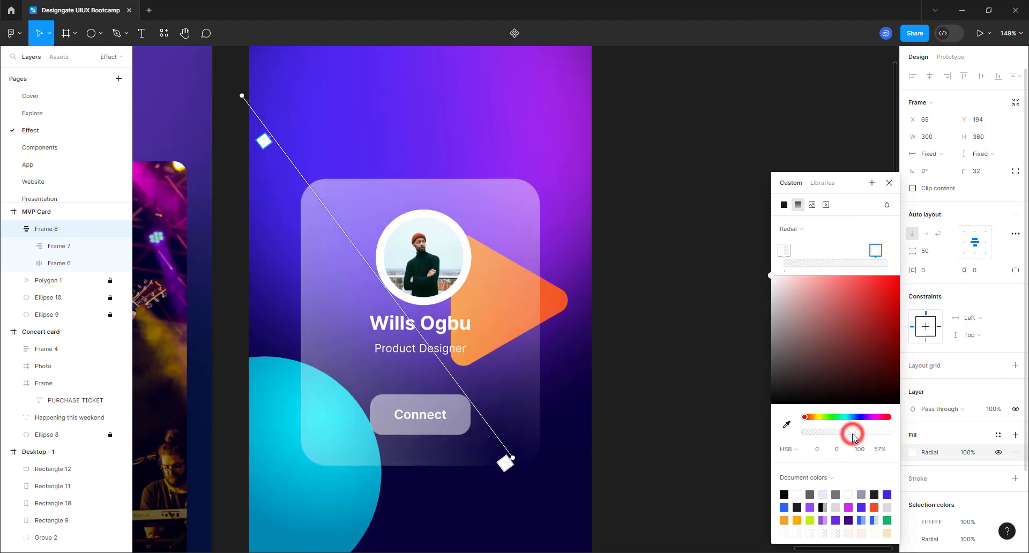
left_click(862, 432)
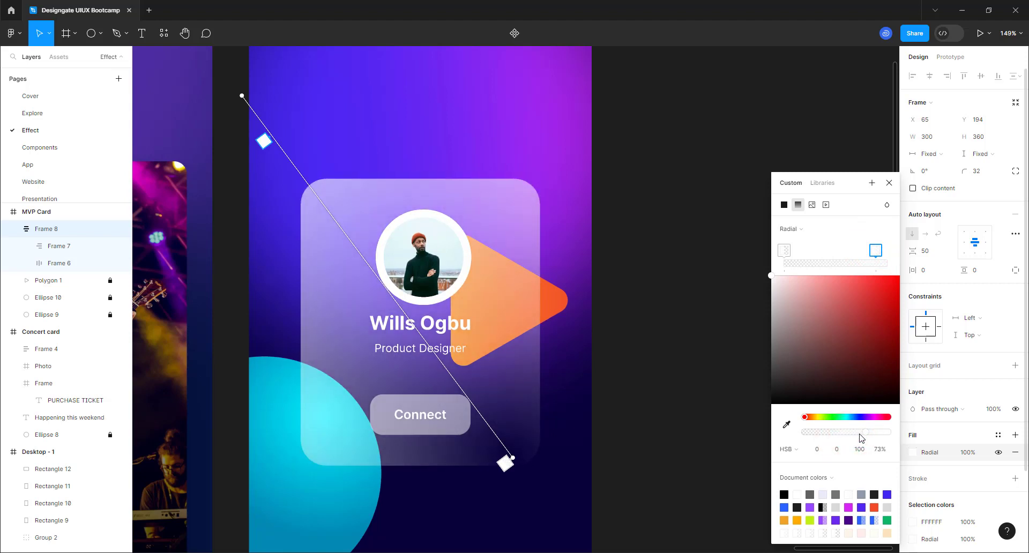
left_click_drag(886, 250, 894, 250)
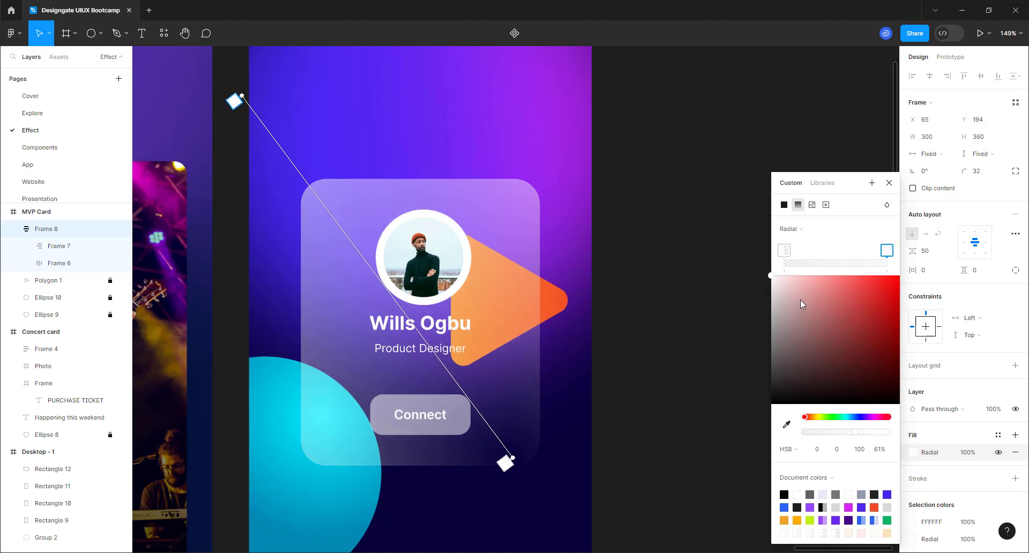
left_click(888, 183)
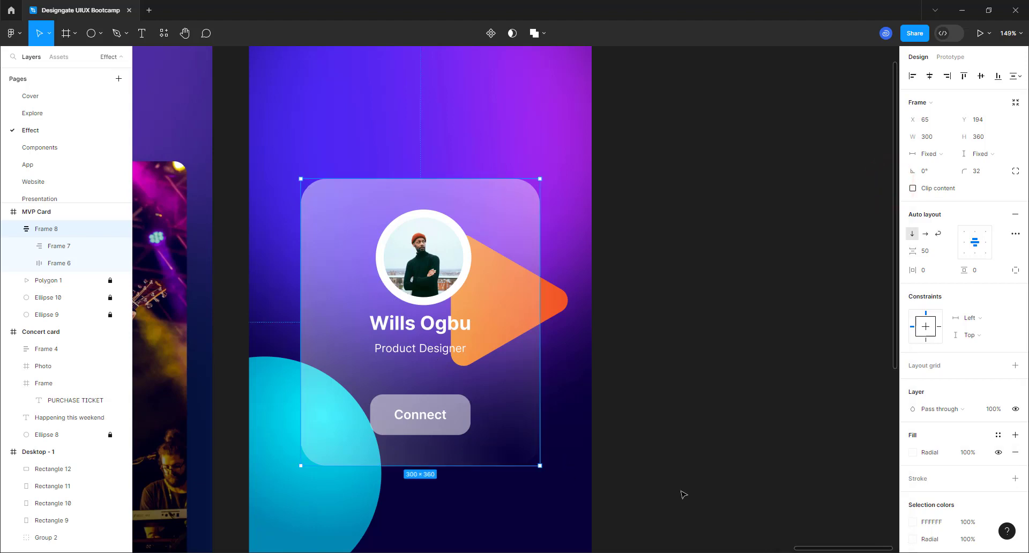
- Add a stroke to the card and make it a white linear gradient
left_click(1016, 478)
left_click(912, 496)
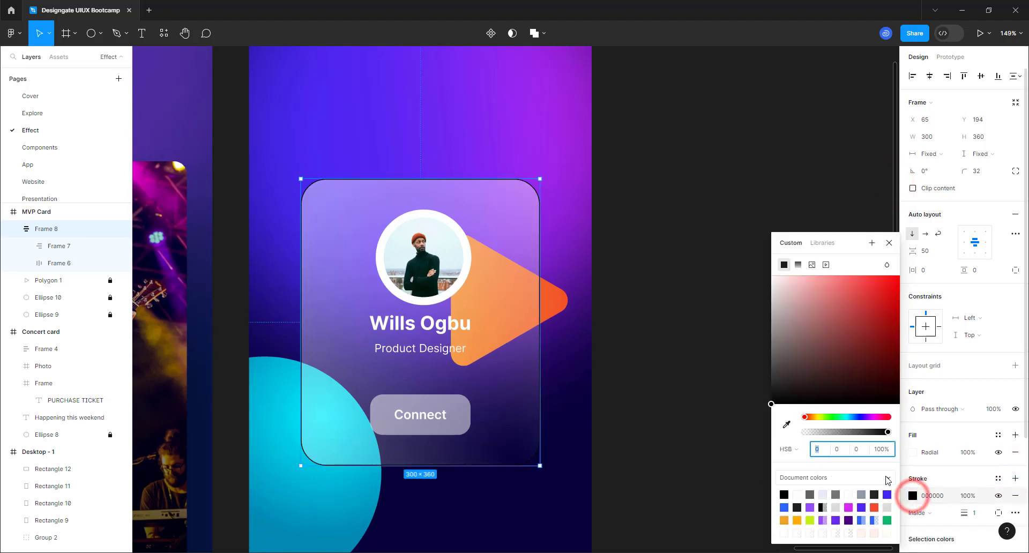
left_click(798, 264)
left_click_drag(814, 321, 771, 275)
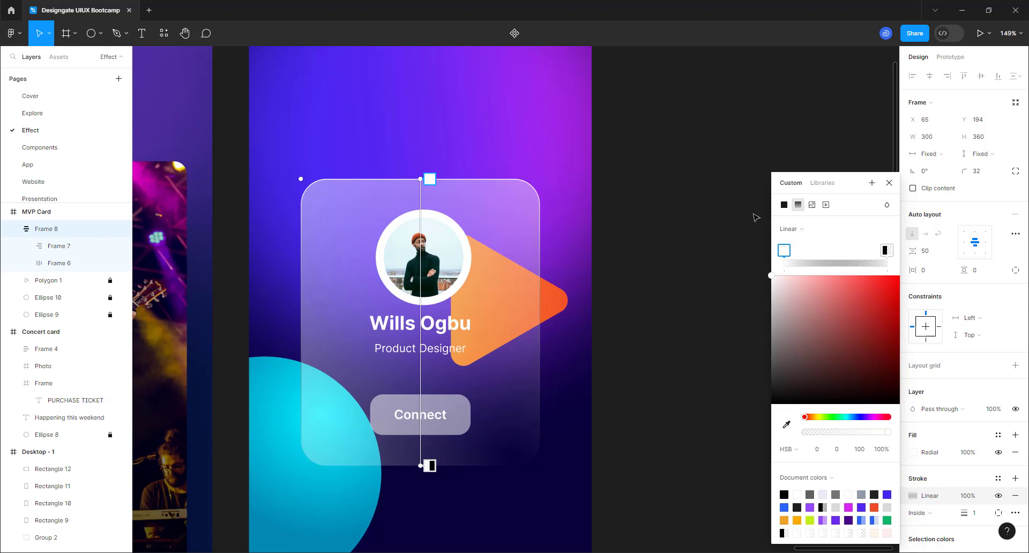
left_click(886, 251)
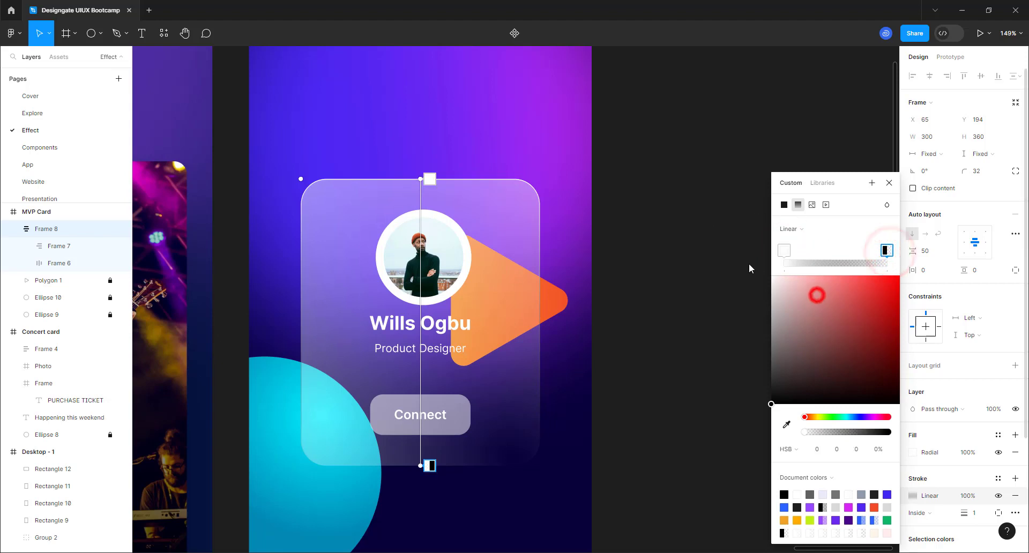
left_click_drag(749, 268, 675, 215)
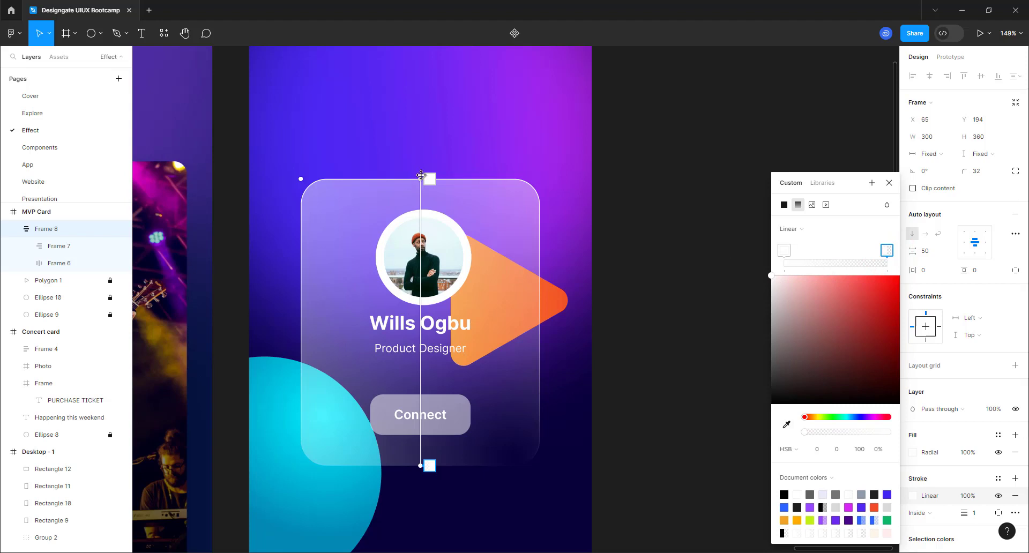
- Angle the stroke gradient from the card's upper-left to lower-right corner
left_click_drag(421, 175, 296, 176)
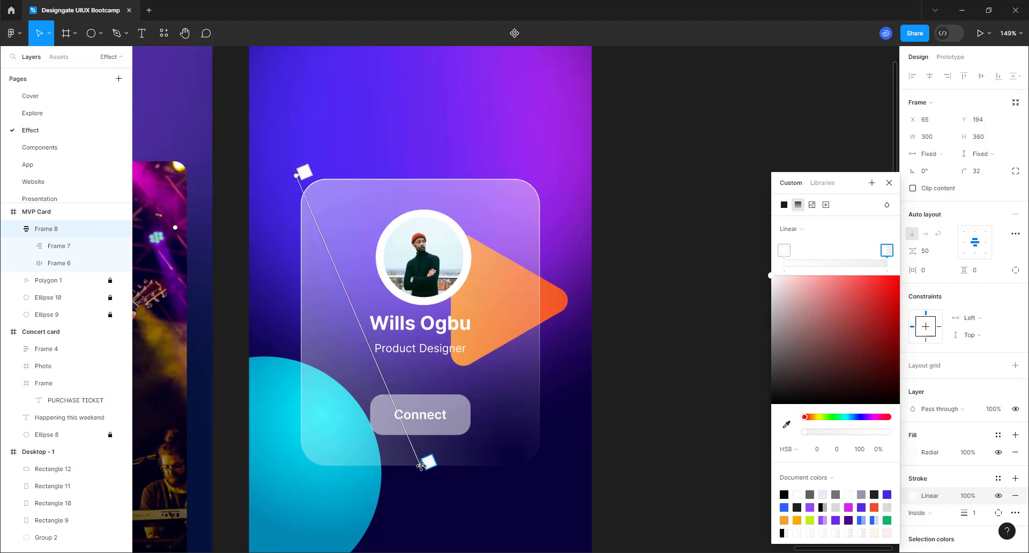
left_click_drag(424, 475, 529, 474)
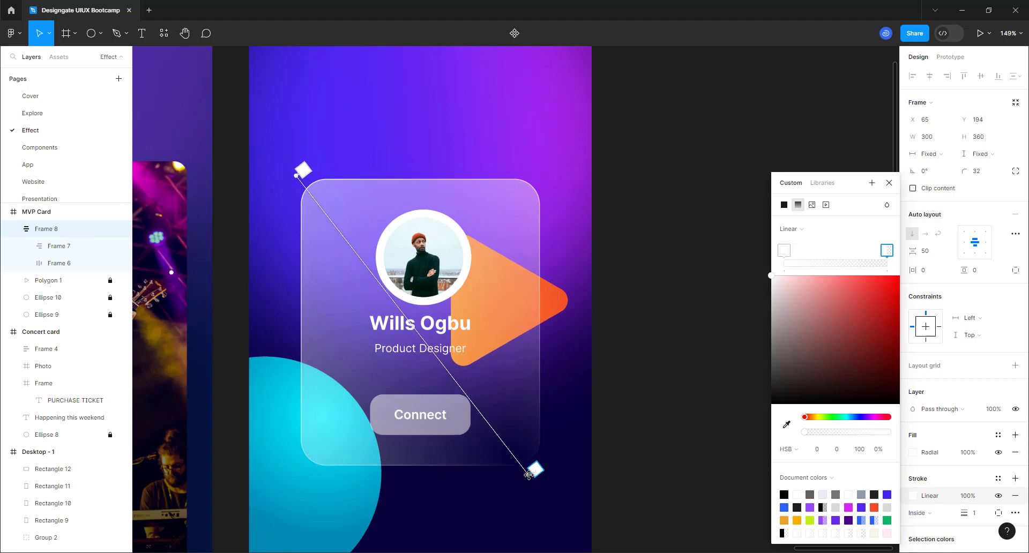
left_click(888, 183)
left_click(927, 271)
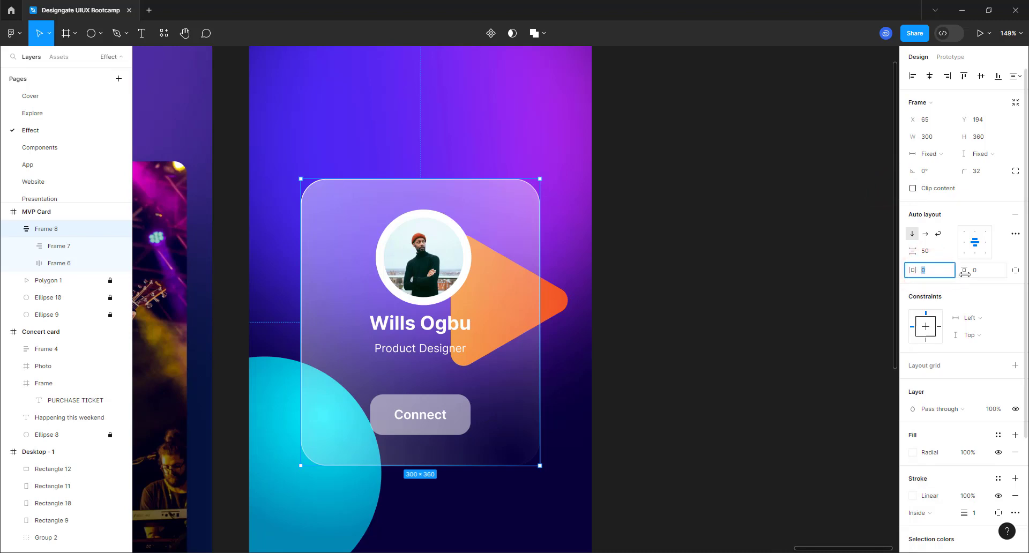
- Set the card's padding to 36 vertical and 16 horizontal
left_click(984, 274)
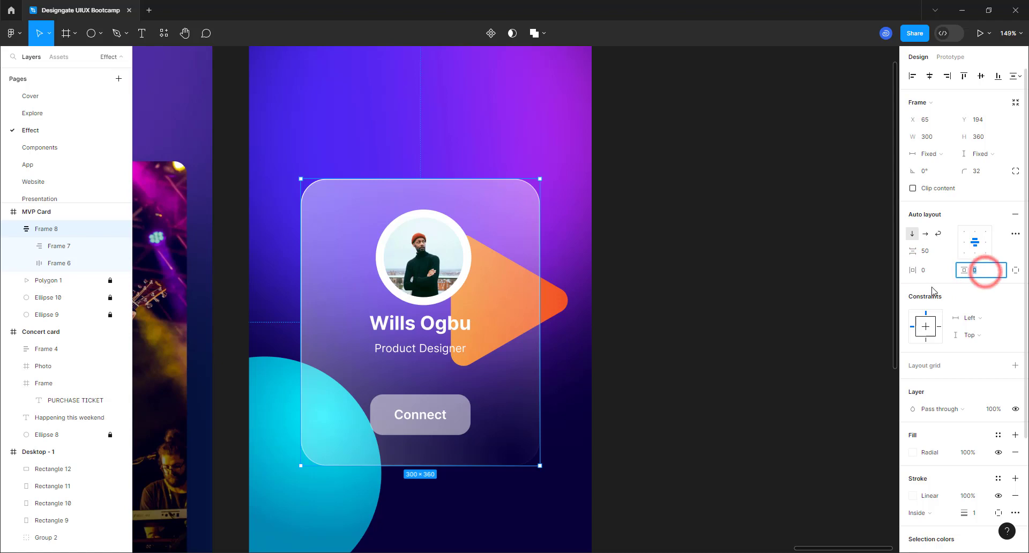
key("Return")
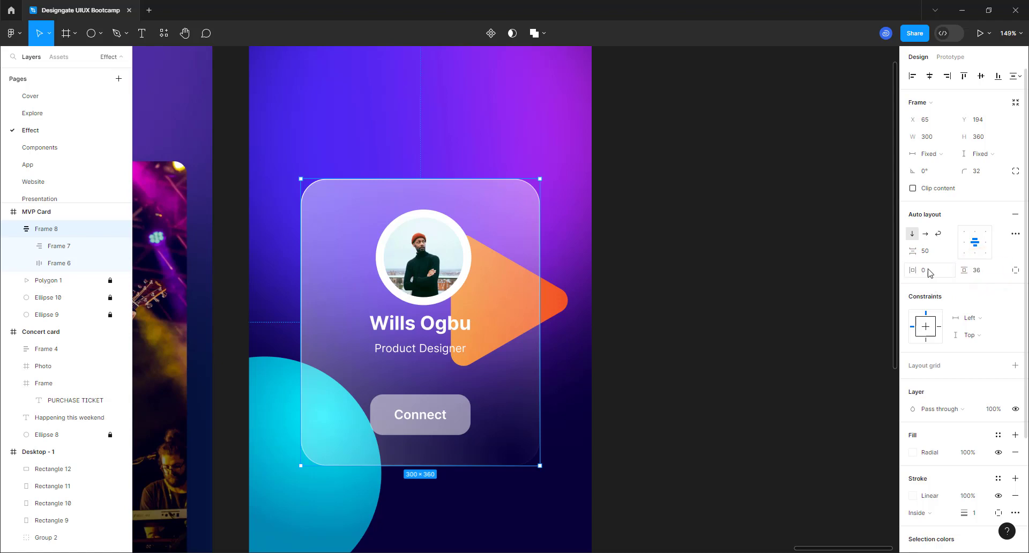
left_click(930, 272)
key("Return")
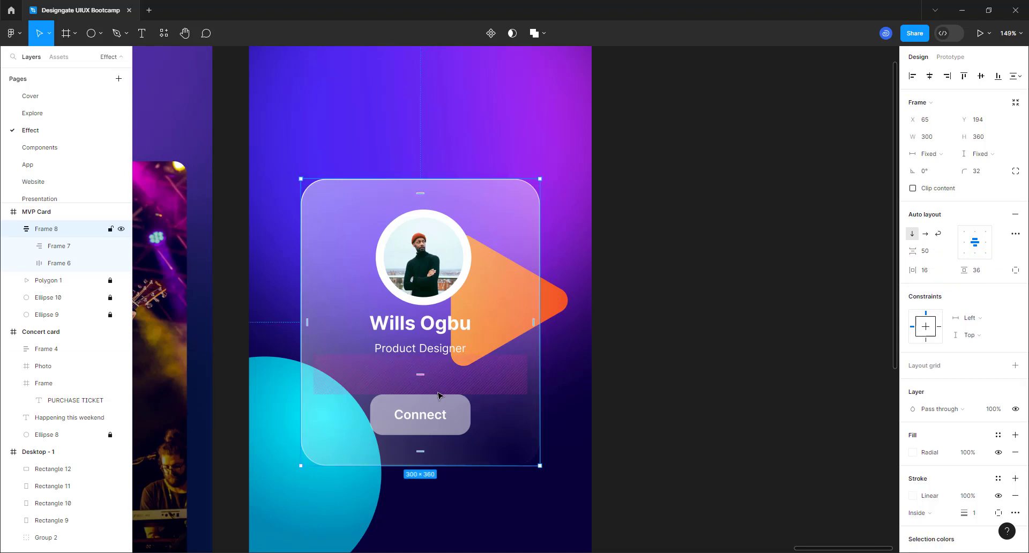
- Make the Connect button fill the card's width, then reselect the card
left_click(455, 407)
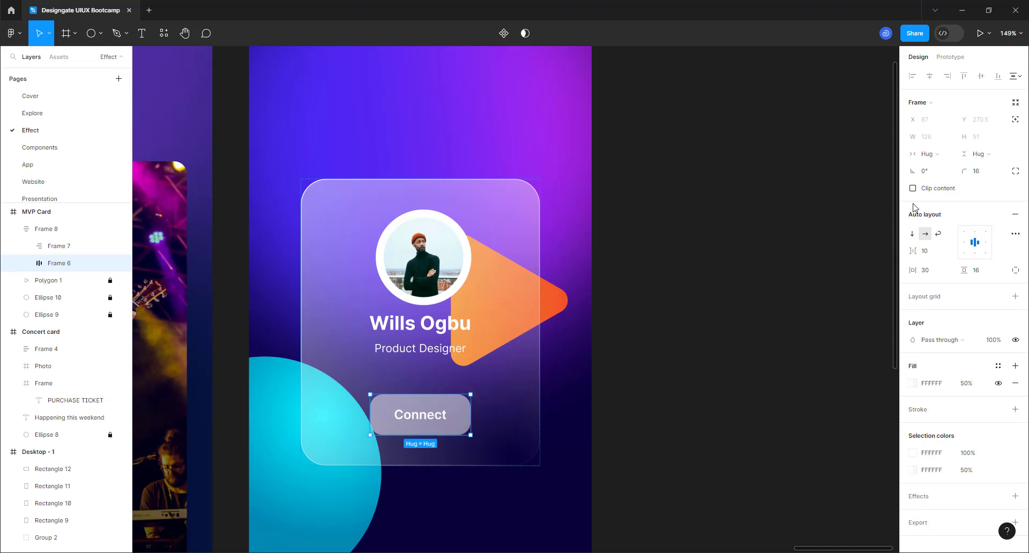
left_click(935, 153)
left_click(937, 166)
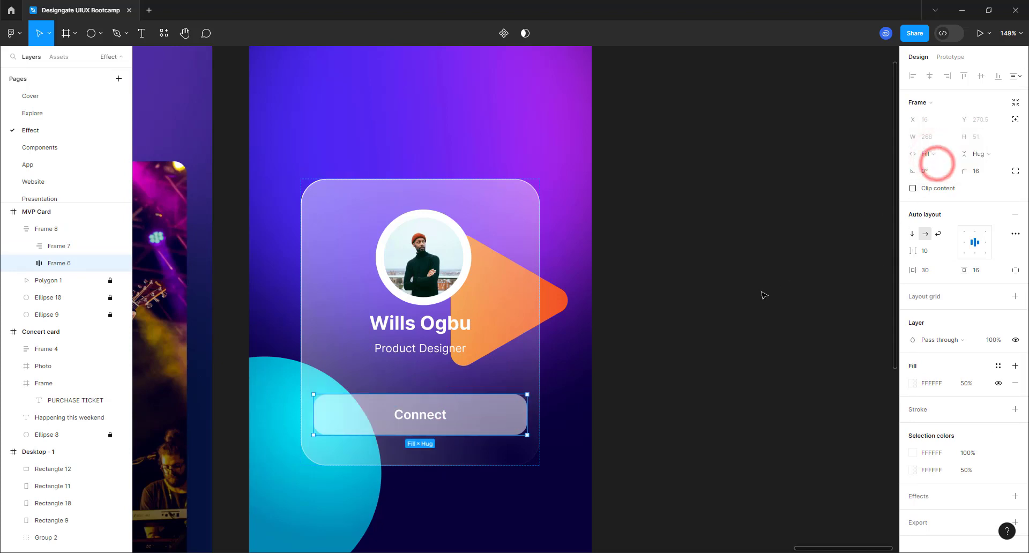
left_click(760, 290)
left_click(521, 386)
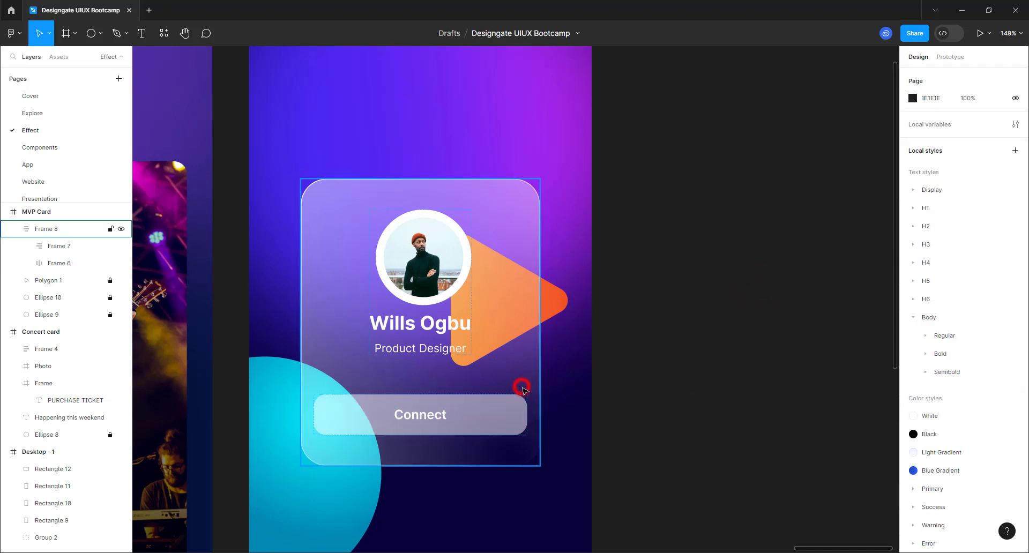
scroll(472, 413, "down", 2)
scroll(472, 412, "down", 3)
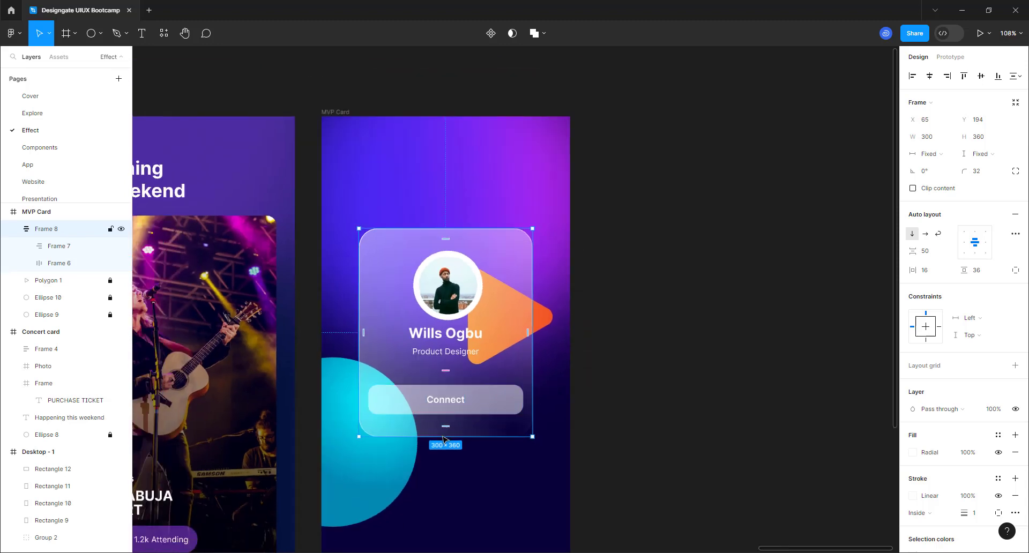
scroll(416, 482, "up", 3)
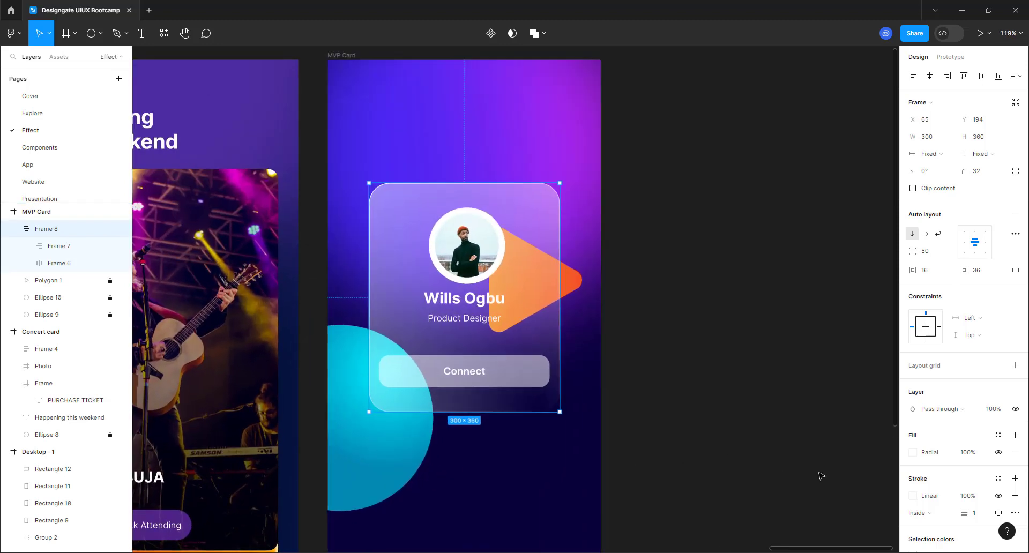
scroll(911, 440, "down", 3)
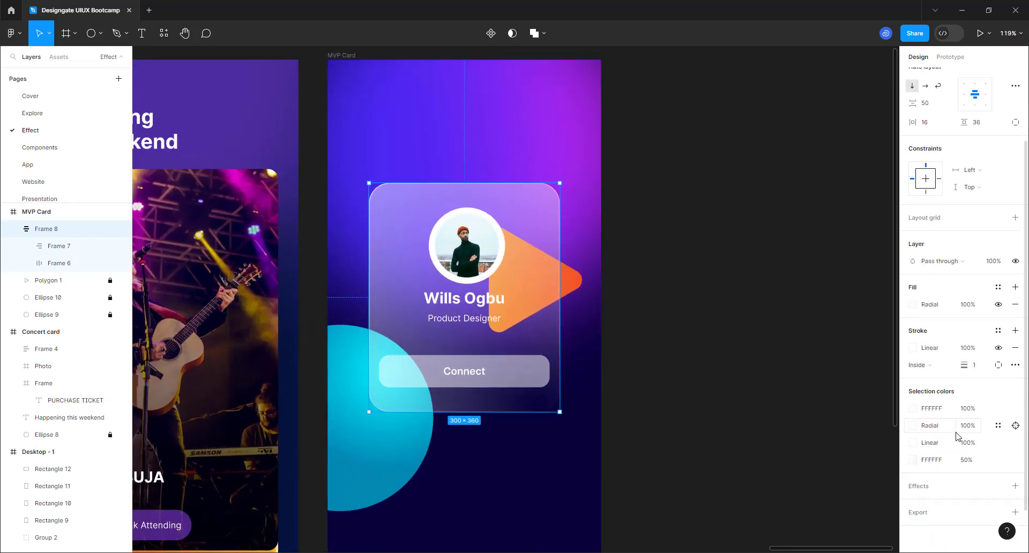
- Add a background blur effect of 25 to the card
left_click(1010, 486)
left_click(956, 502)
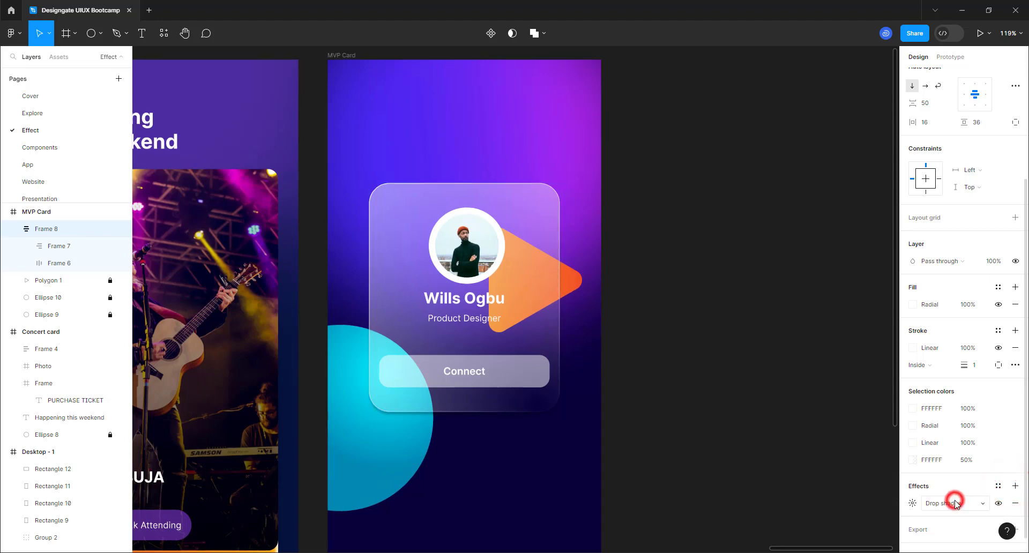
left_click(945, 530)
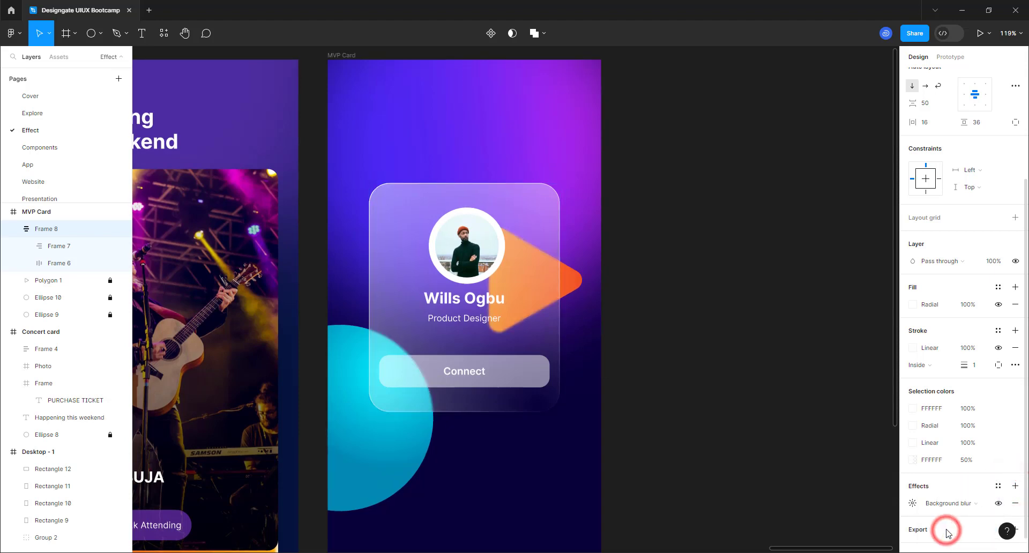
left_click(911, 504)
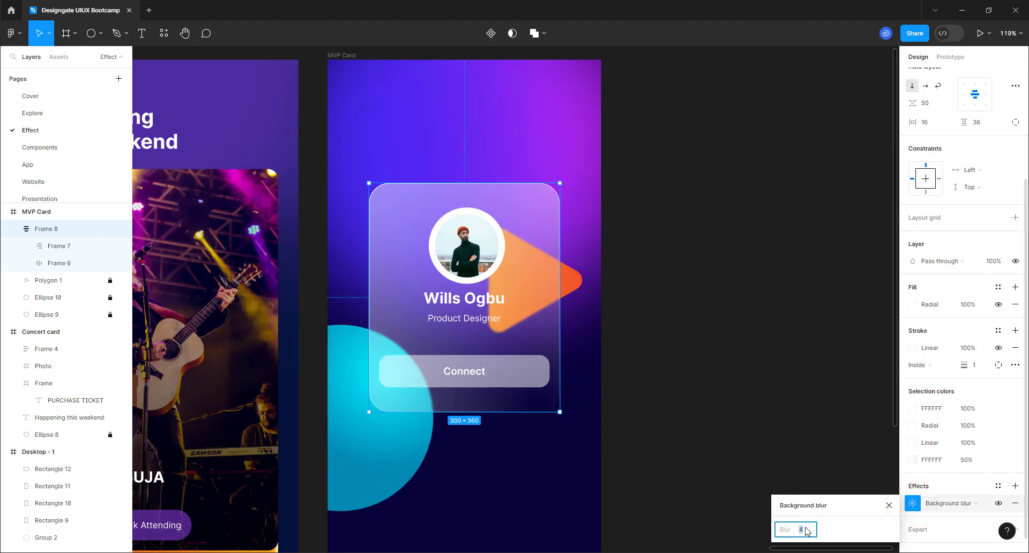
key("Return")
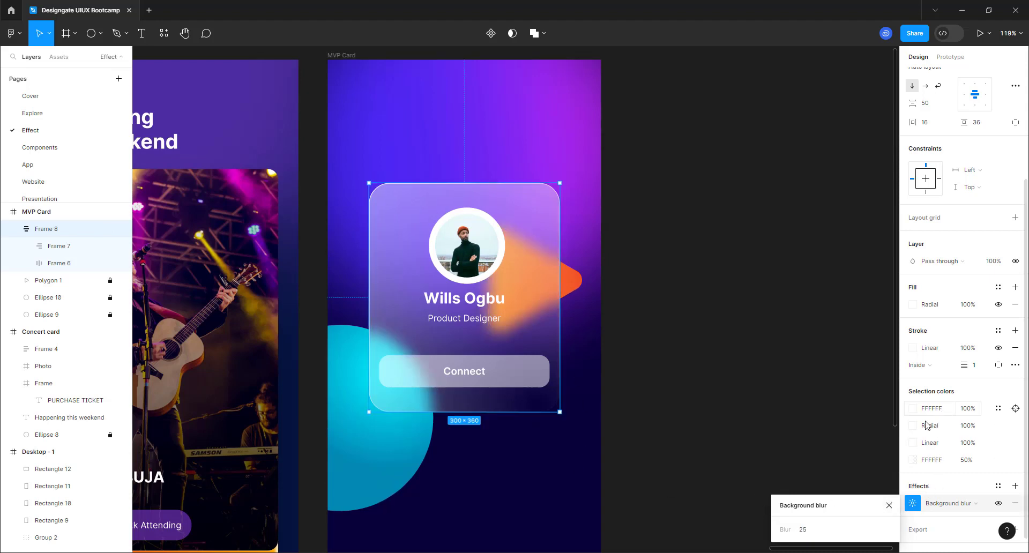
- Lower the card fill to 50% opacity and shift the card slightly upward
left_click(965, 309)
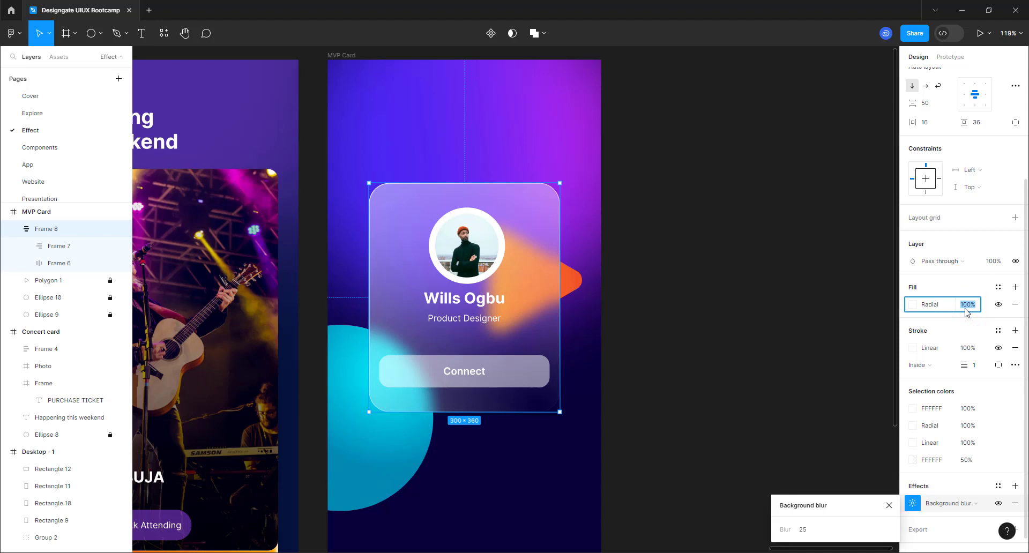
key("Return")
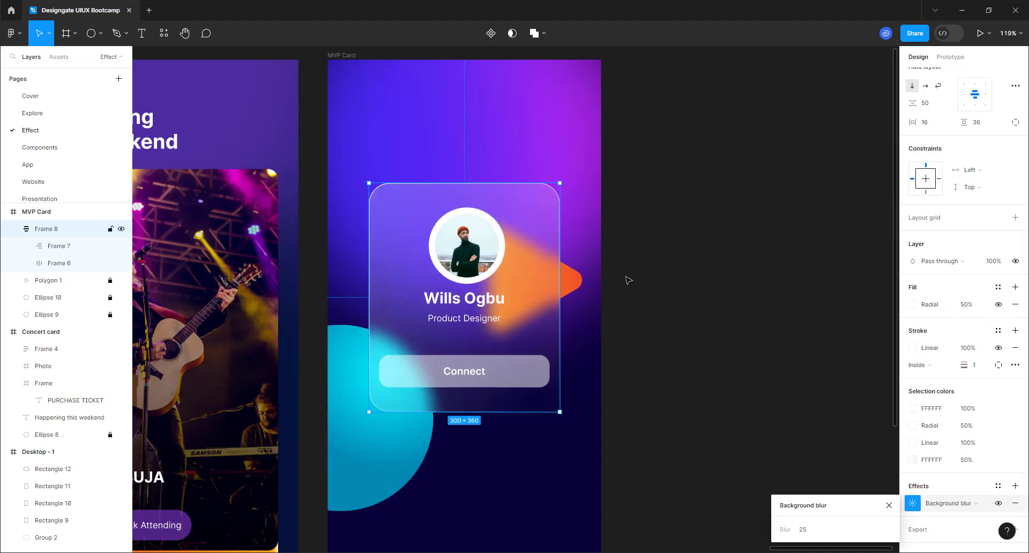
left_click(670, 255)
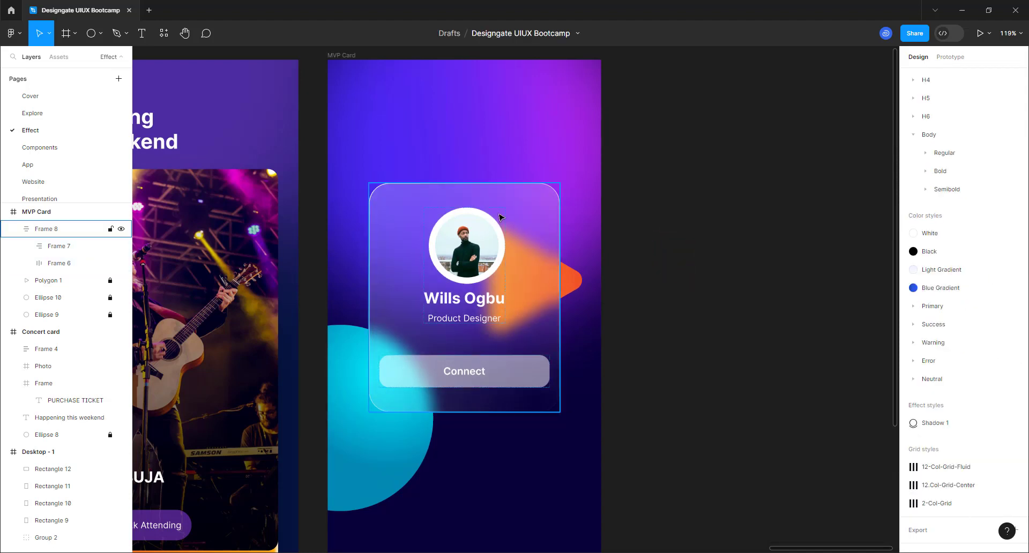
left_click(701, 413)
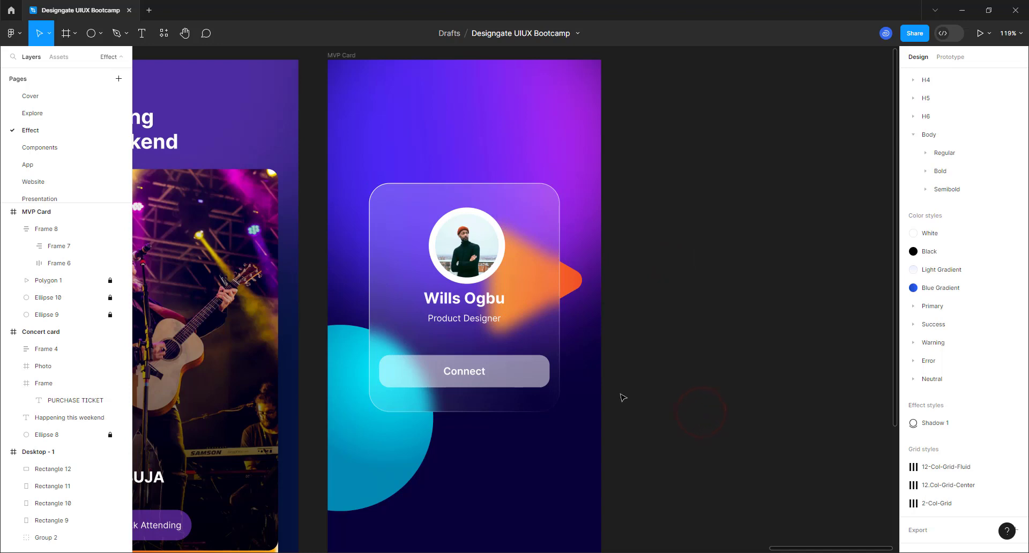
left_click(529, 256)
left_click_drag(528, 225, 533, 251)
scroll(396, 327, "up", 5)
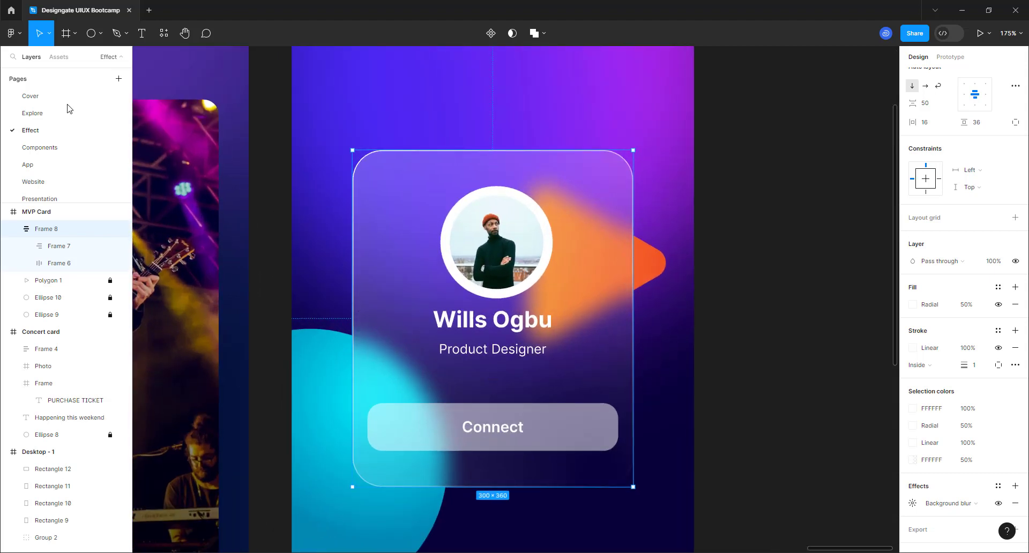
left_click(11, 33)
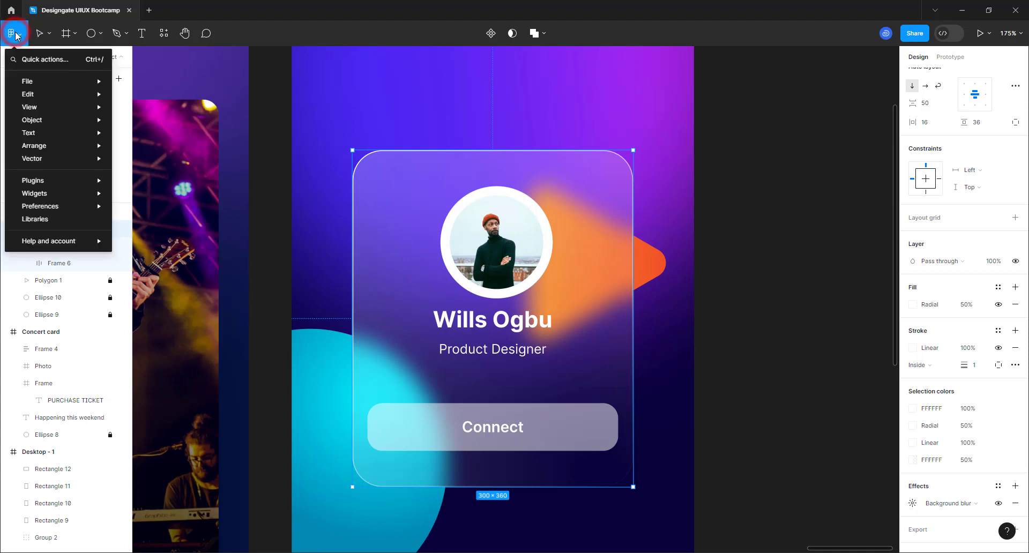
mouse_move(39, 176)
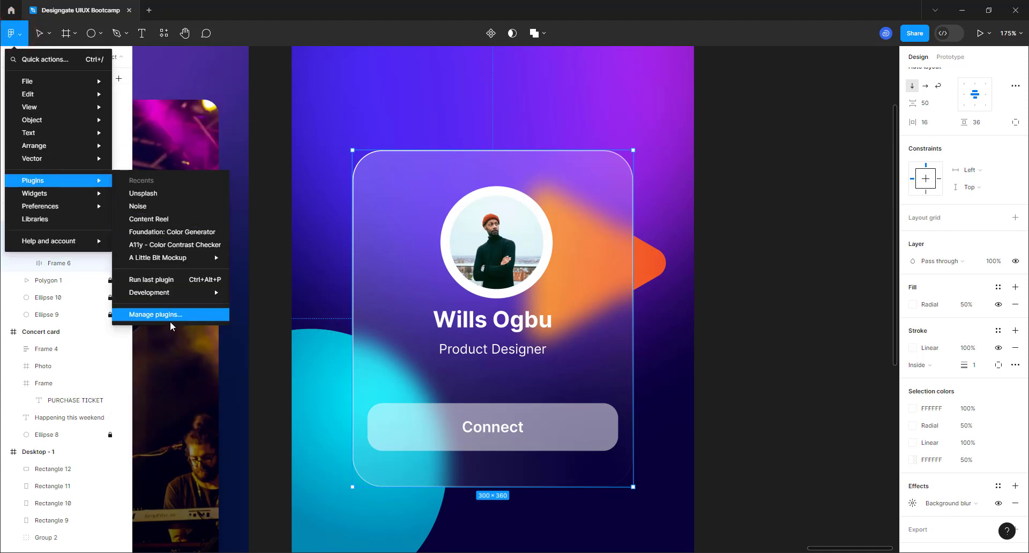
left_click(143, 214)
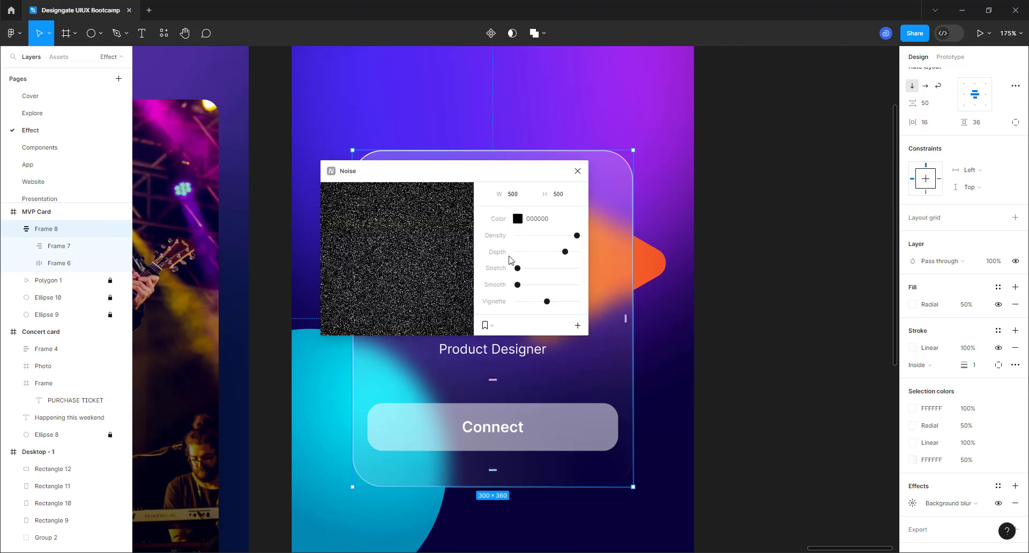
left_click(577, 326)
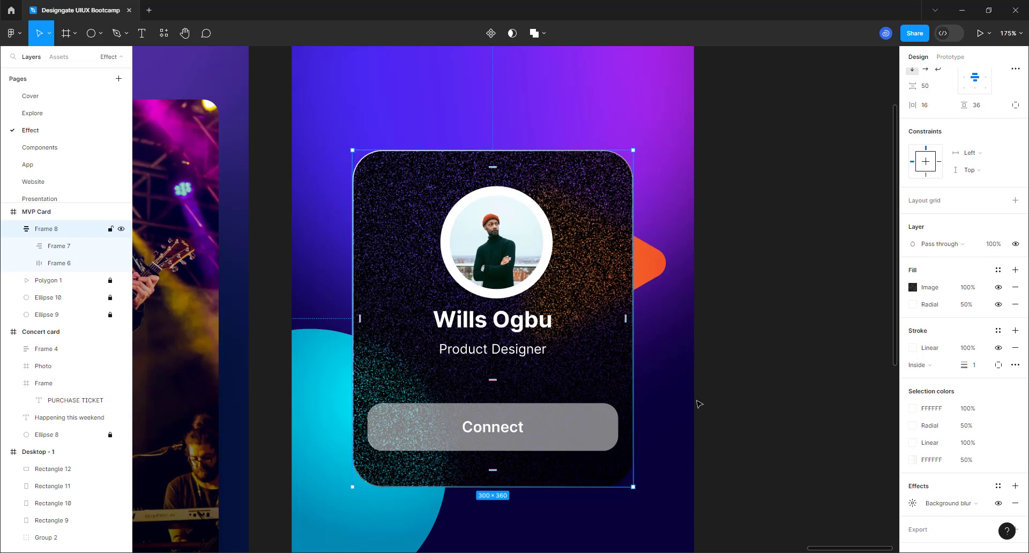
left_click(968, 289)
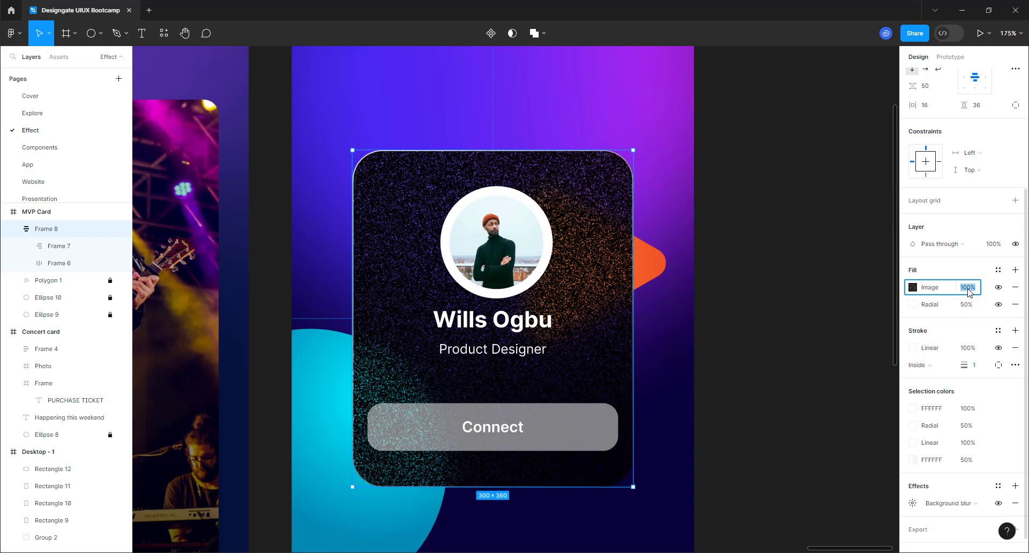
type("4")
key("Return")
scroll(433, 265, "up", 5)
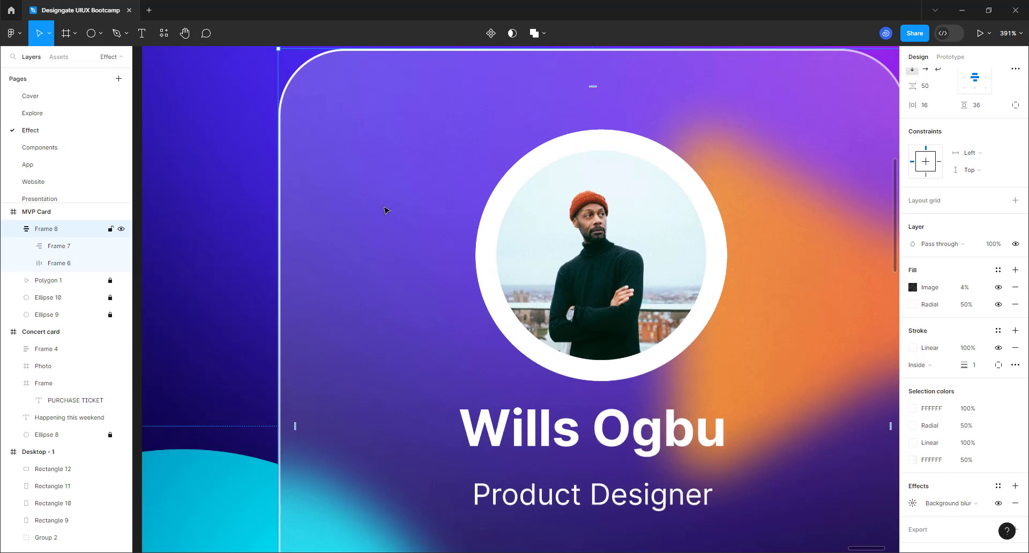
scroll(386, 210, "down", 1)
scroll(384, 210, "down", 6)
scroll(503, 342, "down", 3)
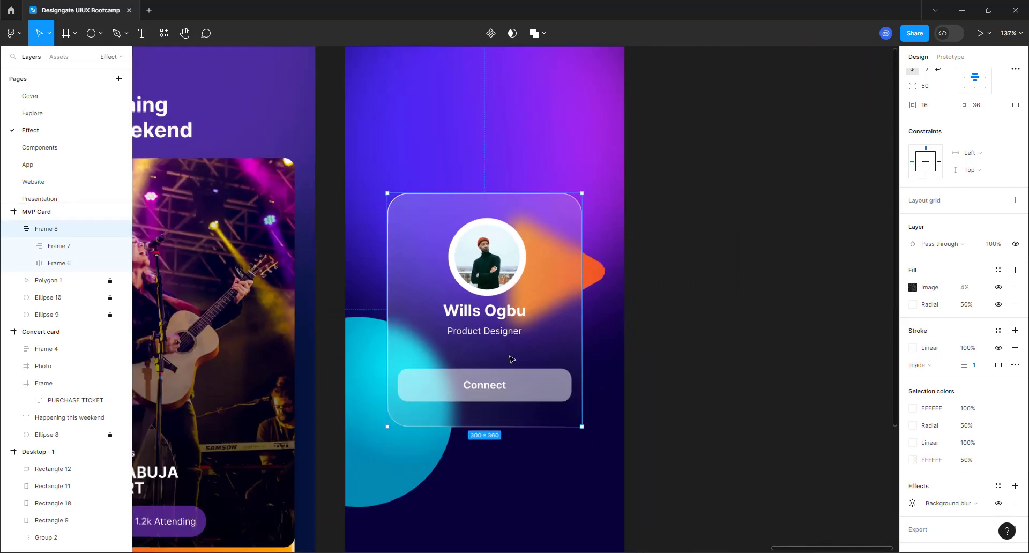
left_click(702, 324)
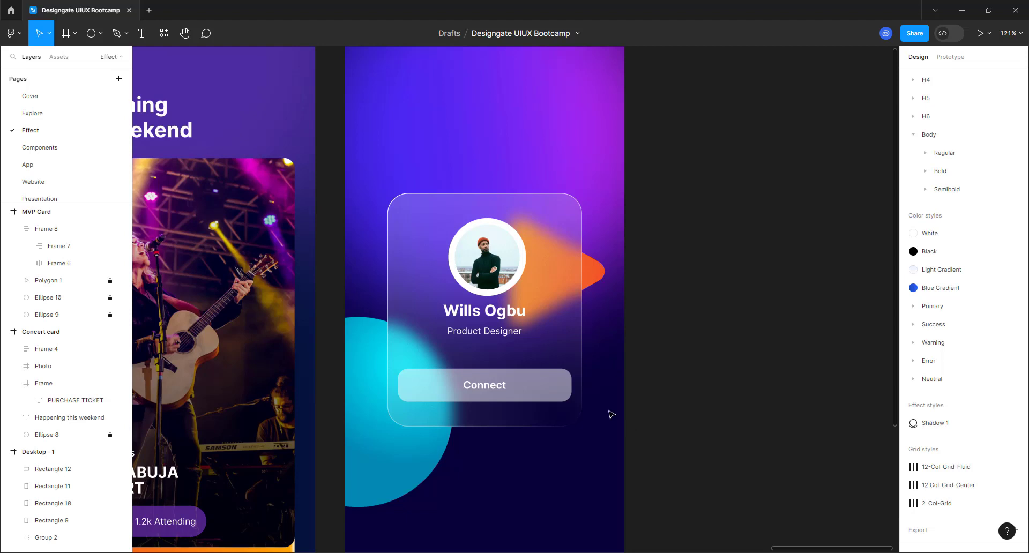
left_click(556, 327)
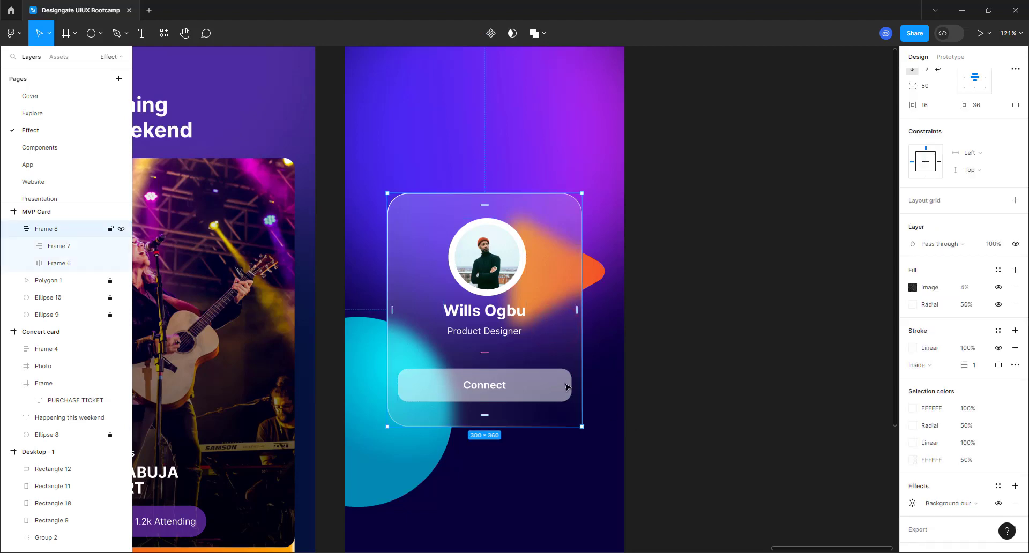
scroll(517, 387, "up", 3)
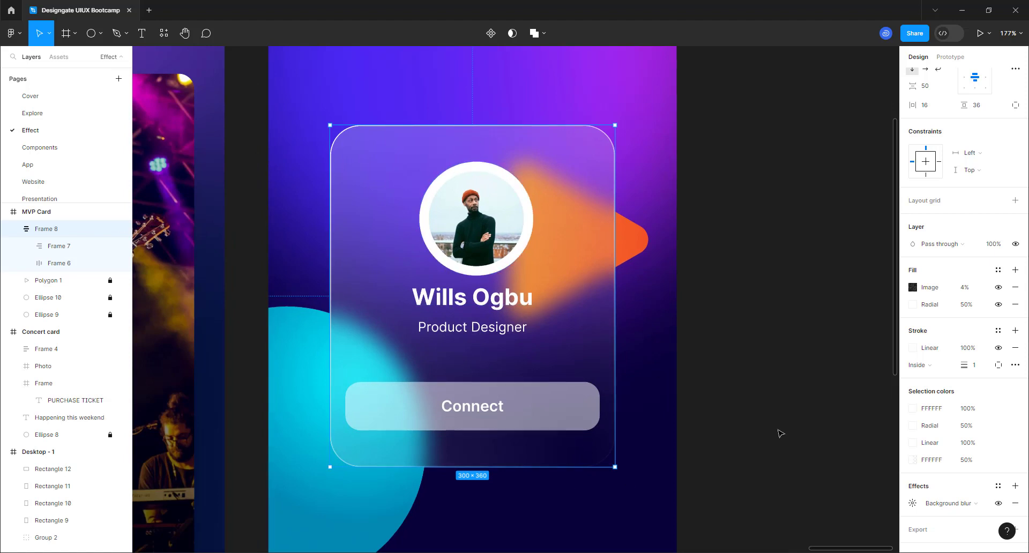
scroll(938, 439, "down", 1)
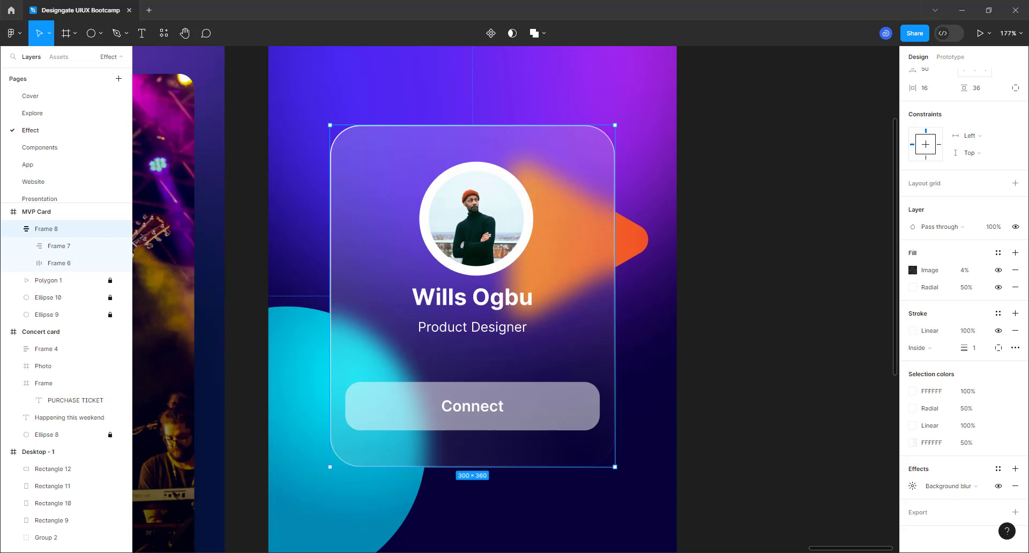
- Add a first inner shadow to the card with a white colour
left_click(1014, 468)
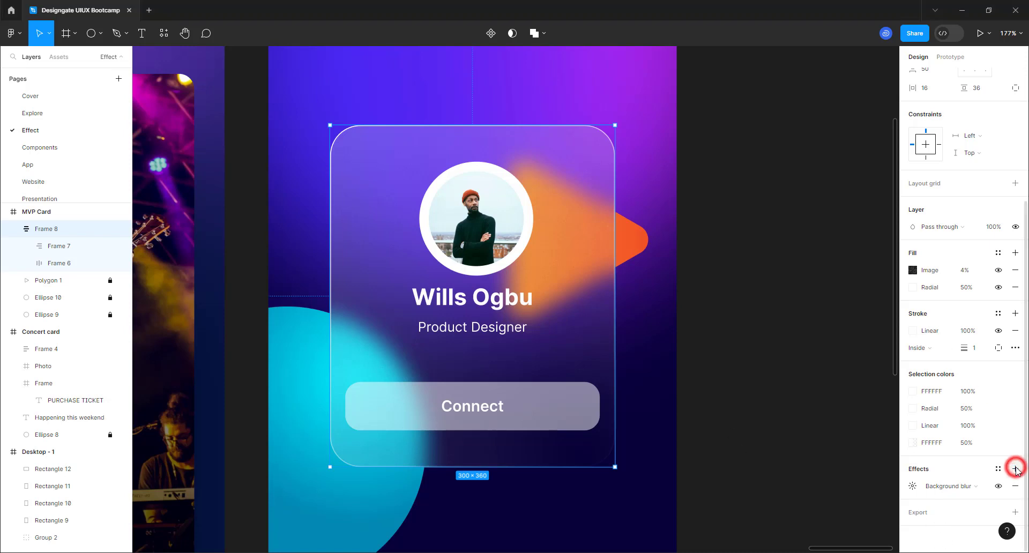
left_click(956, 486)
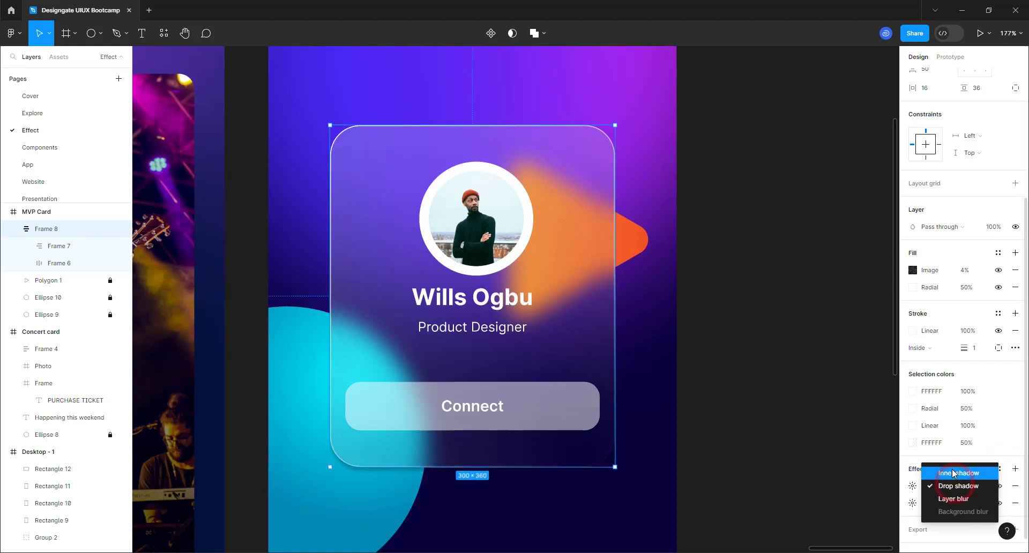
left_click(952, 472)
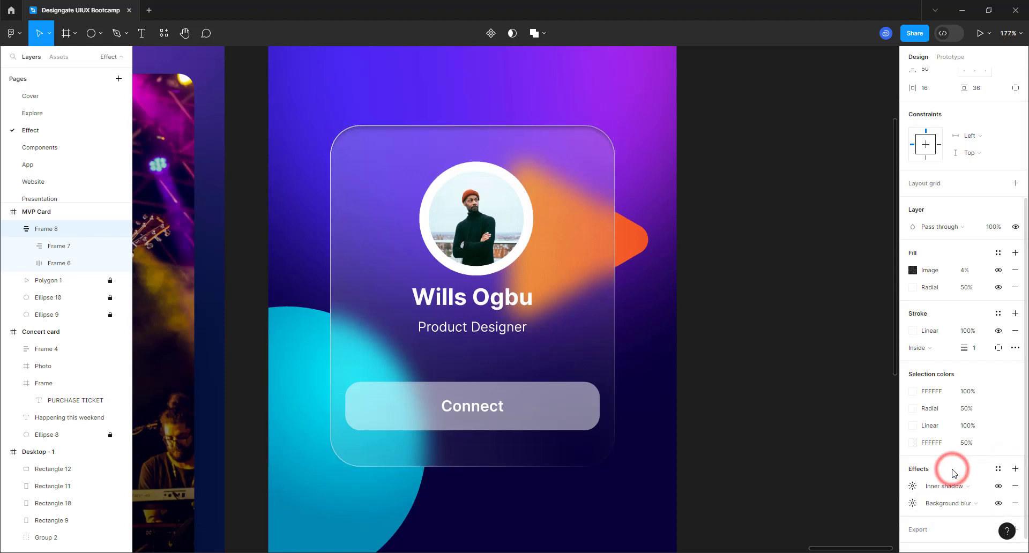
left_click(912, 485)
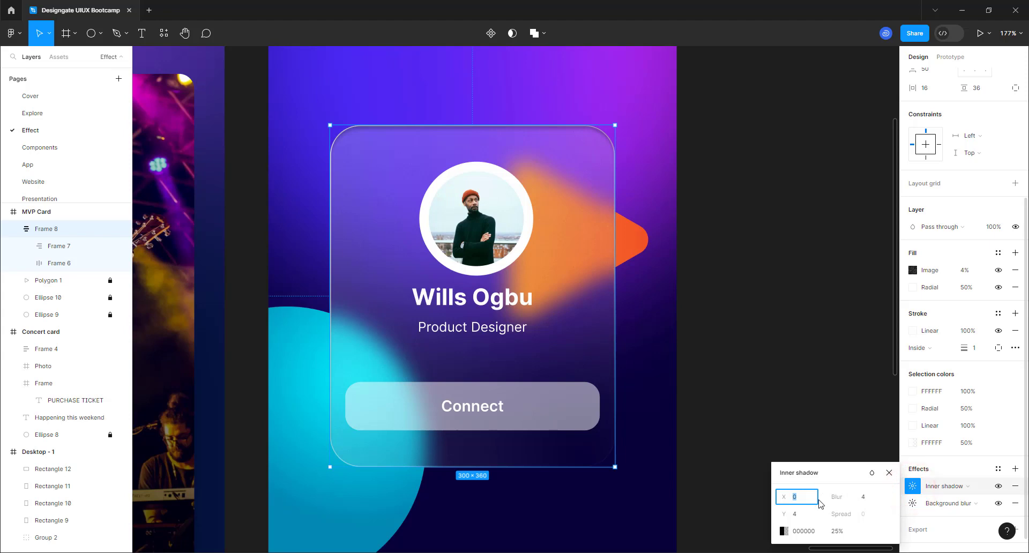
left_click(784, 531)
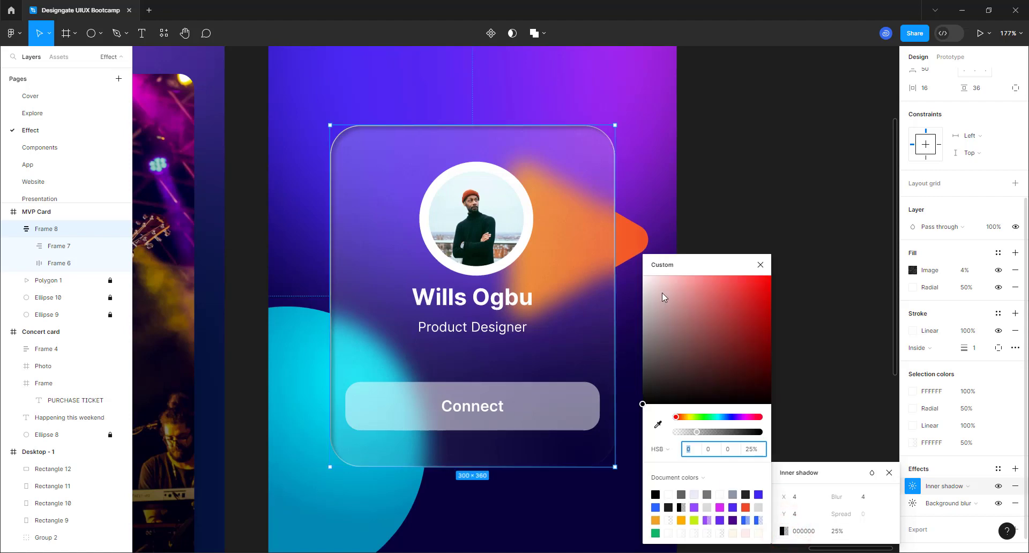
left_click_drag(662, 295, 635, 271)
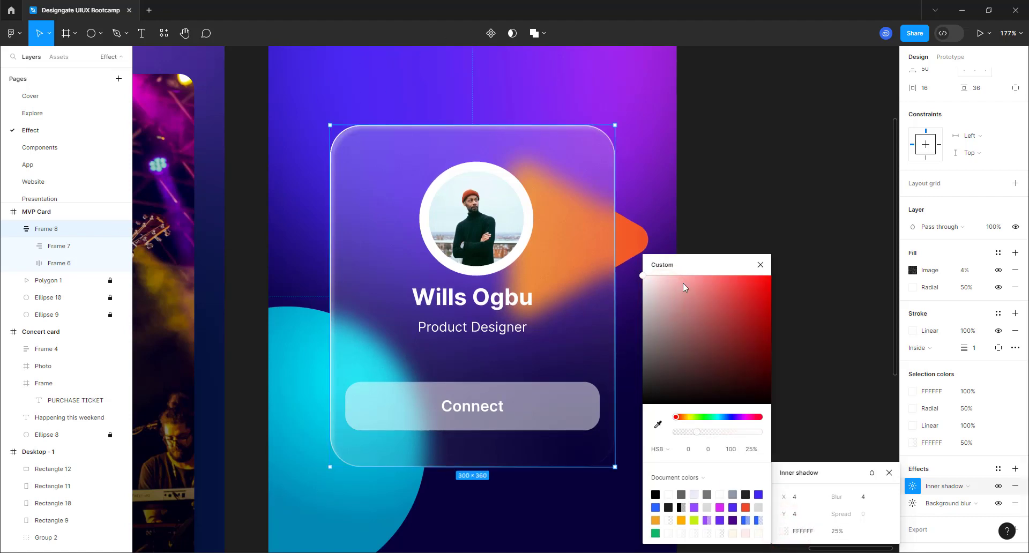
left_click(760, 265)
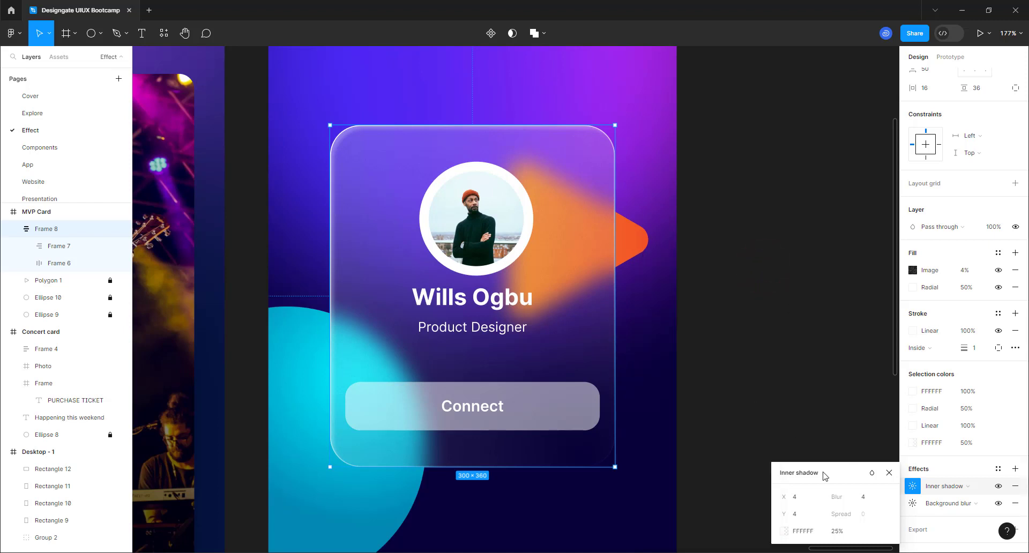
- Add a second shadow offset 2 by 2 and colour it white
left_click(1015, 468)
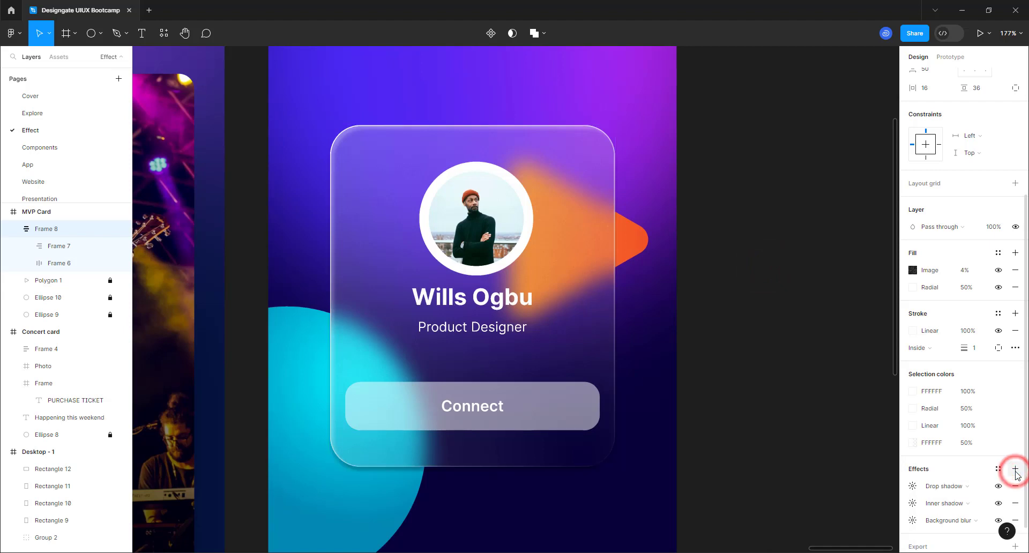
left_click(913, 486)
left_click(796, 476)
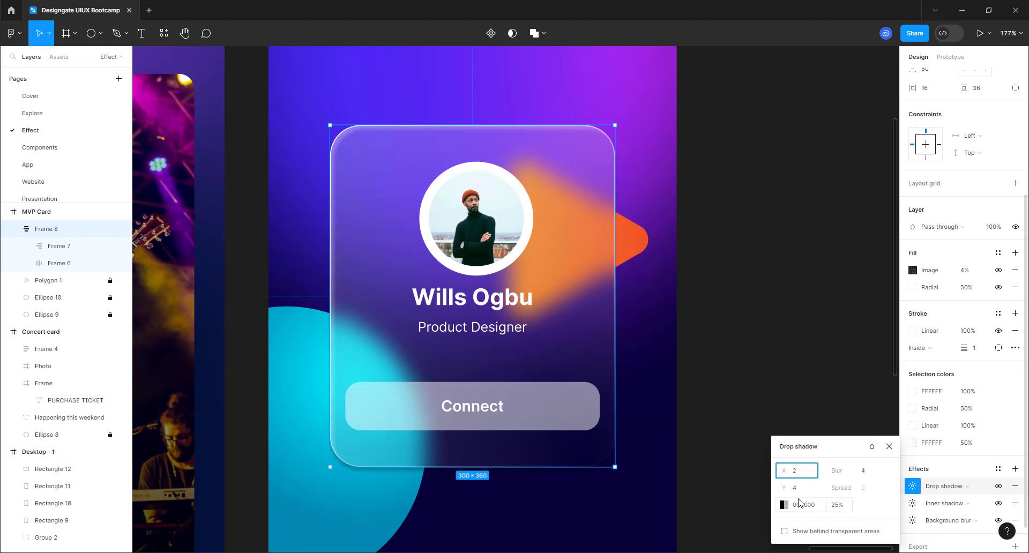
left_click(796, 487)
type("2")
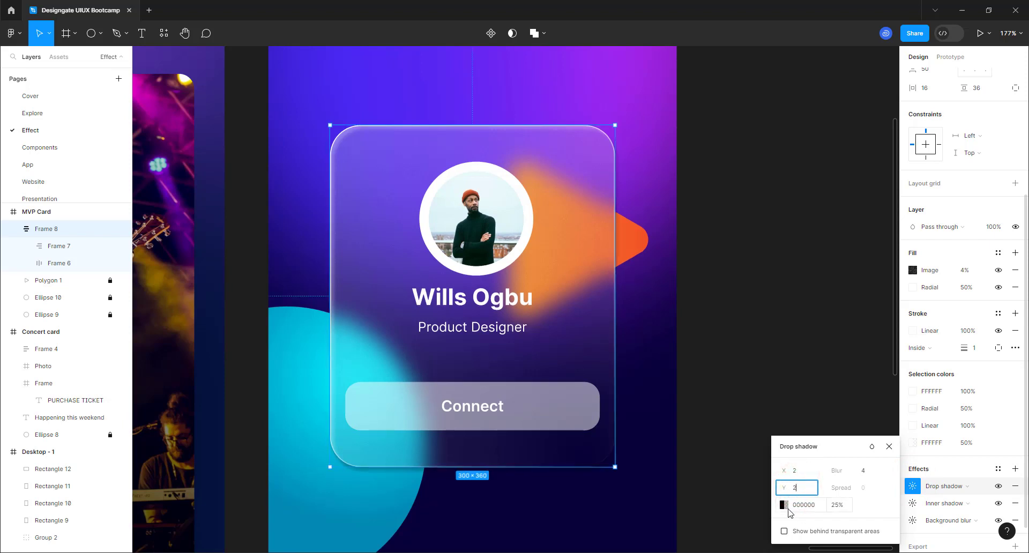
left_click(783, 505)
left_click(672, 305)
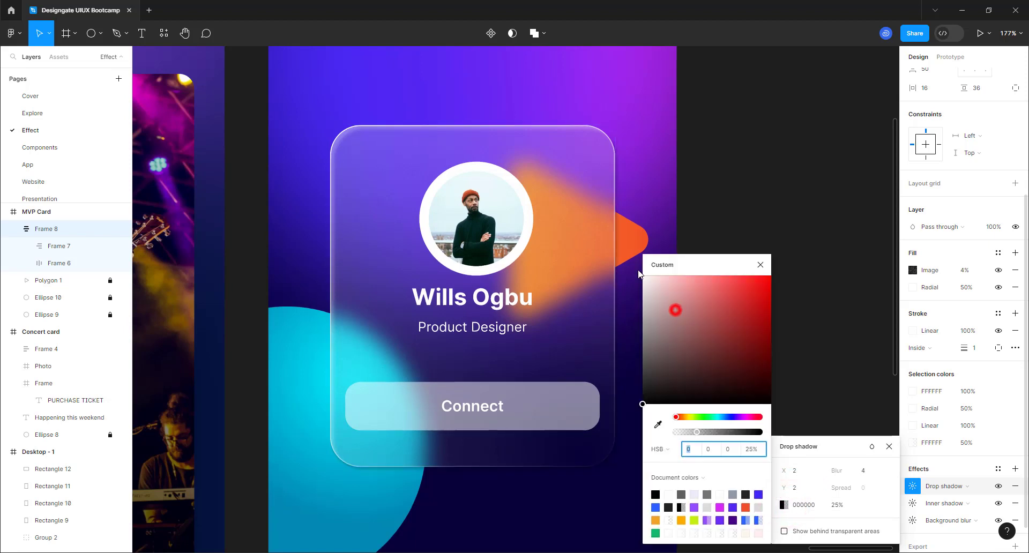
left_click_drag(673, 305, 627, 262)
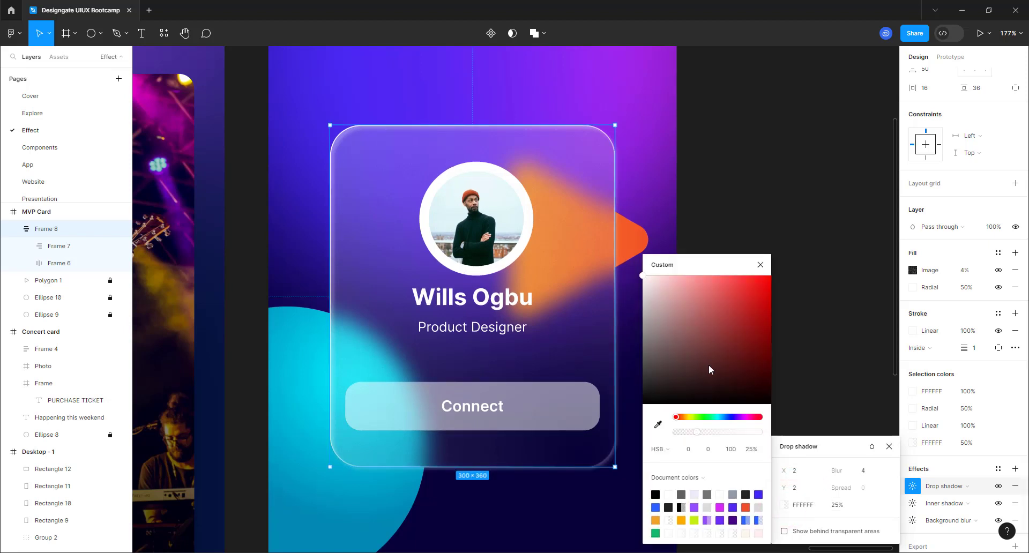
- Make the second shadow an inner shadow at 83% opacity with blur 2
left_click(956, 487)
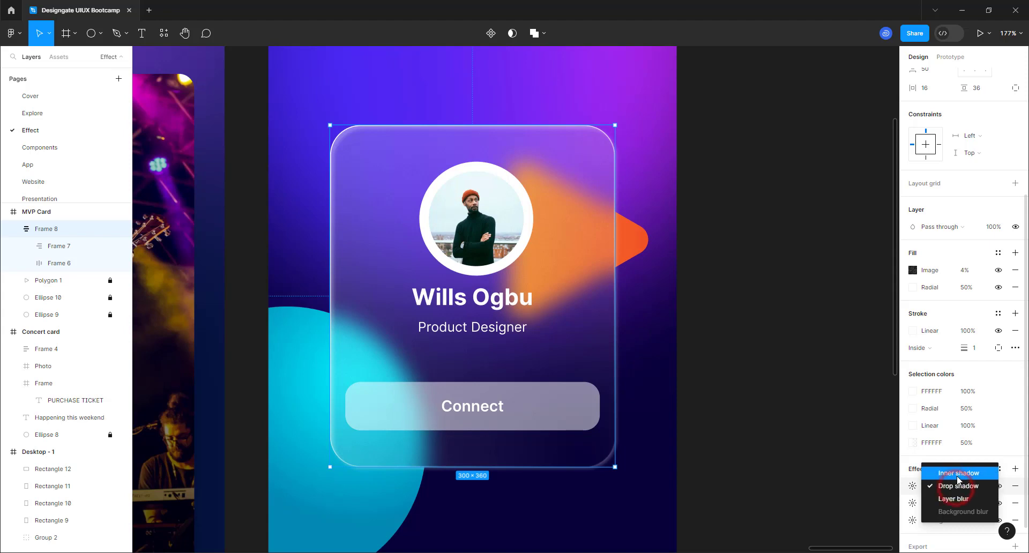
left_click(958, 473)
left_click(912, 486)
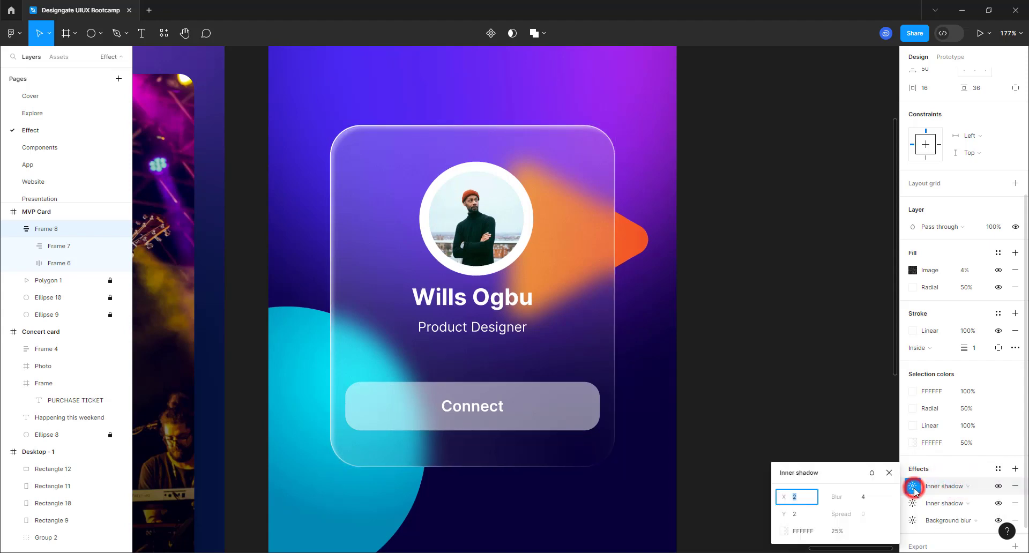
left_click(785, 531)
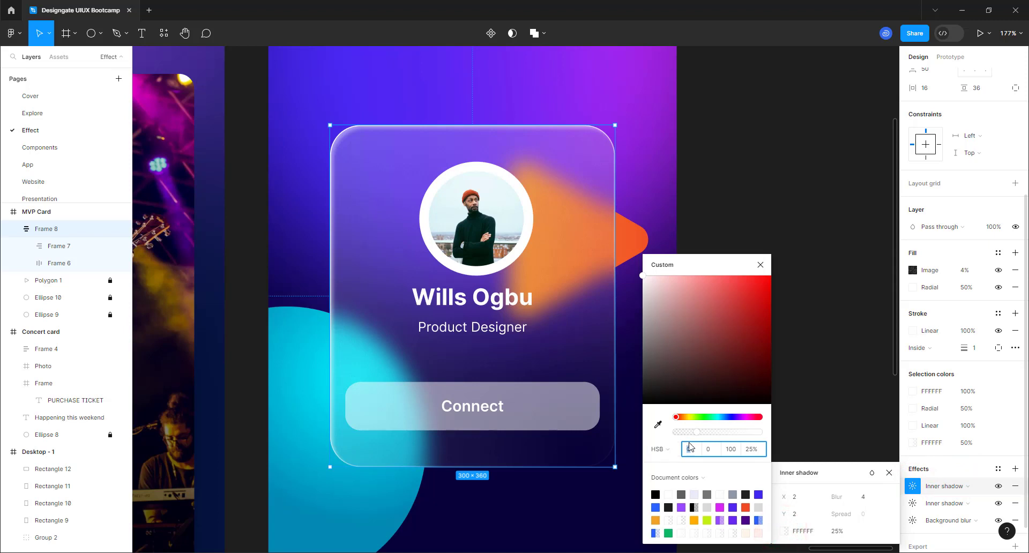
left_click_drag(731, 432, 746, 434)
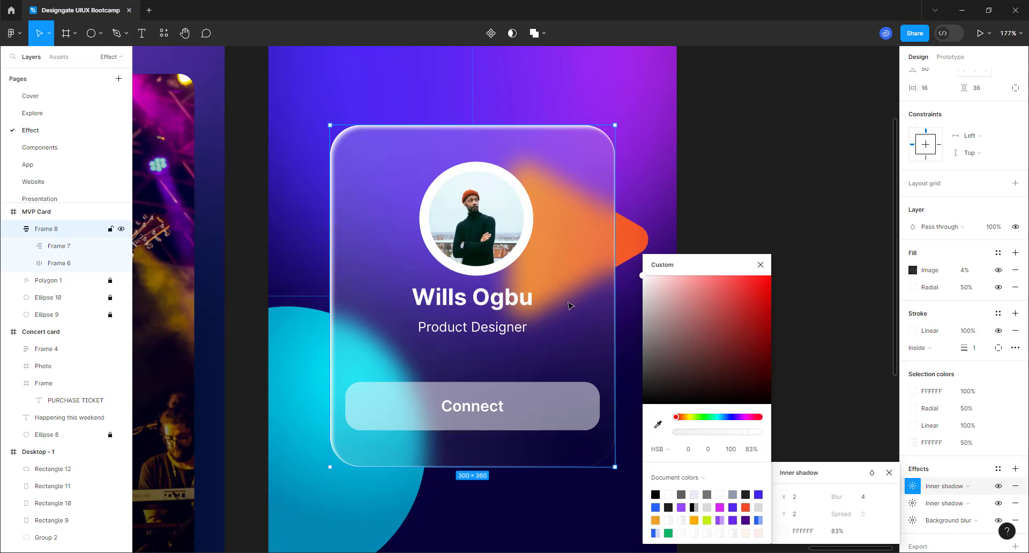
left_click(863, 499)
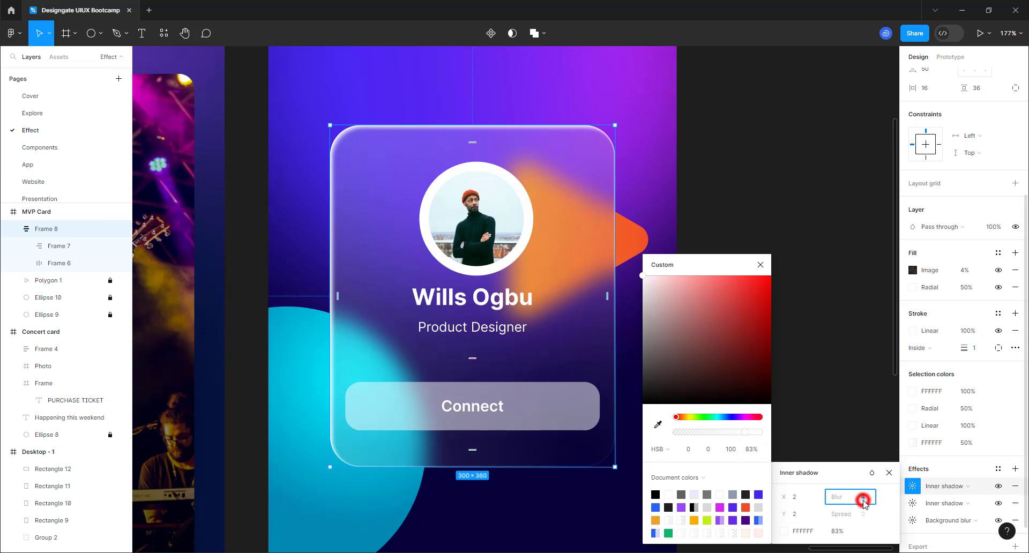
key("Return")
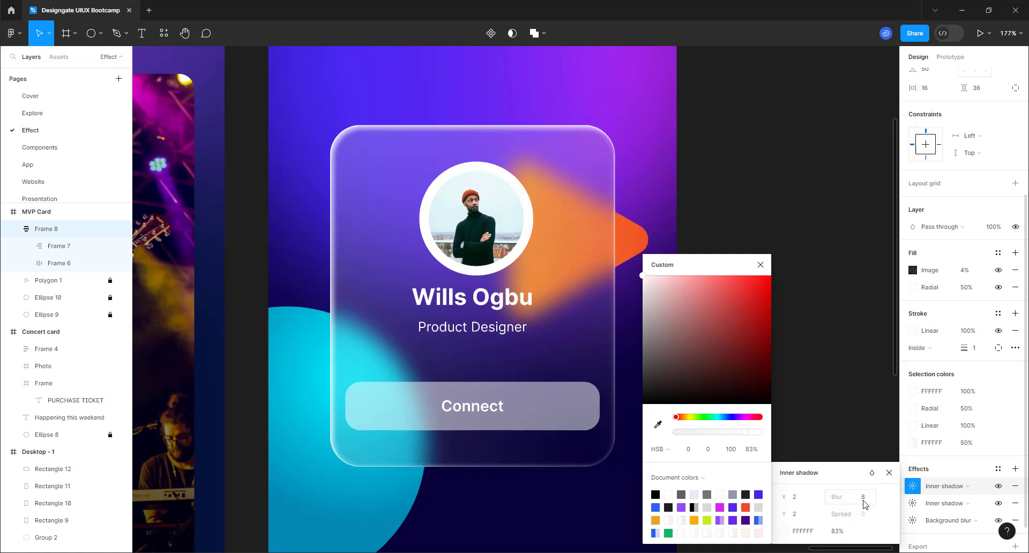
left_click(863, 497)
type("2")
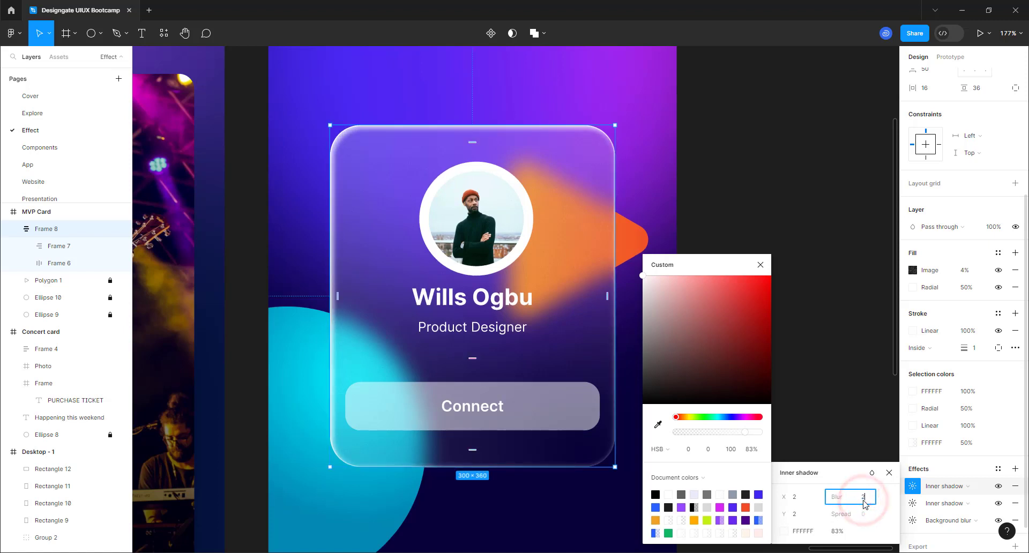
key("Return")
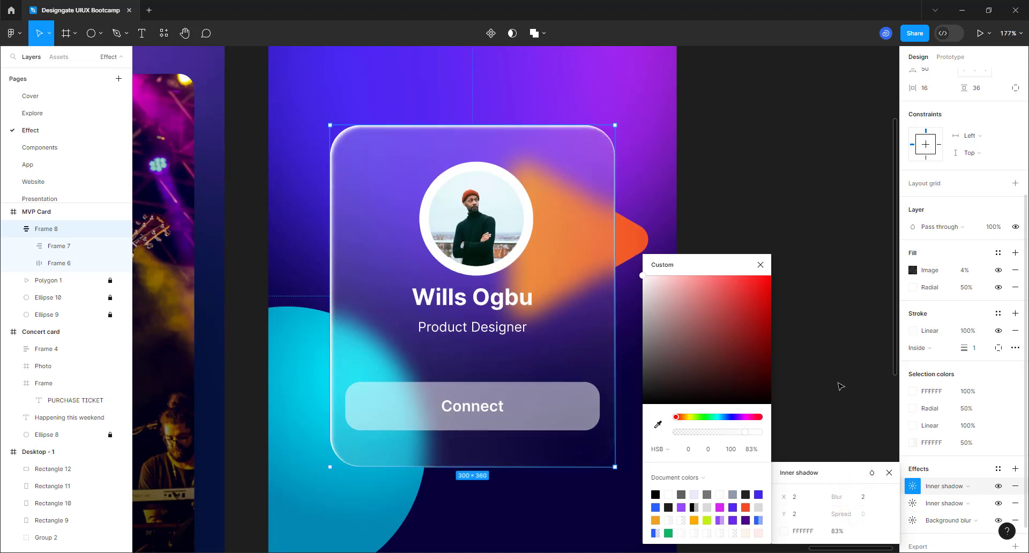
left_click(772, 191)
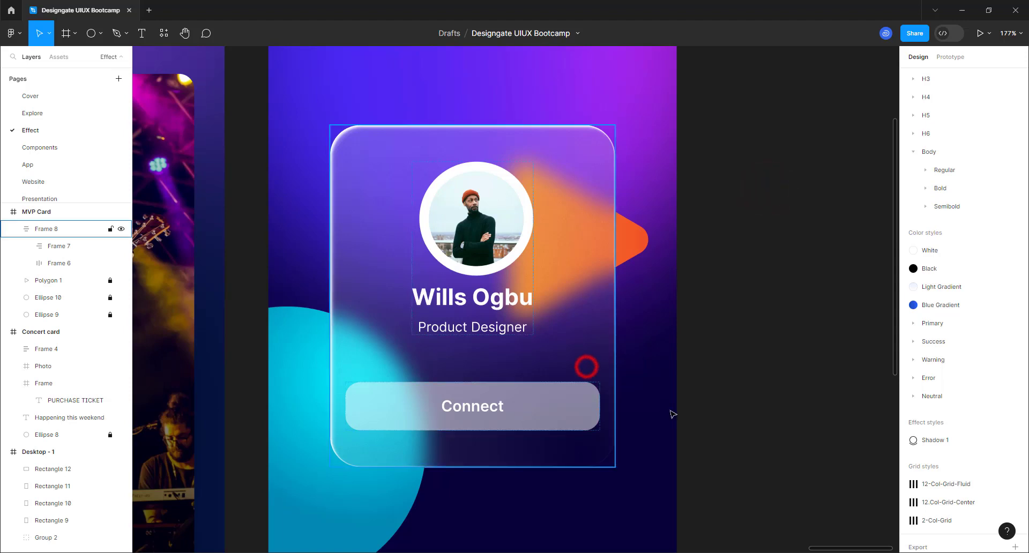
left_click(587, 365)
- Add a third effect to Frame 8 as an inner shadow offset −4/−4 with blur 4
left_click(1014, 471)
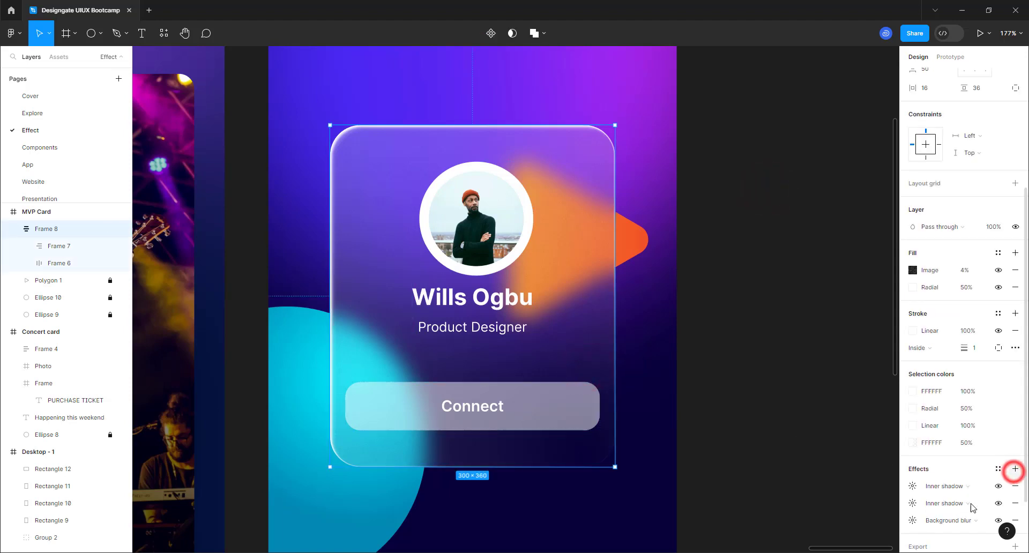
left_click(940, 488)
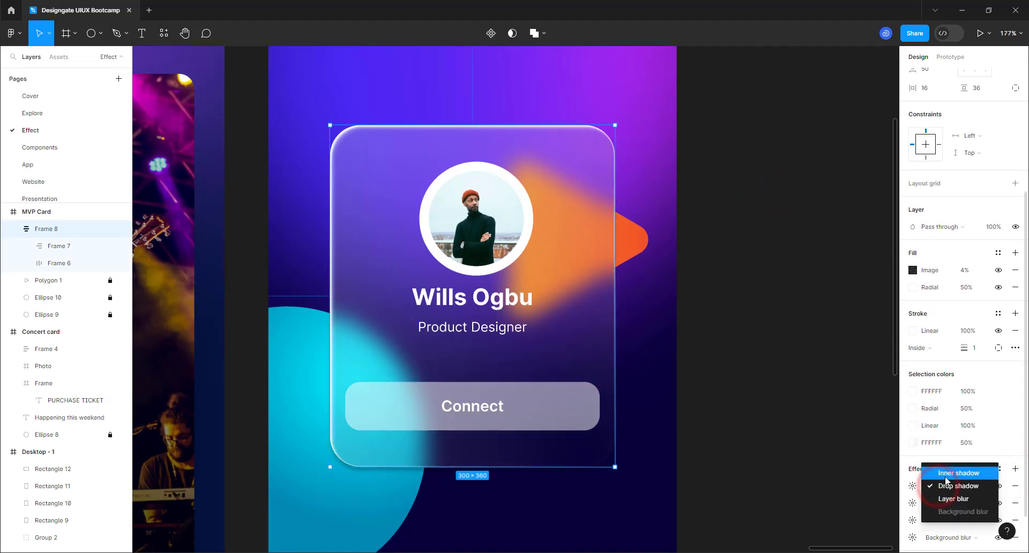
left_click(943, 473)
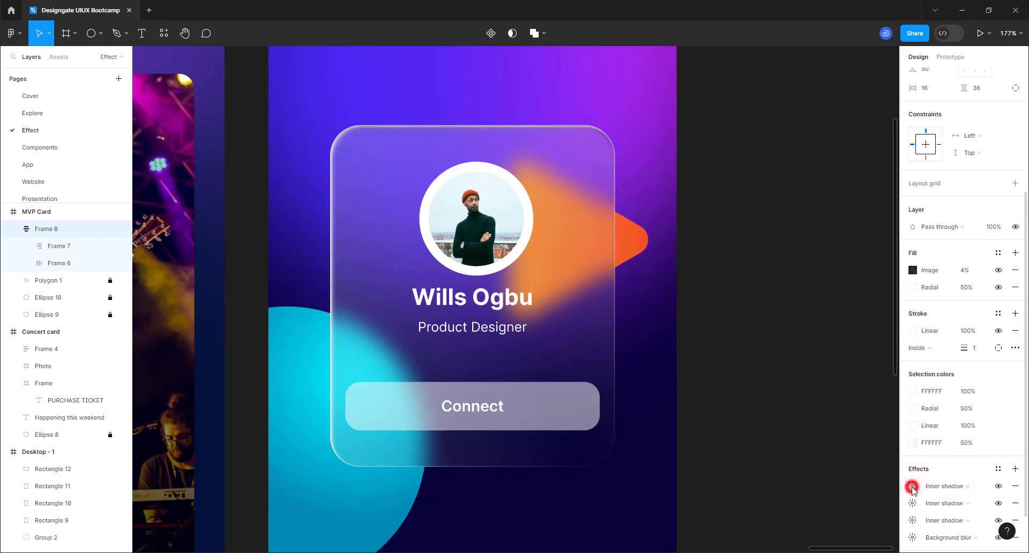
left_click(911, 488)
left_click(801, 497)
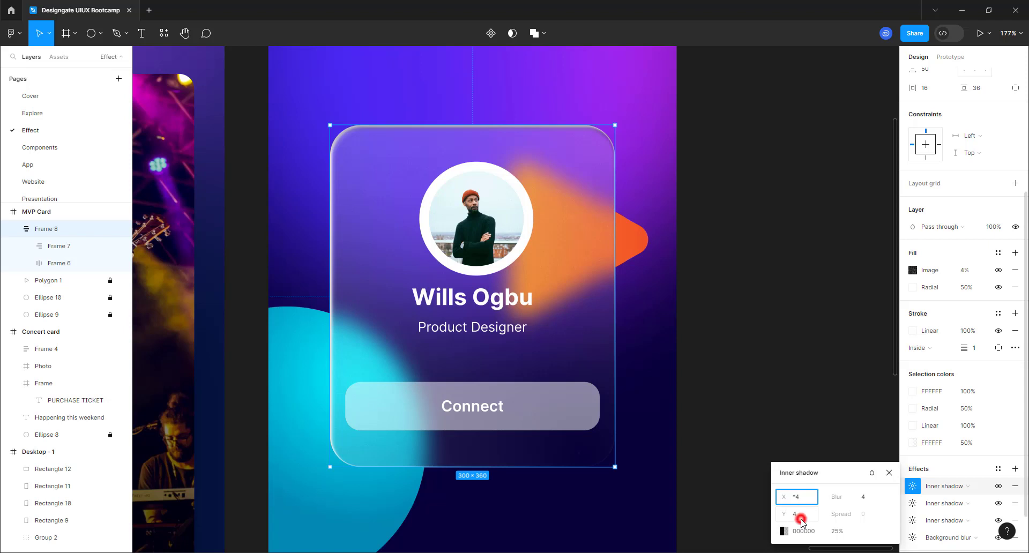
left_click(804, 499)
type("-")
left_click(805, 521)
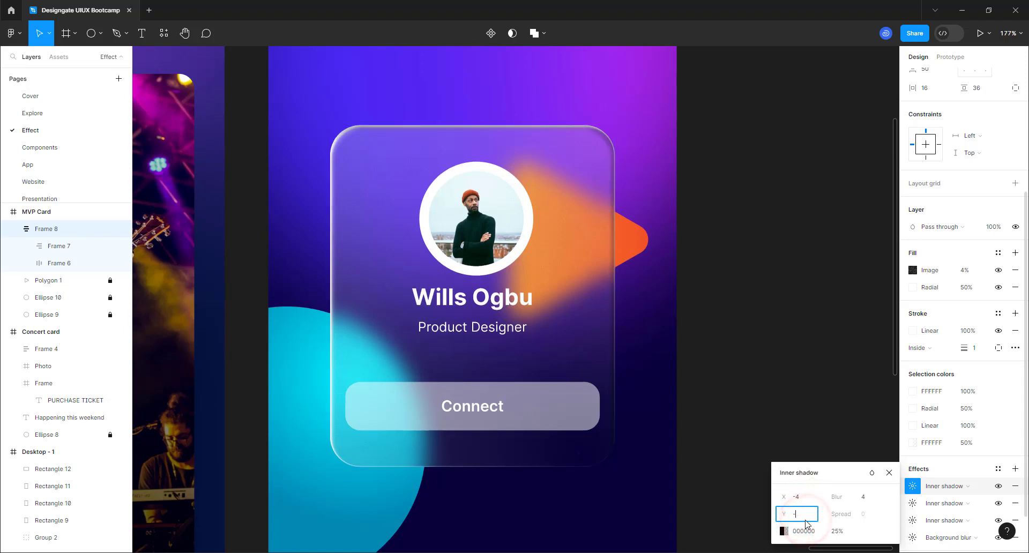
type("-4")
left_click(864, 498)
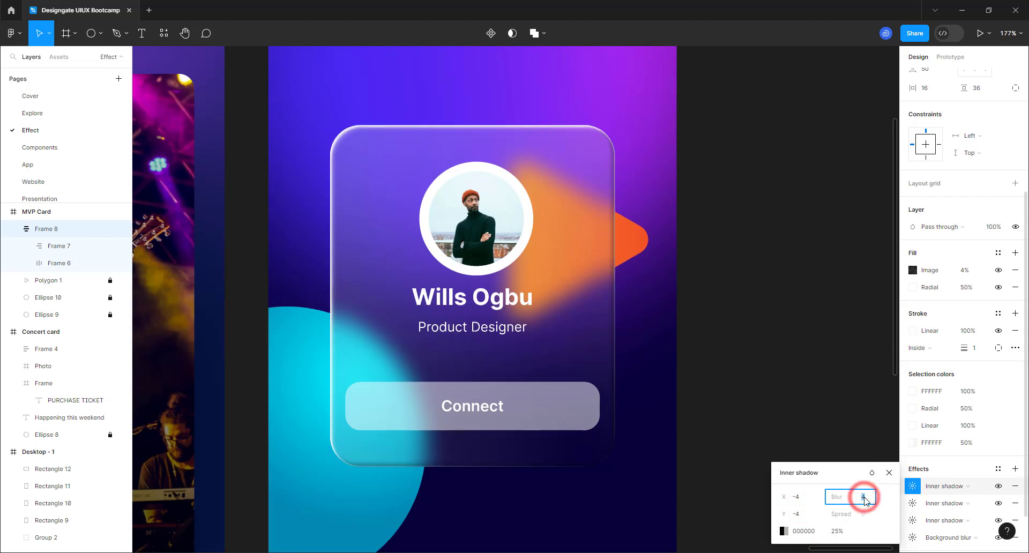
- Make that inner shadow white at 15% opacity
left_click(783, 531)
left_click_drag(648, 284, 621, 264)
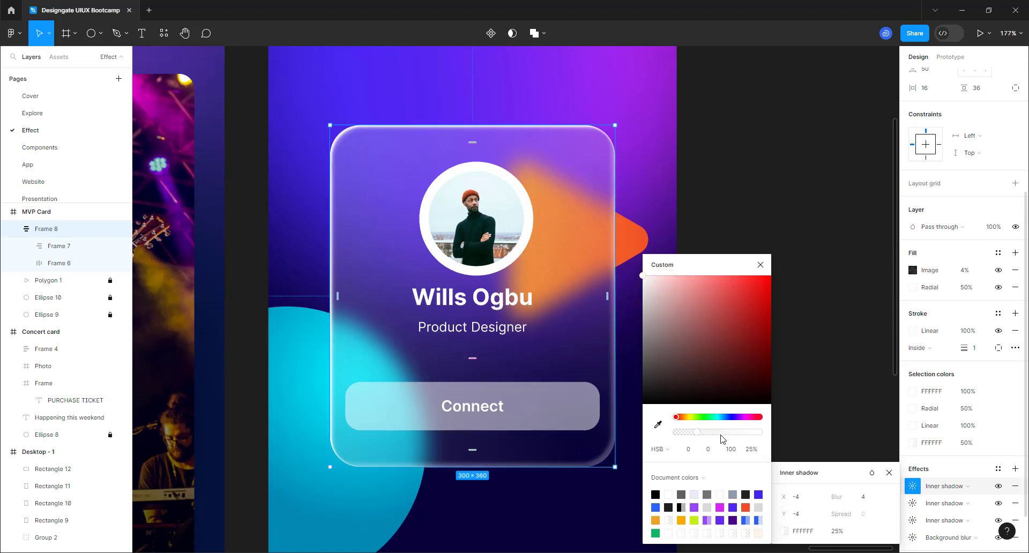
left_click_drag(720, 437, 695, 435)
left_click(828, 532)
left_click(834, 533)
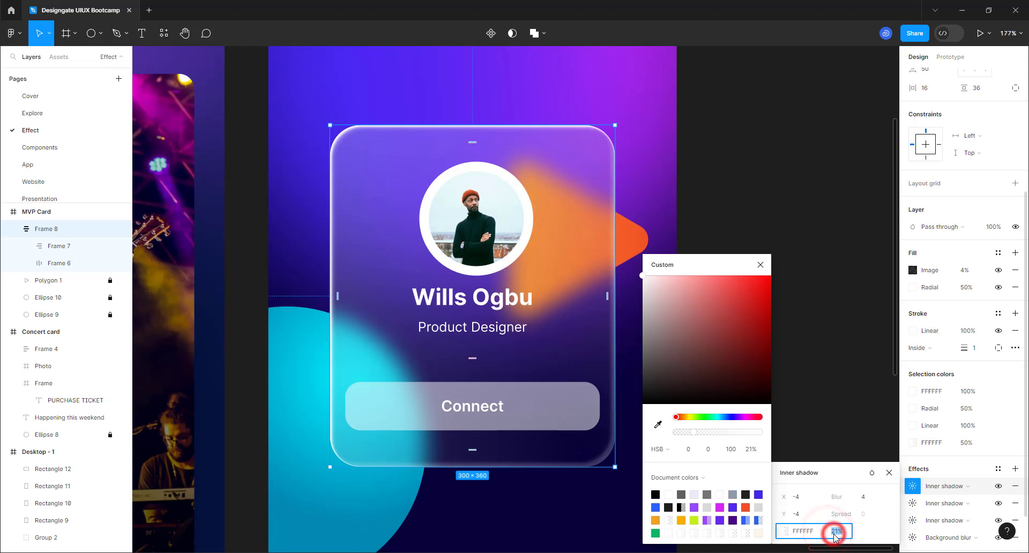
type("15")
key("Return")
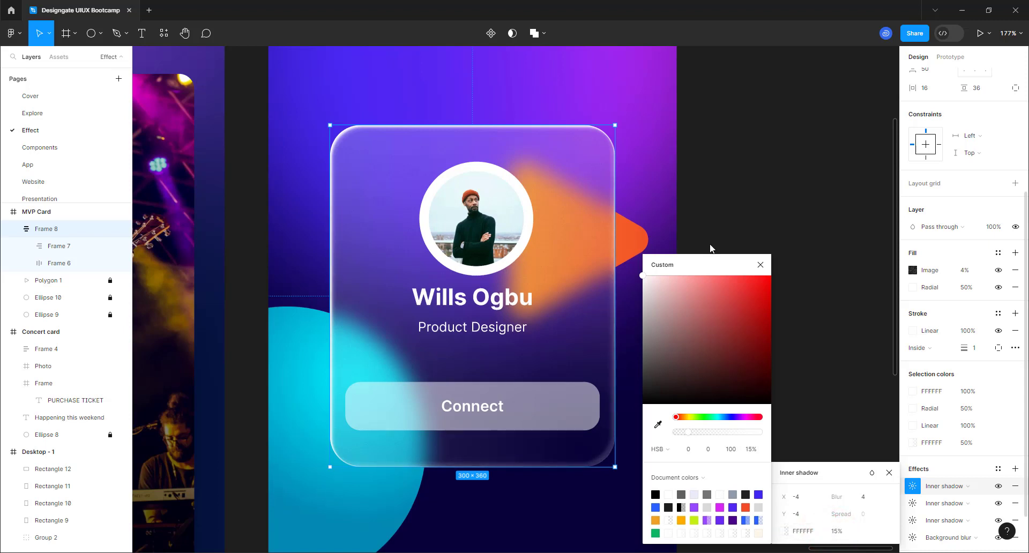
left_click(760, 268)
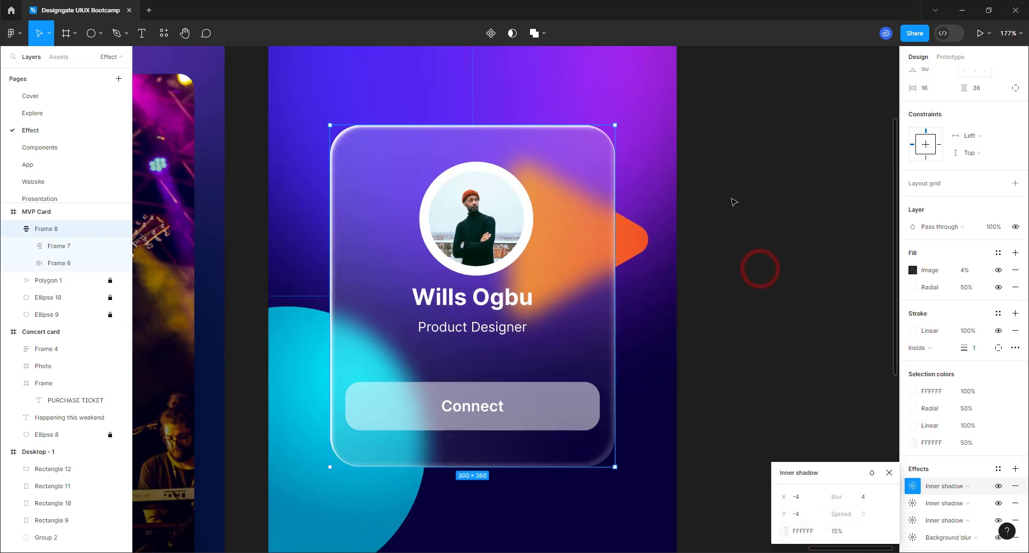
left_click(730, 197)
- Copy the glass card Frame 8's properties
scroll(649, 366, "down", 1)
scroll(648, 366, "down", 5)
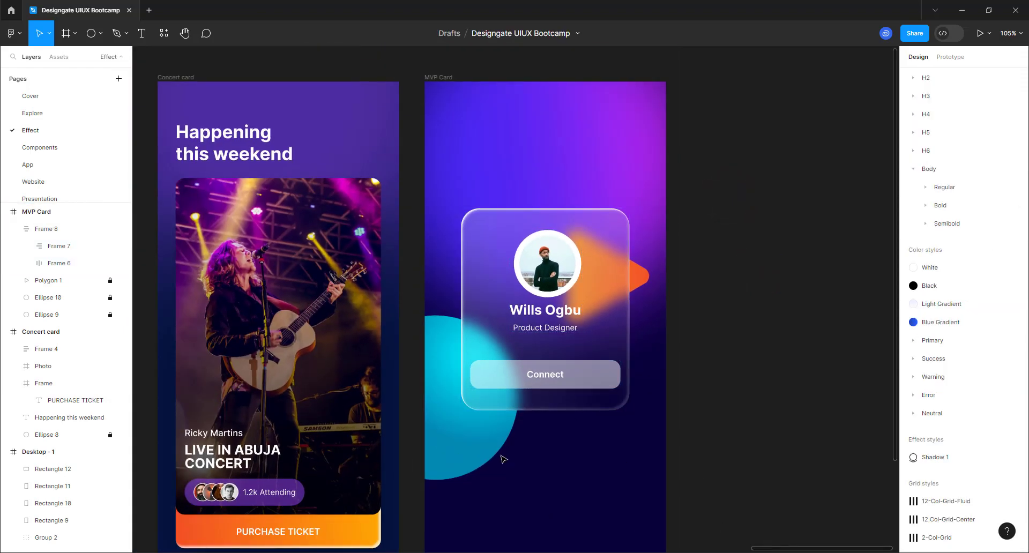
scroll(512, 281, "up", 5)
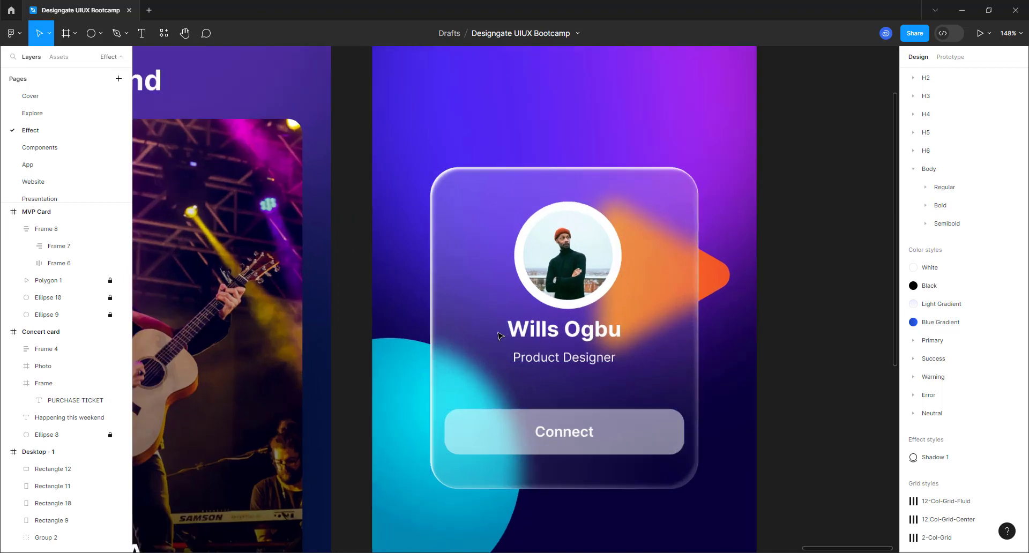
left_click(660, 209)
right_click(666, 201)
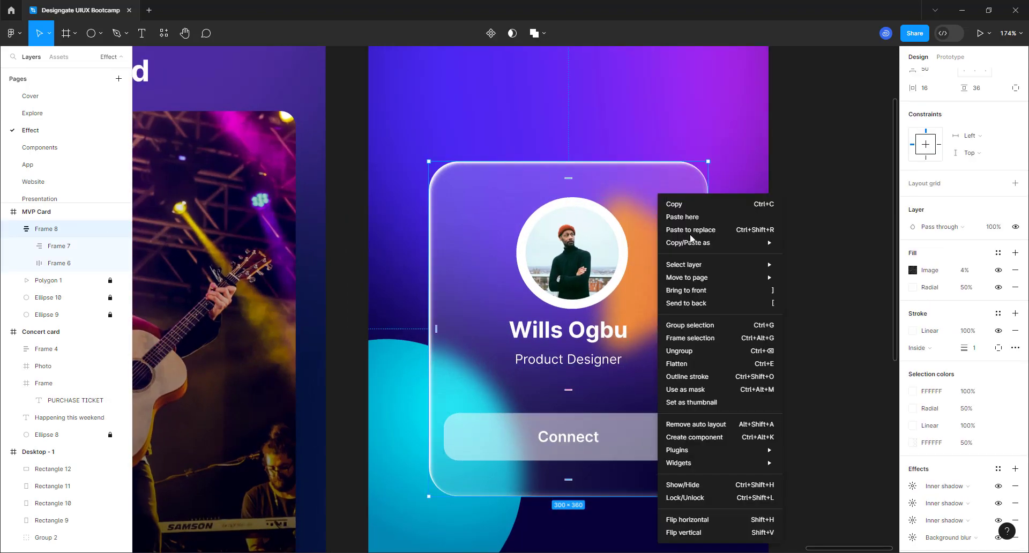
mouse_move(703, 248)
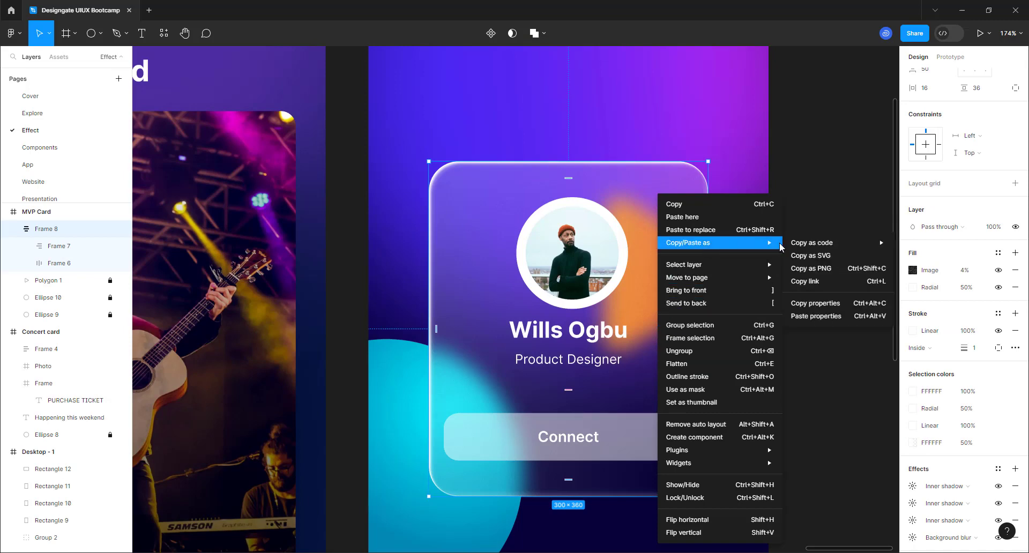
left_click(819, 302)
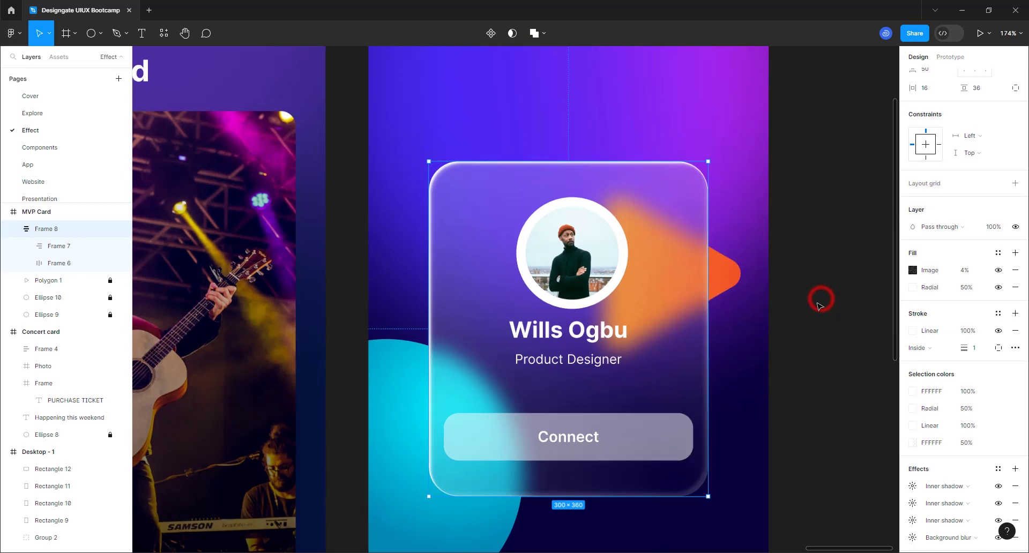
- Paste the copied properties onto Ellipse 11, the ring behind the portrait
double_click(568, 201)
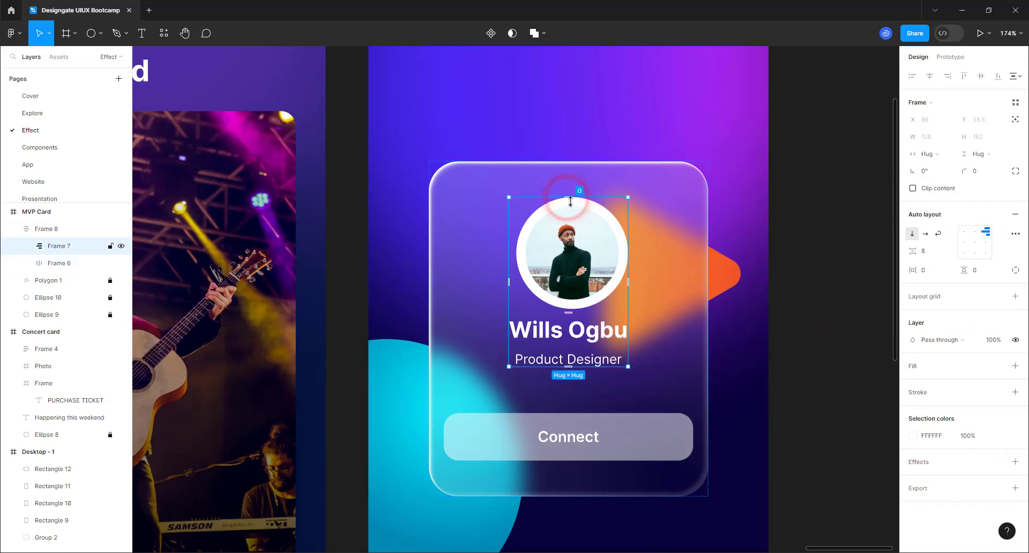
double_click(571, 204)
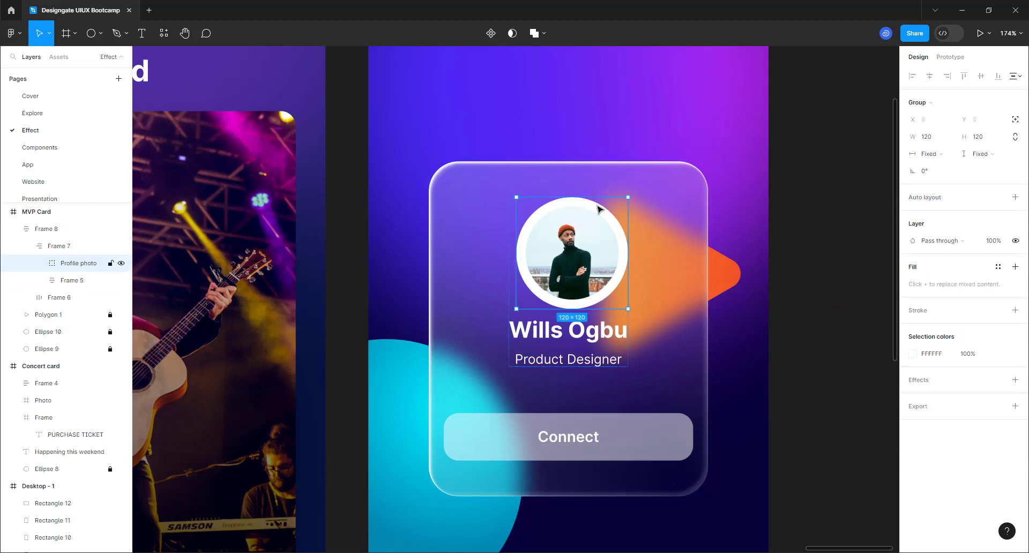
left_click(39, 263)
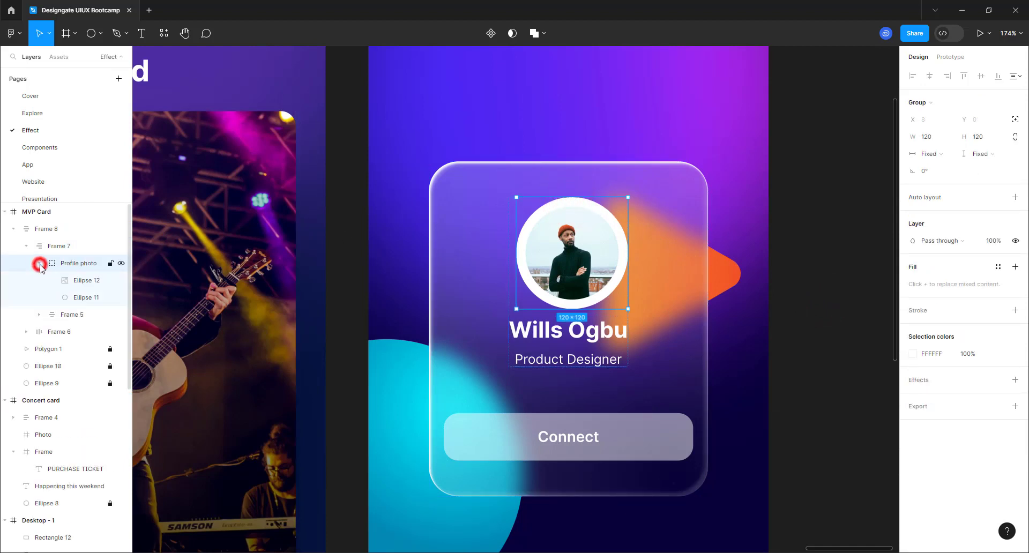
left_click(80, 298)
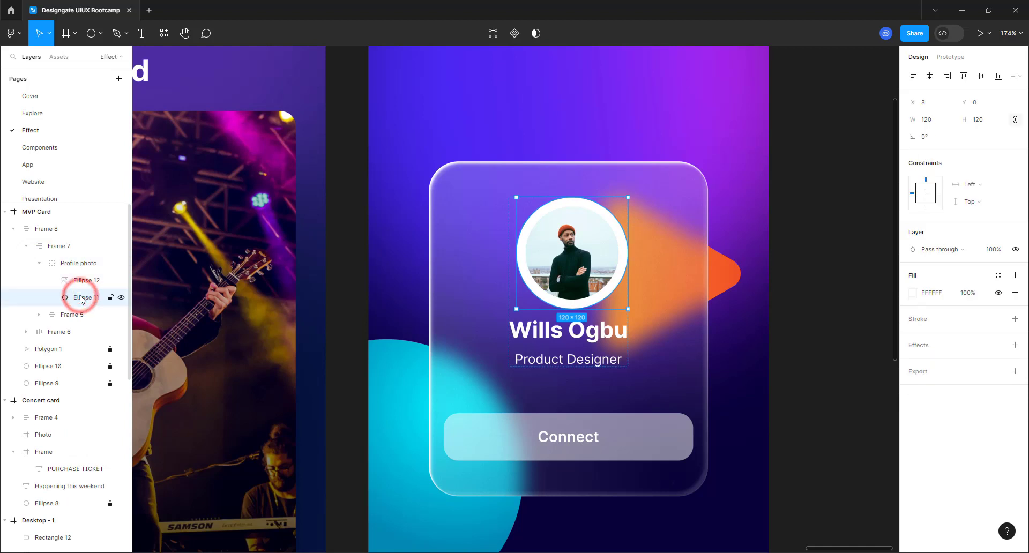
right_click(81, 298)
mouse_move(81, 298)
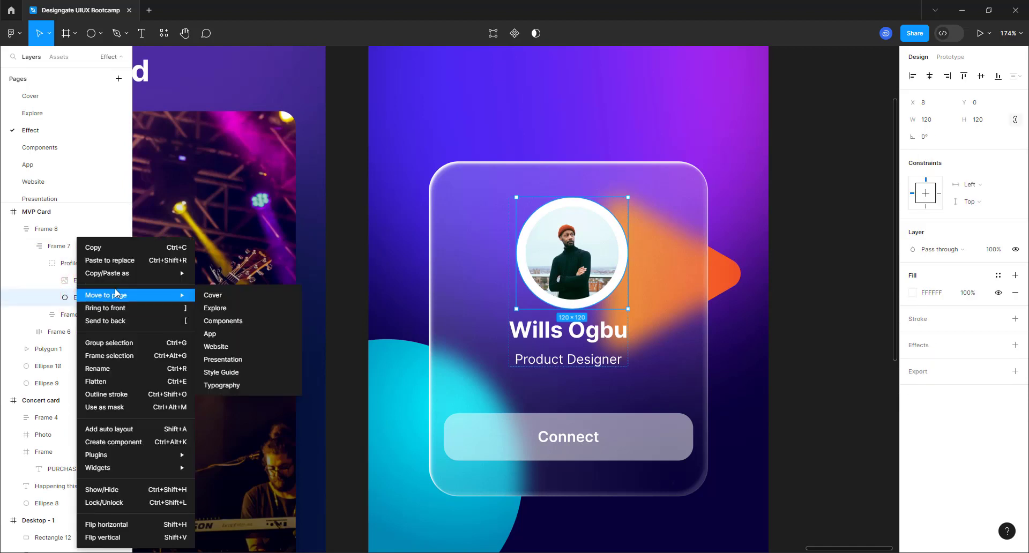
mouse_move(170, 274)
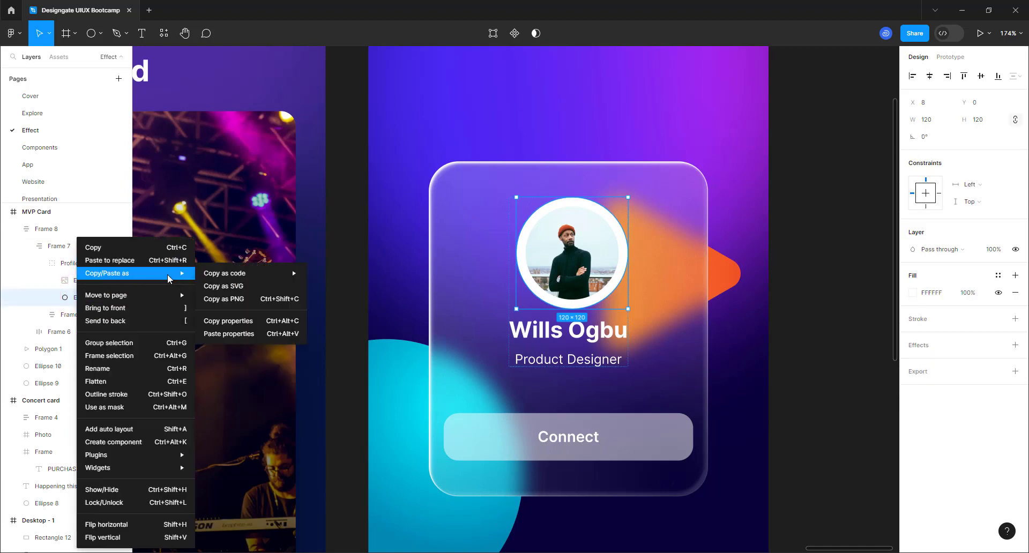
left_click(252, 334)
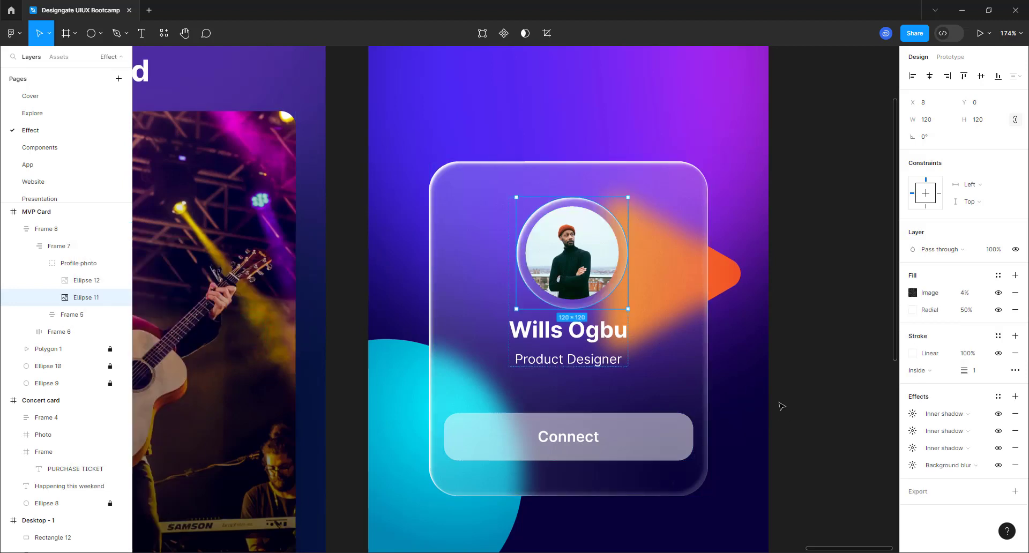
- Paste the card's glass properties onto the Connect button, Frame 6
left_click(616, 429)
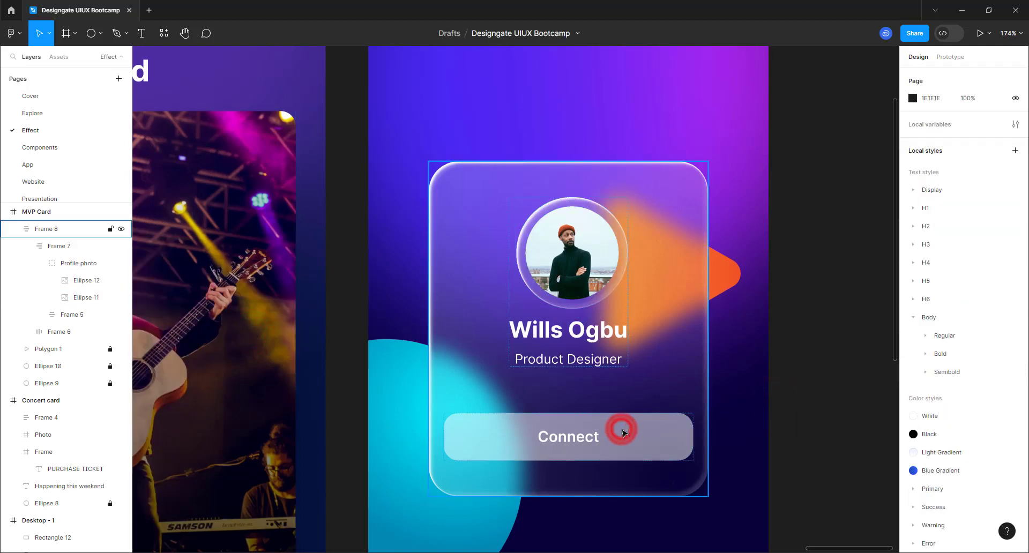
left_click(622, 432)
right_click(616, 431)
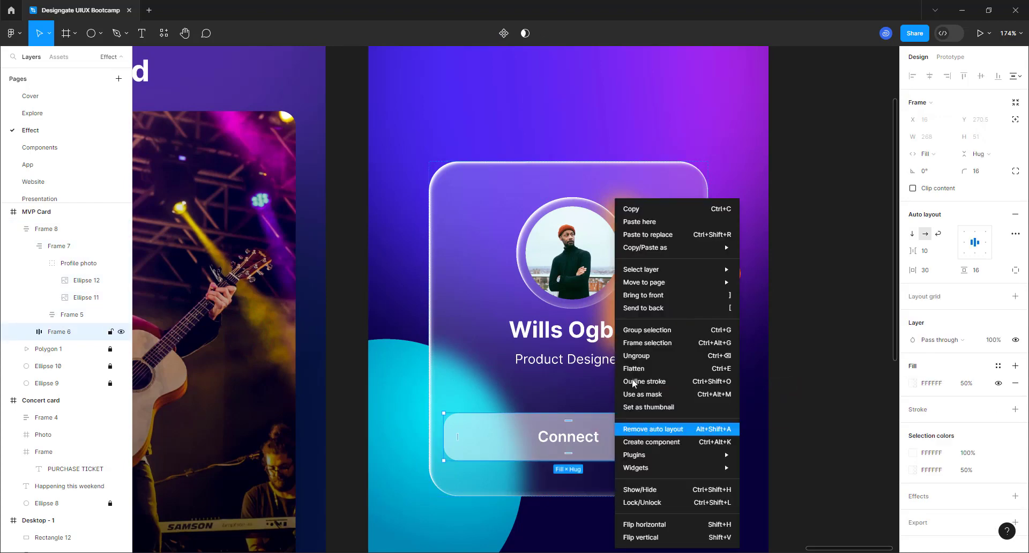
mouse_move(647, 254)
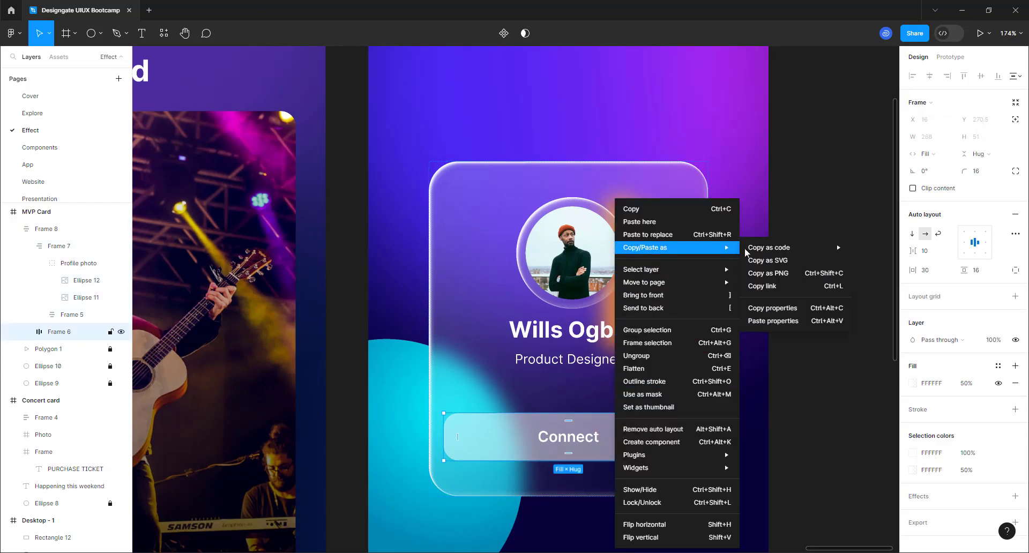
left_click(786, 320)
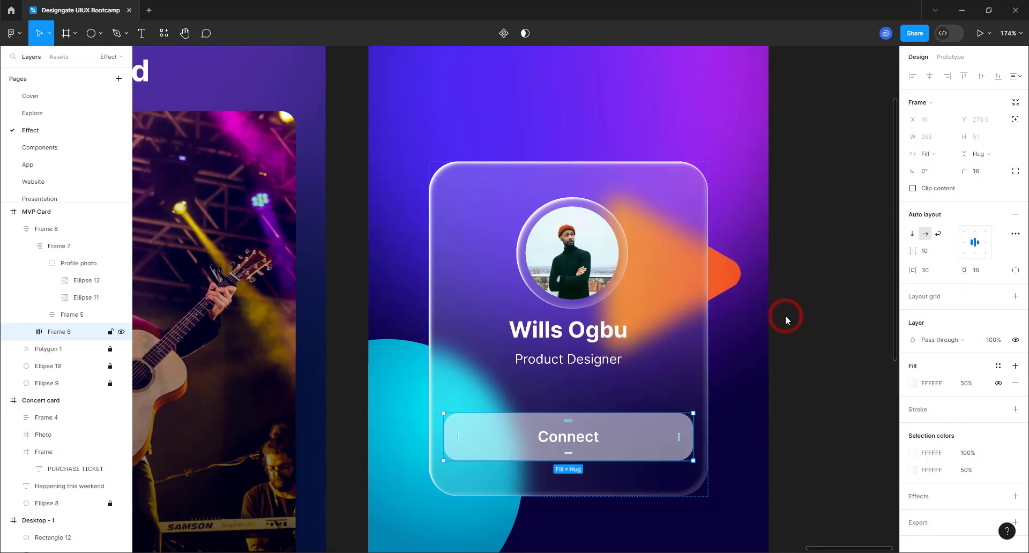
left_click(795, 412)
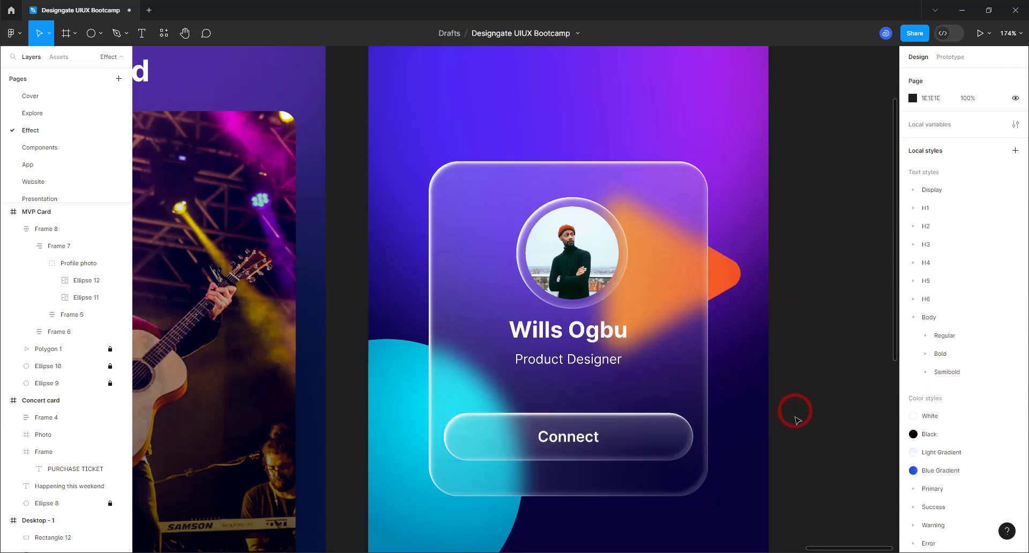
- Set the Connect button's Radial fill opacity to 75%, then to 100%
scroll(519, 308, "down", 5)
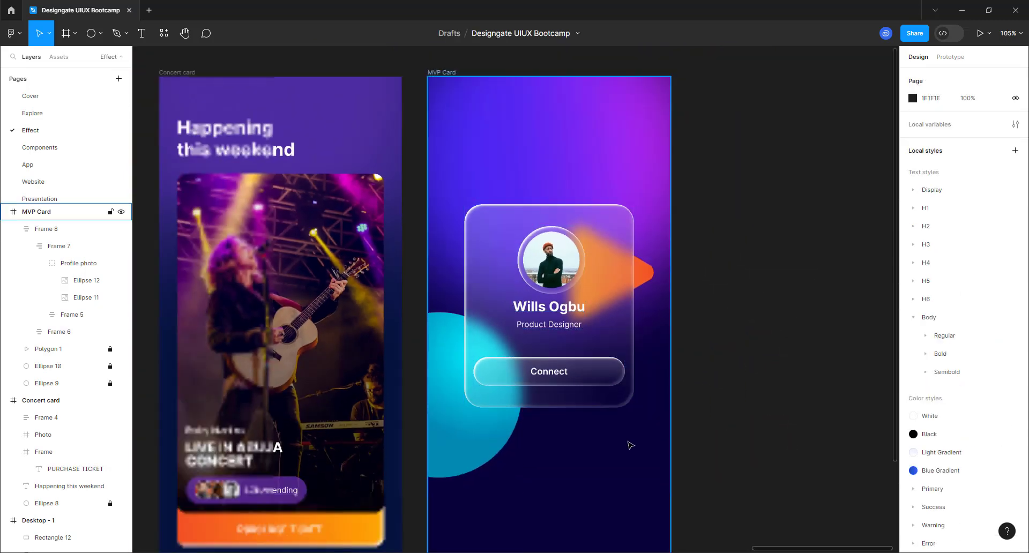
left_click(592, 374)
left_click(592, 378)
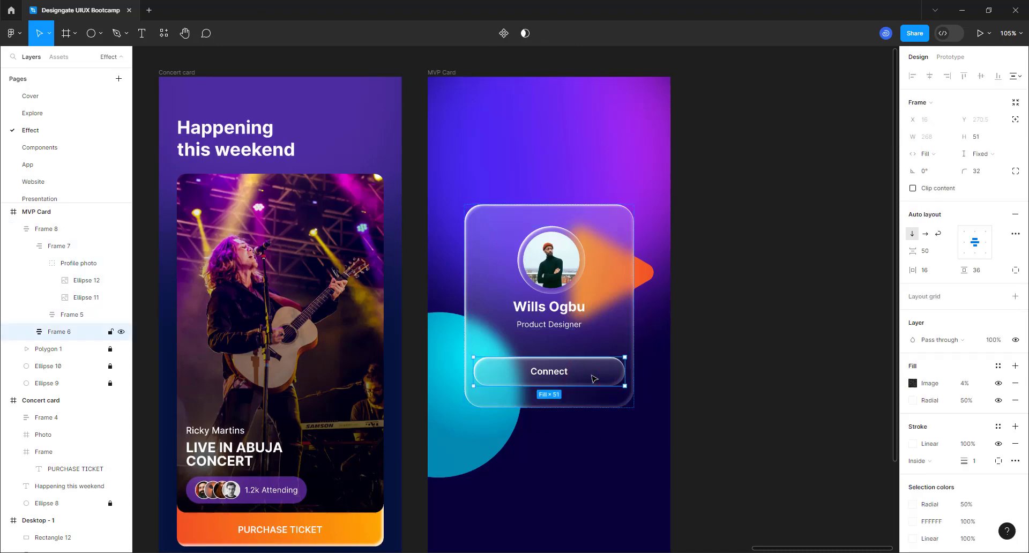
left_click(964, 402)
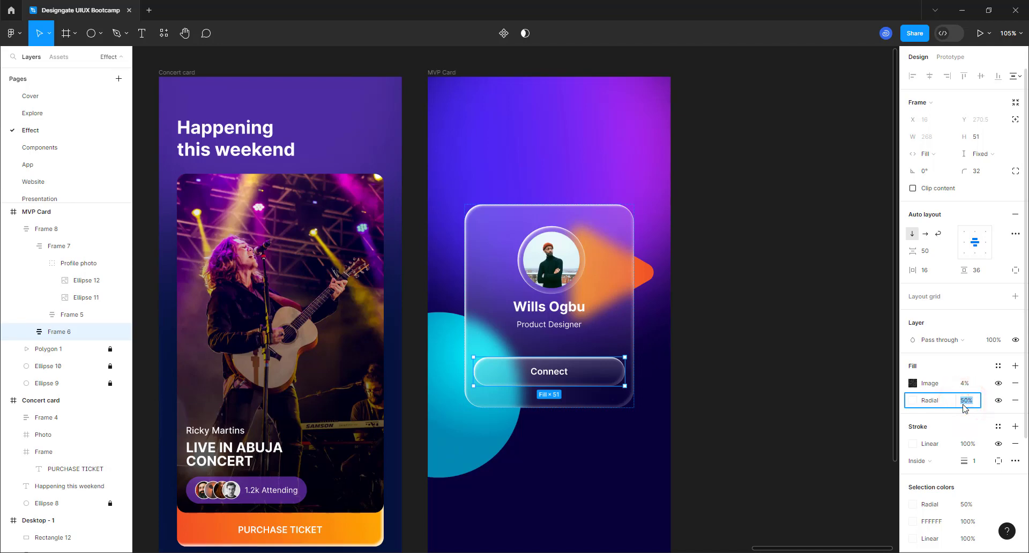
type("75")
key("Return")
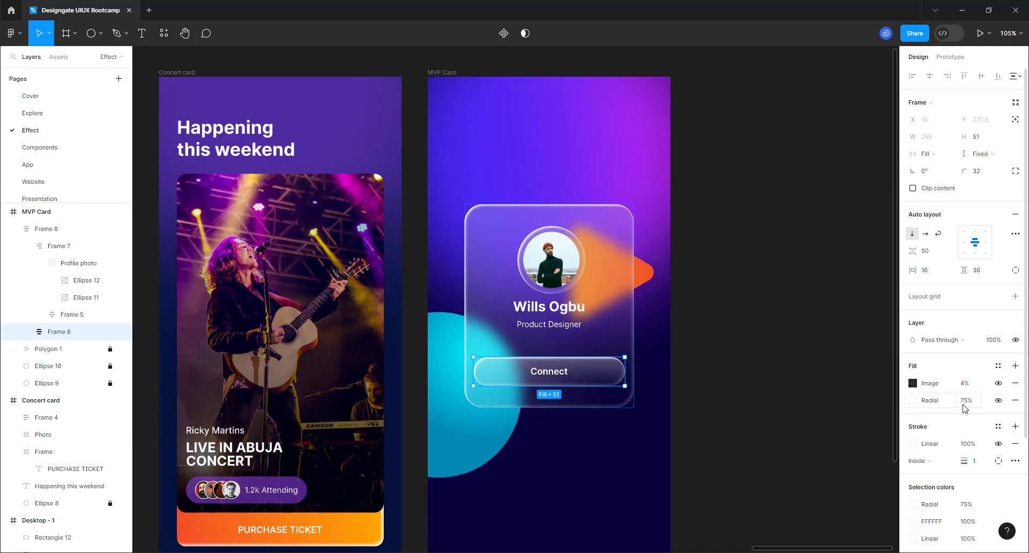
left_click(963, 402)
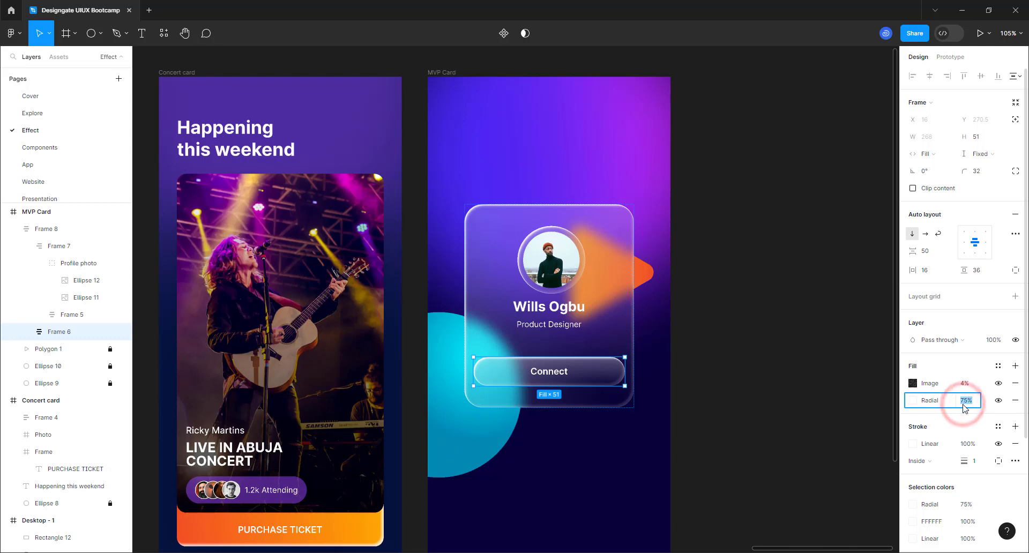
type("100")
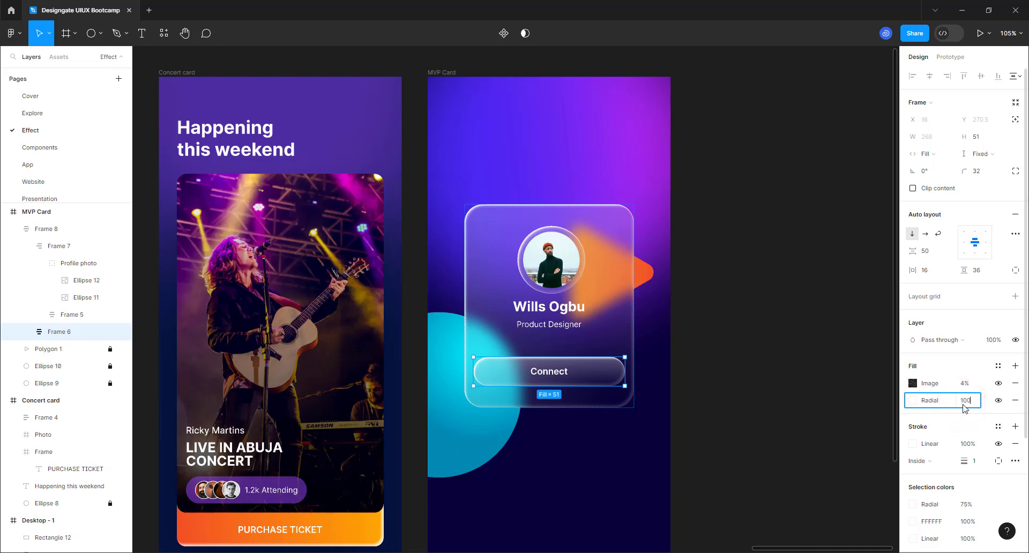
key("Return")
left_click(720, 380)
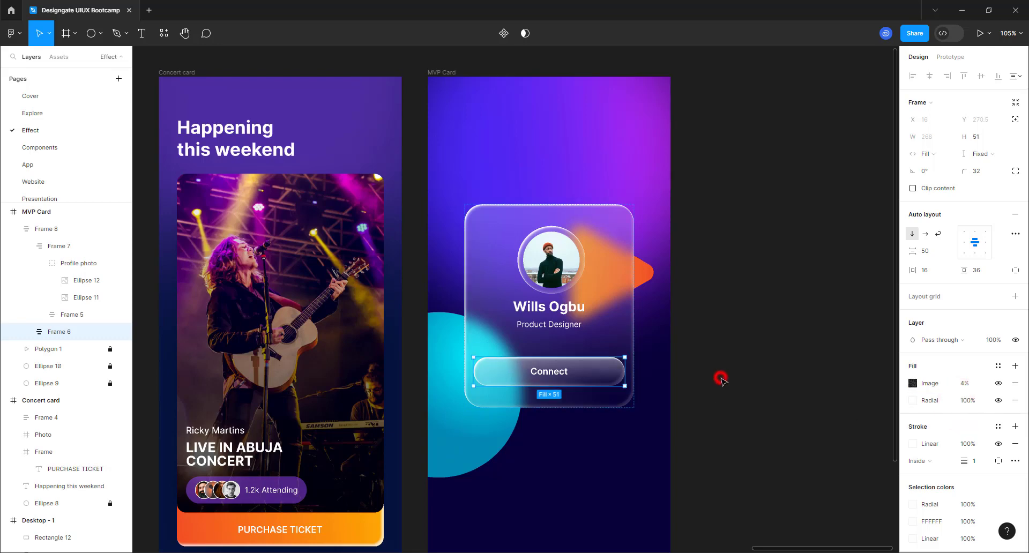
left_click(673, 437)
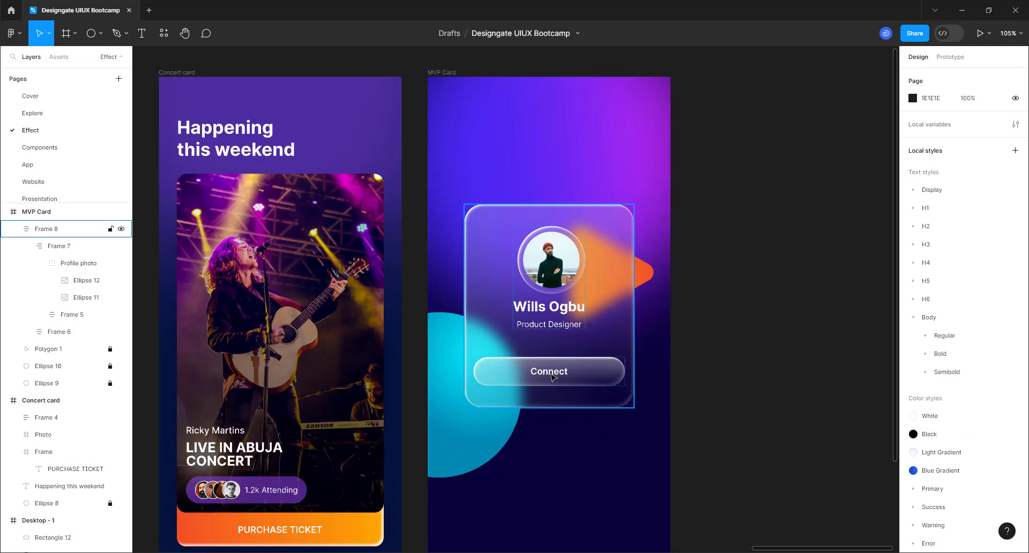
- Add a drop shadow to the Connect label with Y offset 2 and blur 4
scroll(551, 377, "up", 10, "ctrl")
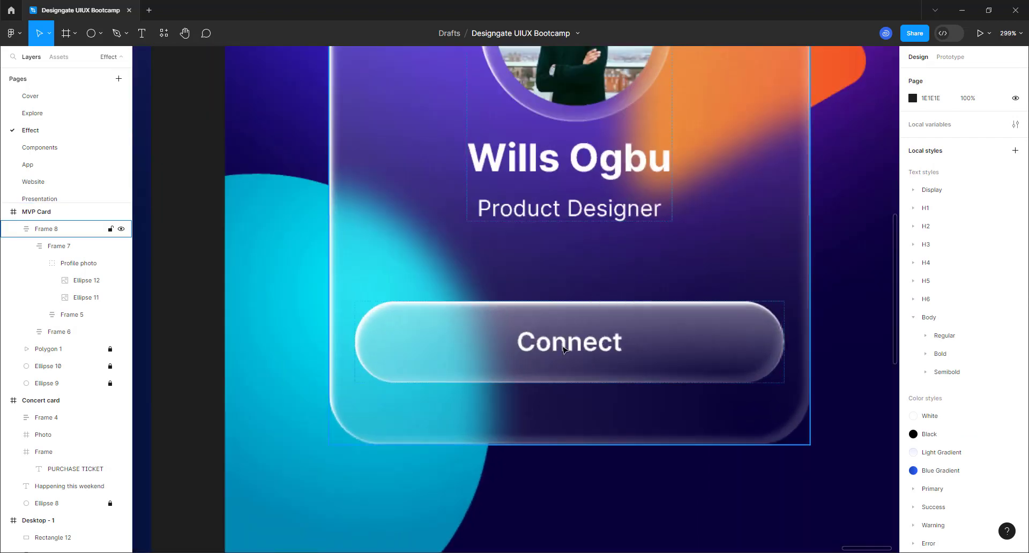
left_click(562, 348)
left_click(563, 349)
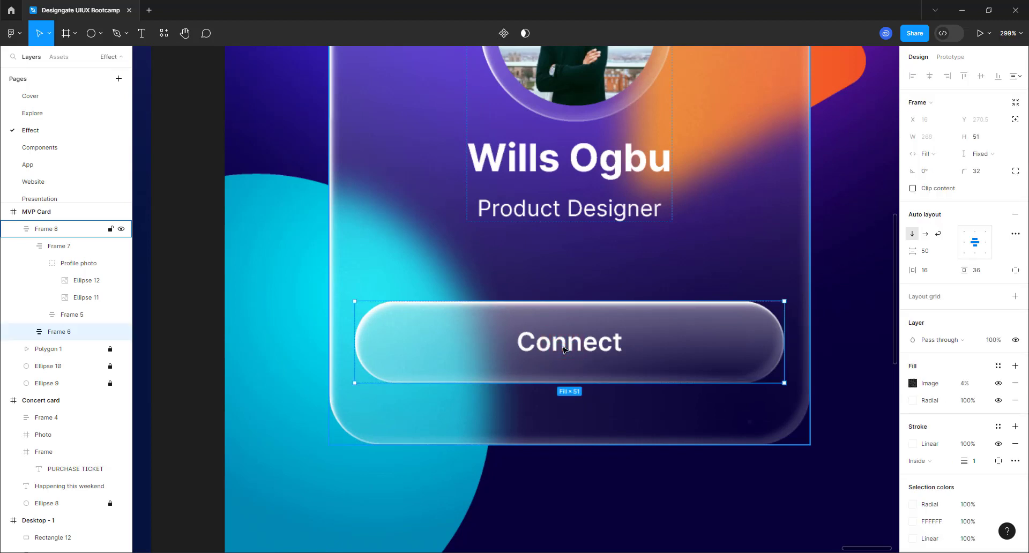
left_click(563, 349)
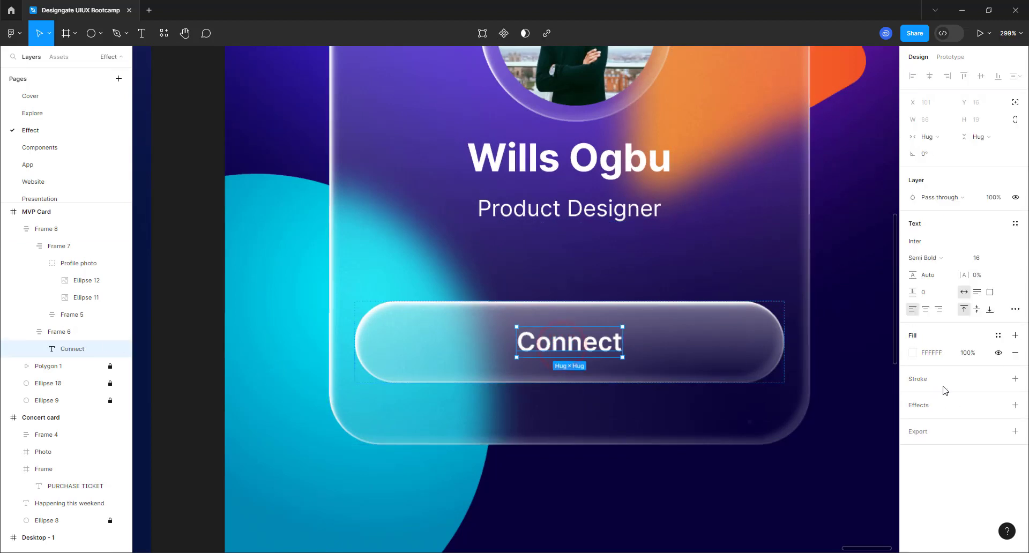
left_click(1015, 406)
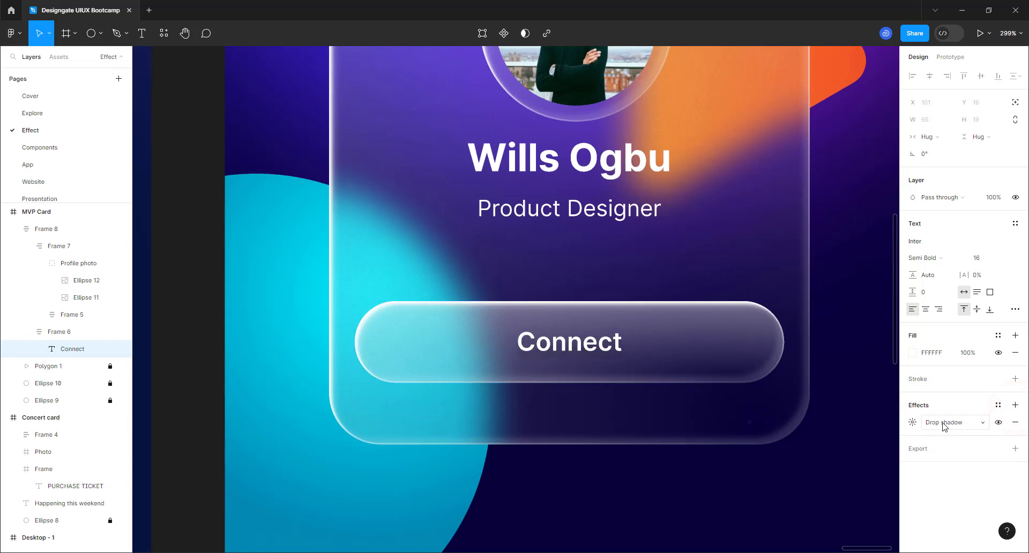
left_click(910, 423)
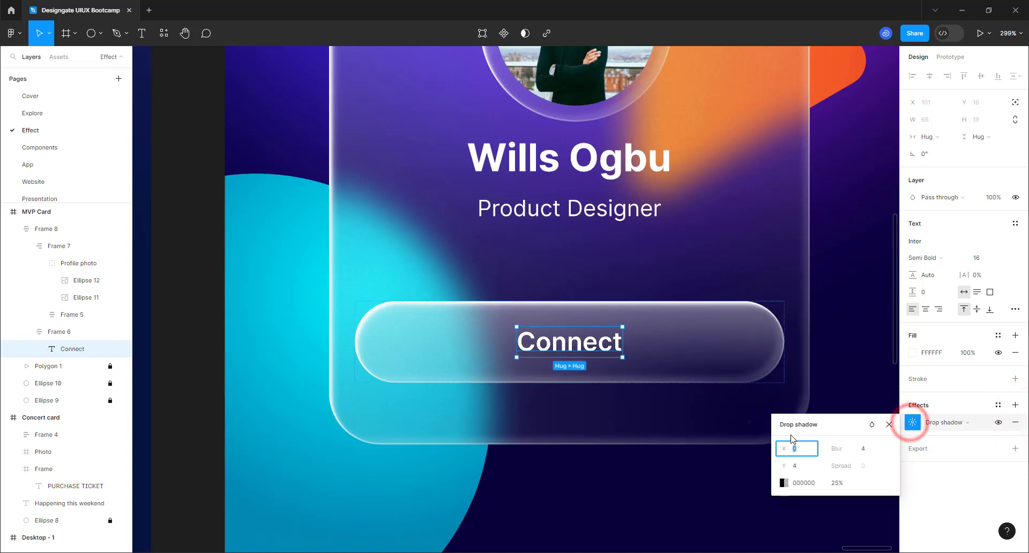
left_click(797, 465)
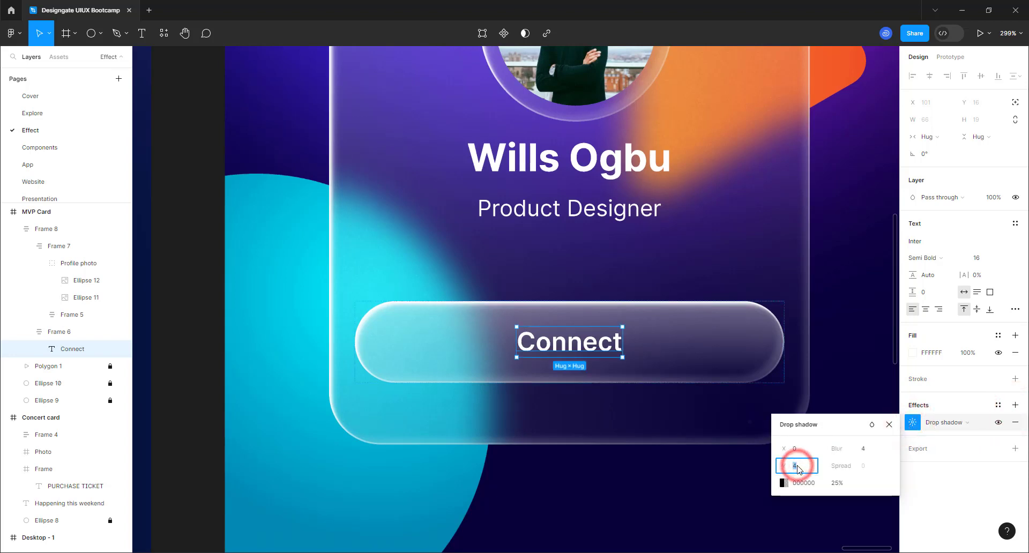
type("8")
left_click(863, 451)
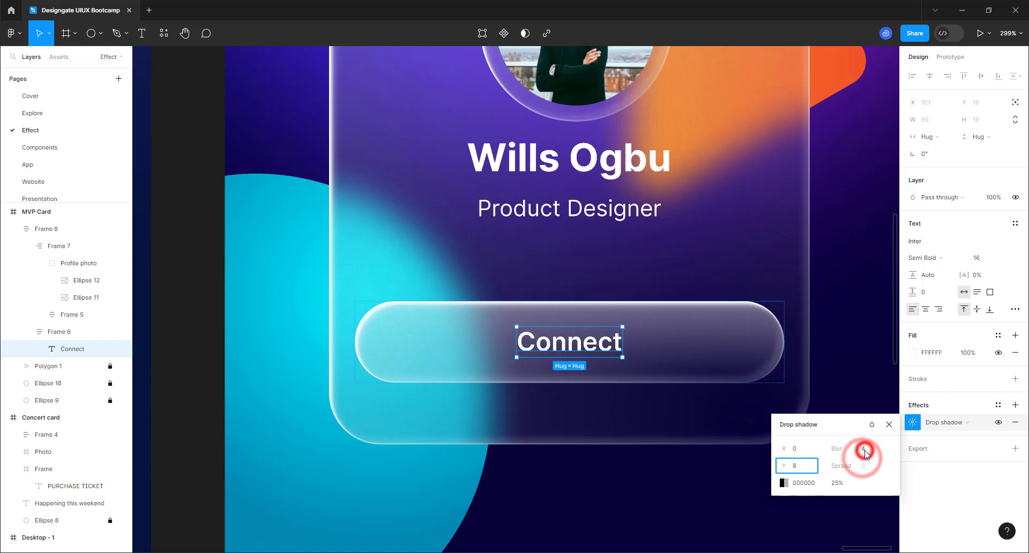
type("16")
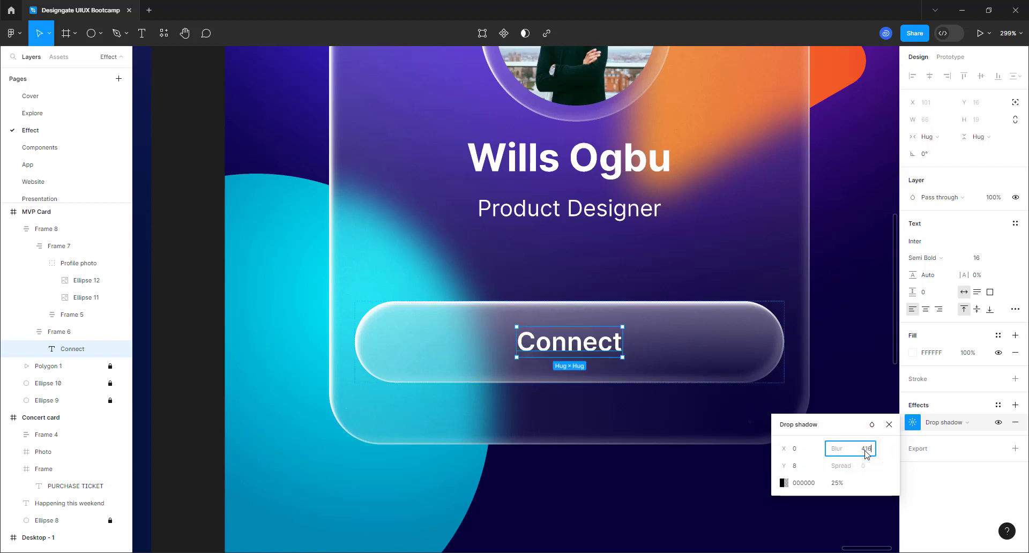
key("Return")
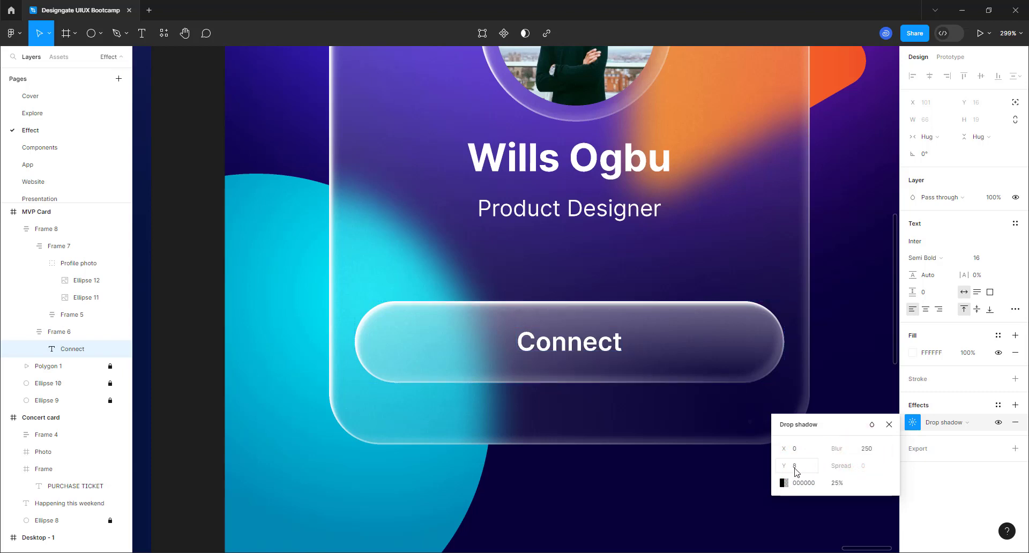
left_click(797, 467)
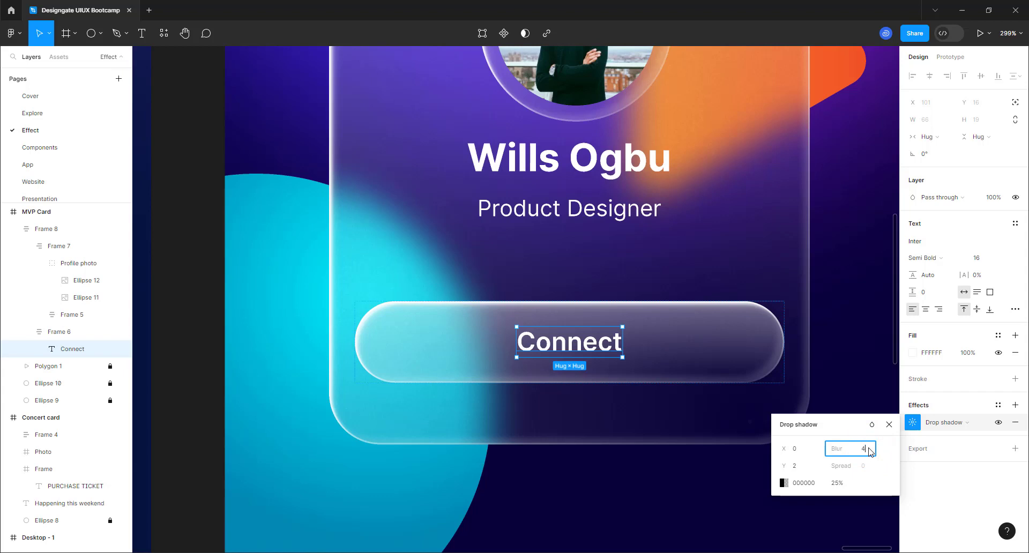
key("Return")
- Colour the shadow 070038, sampled from the dark background, at 47% opacity
left_click(783, 483)
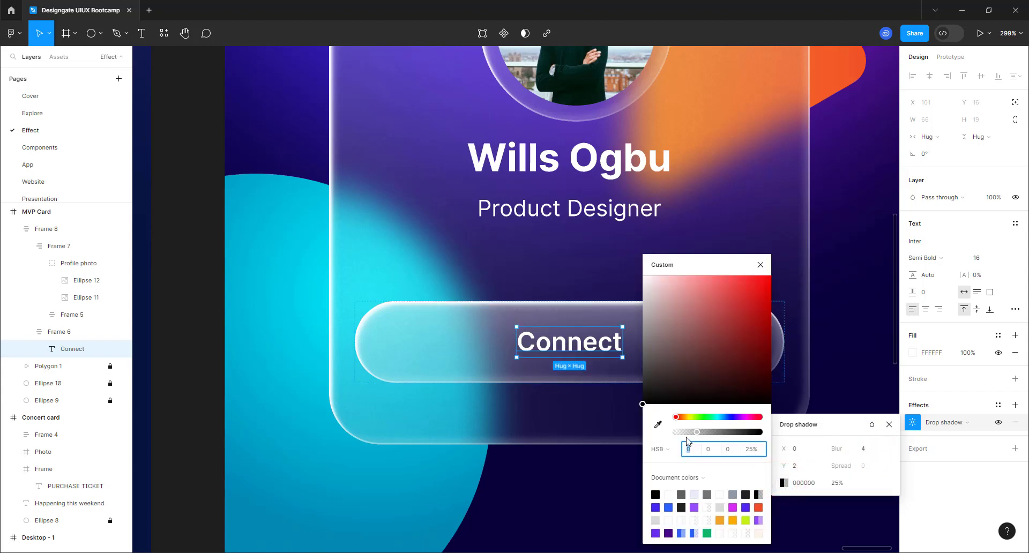
left_click(658, 427)
left_click(833, 376)
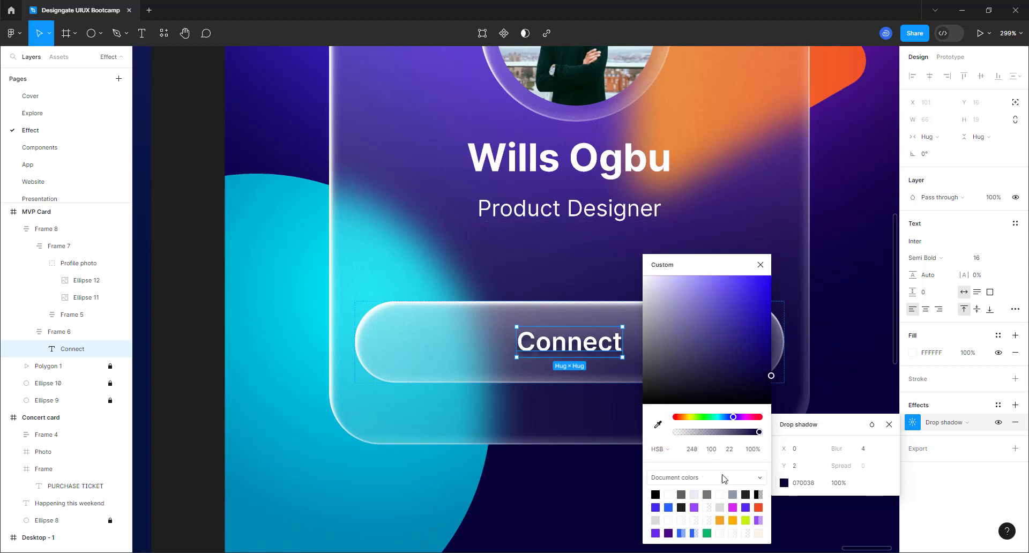
left_click(719, 432)
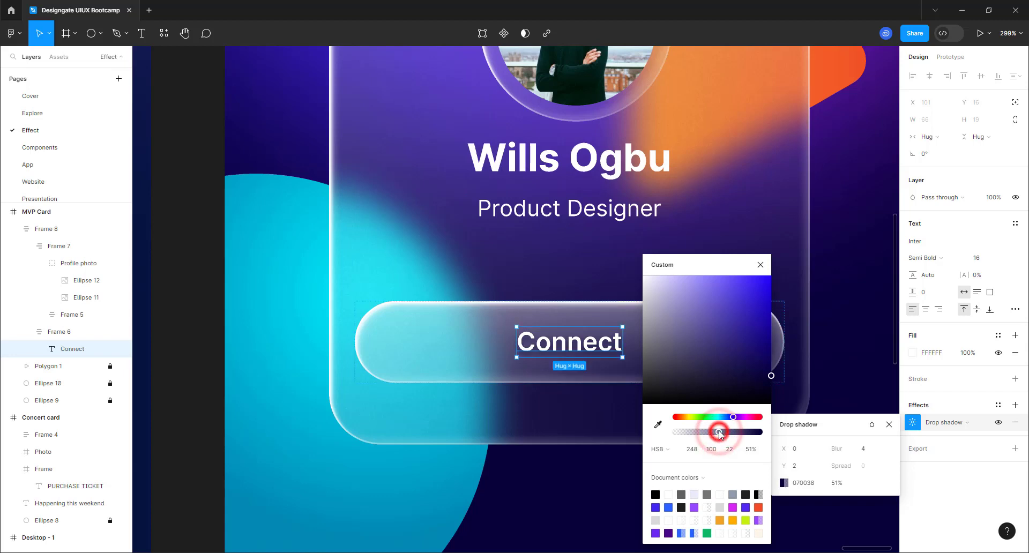
left_click_drag(719, 432, 717, 432)
left_click(875, 293)
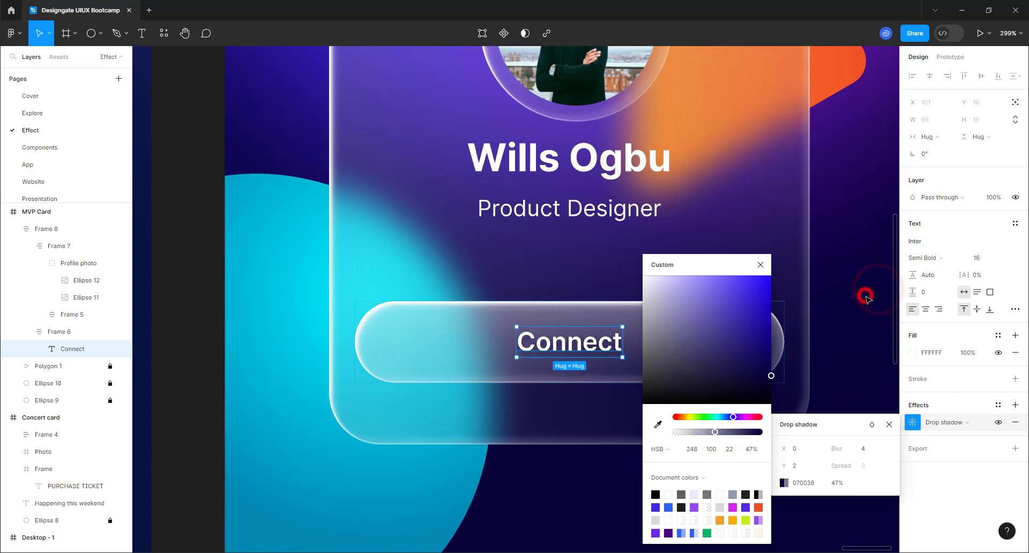
left_click(867, 298)
scroll(652, 434, "down", 5)
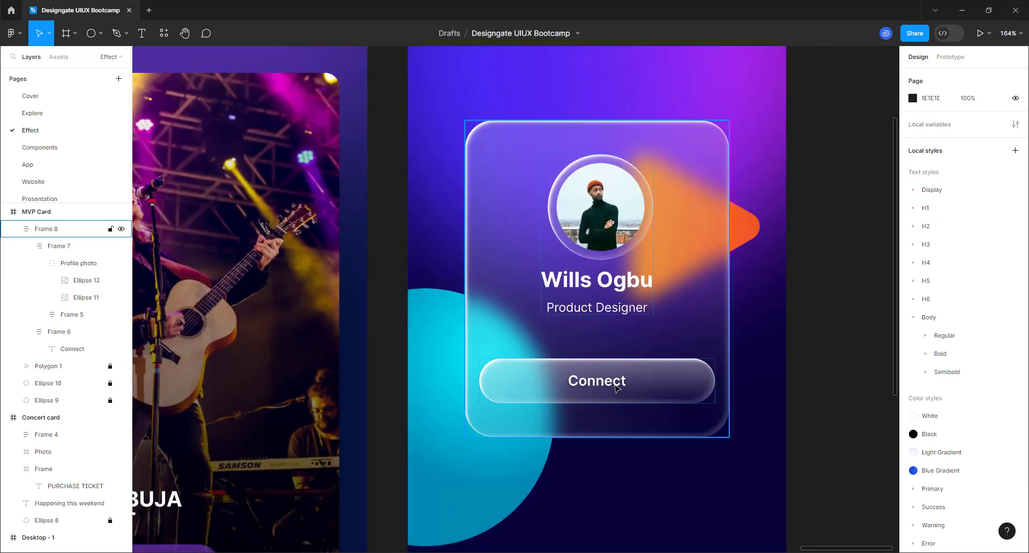
- Write the two-line heading 'Designer of the week' and move it above the card
scroll(616, 434, "down", 3)
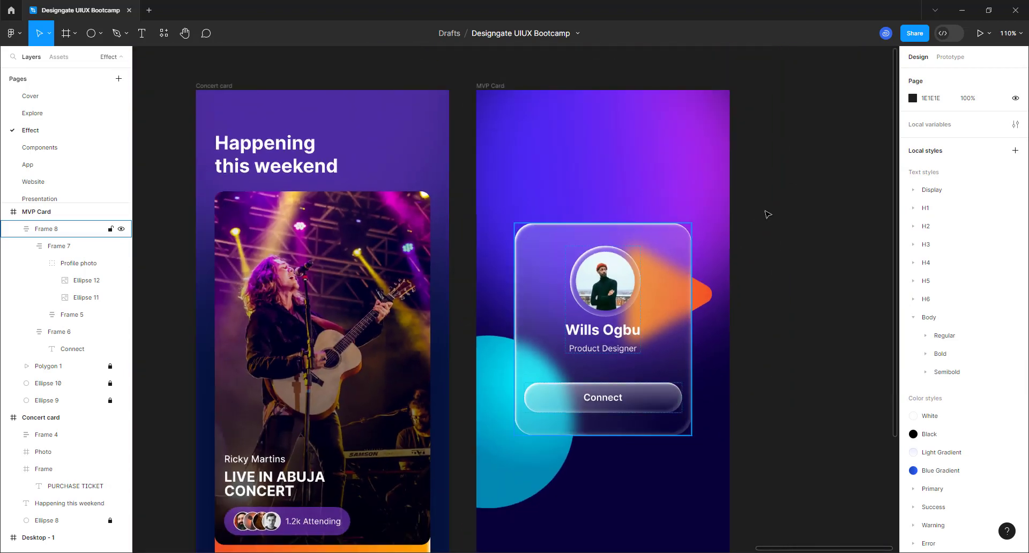
left_click(770, 202)
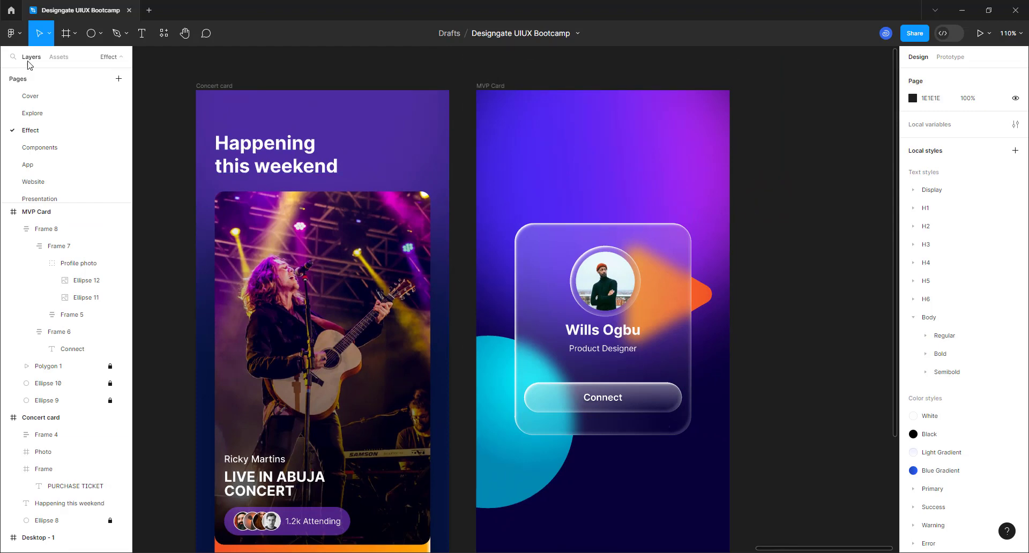
left_click(138, 33)
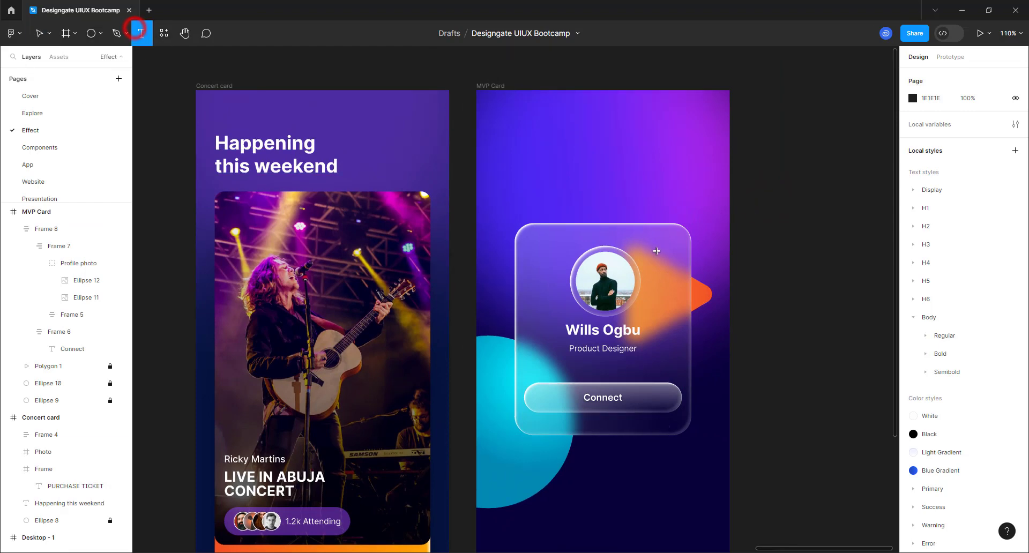
left_click(605, 191)
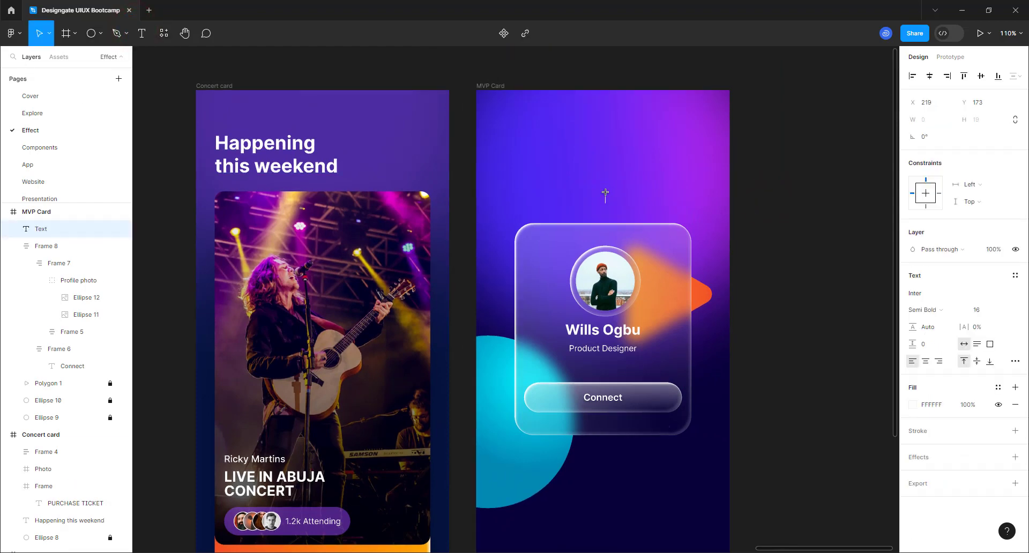
type("Designer of the week")
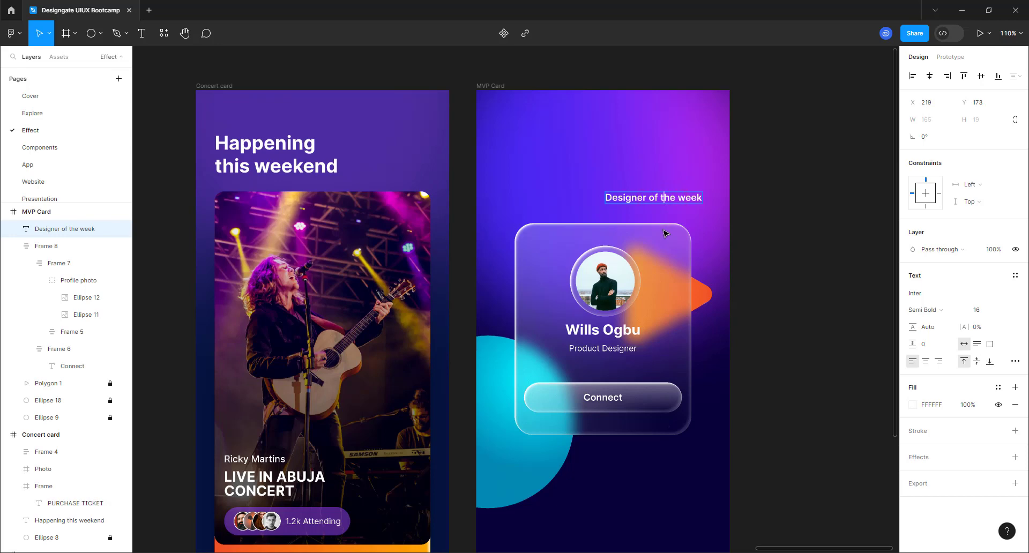
key("Return")
left_click(639, 164)
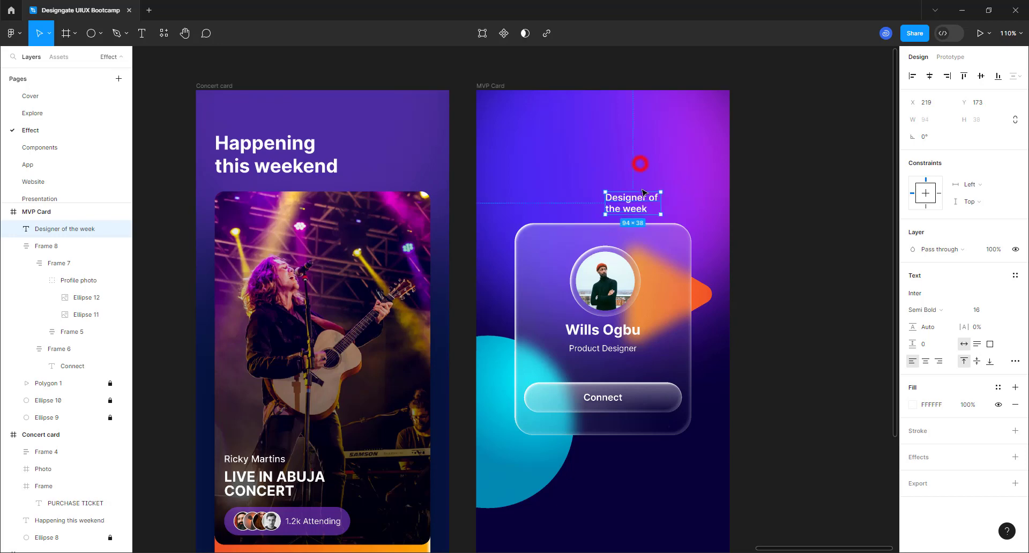
left_click_drag(632, 204, 552, 182)
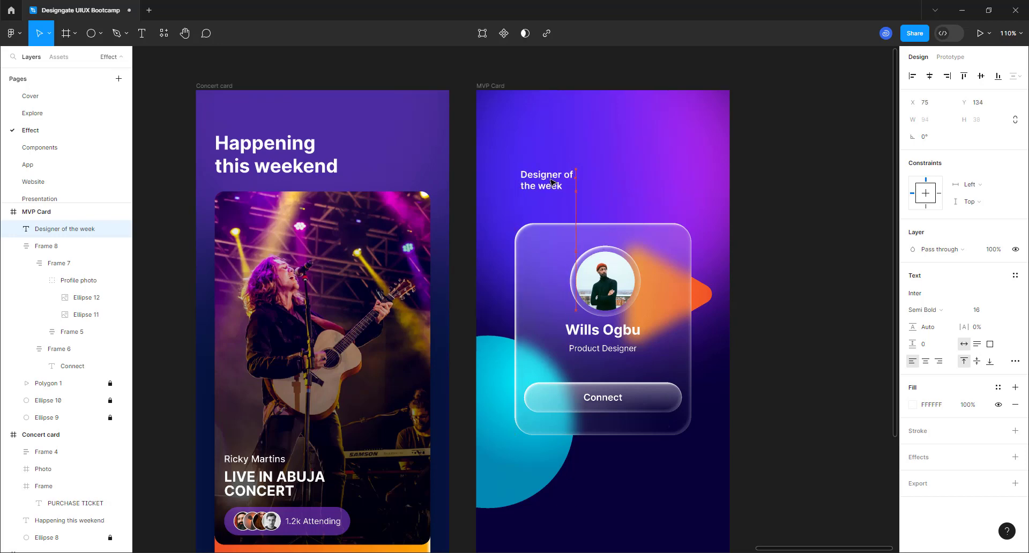
- Set the heading to 32 Extra Bold uppercase and align it with the card's left edge
left_click(1004, 313)
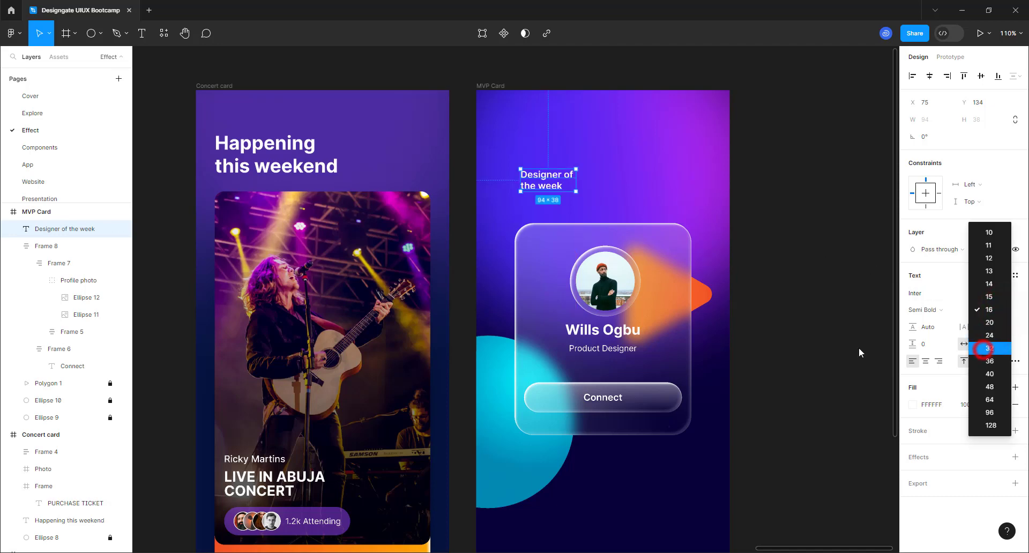
left_click(984, 348)
left_click(935, 311)
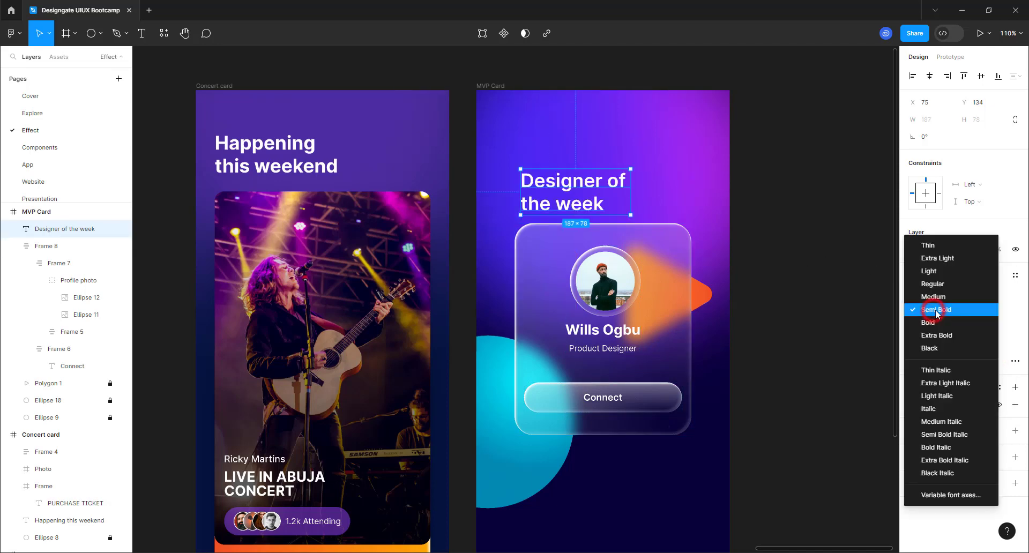
left_click(932, 336)
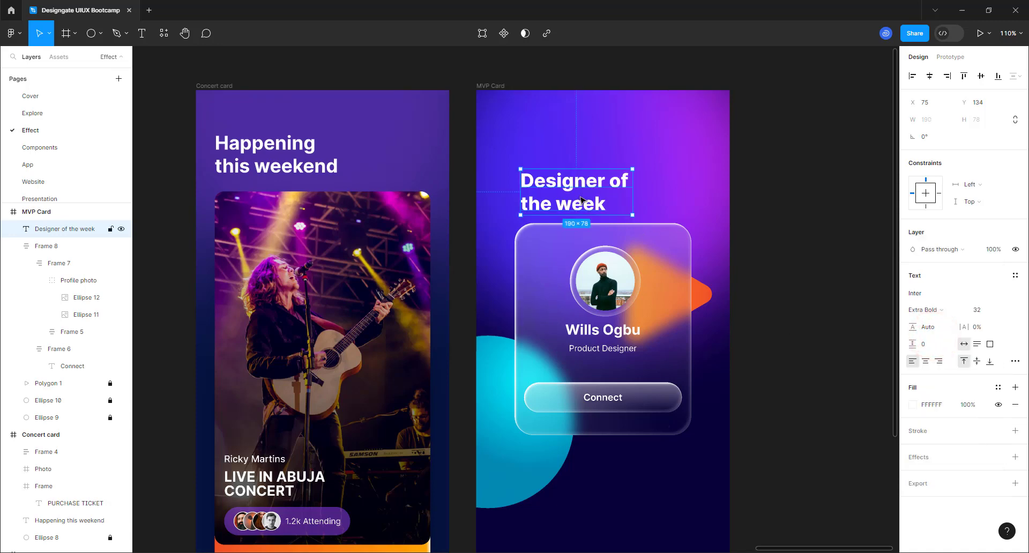
left_click(1014, 361)
left_click(848, 365)
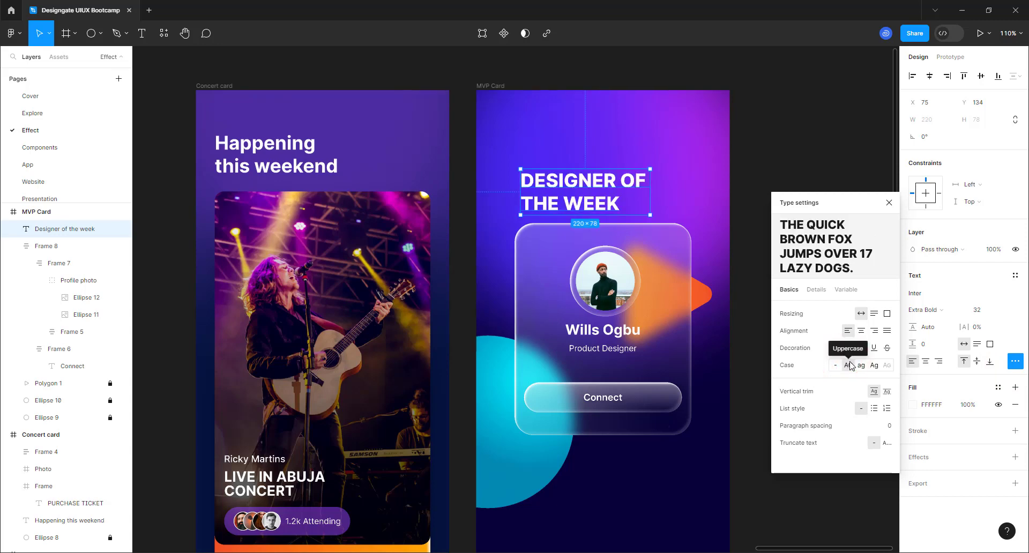
left_click(805, 126)
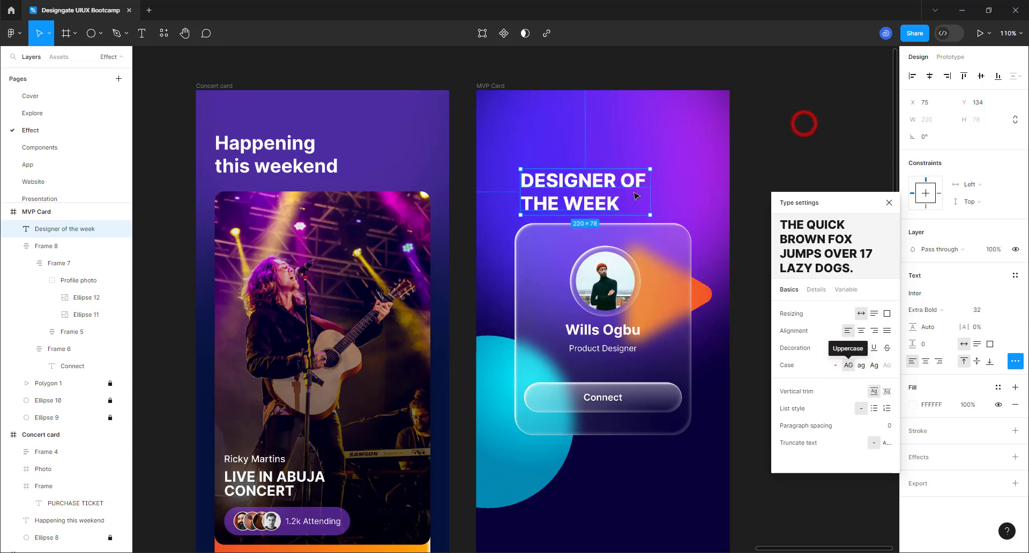
left_click(553, 200)
left_click_drag(554, 201, 551, 197)
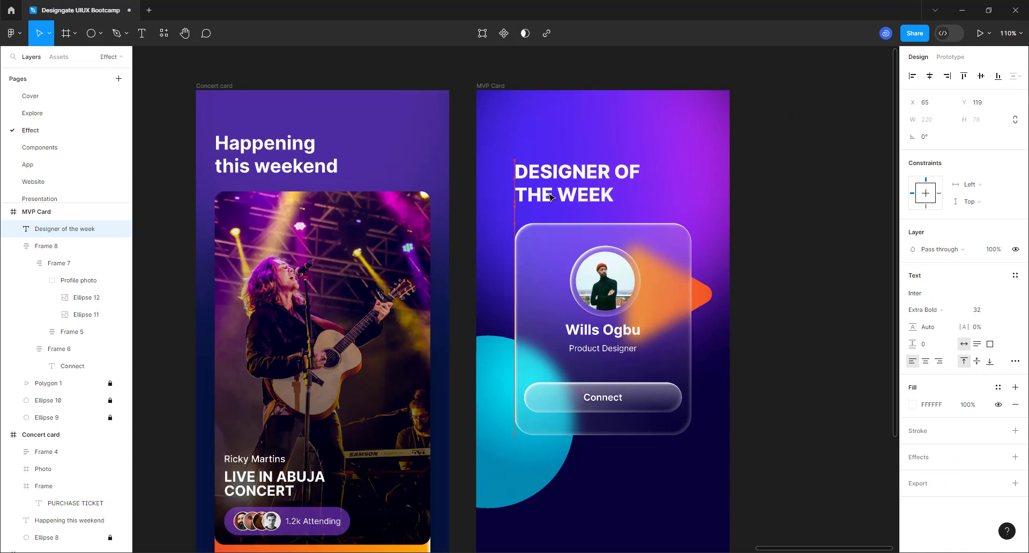
left_click(807, 234)
- Change Frame 6, the Connect button, from corner radius 32 to 8
scroll(560, 219, "down", 5)
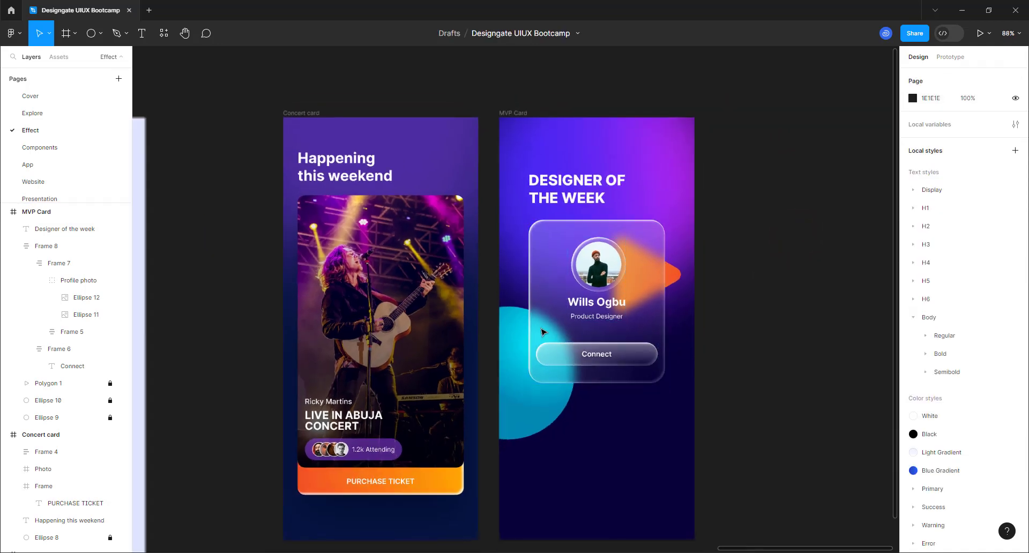
scroll(581, 474, "up", 3)
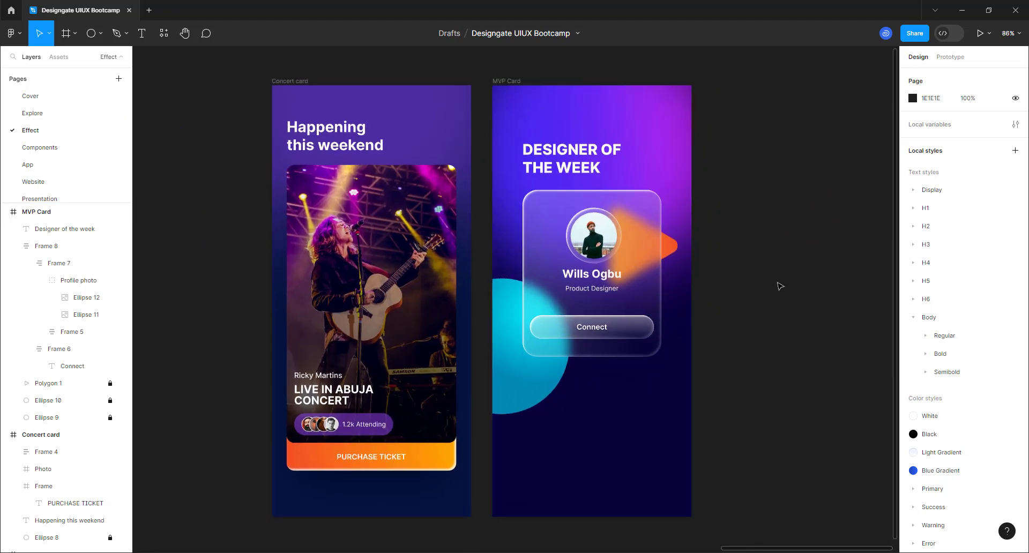
left_click(637, 336)
left_click(637, 335)
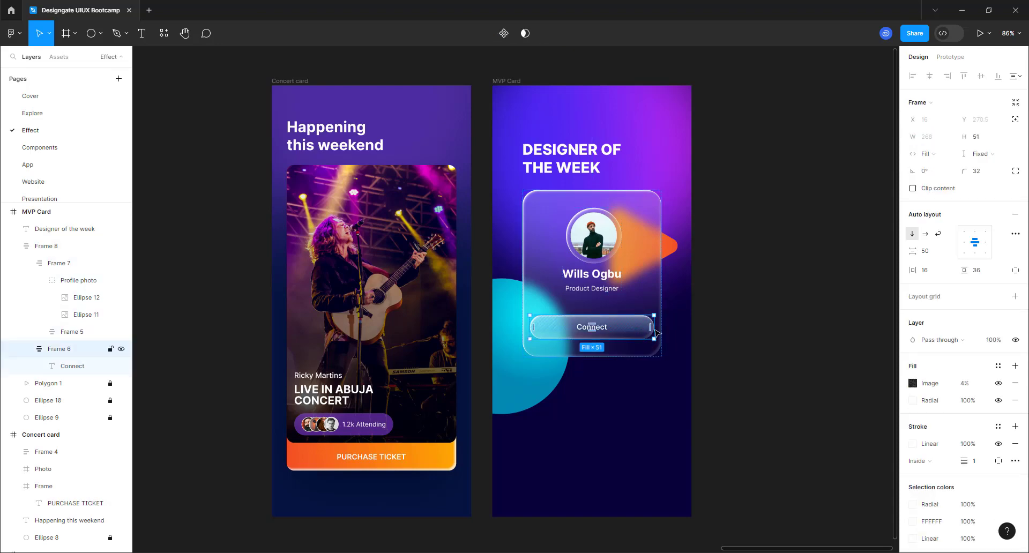
left_click(974, 172)
type("8")
key("Return")
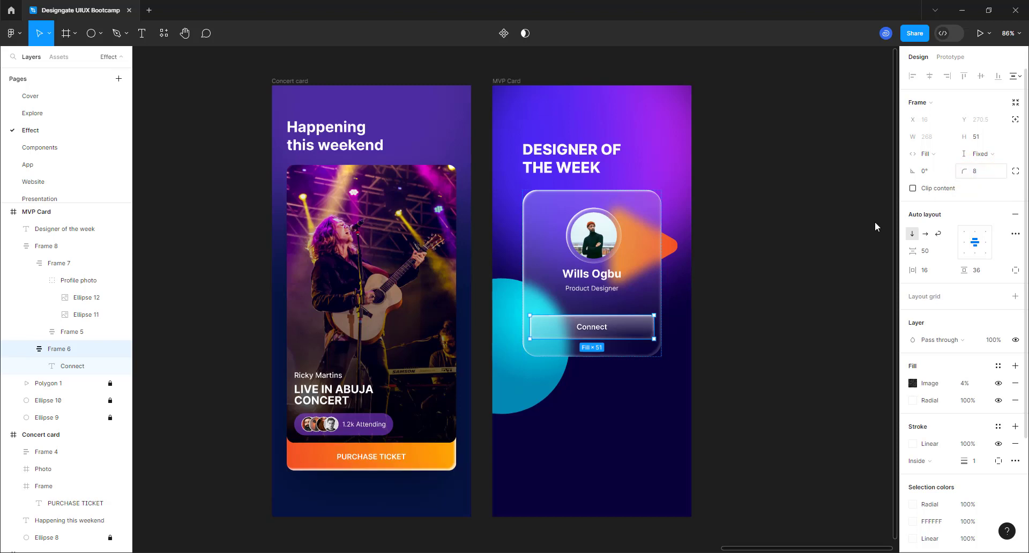
left_click(793, 286)
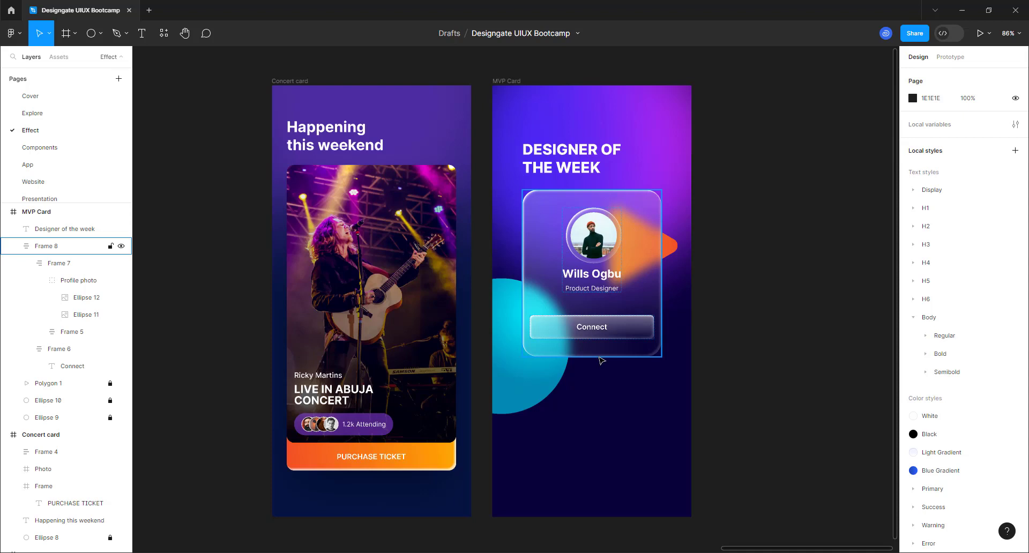
- Turn off all three inner shadow effects on Frame 6 and preview the button without them
left_click(621, 336)
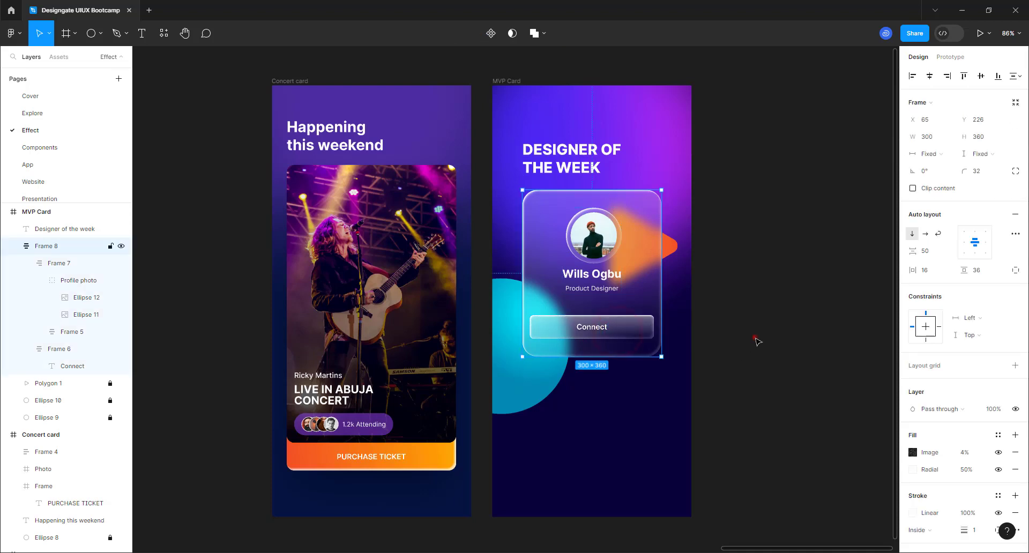
left_click(611, 322)
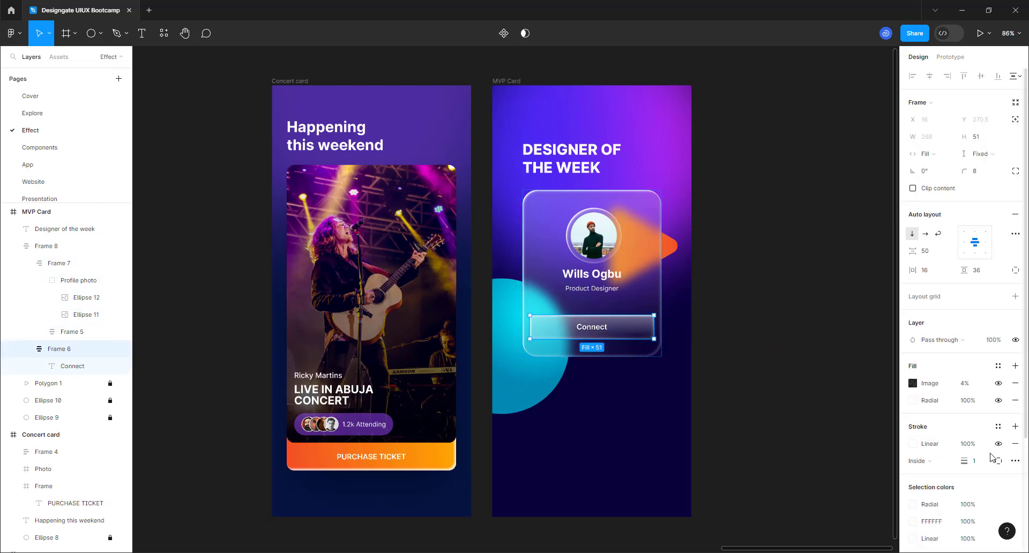
scroll(959, 444, "down", 3)
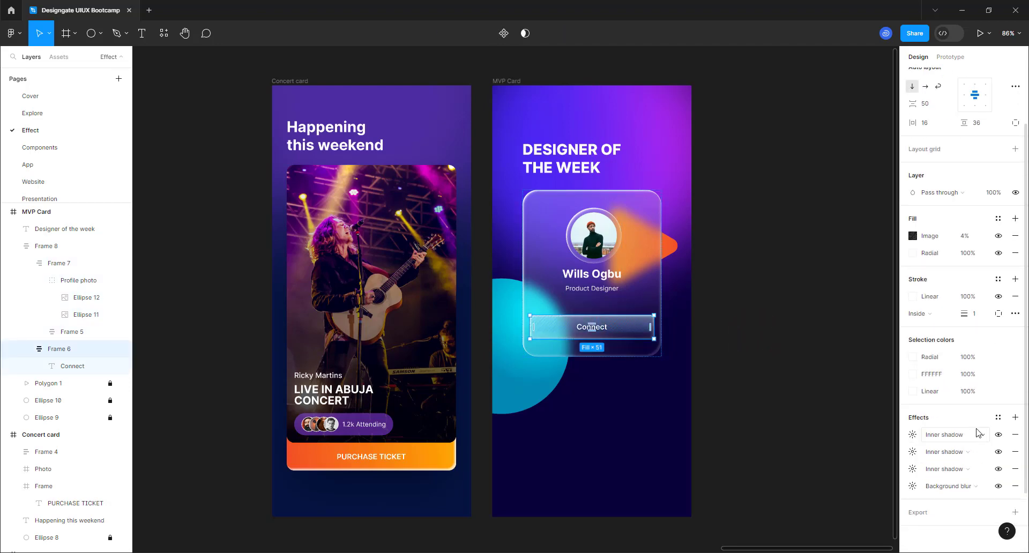
left_click(913, 435)
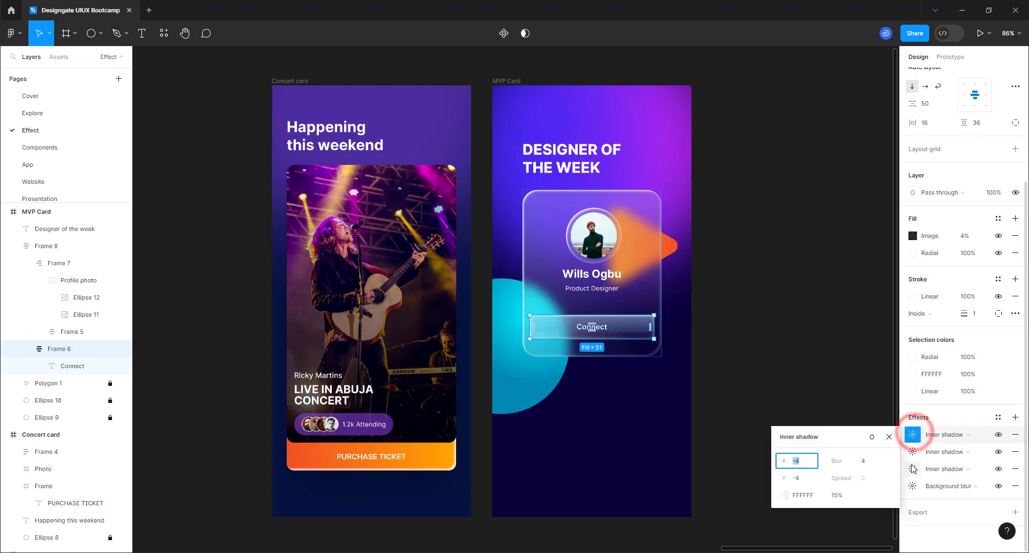
left_click(998, 435)
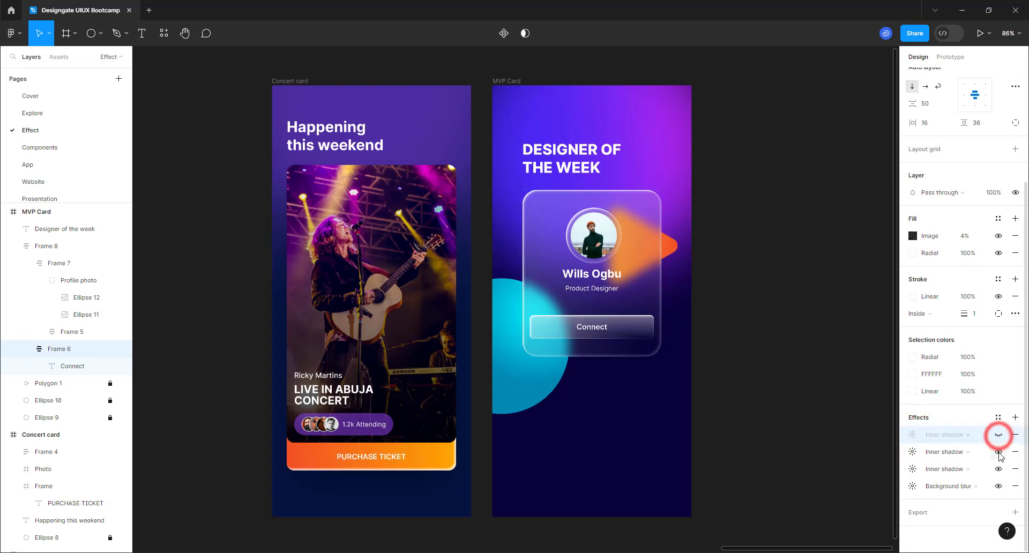
left_click(998, 451)
left_click(998, 469)
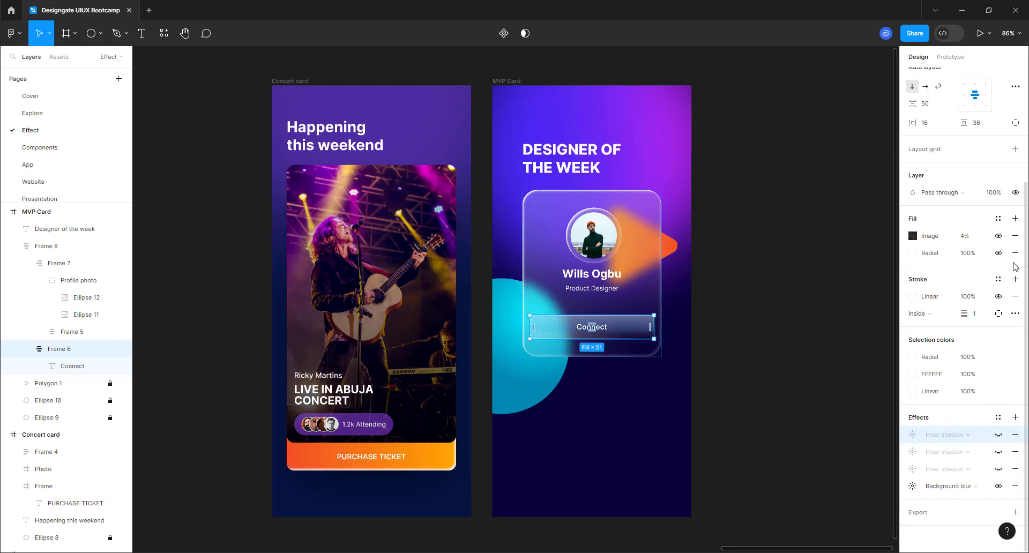
left_click(690, 292)
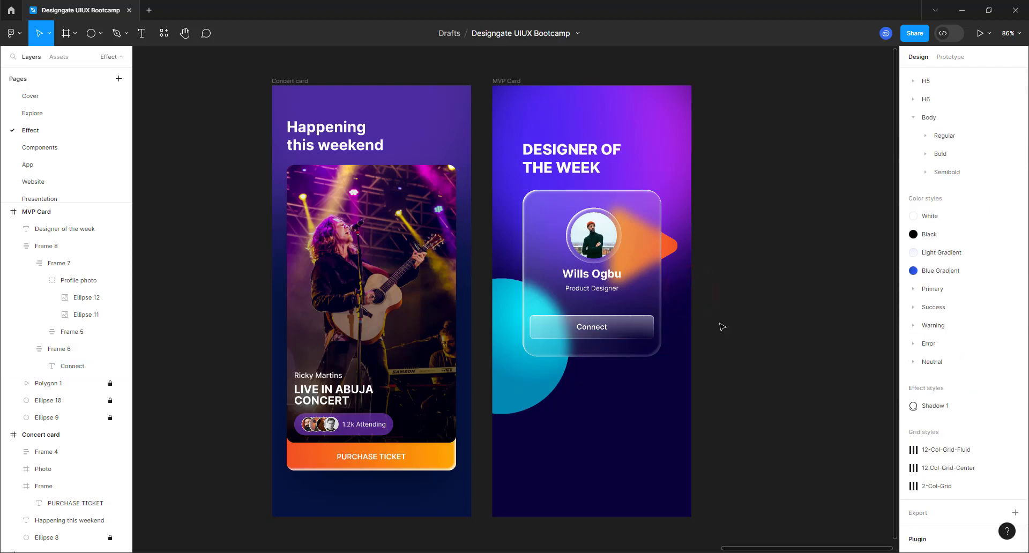
left_click(630, 333)
left_click(629, 333)
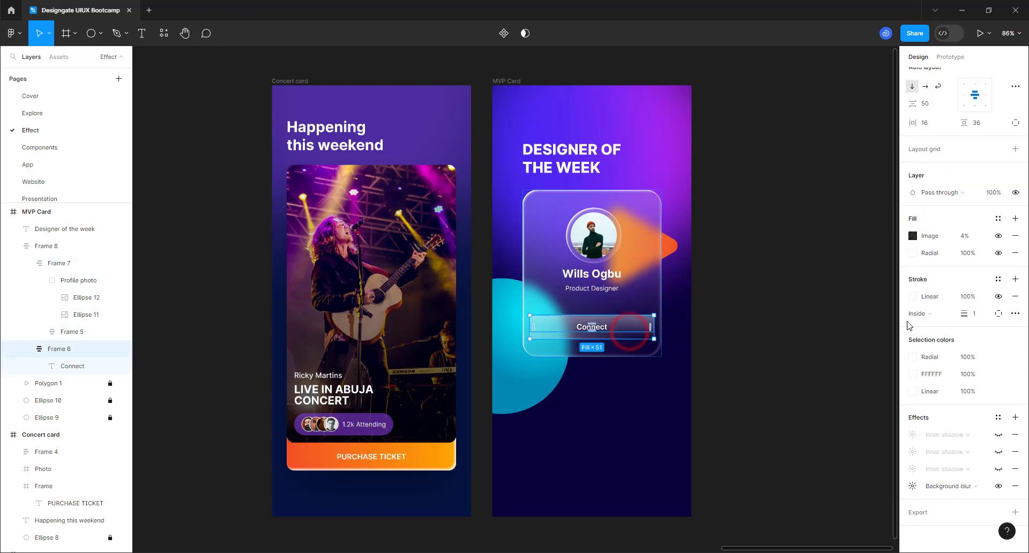
left_click(872, 329)
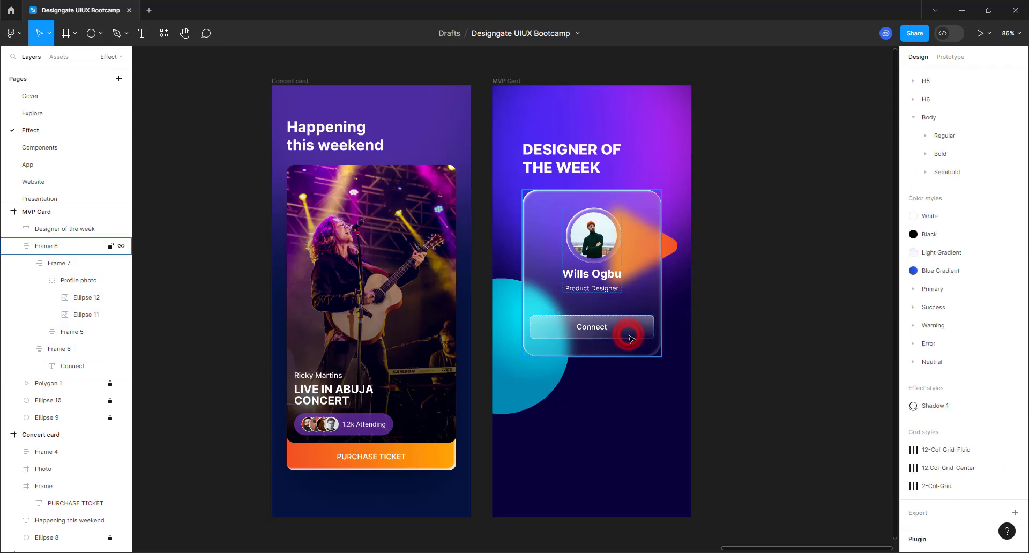
left_click(630, 337)
left_click(631, 338)
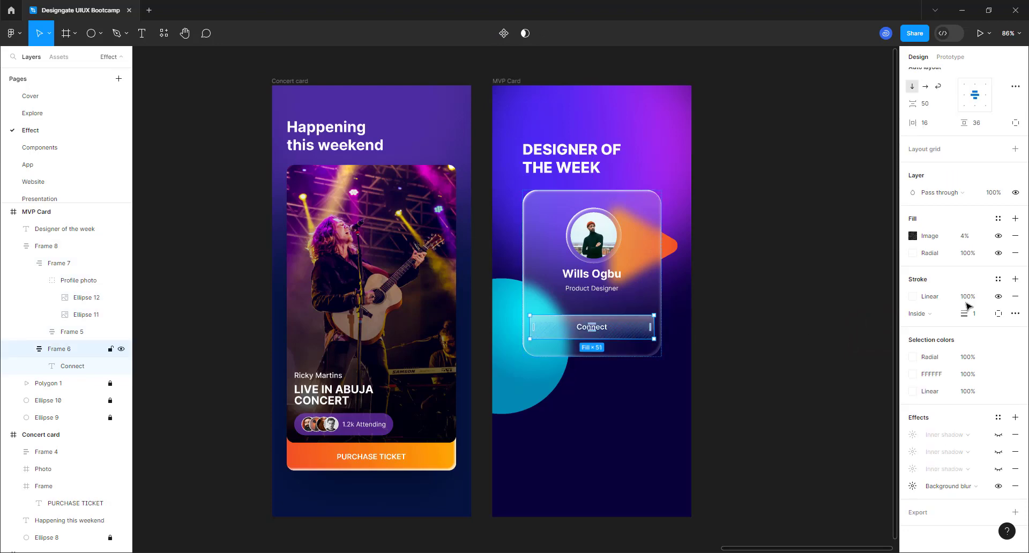
- Set the Connect button's radial gradient stops to 58% and 42% opacity
left_click(914, 253)
left_click(888, 250)
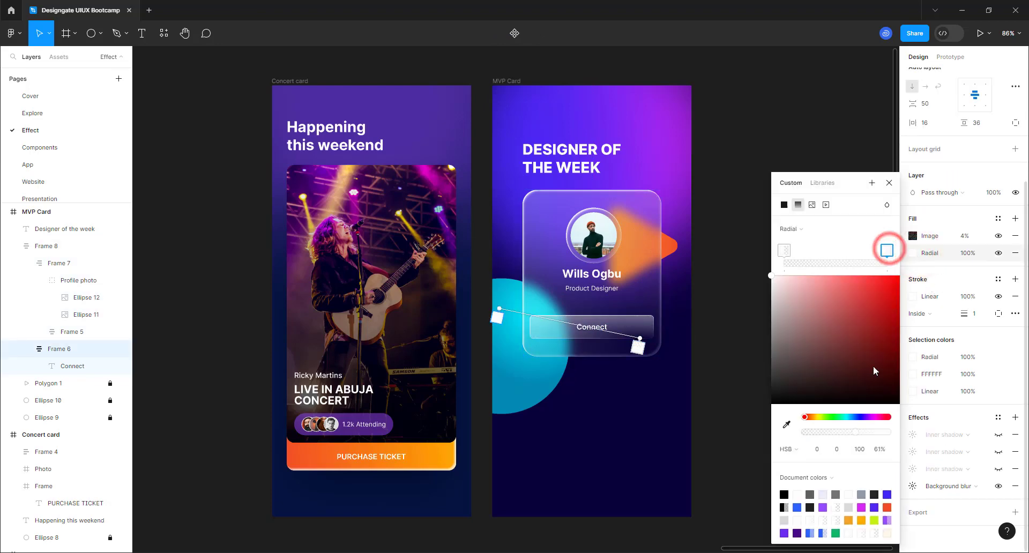
left_click(879, 432)
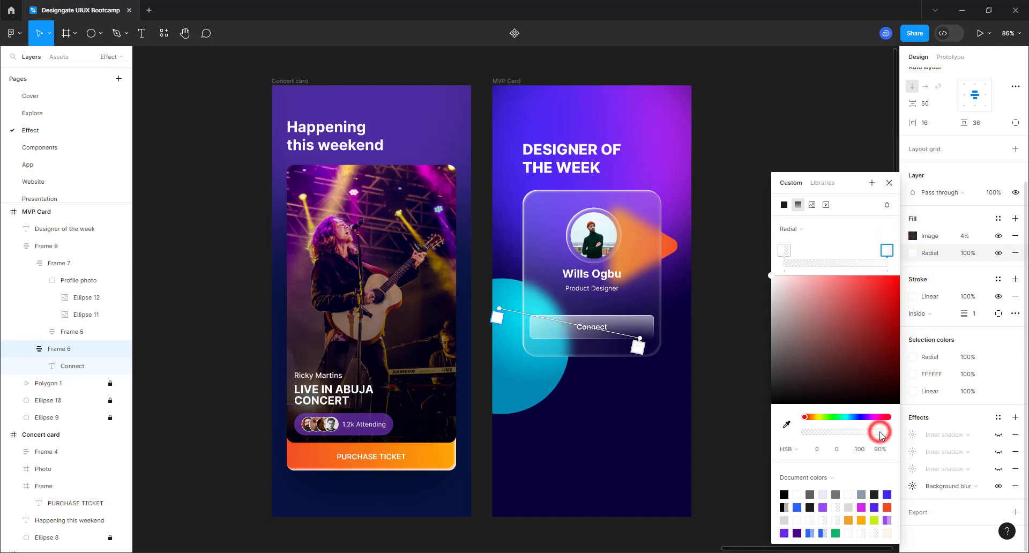
left_click(853, 431)
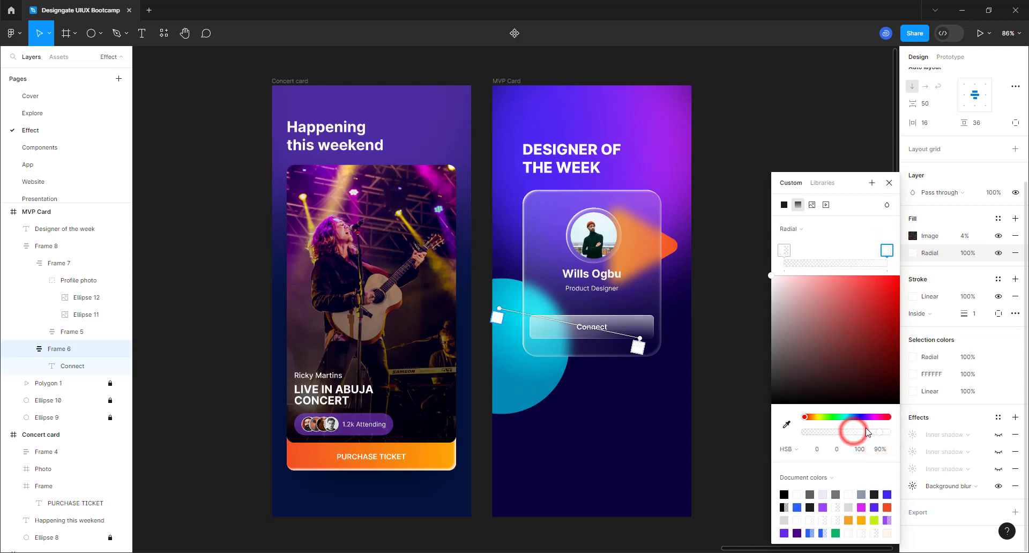
left_click(783, 250)
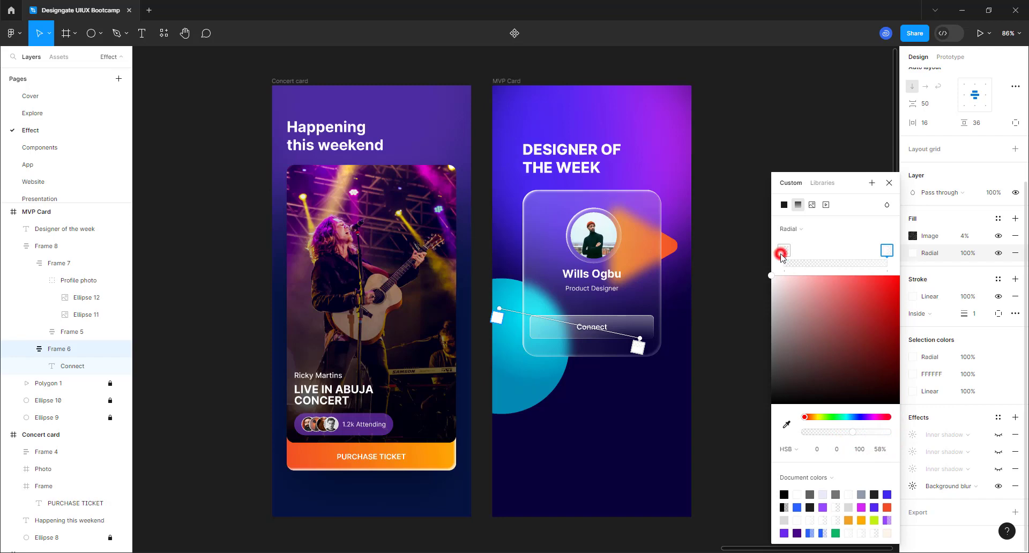
left_click(853, 433)
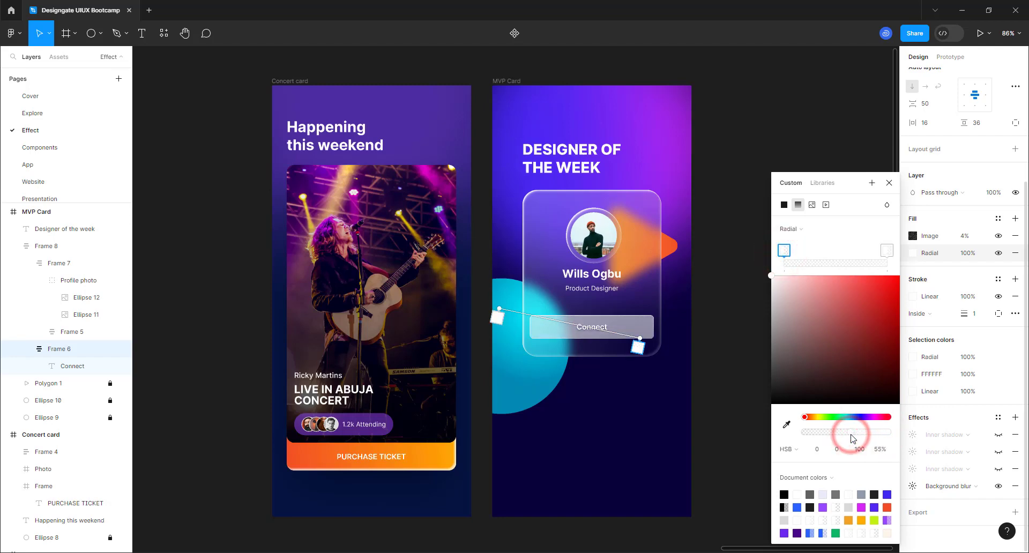
left_click(840, 433)
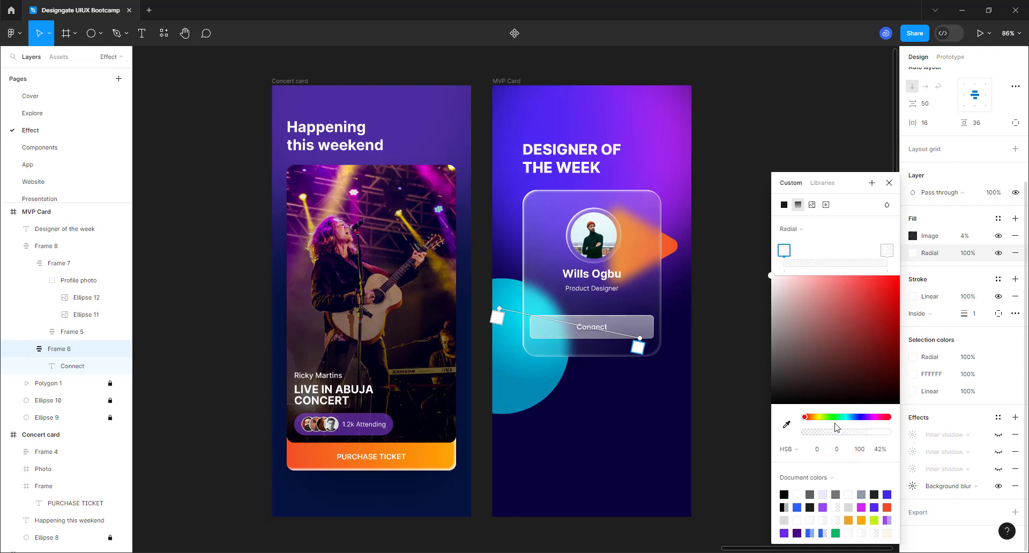
left_click(890, 183)
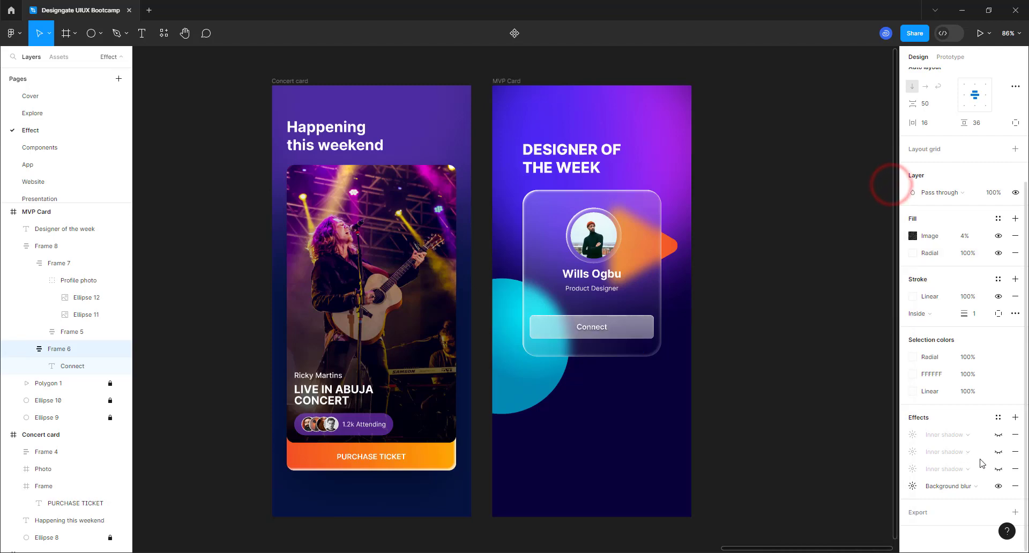
- Show the second and third inner shadows again, keeping the first hidden
left_click(998, 469)
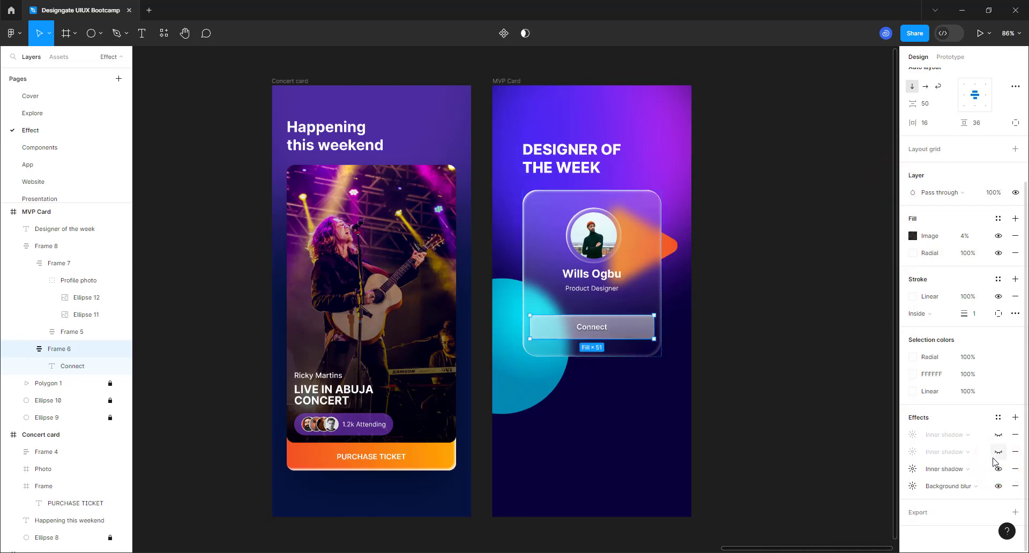
left_click(994, 453)
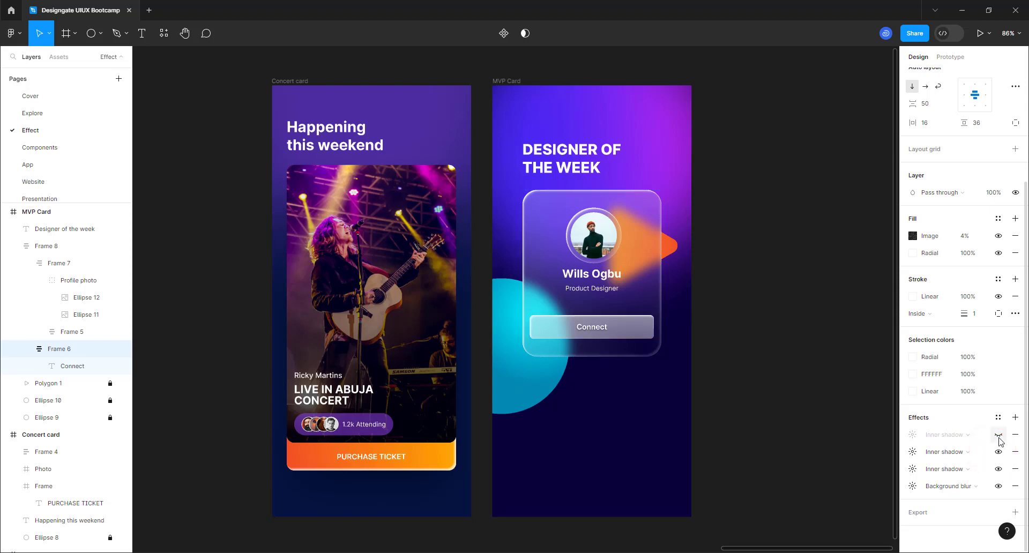
left_click(998, 434)
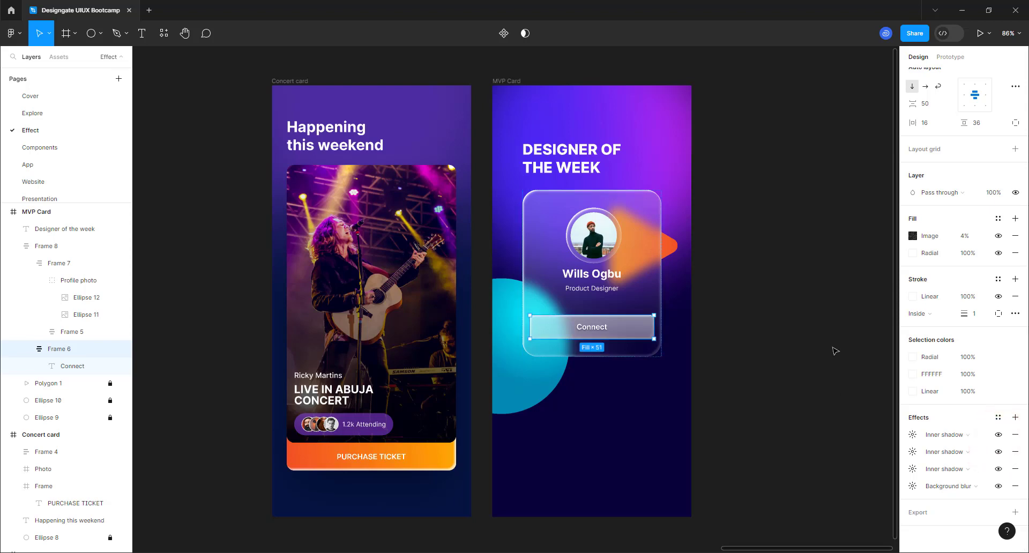
left_click(997, 434)
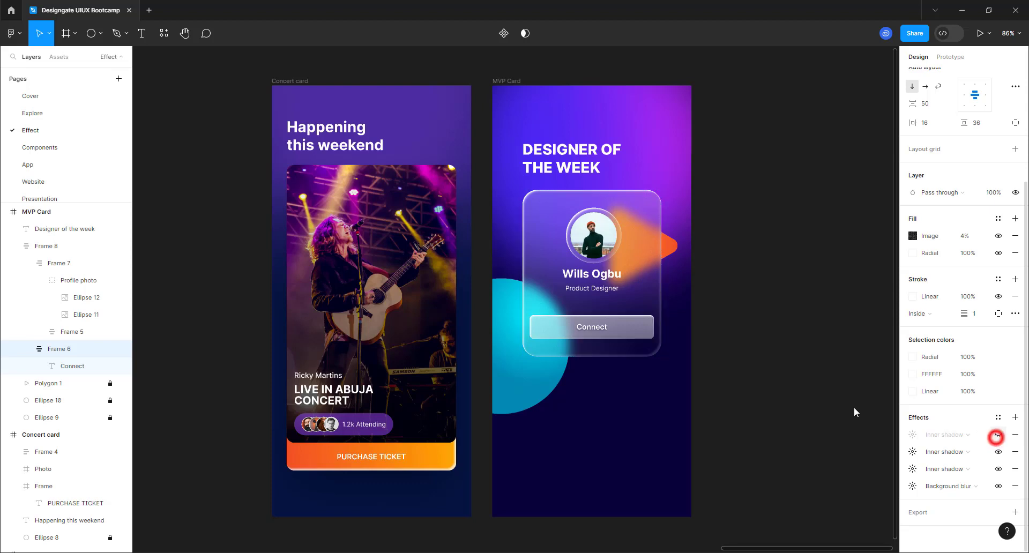
left_click(794, 314)
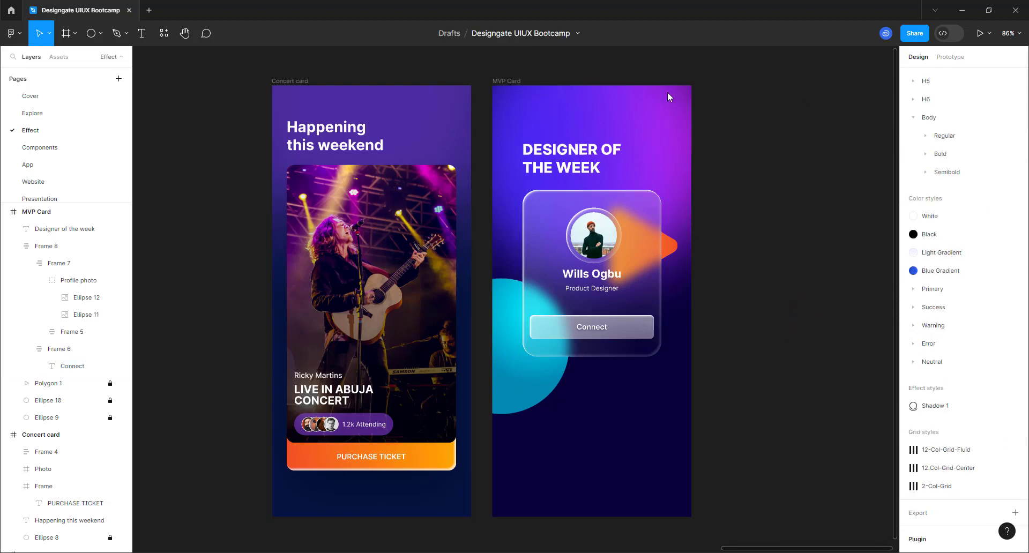
- Set the spacing between the photo and name in their group to 16
scroll(552, 343, "up", 1)
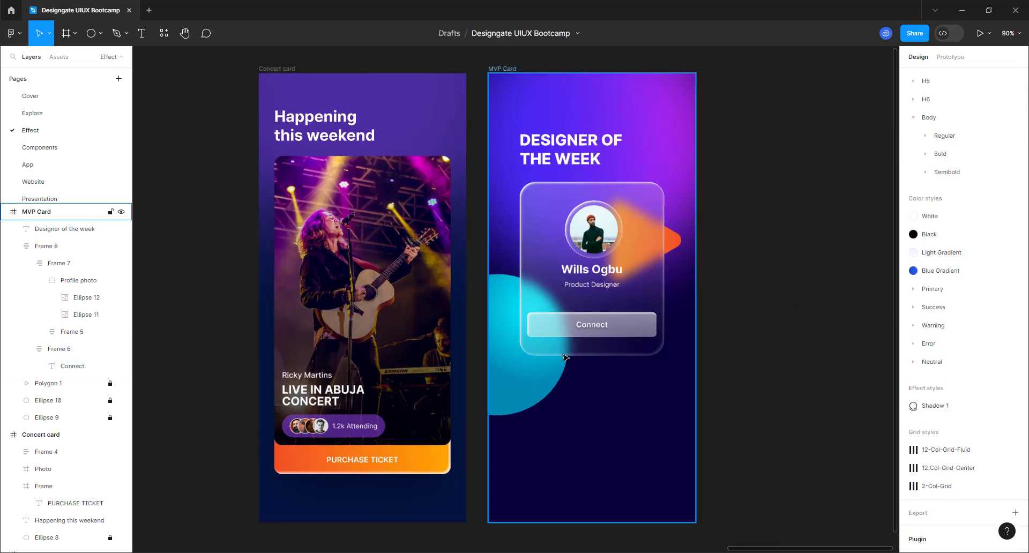
double_click(603, 241)
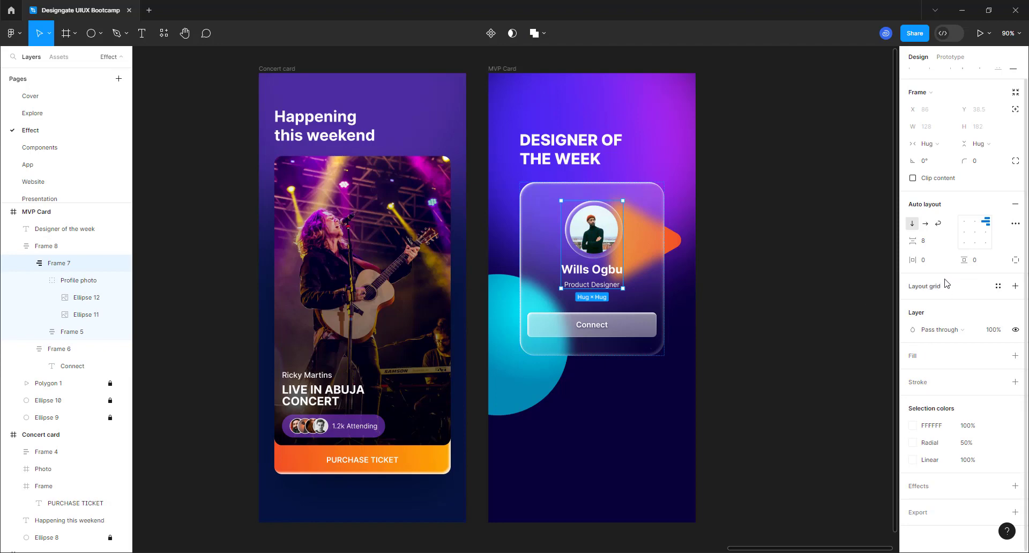
left_click(935, 246)
type("1")
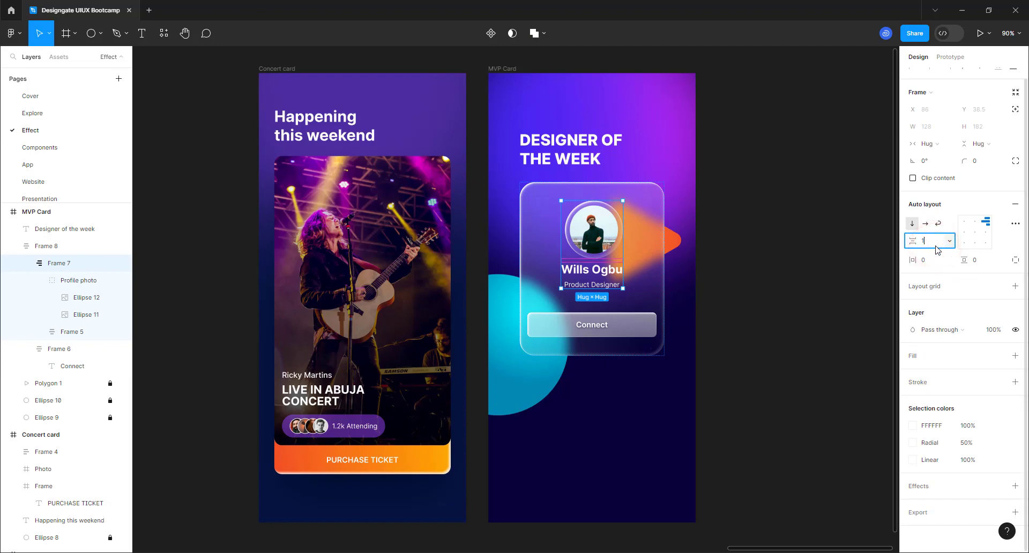
type("6")
key("Return")
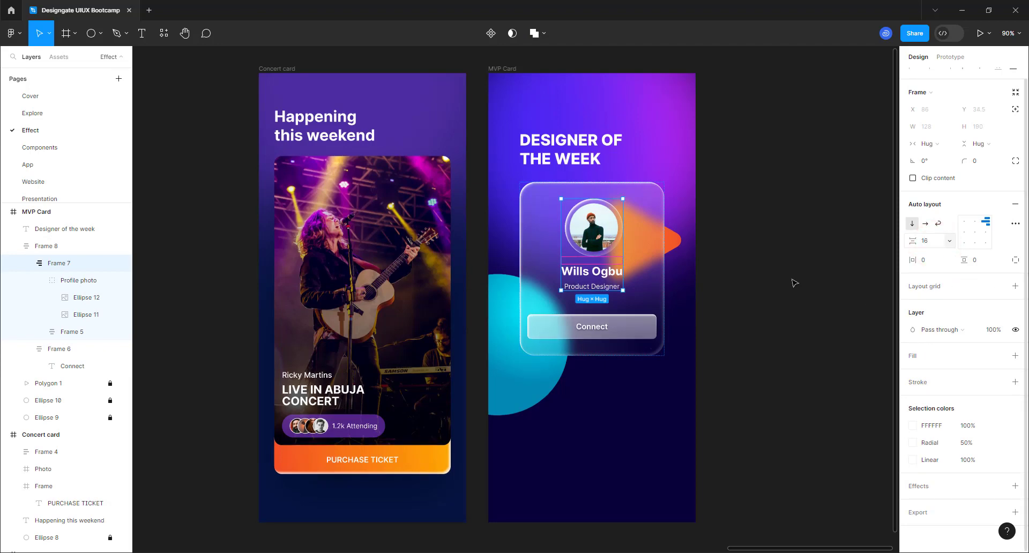
left_click(732, 271)
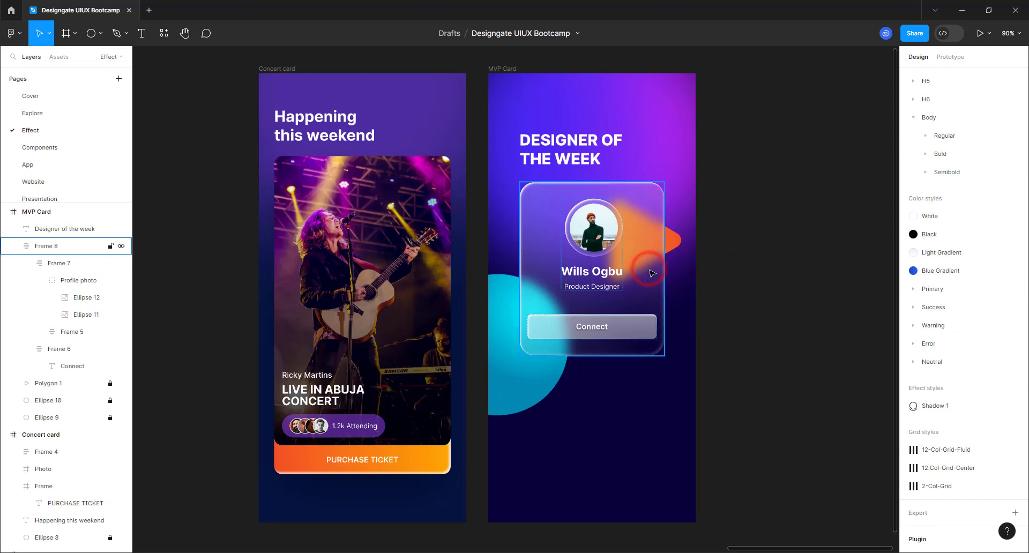
- Change Frame 8's vertical item spacing from 50 to 32
left_click(599, 314)
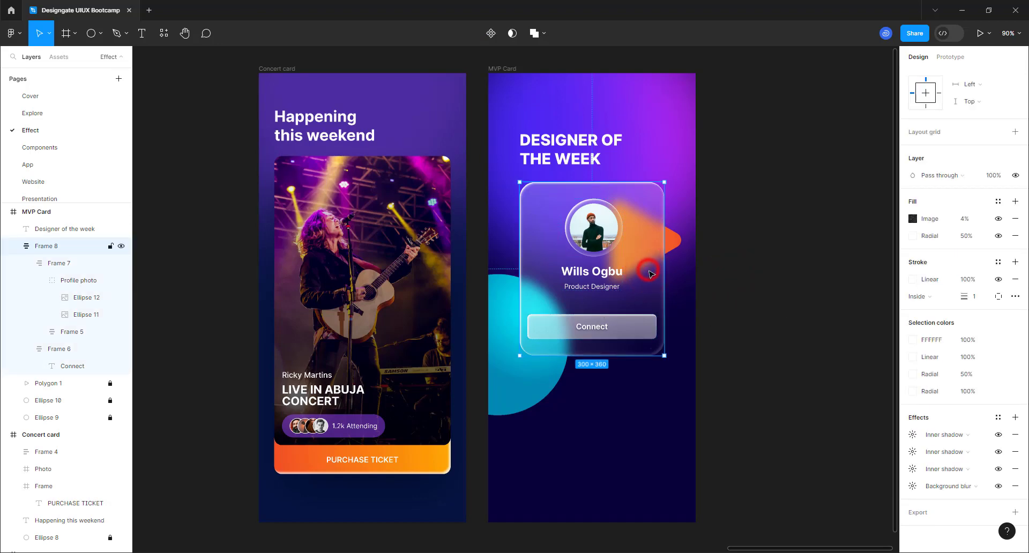
scroll(978, 293, "up", 5)
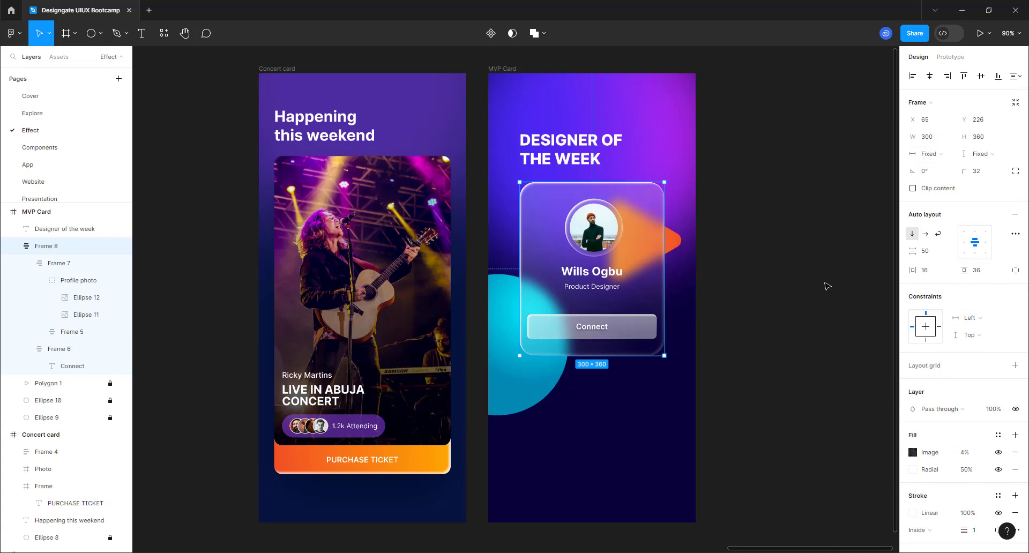
left_click(926, 254)
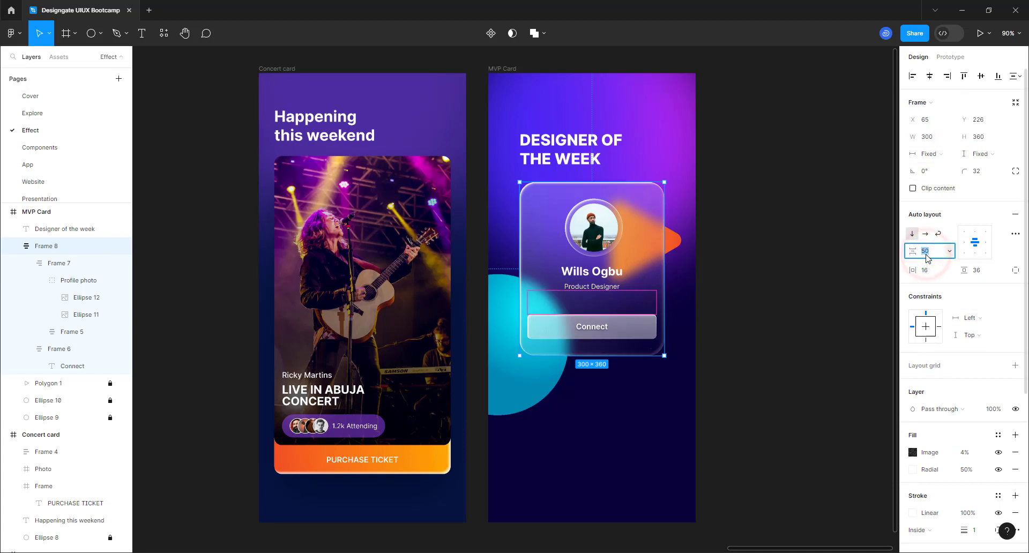
key("Return")
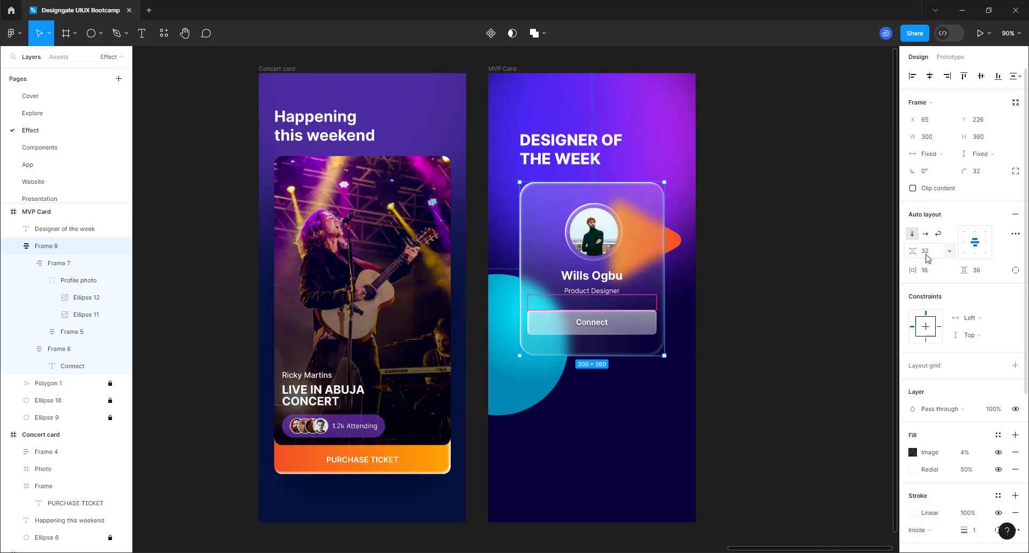
left_click(712, 300)
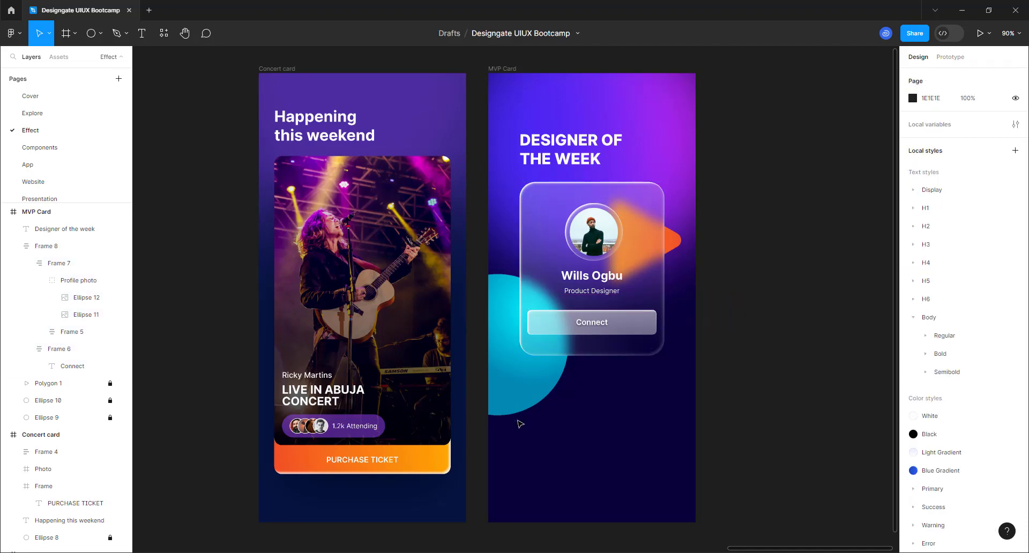
- Draw a thin 271×16 rectangle bar just below the profile card
left_click(87, 35)
left_click(100, 33)
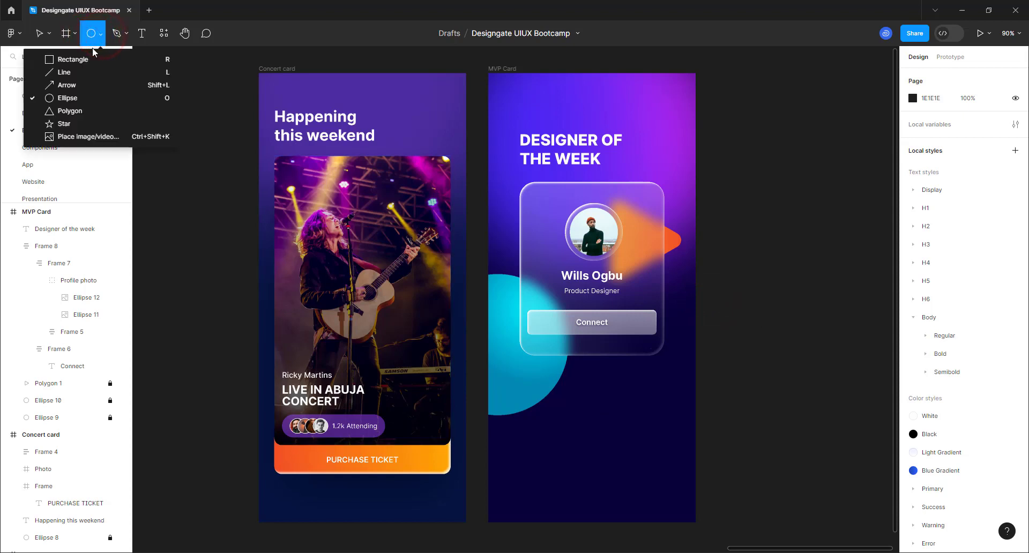
left_click(76, 60)
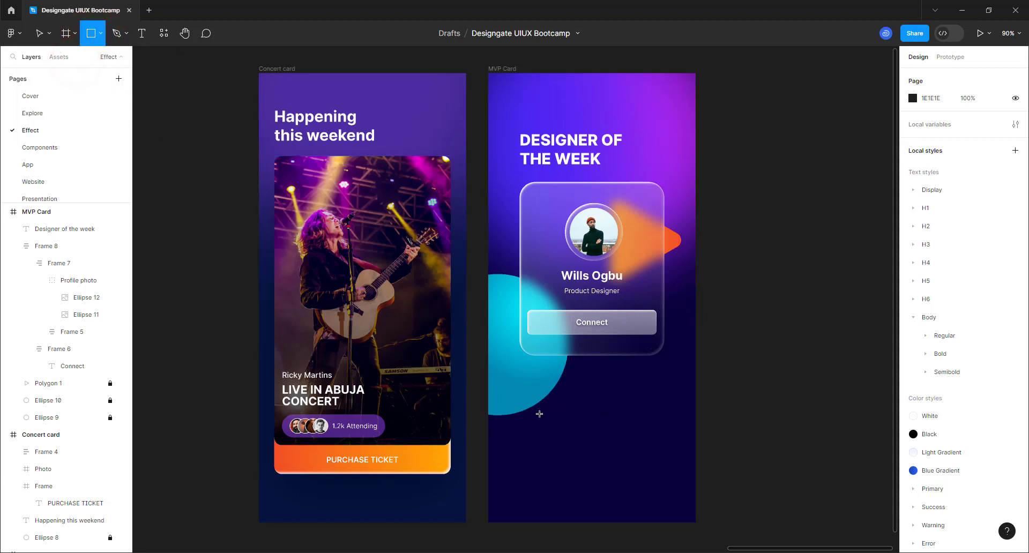
left_click_drag(533, 387, 663, 393)
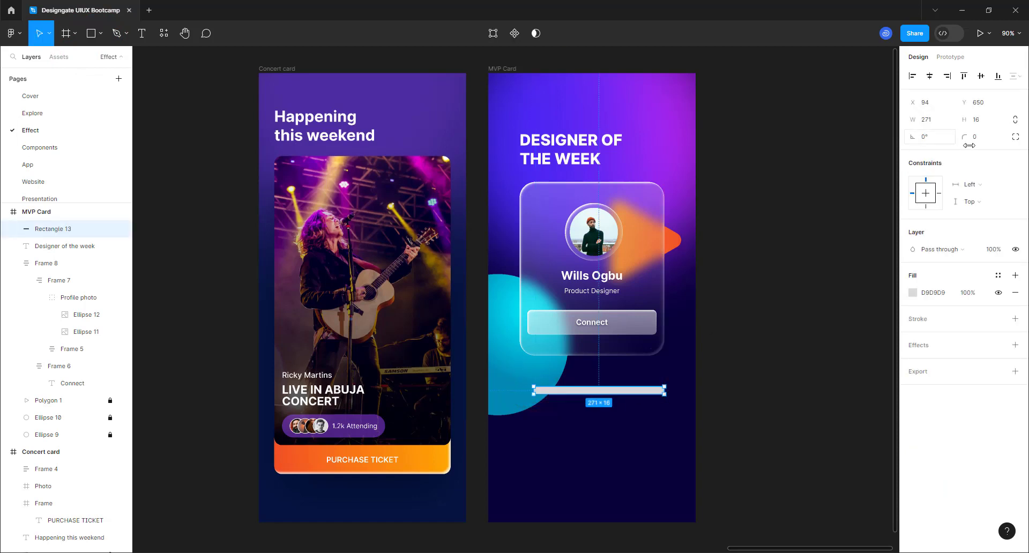
- Give the bar corner radius 100 and fill it with the background colour, darkened to 07012C
left_click(977, 139)
type("100")
key("Return")
left_click(911, 293)
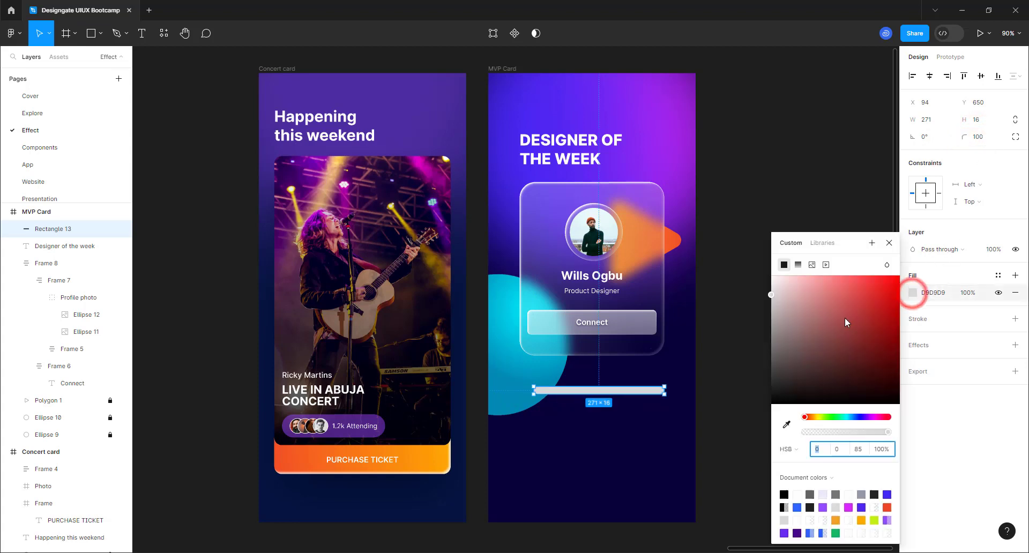
left_click(786, 426)
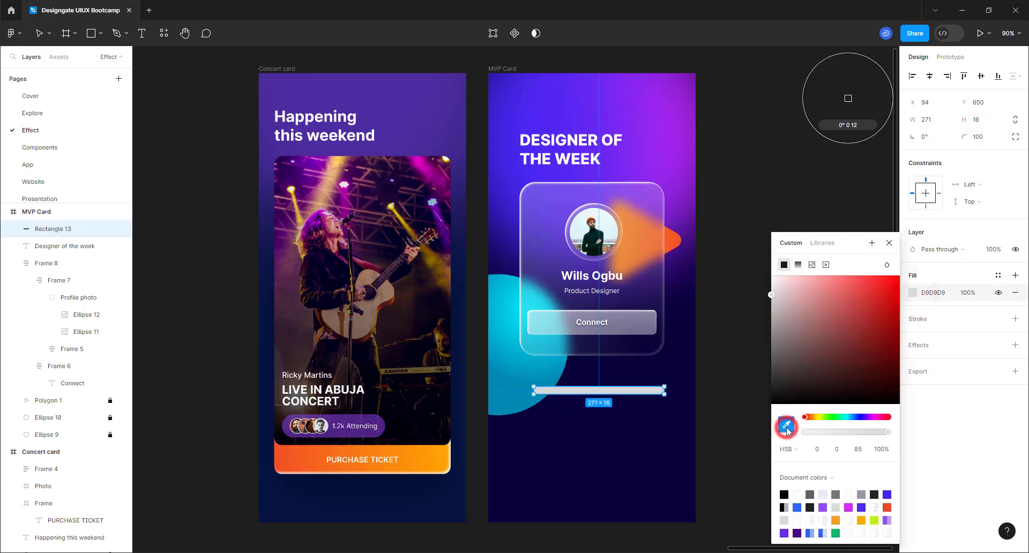
left_click(685, 360)
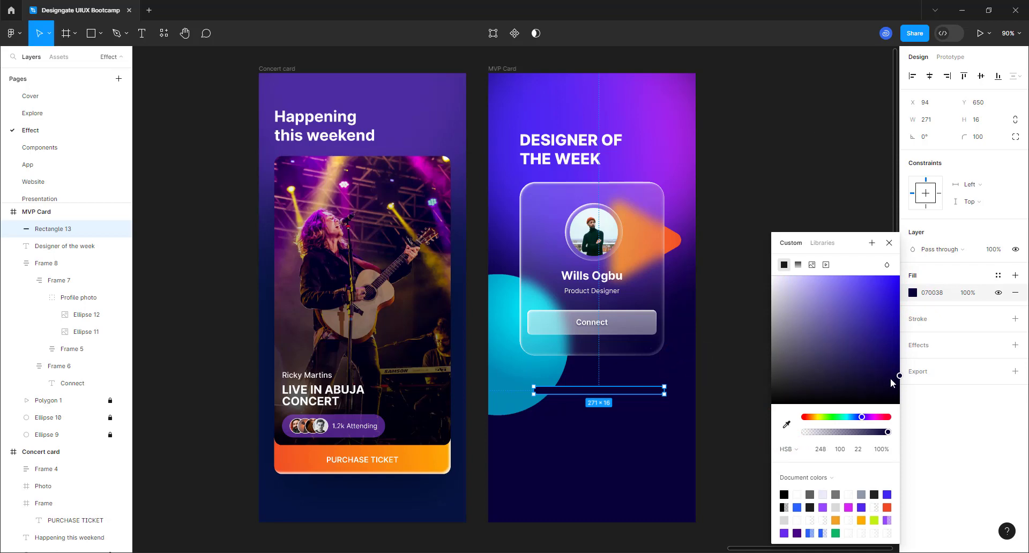
left_click_drag(895, 385, 895, 382)
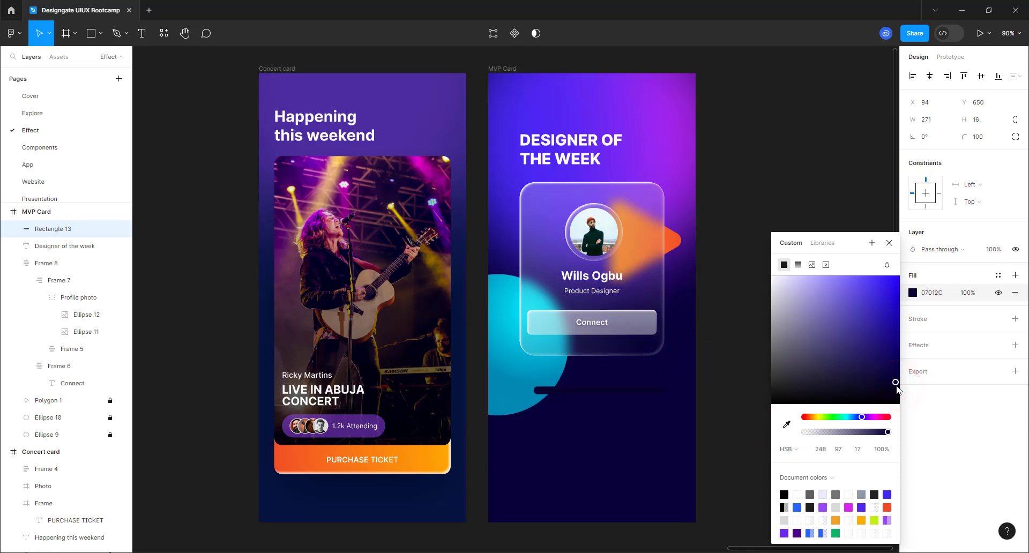
- Add a layer blur of 50 to the dark bar
left_click(1014, 345)
left_click(976, 363)
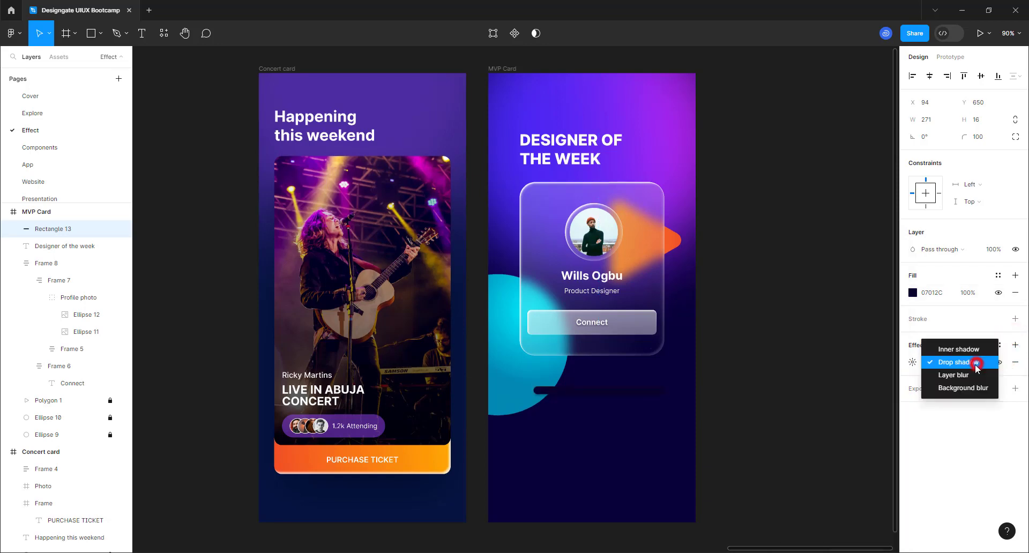
left_click(961, 376)
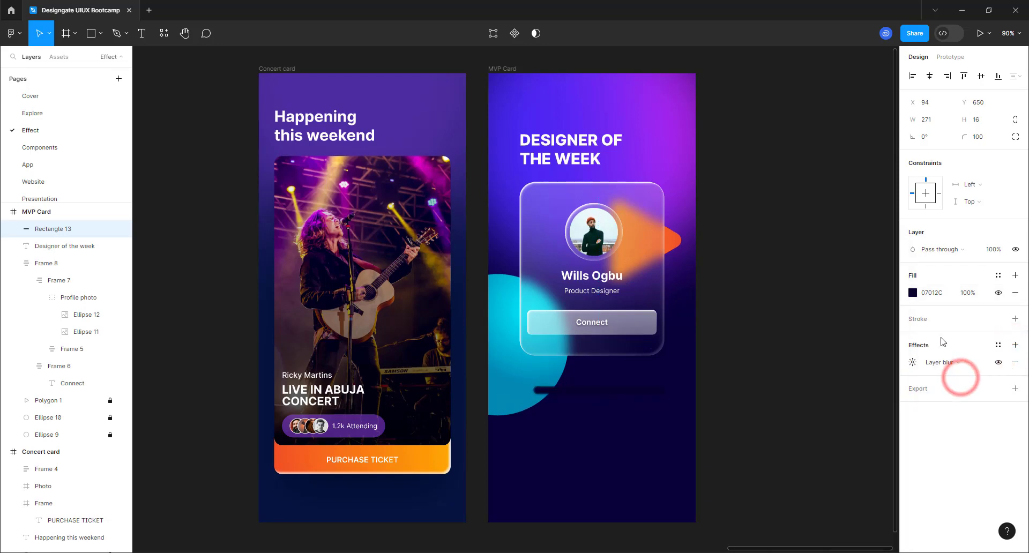
left_click(911, 362)
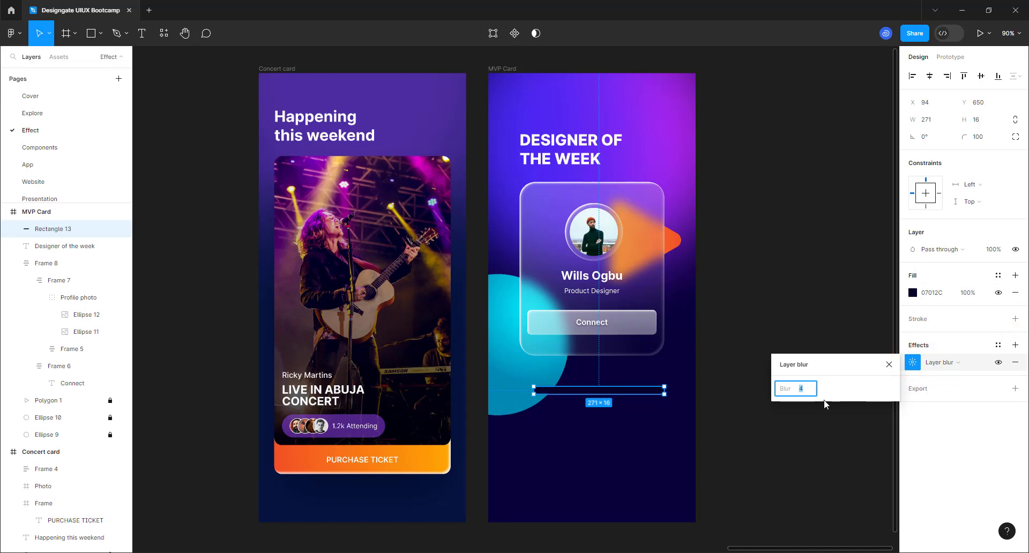
type("50")
key("Return")
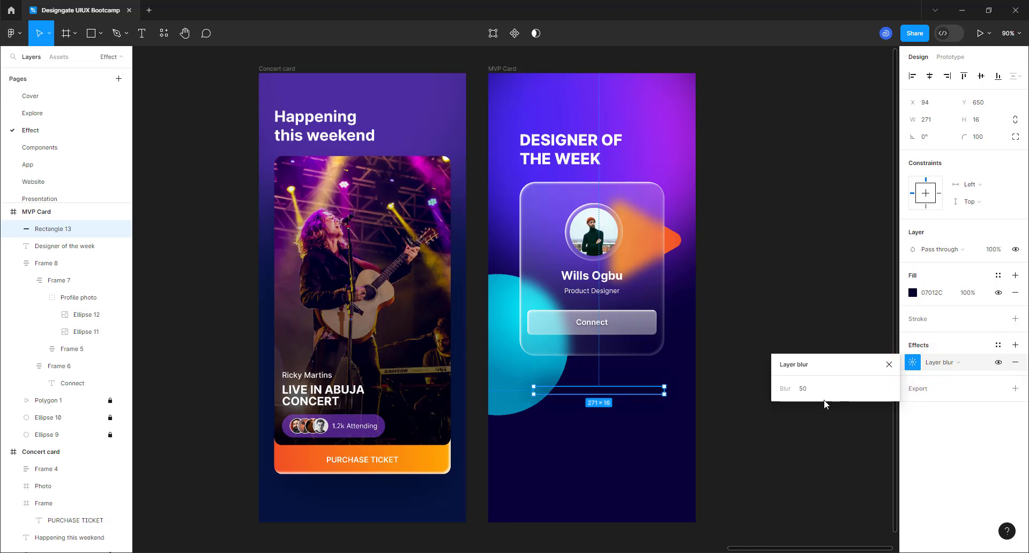
left_click(732, 430)
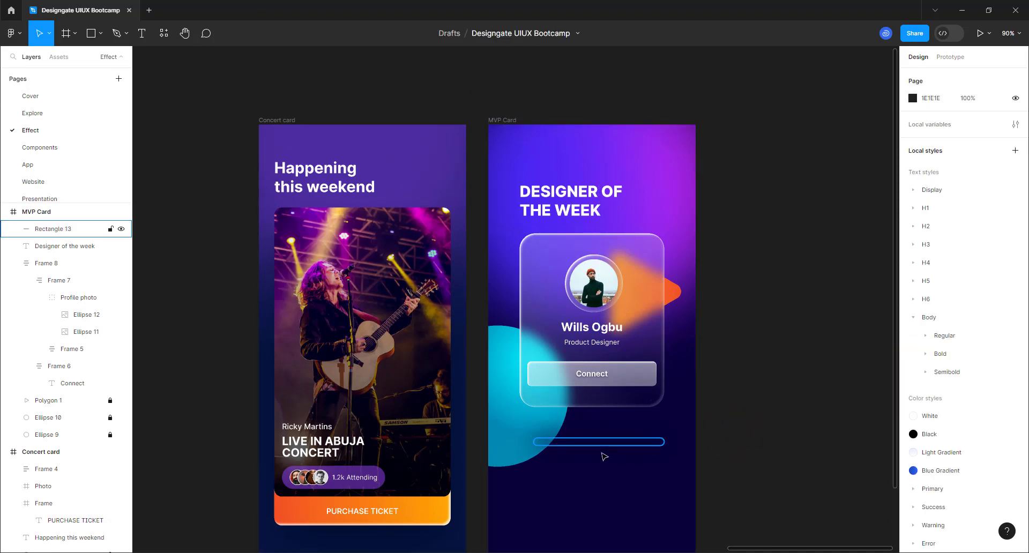
- Reduce the bar's layer blur to 25
scroll(603, 452, "up", 2)
scroll(593, 466, "up", 3)
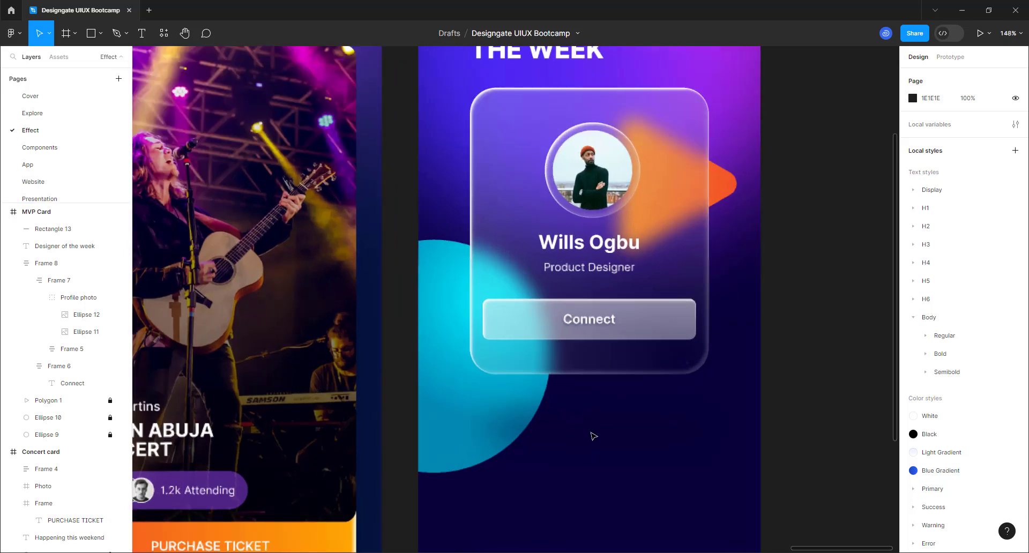
left_click(591, 441)
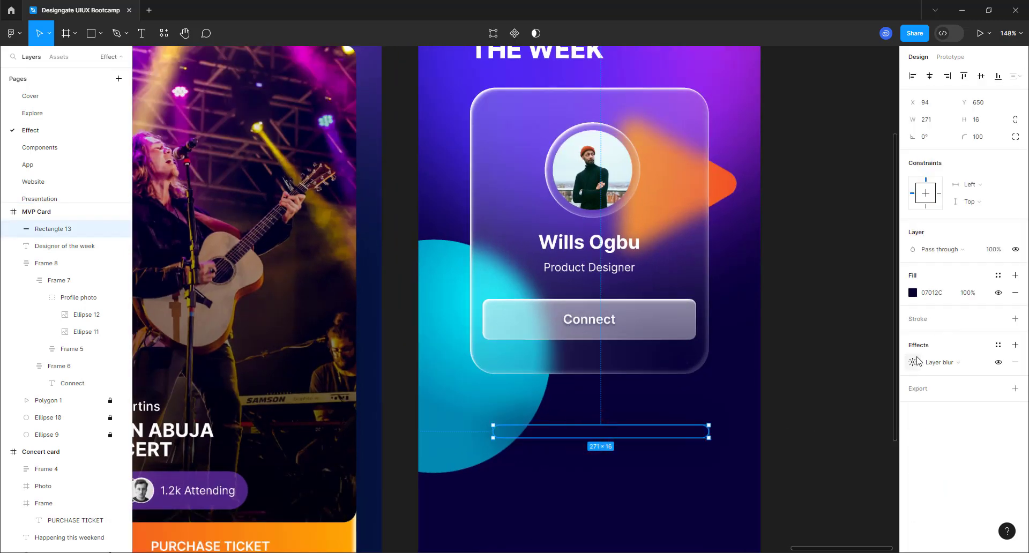
left_click(914, 358)
type("25")
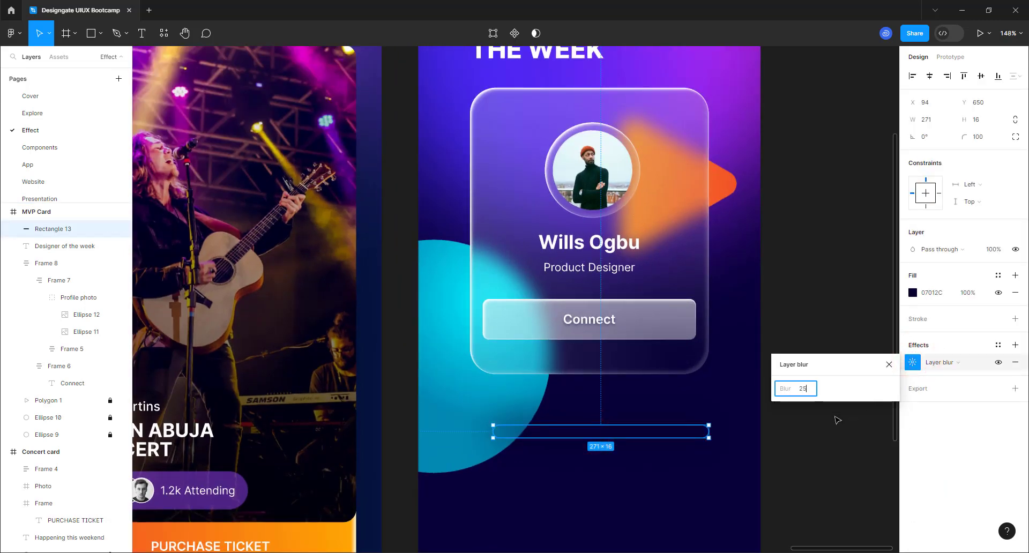
key("Return")
left_click(788, 445)
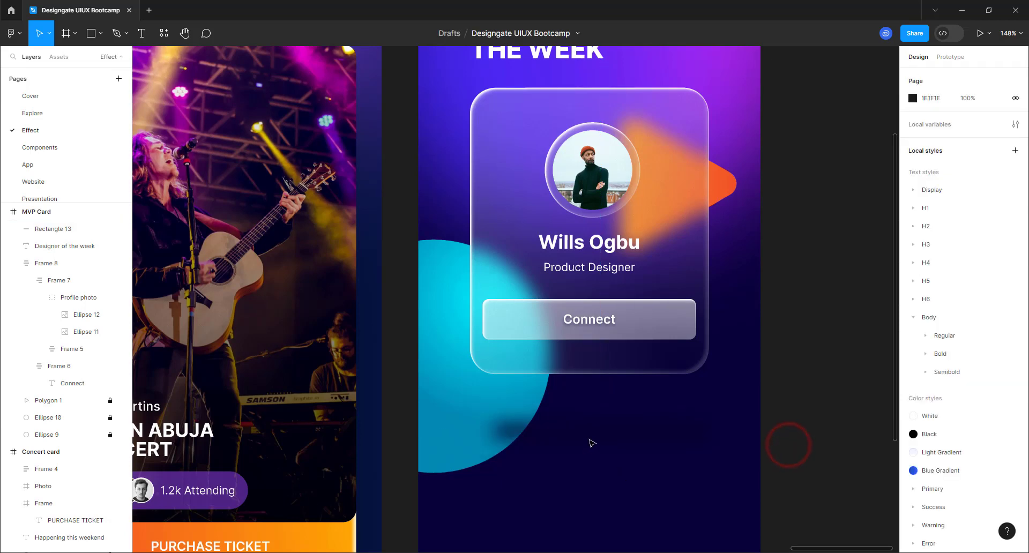
- Move the blurred bar up under the card and centre it horizontally at X 80, Y 610
left_click(588, 437)
left_click_drag(588, 435, 585, 407)
left_click(929, 77)
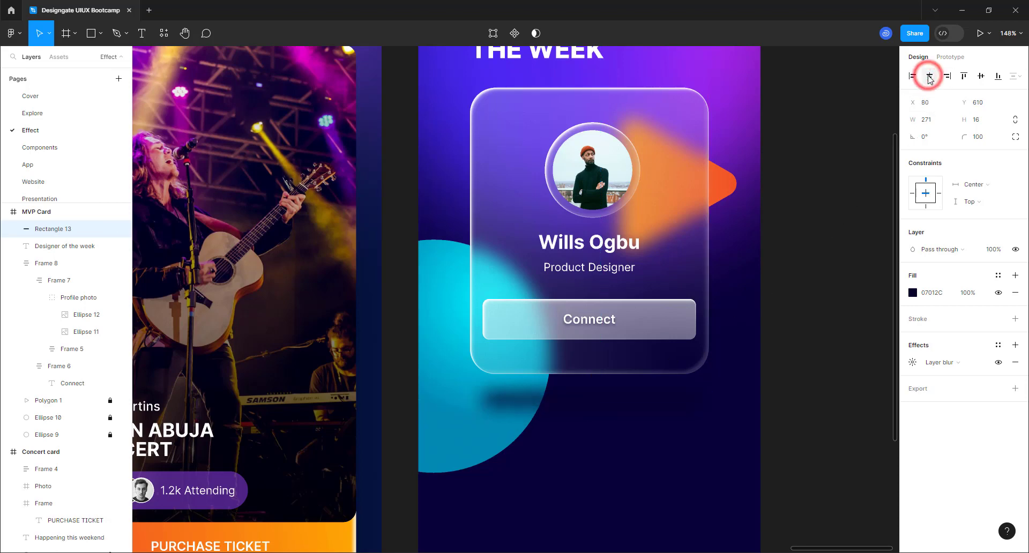
scroll(660, 324, "down", 3)
scroll(641, 339, "down", 3)
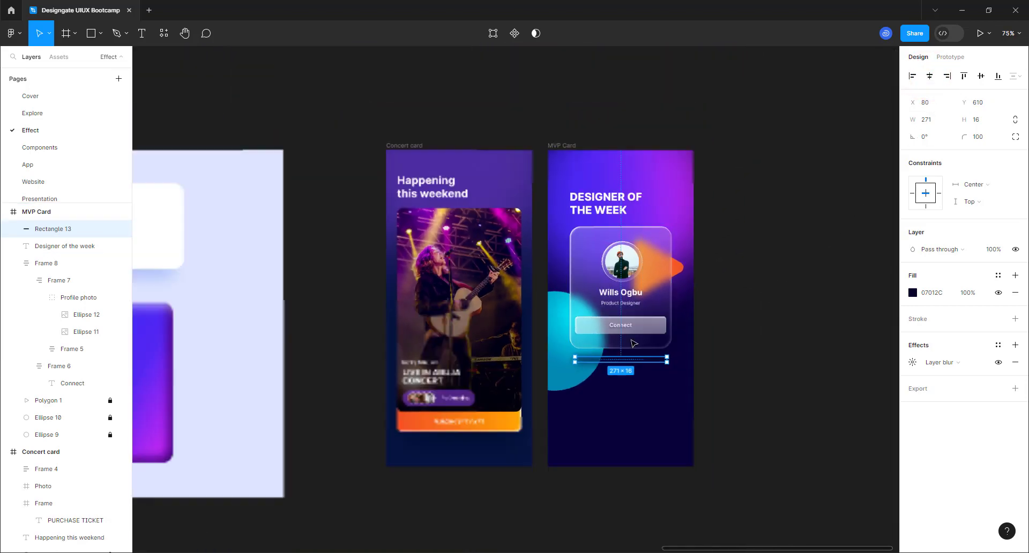
left_click(753, 239)
scroll(587, 403, "up", 2)
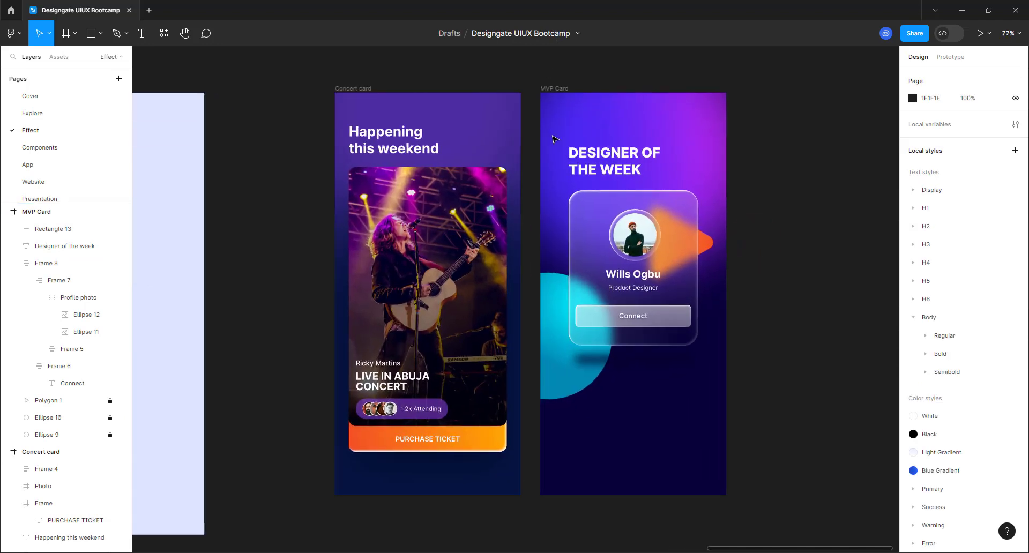
scroll(526, 134, "up", 2)
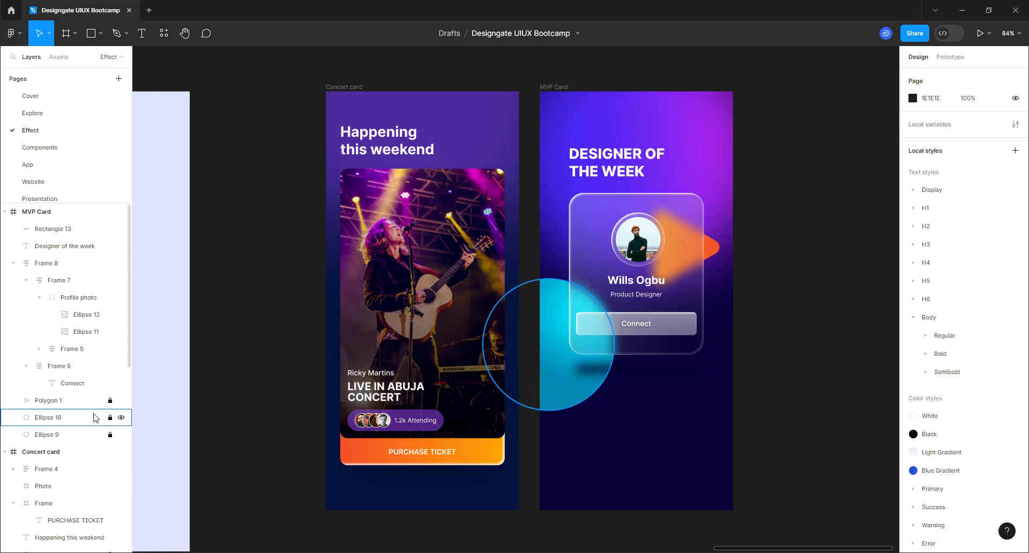
- Unlock Ellipse 10, duplicate it, and place a 136×136 copy at X 0, Y 189 behind the card's top-left
left_click(110, 418)
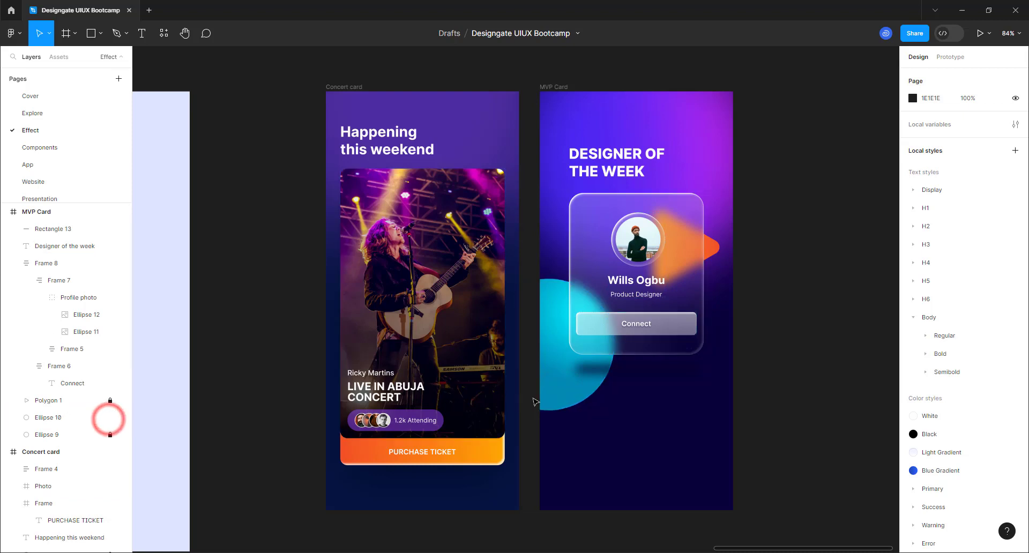
left_click(576, 380)
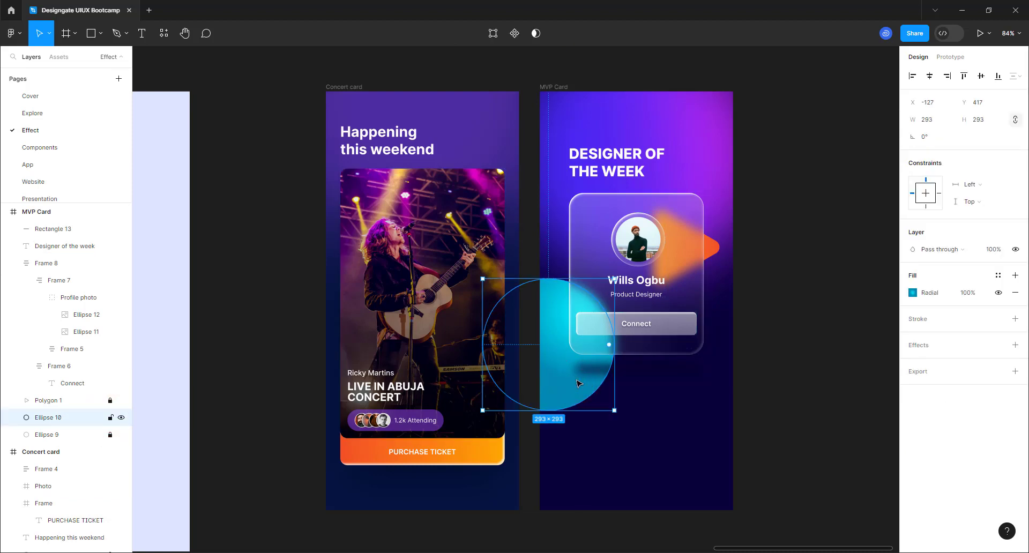
key("ctrl+d")
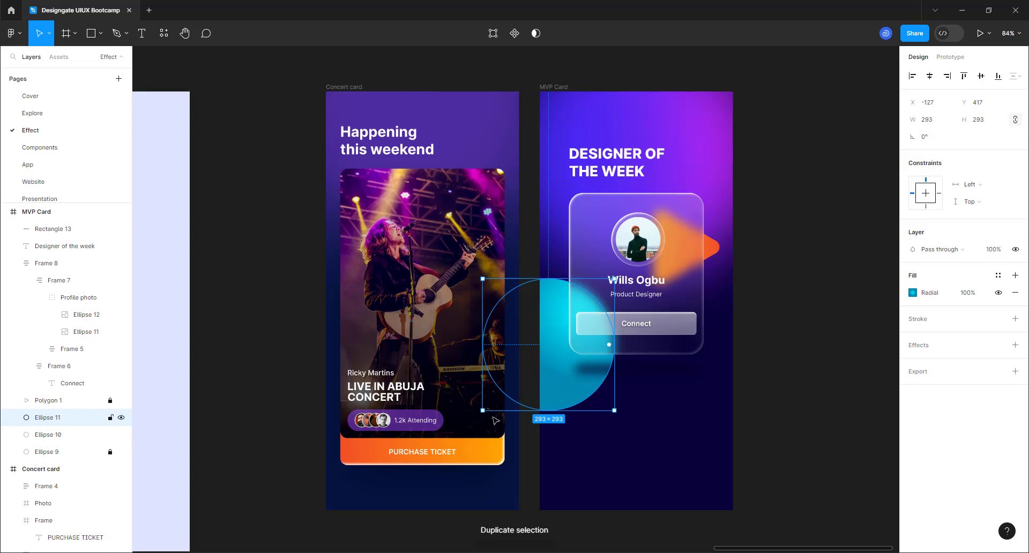
left_click_drag(566, 348, 576, 340)
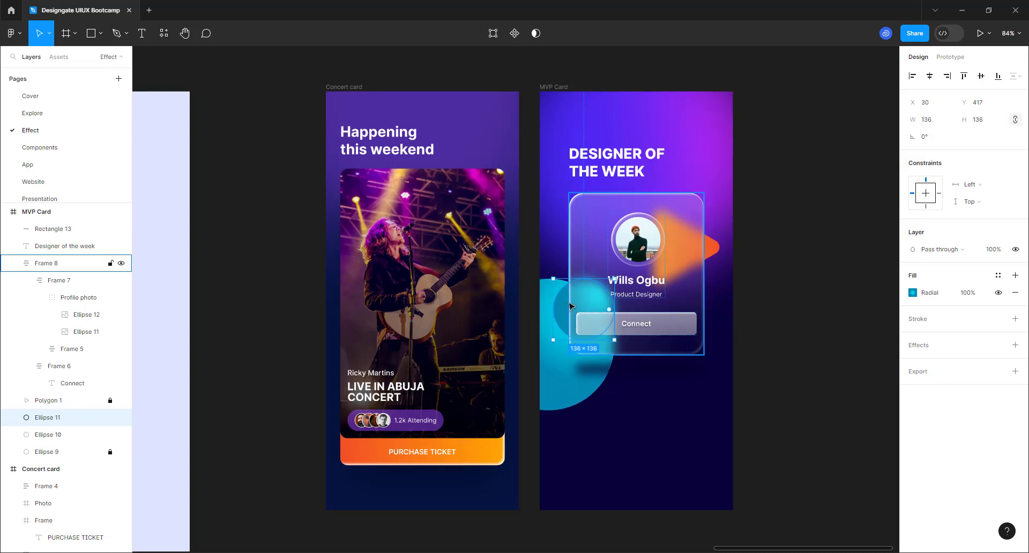
left_click_drag(565, 303, 553, 201)
left_click_drag(535, 263, 535, 263)
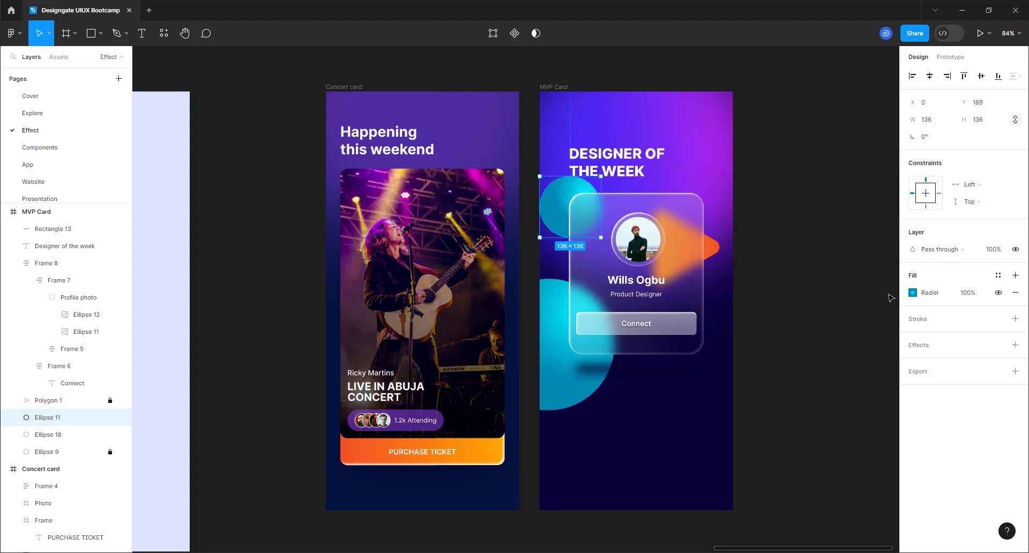
left_click(912, 292)
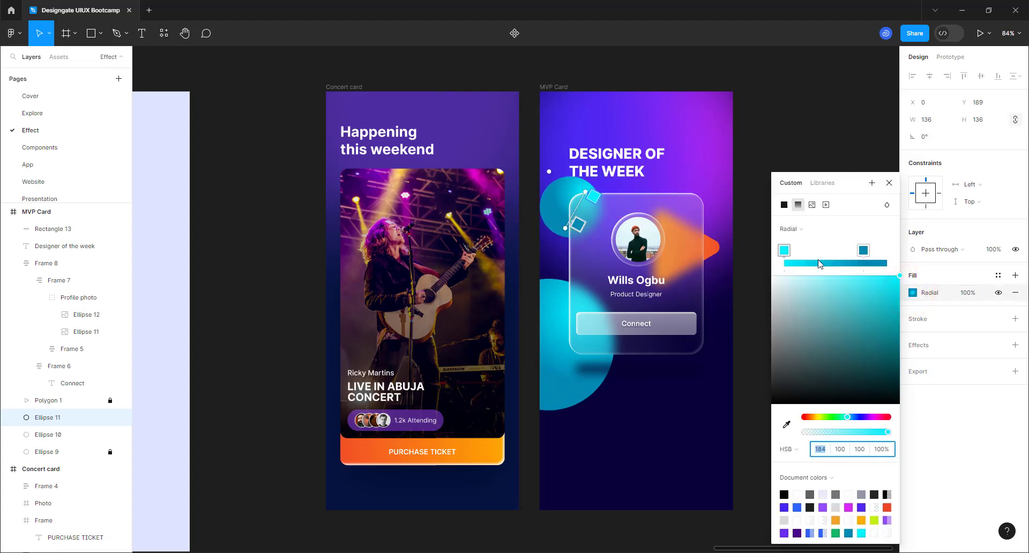
- Try green and teal colours on both gradient stops, spreading the teal stop further along
left_click(787, 253)
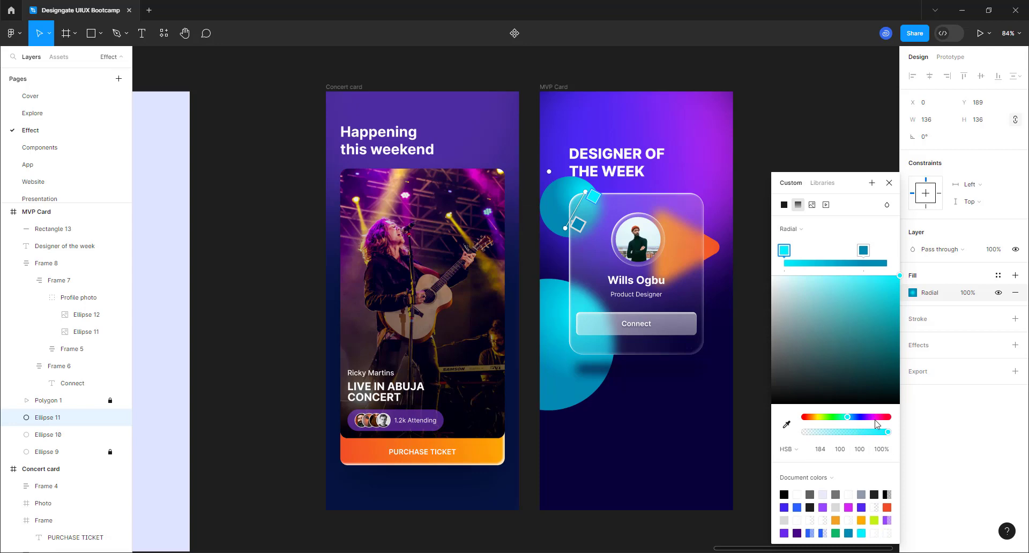
left_click(834, 418)
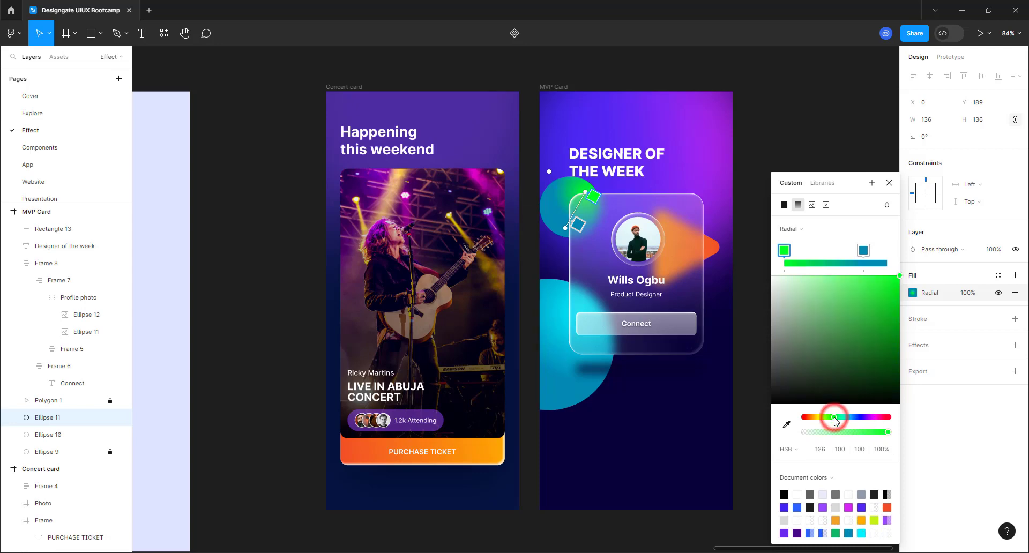
left_click(867, 250)
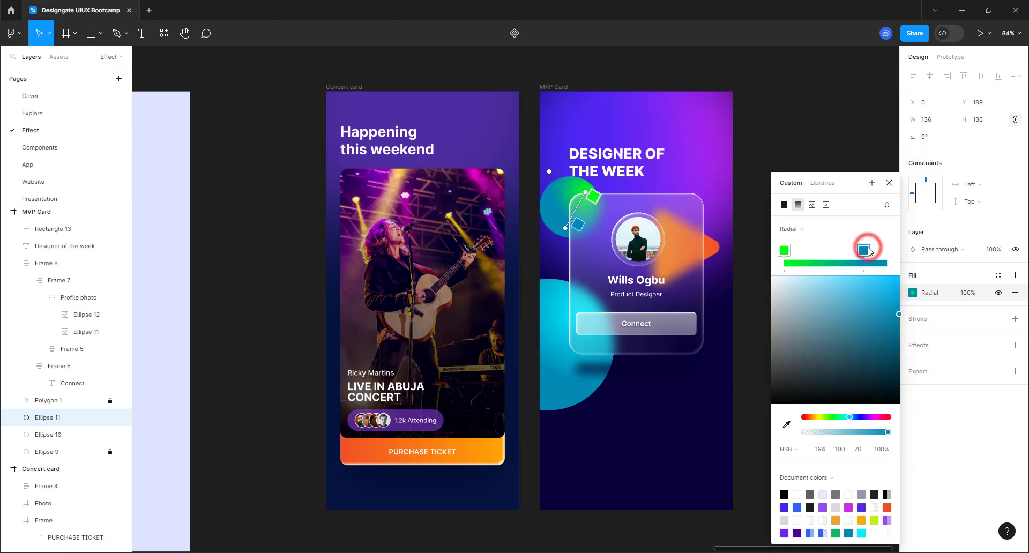
left_click(833, 417)
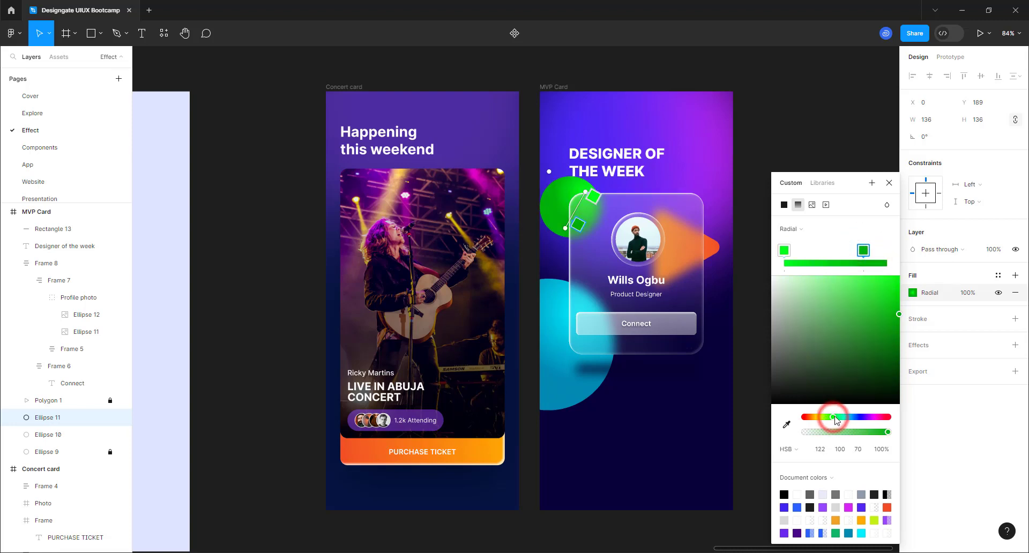
left_click(897, 338)
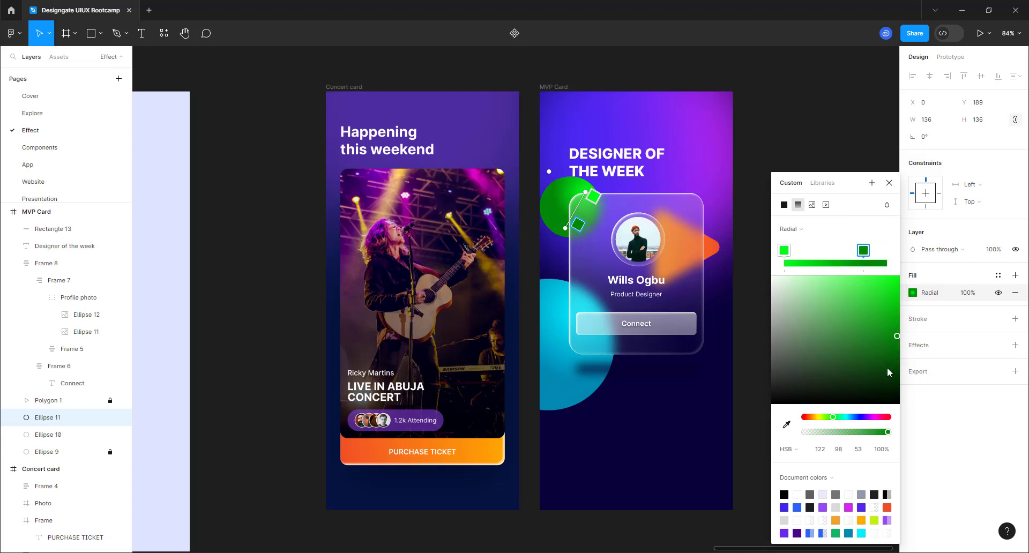
left_click(847, 417)
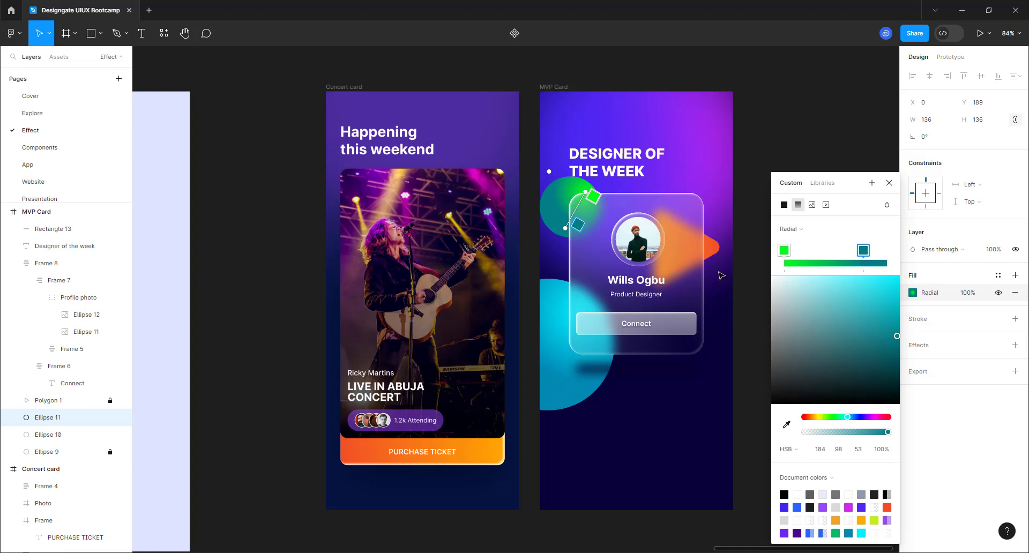
left_click_drag(864, 255, 877, 254)
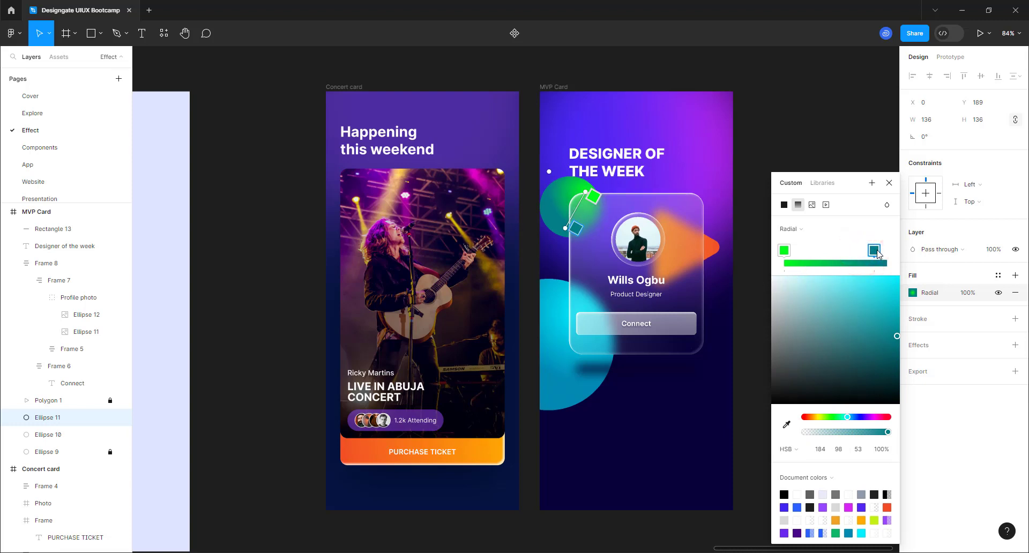
- Try cyan and red on the left stop, then settle the right stop on blue
left_click(782, 251)
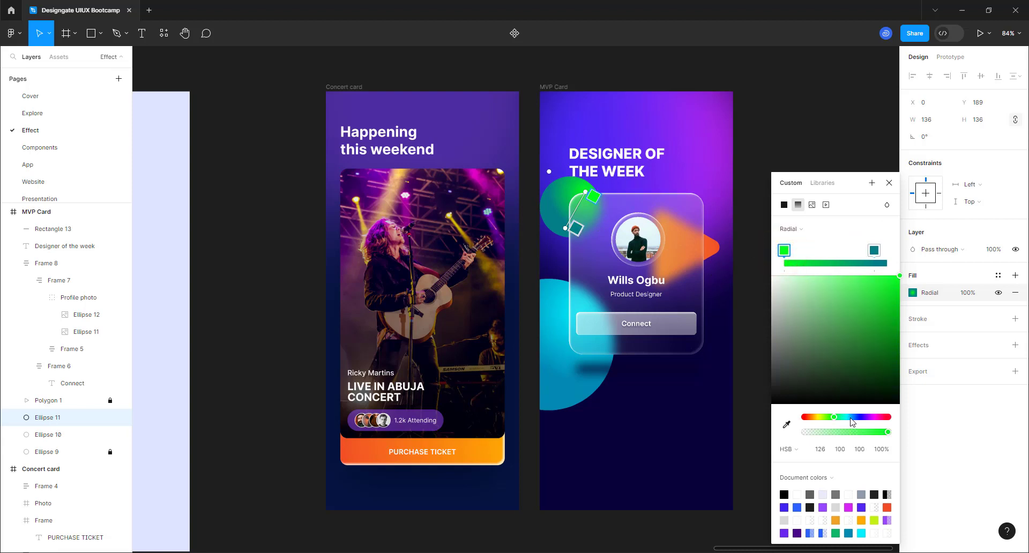
left_click(850, 417)
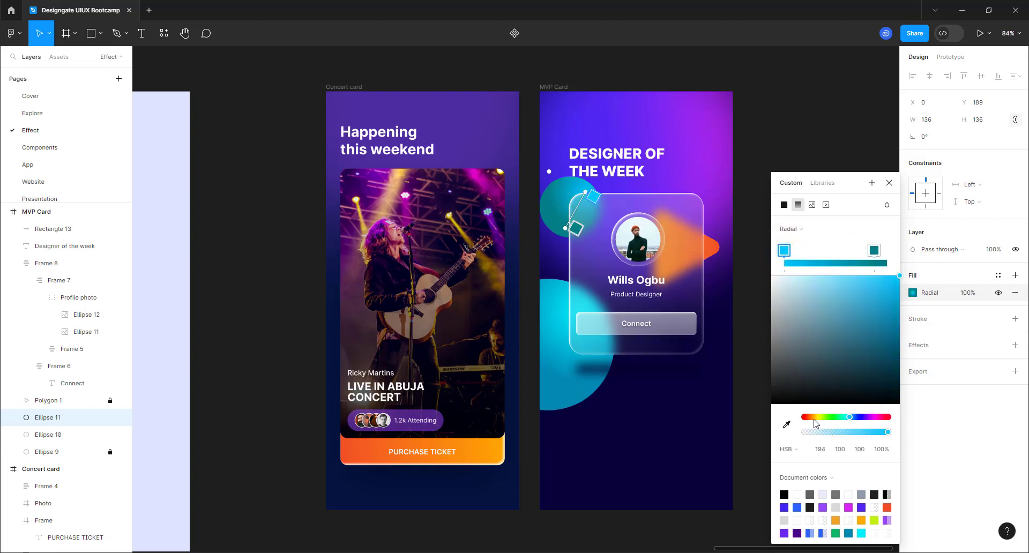
left_click_drag(814, 420, 806, 418)
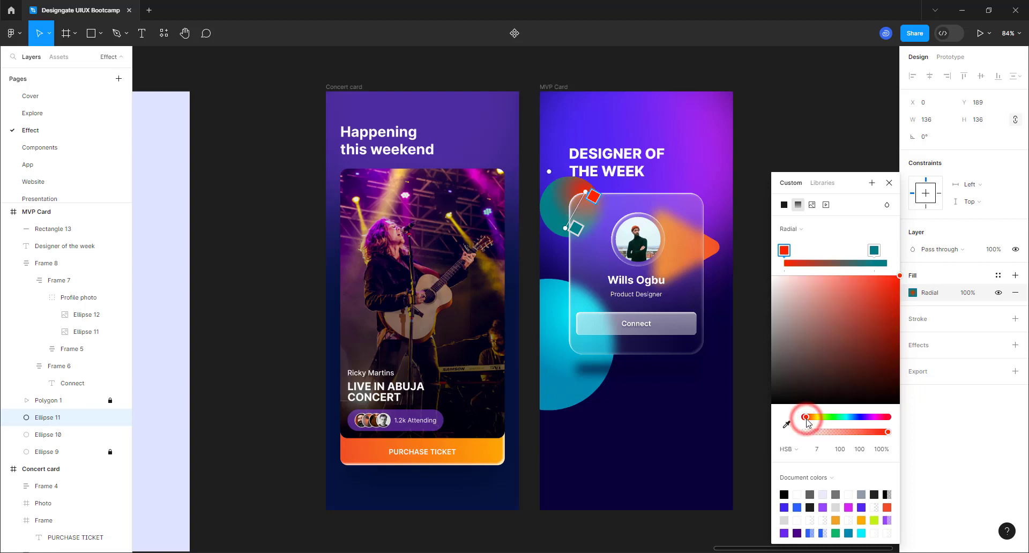
left_click(873, 250)
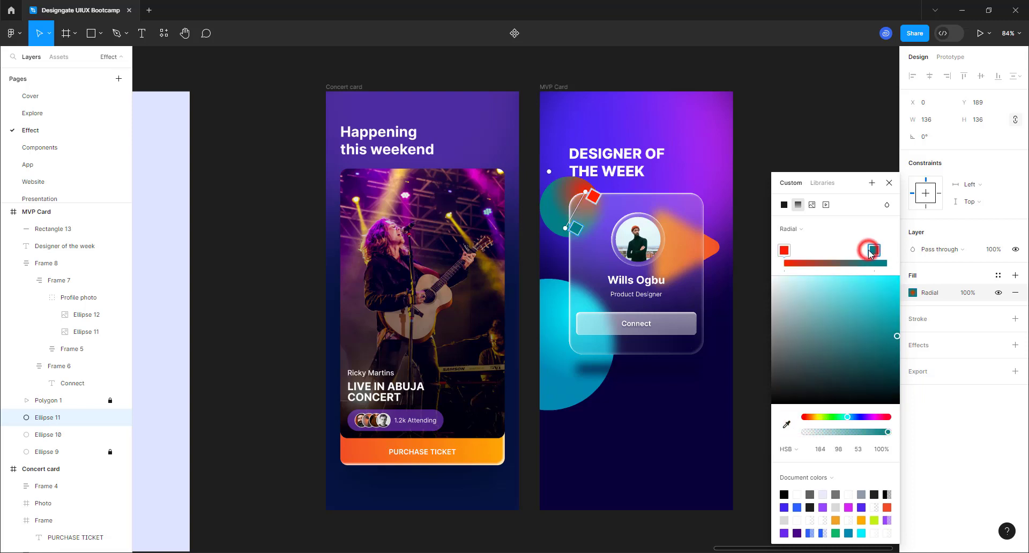
left_click(813, 417)
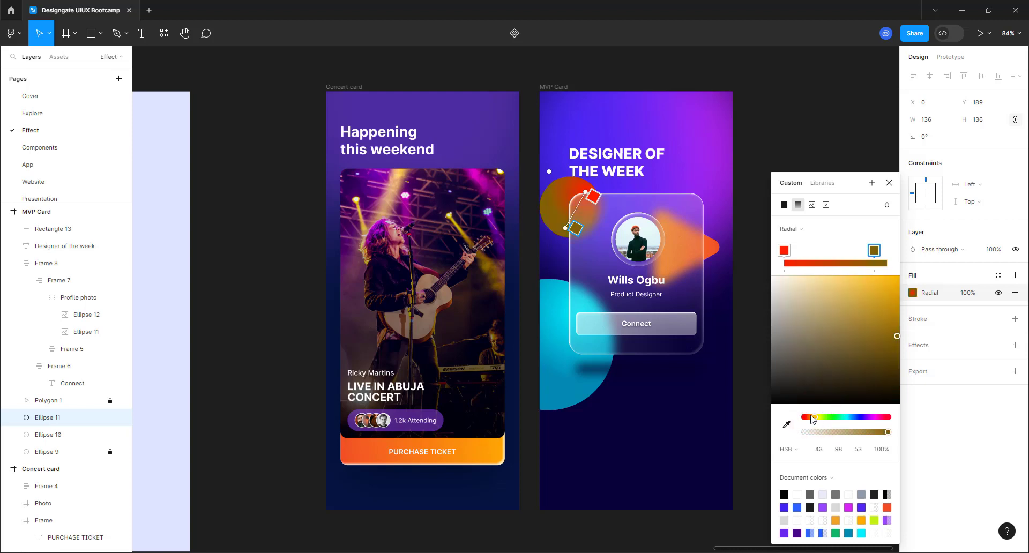
left_click(809, 417)
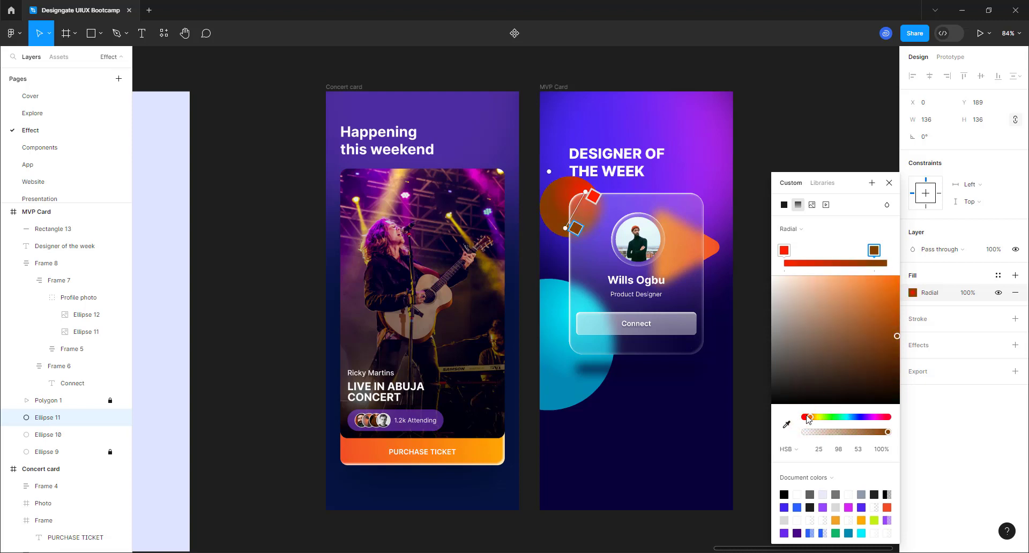
left_click(851, 417)
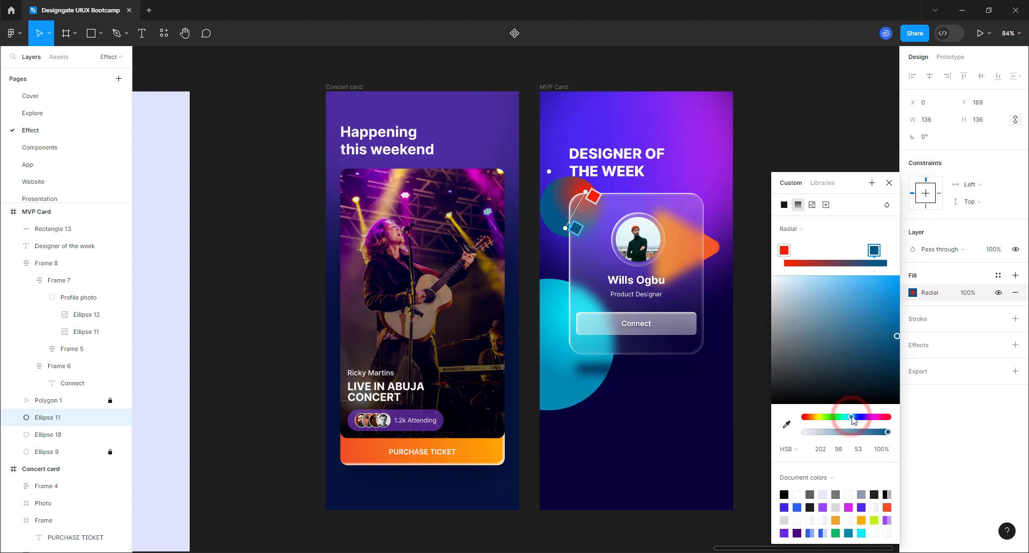
- Make the left gradient stop a pale mint teal (HSB 169, 68, 100) and close the picker
left_click(781, 256)
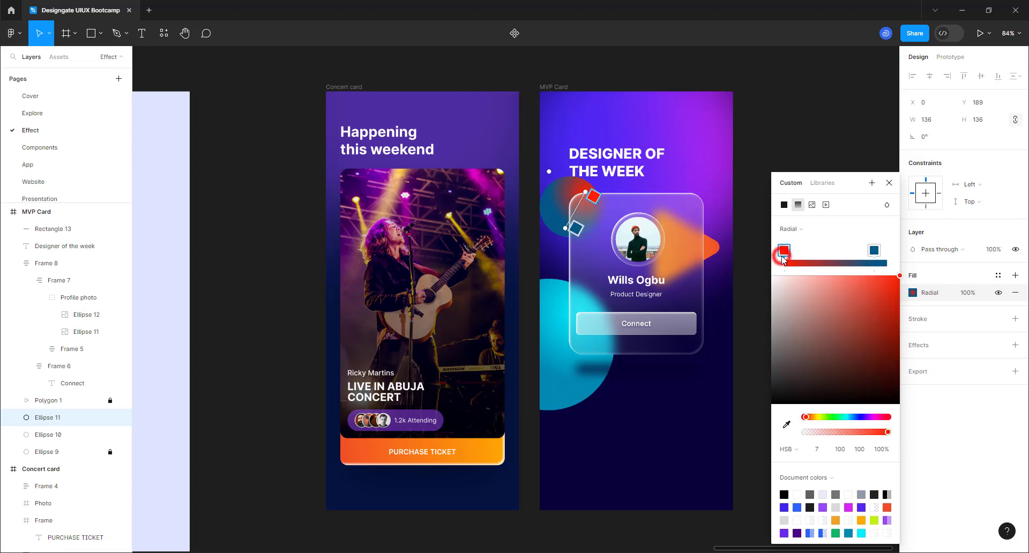
left_click(844, 417)
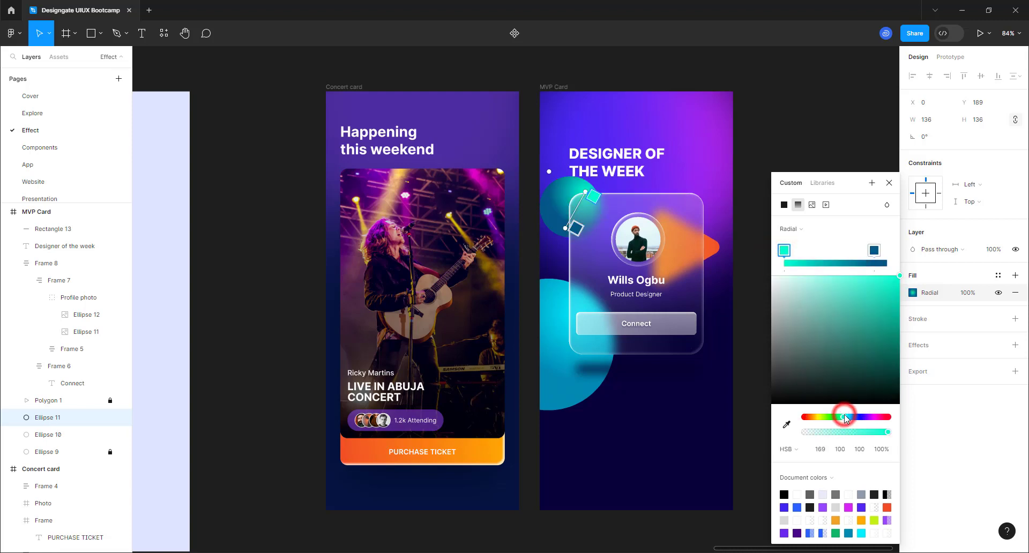
left_click(894, 296)
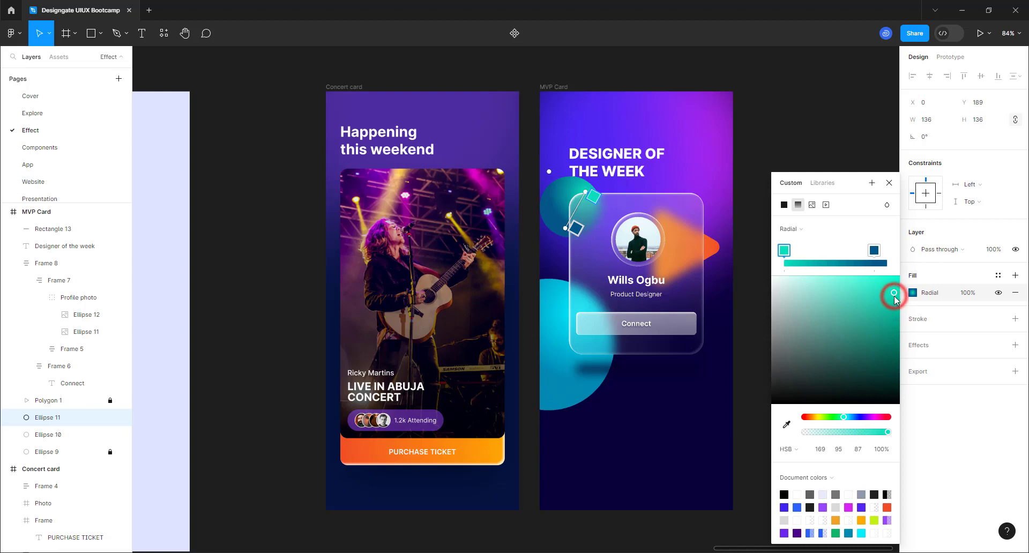
left_click(875, 275)
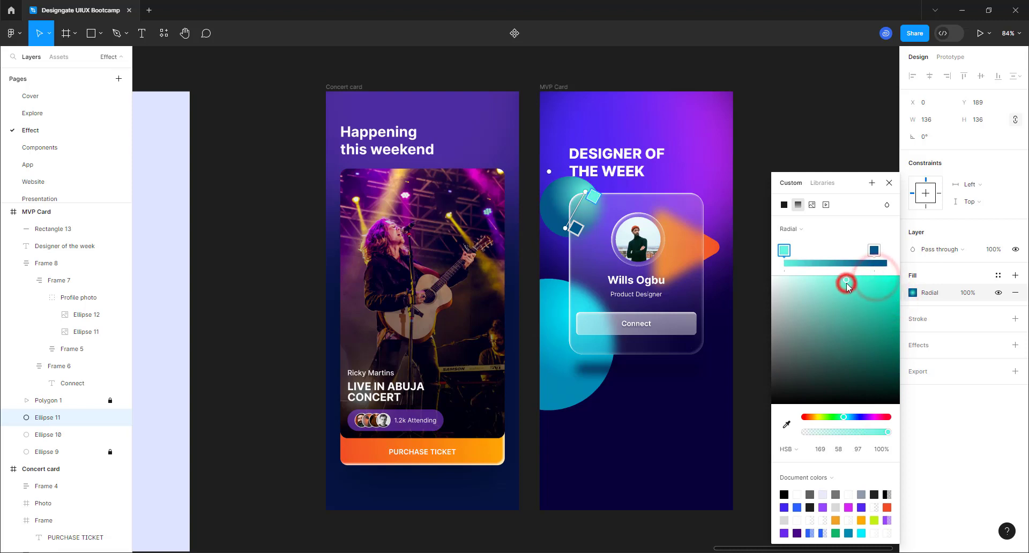
left_click(830, 282)
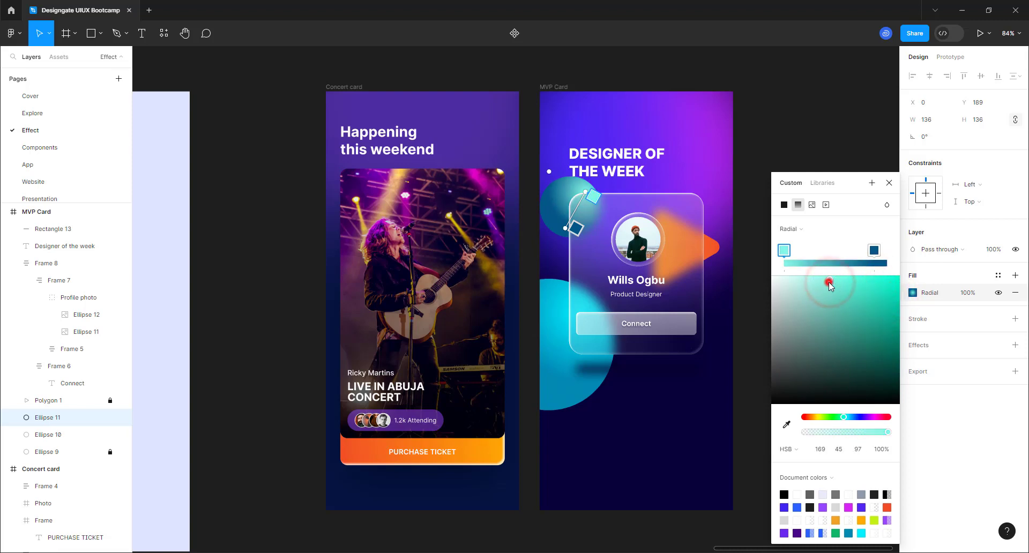
left_click_drag(828, 282, 858, 277)
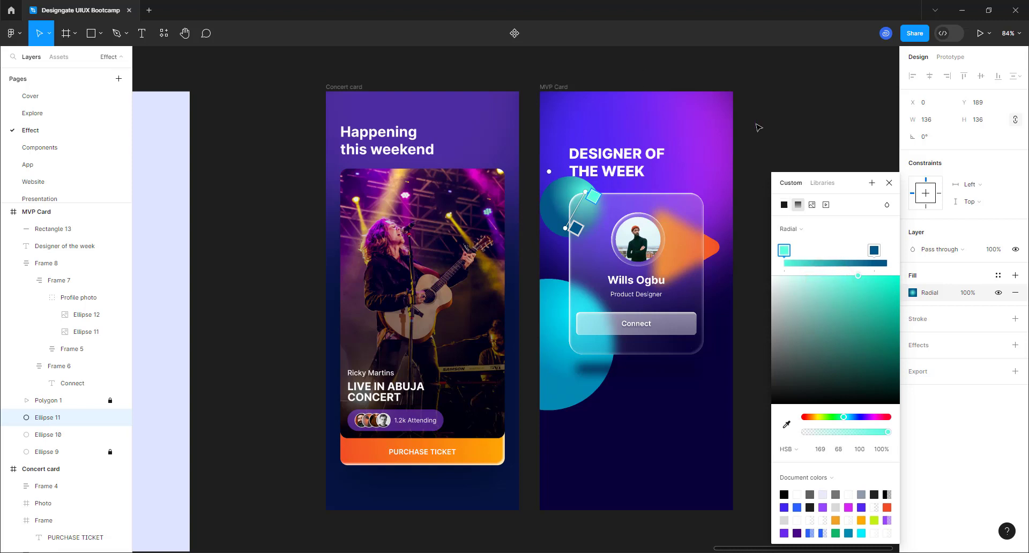
left_click(891, 184)
left_click(780, 167)
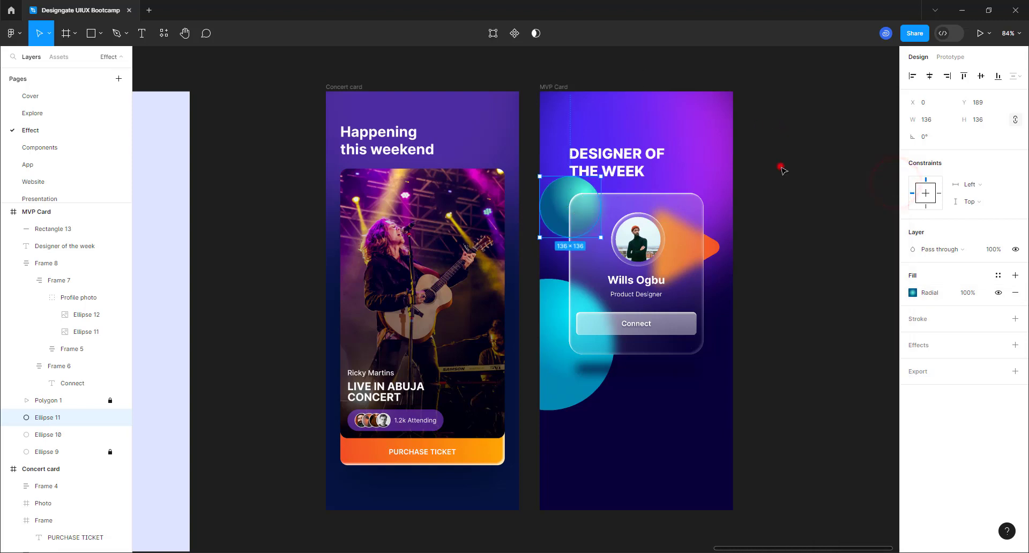
- Move the teal gradient circle to the card's lower right and shrink it to 96×96
left_click(557, 205)
left_click_drag(677, 350, 680, 366)
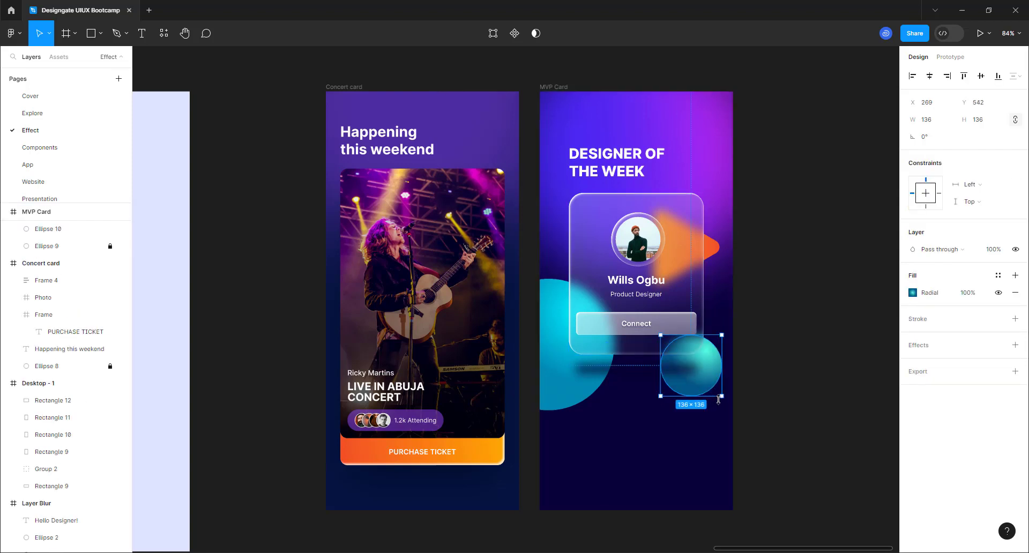
left_click_drag(722, 398, 703, 378)
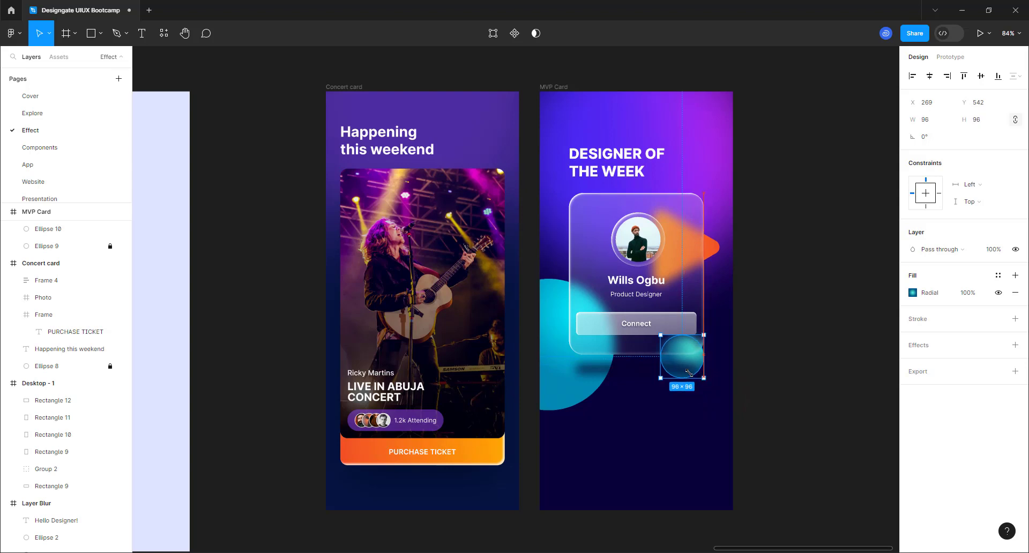
- Tuck the circle behind the Connect button's right end at X 297, Y 495
left_click(688, 369)
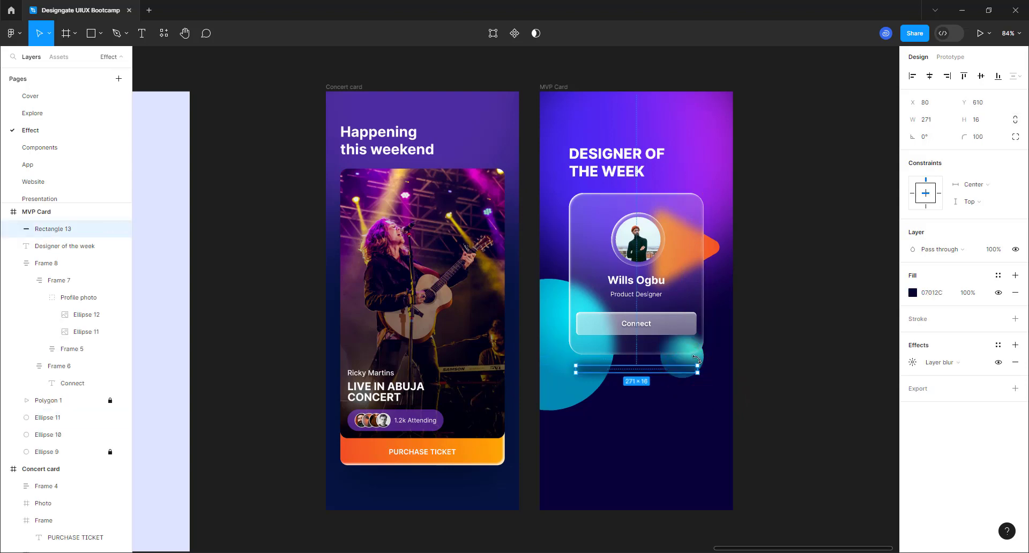
left_click(700, 350)
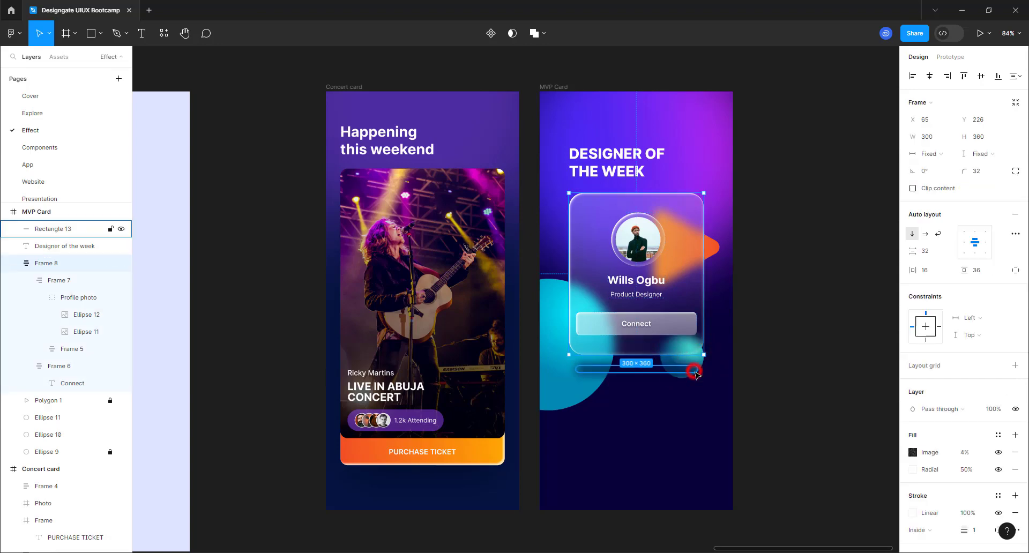
left_click(691, 369)
scroll(708, 364, "up", 6)
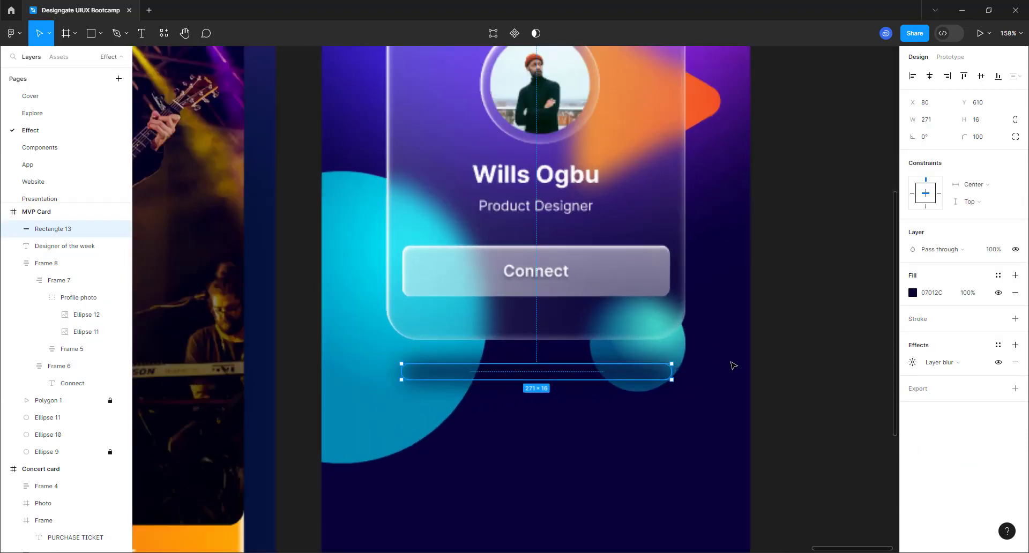
left_click(666, 346)
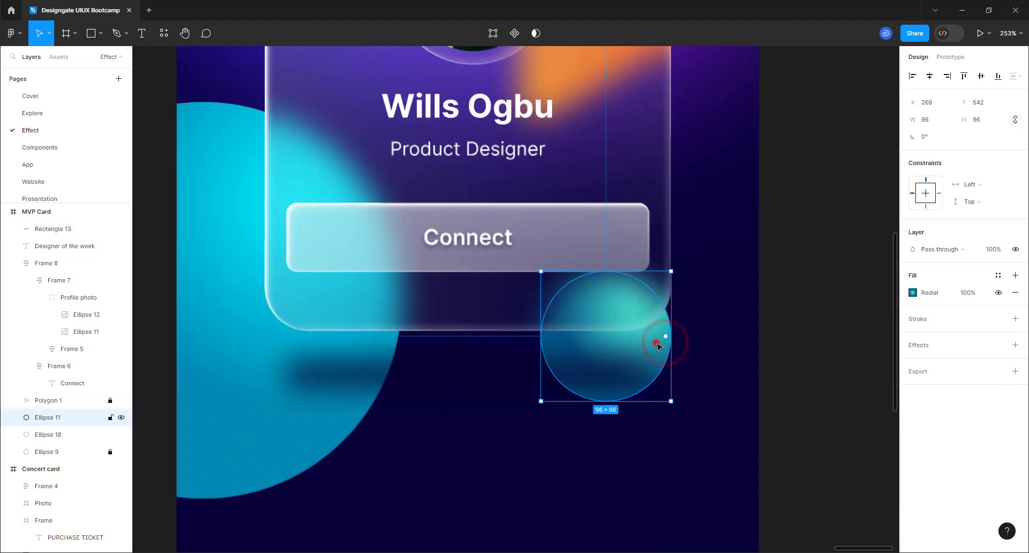
left_click_drag(692, 289, 695, 284)
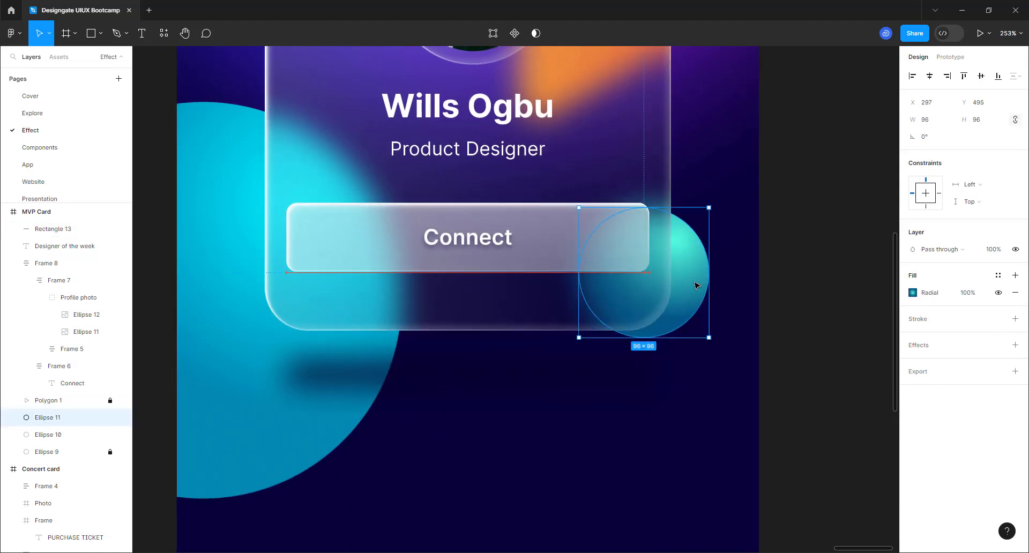
scroll(590, 388, "down", 3)
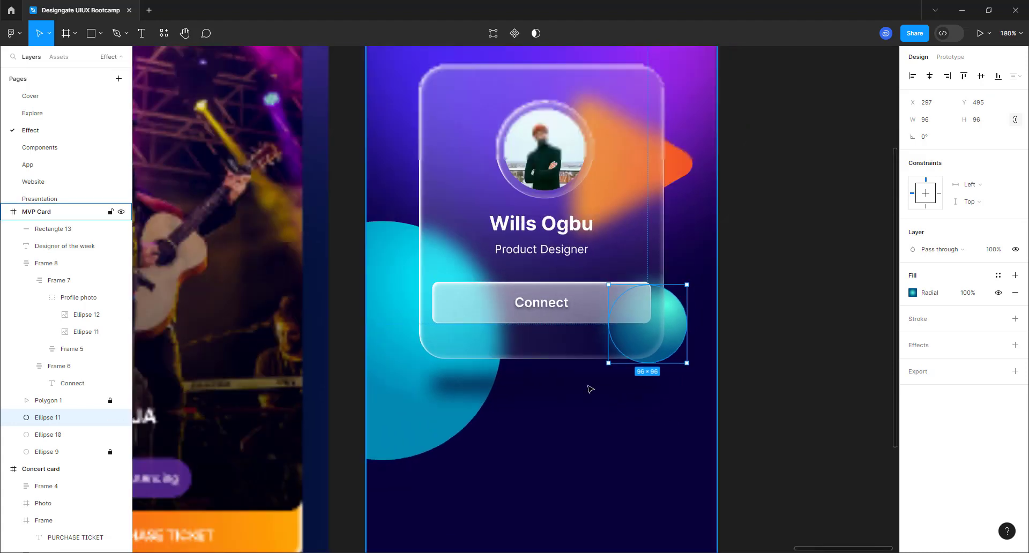
scroll(589, 388, "down", 5)
left_click(675, 340)
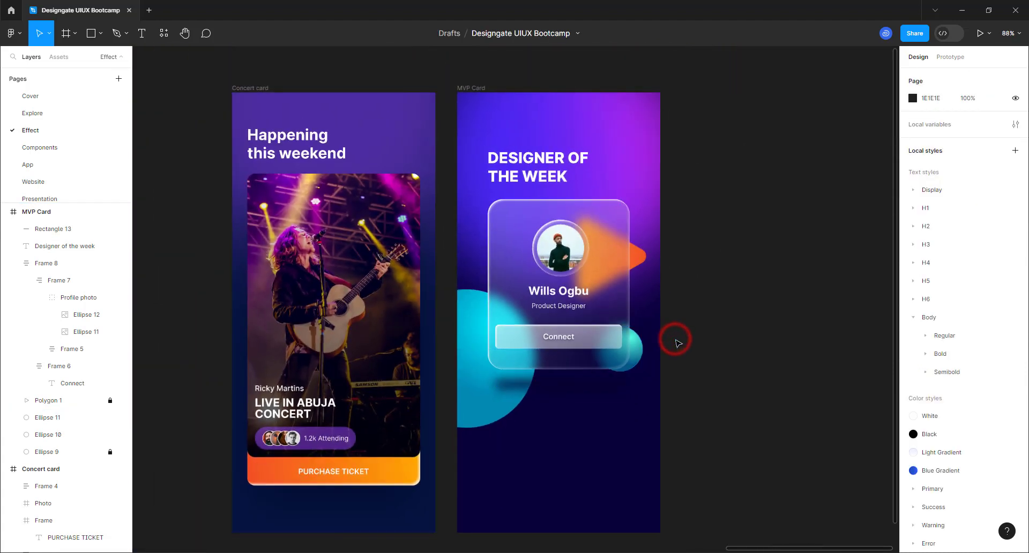
scroll(676, 343, "down", 1)
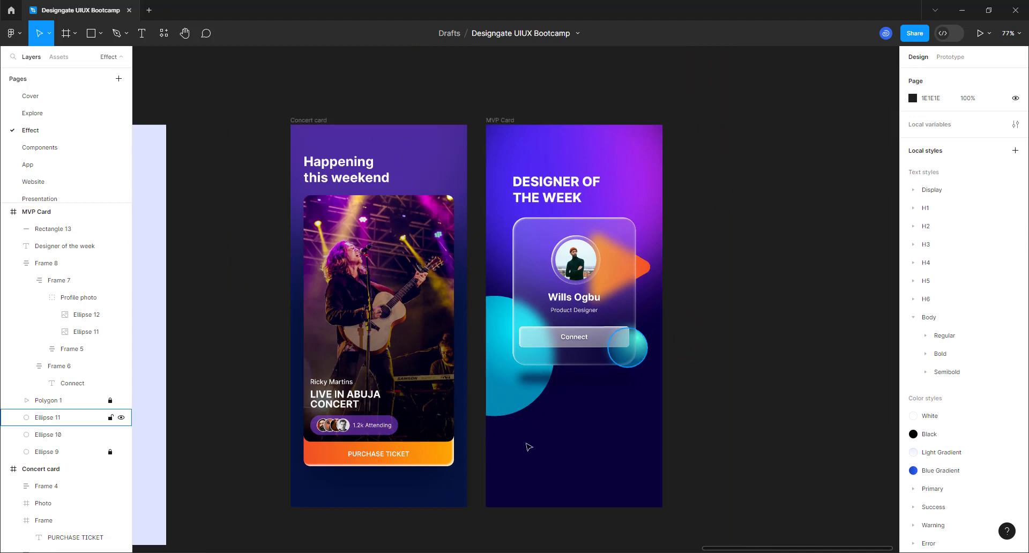
scroll(455, 252, "up", 2)
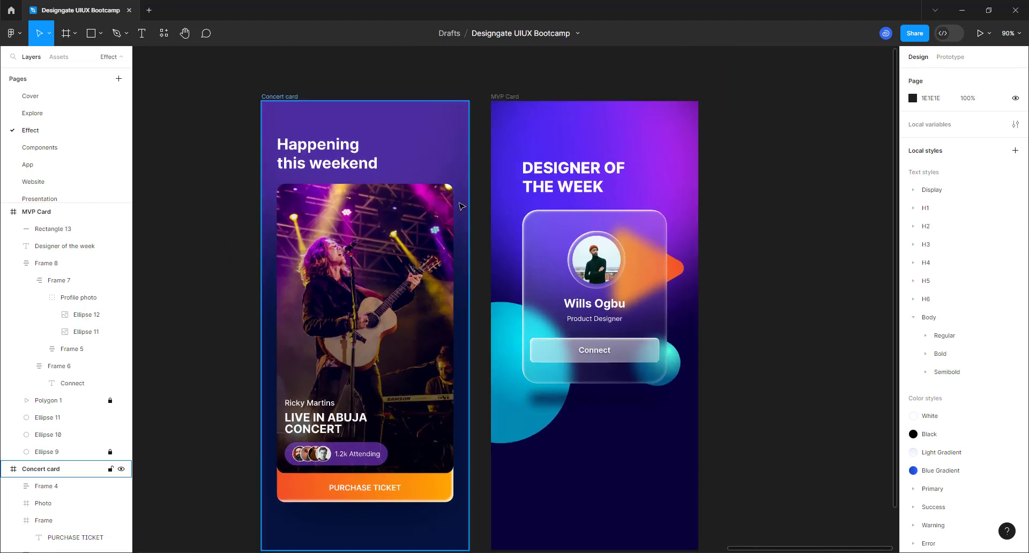
scroll(461, 205, "down", 1)
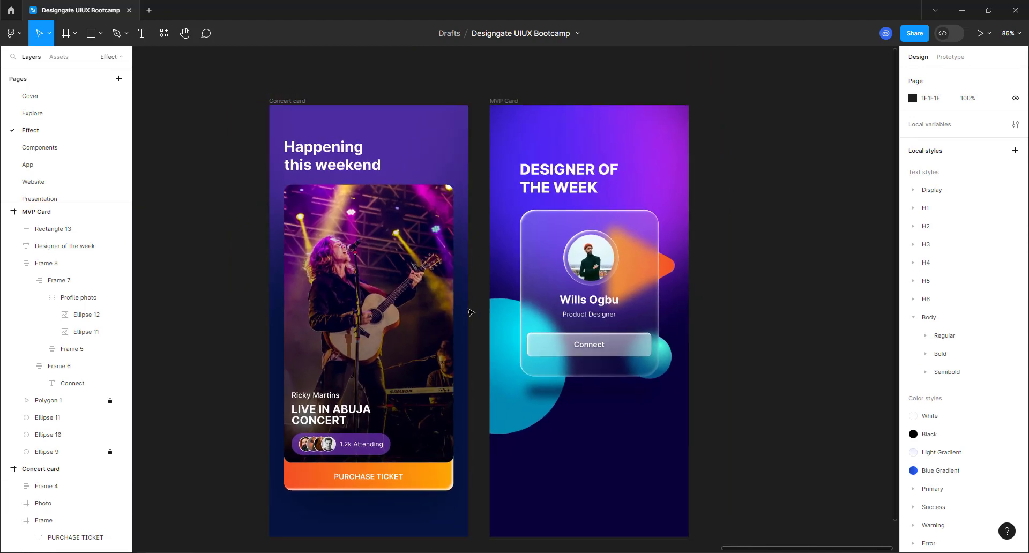